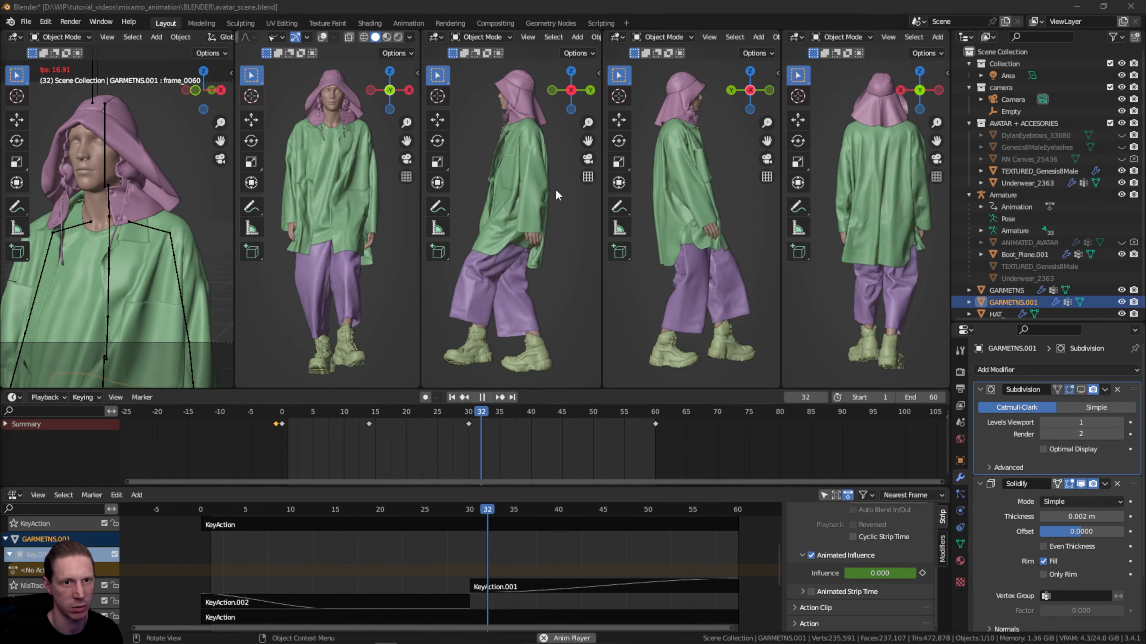
- Check the walking clothed avatar from the side and front, and stop the animation playback
{"action": "left_click_drag", "start_coordinate": [391, 93], "coordinate": [271, 93]}
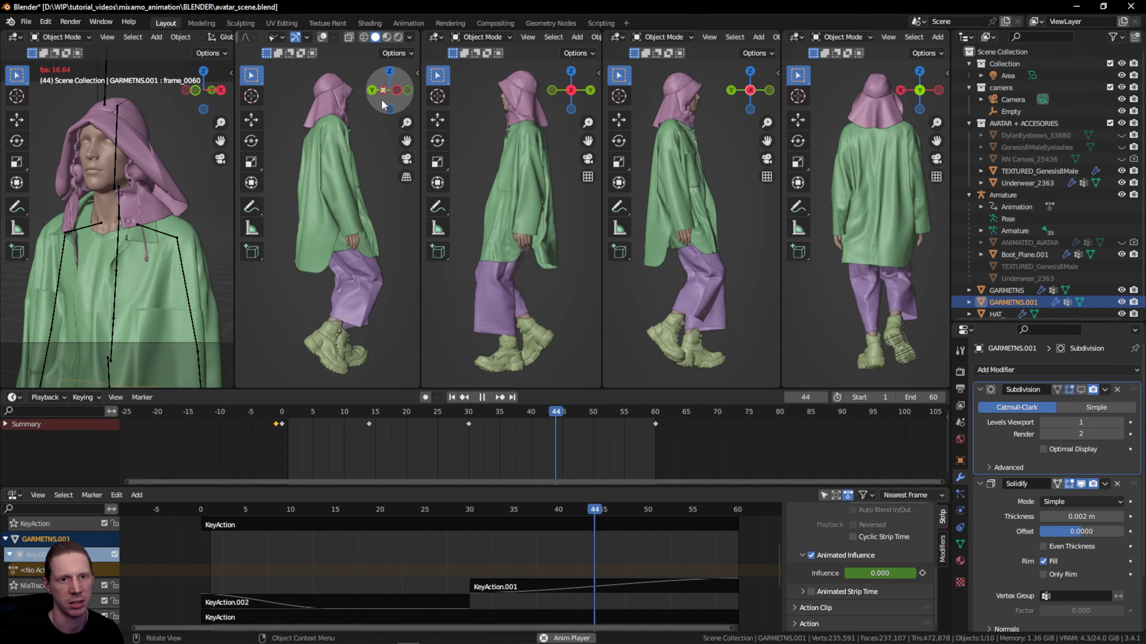
{"action": "left_click", "coordinate": [388, 90]}
{"action": "left_click", "coordinate": [408, 90]}
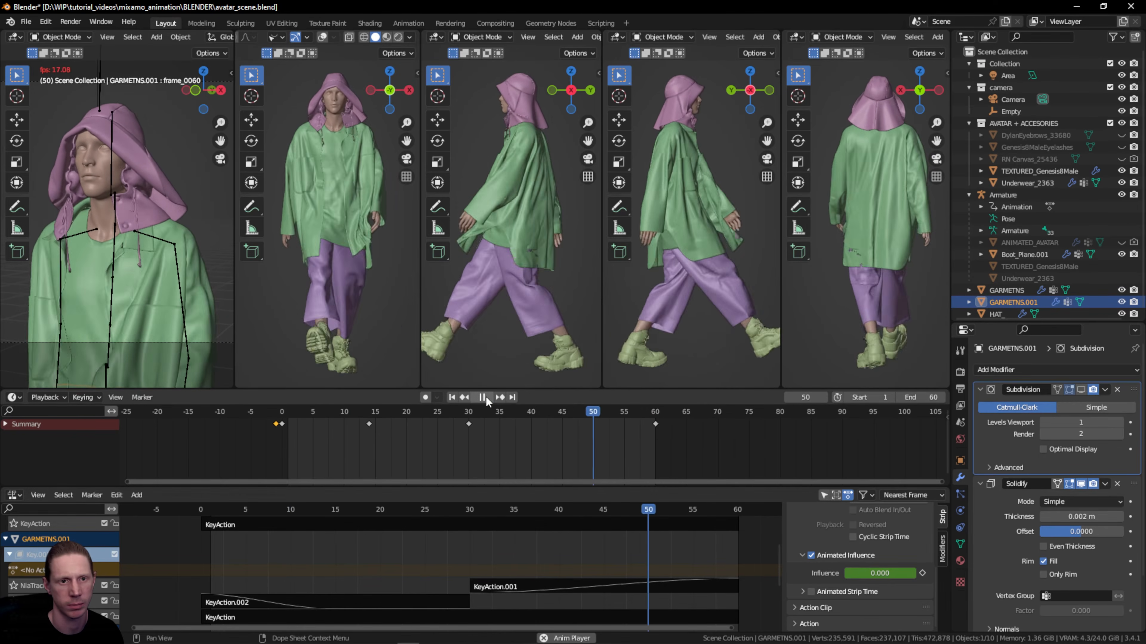
{"action": "left_click", "coordinate": [482, 397]}
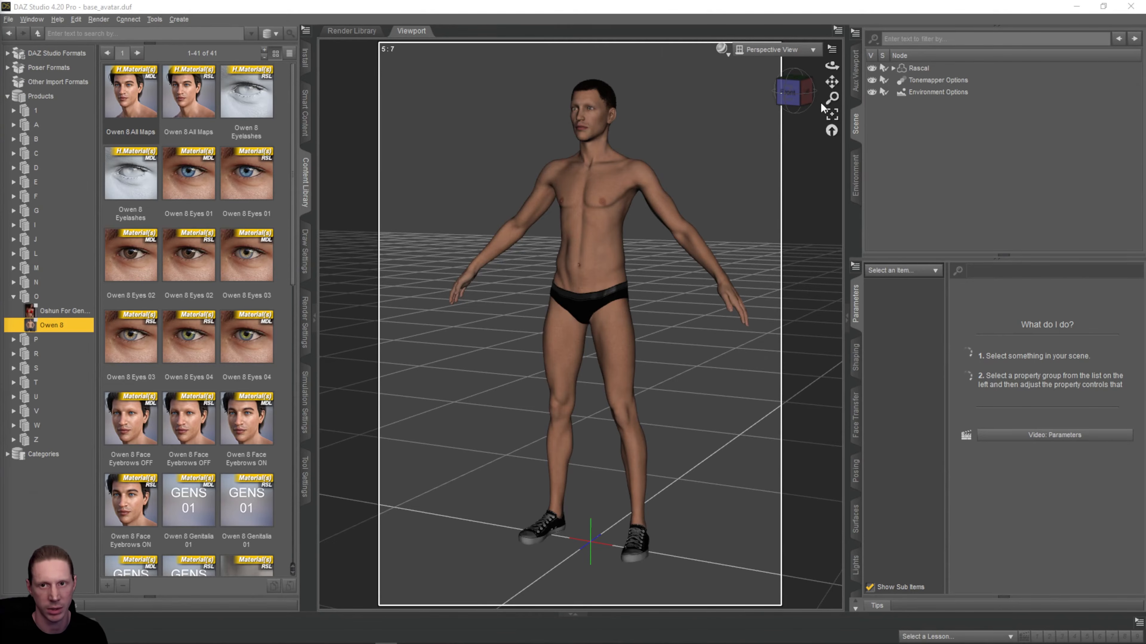
- Switch to DAZ Studio and export the avatar as a Wavefront OBJ named tpose_0 into the mixamo_animation AVATAR folder
{"action": "left_click", "coordinate": [807, 93]}
{"action": "left_click_drag", "start_coordinate": [795, 92], "coordinate": [718, 97]}
{"action": "left_click", "coordinate": [786, 92]}
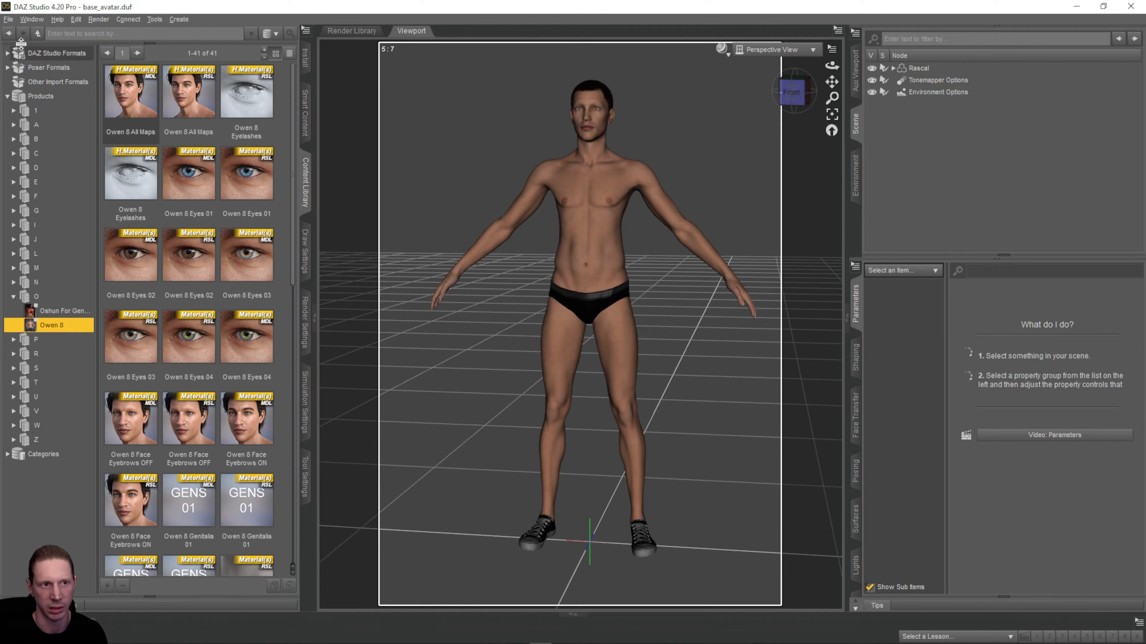
{"action": "left_click", "coordinate": [8, 20]}
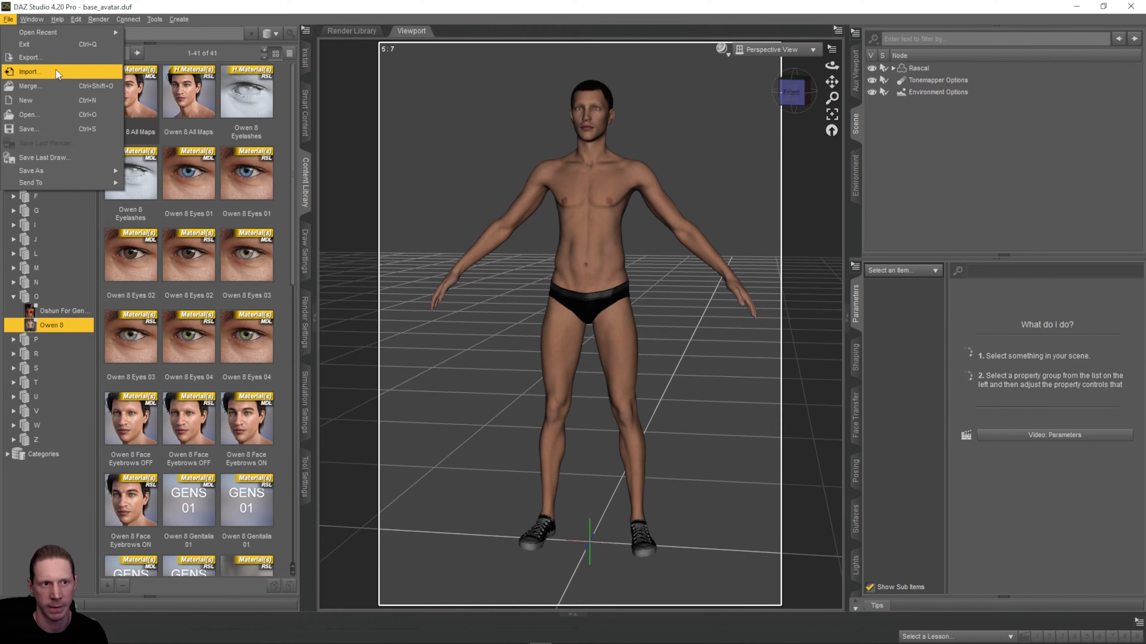
{"action": "left_click", "coordinate": [30, 57]}
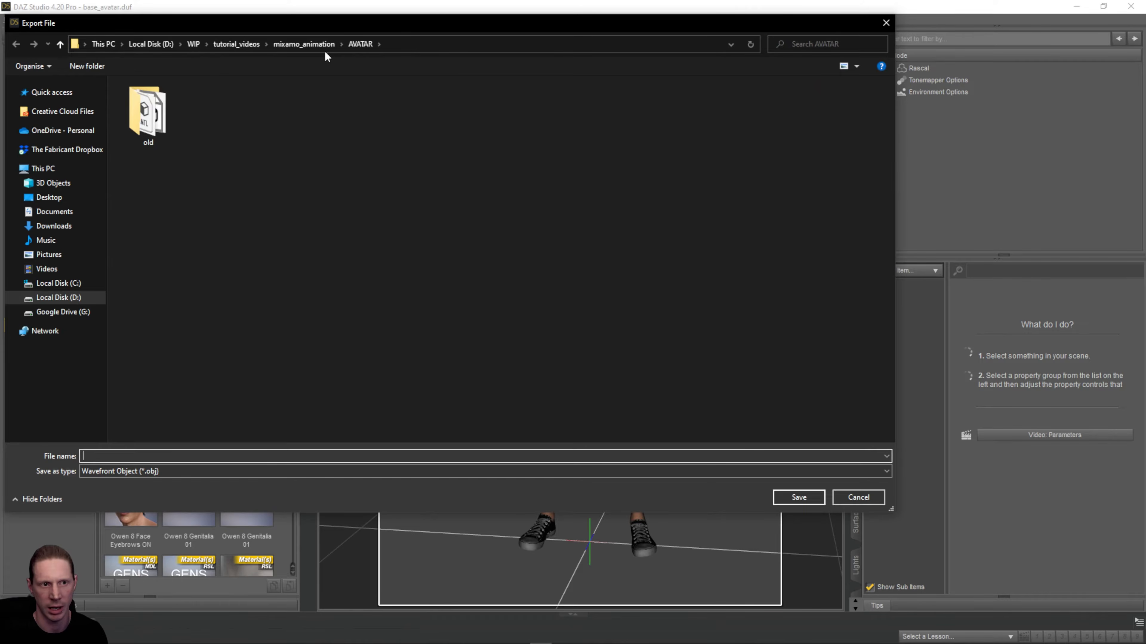
{"action": "left_click", "coordinate": [300, 44]}
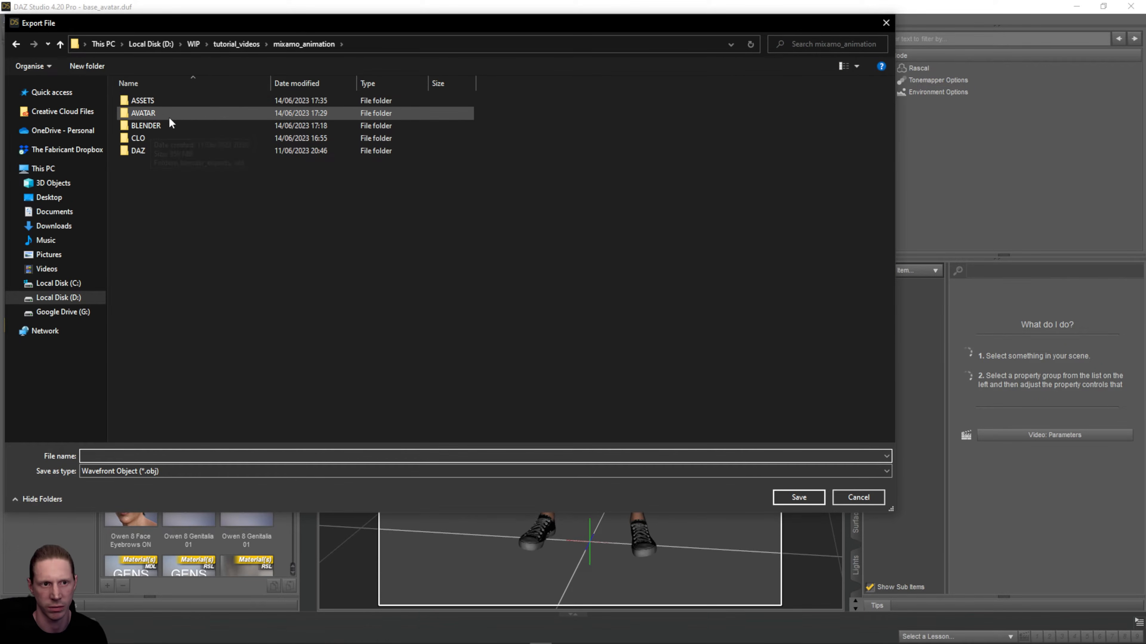
{"action": "double_click", "coordinate": [162, 113]}
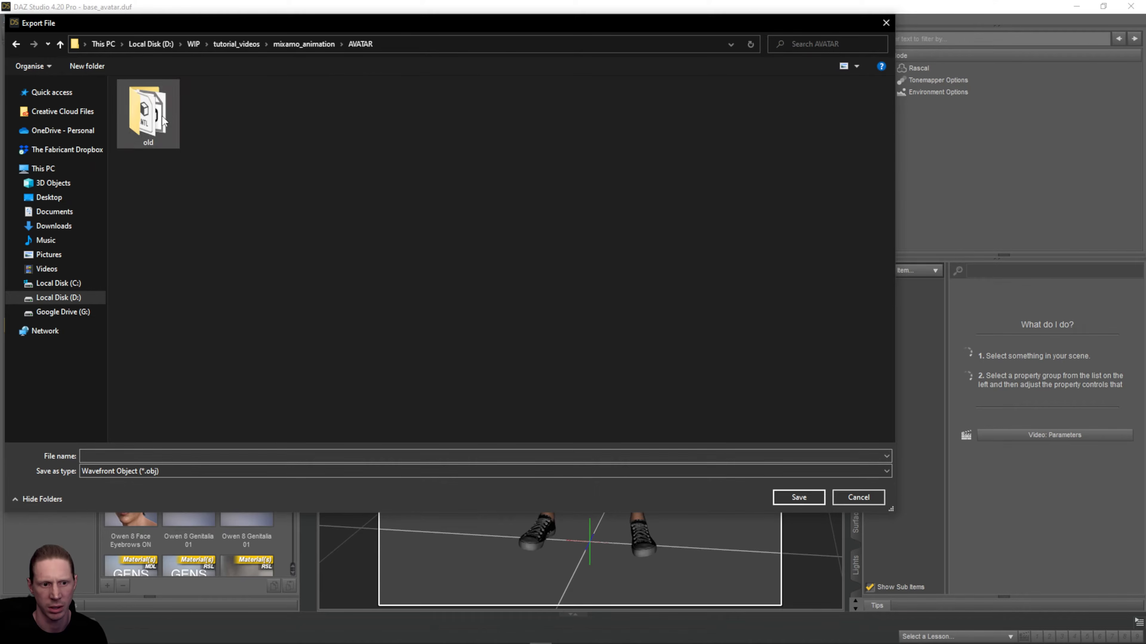
{"action": "left_click", "coordinate": [145, 457]}
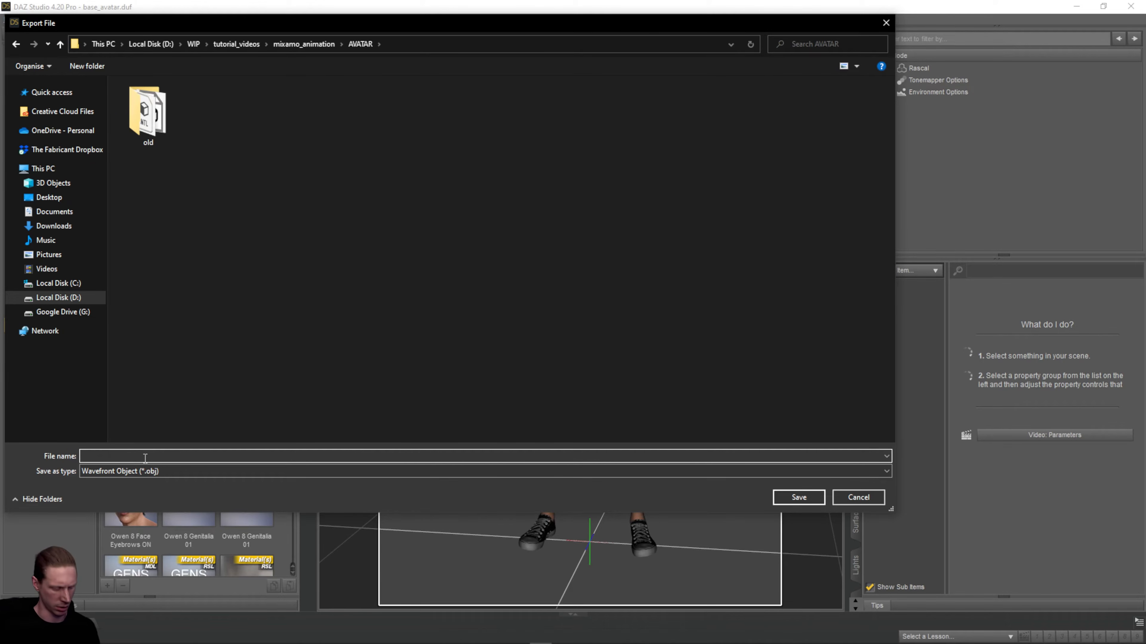
{"action": "type", "text": "tpose"}
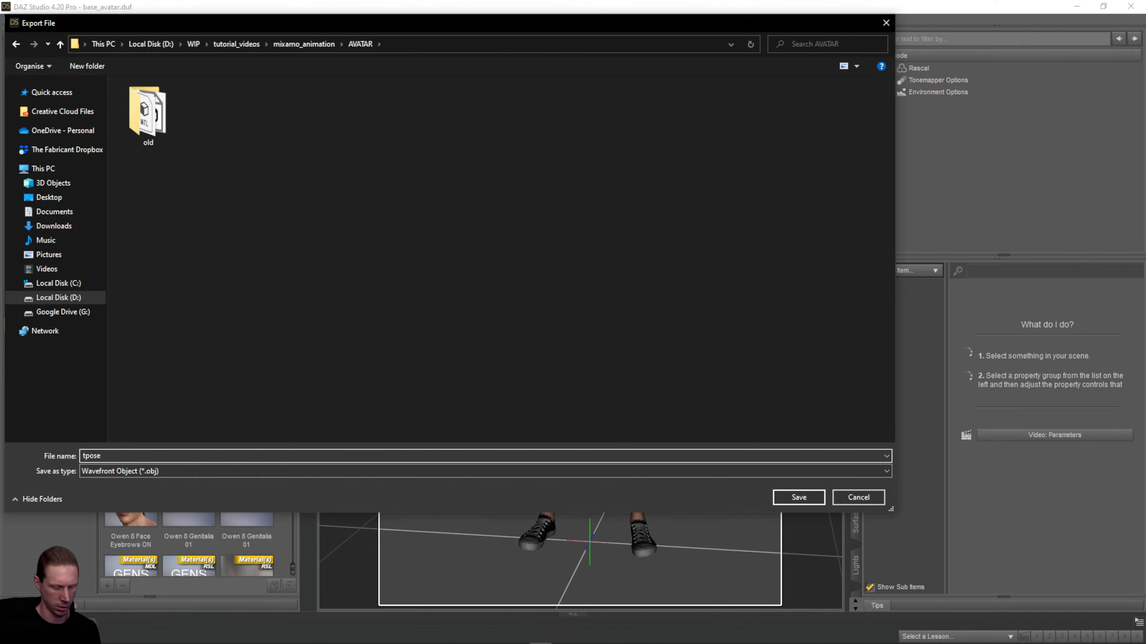
{"action": "type", "text": "_0"}
{"action": "key", "text": "Return"}
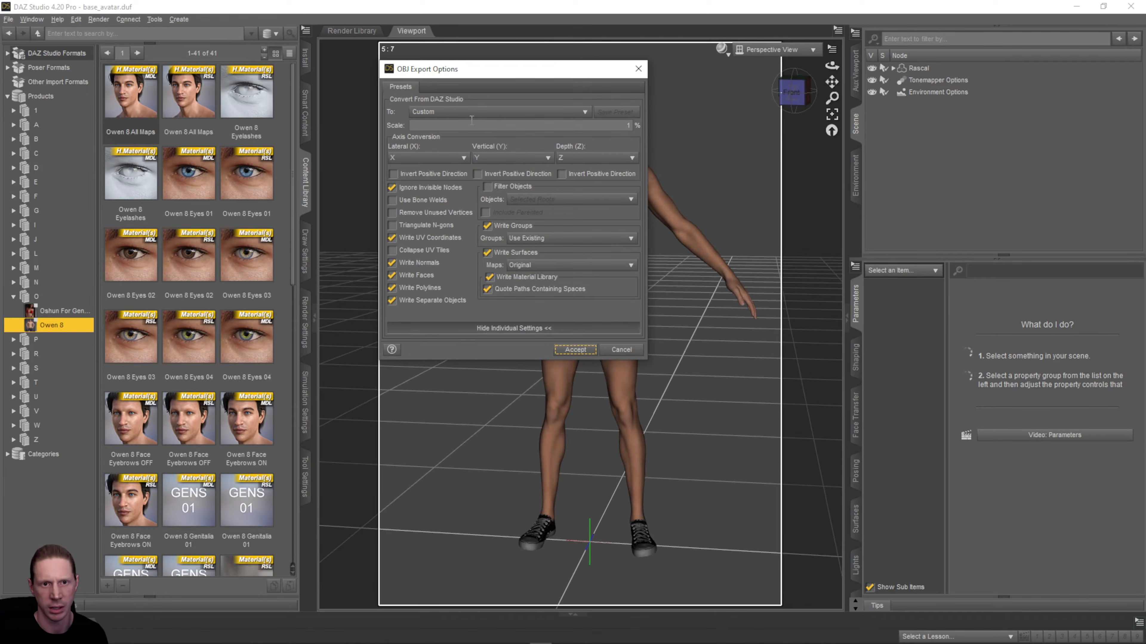
- Apply the DAZ Studio (1 unit = 1cm) export preset, set the scale to 1%, and accept the OBJ export
{"action": "left_click", "coordinate": [529, 113]}
{"action": "left_click", "coordinate": [492, 196]}
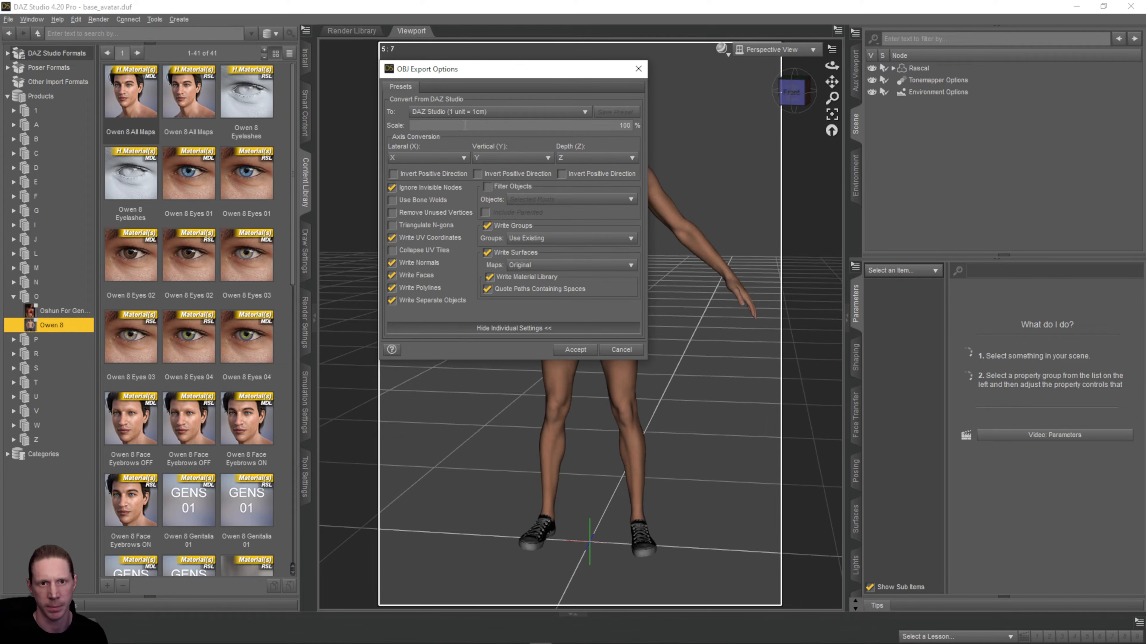
{"action": "left_click", "coordinate": [391, 188]}
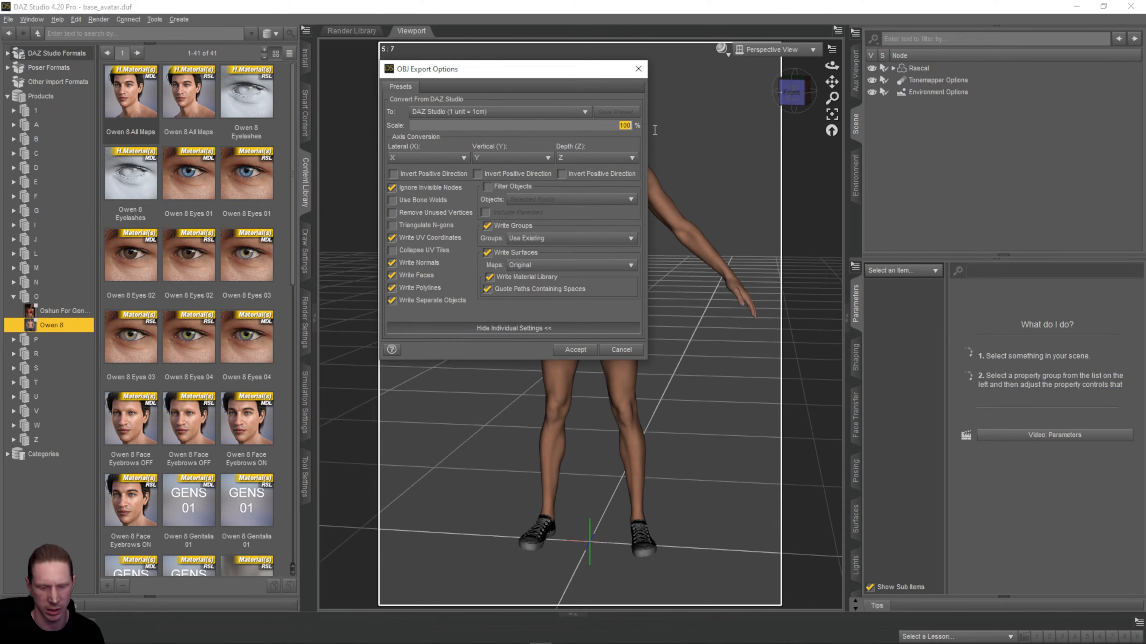
{"action": "type", "text": "1"}
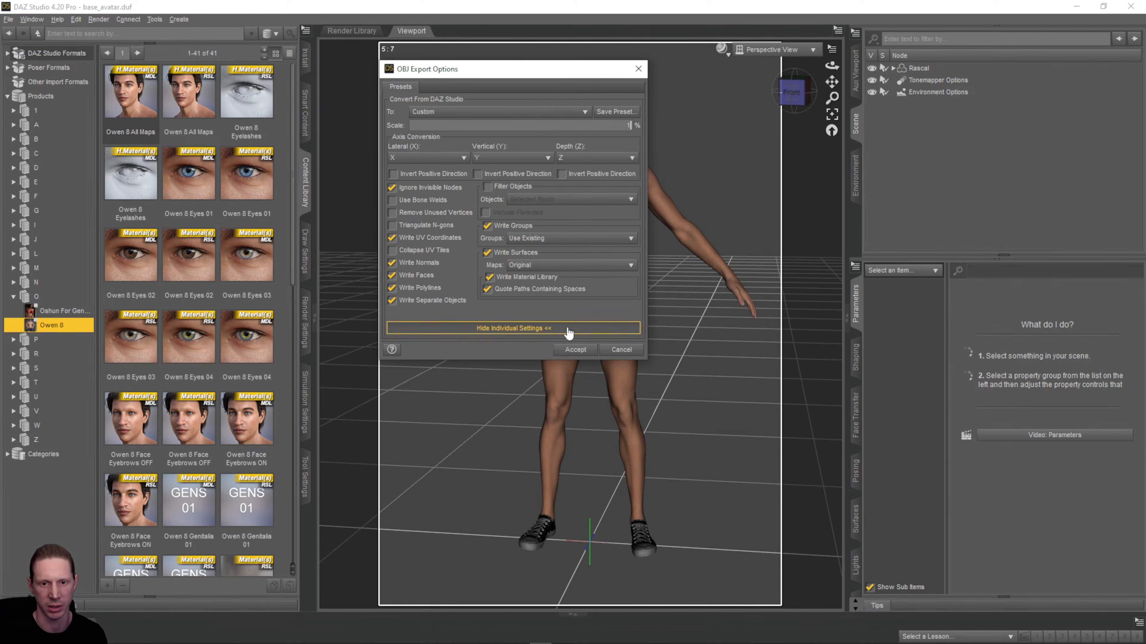
{"action": "left_click", "coordinate": [575, 350]}
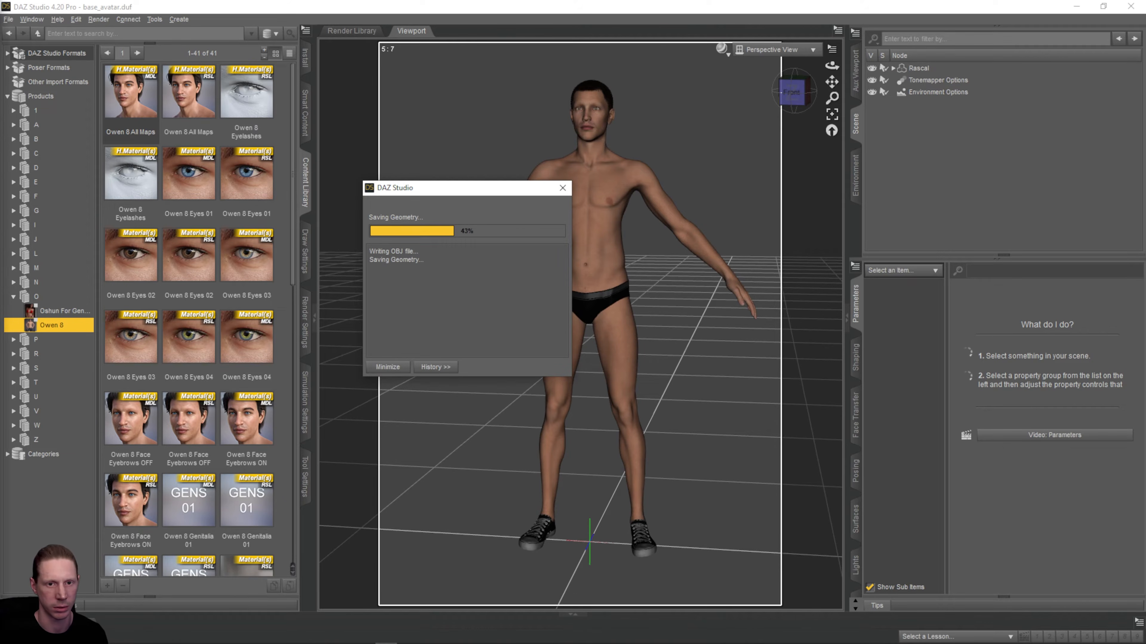
- Switch to Blender and import tpose_0.obj from the AVATAR folder as a Wavefront OBJ
{"action": "left_click", "coordinate": [1079, 7]}
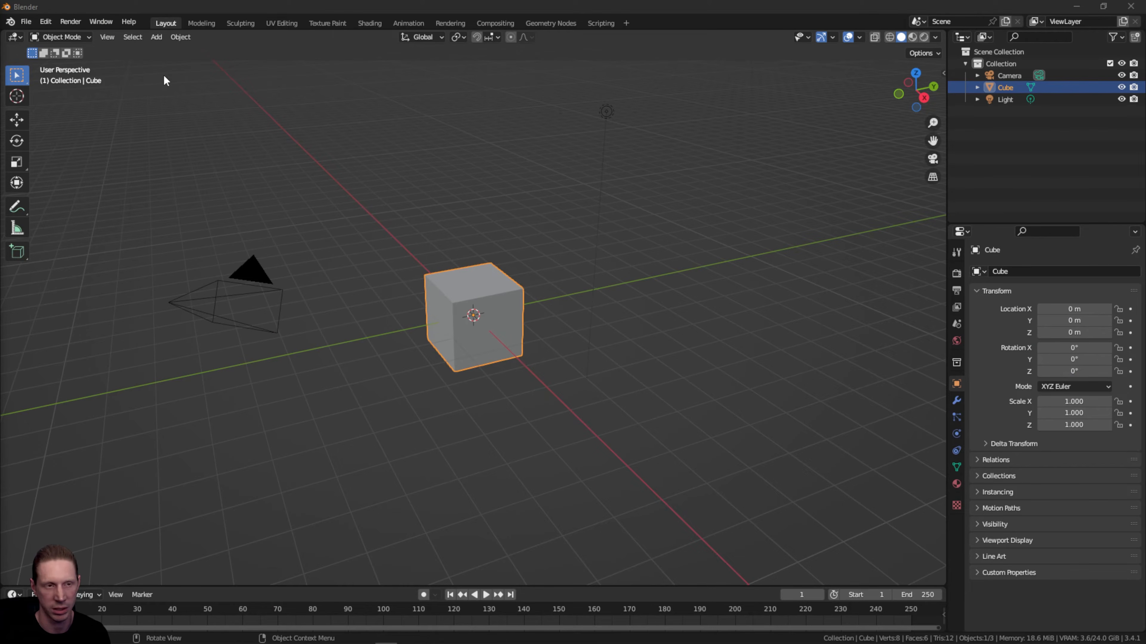
{"action": "left_click", "coordinate": [27, 23]}
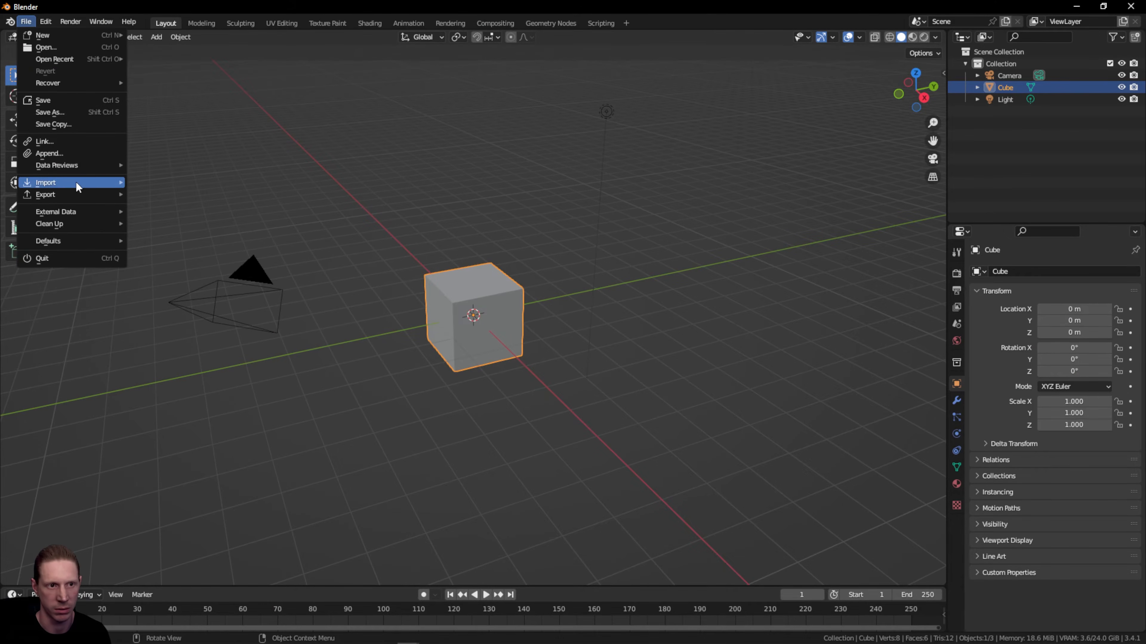
{"action": "mouse_move", "coordinate": [76, 182]}
{"action": "left_click", "coordinate": [202, 231]}
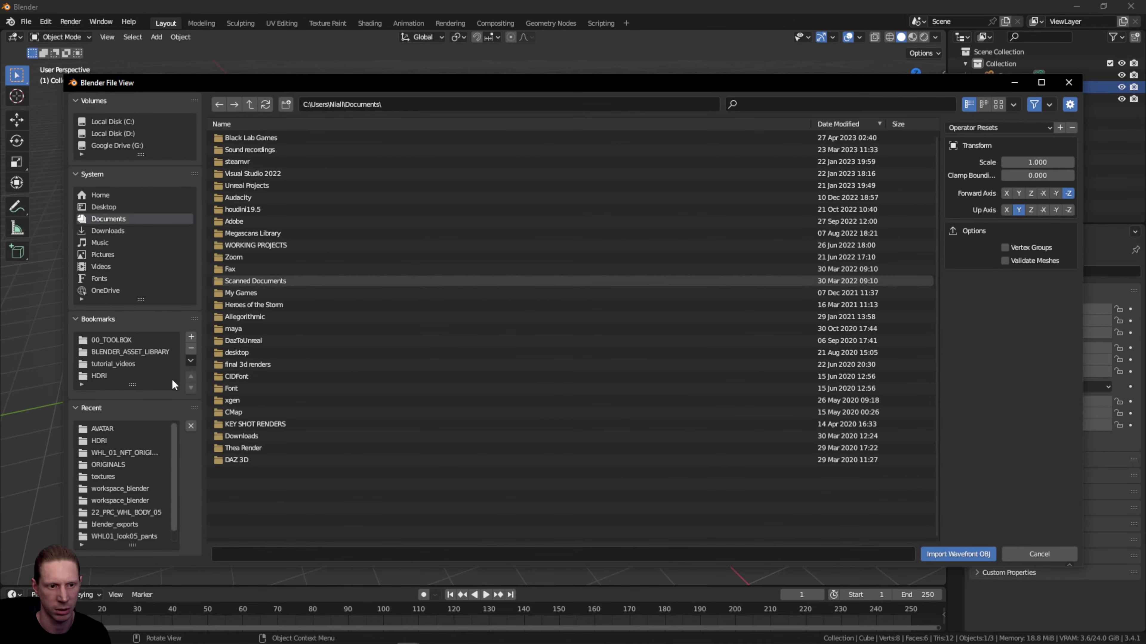
{"action": "left_click", "coordinate": [130, 429]}
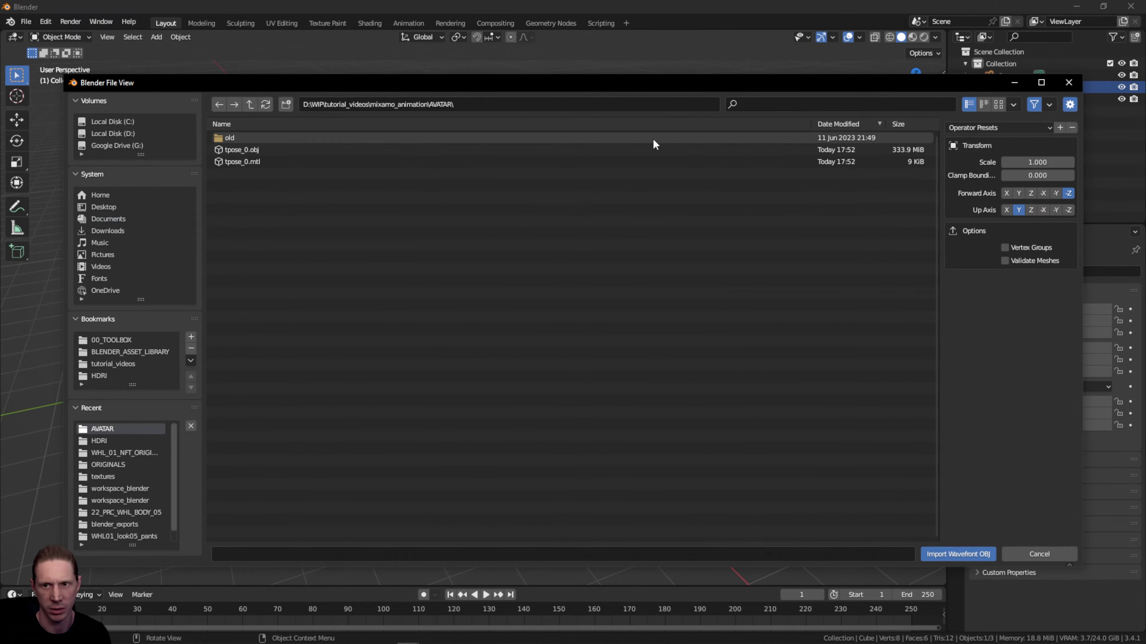
{"action": "left_click", "coordinate": [265, 150]}
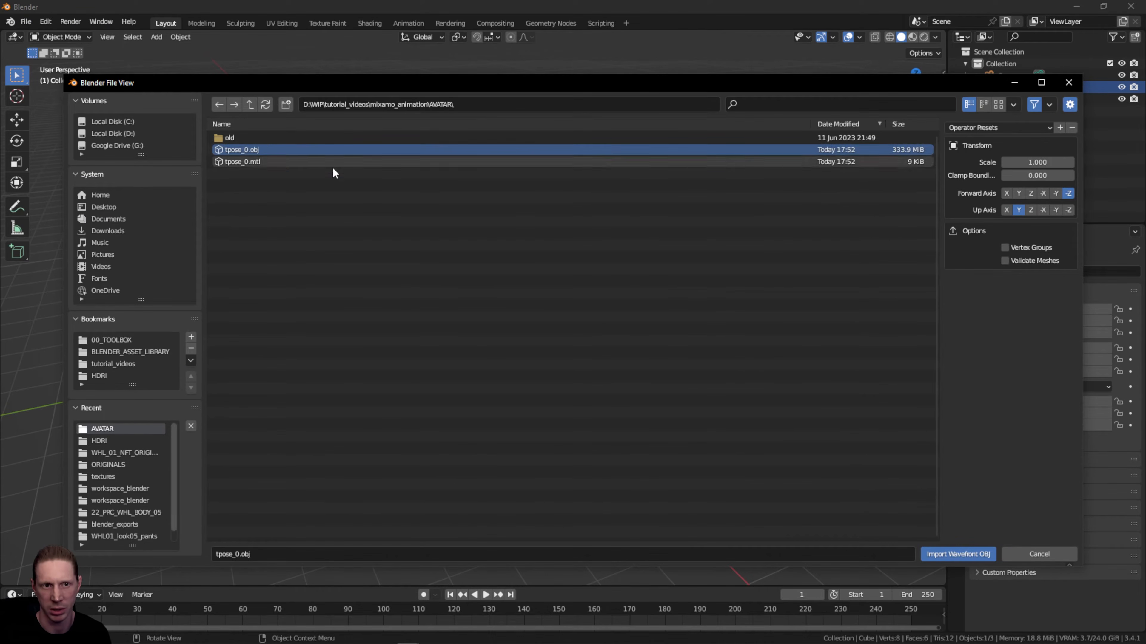
{"action": "left_click", "coordinate": [962, 552]}
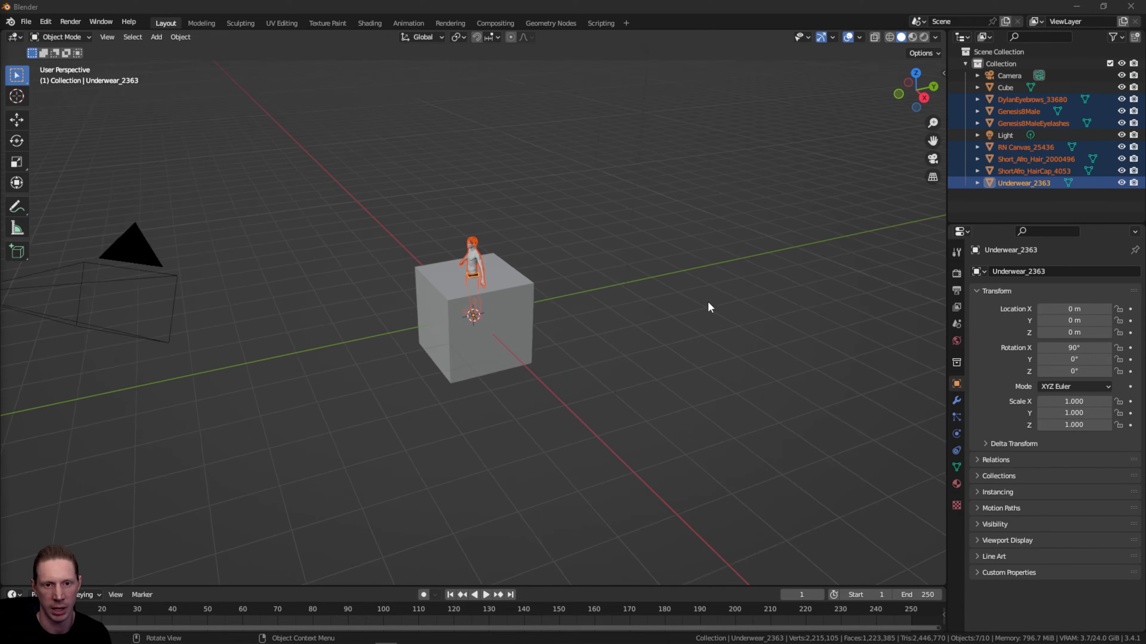
- In front view, show the object dimensions and move the default cube beside the avatar, to about X 1.87 m and Z 1 m
{"action": "scroll", "coordinate": [707, 301], "scroll_direction": "up", "scroll_amount": 4}
{"action": "left_click_drag", "start_coordinate": [905, 95], "coordinate": [993, 69]}
{"action": "scroll", "coordinate": [794, 171], "scroll_direction": "up", "scroll_amount": 2}
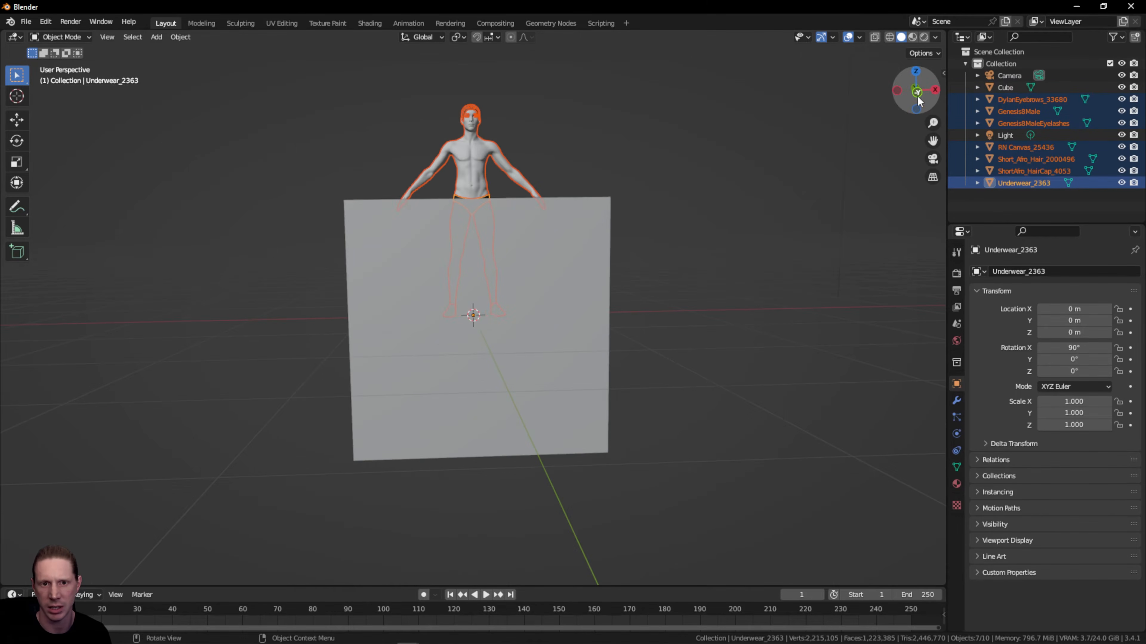
{"action": "left_click", "coordinate": [917, 93]}
{"action": "left_click", "coordinate": [568, 250]}
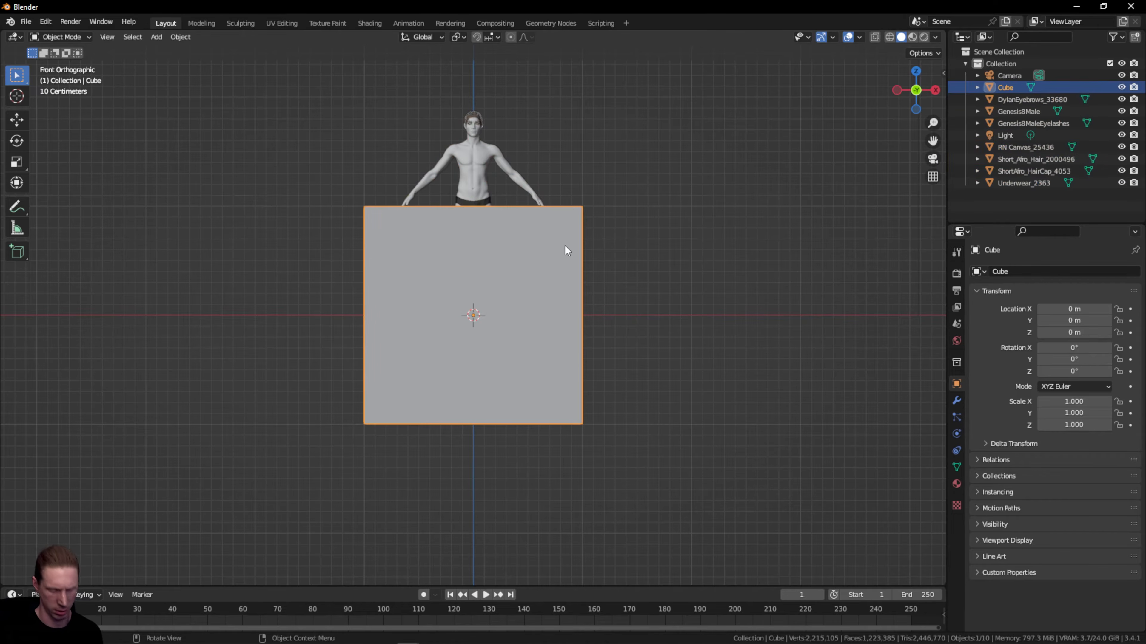
{"action": "key", "text": "n"}
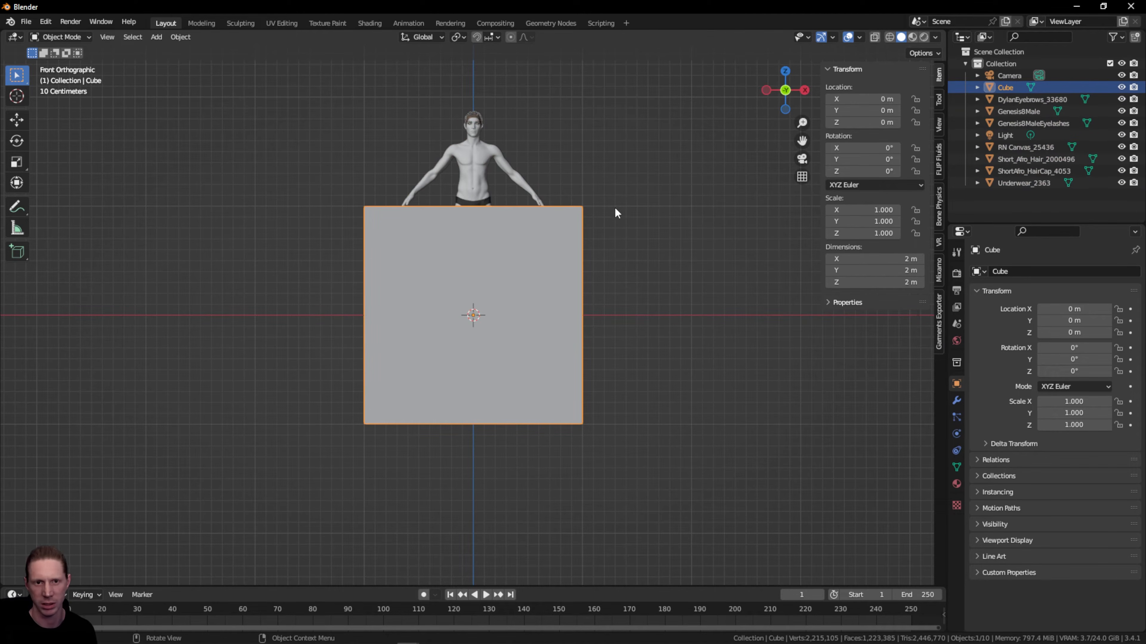
{"action": "key", "text": "g"}
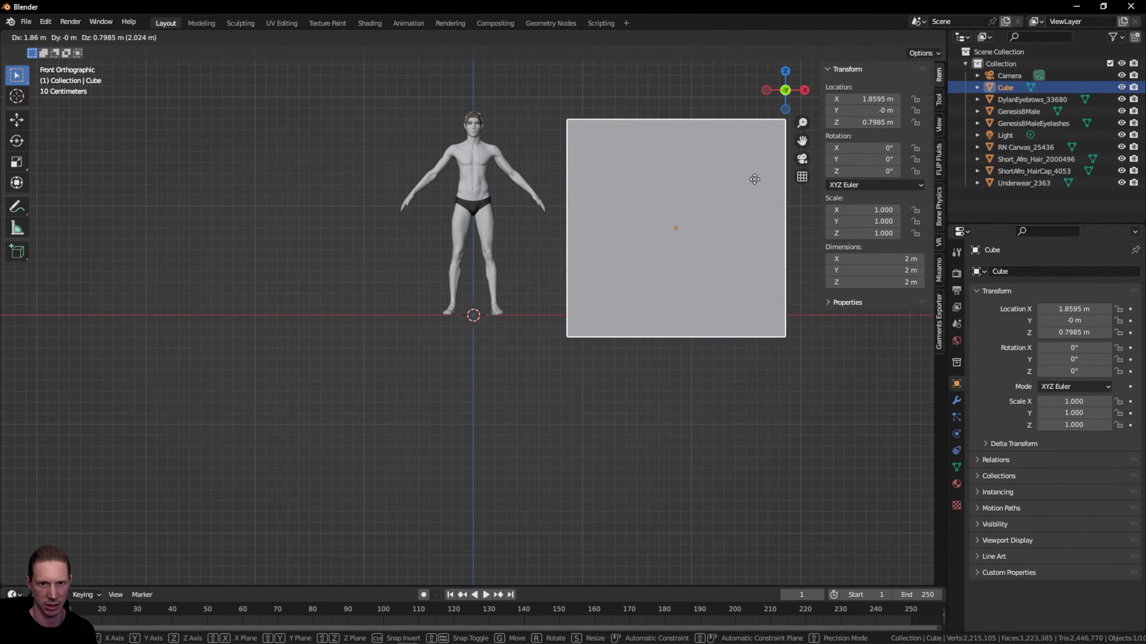
{"action": "left_click", "coordinate": [740, 172]}
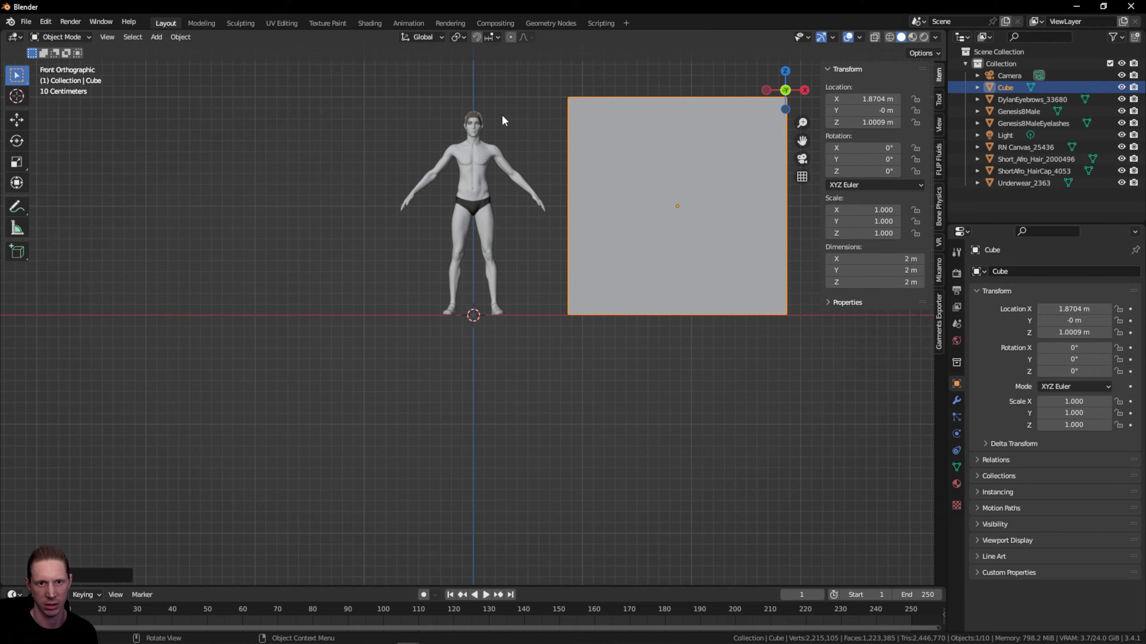
- Check the Genesis8Male body's dimensions against the cube, and delete the cube
{"action": "left_click", "coordinate": [472, 157]}
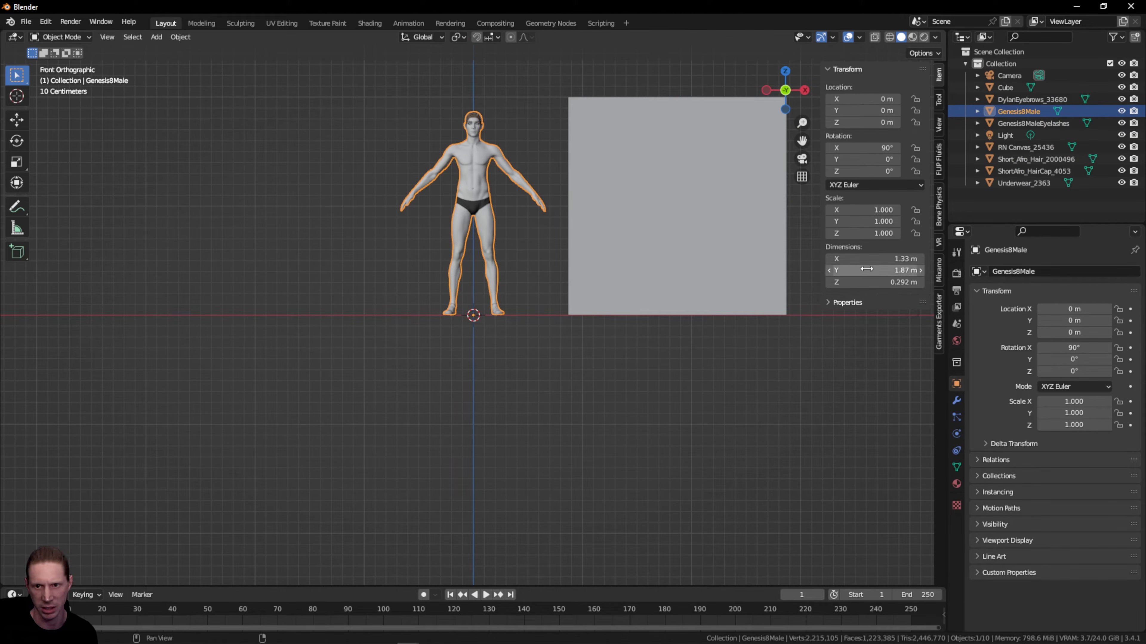
{"action": "left_click", "coordinate": [651, 198]}
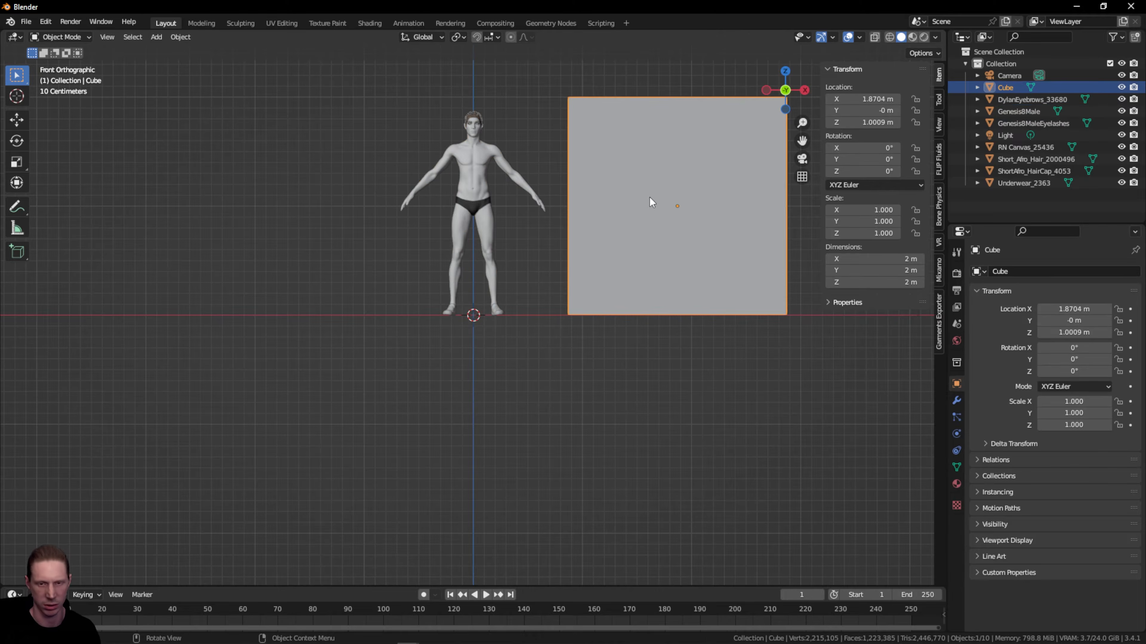
{"action": "key", "text": "Delete"}
- Select all imported avatar meshes together: eyebrows, body, eyelashes, canvas shoes, hair, hair cap and underwear, leaving out the camera and light
{"action": "mouse_move", "coordinate": [786, 90]}
{"action": "left_mouse_down"}
{"action": "mouse_move", "coordinate": [767, 95]}
{"action": "mouse_move", "coordinate": [780, 103]}
{"action": "left_mouse_up"}
{"action": "left_click_drag", "start_coordinate": [803, 141], "coordinate": [815, 221]}
{"action": "scroll", "coordinate": [572, 256], "scroll_direction": "up", "scroll_amount": 4}
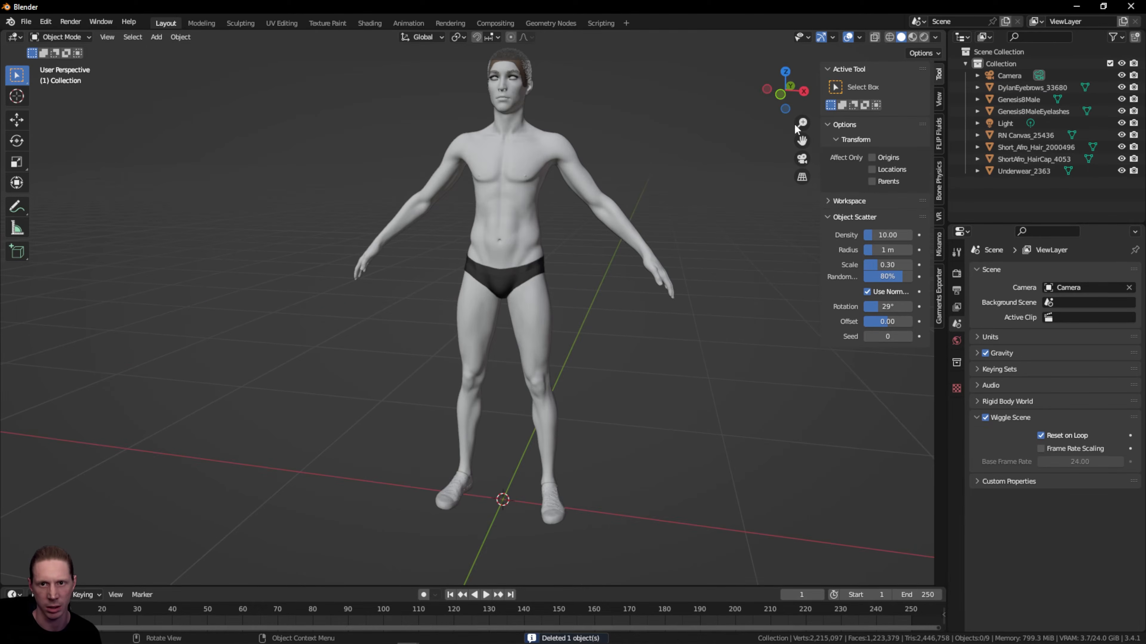
{"action": "mouse_move", "coordinate": [787, 90]}
{"action": "left_mouse_down"}
{"action": "mouse_move", "coordinate": [767, 91]}
{"action": "mouse_move", "coordinate": [790, 90]}
{"action": "left_mouse_up"}
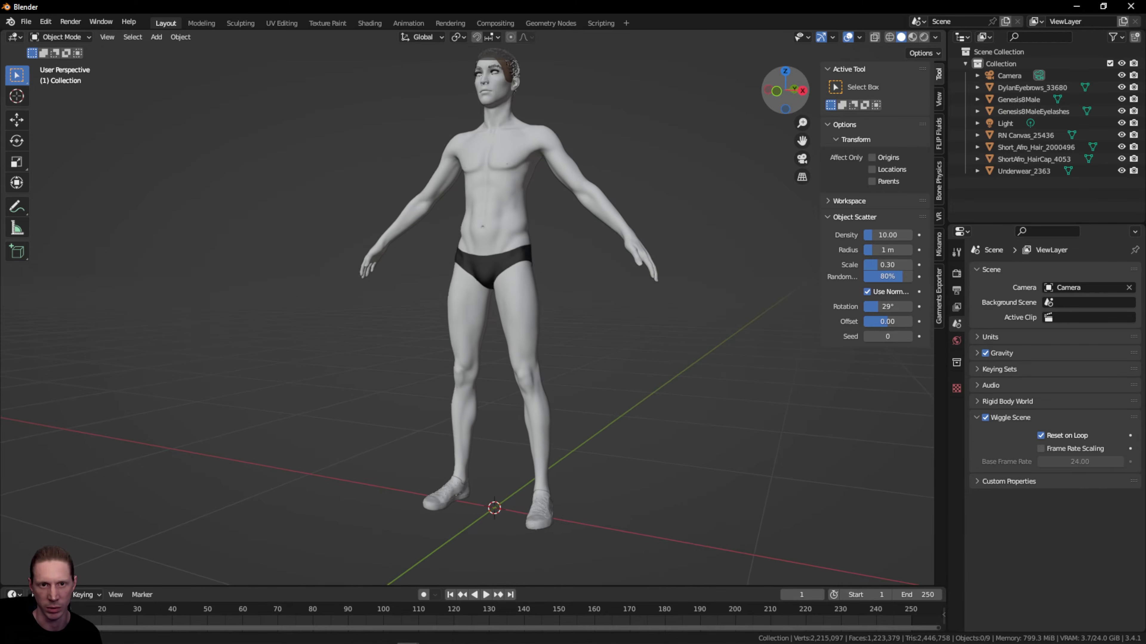
{"action": "left_click_drag", "start_coordinate": [802, 141], "coordinate": [795, 158]}
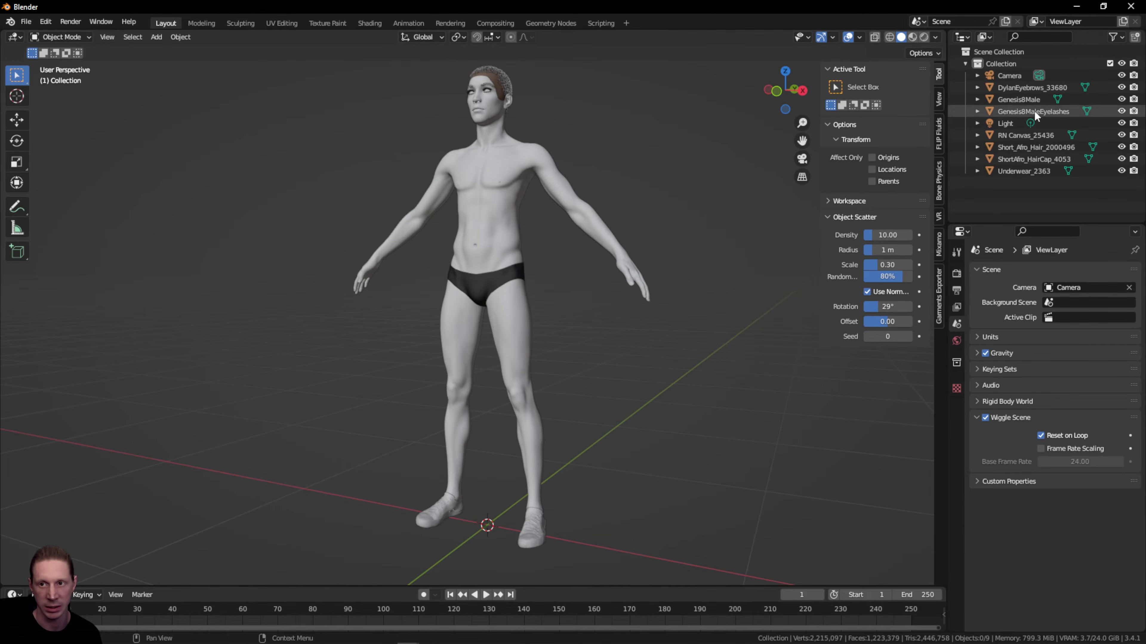
{"action": "left_click", "coordinate": [1021, 86]}
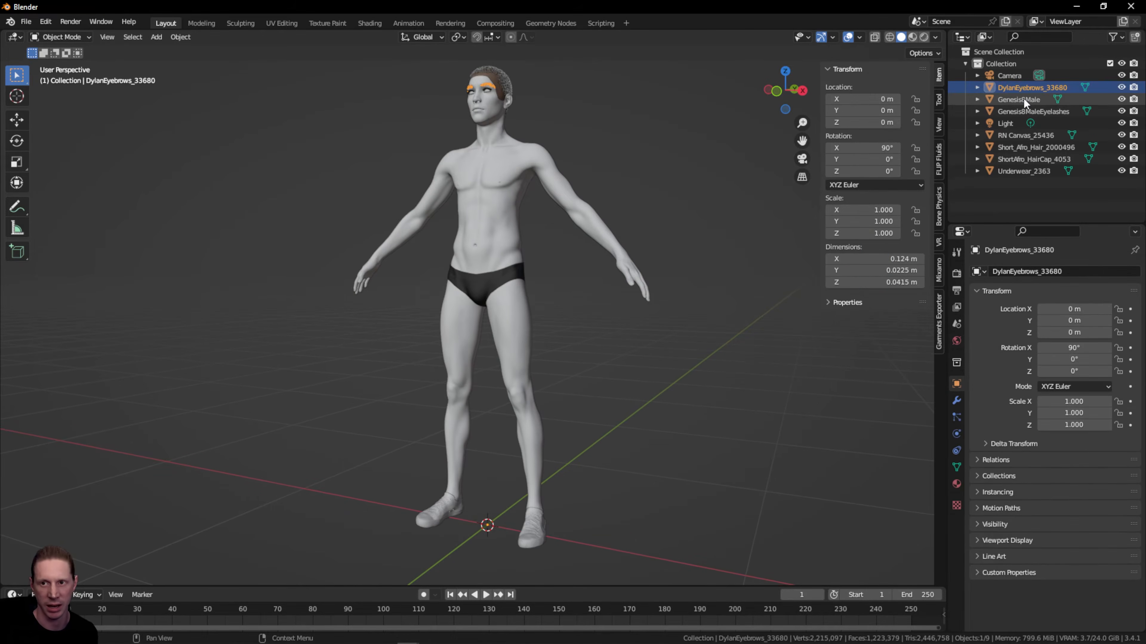
{"action": "left_click", "coordinate": [1023, 99], "text": "ctrl"}
{"action": "left_click", "coordinate": [1029, 113], "text": "ctrl"}
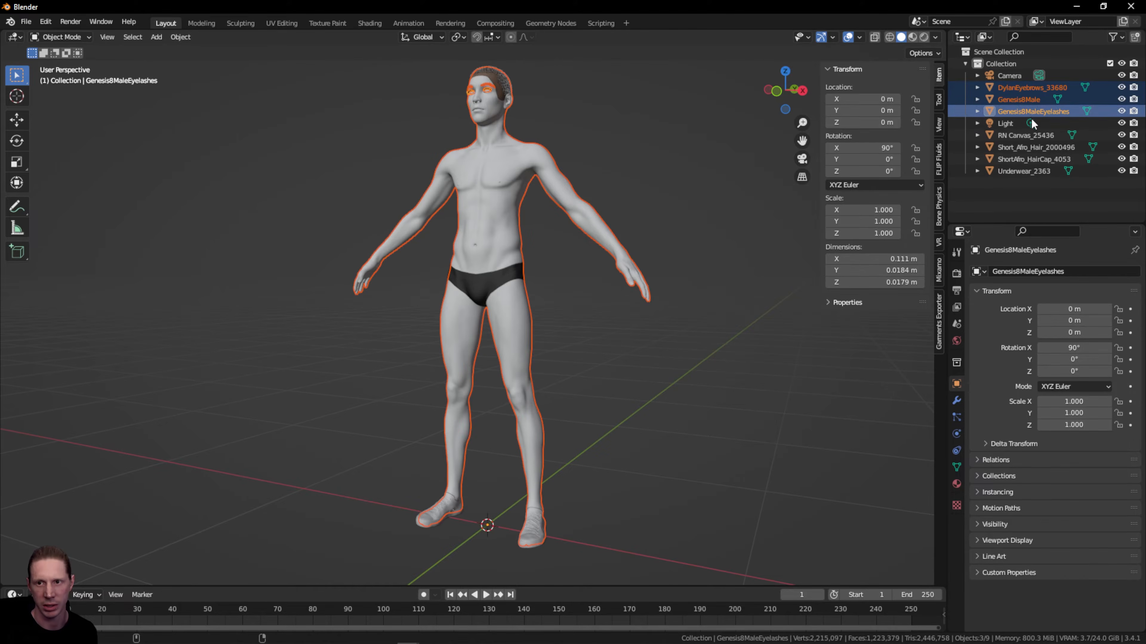
{"action": "left_click", "coordinate": [1016, 138], "text": "ctrl"}
{"action": "left_click", "coordinate": [1027, 149], "text": "ctrl"}
{"action": "left_click", "coordinate": [1029, 159], "text": "ctrl"}
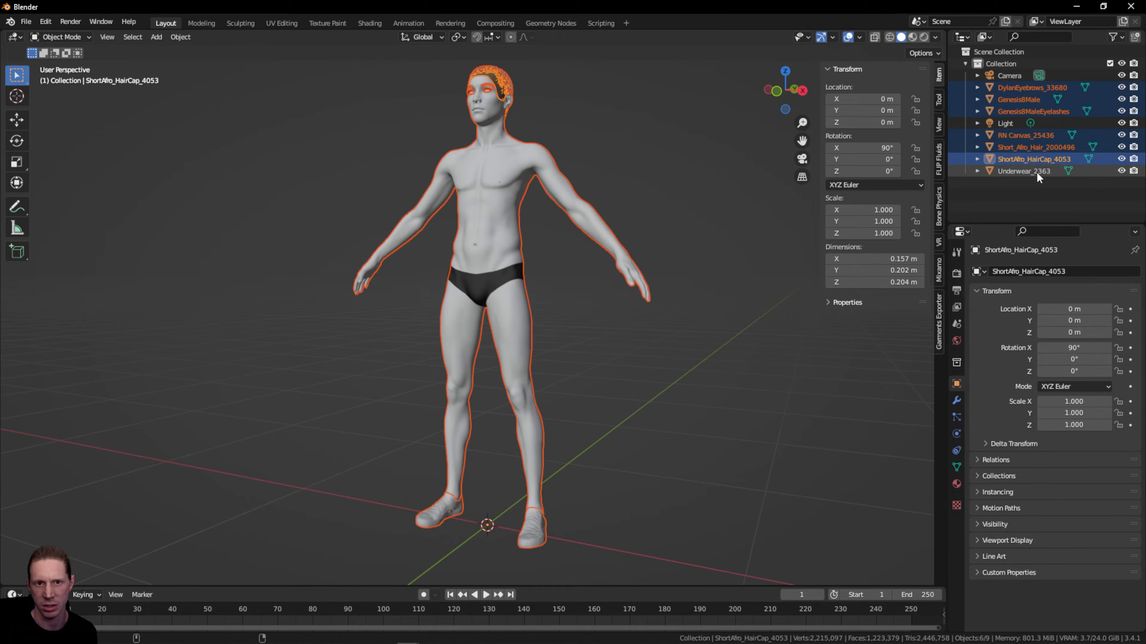
{"action": "left_click", "coordinate": [1035, 172], "text": "ctrl"}
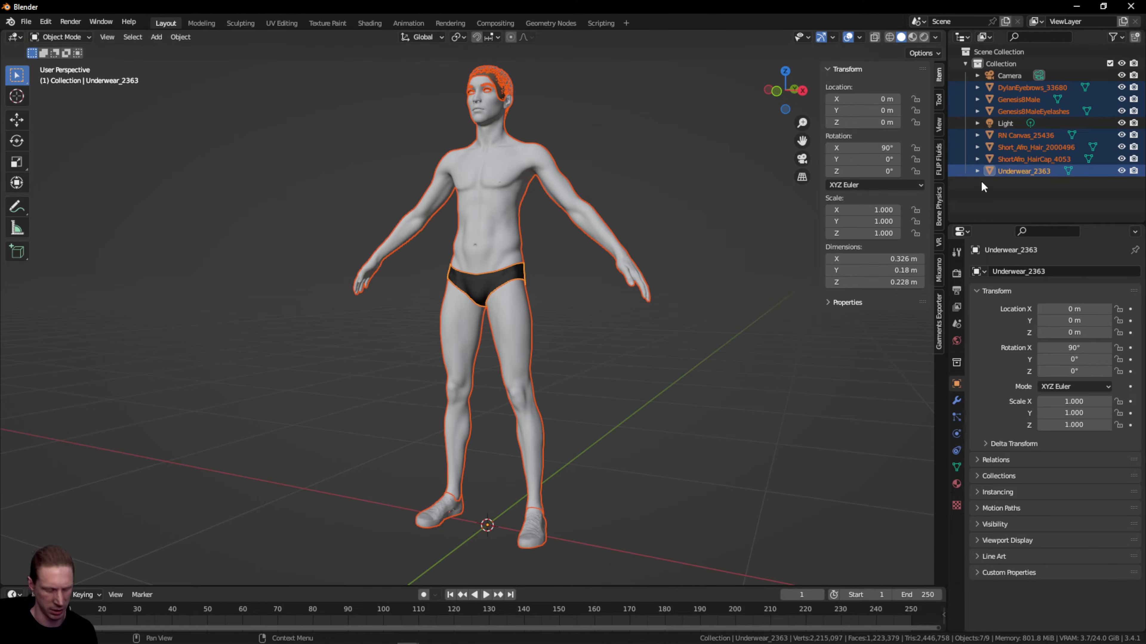
- Move the selected avatar meshes into a new collection named avatar, clear the selection, and toggle that collection's visibility off and on
{"action": "key", "text": "m"}
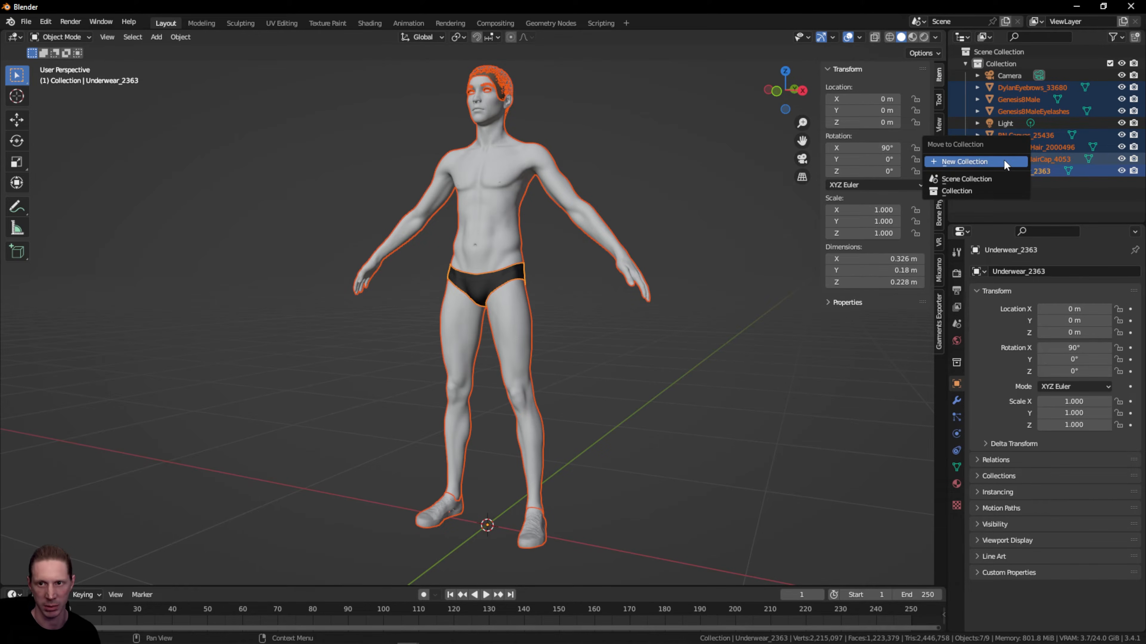
{"action": "left_click", "coordinate": [1005, 162]}
{"action": "type", "text": "avatar"}
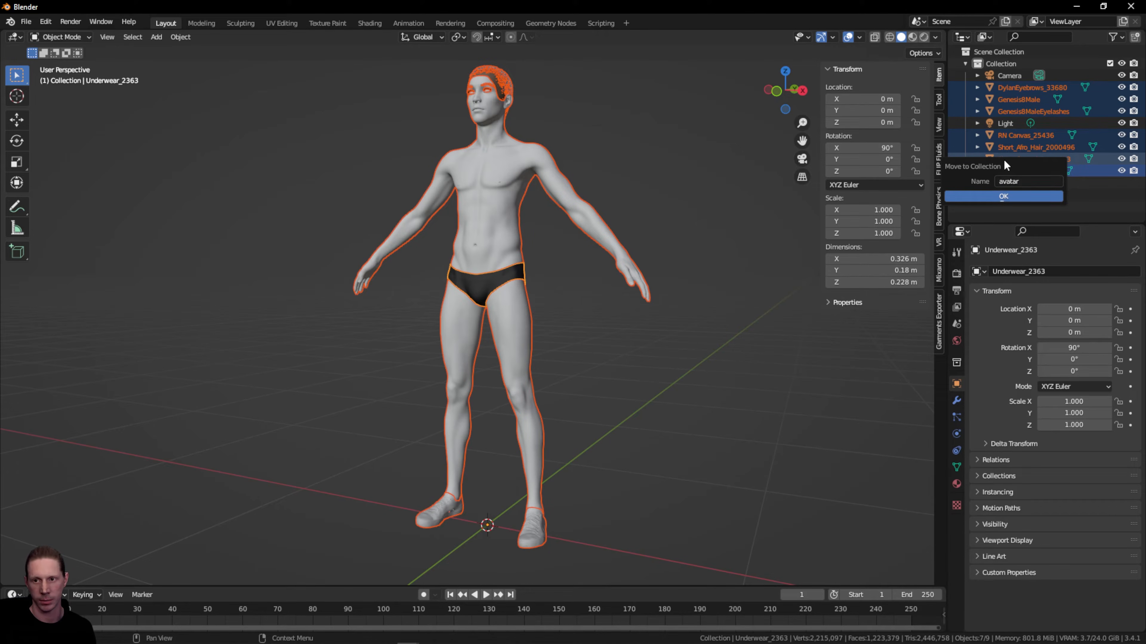
{"action": "key", "text": "Return"}
{"action": "key", "text": "alt+a"}
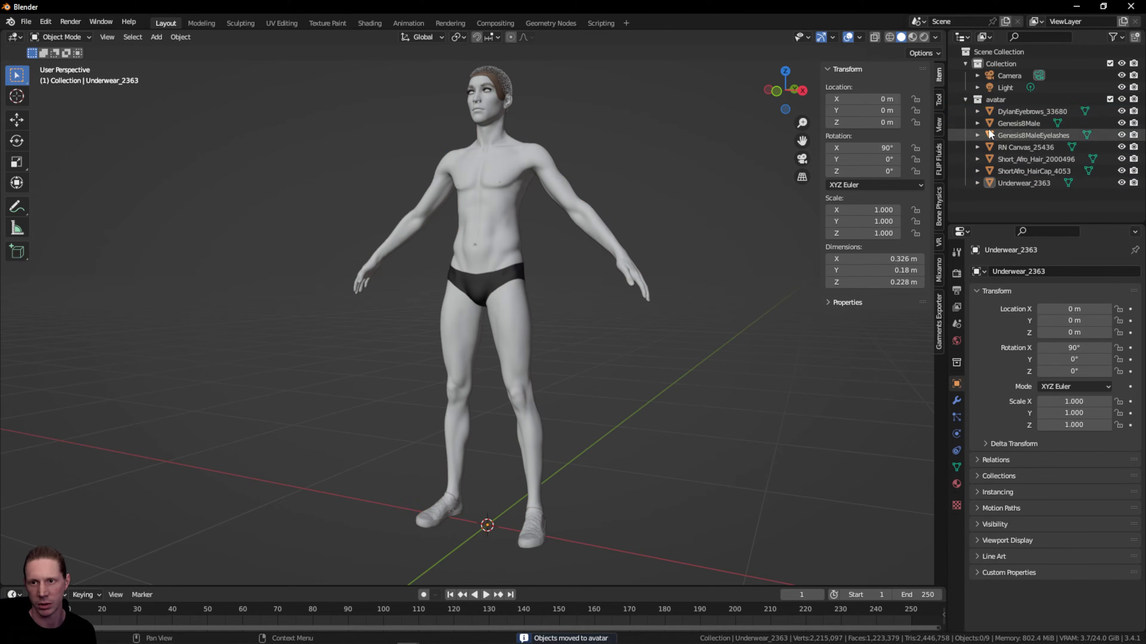
{"action": "left_click", "coordinate": [1122, 100]}
{"action": "left_click", "coordinate": [1122, 100]}
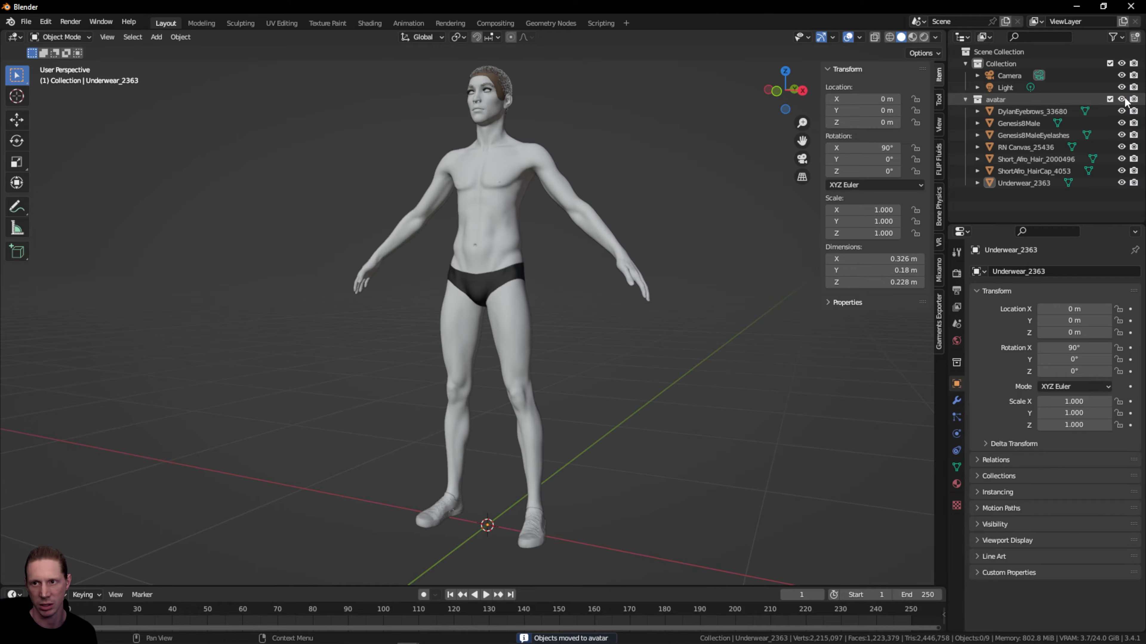
- Preview the avatar's materials in Material Preview shading and return the viewport to Solid shading
{"action": "left_click_drag", "start_coordinate": [793, 92], "coordinate": [785, 93]}
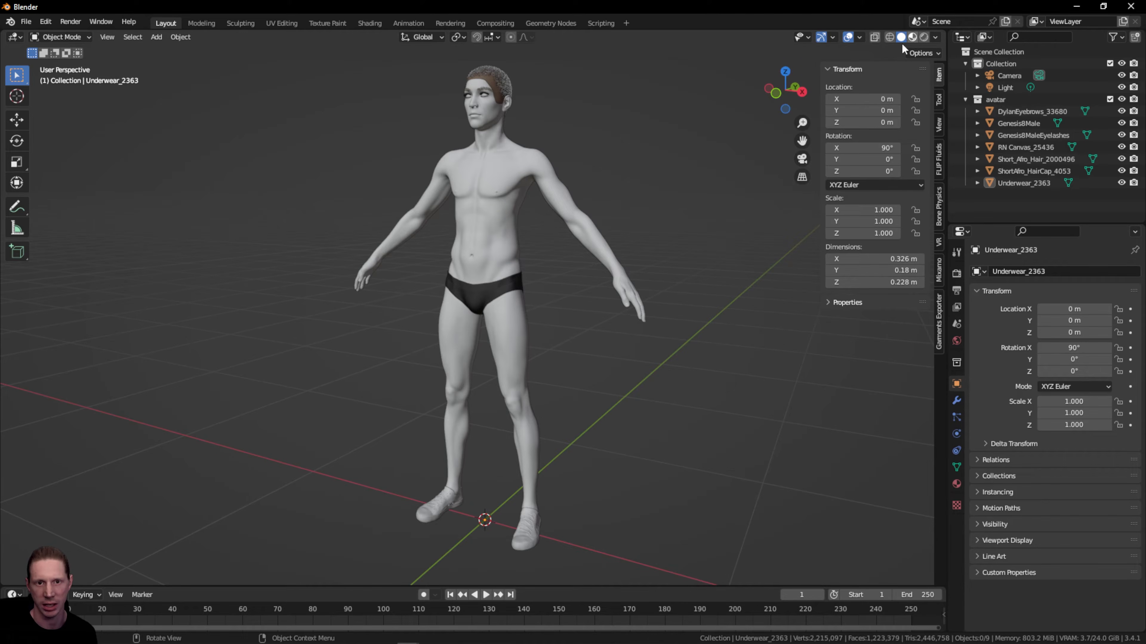
{"action": "left_click", "coordinate": [913, 37]}
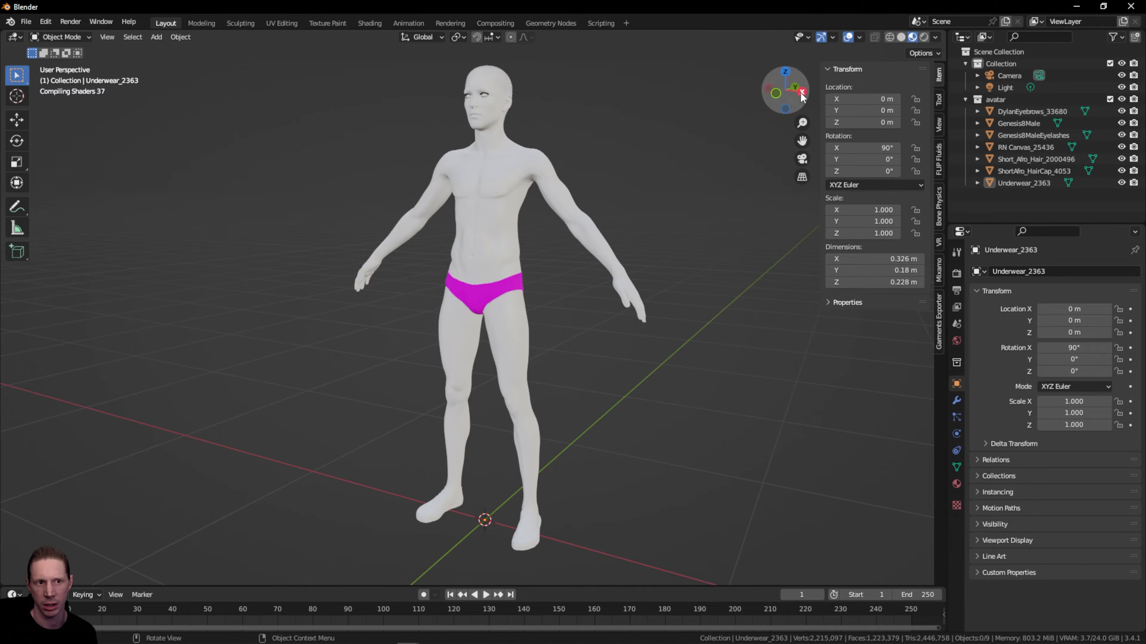
{"action": "left_click_drag", "start_coordinate": [802, 141], "coordinate": [811, 167]}
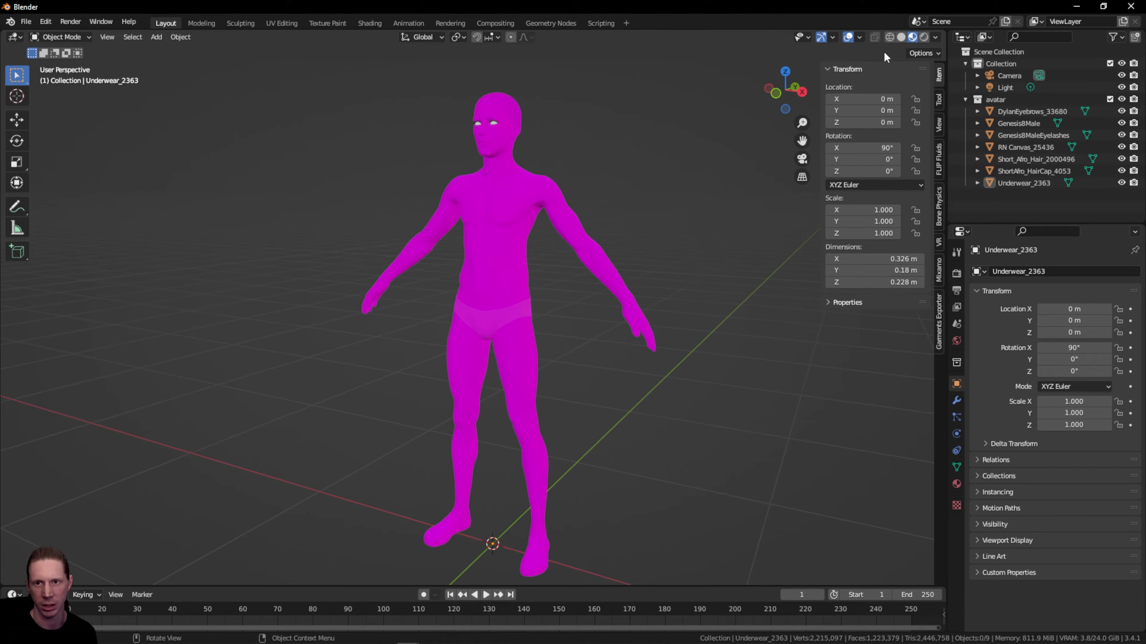
{"action": "left_click", "coordinate": [900, 37]}
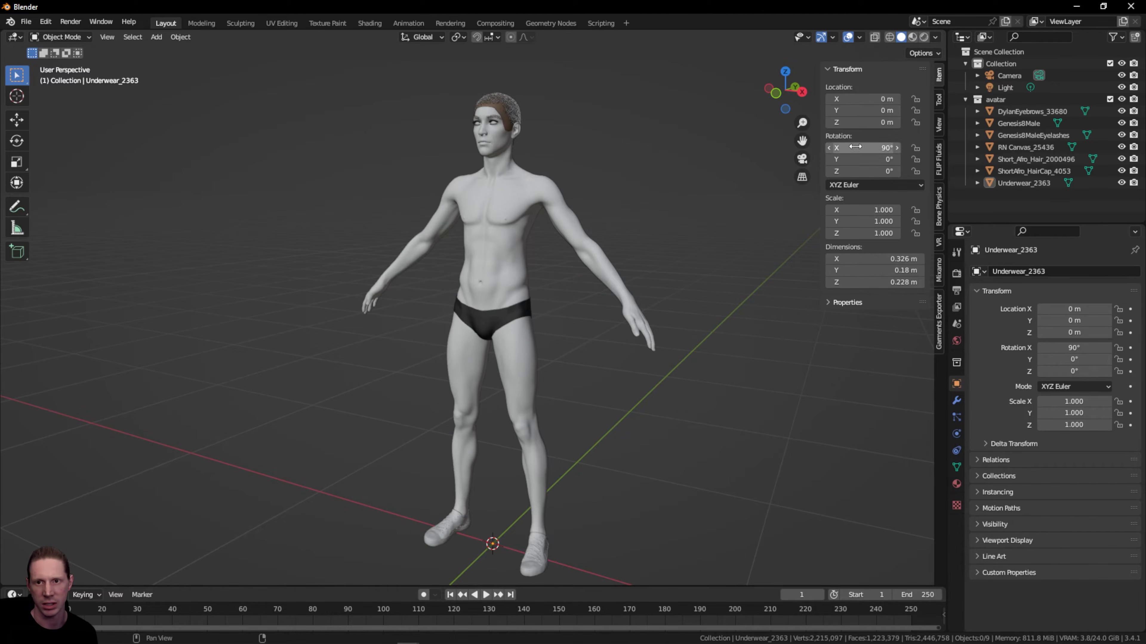
{"action": "left_click_drag", "start_coordinate": [802, 141], "coordinate": [807, 131]}
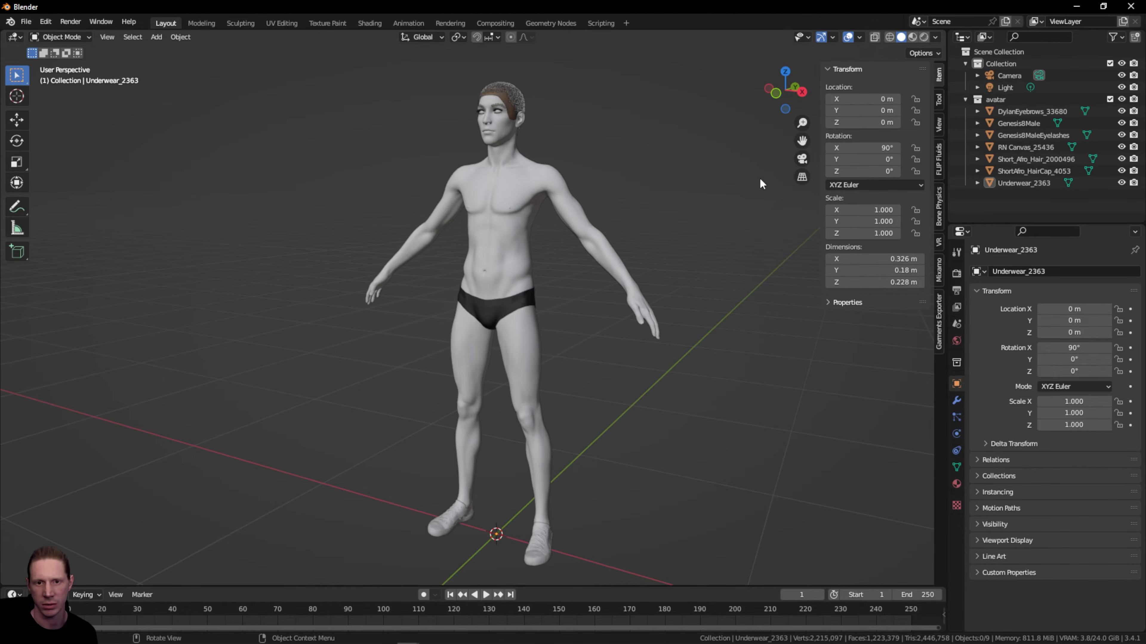
- Close the imported avatar scene, switch to avatar_scene.blend, and set its camera viewport to Solid shading after checking Wireframe and Material Preview
{"action": "left_click", "coordinate": [1130, 7]}
{"action": "left_click", "coordinate": [602, 350]}
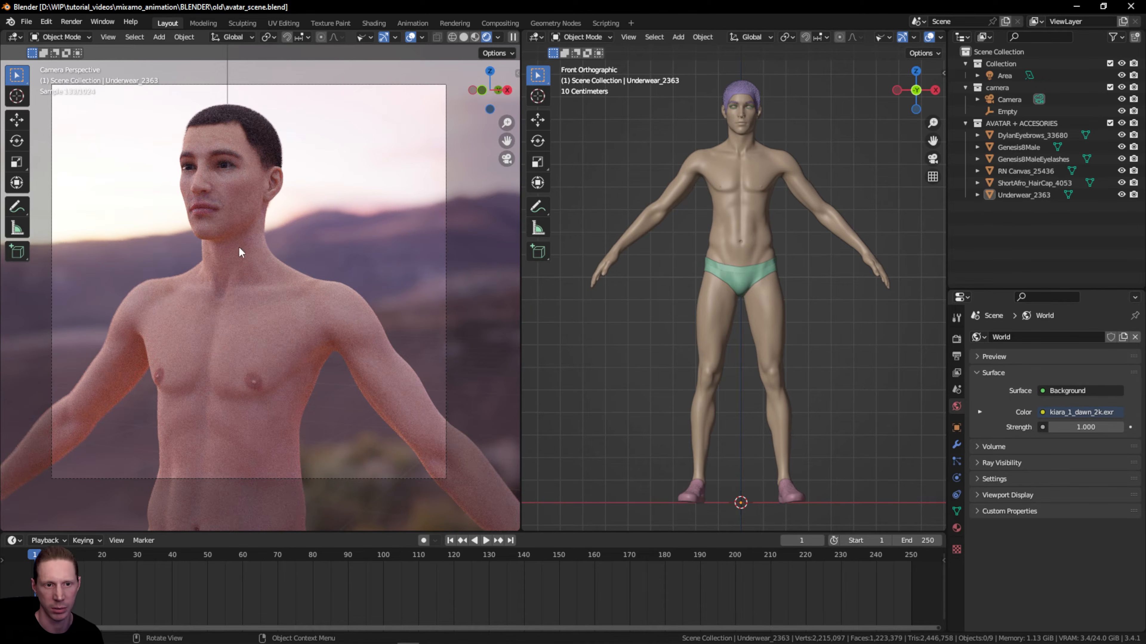
{"action": "left_click", "coordinate": [465, 37]}
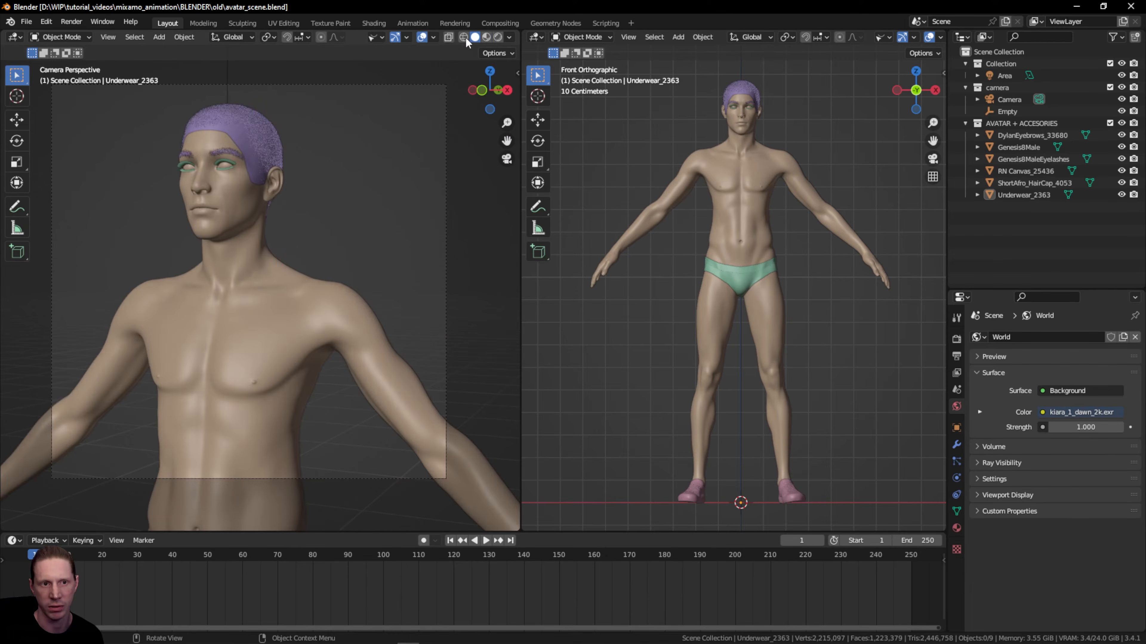
{"action": "left_click", "coordinate": [466, 37]}
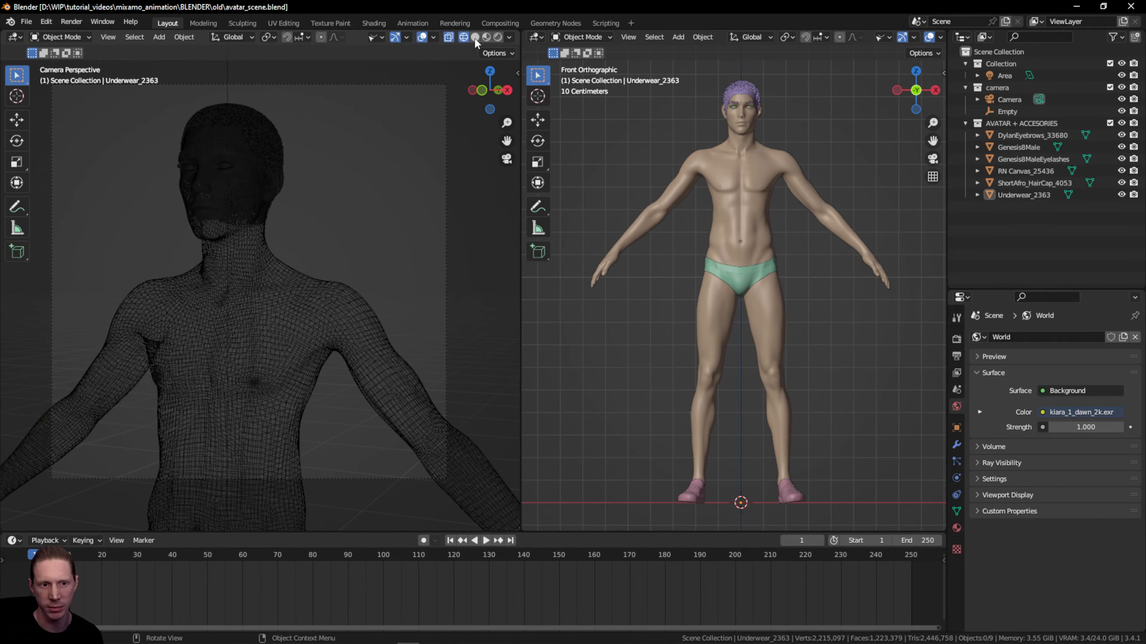
{"action": "key", "text": "shift+z"}
{"action": "left_click", "coordinate": [469, 37]}
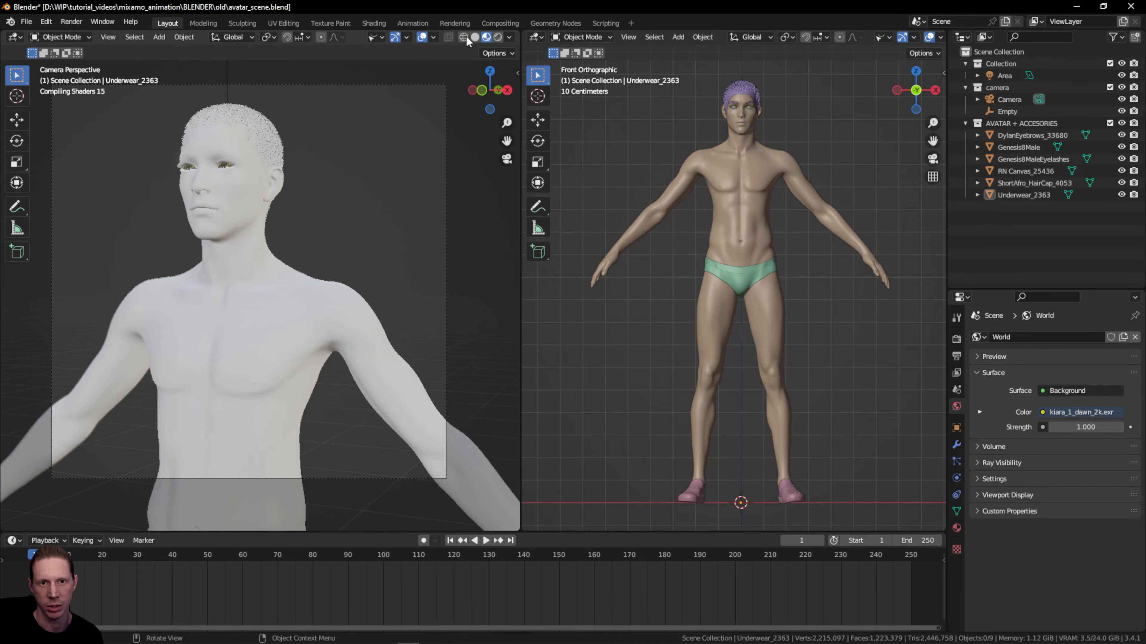
{"action": "left_click", "coordinate": [477, 38]}
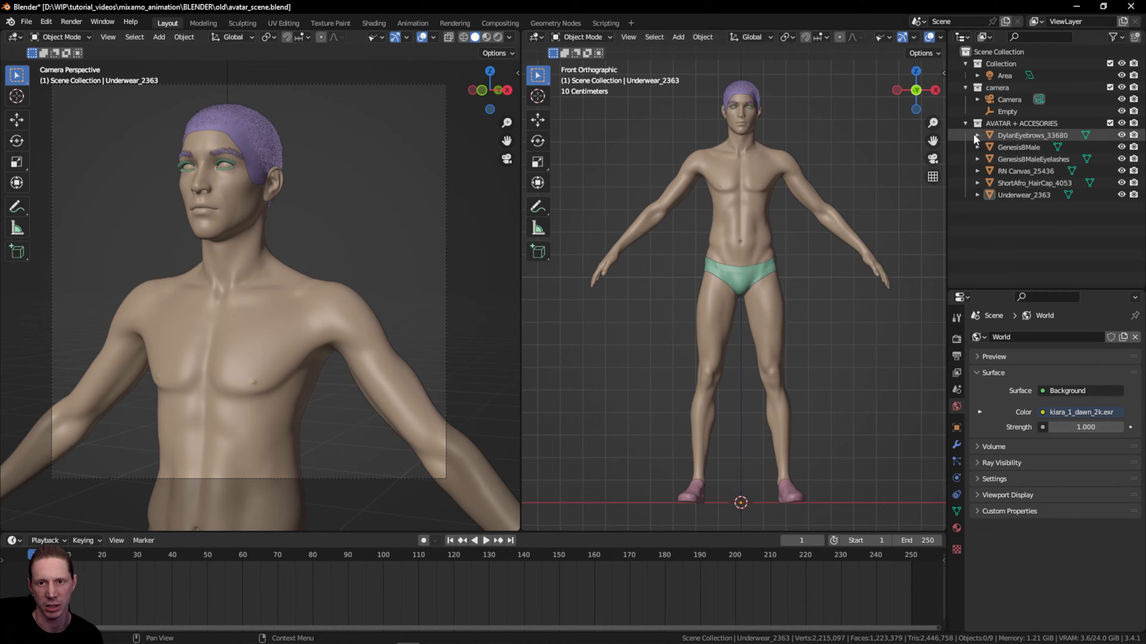
- Select only the Genesis8Male body mesh, leaving its position as it is
{"action": "mouse_move", "coordinate": [916, 90]}
{"action": "left_mouse_down"}
{"action": "mouse_move", "coordinate": [929, 97]}
{"action": "mouse_move", "coordinate": [918, 92]}
{"action": "left_mouse_up"}
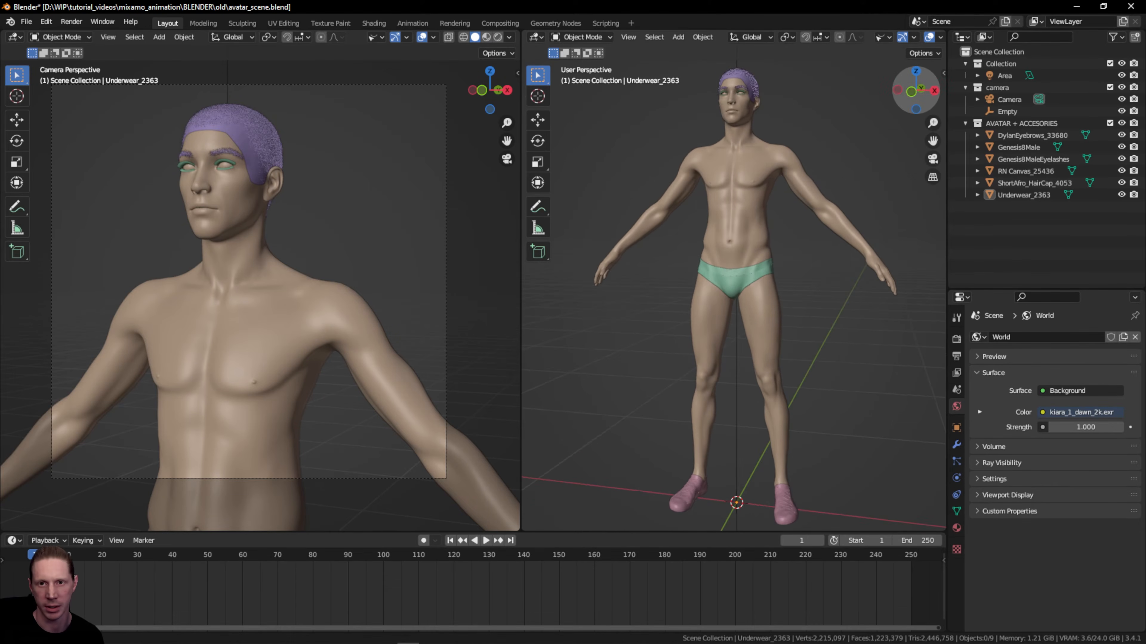
{"action": "left_click", "coordinate": [720, 176]}
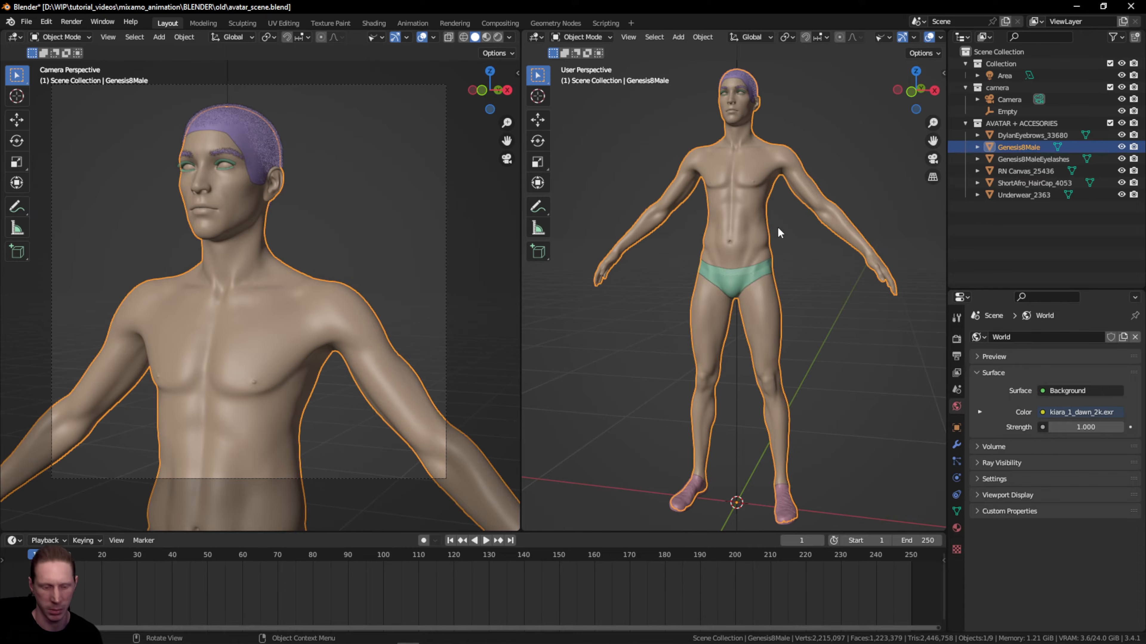
{"action": "key", "text": "g"}
{"action": "key", "text": "Escape"}
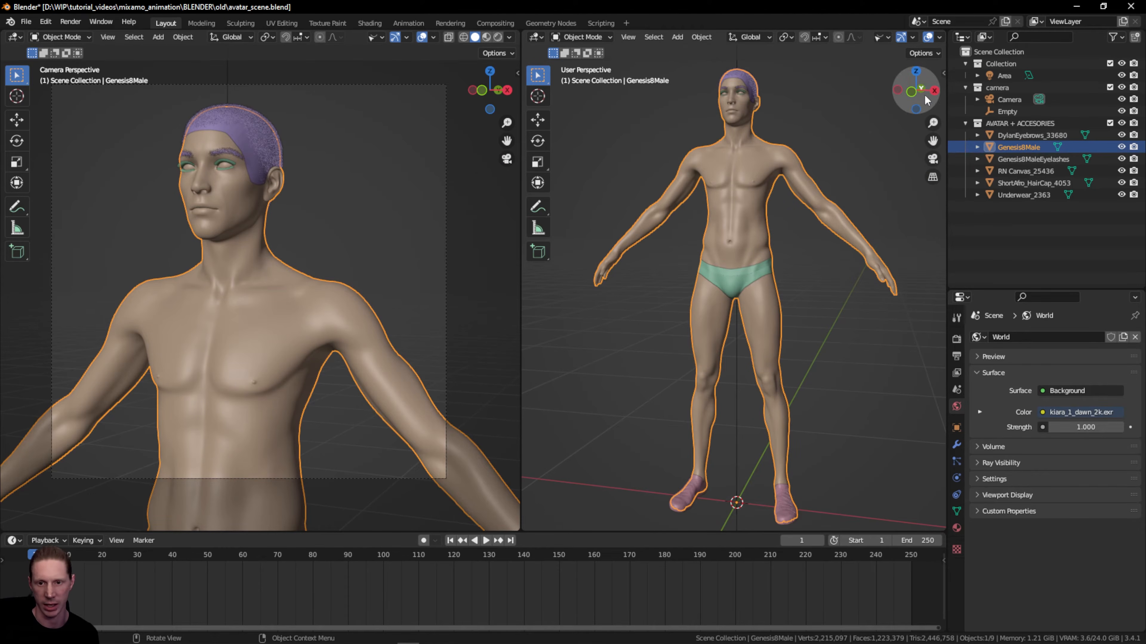
{"action": "left_click_drag", "start_coordinate": [926, 100], "coordinate": [897, 121]}
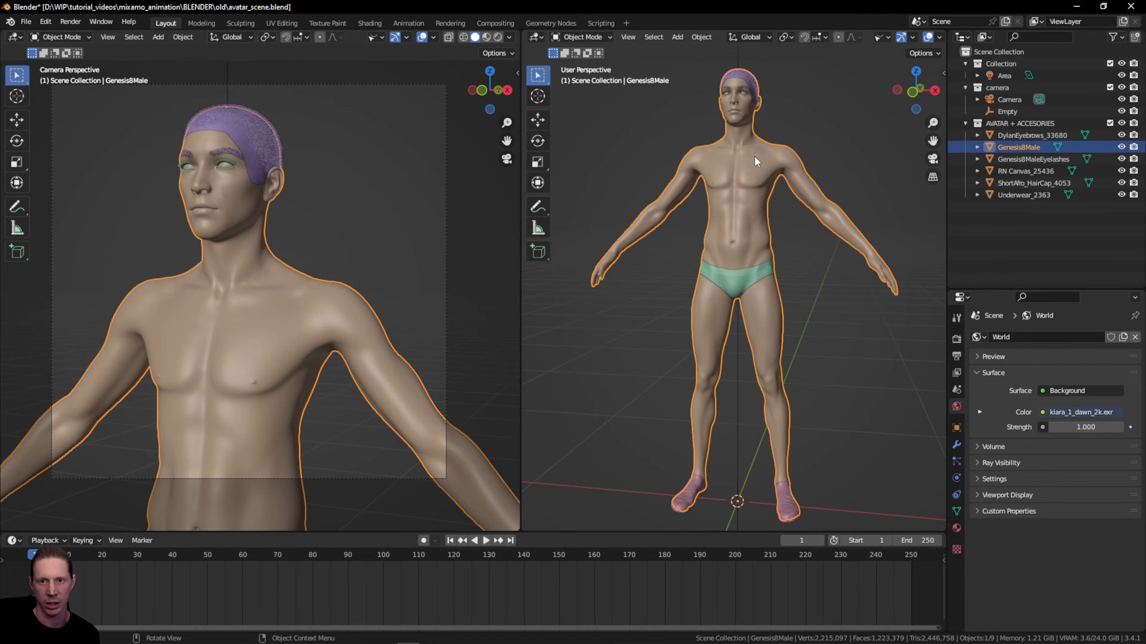
- Start a Wavefront OBJ export and choose the mixamo_animation\BLENDER\blender_exports folder as its destination
{"action": "left_click", "coordinate": [26, 21]}
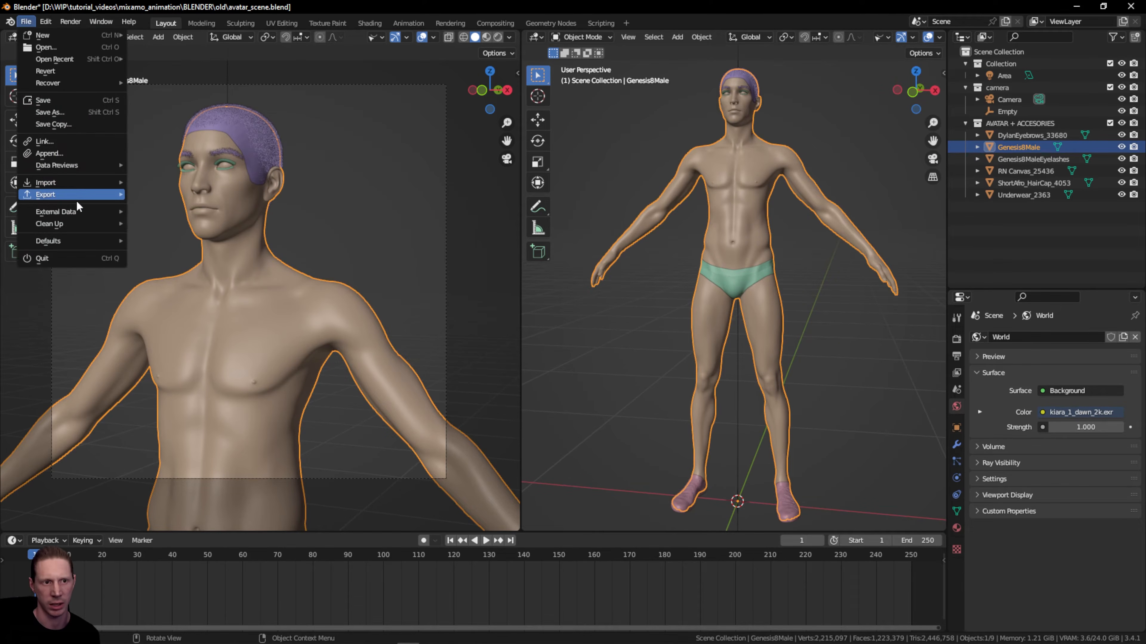
{"action": "mouse_move", "coordinate": [76, 199]}
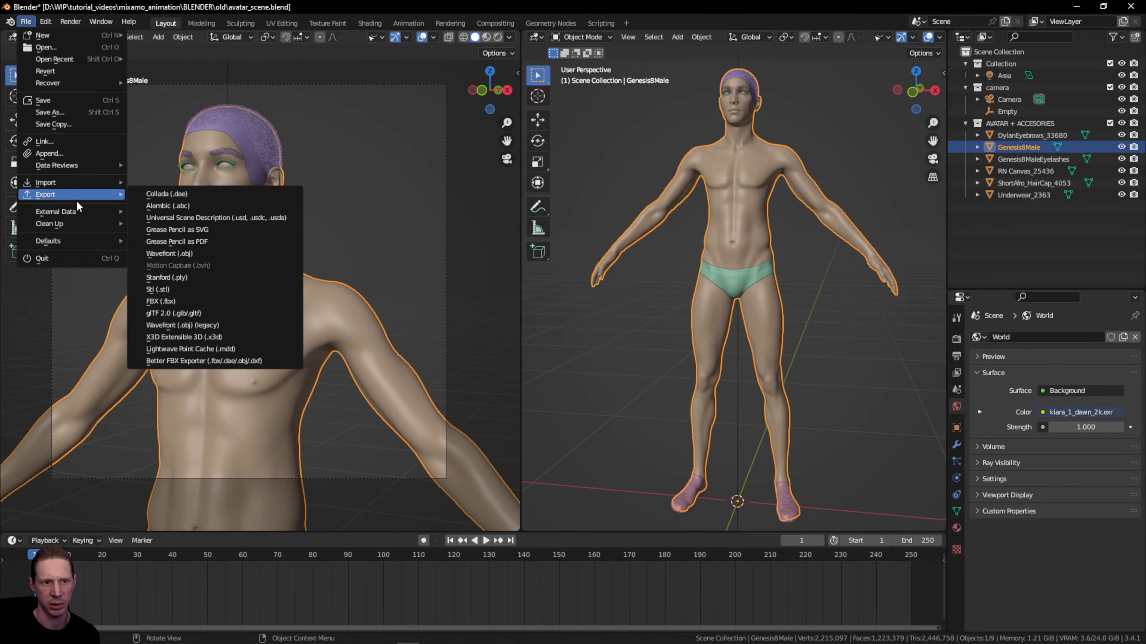
{"action": "left_click", "coordinate": [215, 255]}
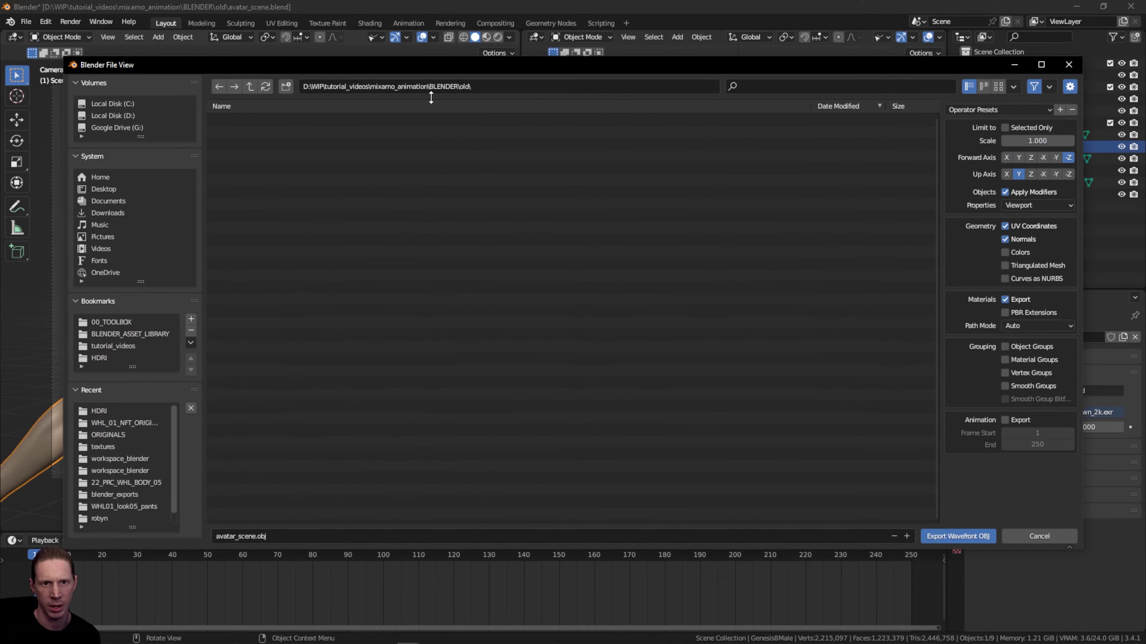
{"action": "left_click", "coordinate": [249, 87]}
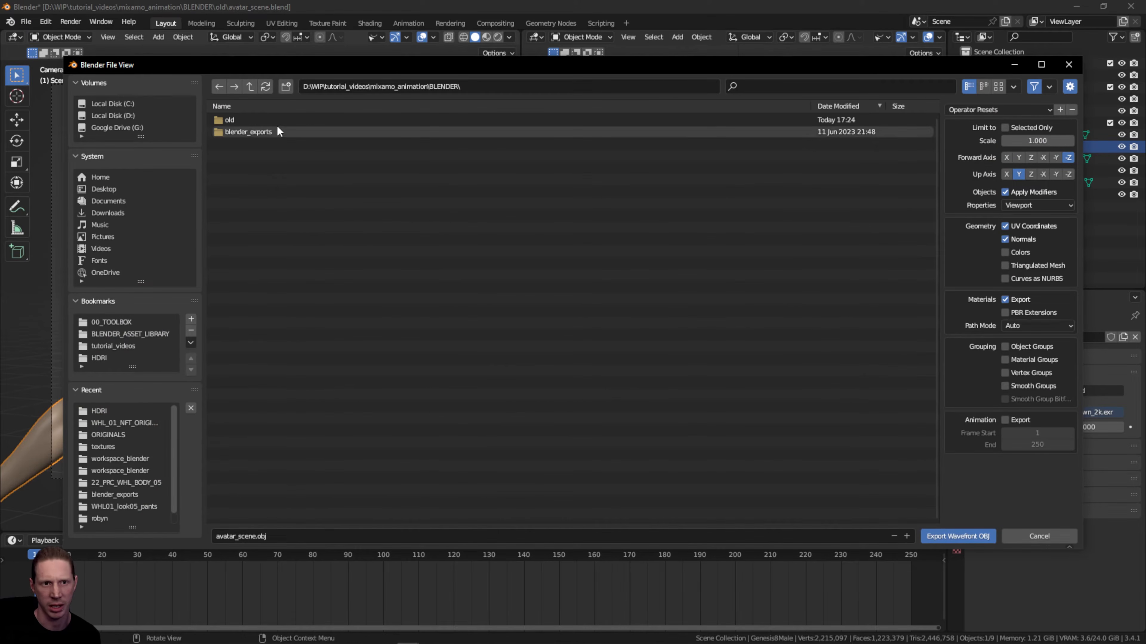
{"action": "left_click", "coordinate": [249, 86]}
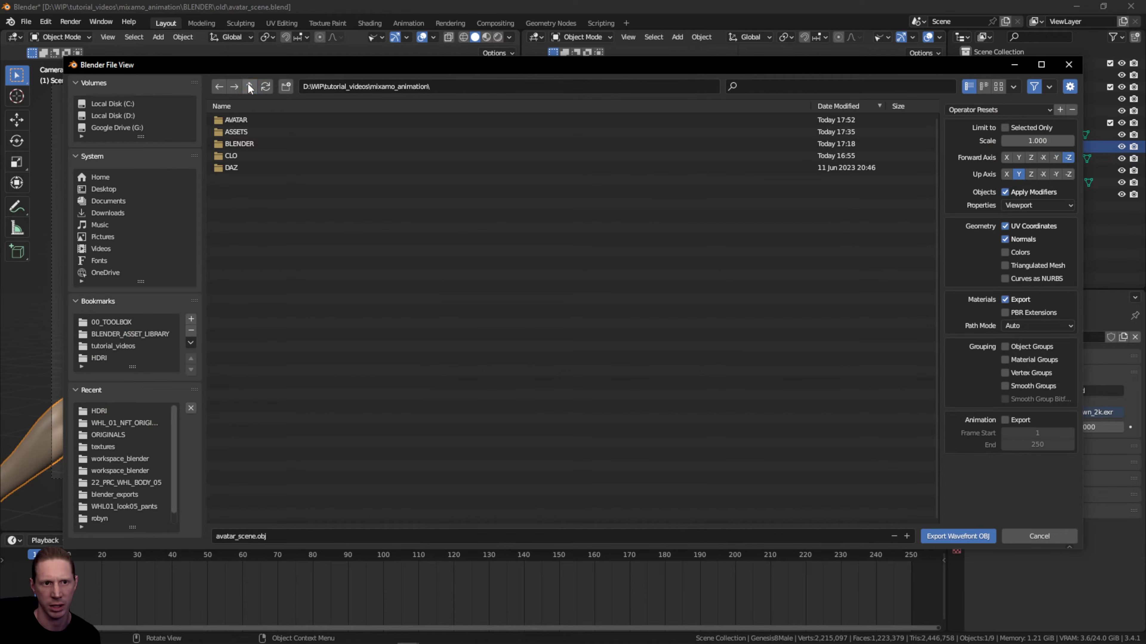
{"action": "double_click", "coordinate": [243, 143]}
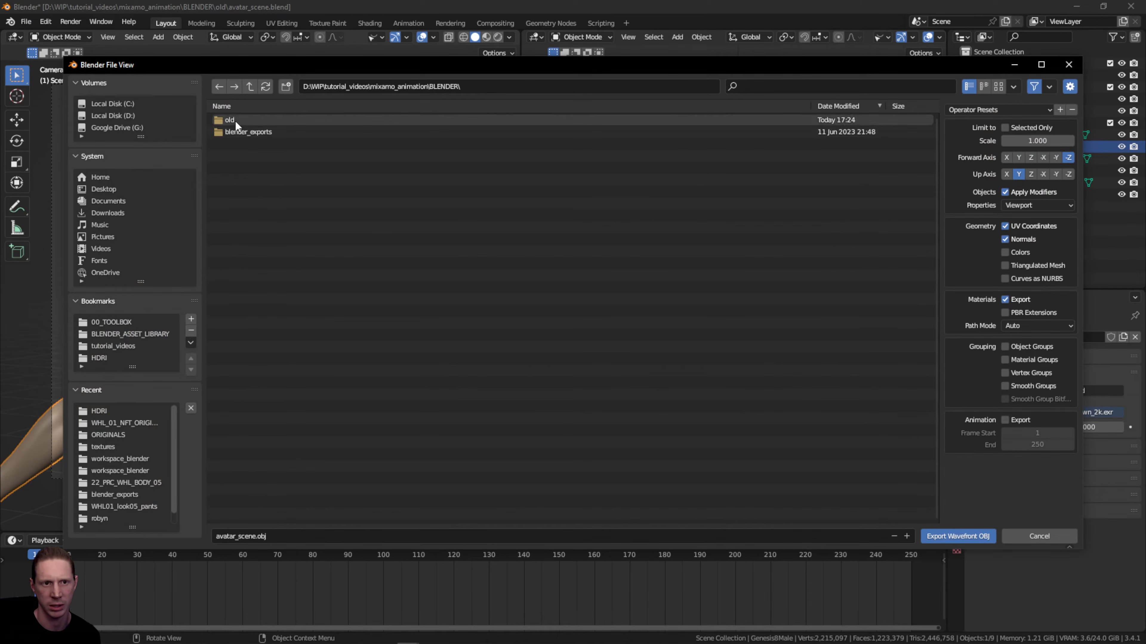
{"action": "double_click", "coordinate": [241, 132]}
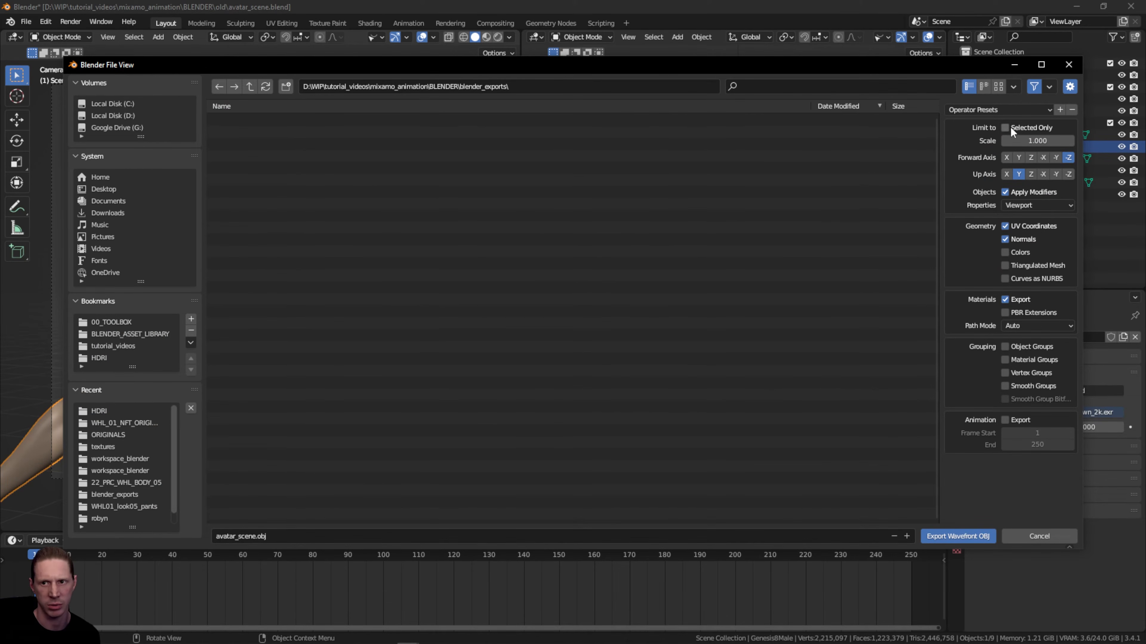
- Limit the OBJ export to selected objects only and export it as t_pose_no_shoes
{"action": "left_click_drag", "start_coordinate": [882, 73], "coordinate": [770, 75]}
{"action": "left_click", "coordinate": [981, 180]}
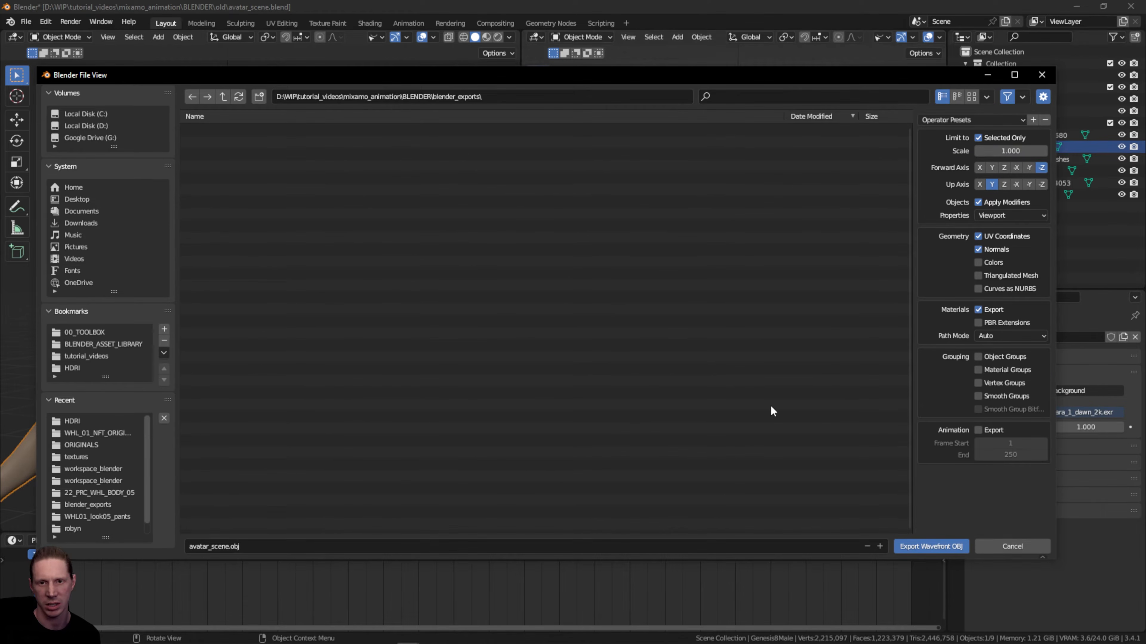
{"action": "left_click", "coordinate": [285, 546]}
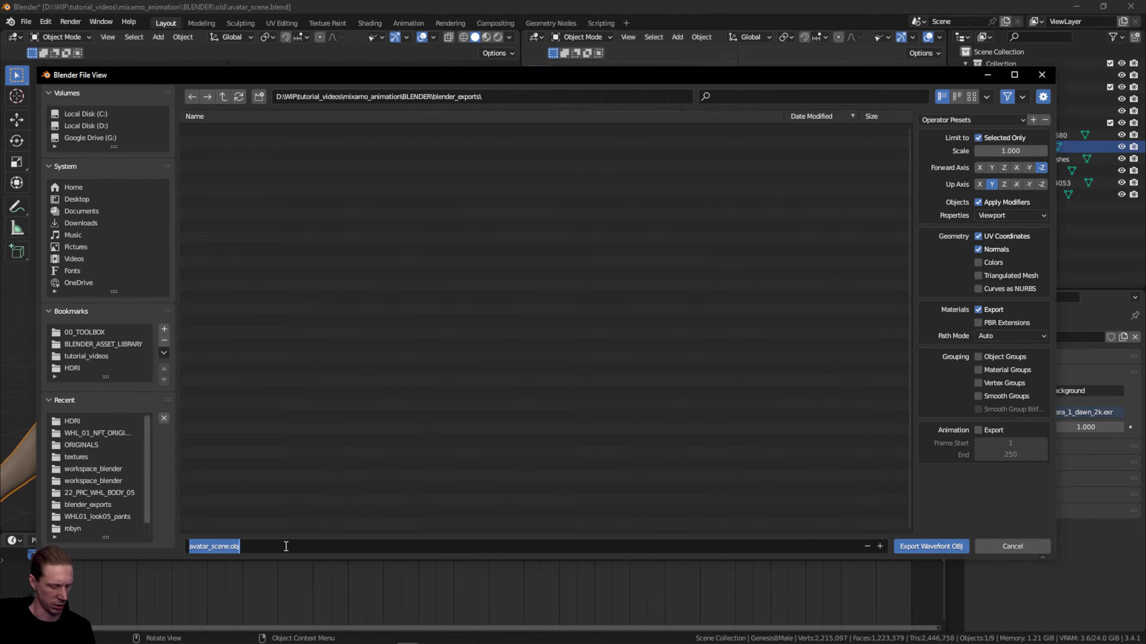
{"action": "type", "text": "t_pose_no_shoes"}
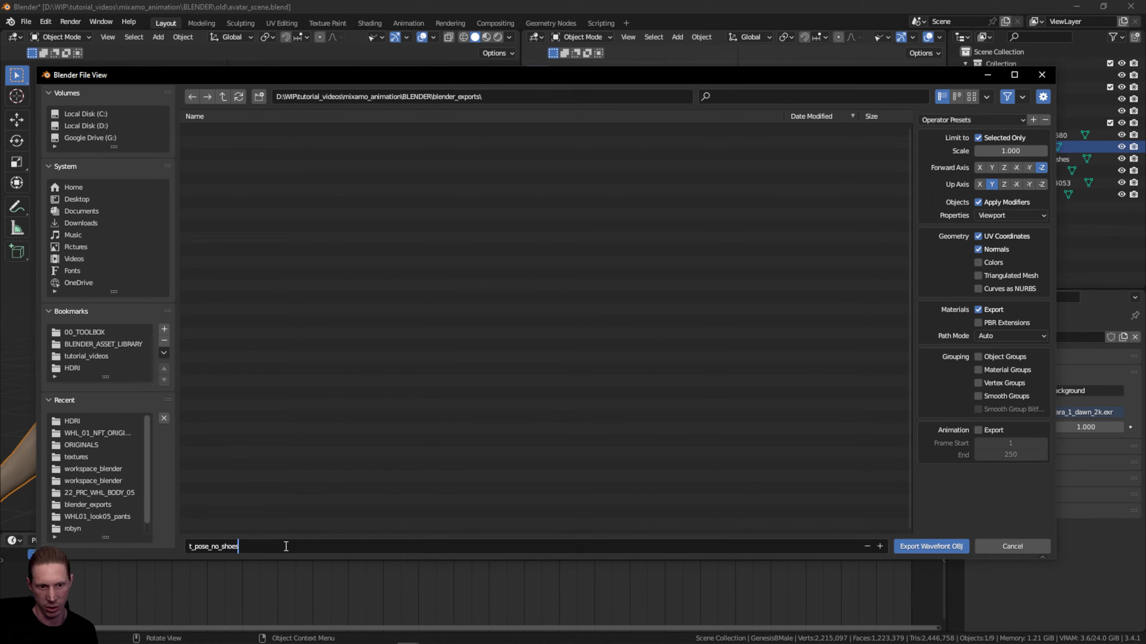
{"action": "left_click", "coordinate": [941, 546]}
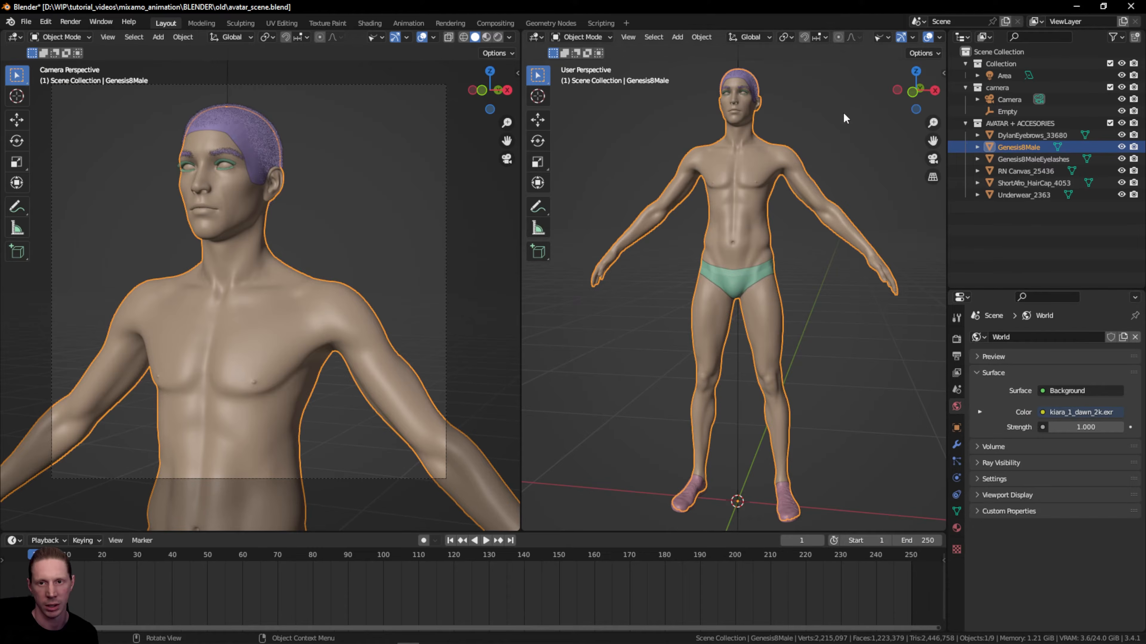
- Minimize Blender, switch to Mixamo in the web browser, and open the character upload dialog
{"action": "left_click", "coordinate": [1079, 8]}
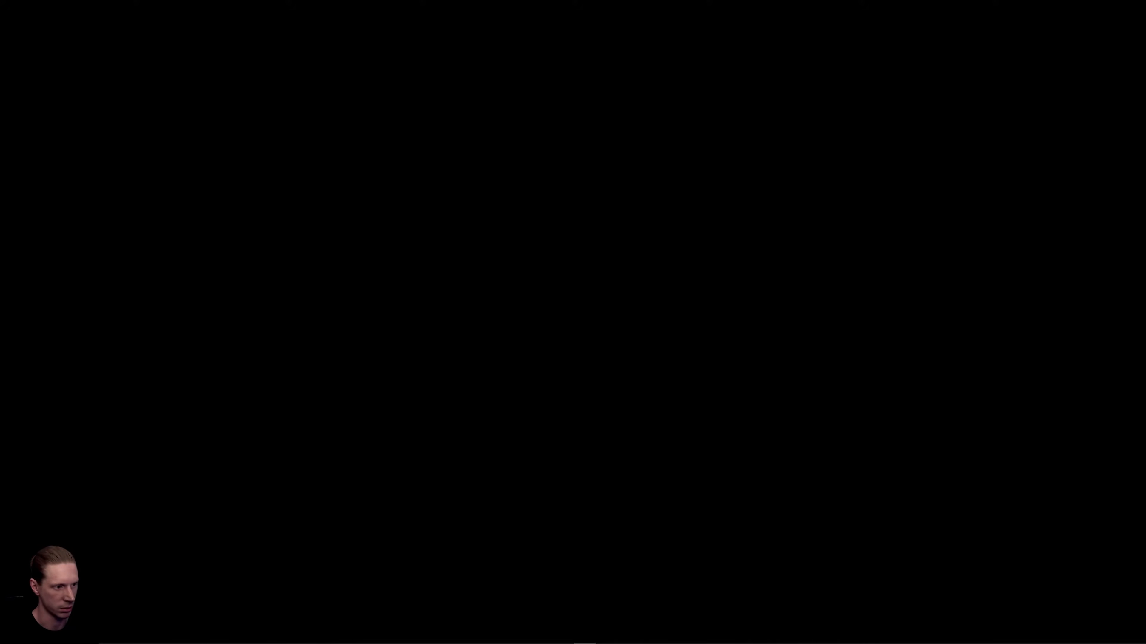
{"action": "left_click", "coordinate": [584, 643]}
{"action": "double_click", "coordinate": [628, 27]}
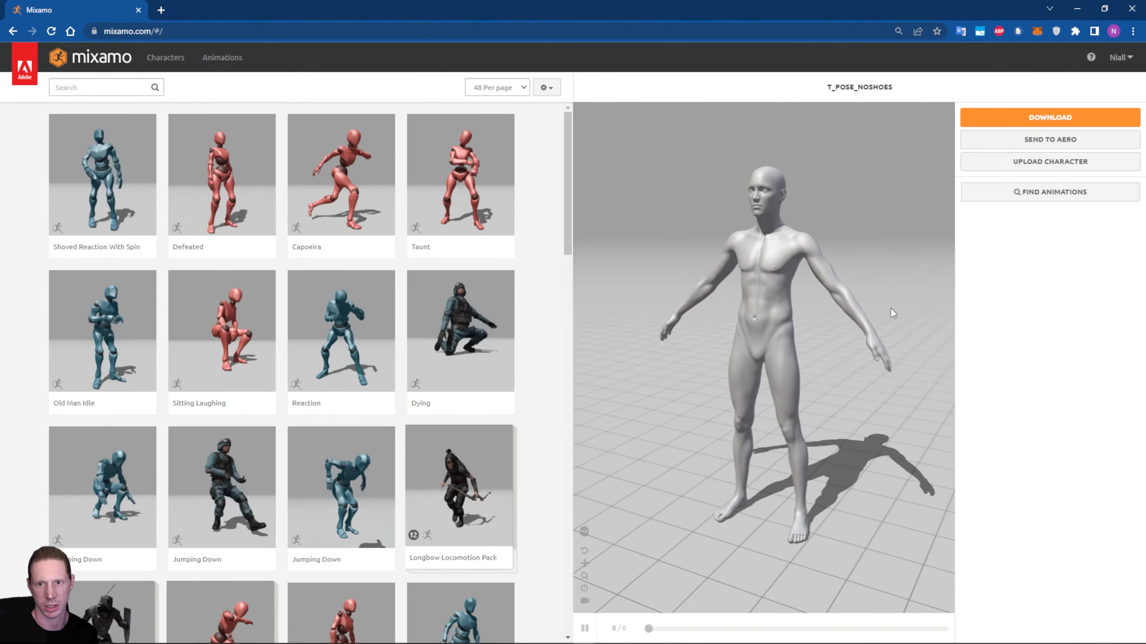
{"action": "left_click", "coordinate": [1045, 162]}
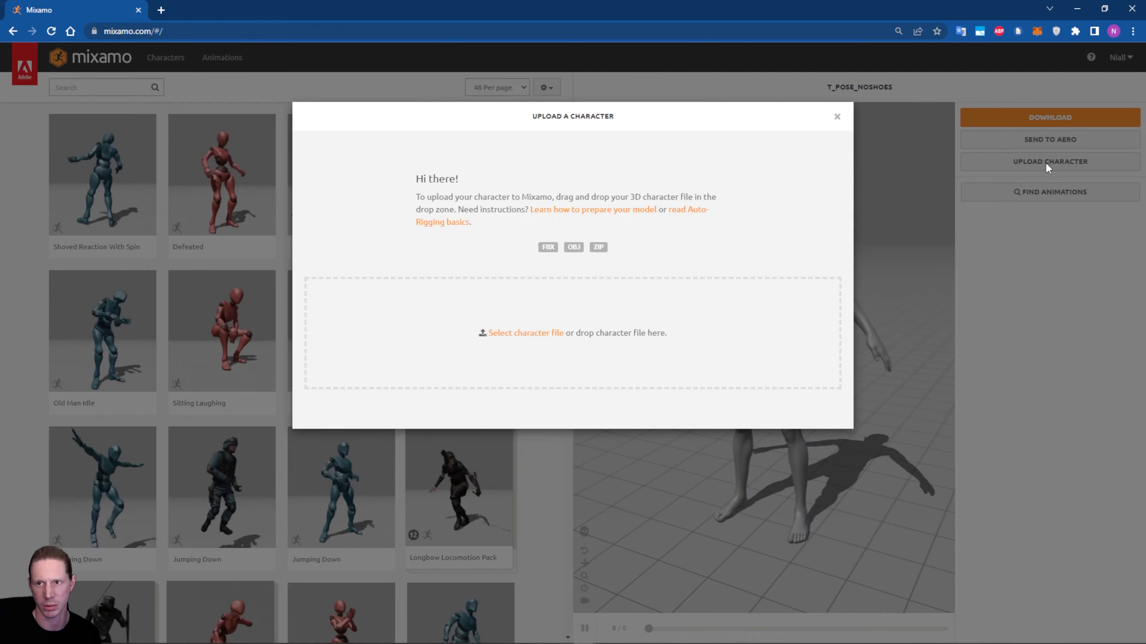
- Upload t_pose_no_shoes.obj from the mixamo_animation\BLENDER\blender_exports folder as the character file
{"action": "left_click", "coordinate": [550, 334]}
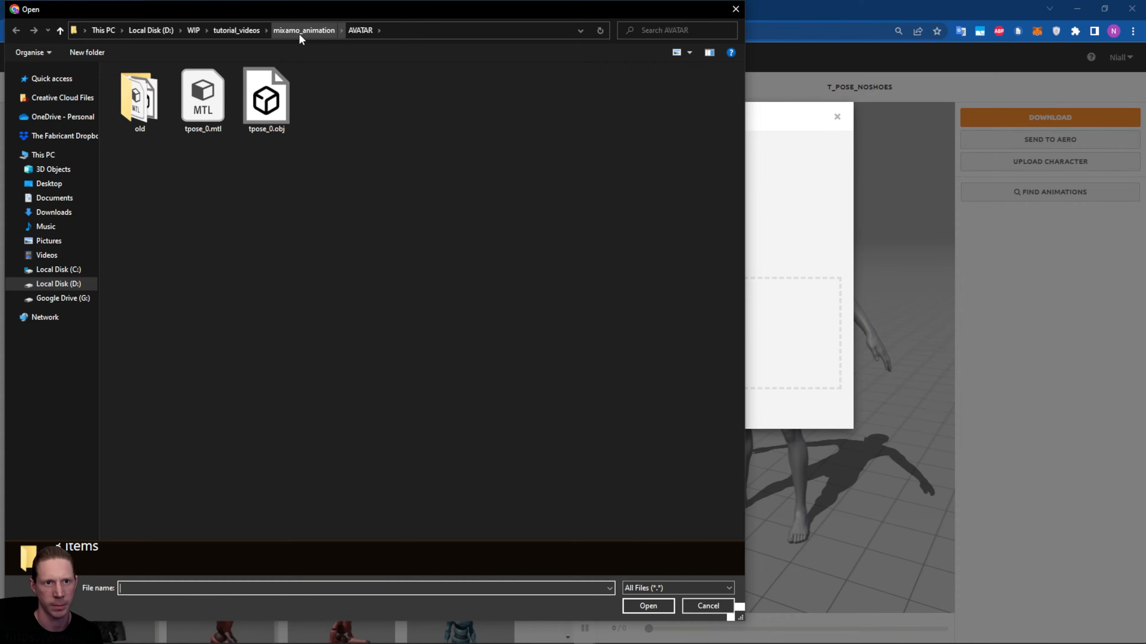
{"action": "left_click", "coordinate": [300, 37]}
{"action": "double_click", "coordinate": [192, 112]}
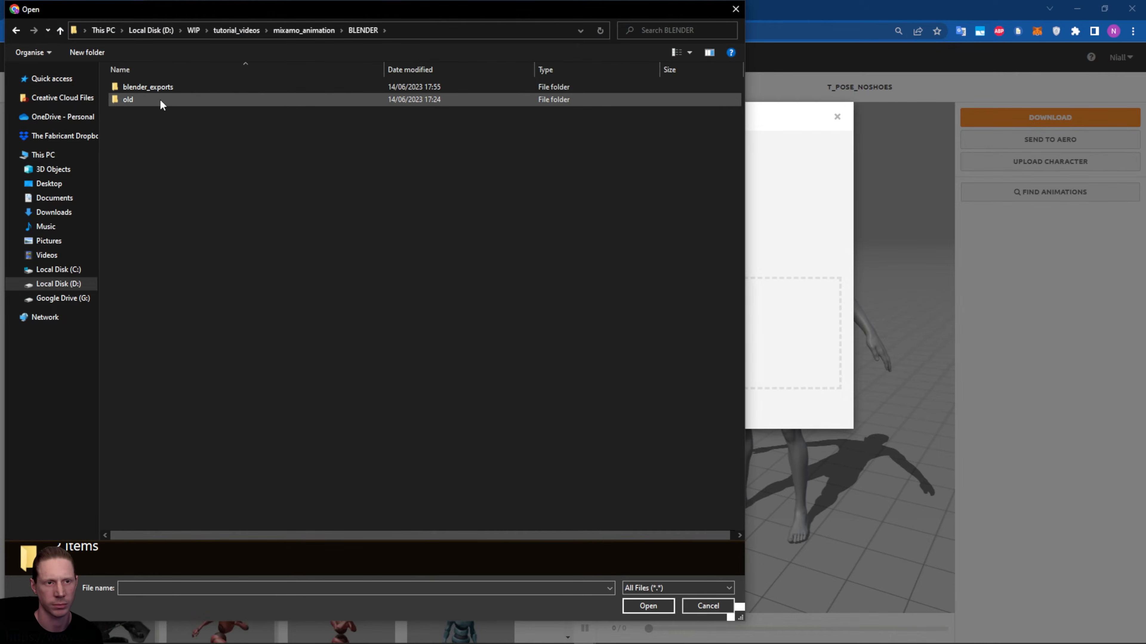
{"action": "double_click", "coordinate": [161, 88]}
{"action": "left_click", "coordinate": [212, 96]}
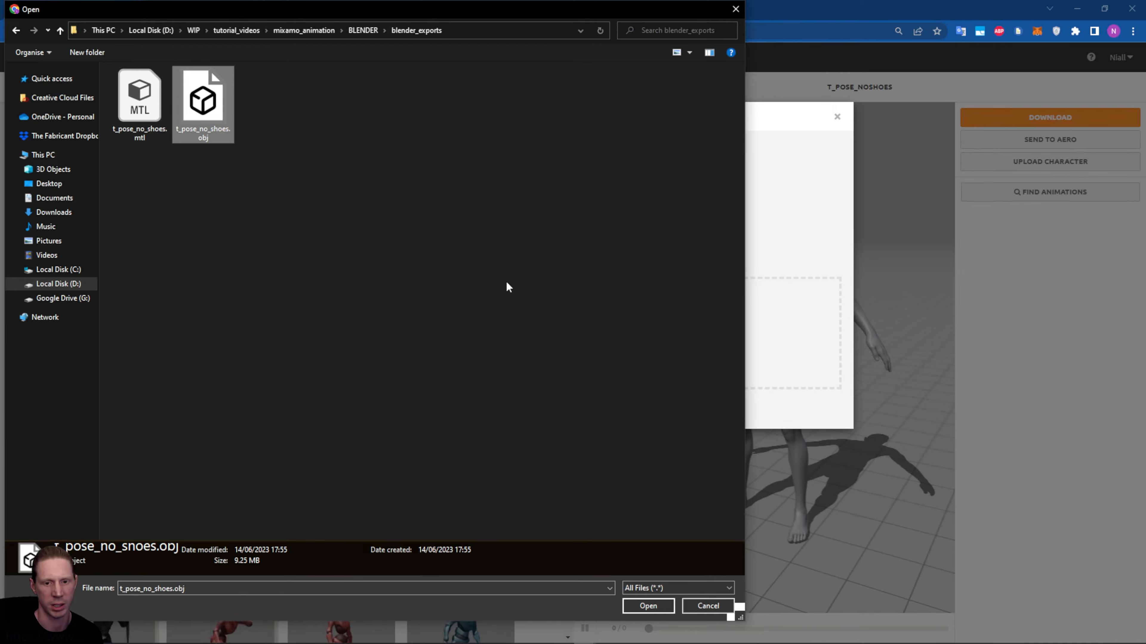
{"action": "left_click", "coordinate": [648, 605]}
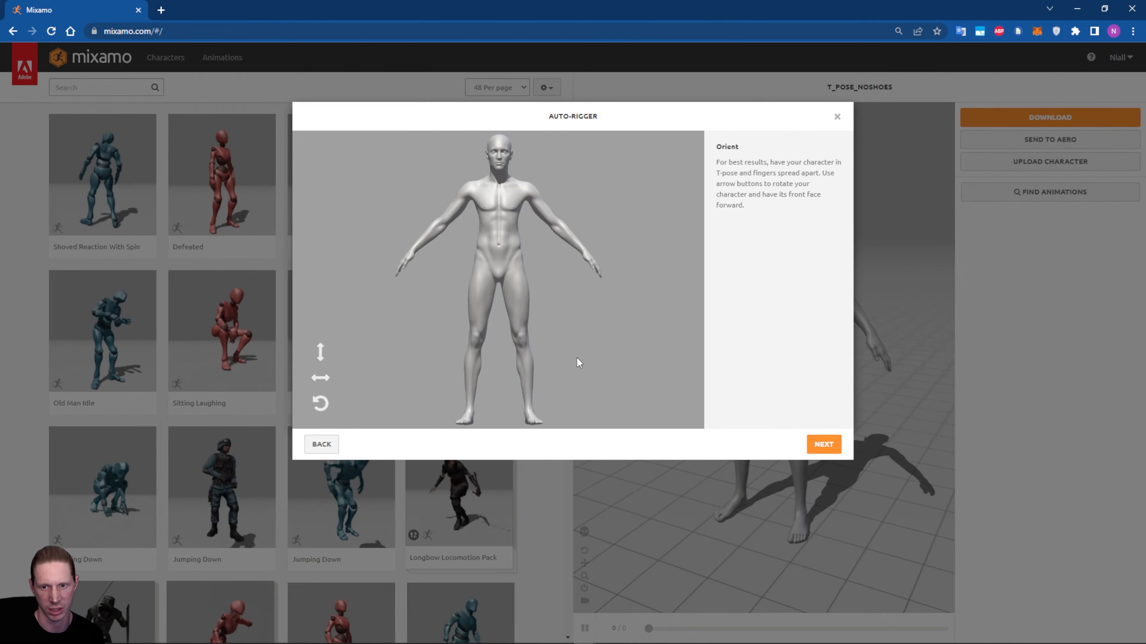
- Accept the front-facing orientation and auto-rig the character with symmetrical markers on the chin, wrists, elbows, knees and groin, using Standard Skeleton (65)
{"action": "left_click", "coordinate": [827, 449]}
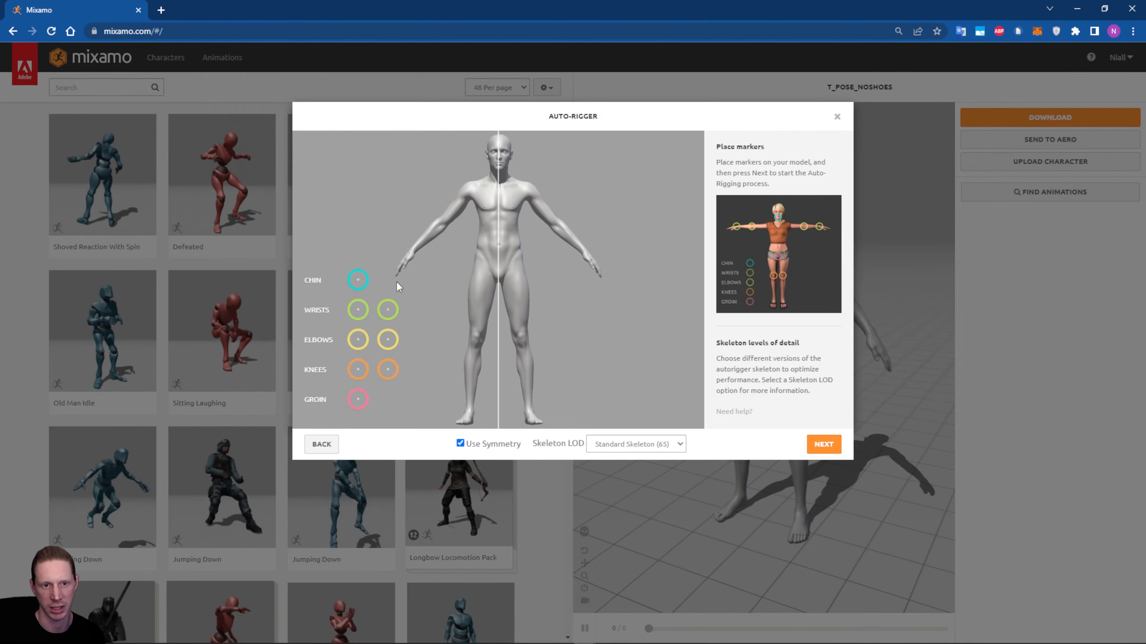
{"action": "left_click_drag", "start_coordinate": [358, 282], "coordinate": [501, 173]}
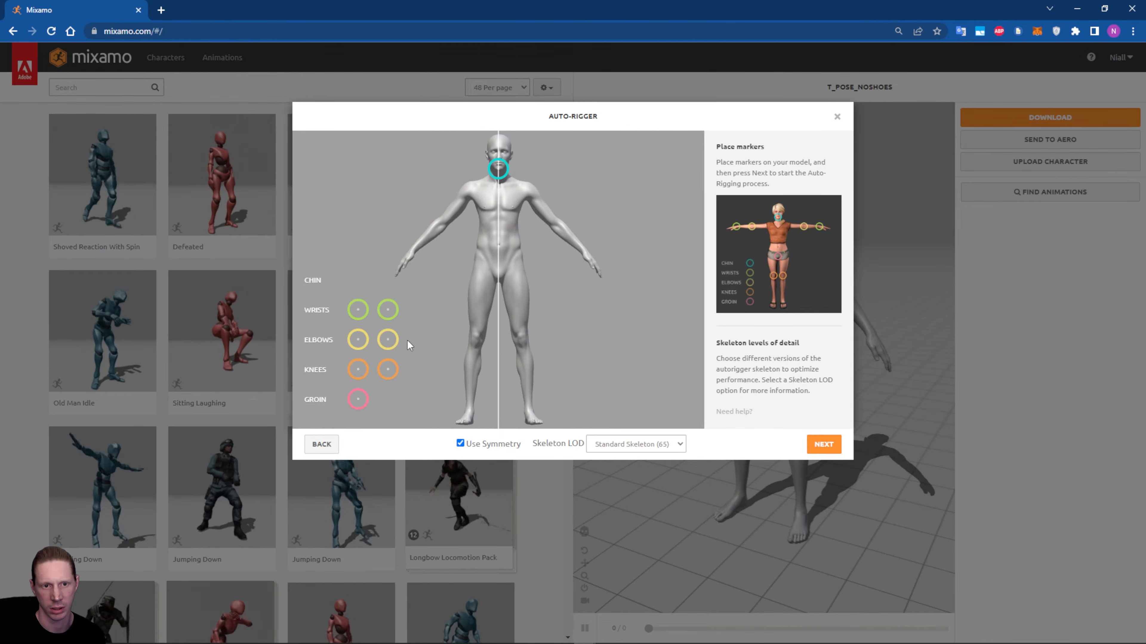
{"action": "left_click_drag", "start_coordinate": [357, 313], "coordinate": [460, 232]}
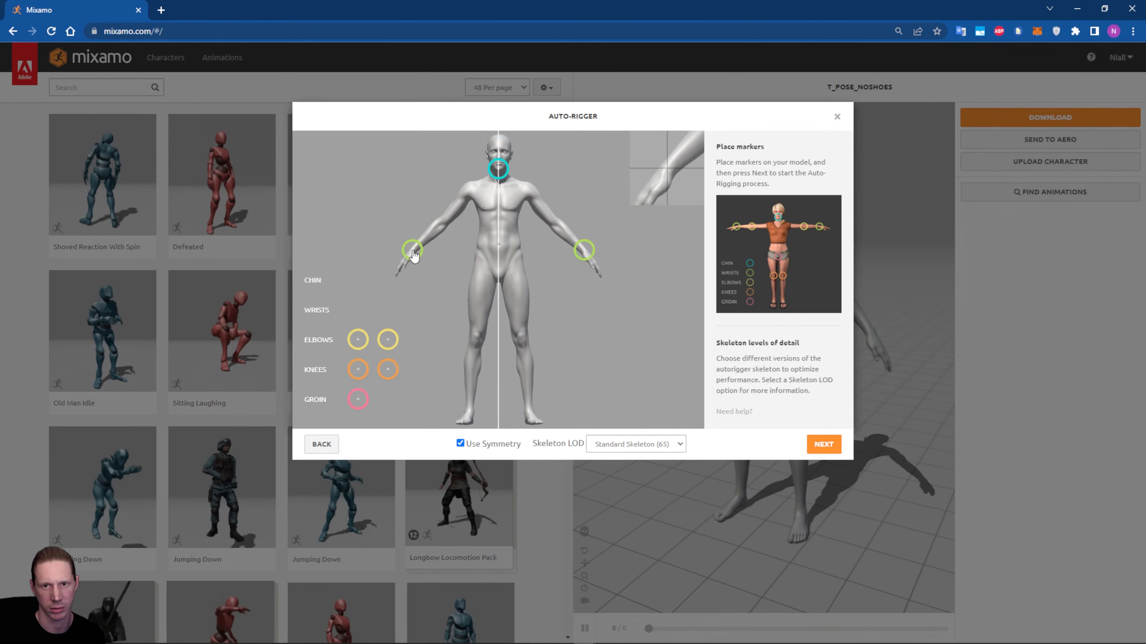
{"action": "left_click_drag", "start_coordinate": [414, 256], "coordinate": [414, 255]}
{"action": "left_click_drag", "start_coordinate": [358, 347], "coordinate": [444, 228]}
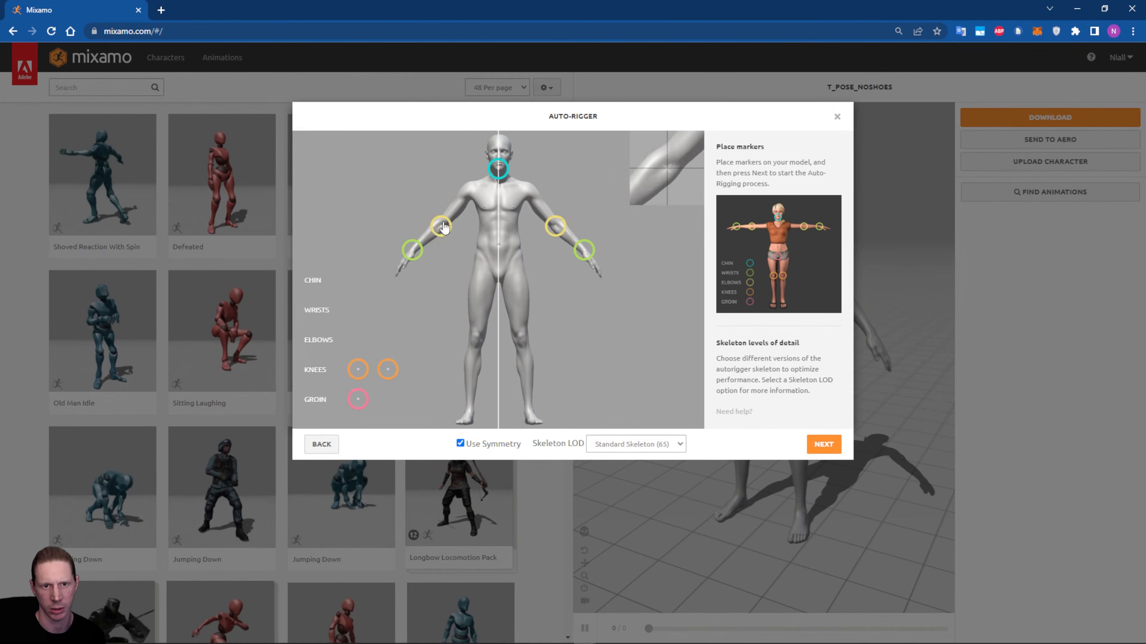
{"action": "left_click_drag", "start_coordinate": [359, 372], "coordinate": [475, 345]}
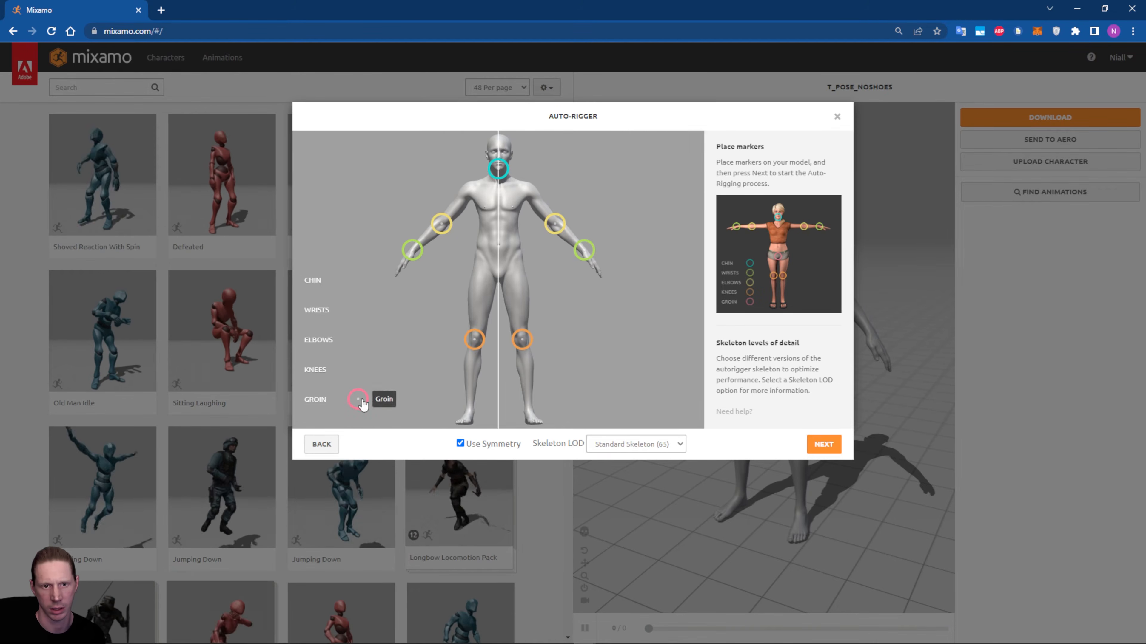
{"action": "left_click_drag", "start_coordinate": [361, 401], "coordinate": [498, 282]}
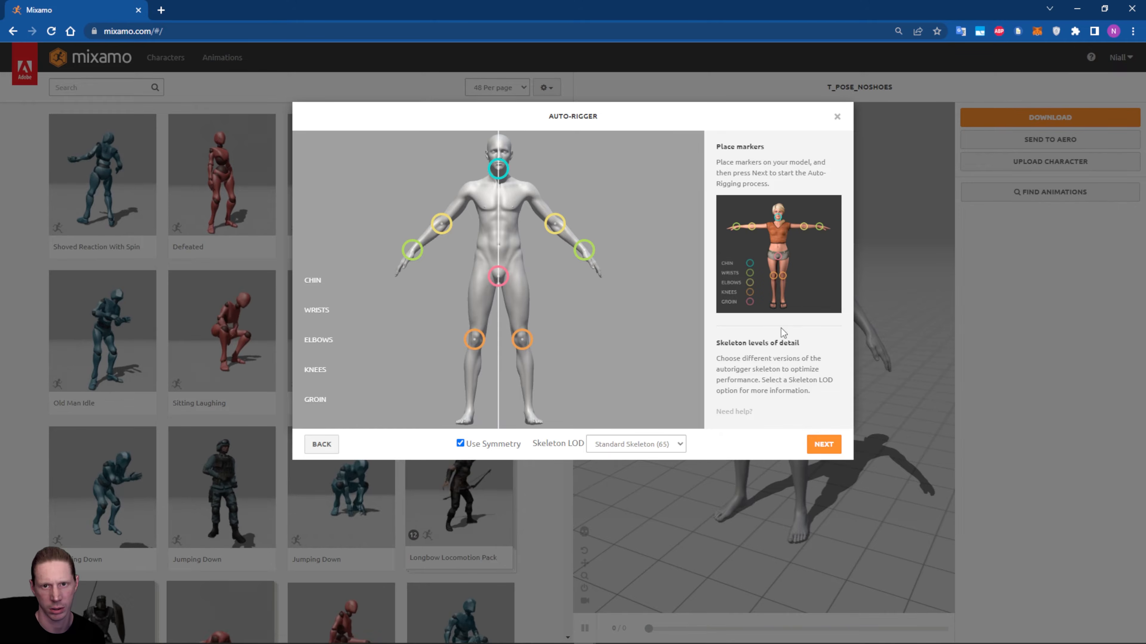
{"action": "left_click", "coordinate": [830, 447]}
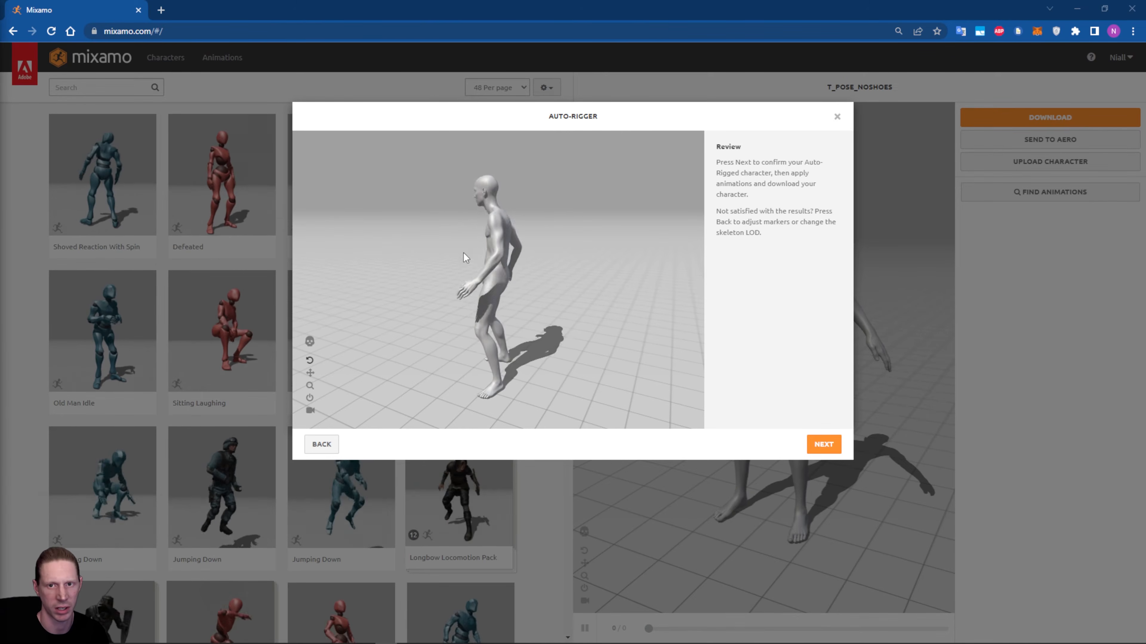
- Review the auto-rigged character and accept it as the replacement for the previous character
{"action": "left_click_drag", "start_coordinate": [443, 284], "coordinate": [524, 218]}
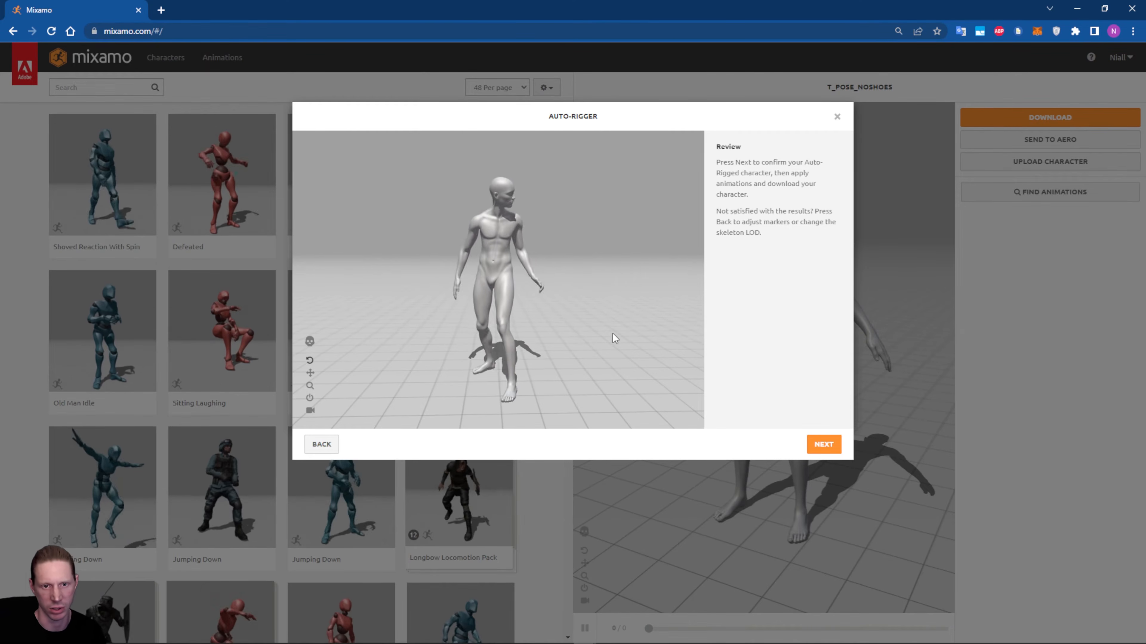
{"action": "left_click", "coordinate": [823, 445]}
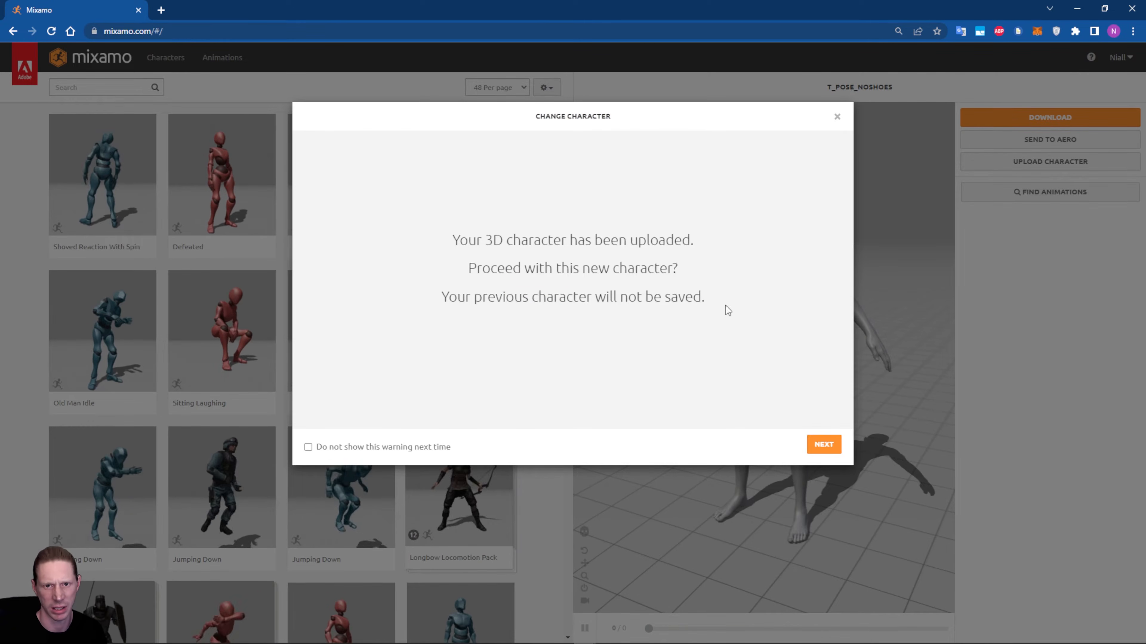
{"action": "left_click", "coordinate": [823, 445]}
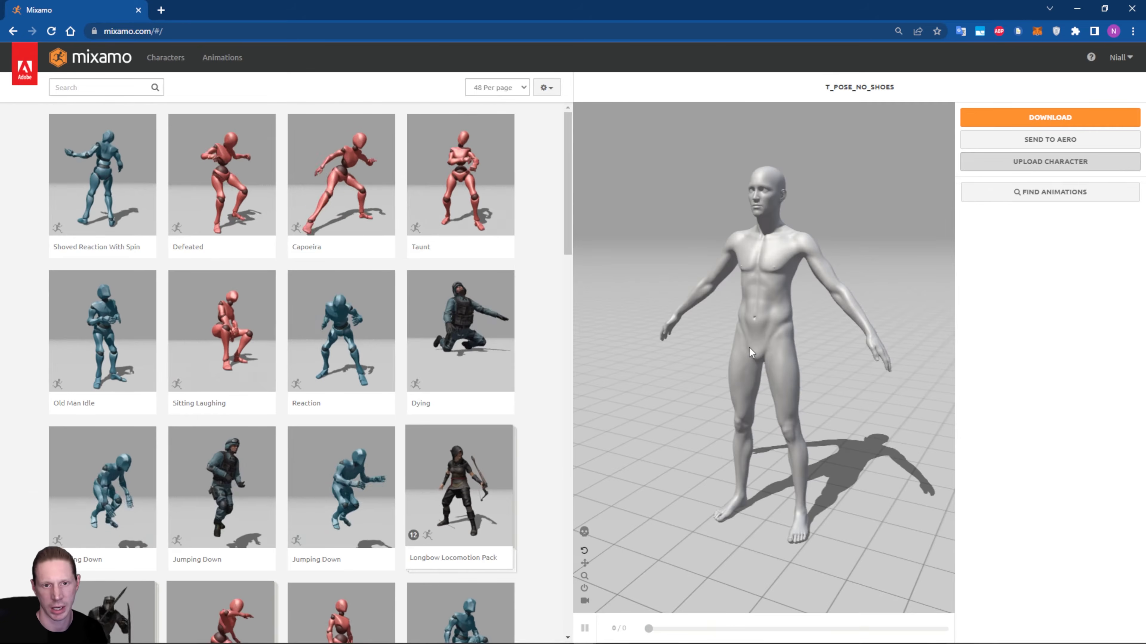
{"action": "mouse_move", "coordinate": [713, 359]}
{"action": "left_mouse_down"}
{"action": "mouse_move", "coordinate": [800, 352]}
{"action": "mouse_move", "coordinate": [653, 342]}
{"action": "mouse_move", "coordinate": [753, 350]}
{"action": "mouse_move", "coordinate": [703, 361]}
{"action": "left_mouse_up"}
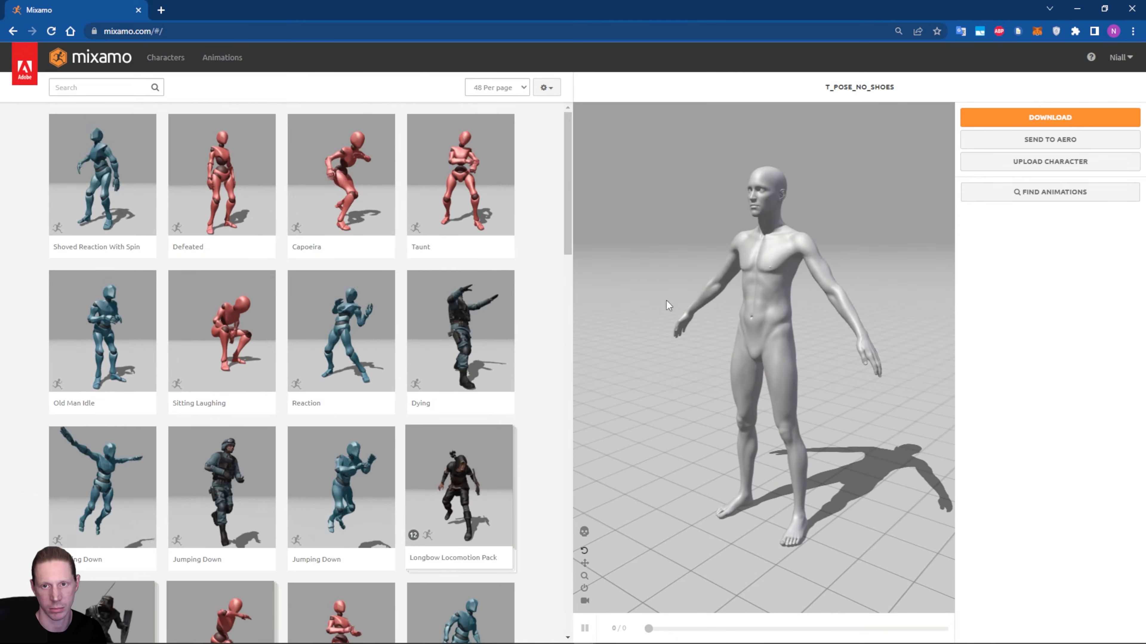
- Search the animations for "walk" and apply the Walk animation previewed by the woman in the red top
{"action": "left_click", "coordinate": [102, 87]}
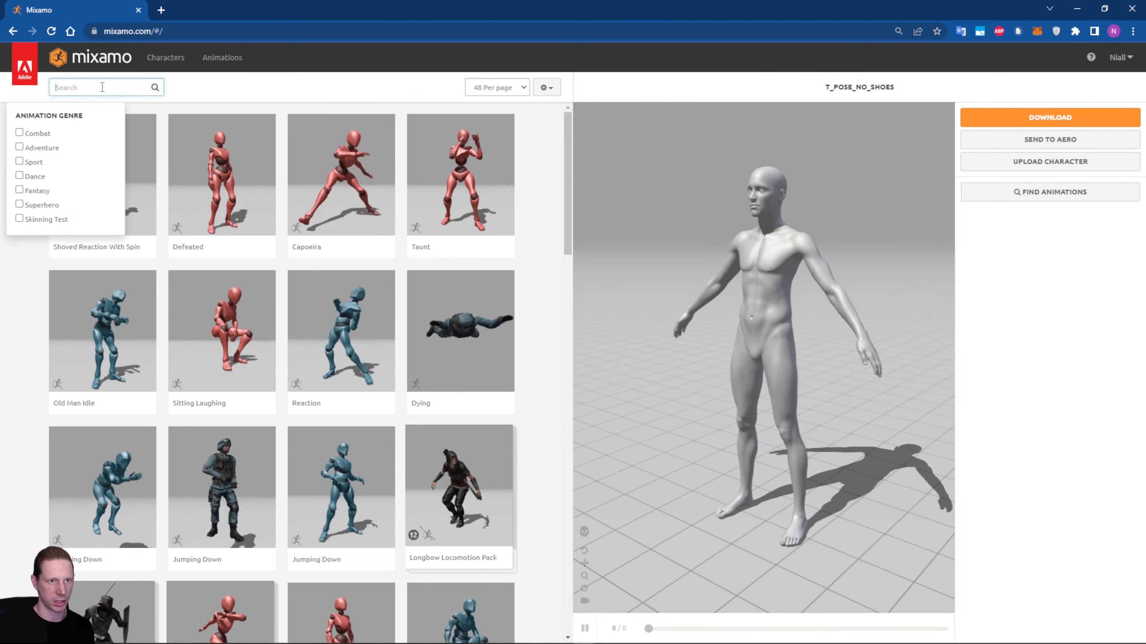
{"action": "type", "text": "walk"}
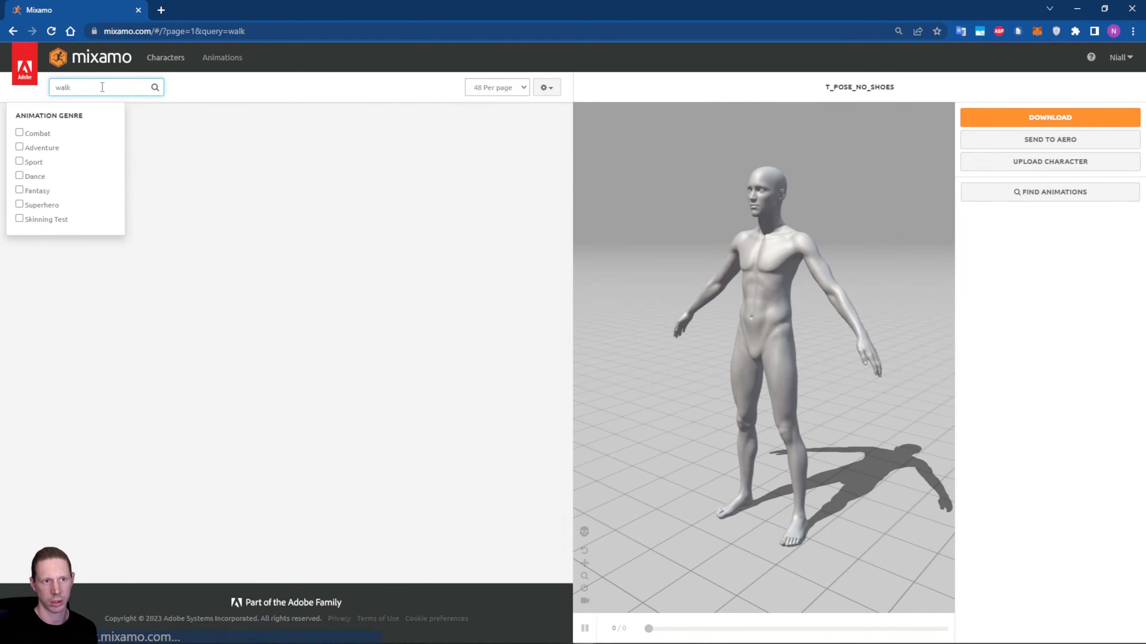
{"action": "scroll", "coordinate": [539, 212], "scroll_direction": "down", "scroll_amount": 5}
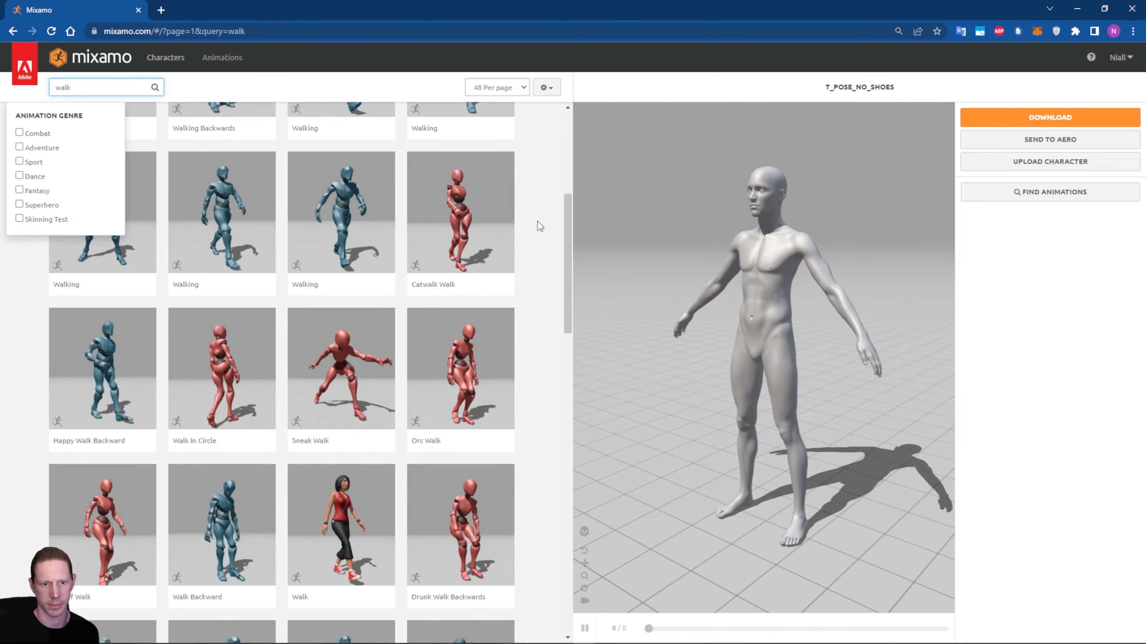
{"action": "scroll", "coordinate": [540, 226], "scroll_direction": "down", "scroll_amount": 6}
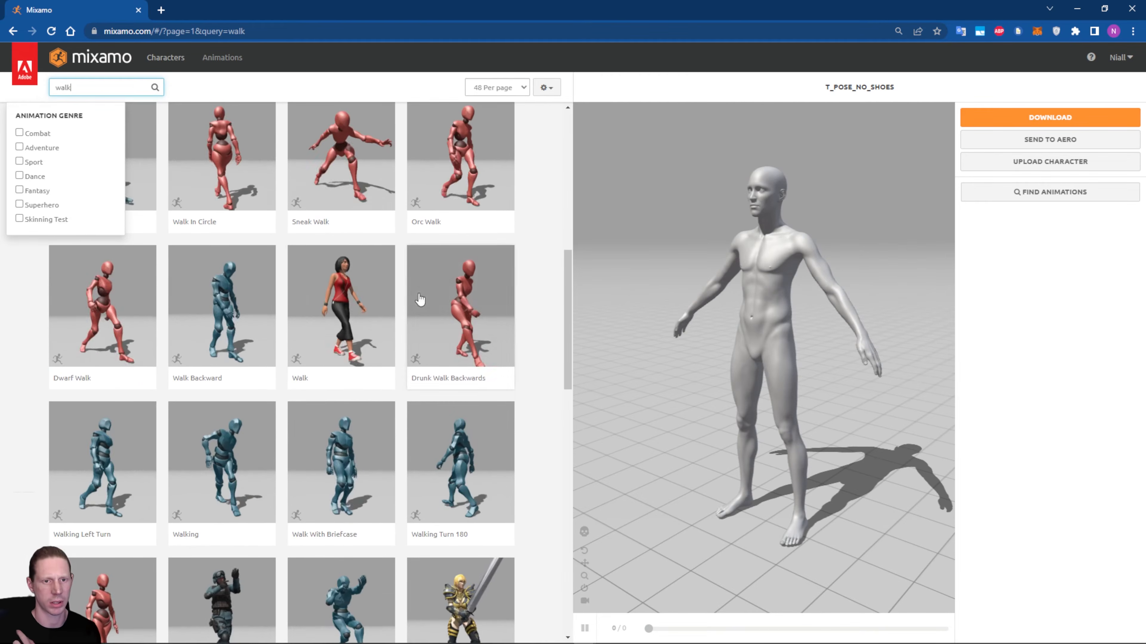
{"action": "left_click", "coordinate": [347, 301]}
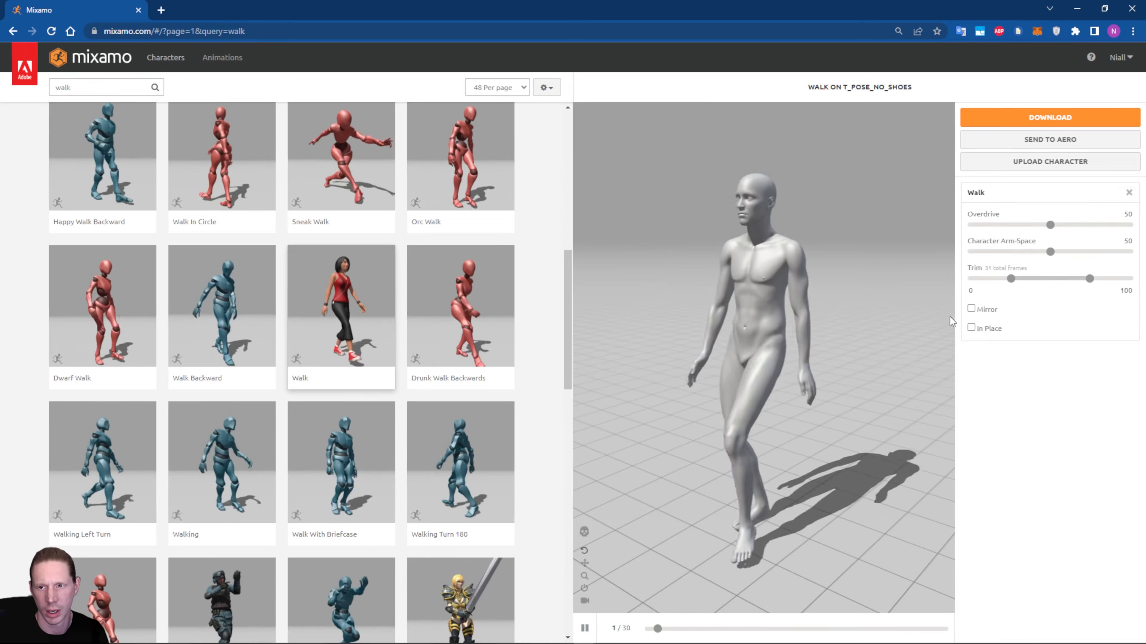
- Turn on In Place for the Walk animation and check the walking character from several sides
{"action": "left_click", "coordinate": [970, 328]}
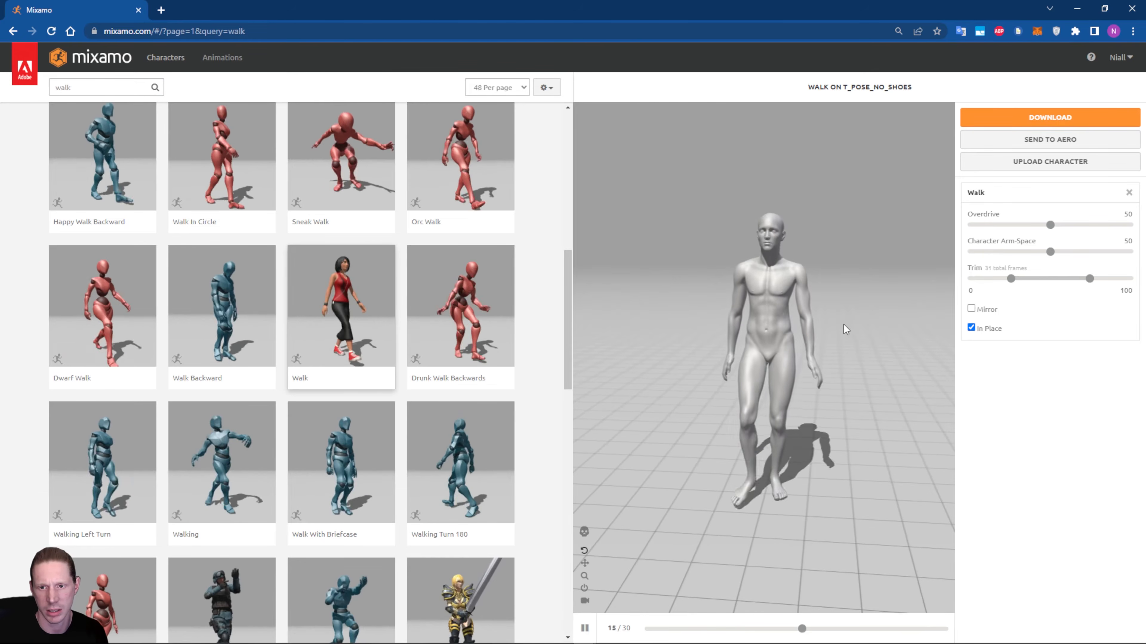
{"action": "left_click_drag", "start_coordinate": [844, 324], "coordinate": [920, 321]}
{"action": "mouse_move", "coordinate": [785, 340]}
{"action": "left_mouse_down"}
{"action": "mouse_move", "coordinate": [706, 342]}
{"action": "mouse_move", "coordinate": [722, 356]}
{"action": "mouse_move", "coordinate": [794, 338]}
{"action": "left_mouse_up"}
{"action": "right_click_drag", "start_coordinate": [794, 338], "coordinate": [802, 302]}
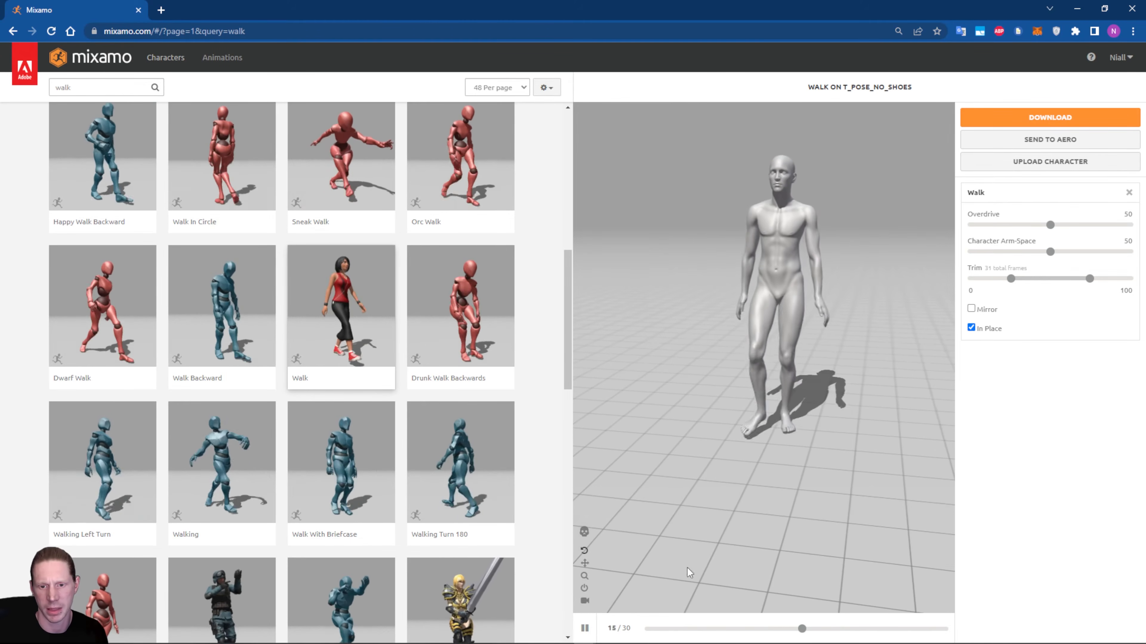
{"action": "mouse_move", "coordinate": [642, 635]}
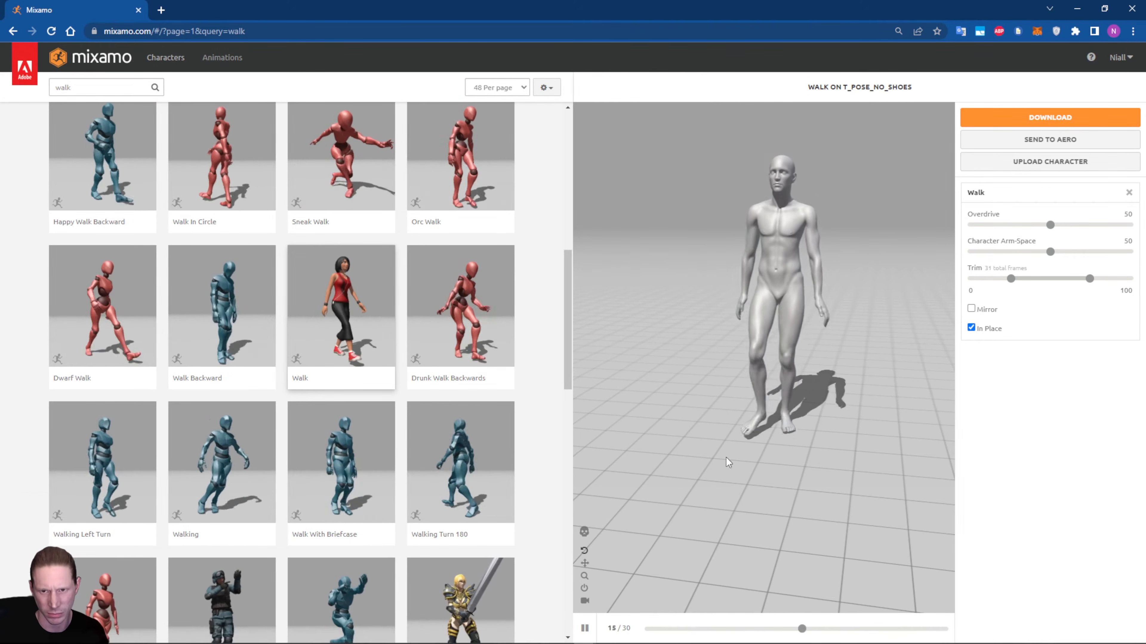
{"action": "mouse_move", "coordinate": [825, 285]}
{"action": "left_mouse_down"}
{"action": "mouse_move", "coordinate": [777, 267]}
{"action": "mouse_move", "coordinate": [816, 290]}
{"action": "left_mouse_up"}
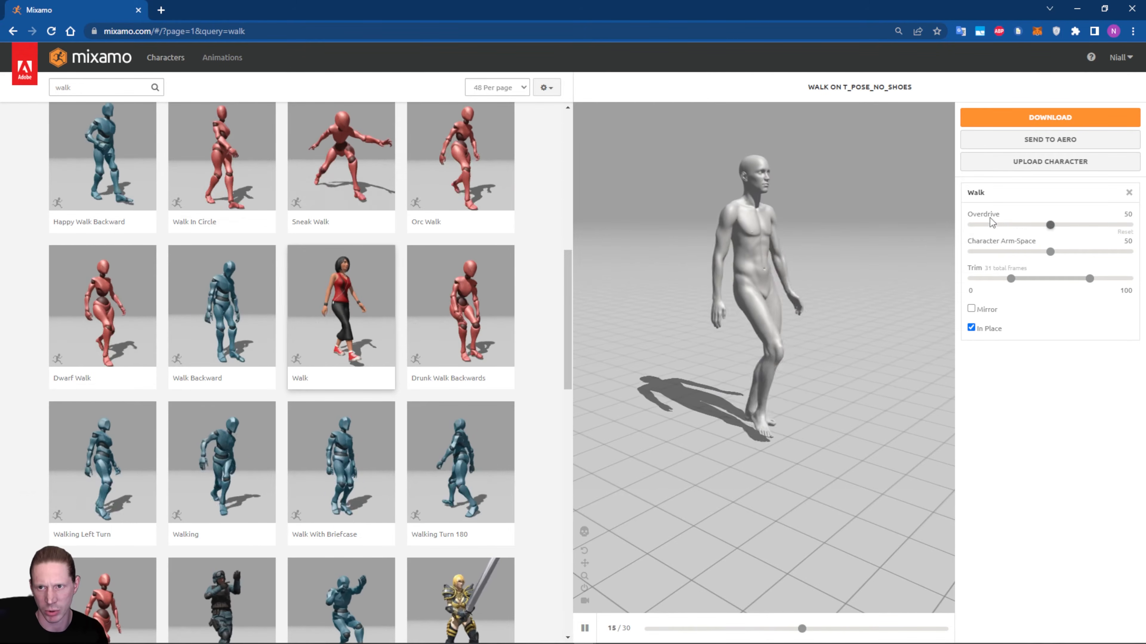
{"action": "left_click_drag", "start_coordinate": [837, 240], "coordinate": [776, 246]}
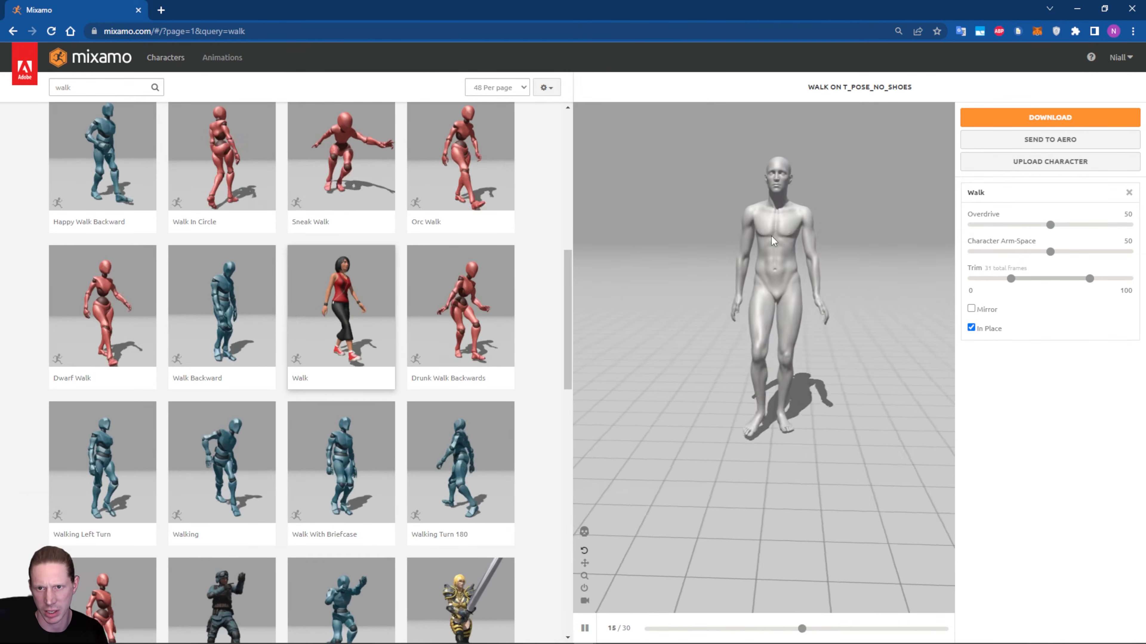
- Try a wider Character Arm-Space on the Walk animation, restore it to 50, and check the arms from front and back
{"action": "left_click_drag", "start_coordinate": [1052, 253], "coordinate": [1083, 253]}
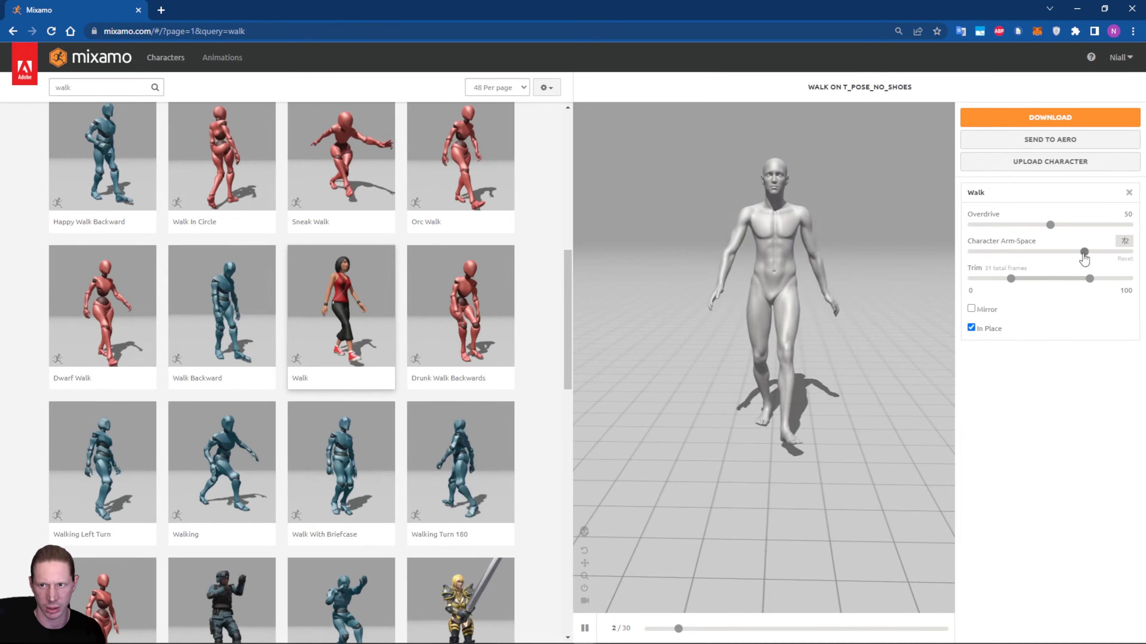
{"action": "left_click_drag", "start_coordinate": [1084, 251], "coordinate": [1050, 253]}
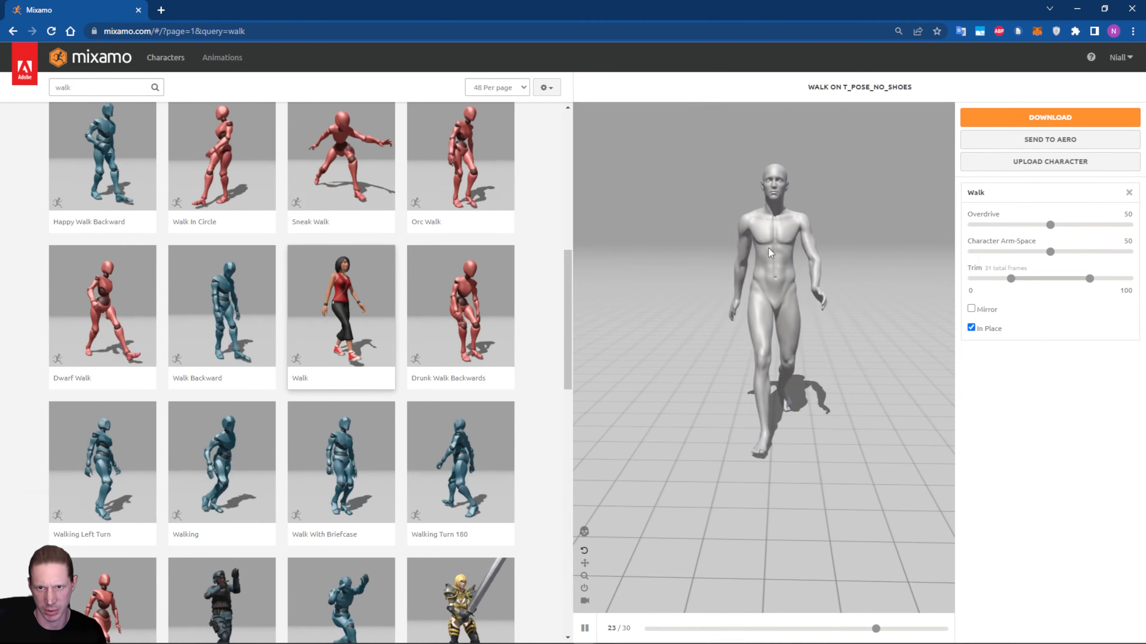
{"action": "left_click_drag", "start_coordinate": [768, 248], "coordinate": [637, 276]}
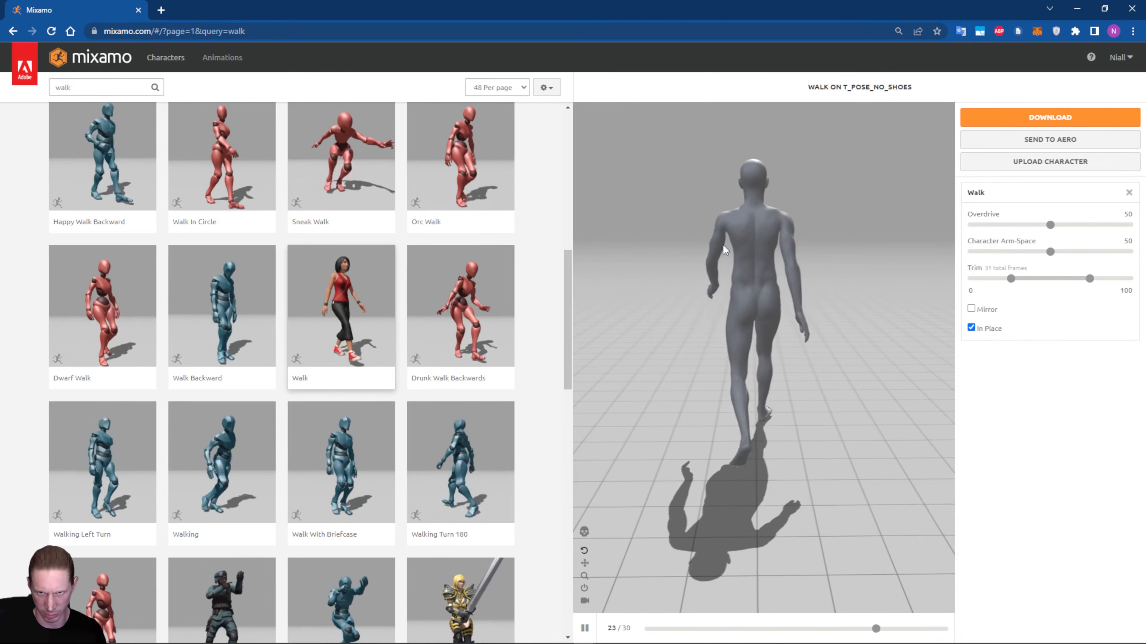
{"action": "left_click_drag", "start_coordinate": [711, 264], "coordinate": [888, 258]}
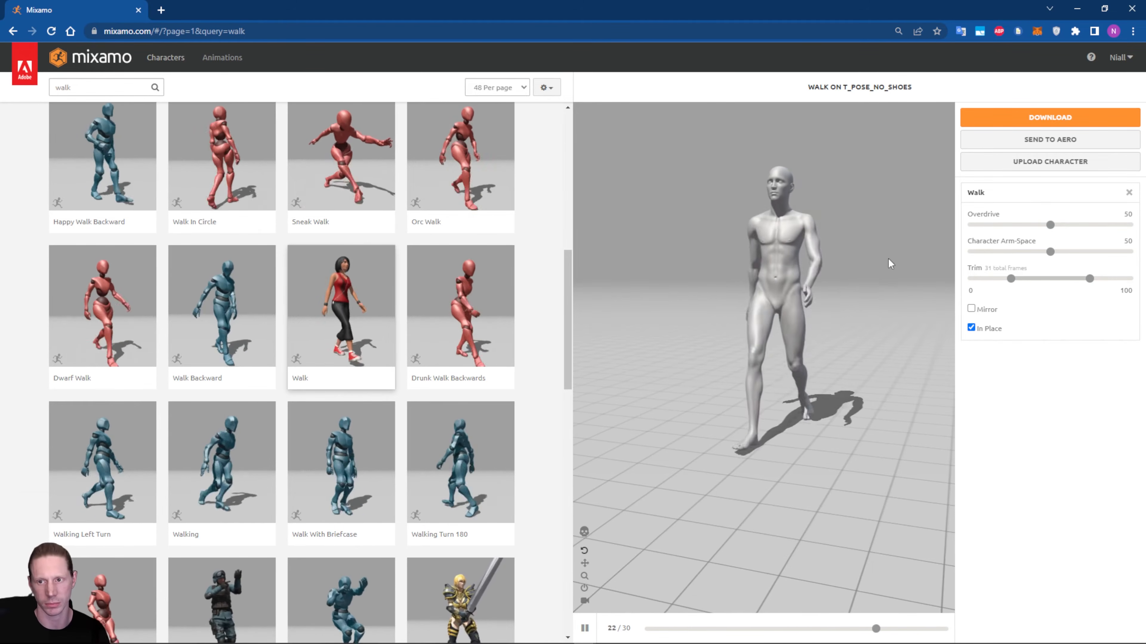
- Preview the Walk animation with In Place turned off, and turn In Place back on
{"action": "left_click", "coordinate": [971, 328]}
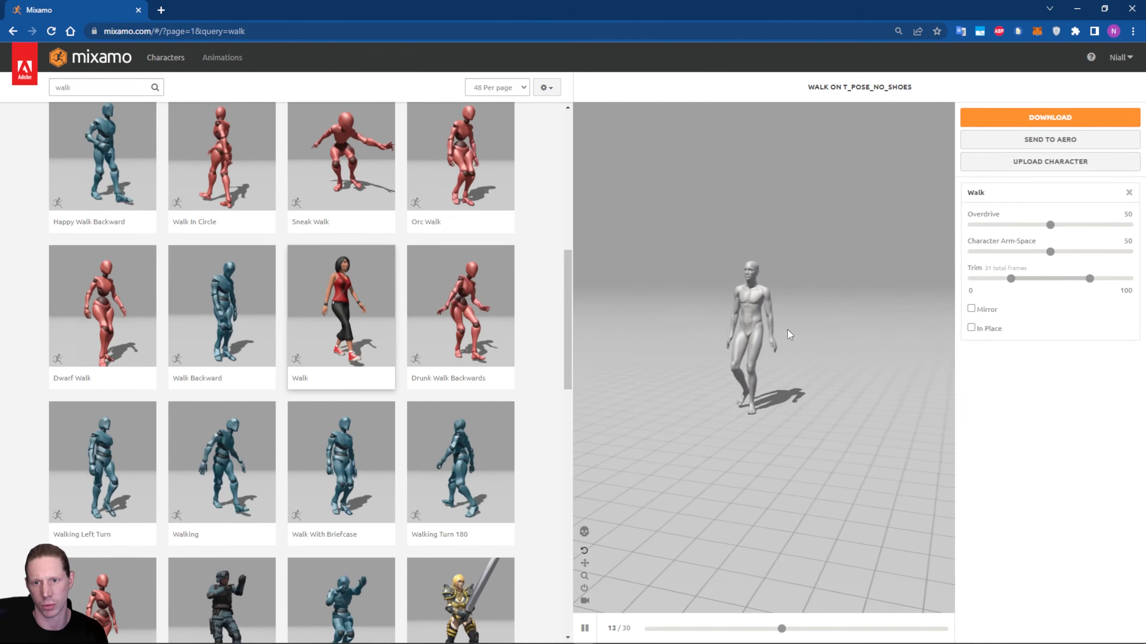
{"action": "left_click", "coordinate": [970, 328]}
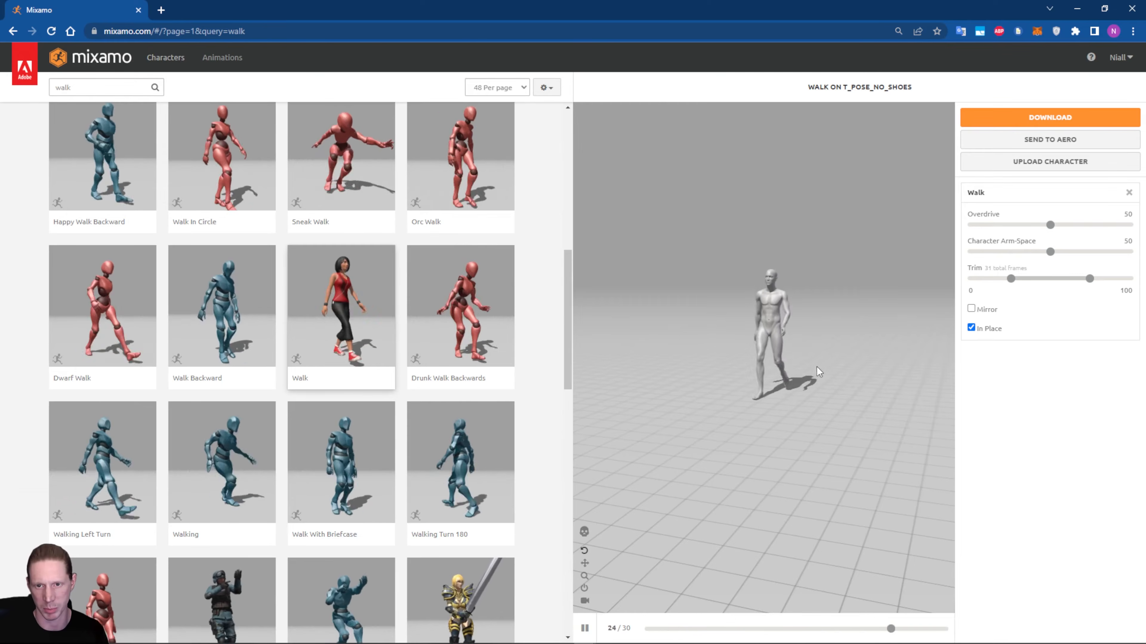
{"action": "left_click_drag", "start_coordinate": [816, 370], "coordinate": [729, 348]}
- Download the animated character as FBX Binary(.fbx) with skin, at 30 frames per second and with no keyframe reduction
{"action": "left_click", "coordinate": [1076, 116]}
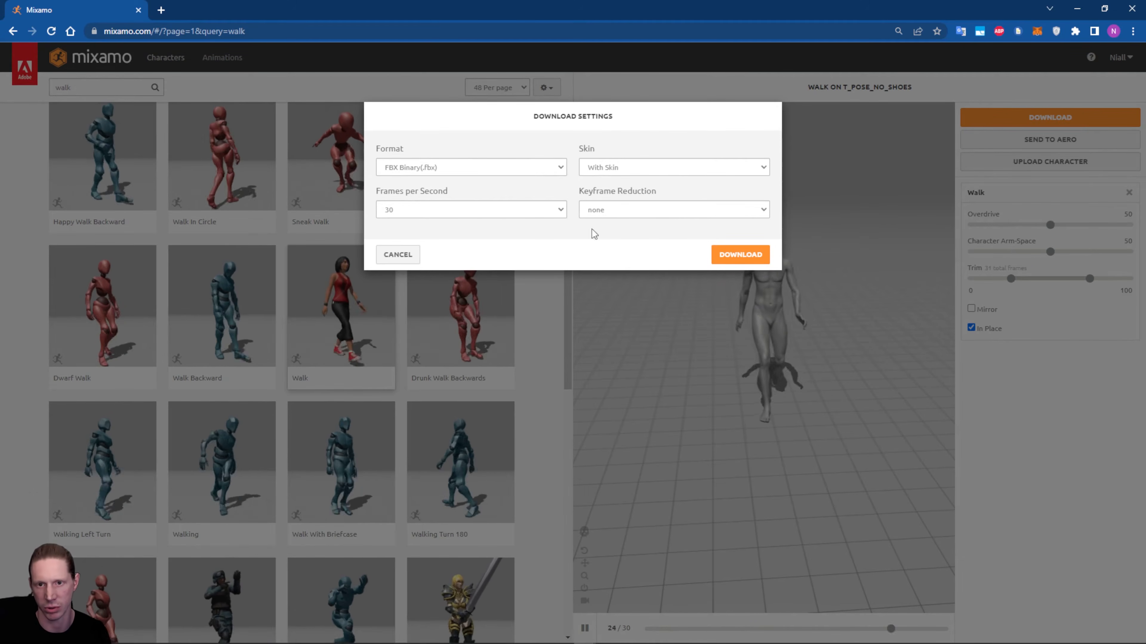
{"action": "left_click", "coordinate": [740, 255]}
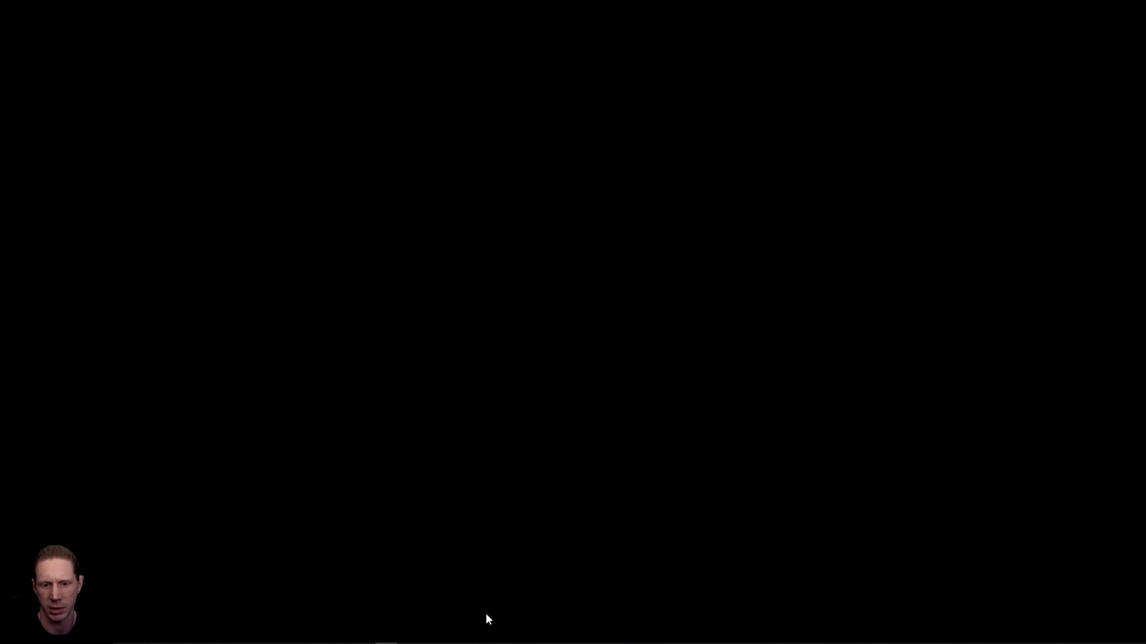
- Switch to Blender and choose Walk (1).fbx in the mixamo_animation AVATAR folder for FBX import
{"action": "left_click", "coordinate": [417, 637]}
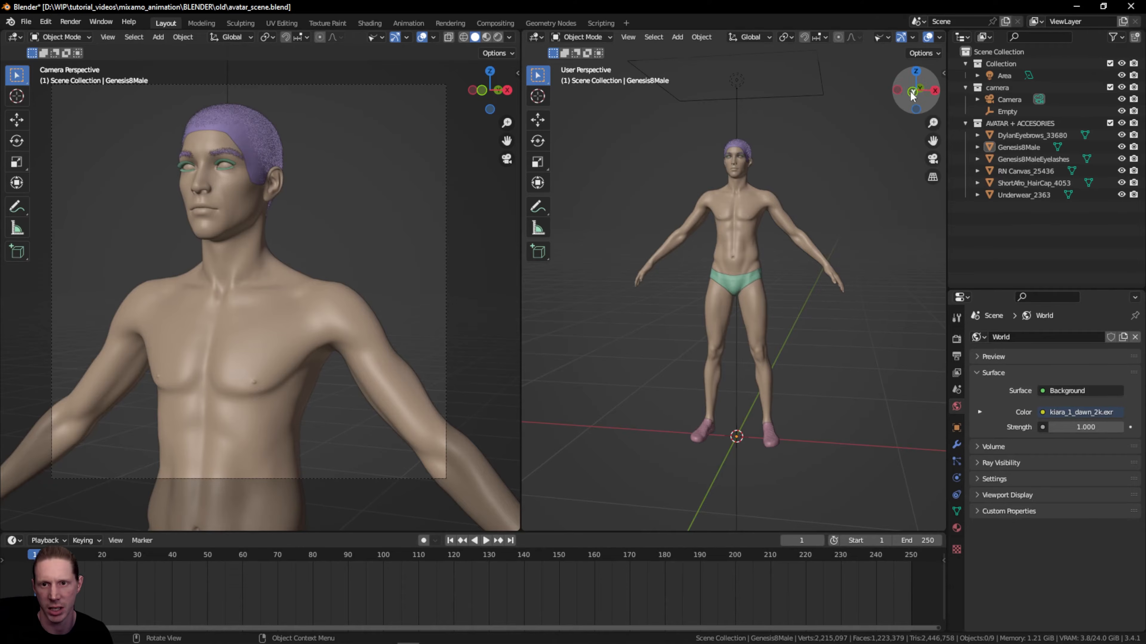
{"action": "left_click_drag", "start_coordinate": [912, 94], "coordinate": [922, 95]}
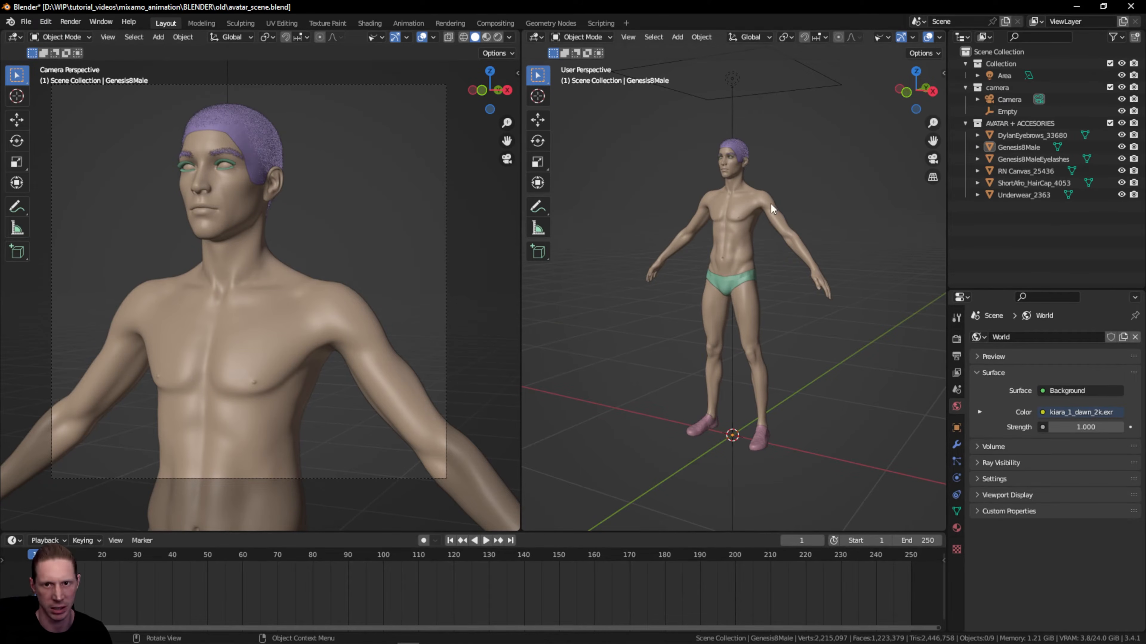
{"action": "left_click", "coordinate": [26, 23]}
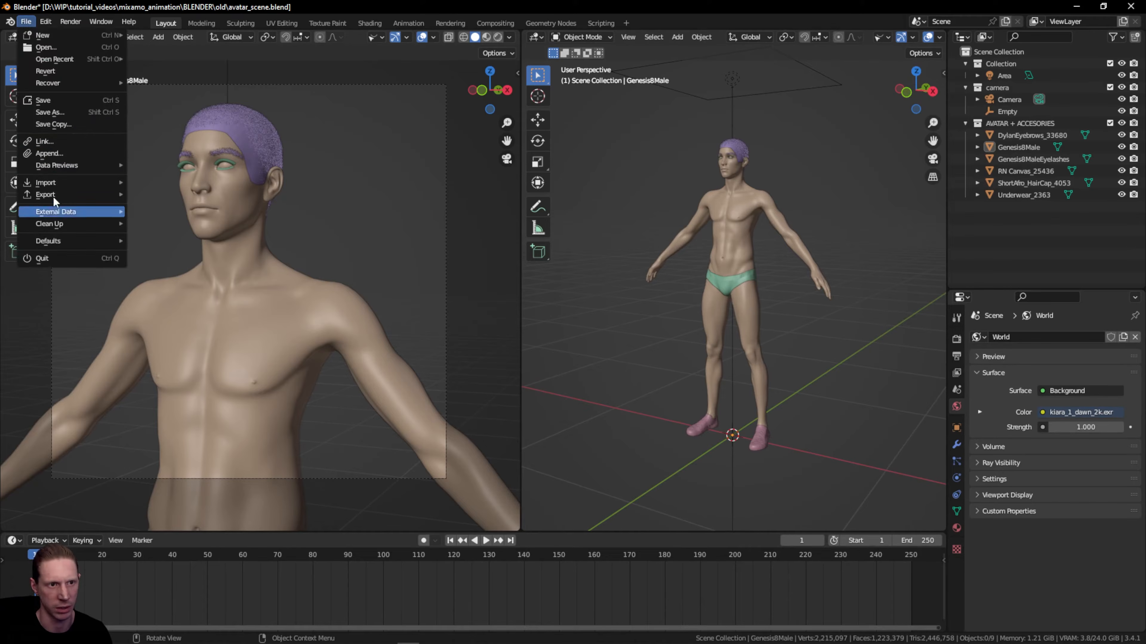
{"action": "mouse_move", "coordinate": [59, 185]}
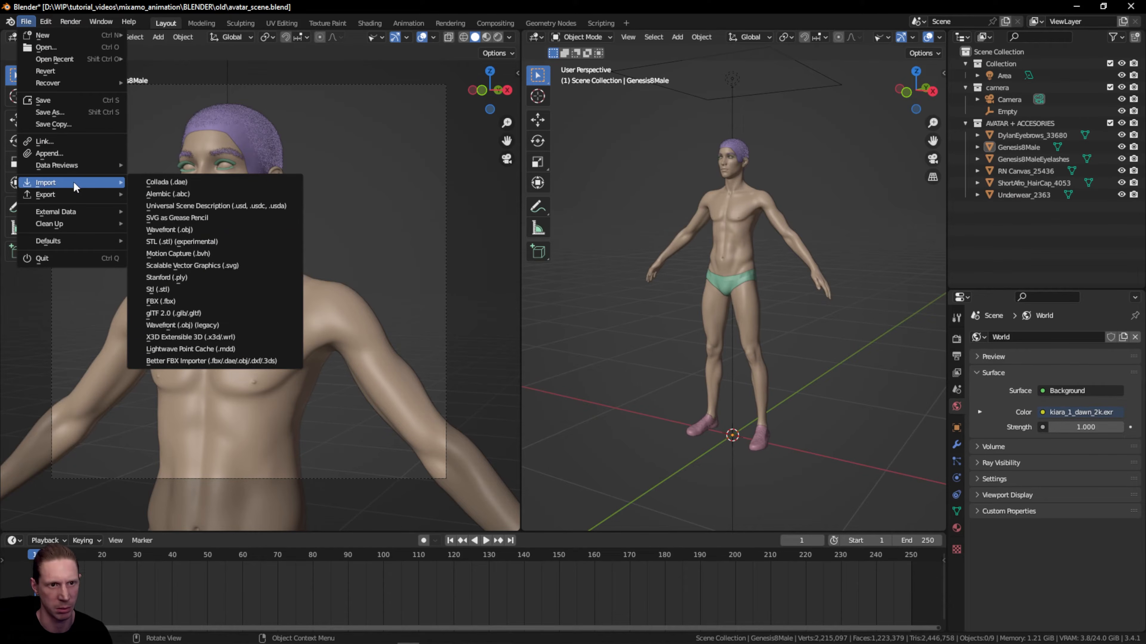
{"action": "left_click", "coordinate": [224, 301]}
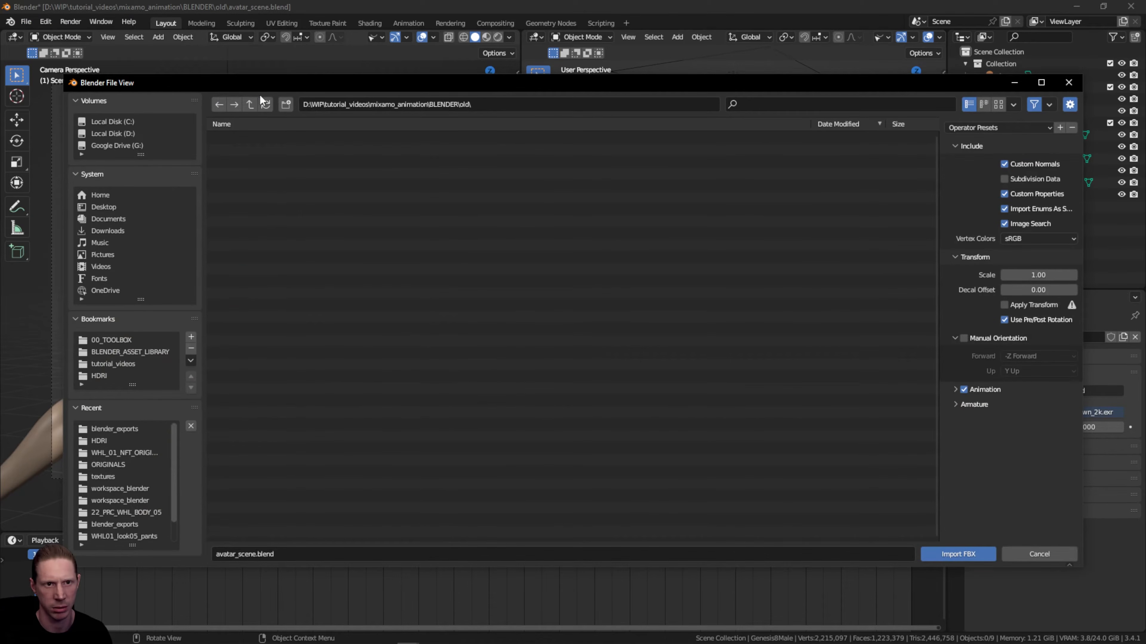
{"action": "left_click", "coordinate": [249, 104]}
{"action": "double_click", "coordinate": [254, 137]}
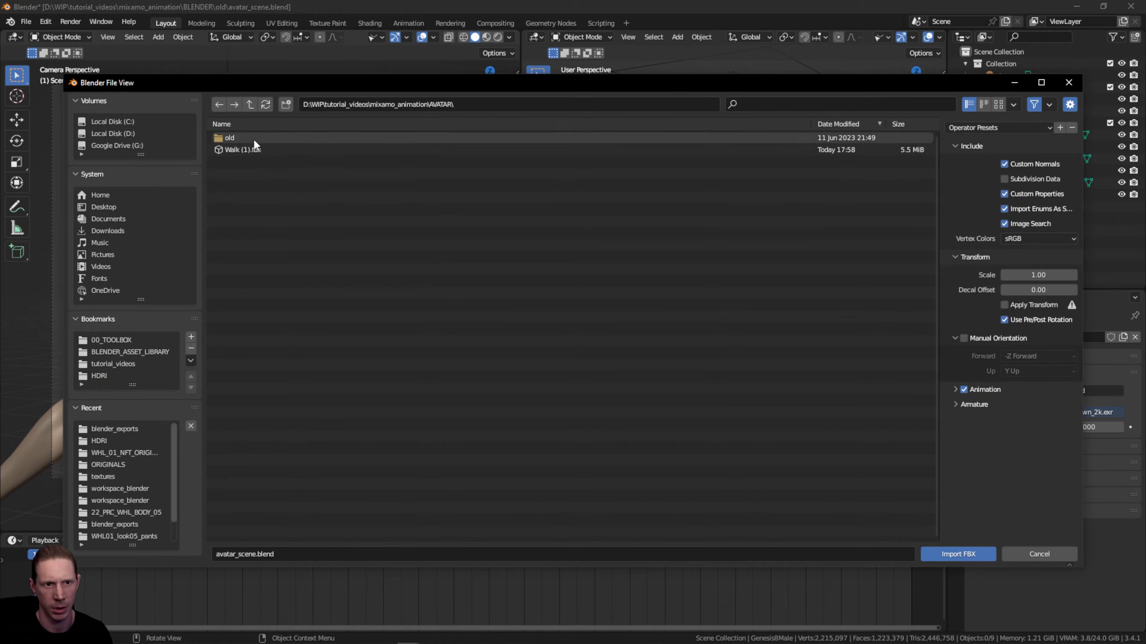
{"action": "left_click", "coordinate": [264, 150]}
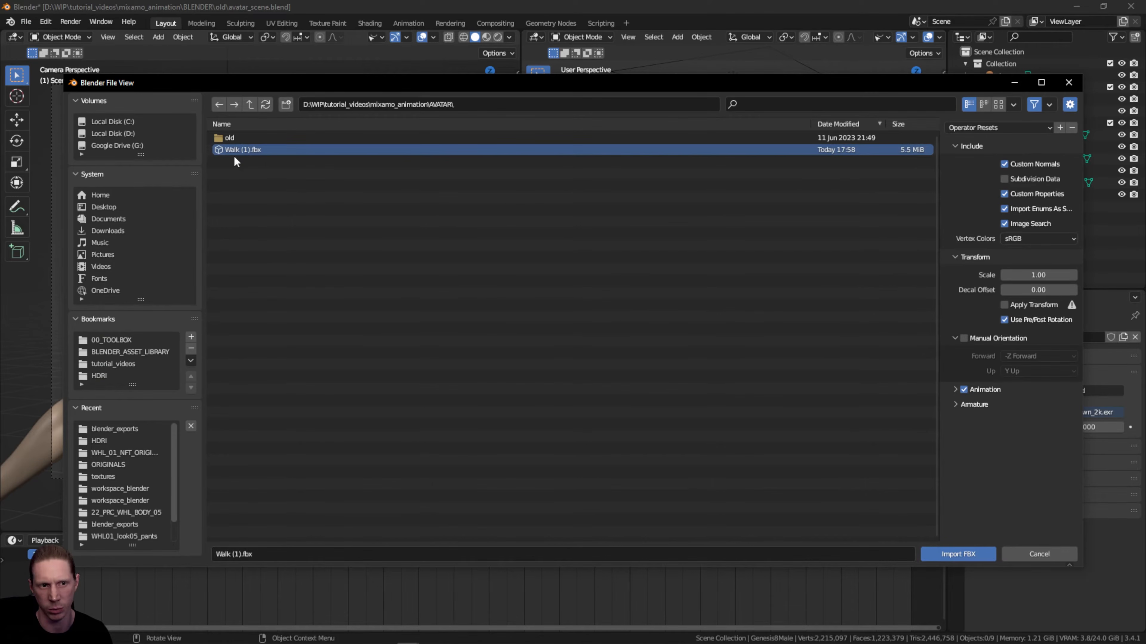
- Set the Animation Offset to 0.00 in the import options and import the walk FBX
{"action": "left_click", "coordinate": [954, 389]}
{"action": "left_click", "coordinate": [959, 427]}
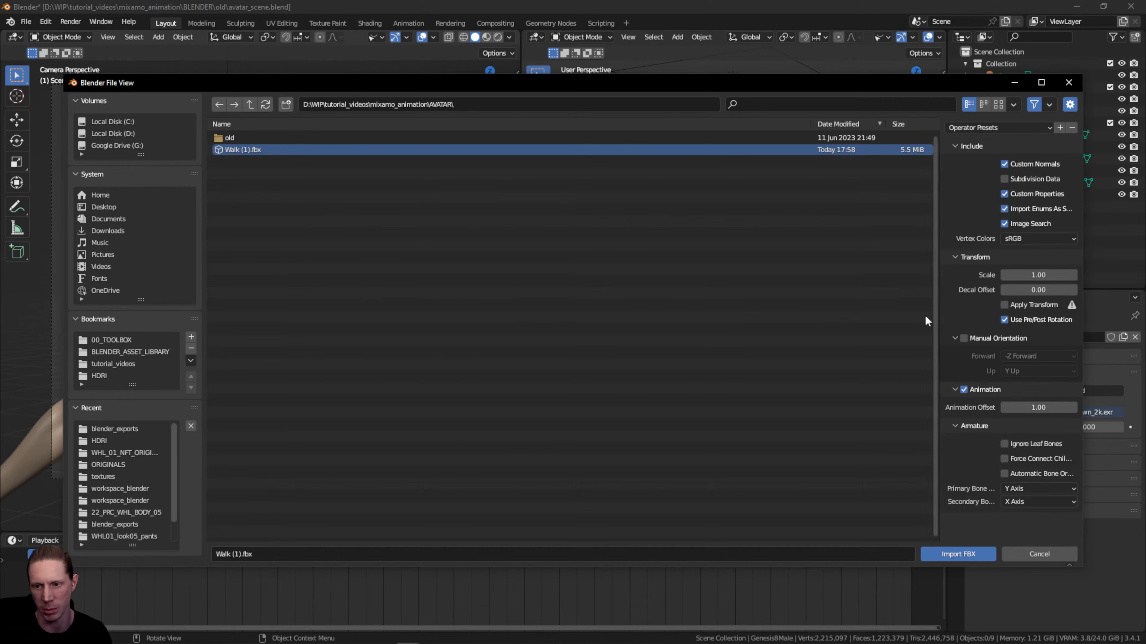
{"action": "left_click", "coordinate": [1034, 410]}
{"action": "type", "text": "0"}
{"action": "key", "text": "Return"}
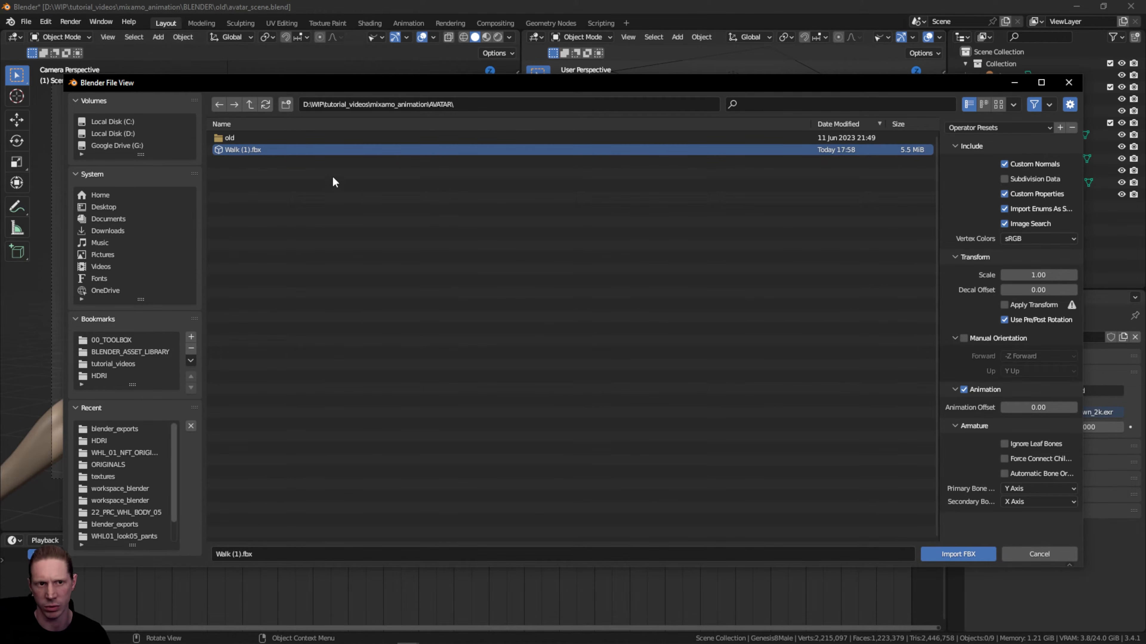
{"action": "left_click", "coordinate": [975, 555]}
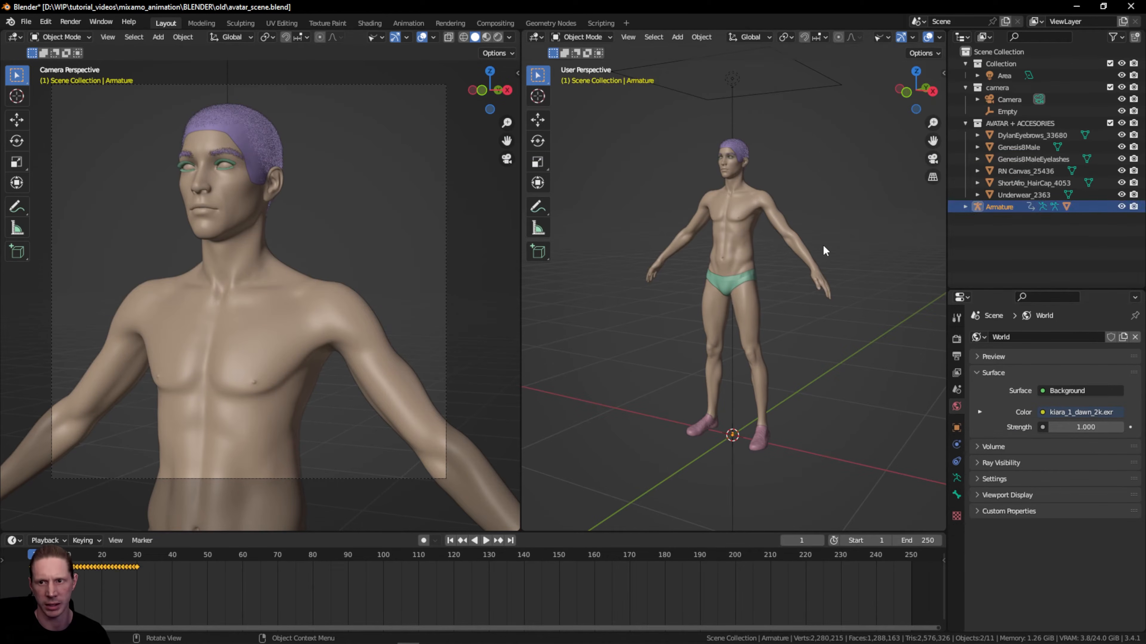
- Select the imported Armature and inspect its child items in the scene hierarchy
{"action": "scroll", "coordinate": [781, 347], "scroll_direction": "up", "scroll_amount": 3}
{"action": "scroll", "coordinate": [803, 316], "scroll_direction": "down", "scroll_amount": 4}
{"action": "scroll", "coordinate": [827, 294], "scroll_direction": "up", "scroll_amount": 4}
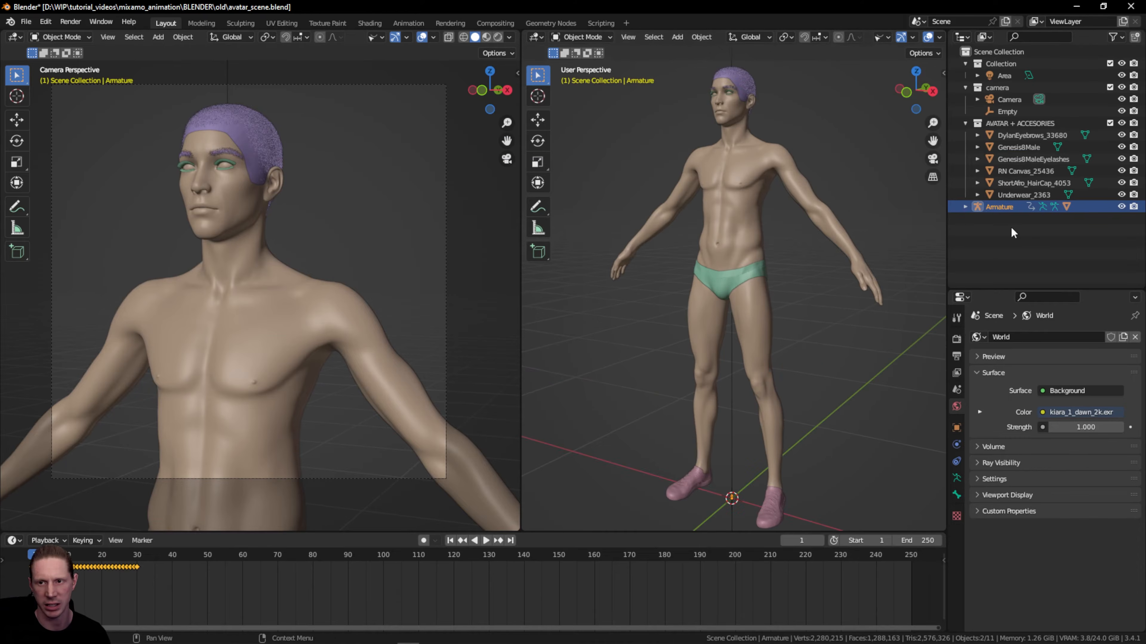
{"action": "left_click", "coordinate": [1005, 208]}
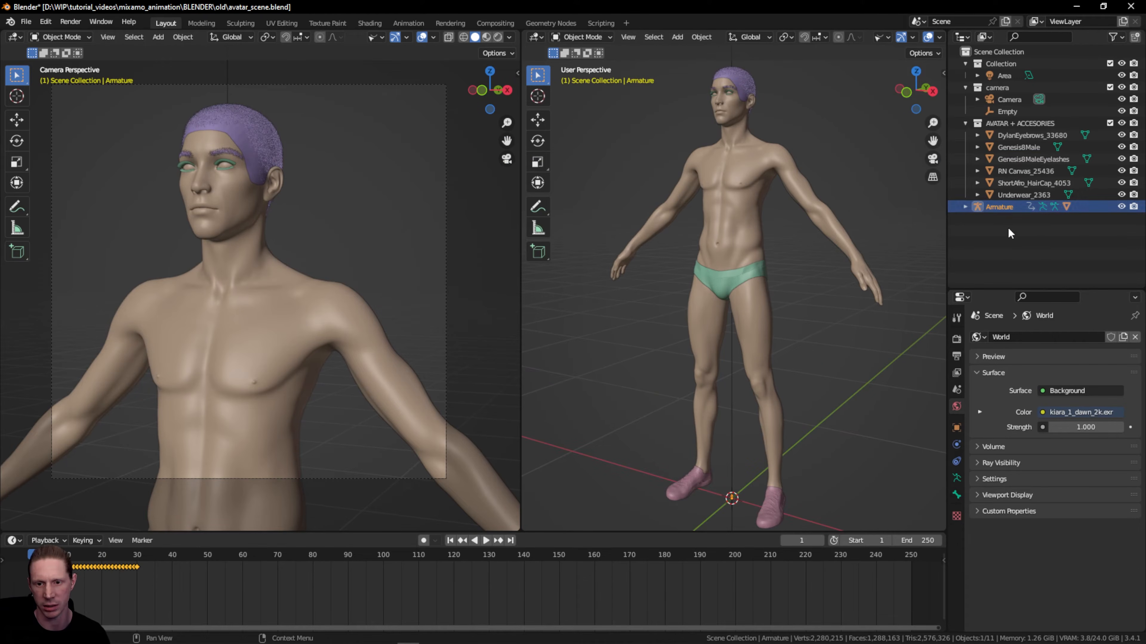
{"action": "left_click", "coordinate": [966, 207]}
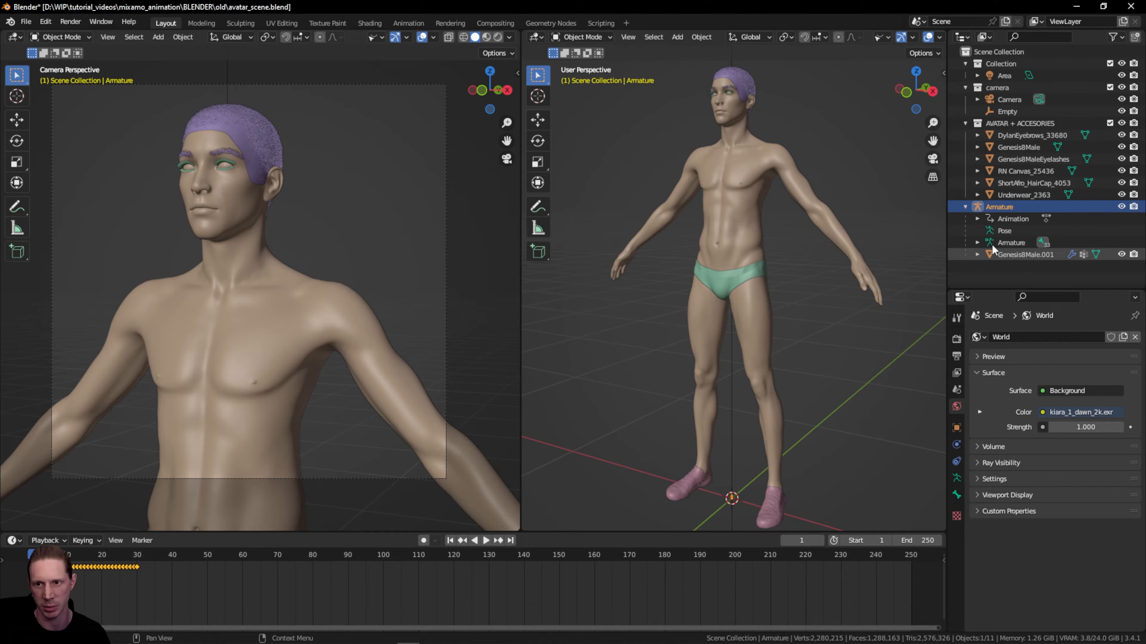
{"action": "left_click", "coordinate": [964, 207]}
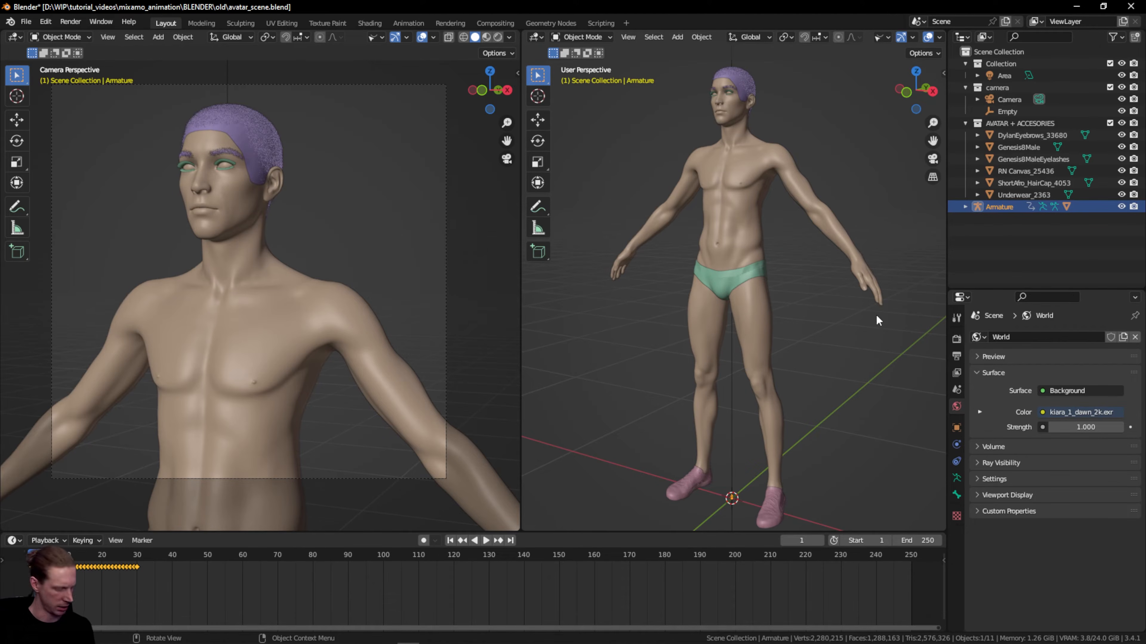
- Frame the view on the imported armature and compare its size with the original avatar from several sides
{"action": "key", "text": "grave"}
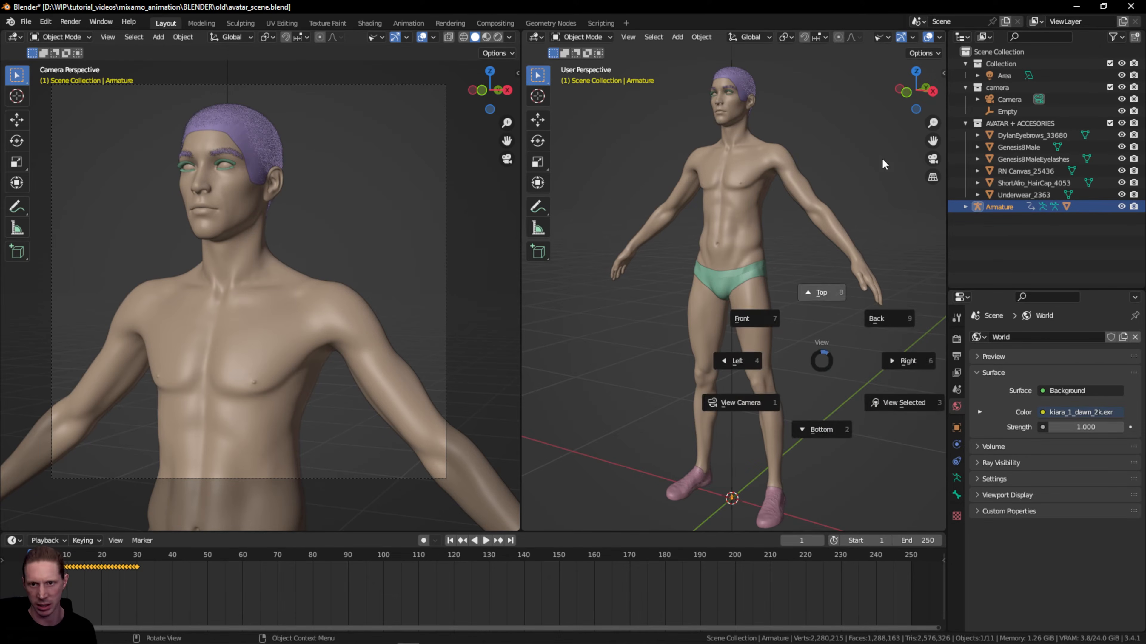
{"action": "left_click", "coordinate": [851, 151]}
{"action": "key", "text": "grave"}
{"action": "left_click", "coordinate": [919, 202]}
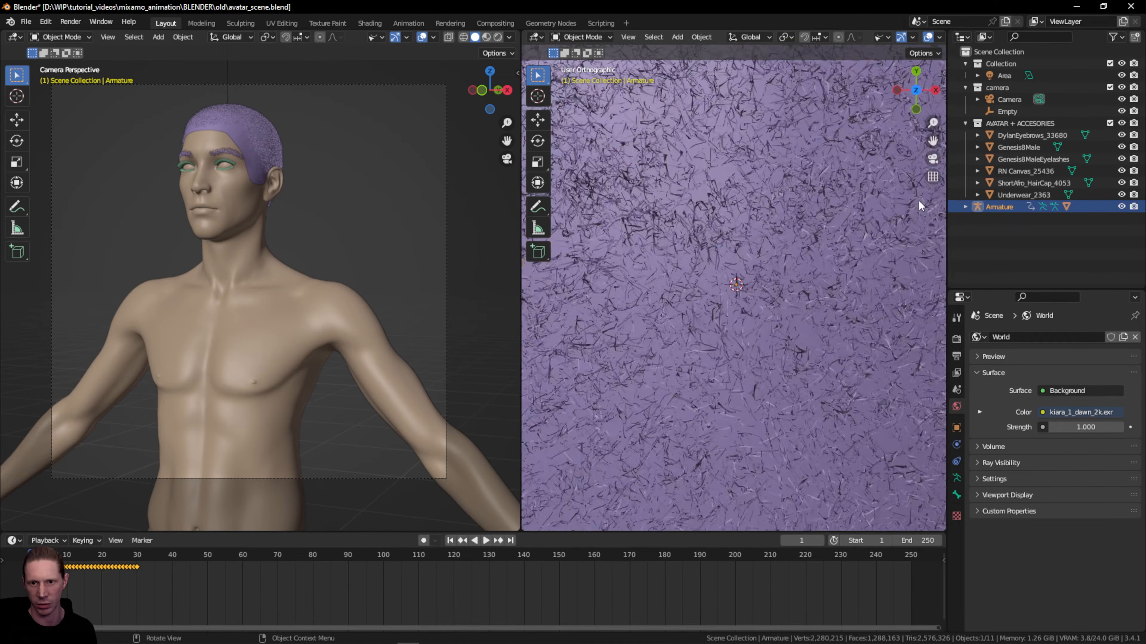
{"action": "left_click_drag", "start_coordinate": [918, 110], "coordinate": [941, 38]}
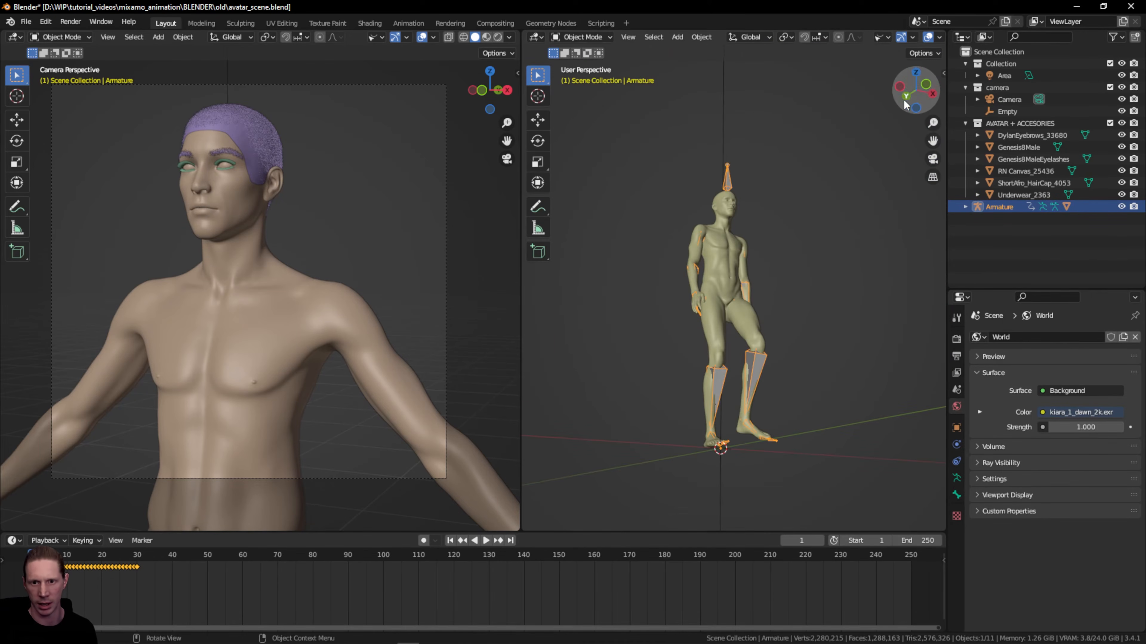
{"action": "left_click_drag", "start_coordinate": [903, 98], "coordinate": [717, 218]}
{"action": "left_click", "coordinate": [698, 194]}
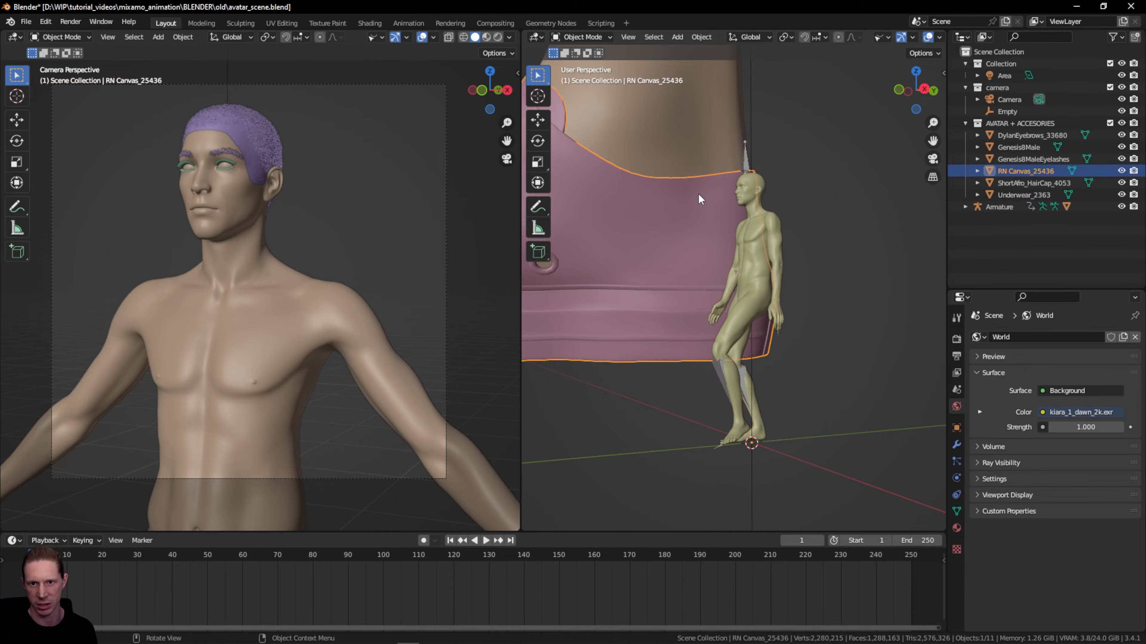
{"action": "left_click", "coordinate": [750, 277]}
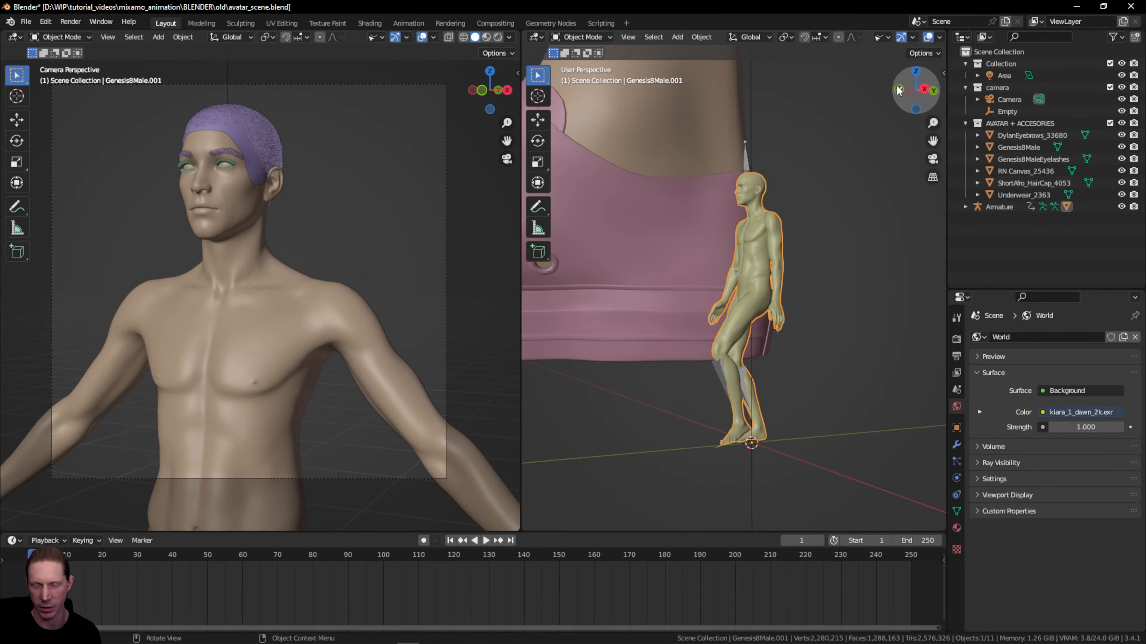
{"action": "left_click_drag", "start_coordinate": [898, 90], "coordinate": [871, 94]}
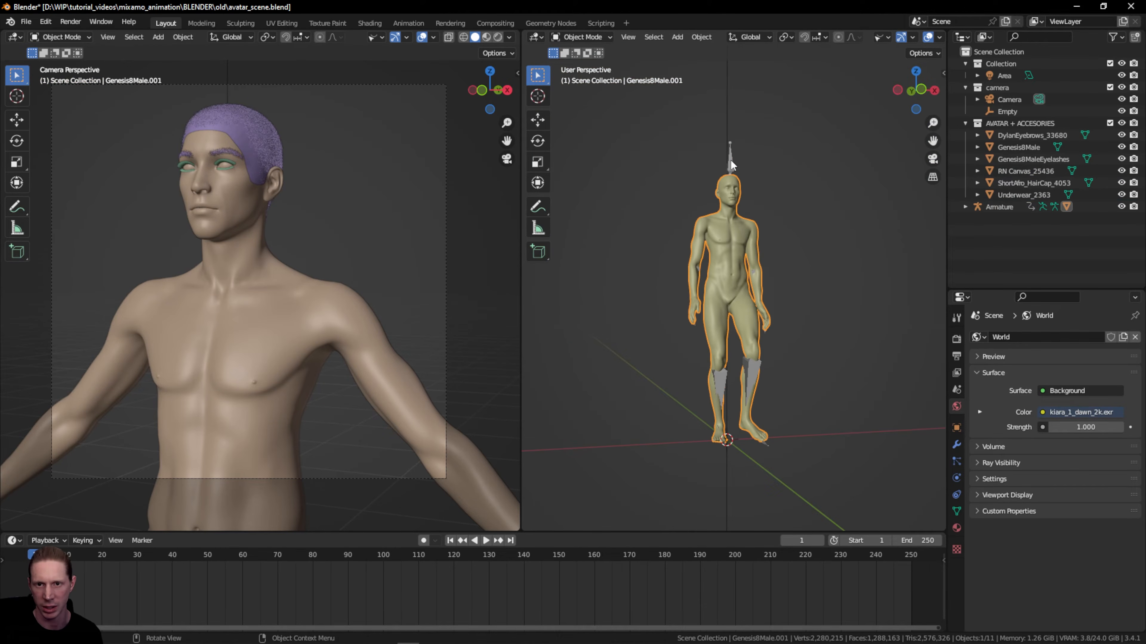
- Show the transform values of the imported Genesis8Male.001 body mesh to check its scale
{"action": "left_click", "coordinate": [731, 156]}
{"action": "left_click", "coordinate": [730, 246]}
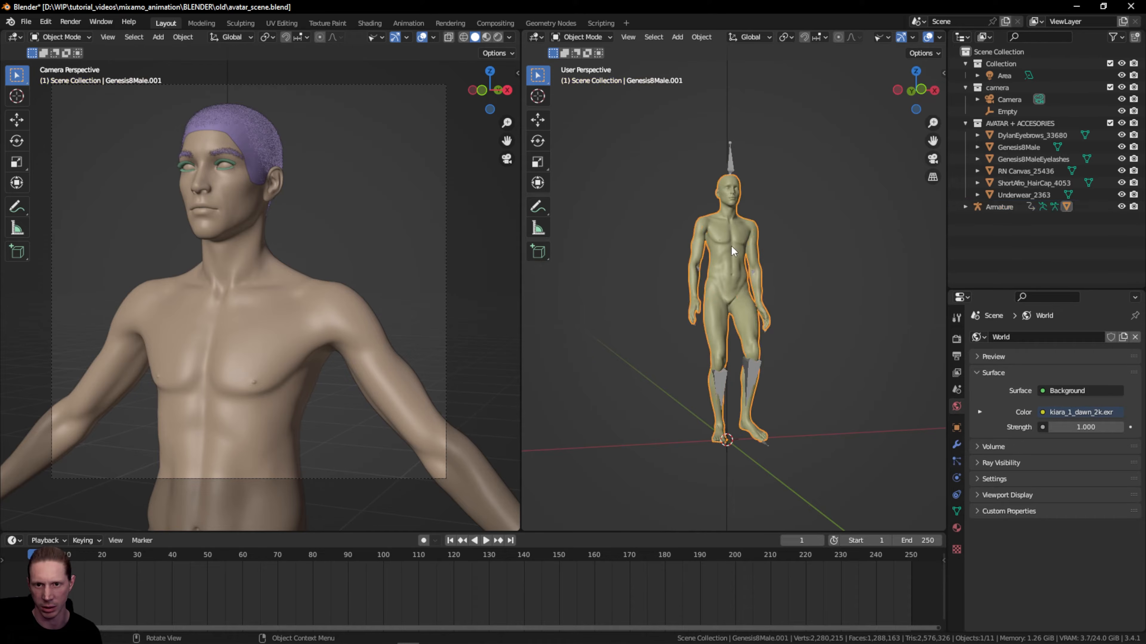
{"action": "key", "text": "n"}
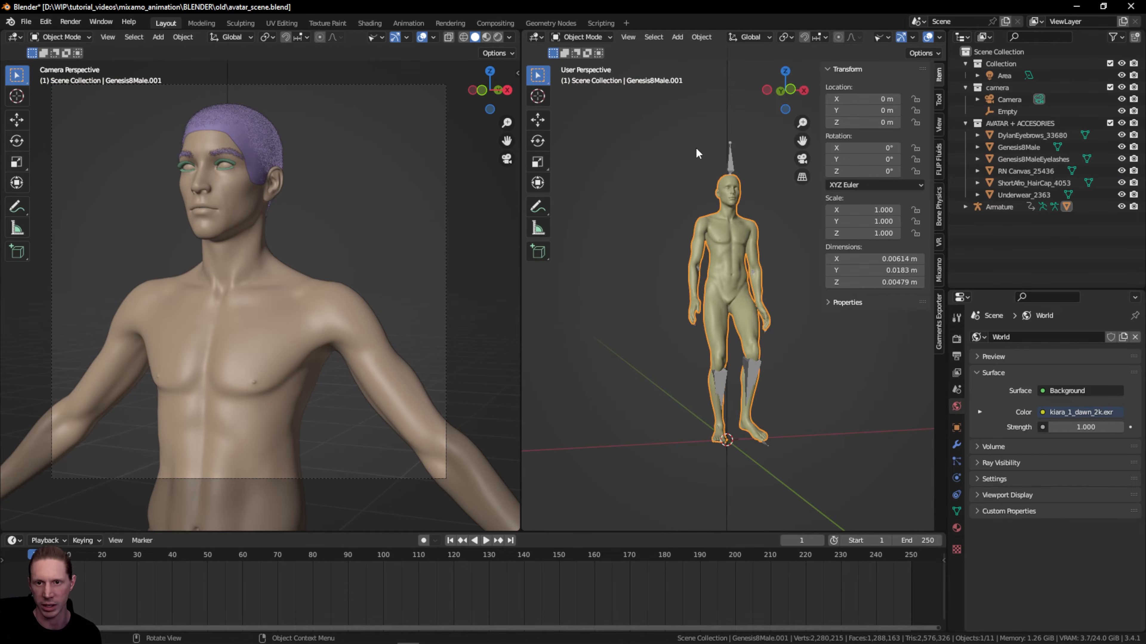
{"action": "left_click", "coordinate": [730, 237]}
{"action": "left_click", "coordinate": [729, 235]}
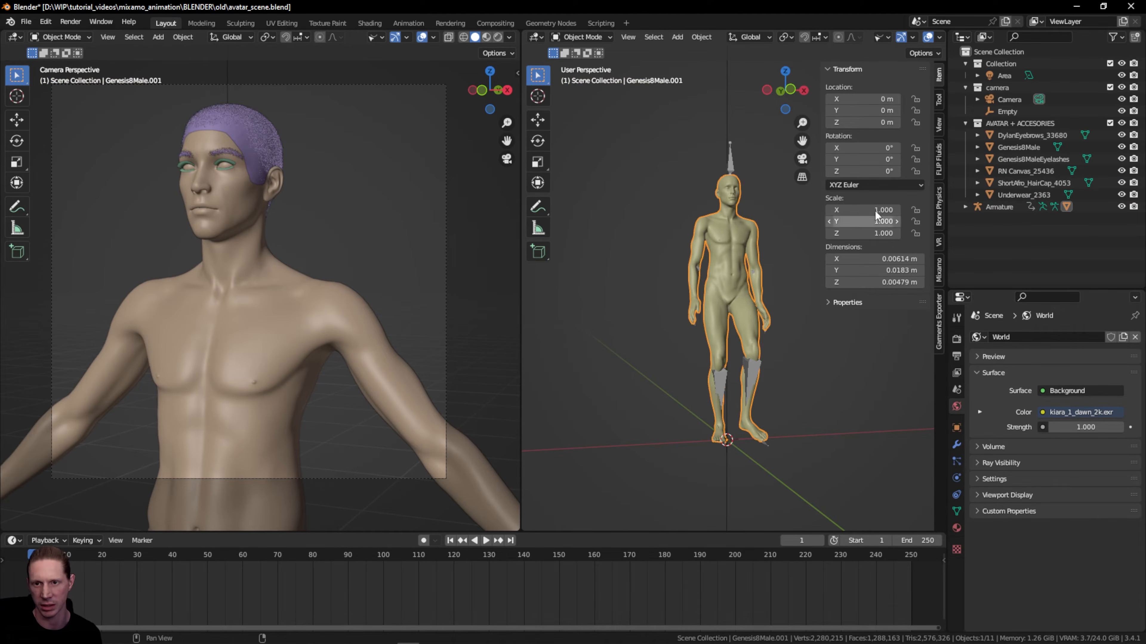
- Set the imported Armature's scale to 1.000 on X, Y and Z
{"action": "left_click", "coordinate": [730, 167]}
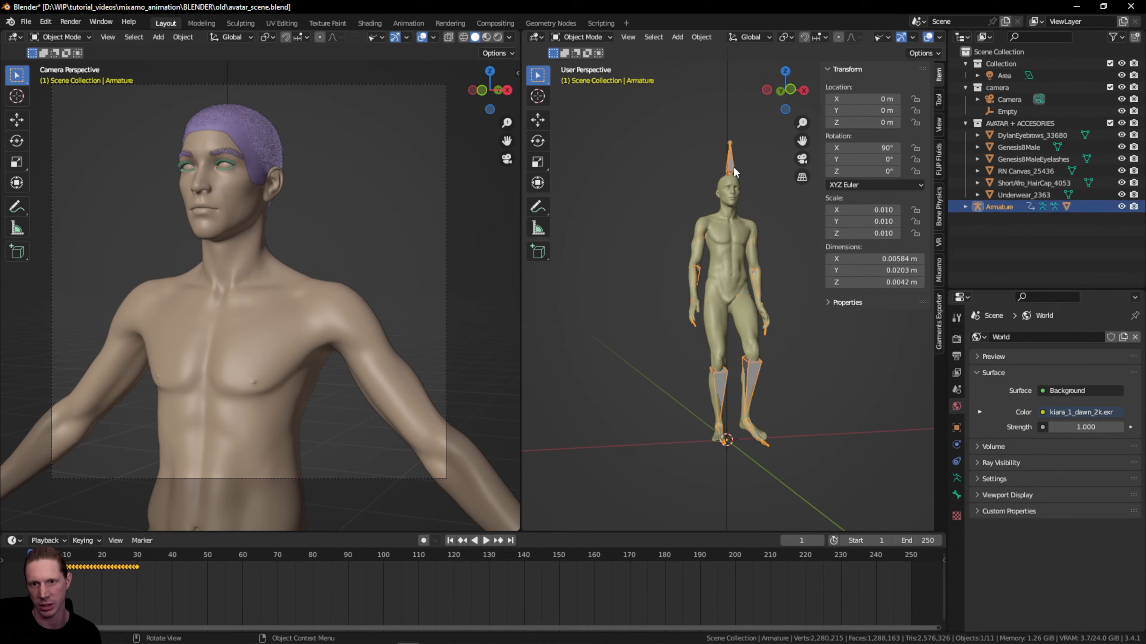
{"action": "double_click", "coordinate": [883, 209]}
{"action": "type", "text": "1"}
{"action": "key", "text": "Return"}
{"action": "left_click_drag", "start_coordinate": [876, 210], "coordinate": [876, 233]}
{"action": "key", "text": "Return"}
{"action": "scroll", "coordinate": [702, 233], "scroll_direction": "down", "scroll_amount": 6}
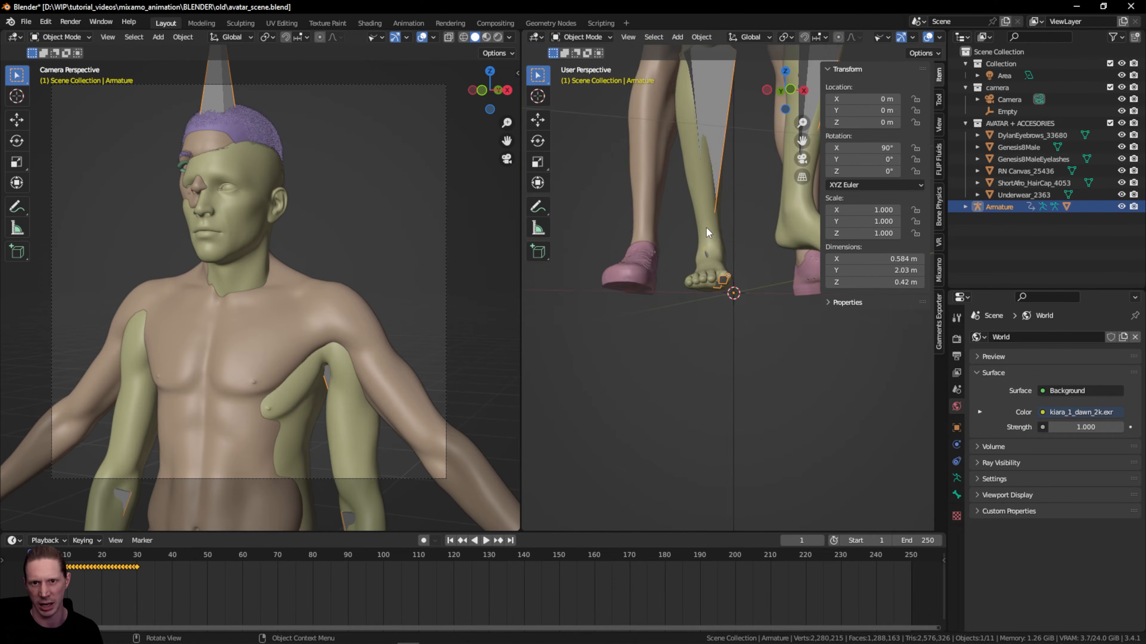
{"action": "left_click_drag", "start_coordinate": [790, 95], "coordinate": [859, 206]}
{"action": "scroll", "coordinate": [777, 153], "scroll_direction": "up", "scroll_amount": 4}
{"action": "scroll", "coordinate": [785, 154], "scroll_direction": "down", "scroll_amount": 3}
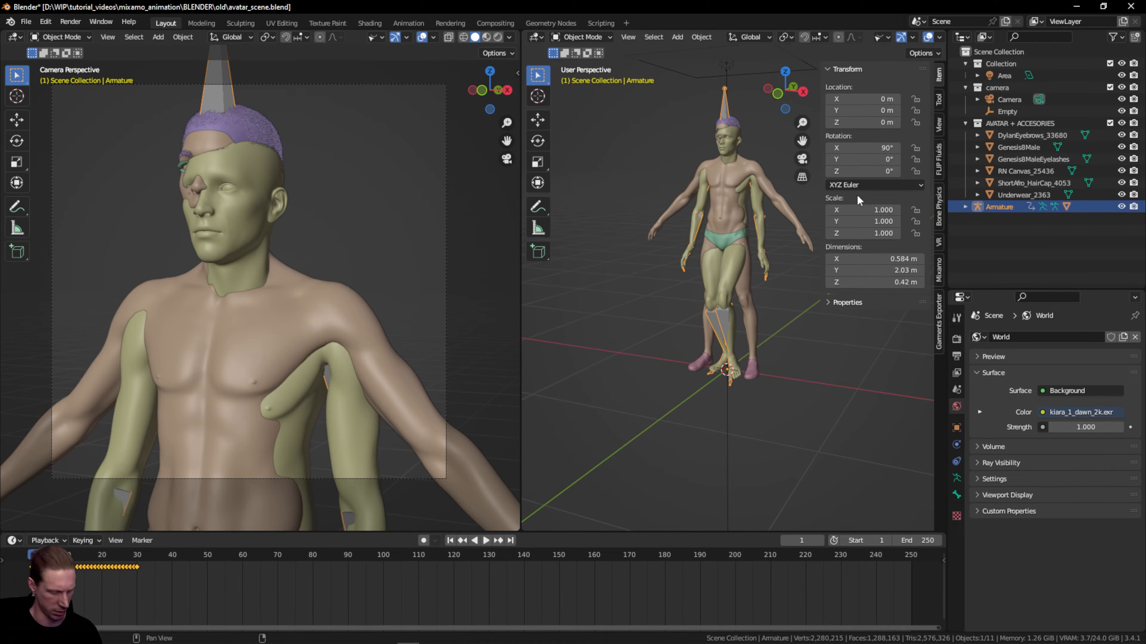
- Hide the transform values and briefly play the walk animation on the rescaled armature from the front
{"action": "key", "text": "n"}
{"action": "left_click_drag", "start_coordinate": [910, 98], "coordinate": [935, 99]}
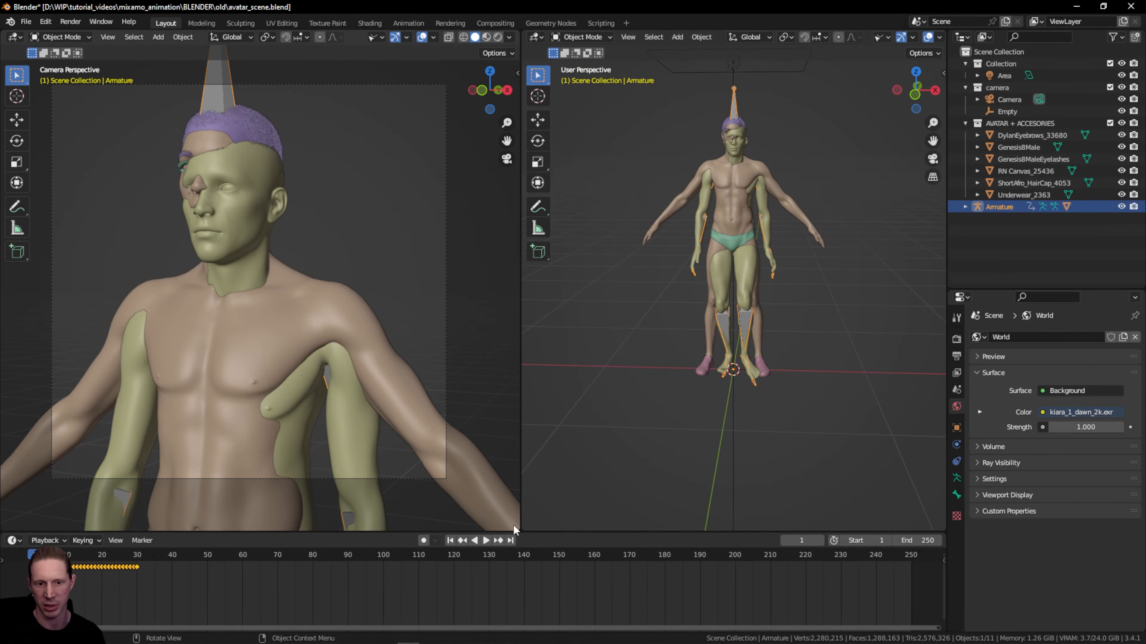
{"action": "left_click", "coordinate": [485, 541]}
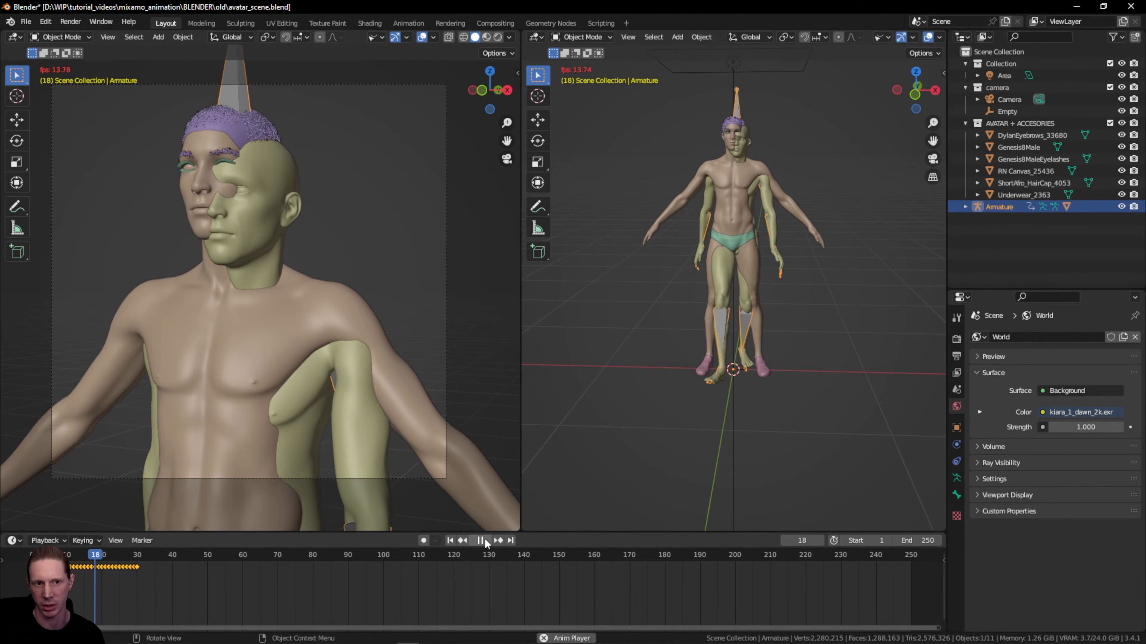
{"action": "left_click", "coordinate": [485, 540]}
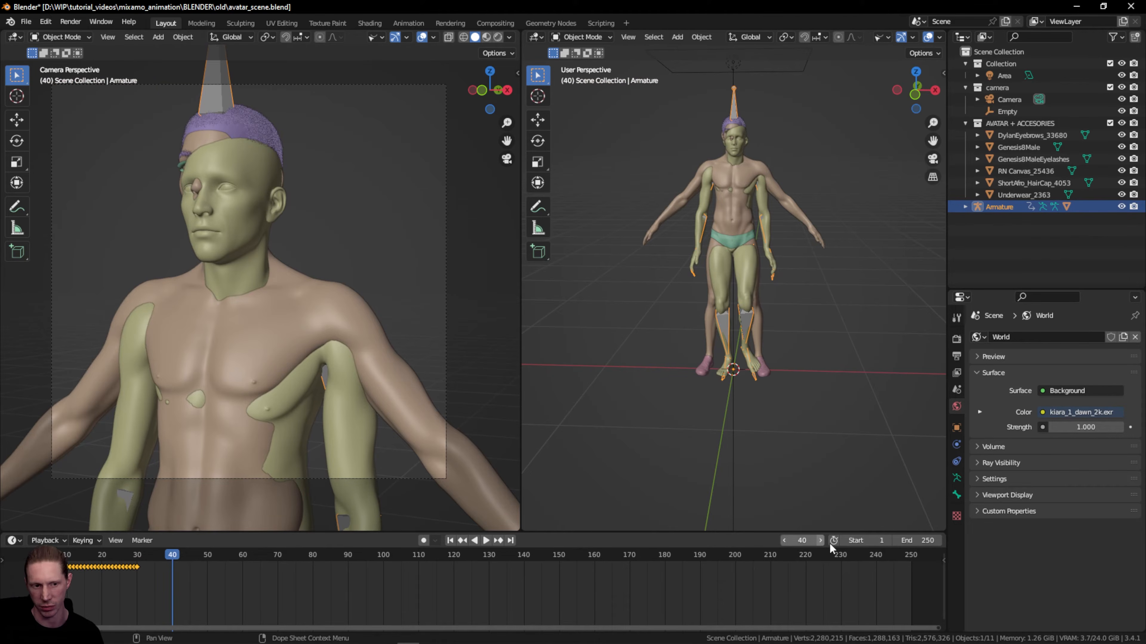
- Set the scene's end frame to 30 so playback covers only the walk keyframes
{"action": "left_click", "coordinate": [925, 541]}
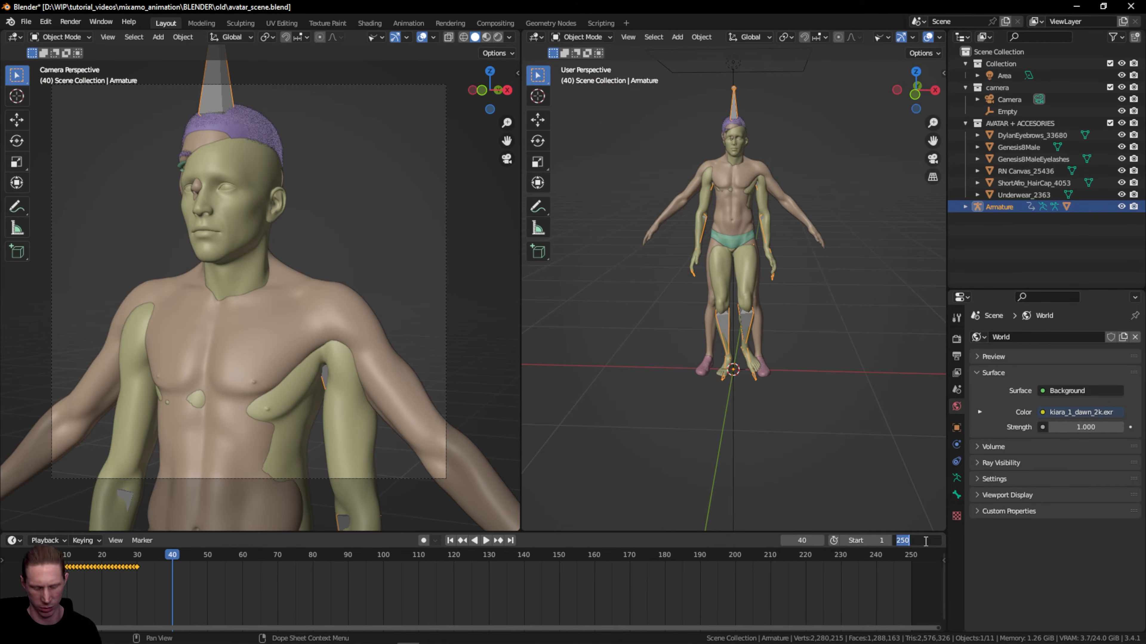
{"action": "type", "text": "30"}
{"action": "key", "text": "Return"}
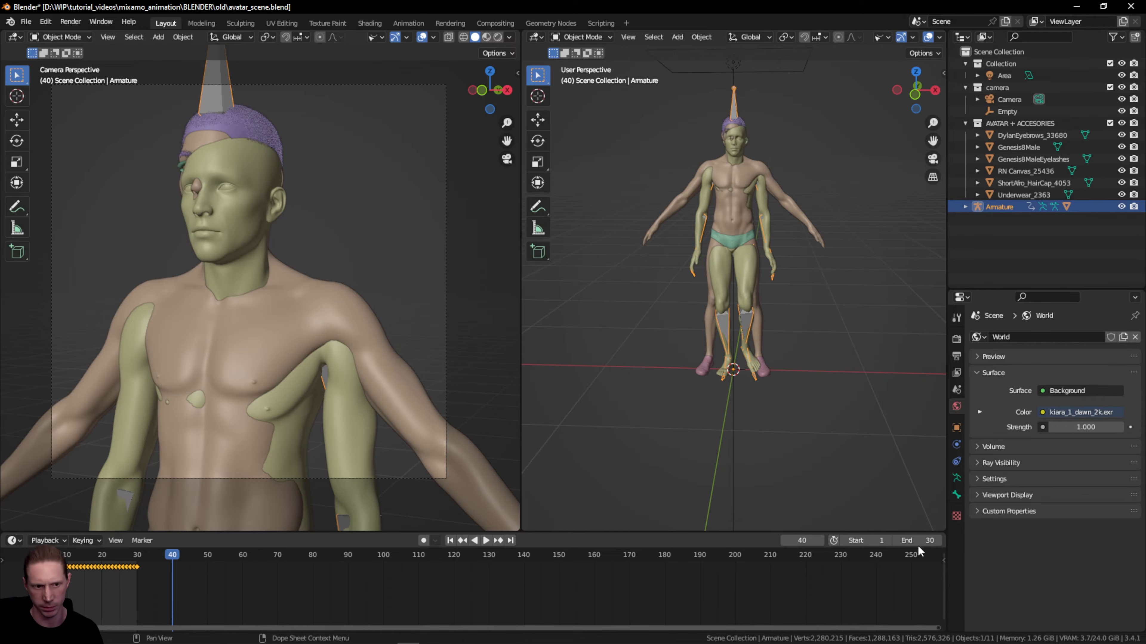
- Play the walk loop from the first frame, stop it, and examine the overlapping upper bodies of both avatars up close
{"action": "left_click", "coordinate": [450, 541]}
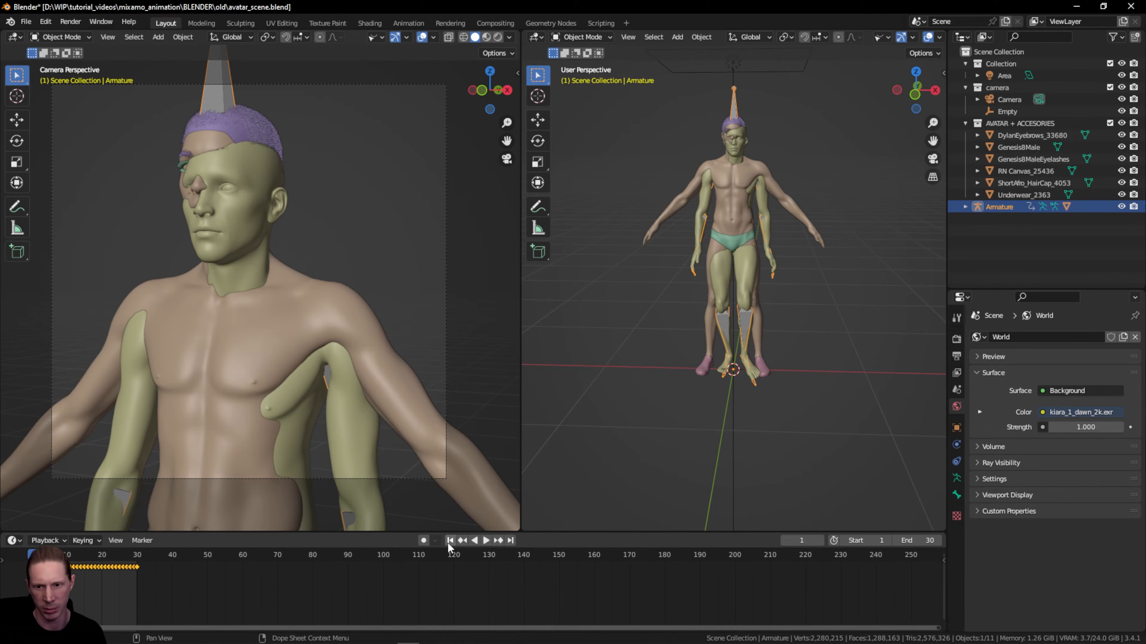
{"action": "left_click", "coordinate": [485, 540]}
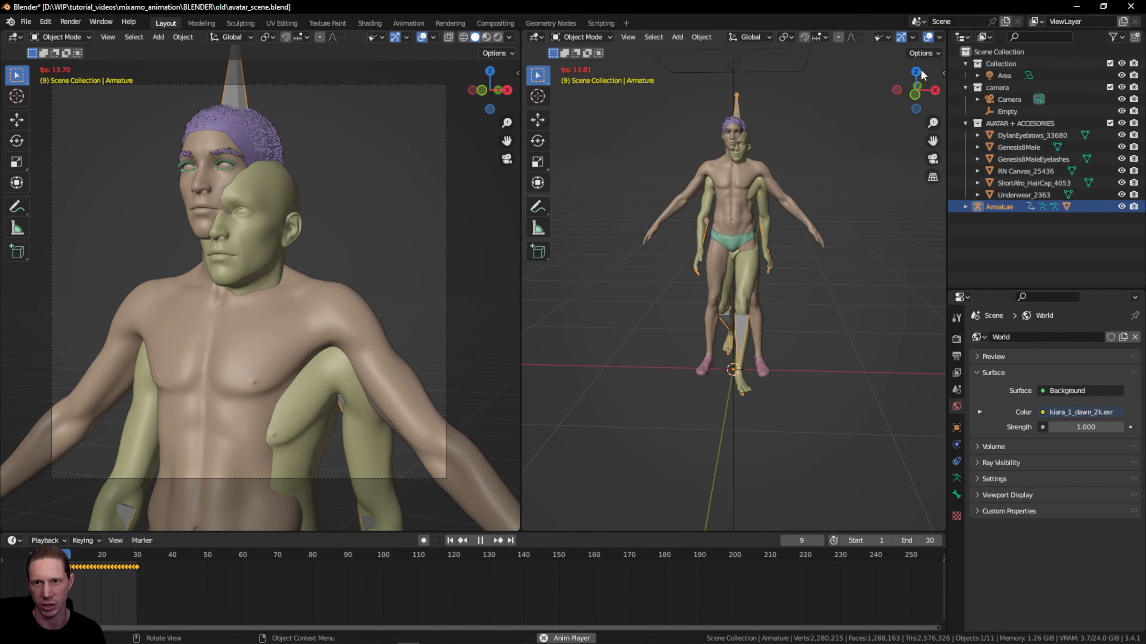
{"action": "left_click", "coordinate": [483, 541]}
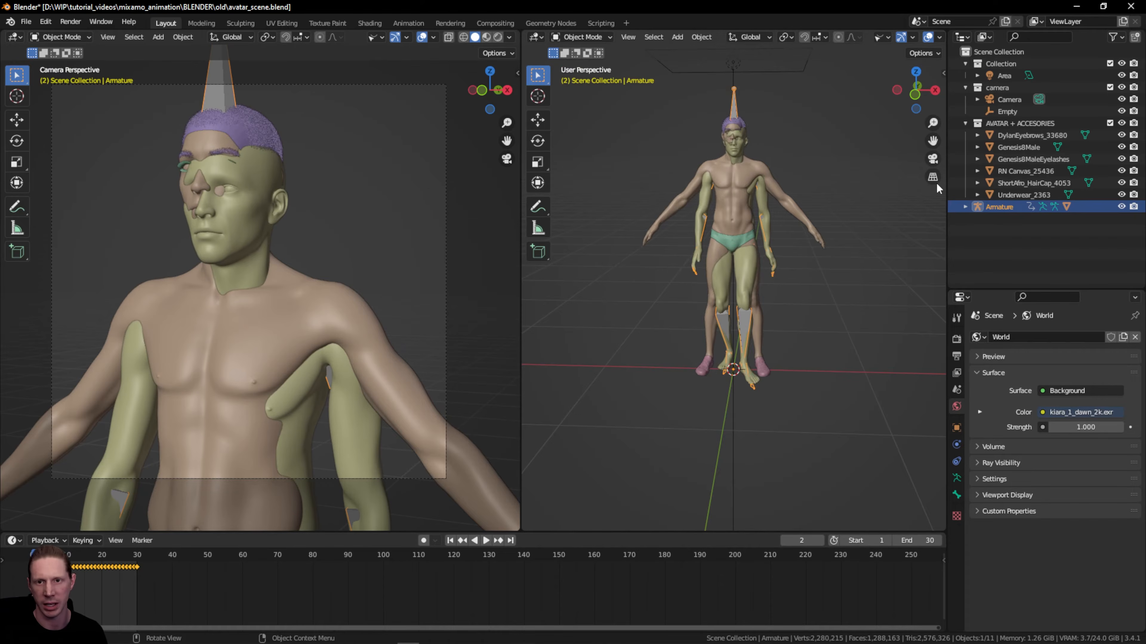
{"action": "scroll", "coordinate": [889, 204], "scroll_direction": "up", "scroll_amount": 3}
{"action": "left_click_drag", "start_coordinate": [932, 143], "coordinate": [910, 346]}
{"action": "scroll", "coordinate": [886, 152], "scroll_direction": "up", "scroll_amount": 3}
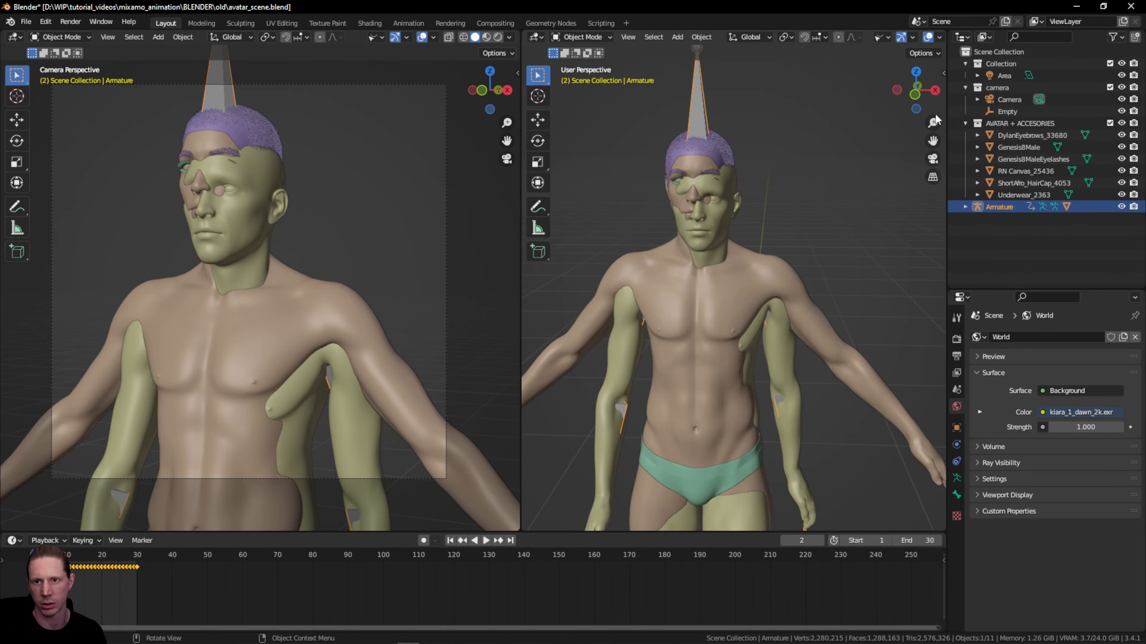
- Preview the two overlapping avatars in rendered shading from an angled view, and return the viewport to solid shading
{"action": "left_click_drag", "start_coordinate": [921, 96], "coordinate": [899, 90]}
{"action": "scroll", "coordinate": [912, 42], "scroll_direction": "down", "scroll_amount": 4}
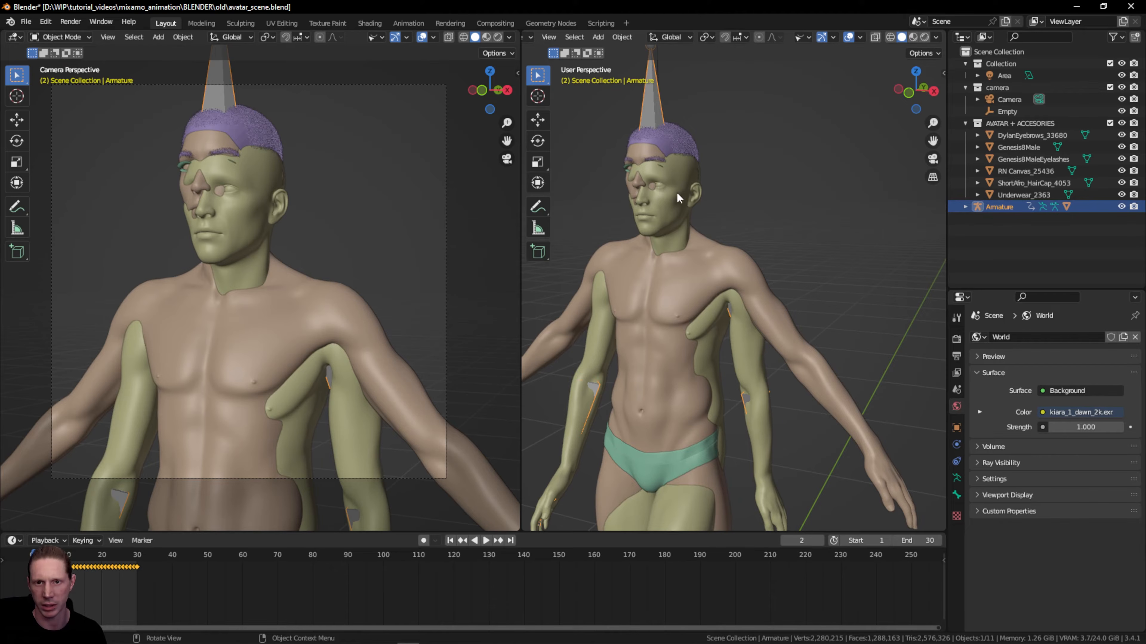
{"action": "left_click", "coordinate": [924, 37]}
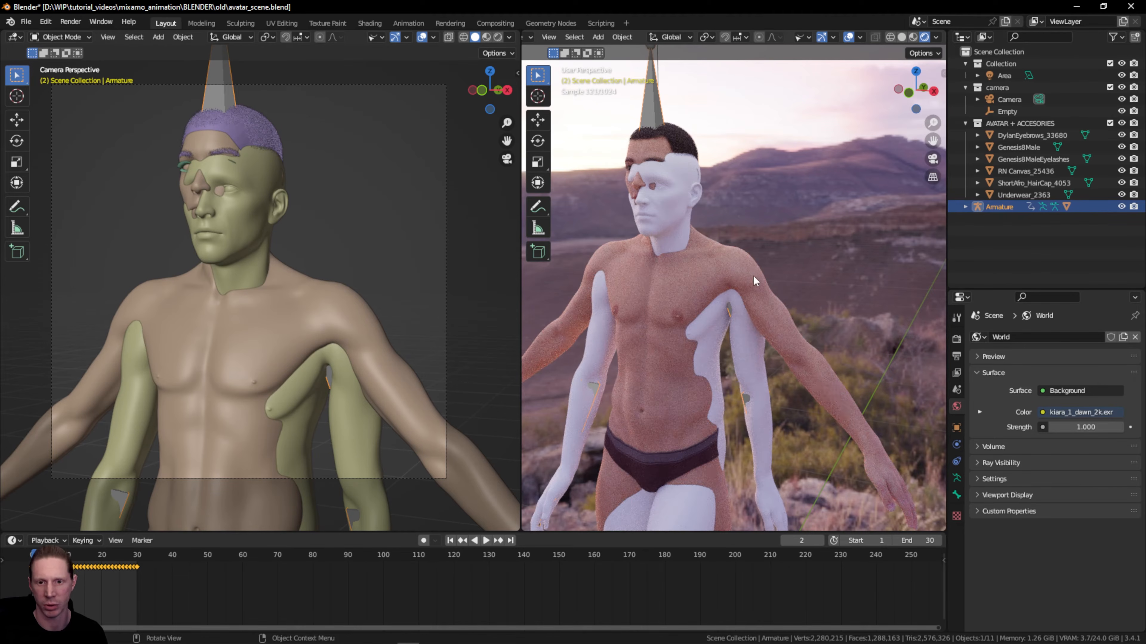
{"action": "left_click", "coordinate": [902, 38]}
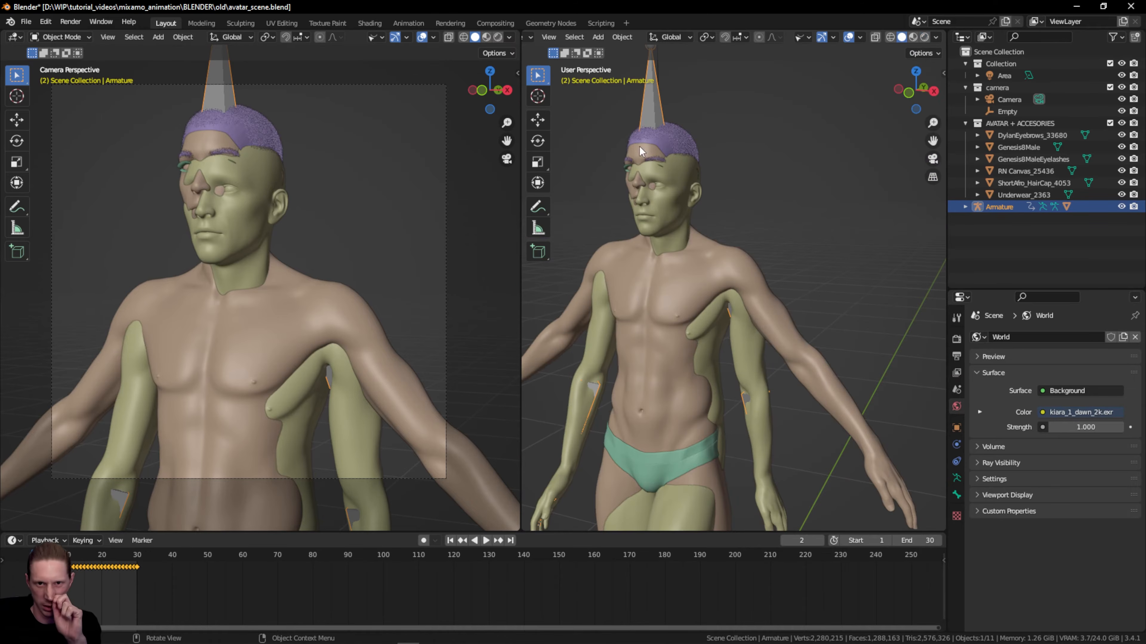
- Rename the original Genesis8Male mesh in the AVATAR + ACCESORIES collection as TEXTURED_Genesis8Male
{"action": "left_click", "coordinate": [643, 153]}
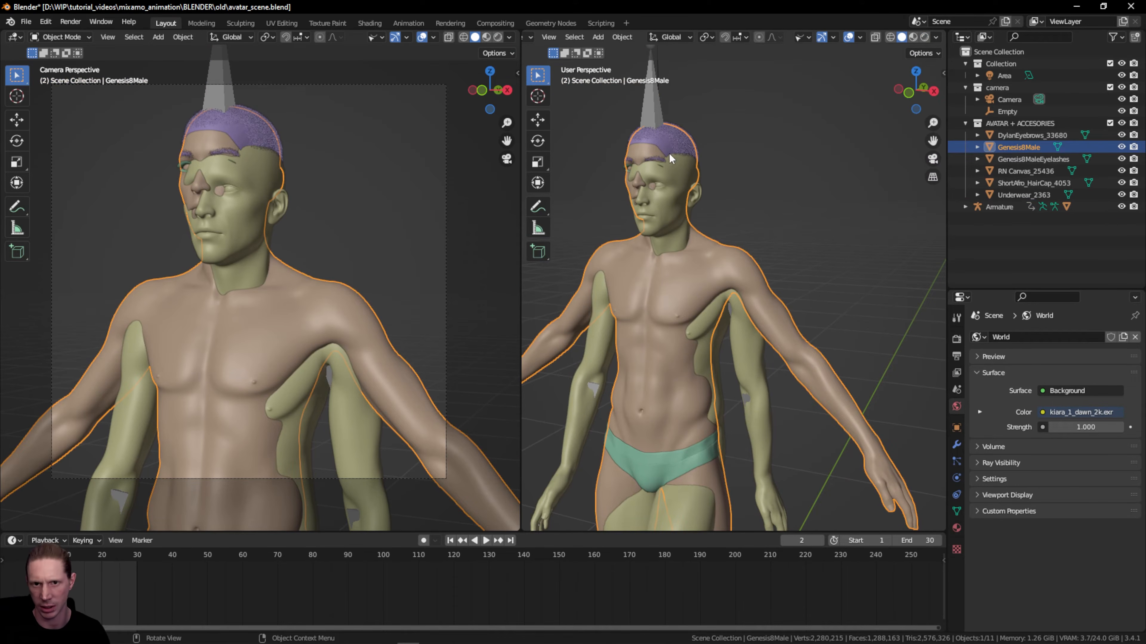
{"action": "left_click", "coordinate": [649, 152]}
{"action": "left_click", "coordinate": [1013, 147]}
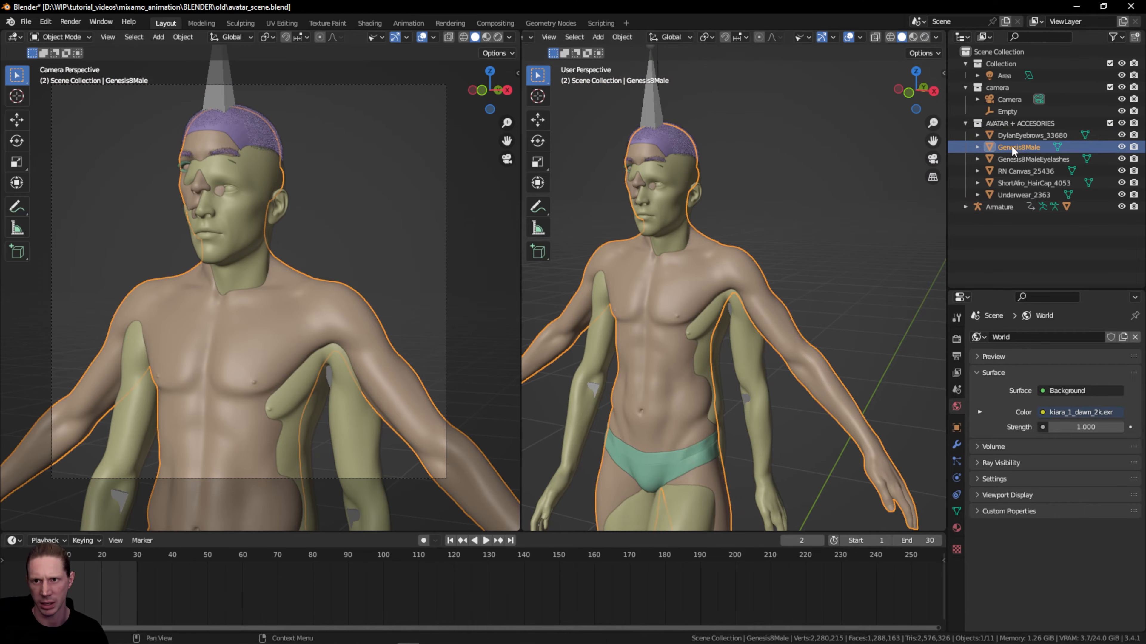
{"action": "double_click", "coordinate": [1012, 147]}
{"action": "key", "text": "Home"}
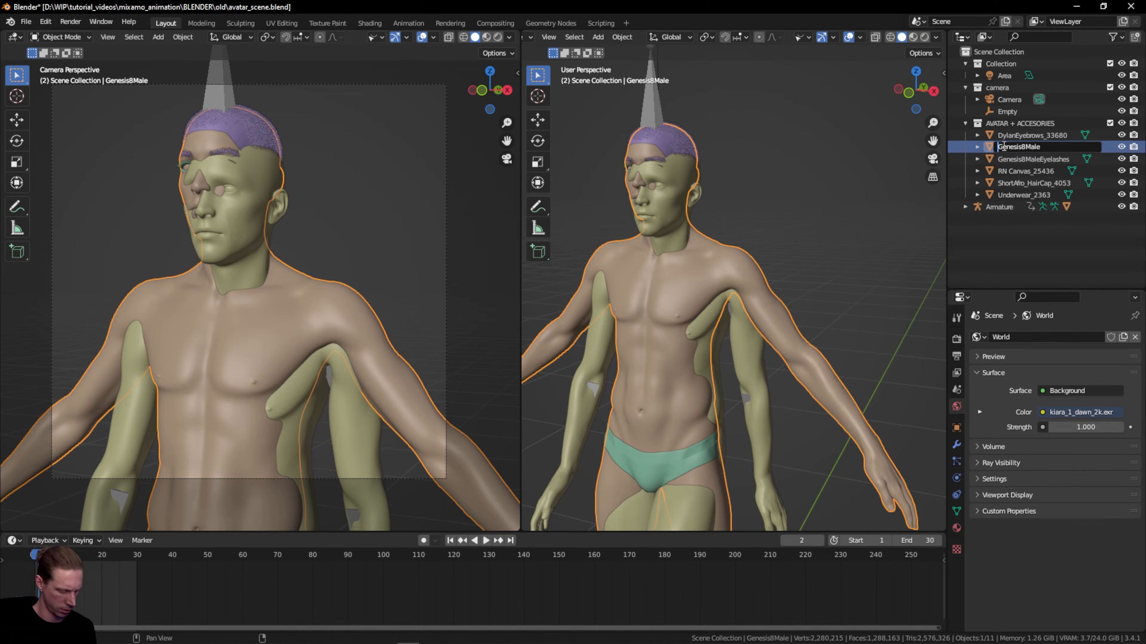
{"action": "type", "text": "TEXTURED"}
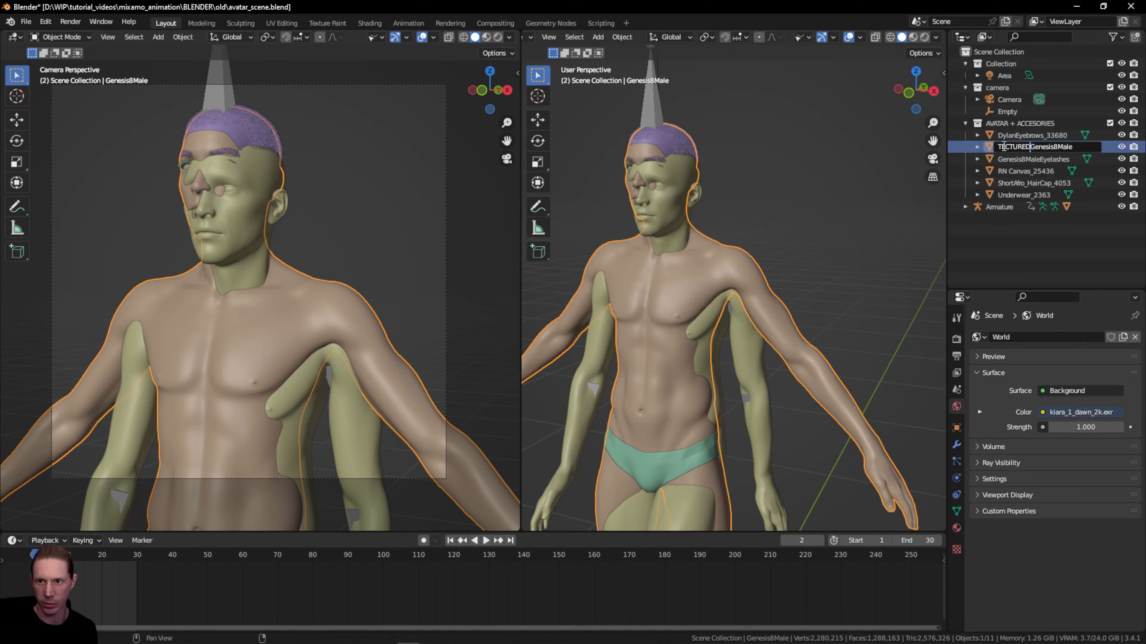
{"action": "type", "text": "_"}
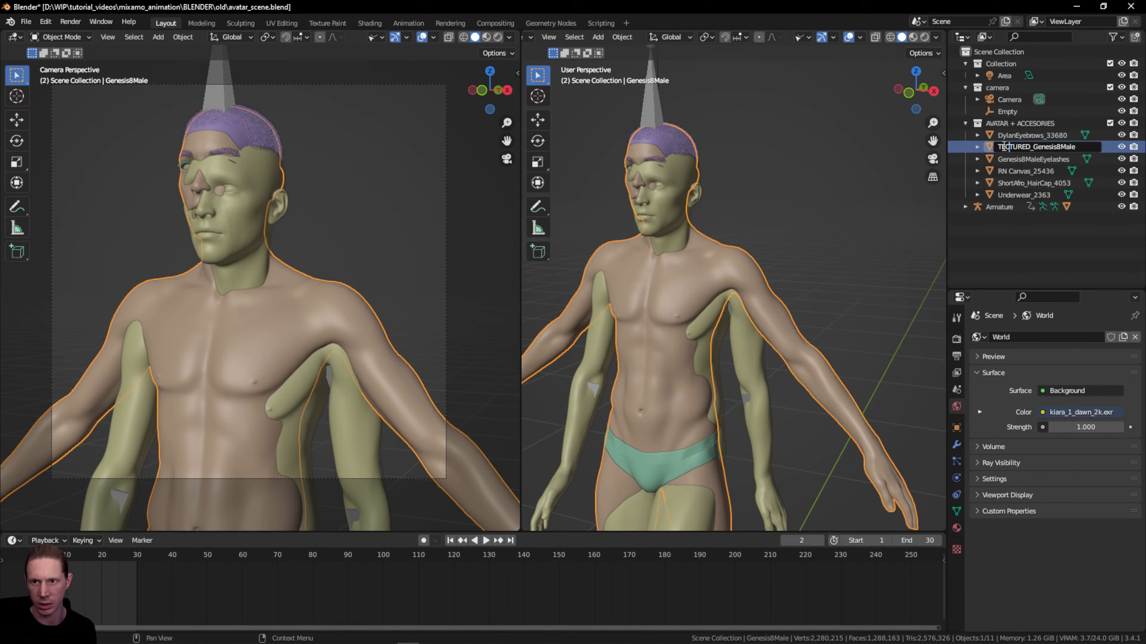
{"action": "key", "text": "Return"}
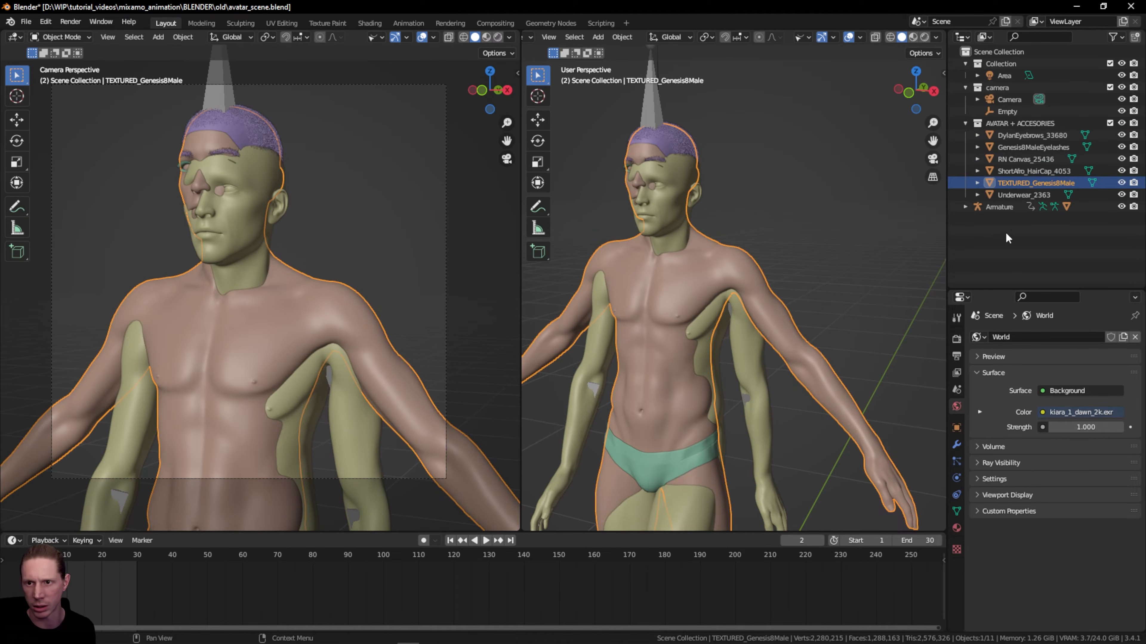
- Rename the Genesis8Male.001 mesh under the Armature as ANIMATED_AVATAR, and deselect everything
{"action": "left_click", "coordinate": [965, 207]}
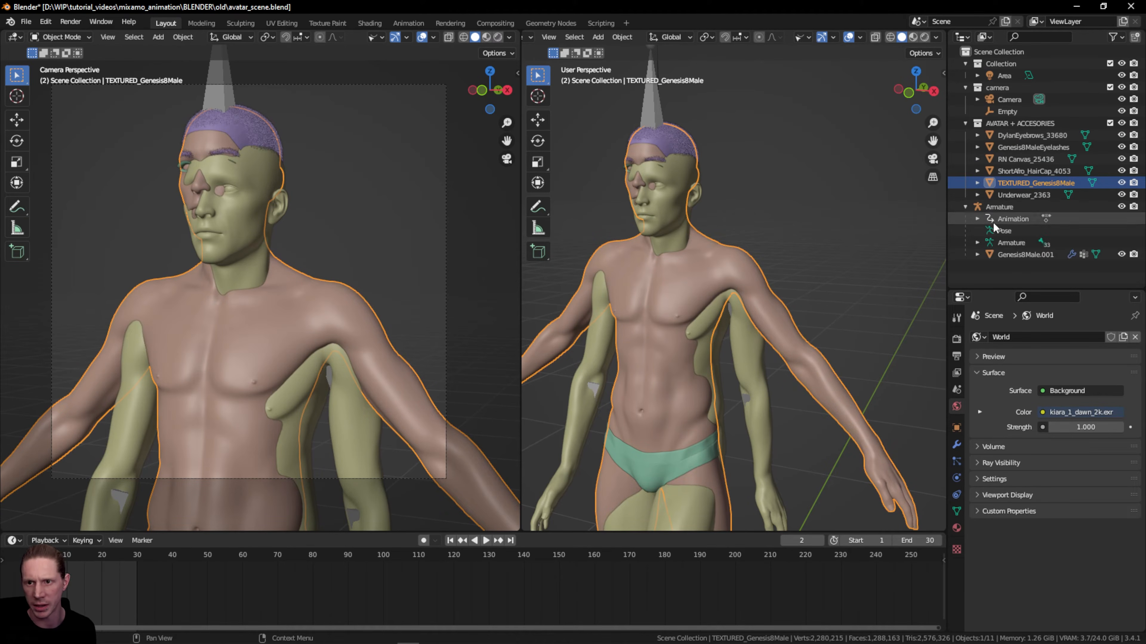
{"action": "double_click", "coordinate": [1026, 254]}
{"action": "type", "text": "ANIMATE"}
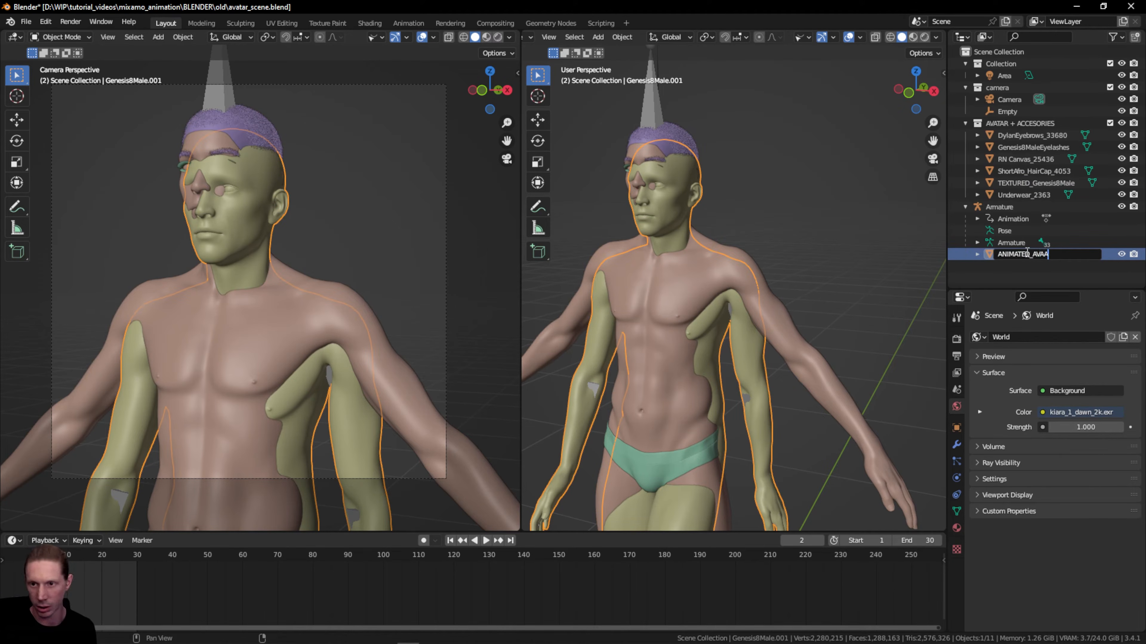
{"action": "type", "text": "D_AVATAR"}
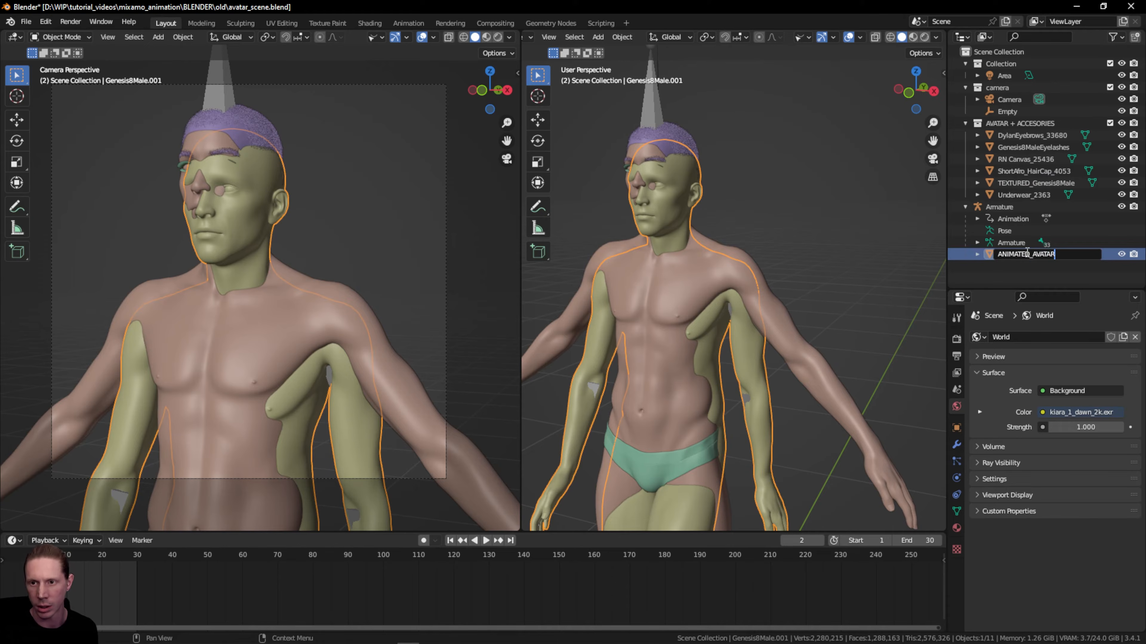
{"action": "key", "text": "Return"}
{"action": "left_click", "coordinate": [802, 183]}
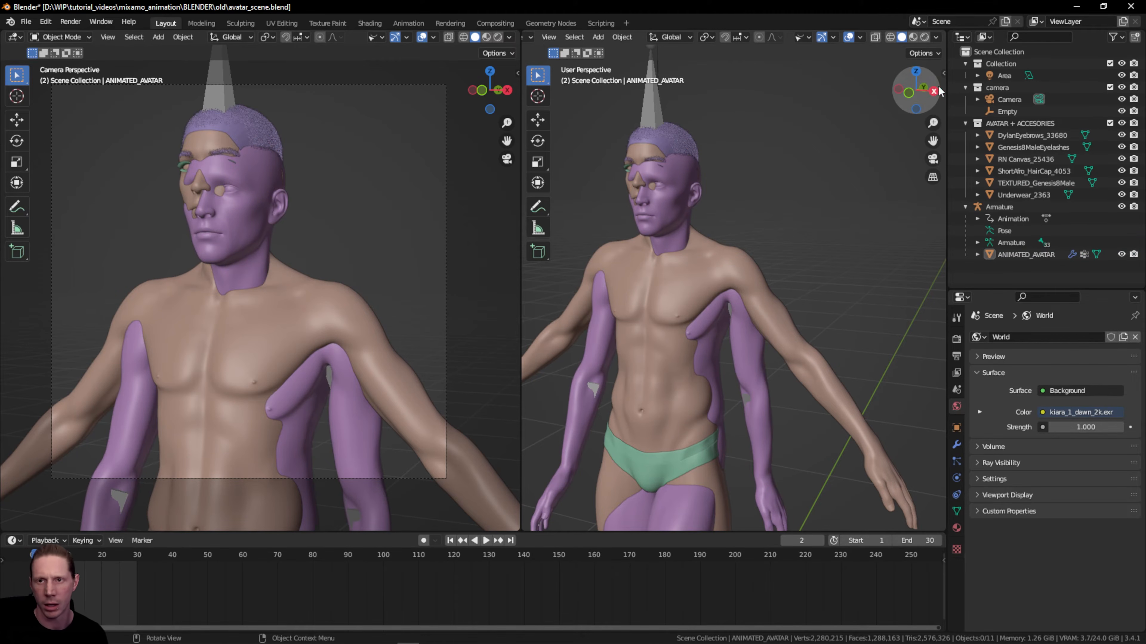
- Compare the viewport's Material colour display with the Random one, leaving the solid shading colour on Random
{"action": "scroll", "coordinate": [679, 202], "scroll_direction": "down", "scroll_amount": 2}
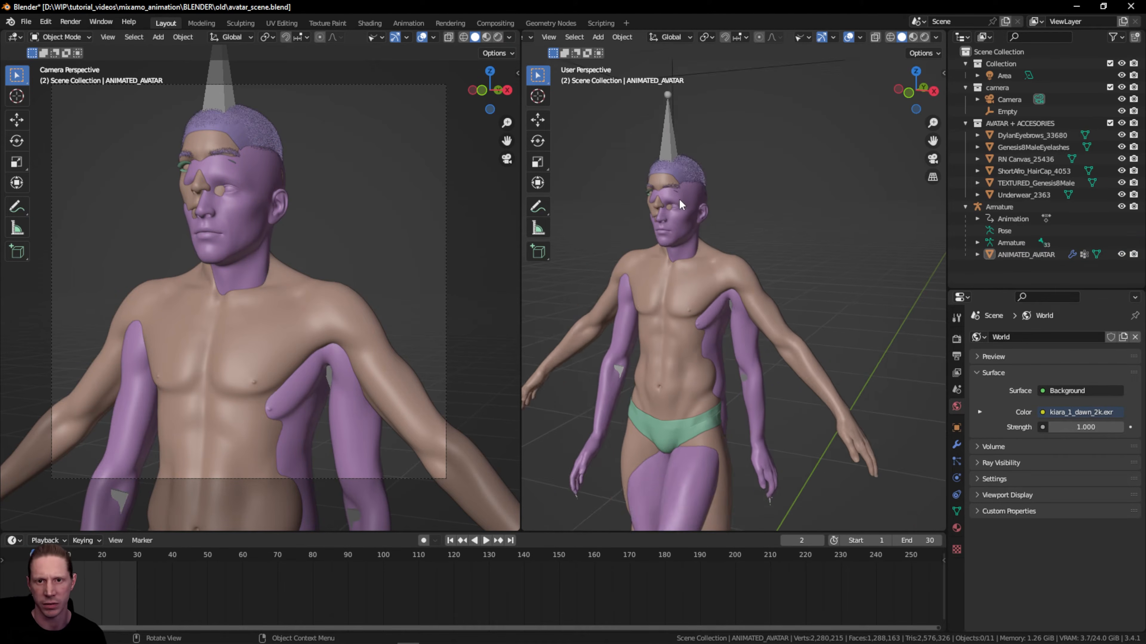
{"action": "scroll", "coordinate": [682, 202], "scroll_direction": "up", "scroll_amount": 2}
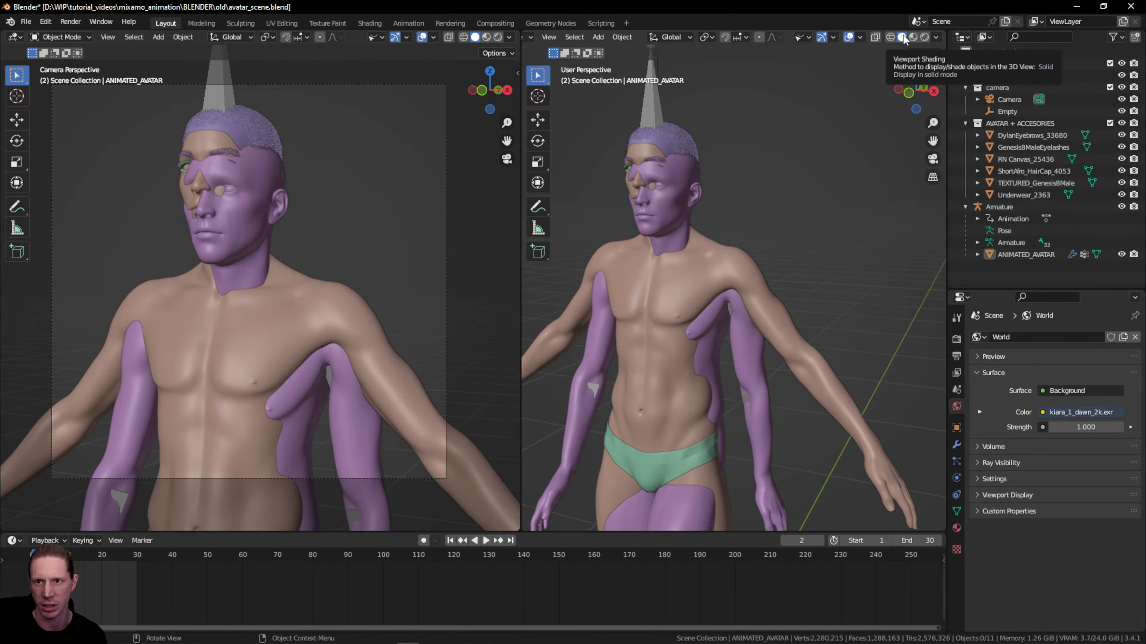
{"action": "left_click", "coordinate": [934, 39]}
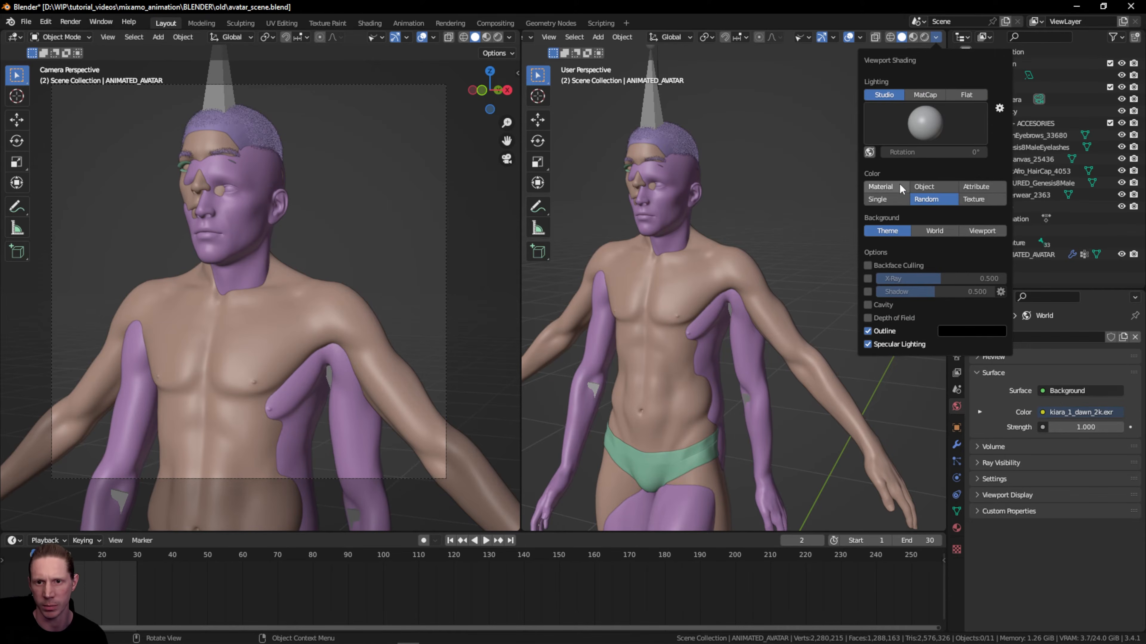
{"action": "left_click", "coordinate": [880, 187]}
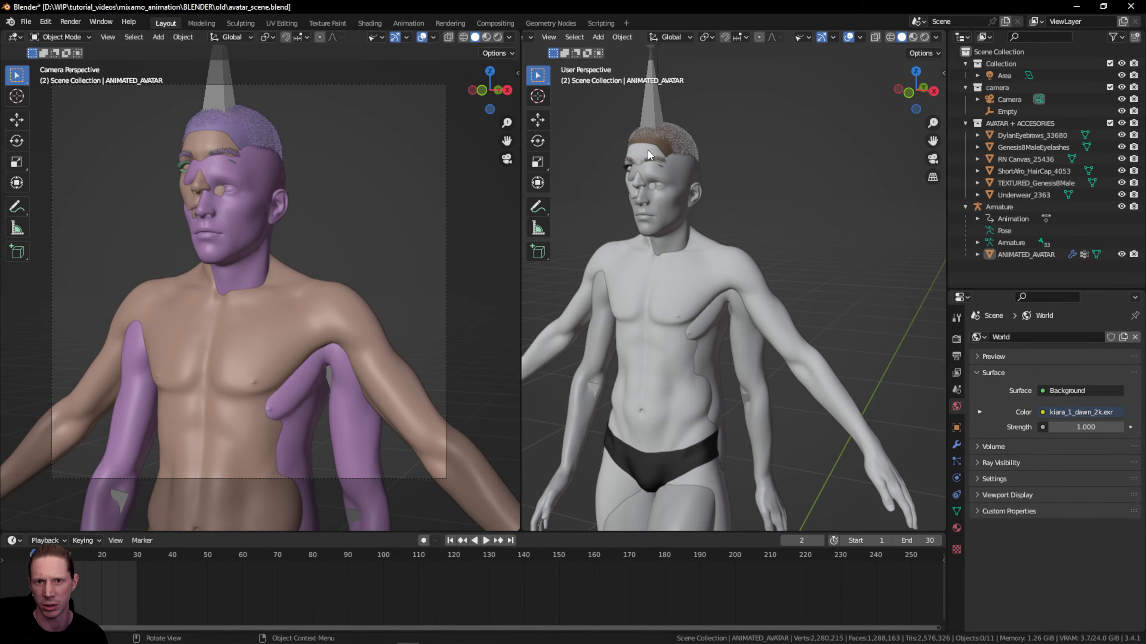
{"action": "left_click", "coordinate": [937, 37]}
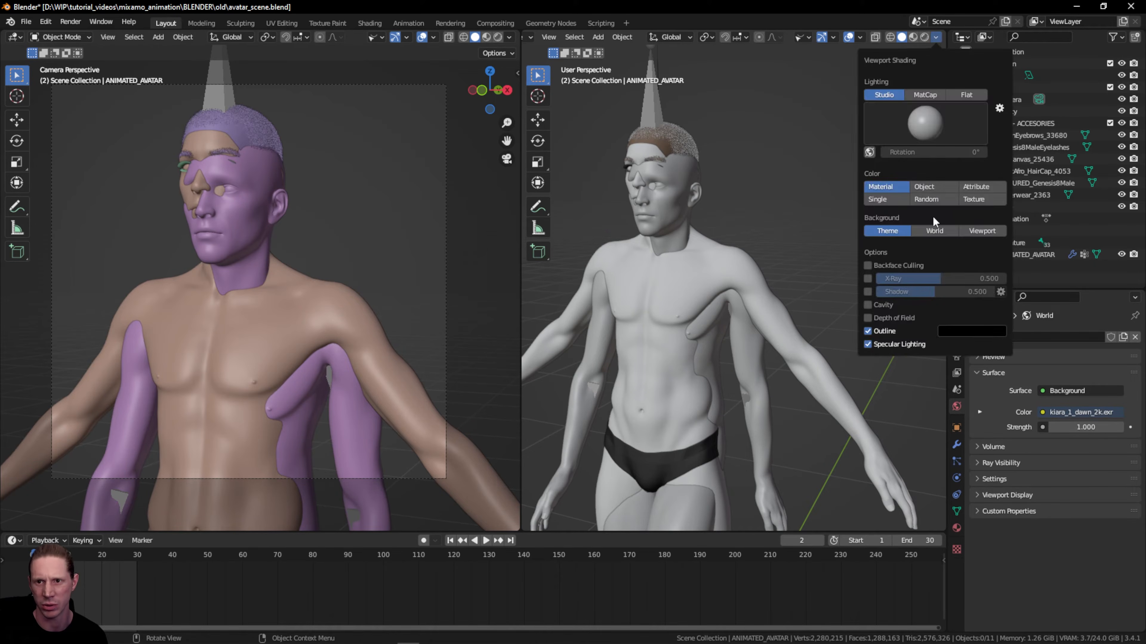
{"action": "left_click", "coordinate": [929, 199]}
- Examine both avatars at full length and then their overlapping upper bodies from the front
{"action": "scroll", "coordinate": [788, 184], "scroll_direction": "down", "scroll_amount": 3}
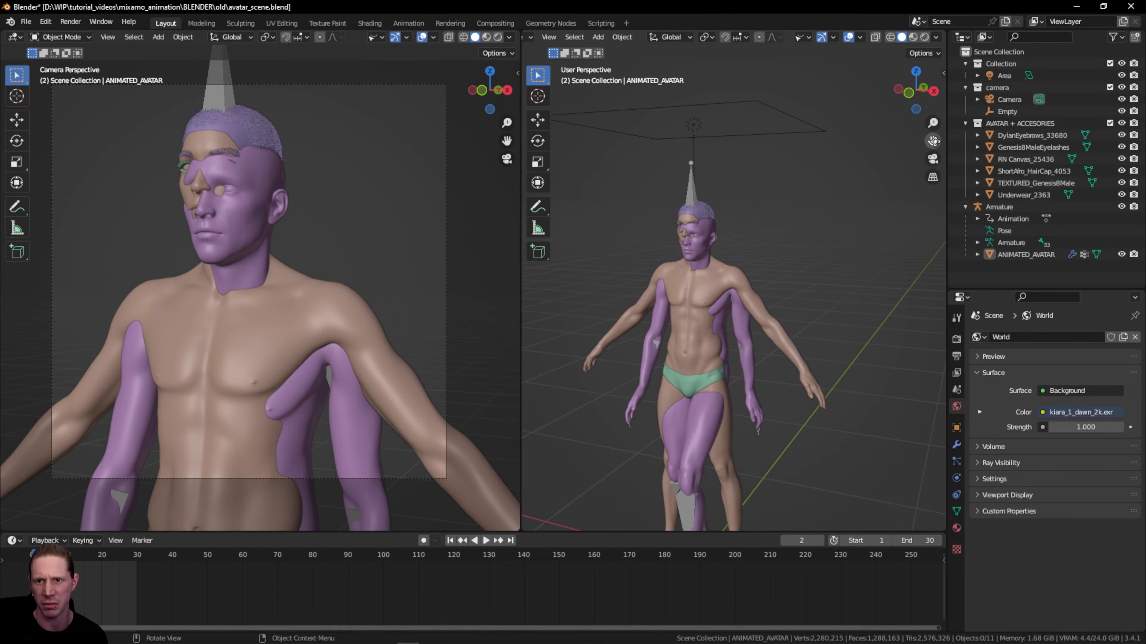
{"action": "left_click_drag", "start_coordinate": [934, 141], "coordinate": [709, 398]}
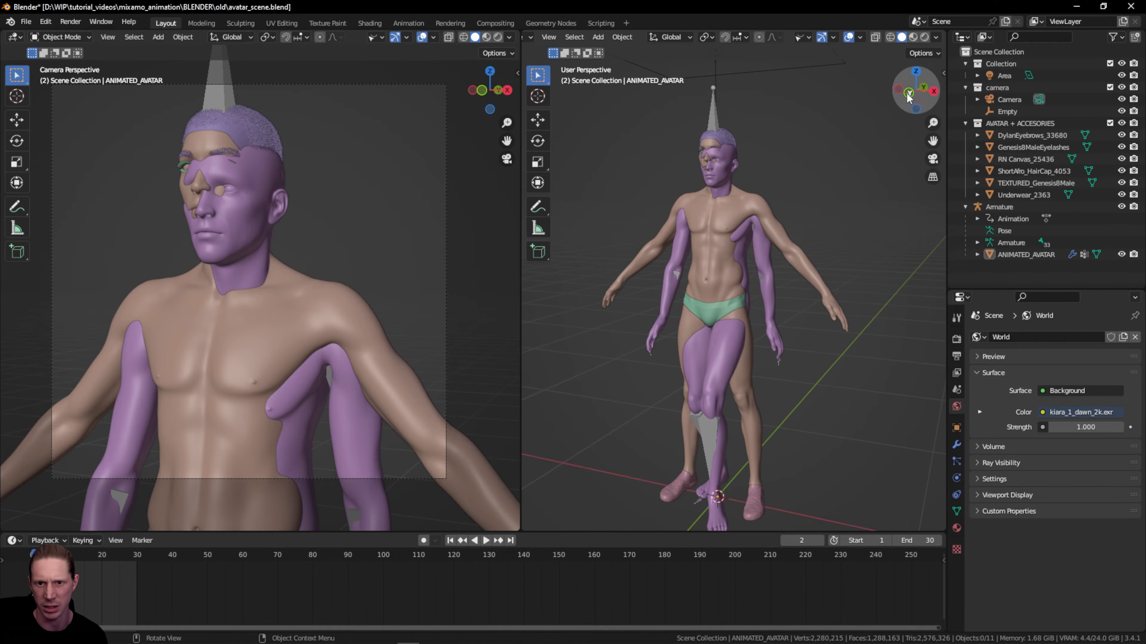
{"action": "left_click_drag", "start_coordinate": [909, 97], "coordinate": [918, 96]}
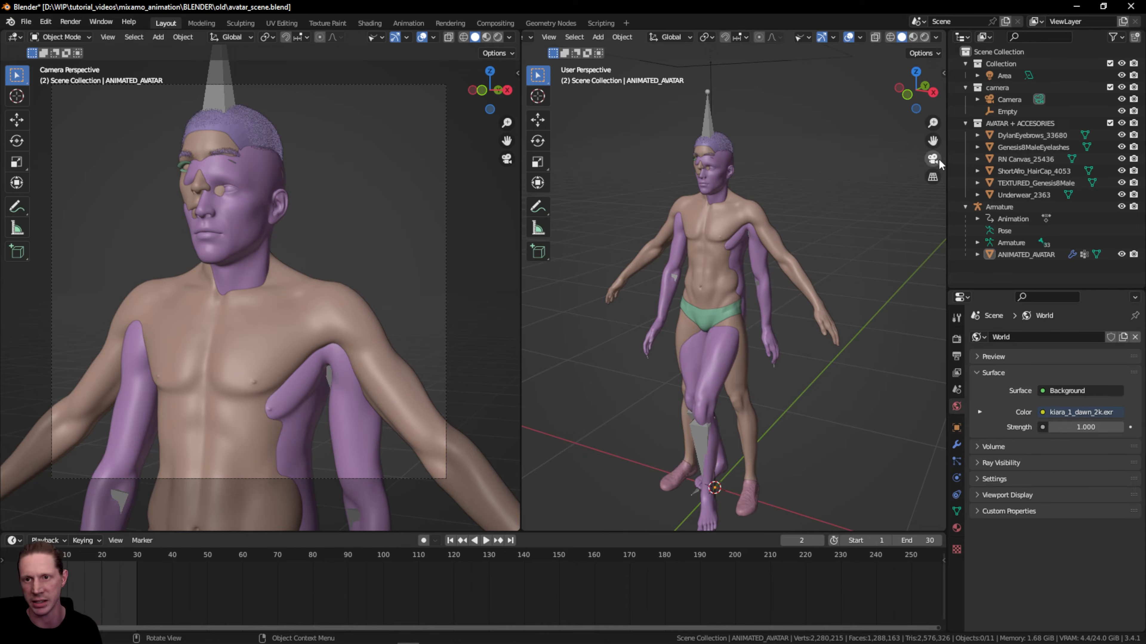
{"action": "left_click_drag", "start_coordinate": [934, 143], "coordinate": [927, 158]}
{"action": "scroll", "coordinate": [914, 149], "scroll_direction": "up", "scroll_amount": 3}
{"action": "left_click_drag", "start_coordinate": [915, 99], "coordinate": [924, 94]}
{"action": "left_click_drag", "start_coordinate": [932, 141], "coordinate": [942, 146]}
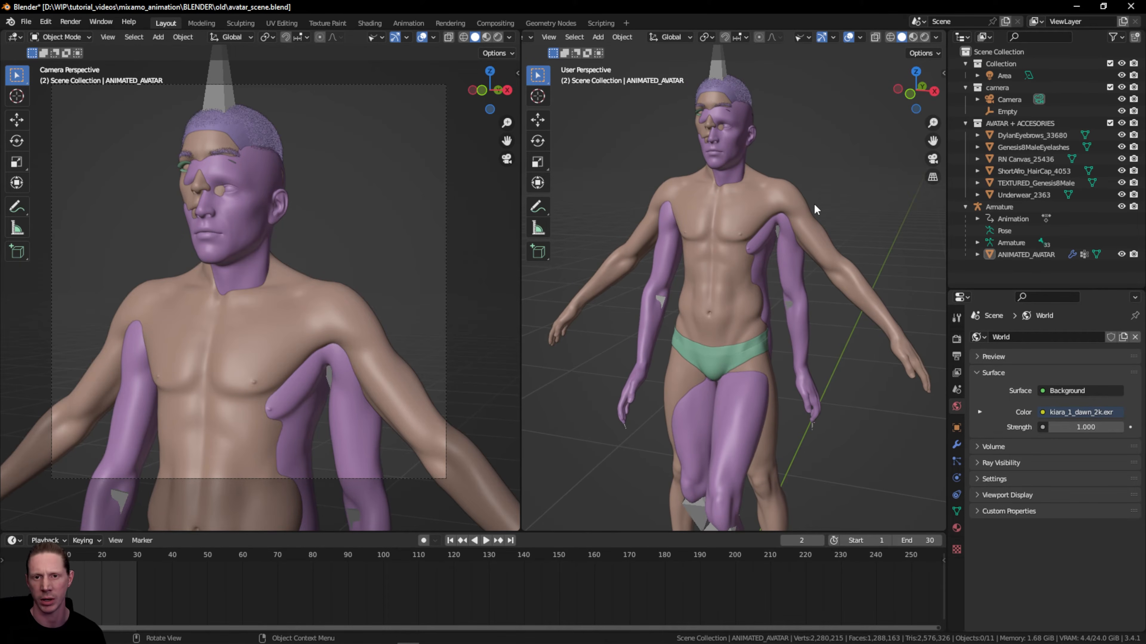
- Try moving the Armature aside to separate the animated avatar from the textured one, and cancel the move
{"action": "left_click", "coordinate": [719, 68]}
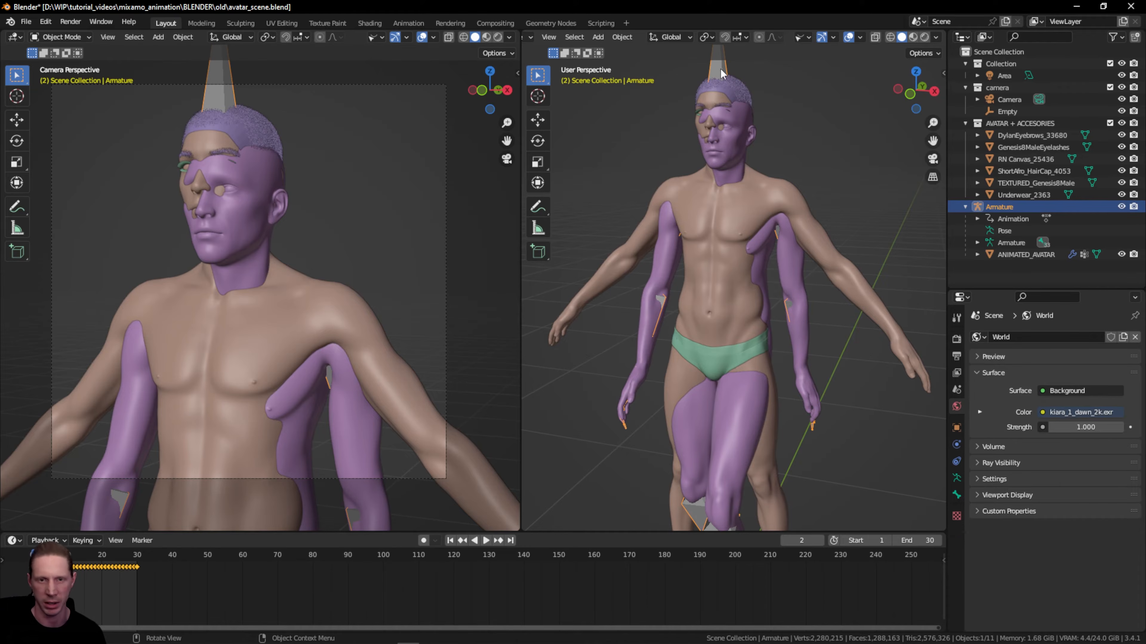
{"action": "key", "text": "g"}
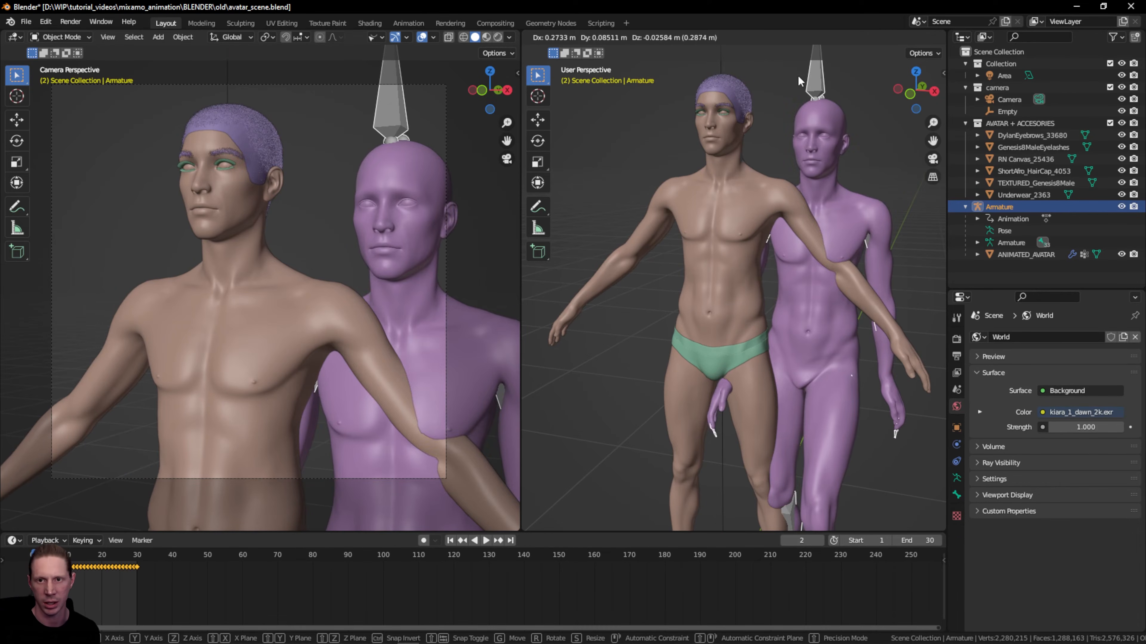
{"action": "key", "text": "Escape"}
- Select the textured avatar, switch the selection to ANIMATED_AVATAR, and check its material slots
{"action": "left_click", "coordinate": [791, 195]}
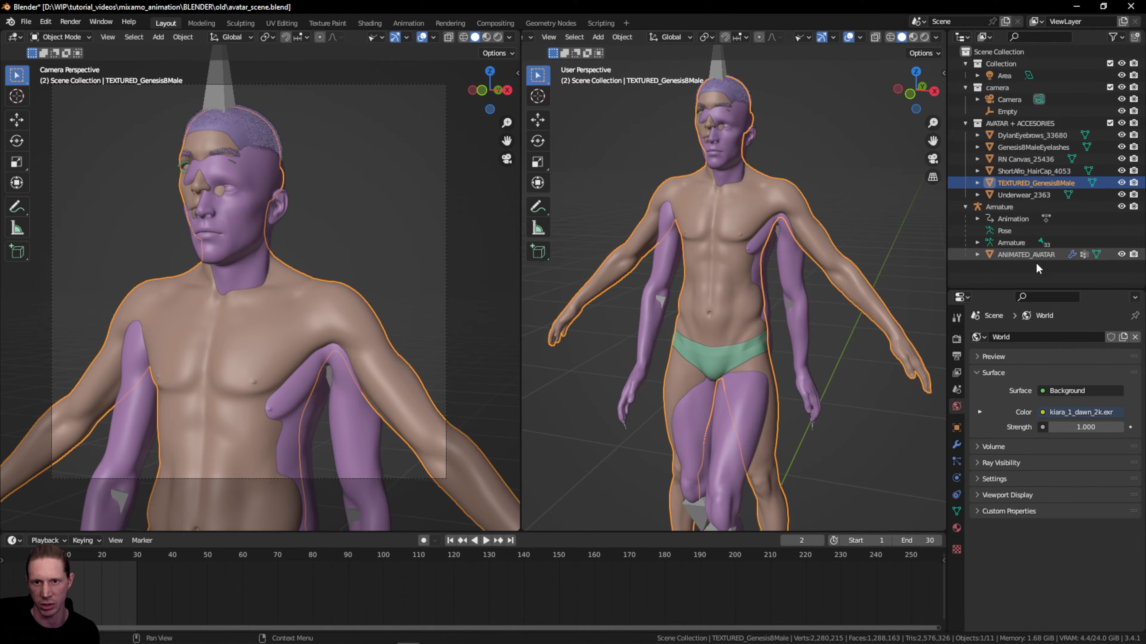
{"action": "left_click", "coordinate": [744, 159]}
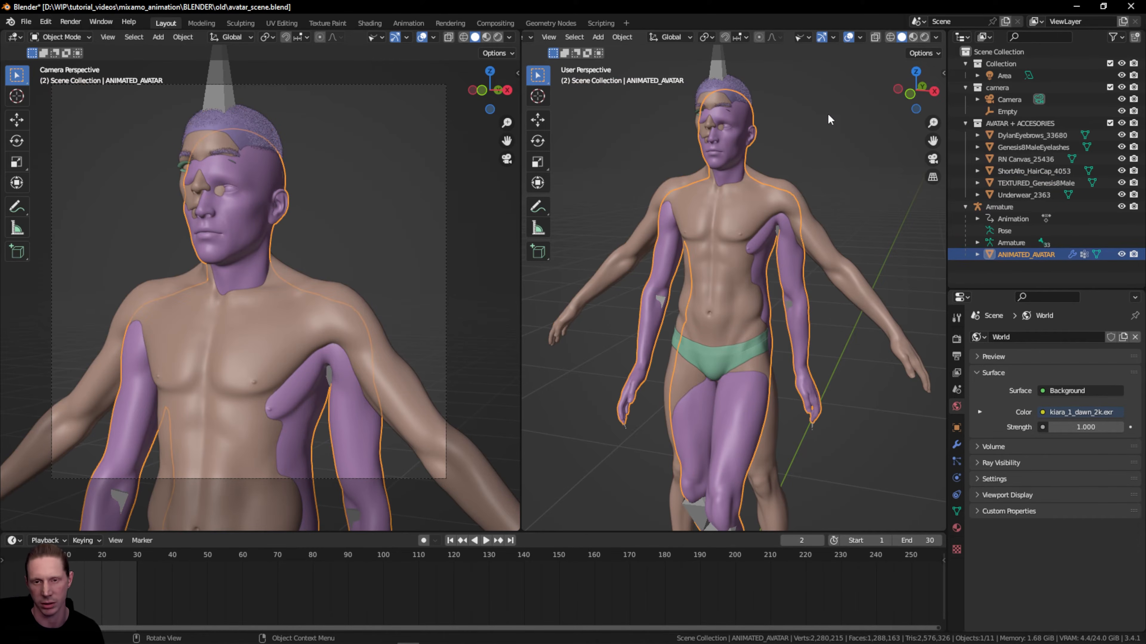
{"action": "left_click", "coordinate": [911, 97]}
{"action": "left_click_drag", "start_coordinate": [916, 93], "coordinate": [897, 100]}
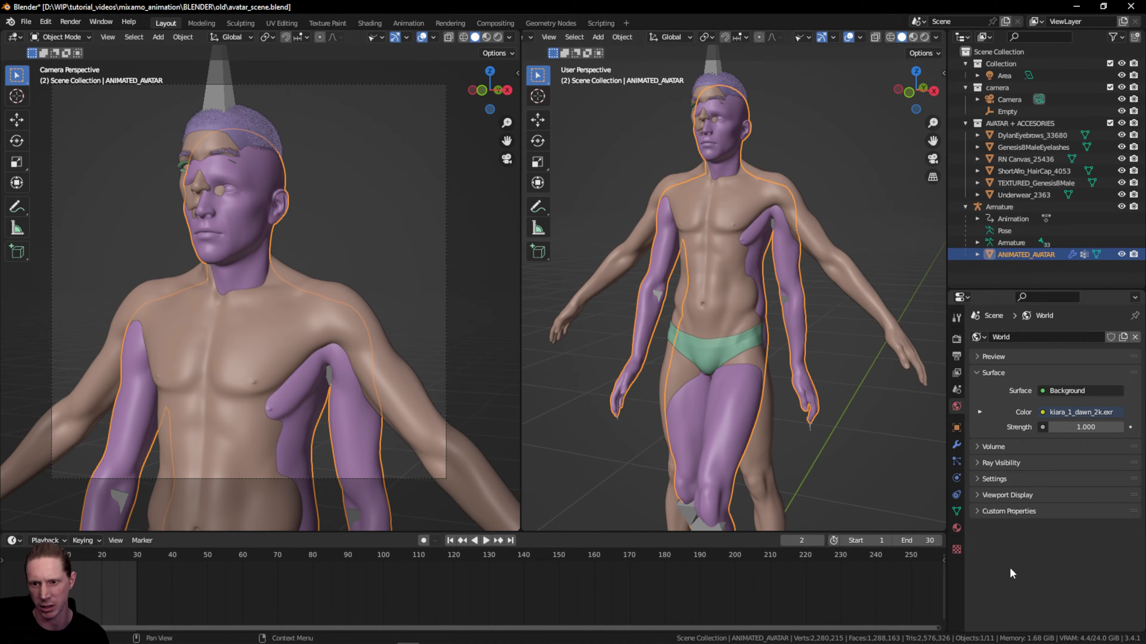
{"action": "left_click", "coordinate": [956, 528]}
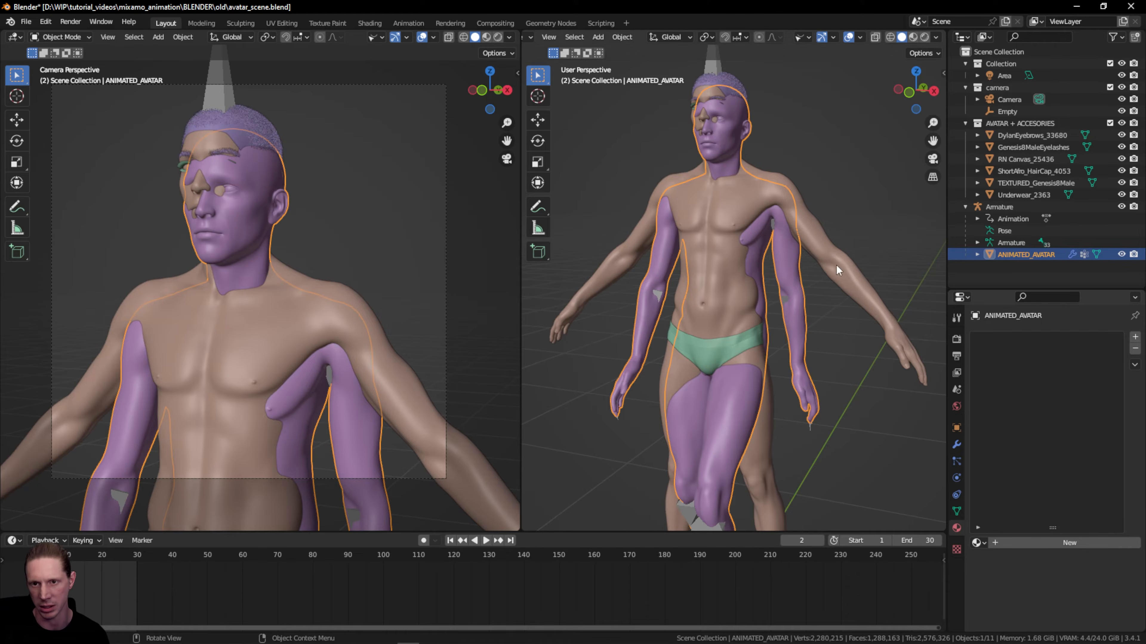
- Show ANIMATED_AVATAR's vertex groups and enlarge the list to examine its mixamorig groups
{"action": "left_click_drag", "start_coordinate": [947, 507], "coordinate": [950, 508]}
{"action": "left_click", "coordinate": [959, 512]}
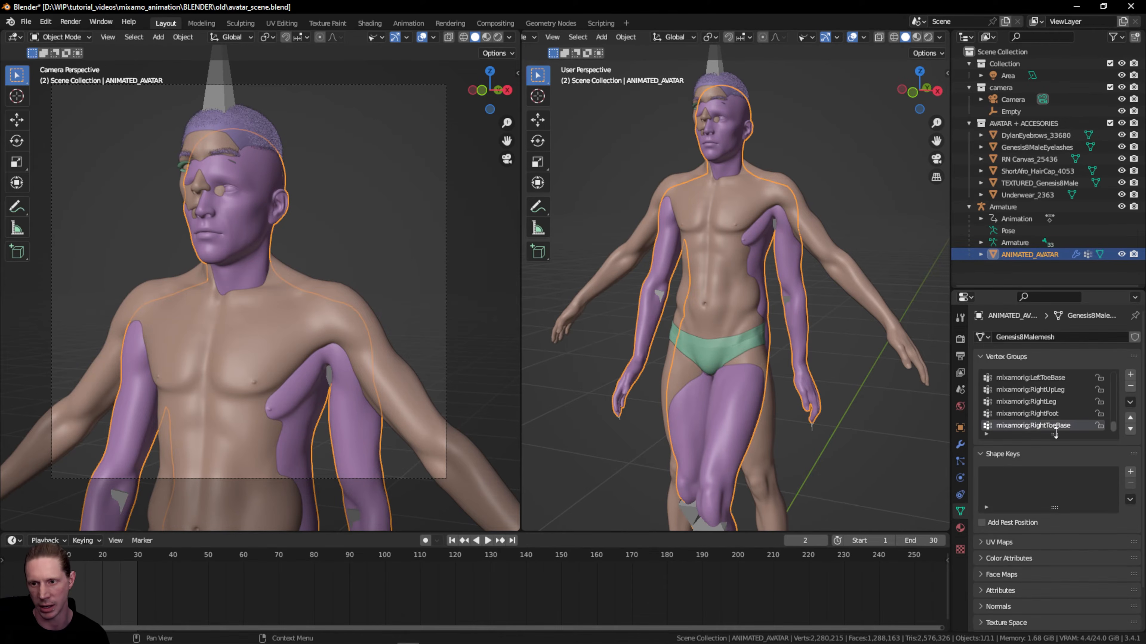
{"action": "left_click_drag", "start_coordinate": [1054, 440], "coordinate": [1065, 529]}
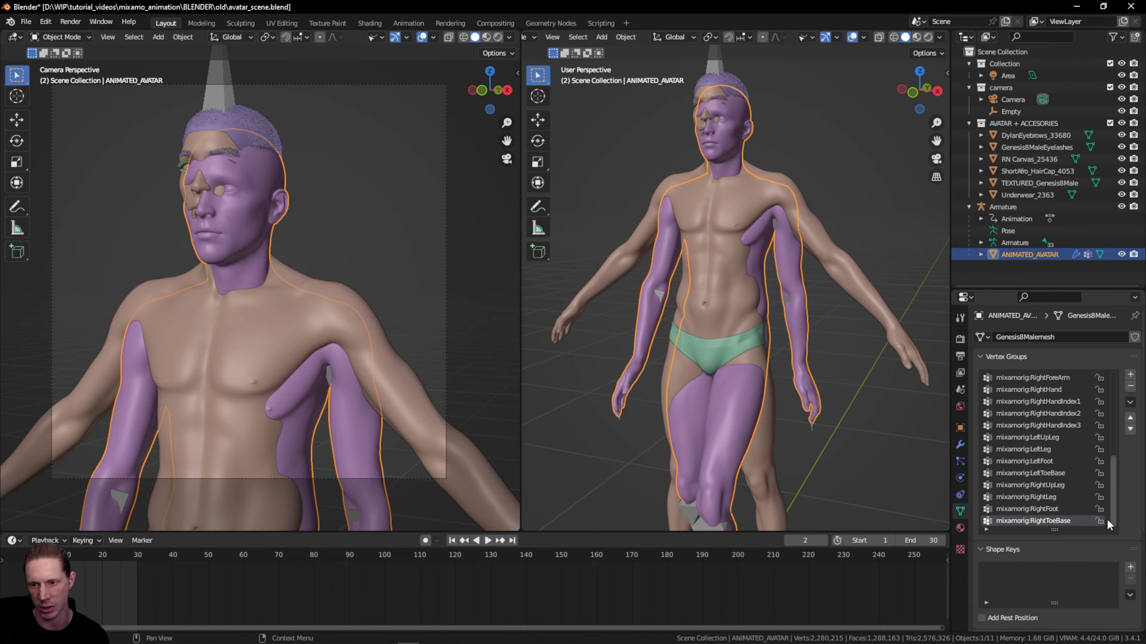
{"action": "mouse_move", "coordinate": [1114, 489]}
{"action": "left_mouse_down"}
{"action": "mouse_move", "coordinate": [1111, 373]}
{"action": "mouse_move", "coordinate": [1121, 507]}
{"action": "left_mouse_up"}
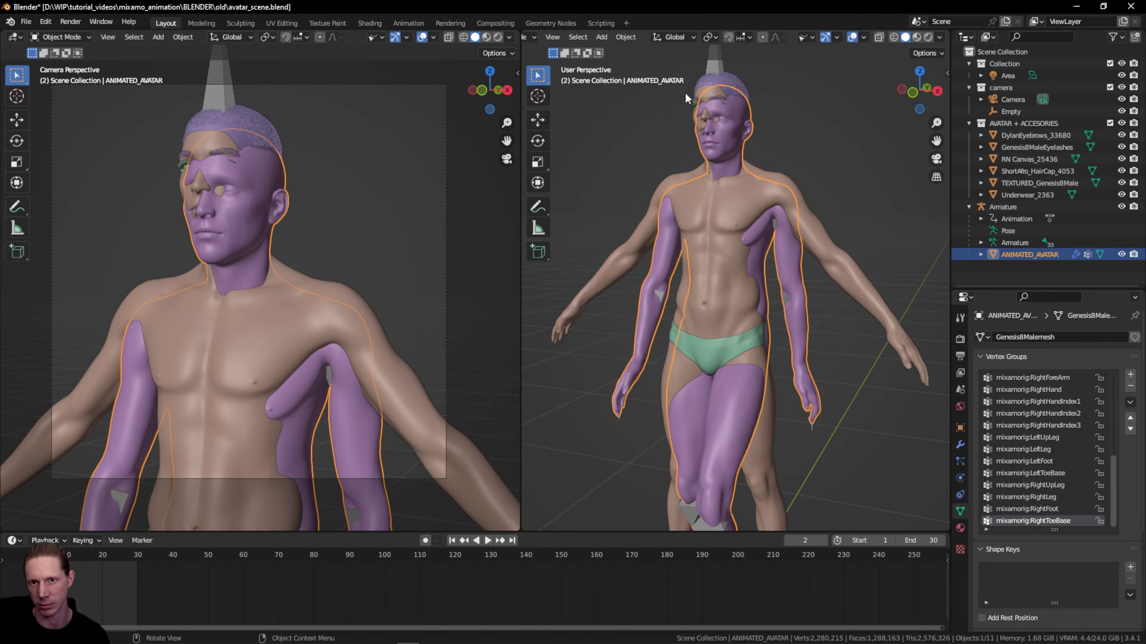
- Check TEXTURED_Genesis8Male's vertex groups and material slots, and select the Armature
{"action": "left_click", "coordinate": [820, 234]}
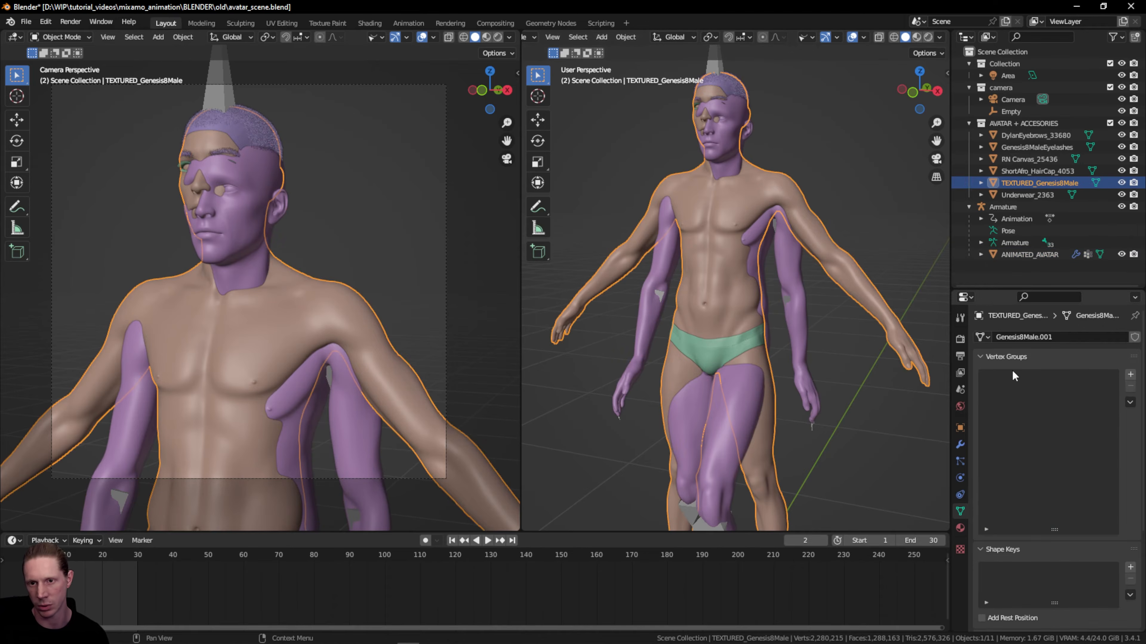
{"action": "left_click", "coordinate": [960, 528]}
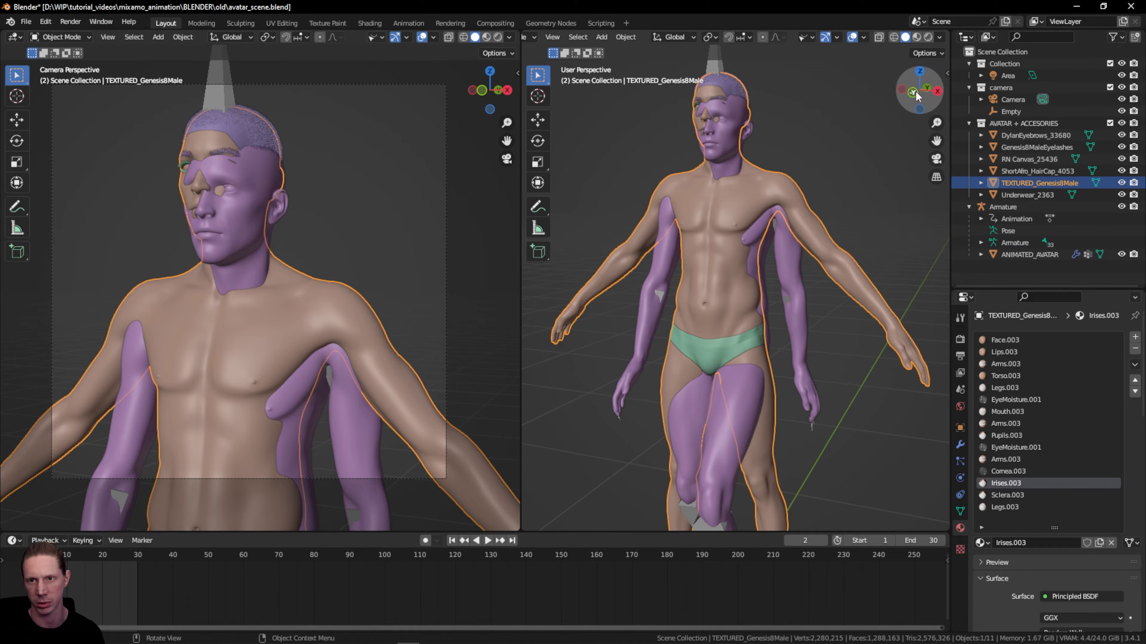
{"action": "left_click_drag", "start_coordinate": [915, 95], "coordinate": [889, 118]}
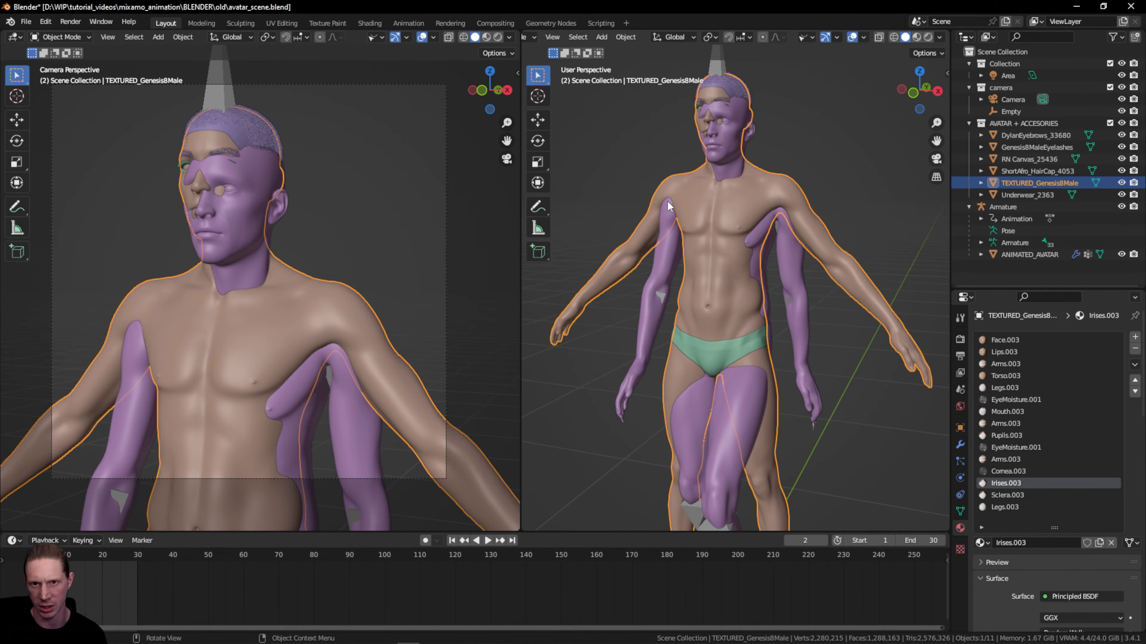
{"action": "left_click", "coordinate": [719, 71]}
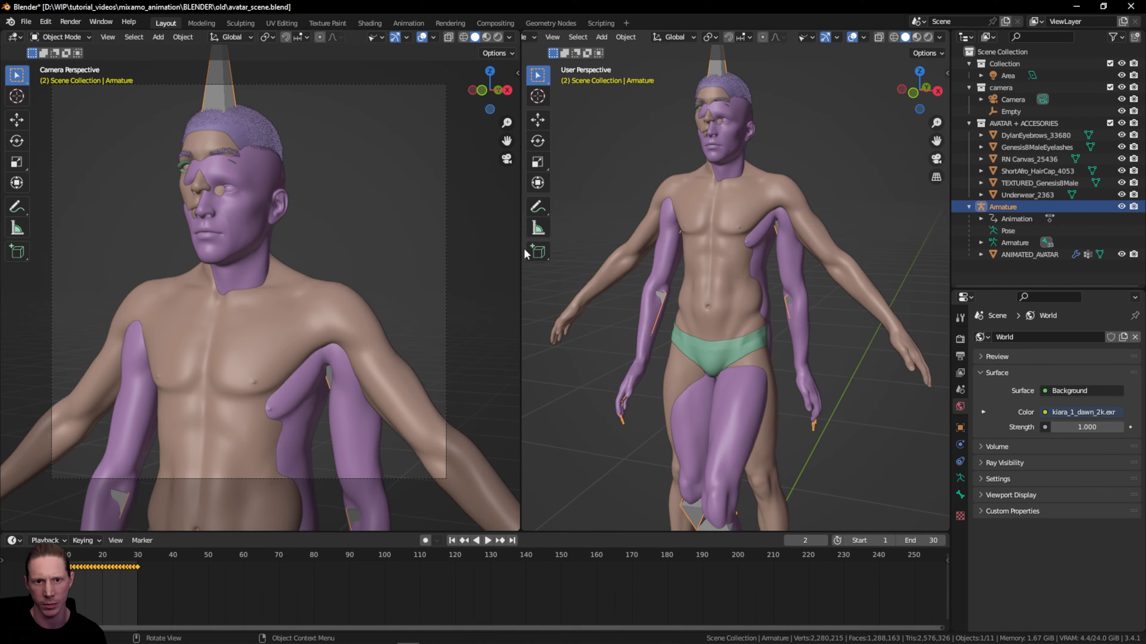
- Widen the main viewport, view the avatars from the front, and switch the Armature's skeleton to Rest Position
{"action": "left_click_drag", "start_coordinate": [525, 254], "coordinate": [234, 230]}
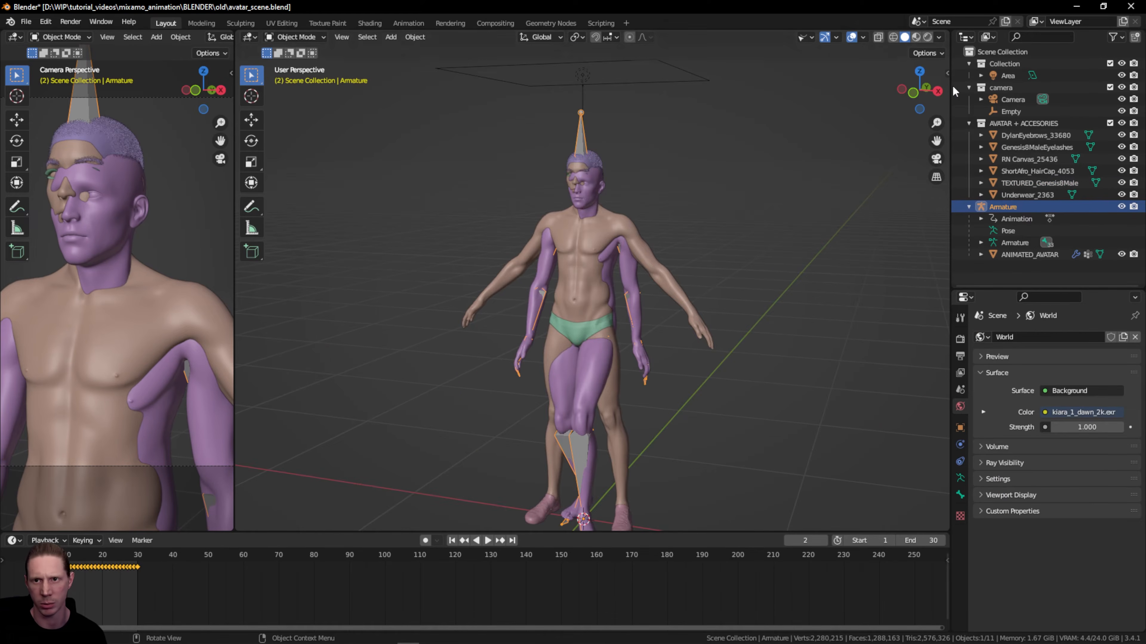
{"action": "left_click", "coordinate": [913, 93]}
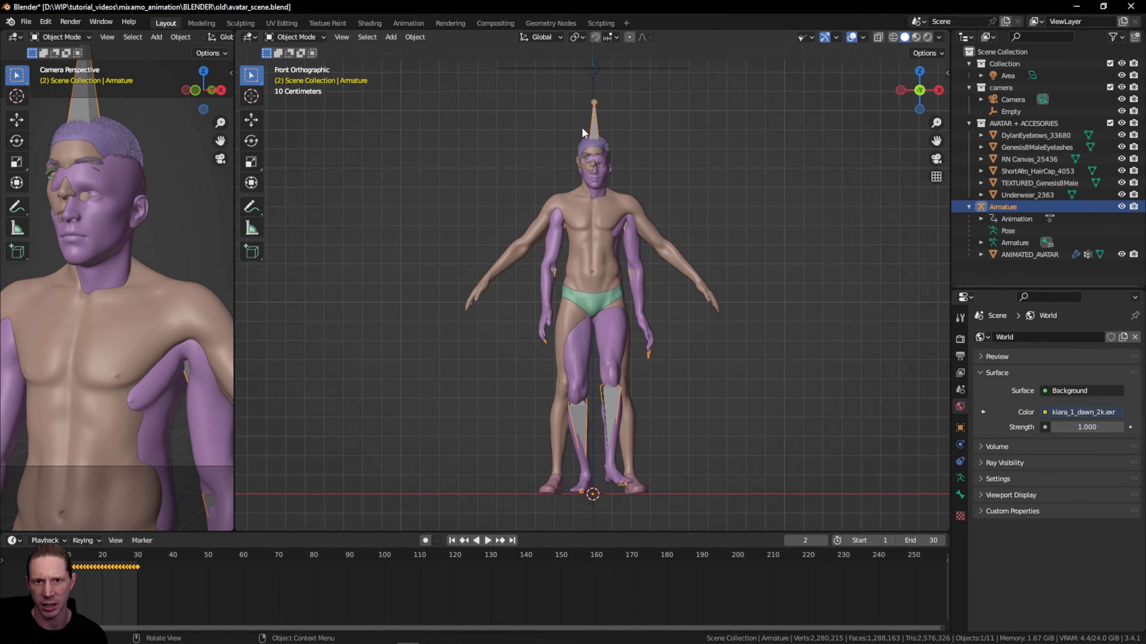
{"action": "left_click", "coordinate": [960, 478]}
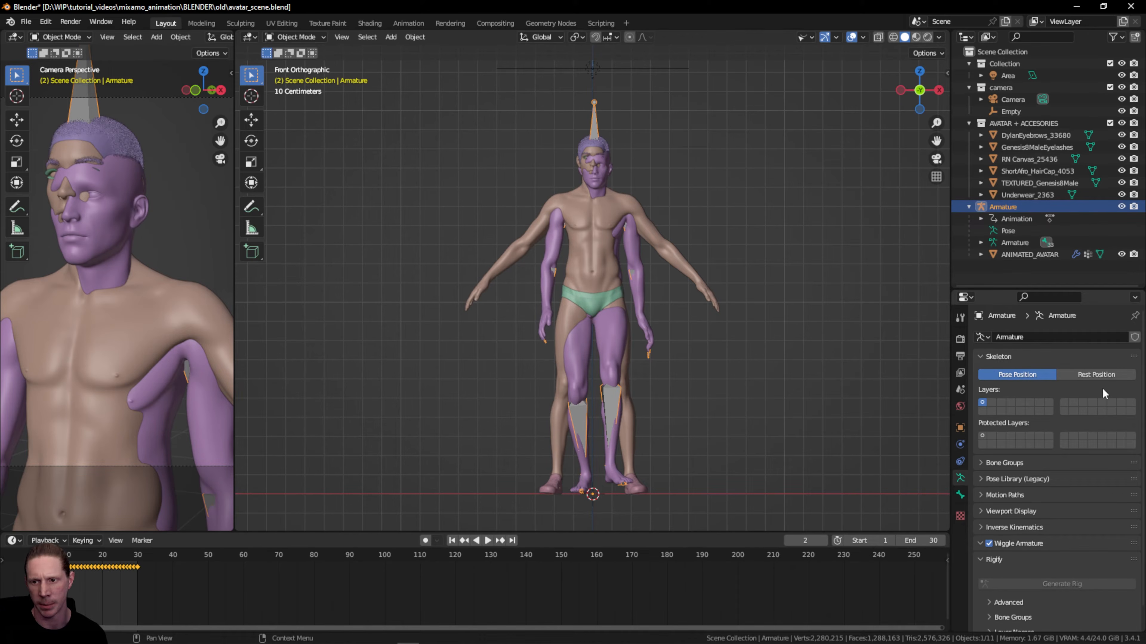
{"action": "left_click", "coordinate": [1087, 375]}
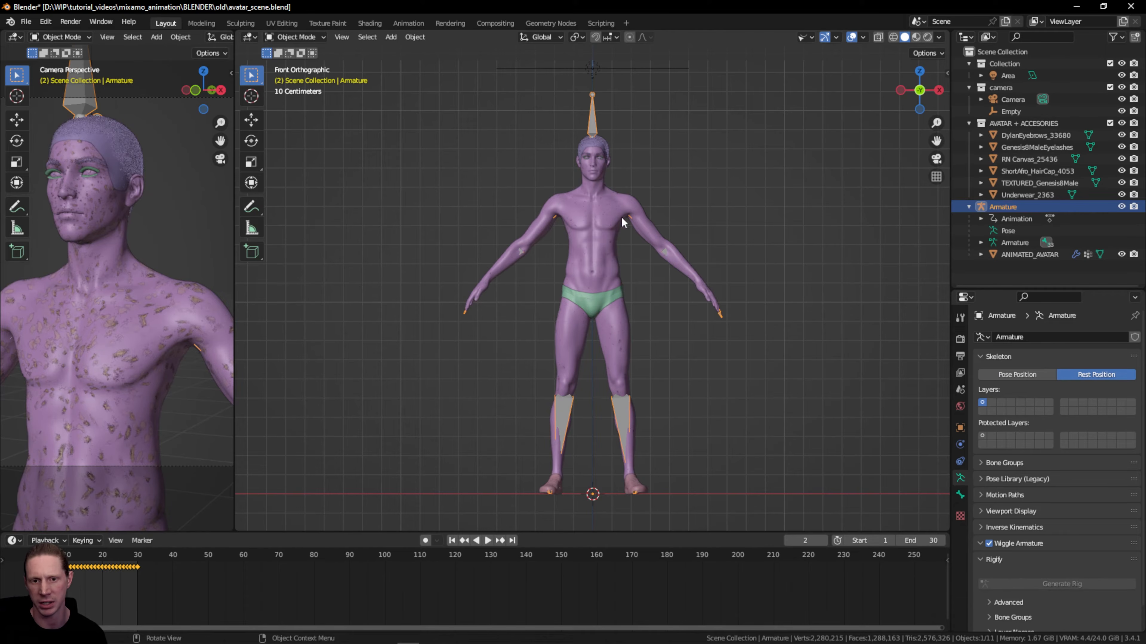
{"action": "left_click_drag", "start_coordinate": [920, 92], "coordinate": [694, 166]}
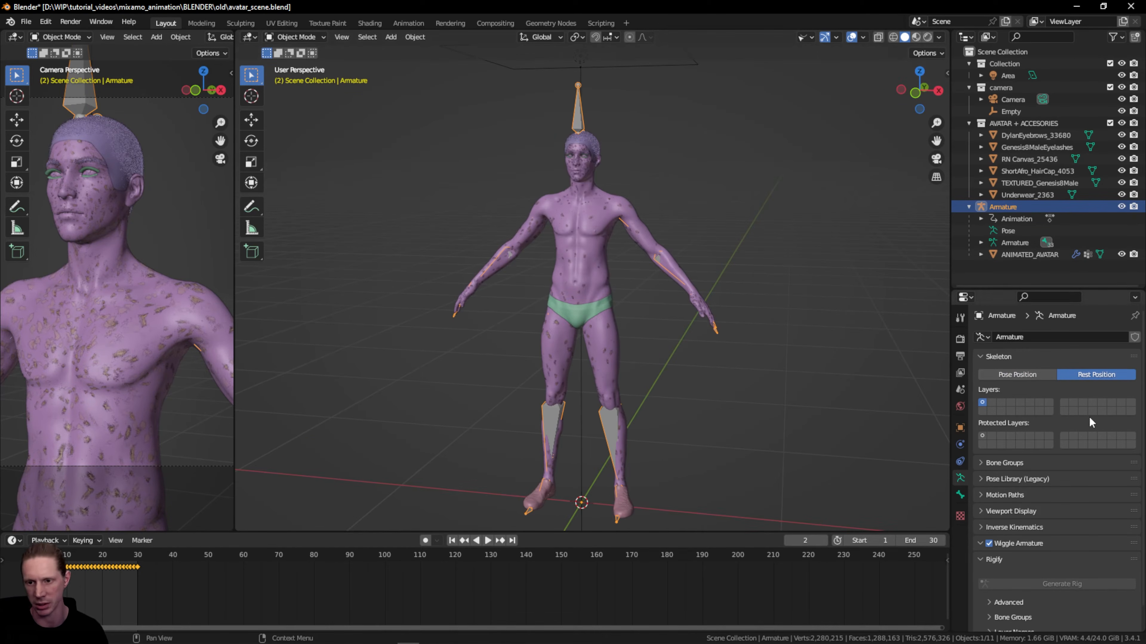
- Display the Armature's bones as Stick and enable In Front so they draw over the avatar mesh
{"action": "scroll", "coordinate": [1045, 451], "scroll_direction": "down", "scroll_amount": 1}
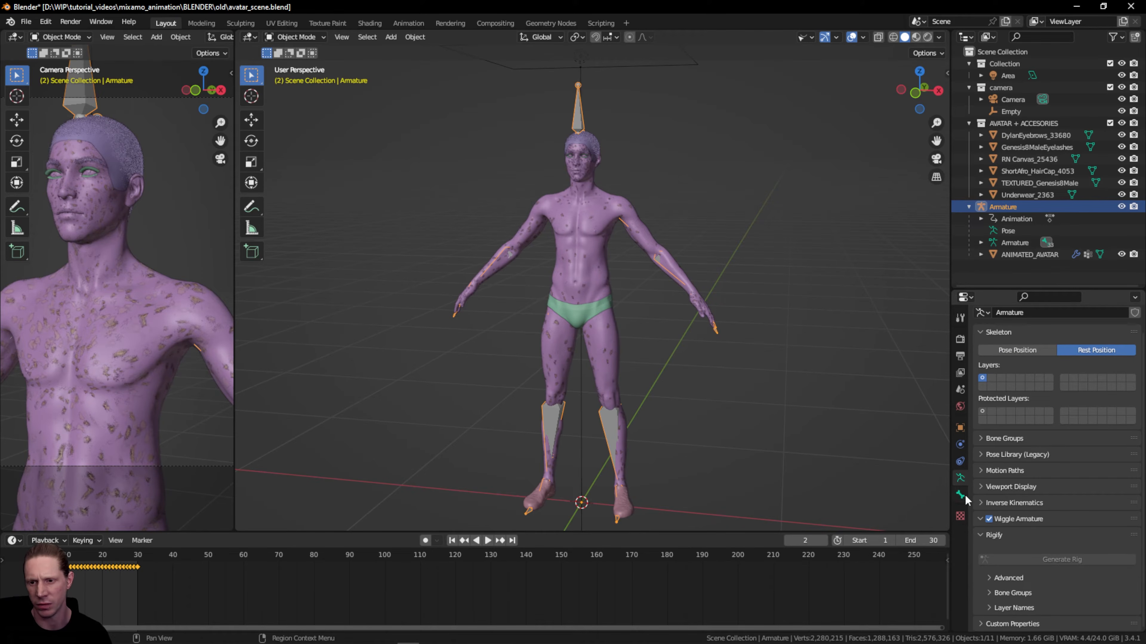
{"action": "left_click", "coordinate": [980, 487]}
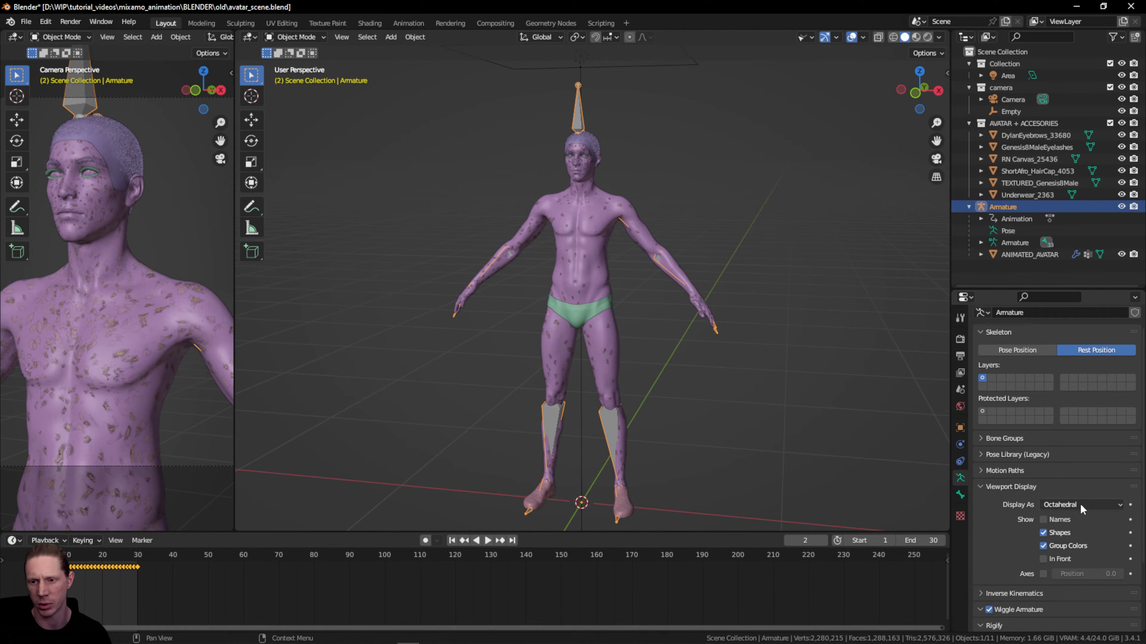
{"action": "left_click", "coordinate": [1060, 505]}
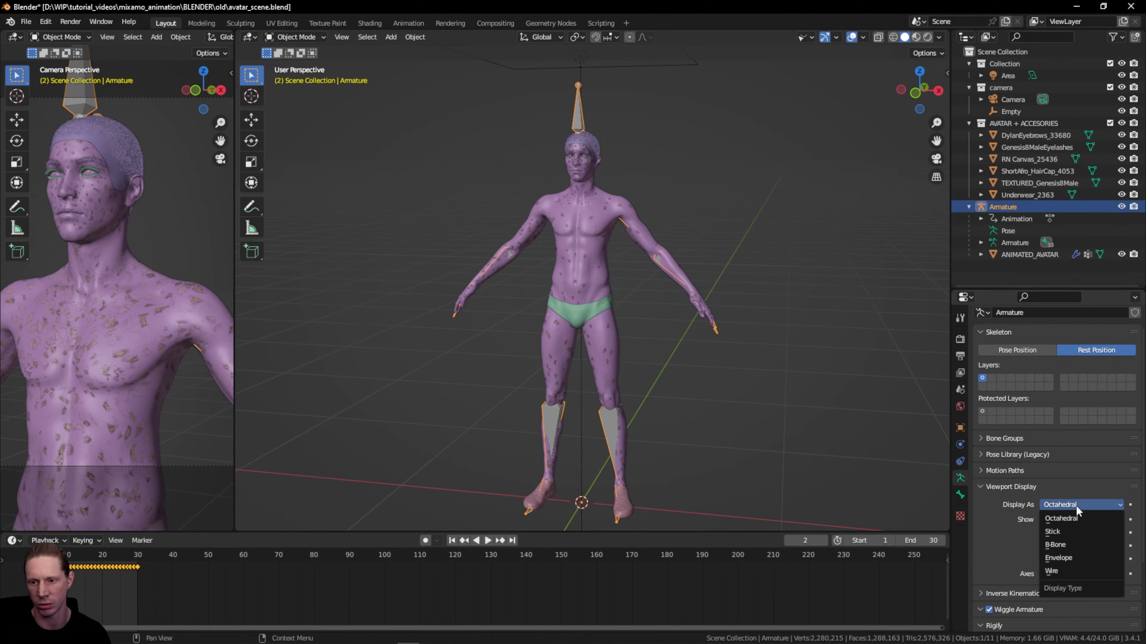
{"action": "left_click", "coordinate": [1076, 532]}
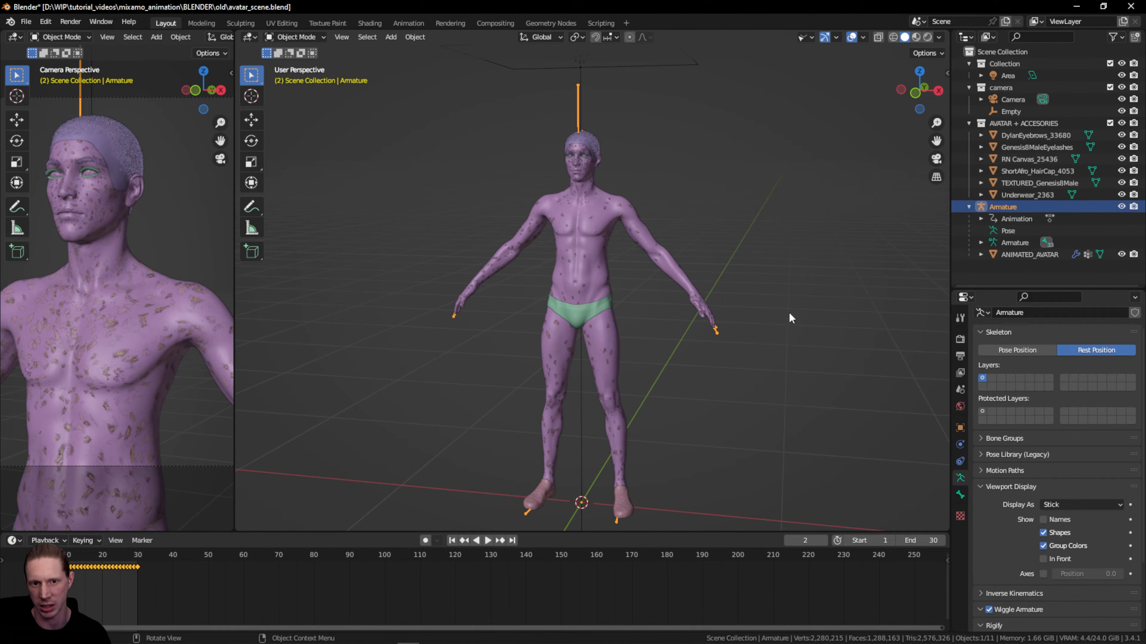
{"action": "scroll", "coordinate": [1038, 508], "scroll_direction": "down", "scroll_amount": 5}
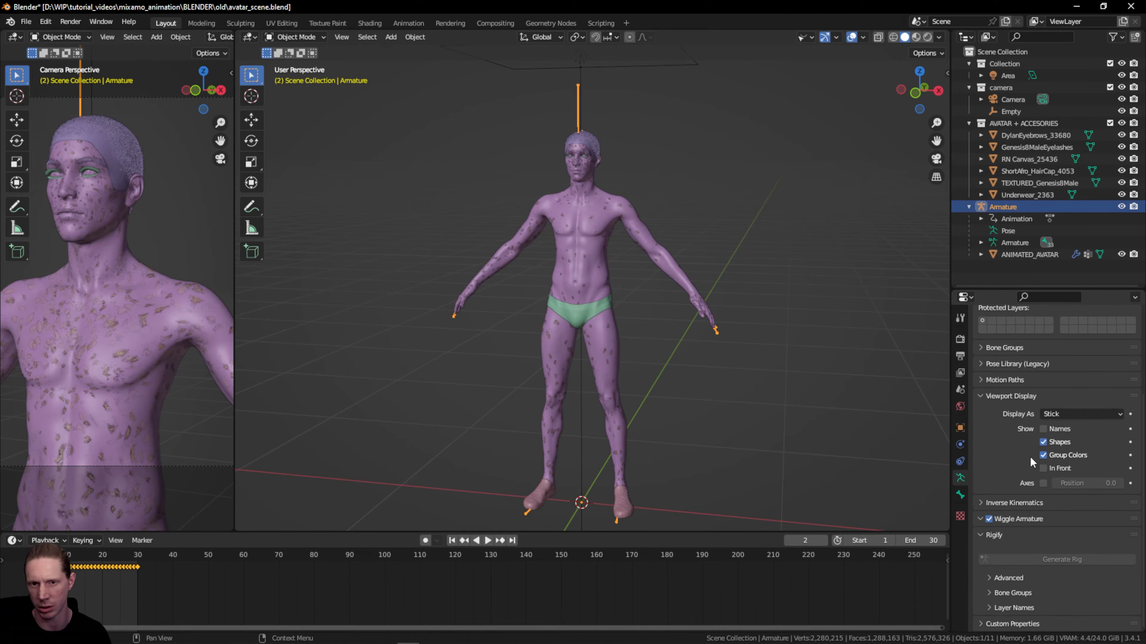
{"action": "left_click", "coordinate": [1043, 468]}
- Toggle the Armature's visibility off and on, reselect it, and examine how its bones fit inside the avatar
{"action": "mouse_move", "coordinate": [915, 94]}
{"action": "left_mouse_down"}
{"action": "mouse_move", "coordinate": [933, 95]}
{"action": "mouse_move", "coordinate": [902, 96]}
{"action": "mouse_move", "coordinate": [923, 100]}
{"action": "left_mouse_up"}
{"action": "left_click", "coordinate": [1120, 207]}
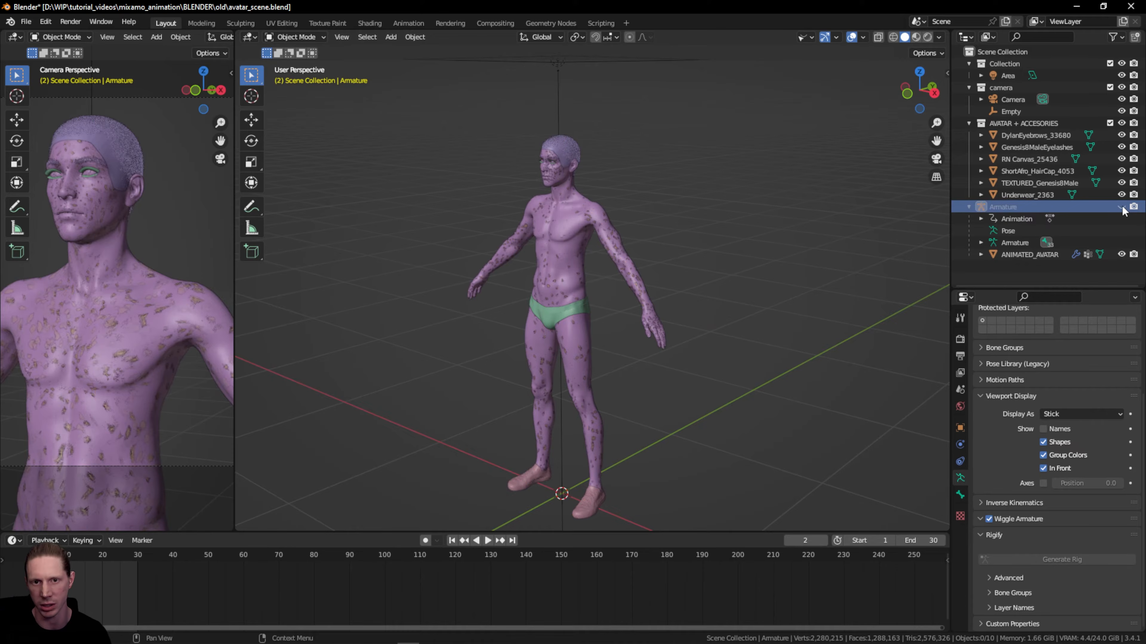
{"action": "left_click", "coordinate": [1122, 207]}
{"action": "left_click", "coordinate": [1122, 207]}
{"action": "left_click", "coordinate": [1122, 207]}
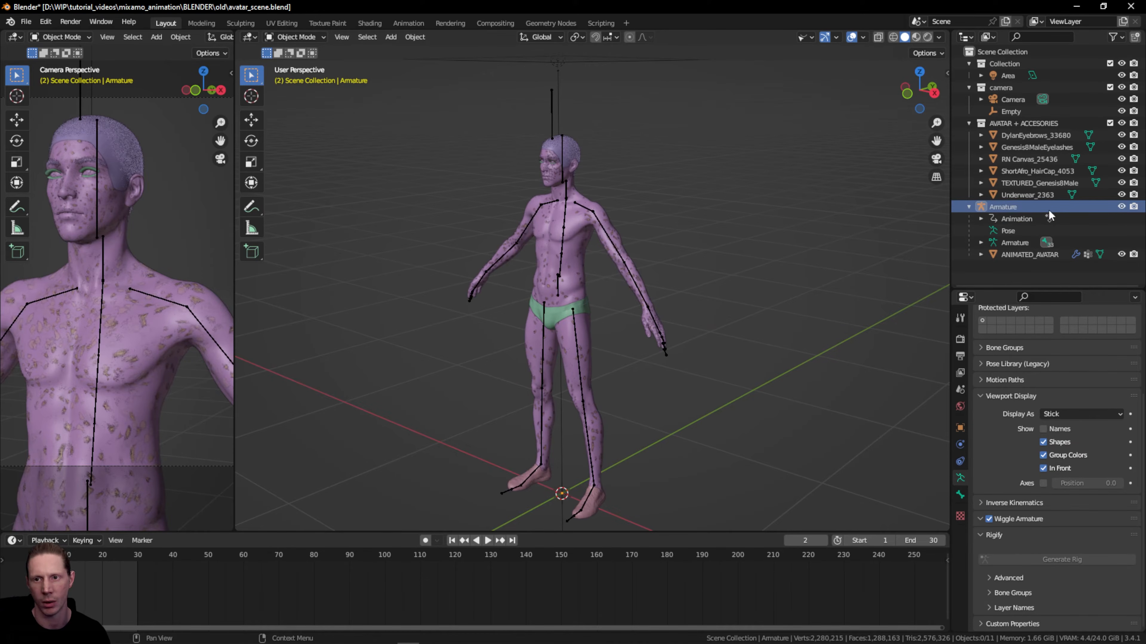
{"action": "left_click", "coordinate": [1024, 207]}
{"action": "left_click_drag", "start_coordinate": [915, 95], "coordinate": [912, 103]}
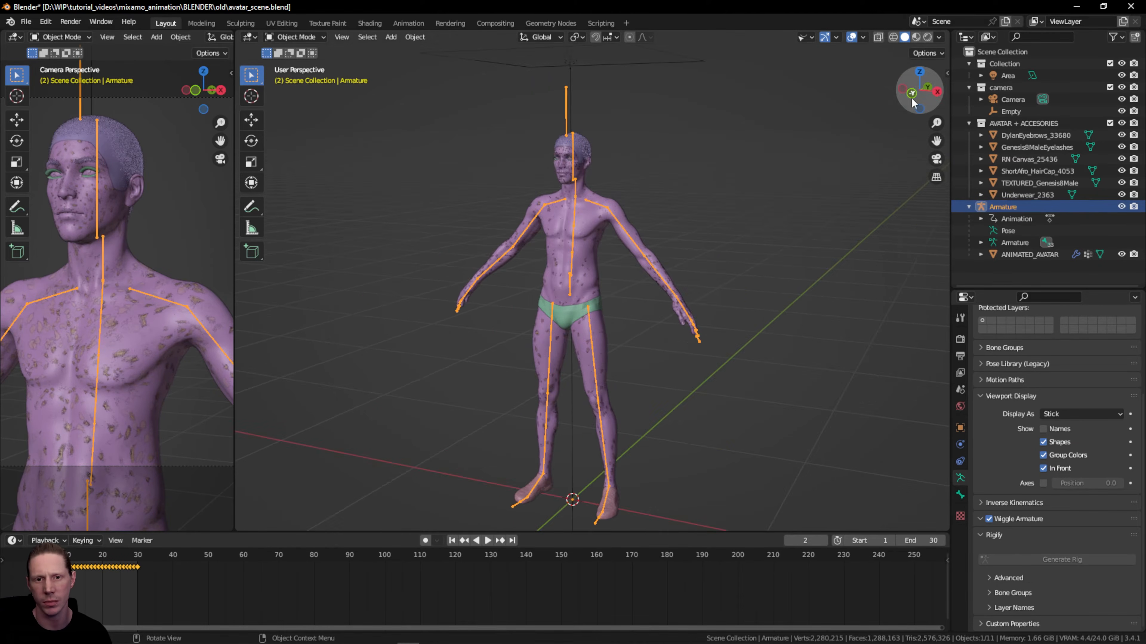
{"action": "scroll", "coordinate": [740, 187], "scroll_direction": "up", "scroll_amount": 3}
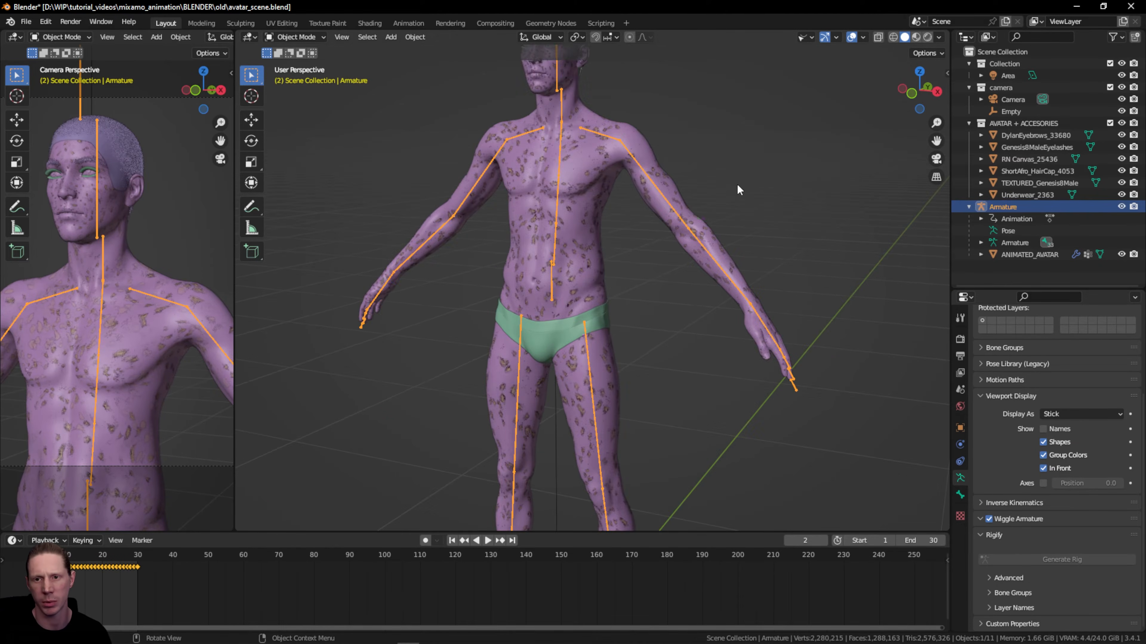
- Compare the vertex groups of ANIMATED_AVATAR and TEXTURED_Genesis8Male, and review ANIMATED_AVATAR's mixamorig list
{"action": "left_click", "coordinate": [1016, 255]}
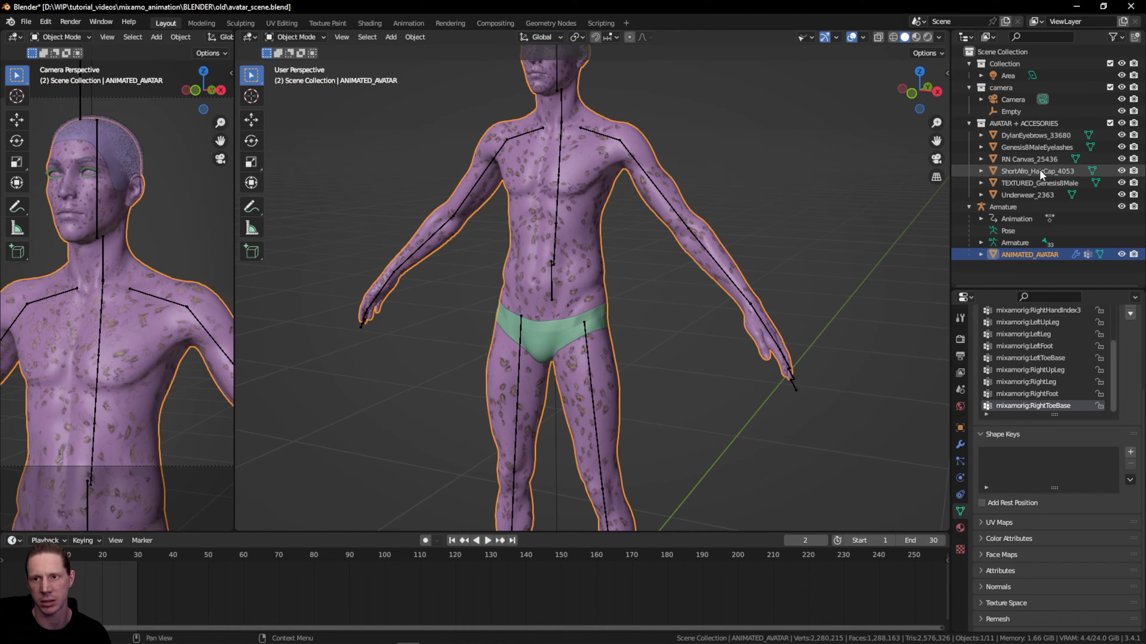
{"action": "left_click", "coordinate": [1044, 185]}
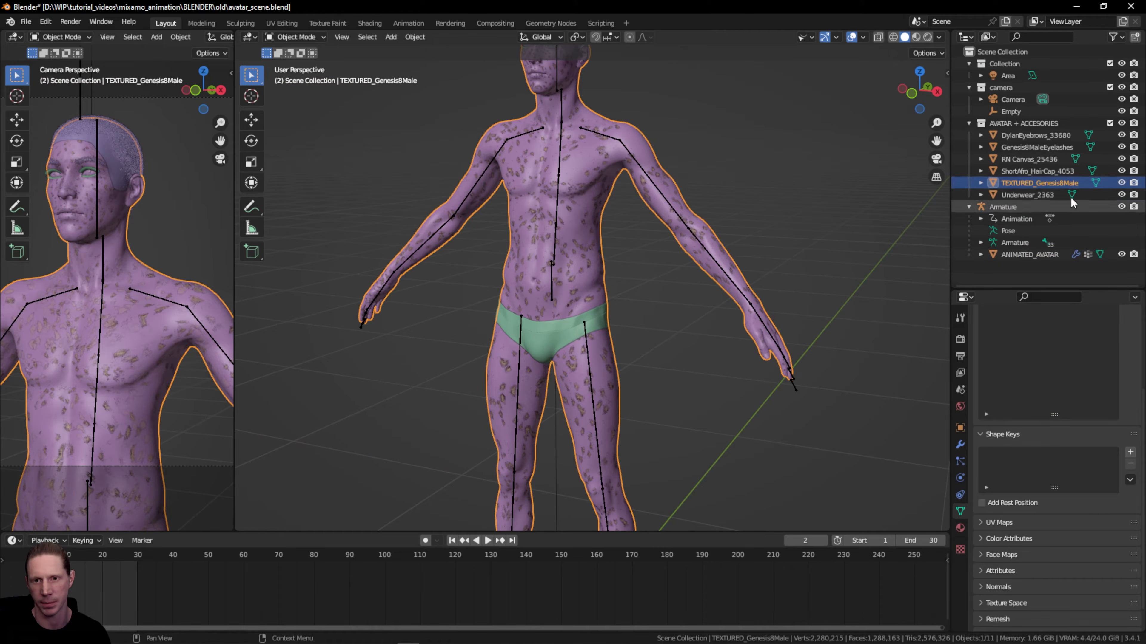
{"action": "left_click", "coordinate": [1035, 251]}
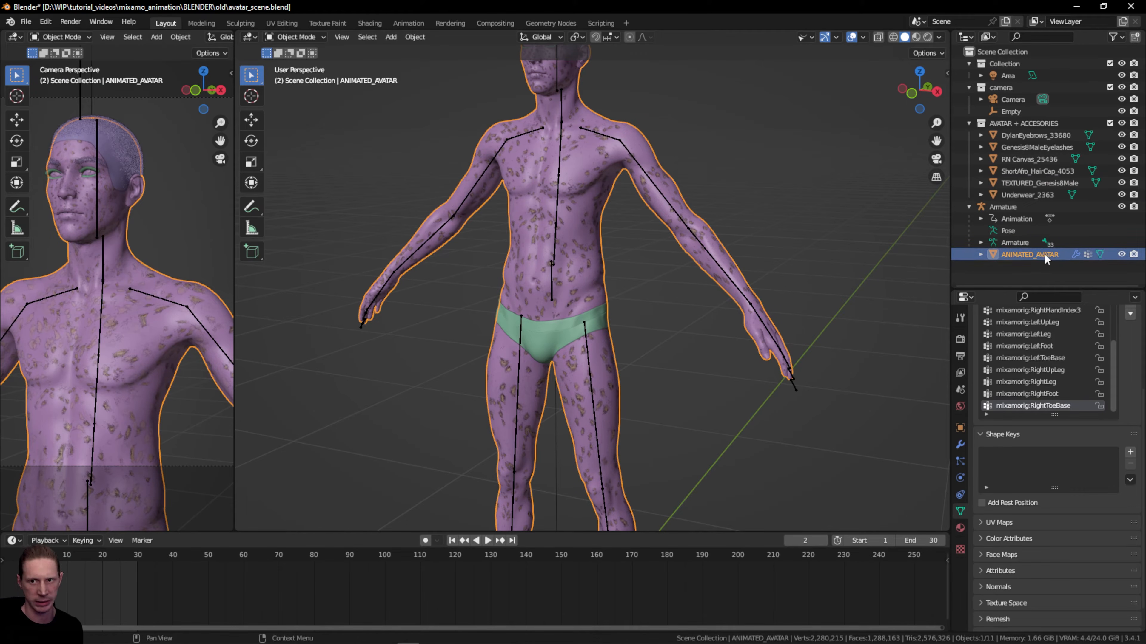
{"action": "scroll", "coordinate": [1047, 358], "scroll_direction": "up", "scroll_amount": 5}
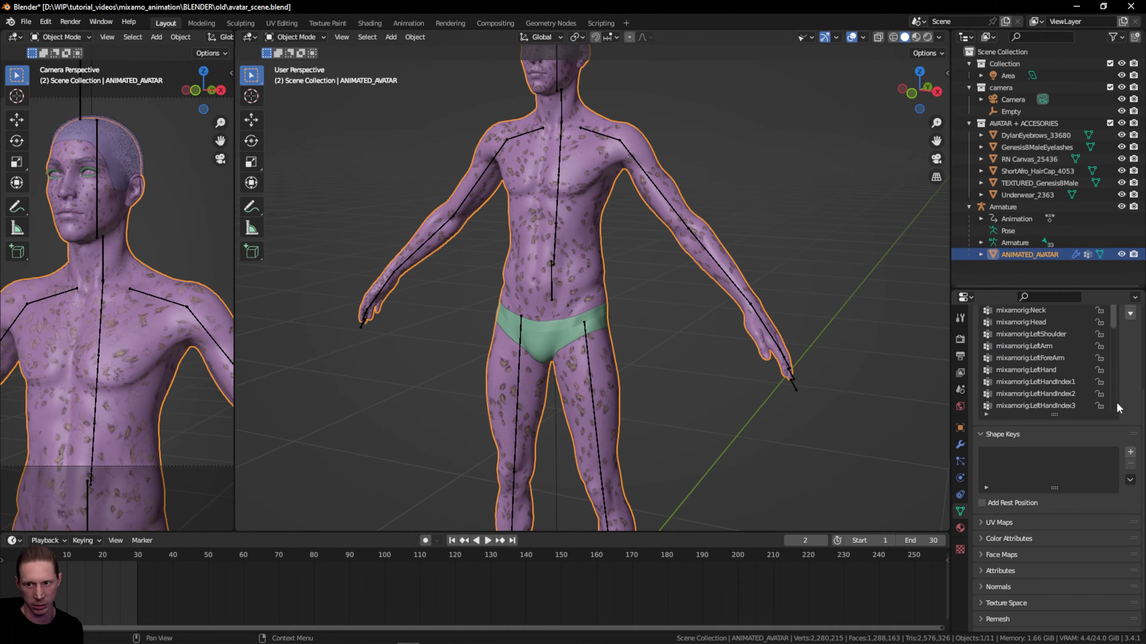
{"action": "scroll", "coordinate": [1117, 403], "scroll_direction": "up", "scroll_amount": 5}
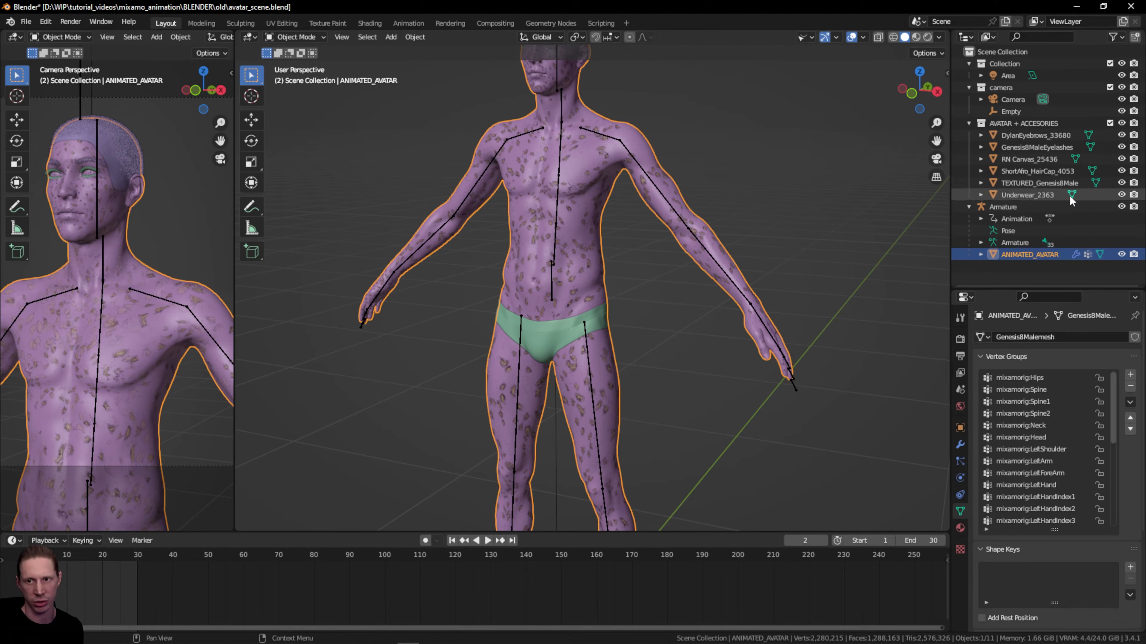
- Add TEXTURED_Genesis8Male to the selection as the active object alongside ANIMATED_AVATAR, and enter Weight Paint mode
{"action": "left_click", "coordinate": [1035, 182], "text": "ctrl"}
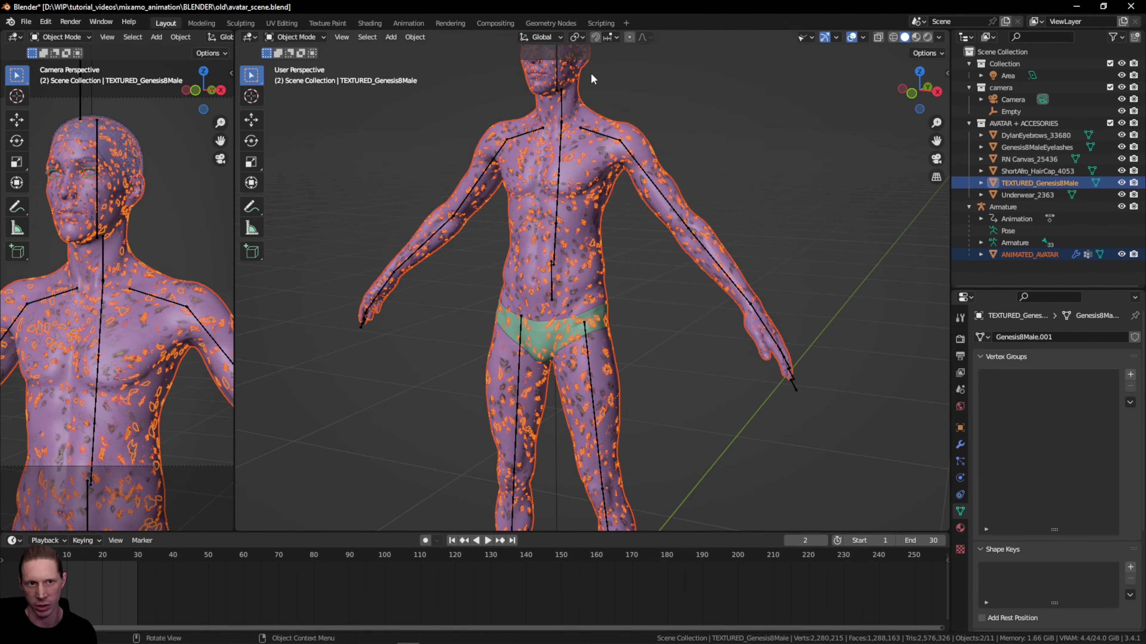
{"action": "left_click", "coordinate": [303, 39]}
{"action": "left_click", "coordinate": [301, 104]}
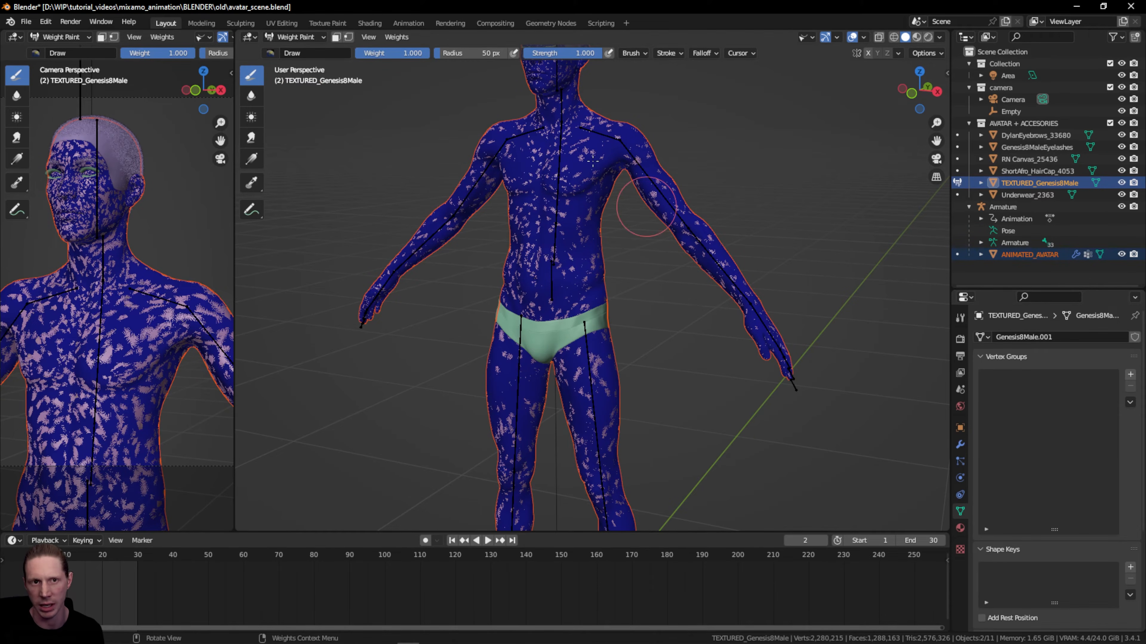
{"action": "mouse_move", "coordinate": [935, 140]}
{"action": "left_mouse_down"}
{"action": "mouse_move", "coordinate": [945, 206]}
{"action": "mouse_move", "coordinate": [937, 154]}
{"action": "left_mouse_up"}
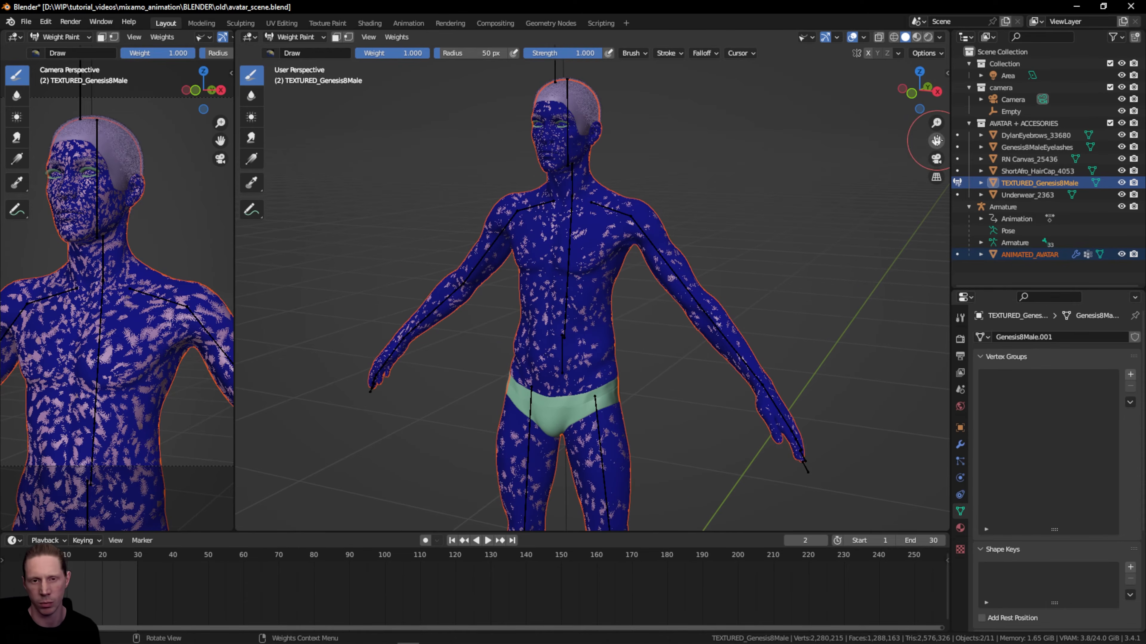
- Transfer the weights from ANIMATED_AVATAR to TEXTURED_Genesis8Male with Source Layers Selection set to By Name, and review the resulting vertex groups
{"action": "left_click", "coordinate": [402, 38]}
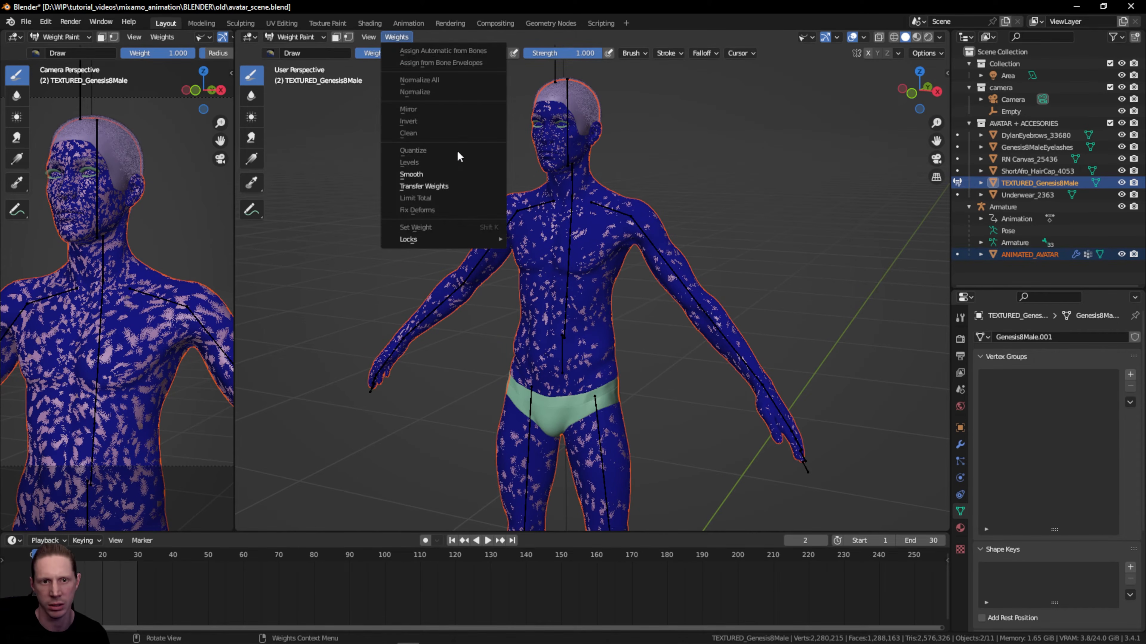
{"action": "left_click", "coordinate": [462, 190]}
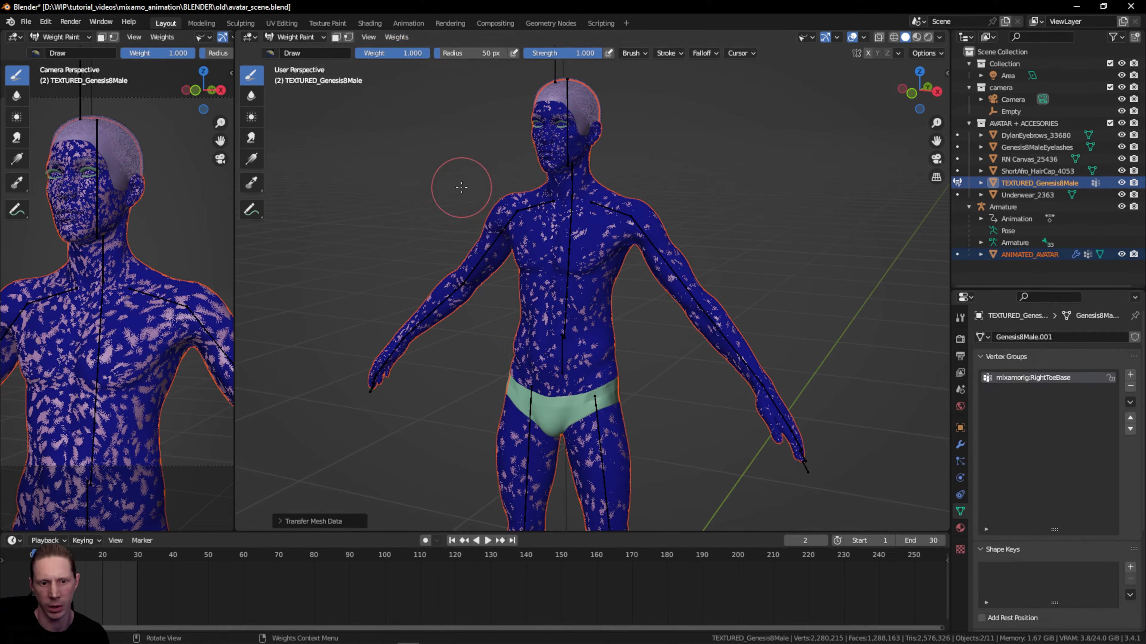
{"action": "left_click", "coordinate": [279, 522]}
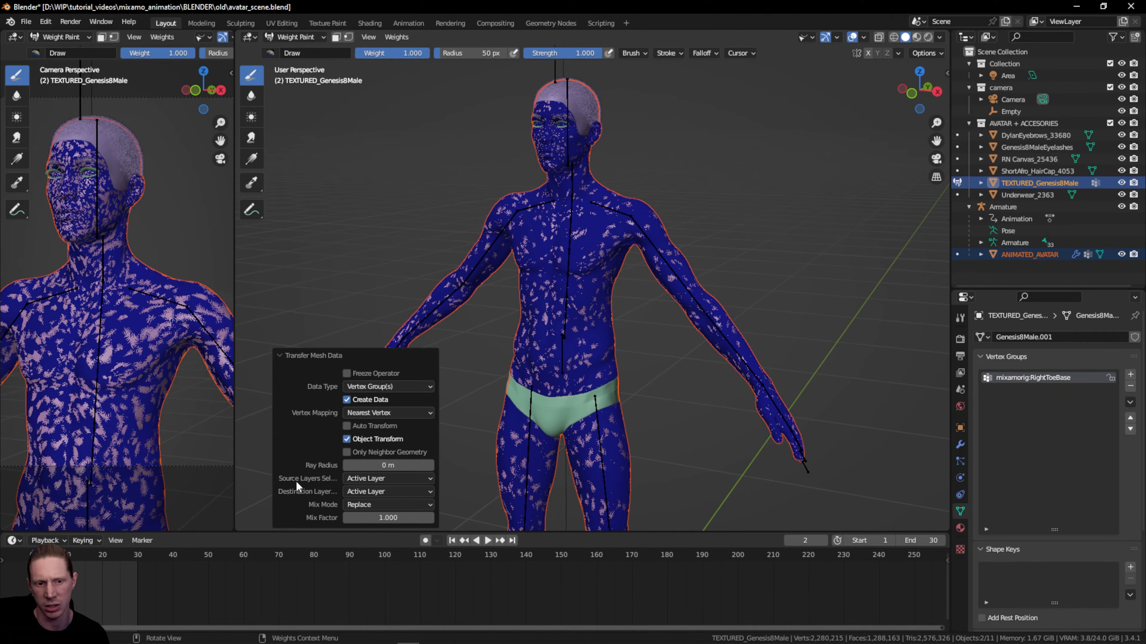
{"action": "left_click", "coordinate": [362, 479]}
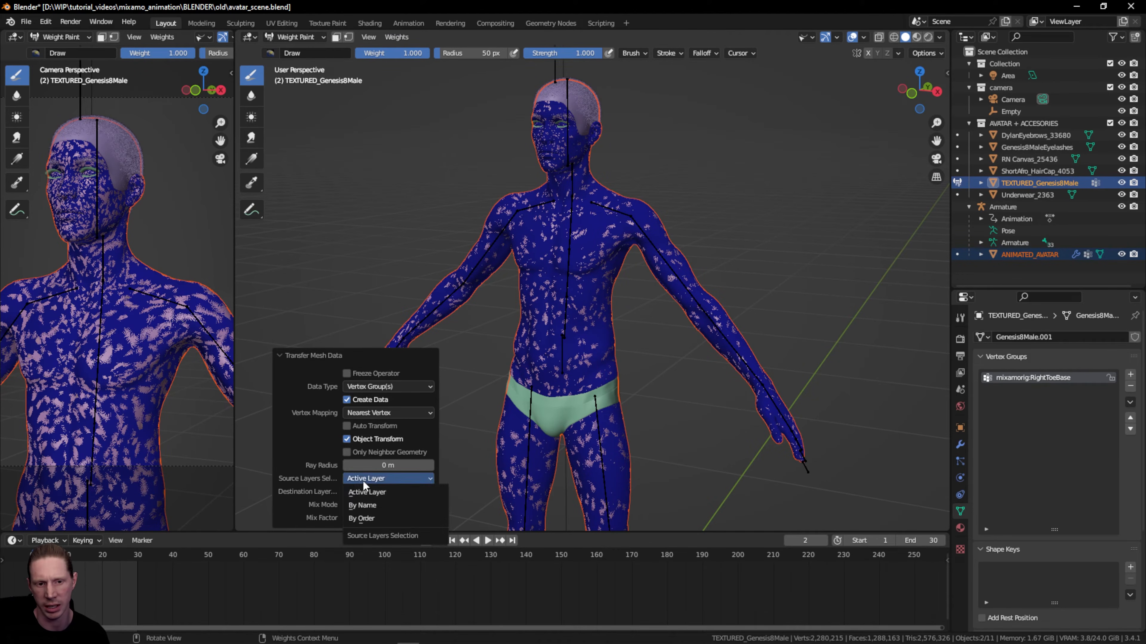
{"action": "left_click", "coordinate": [362, 505]}
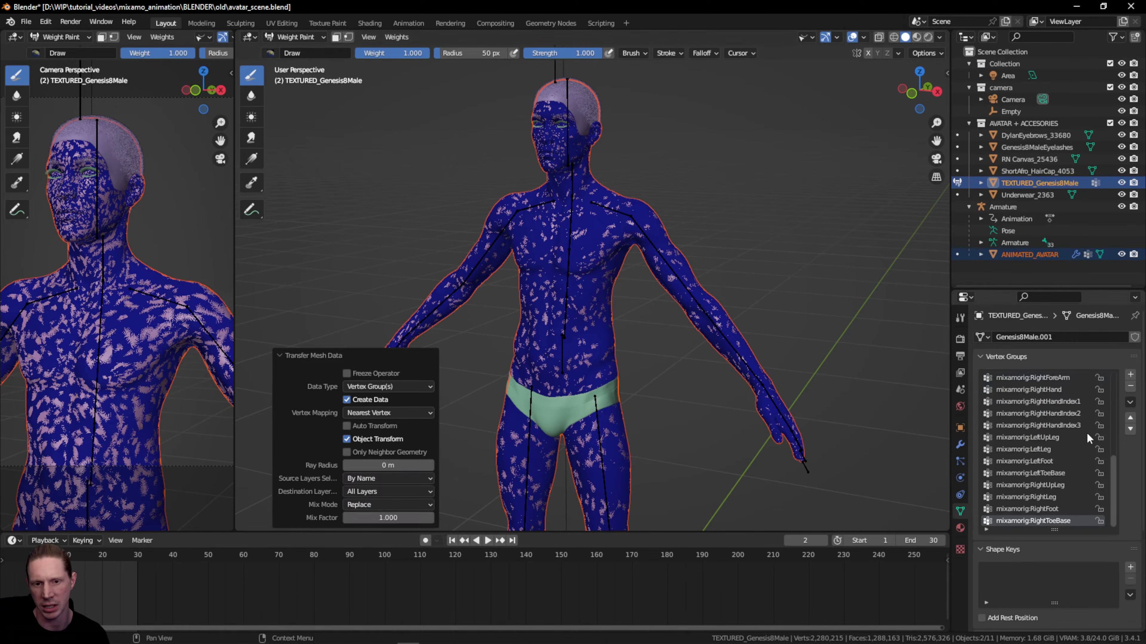
{"action": "scroll", "coordinate": [1044, 472], "scroll_direction": "up", "scroll_amount": 8}
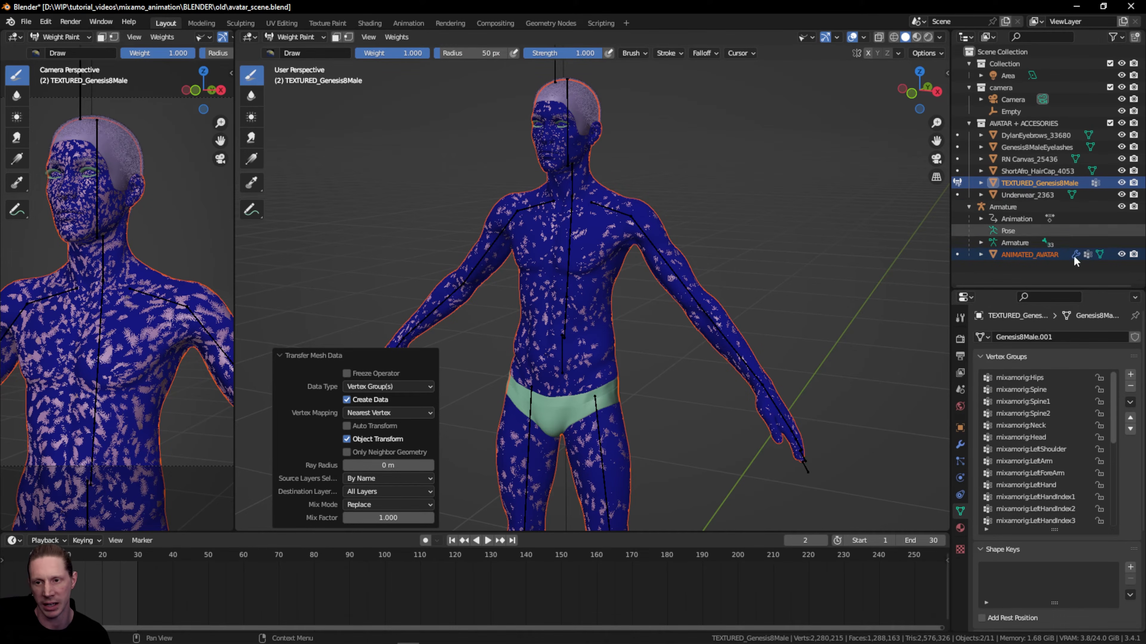
- Return to Object Mode and deselect both avatars
{"action": "left_click", "coordinate": [281, 37]}
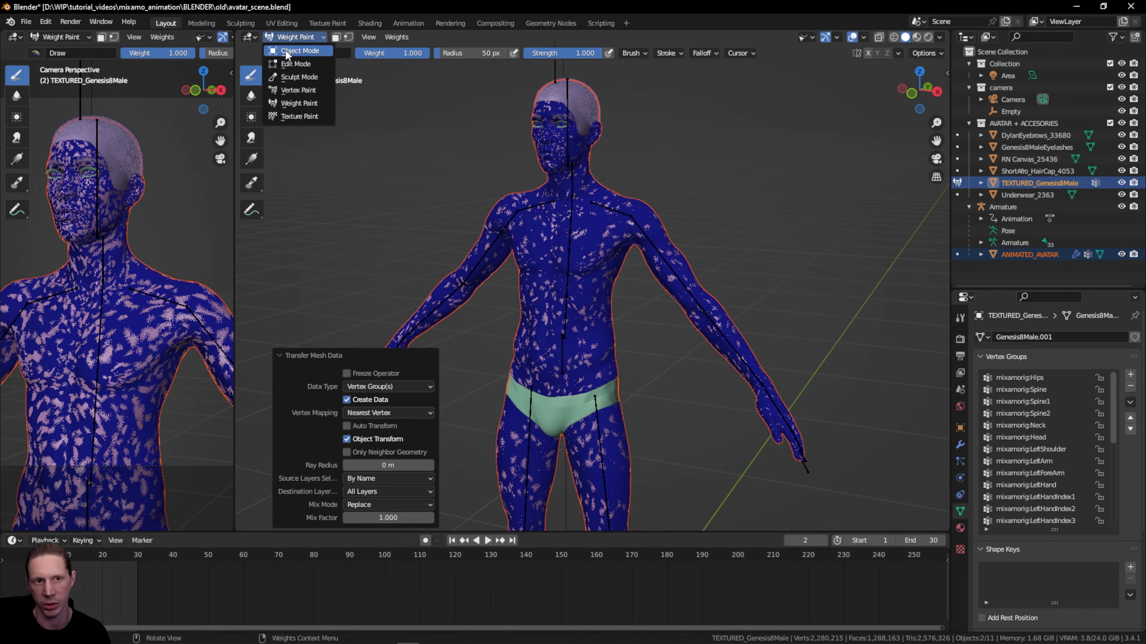
{"action": "left_click", "coordinate": [289, 53]}
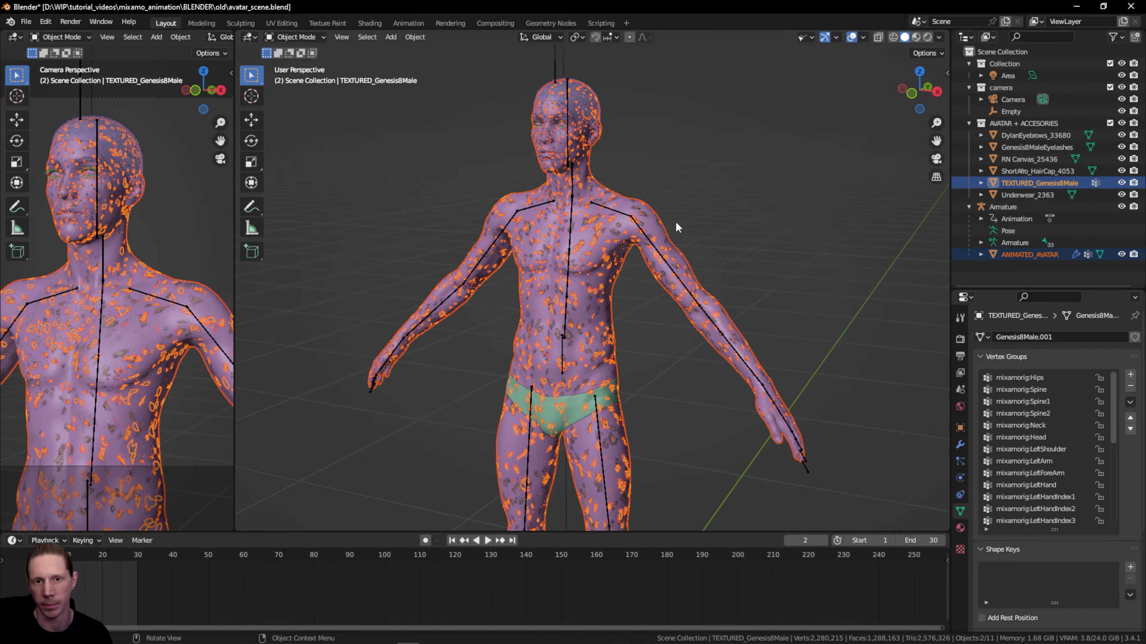
{"action": "left_click", "coordinate": [765, 163]}
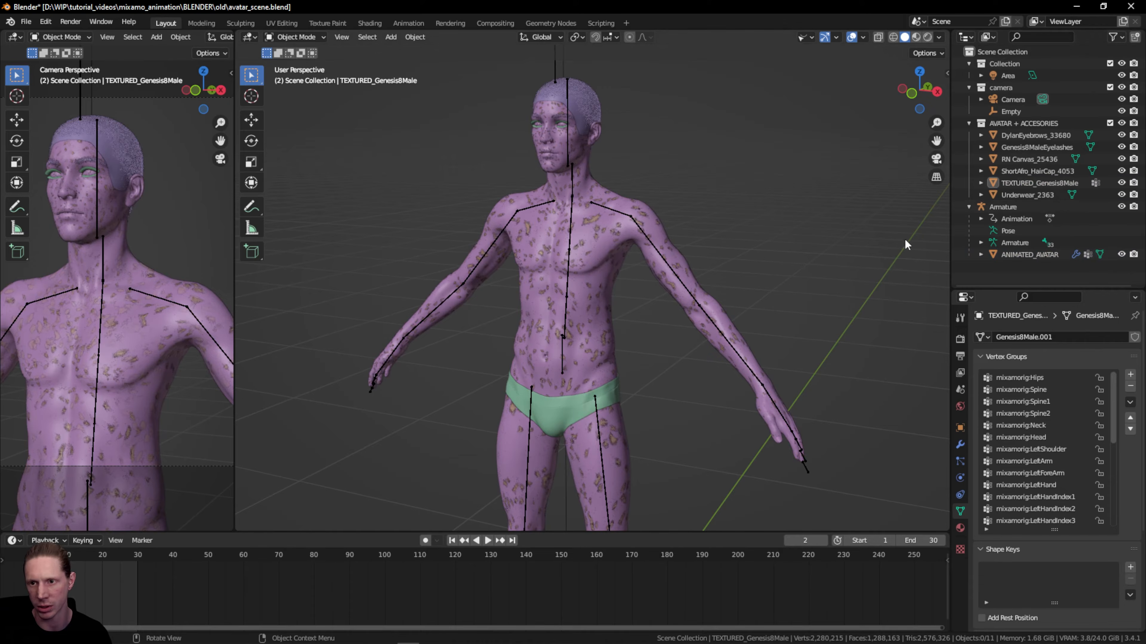
- Hide ANIMATED_AVATAR in the viewport to leave only the textured avatar and the bones showing
{"action": "left_click_drag", "start_coordinate": [919, 90], "coordinate": [906, 92]}
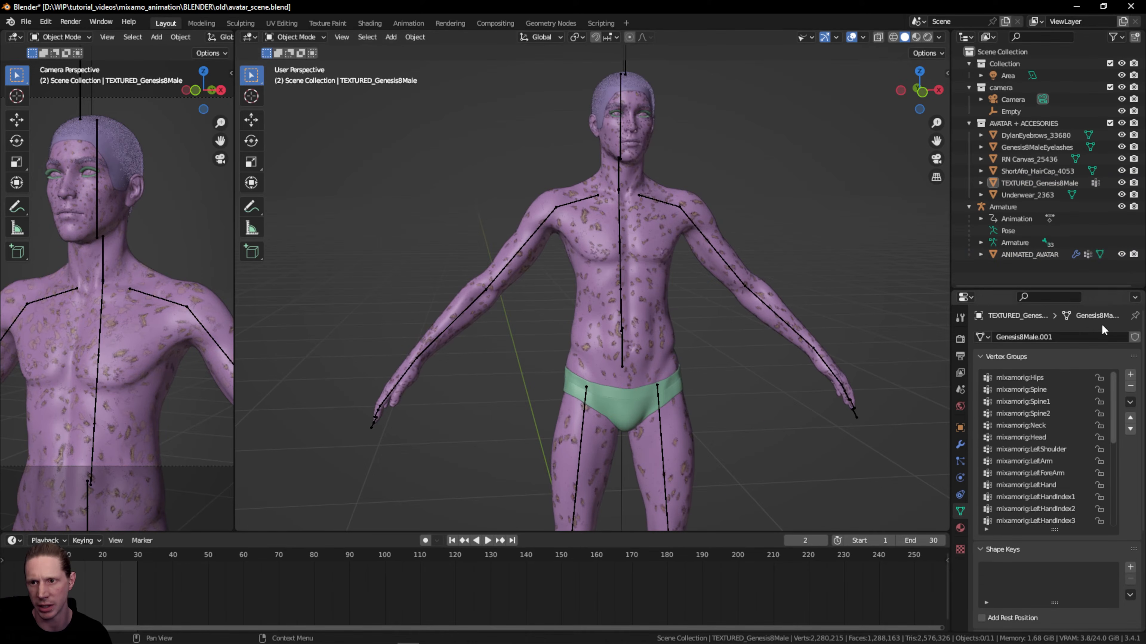
{"action": "left_click", "coordinate": [1122, 254]}
{"action": "left_click_drag", "start_coordinate": [926, 101], "coordinate": [912, 106]}
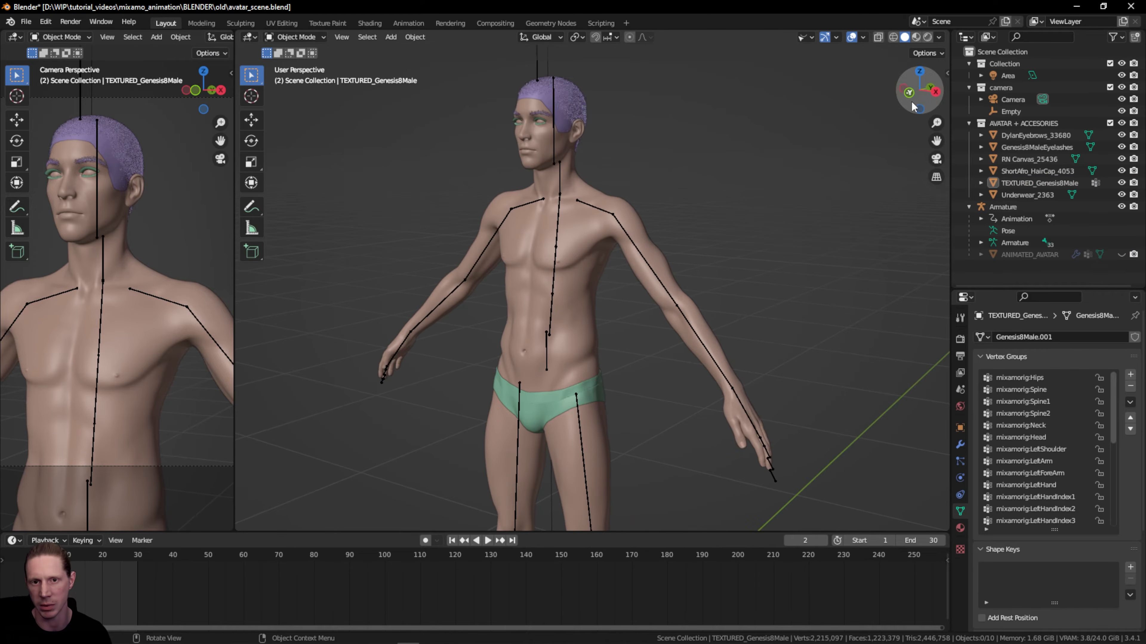
- Test whether the textured avatar follows the bones by moving the Armature, and cancel the move
{"action": "left_click", "coordinate": [617, 205]}
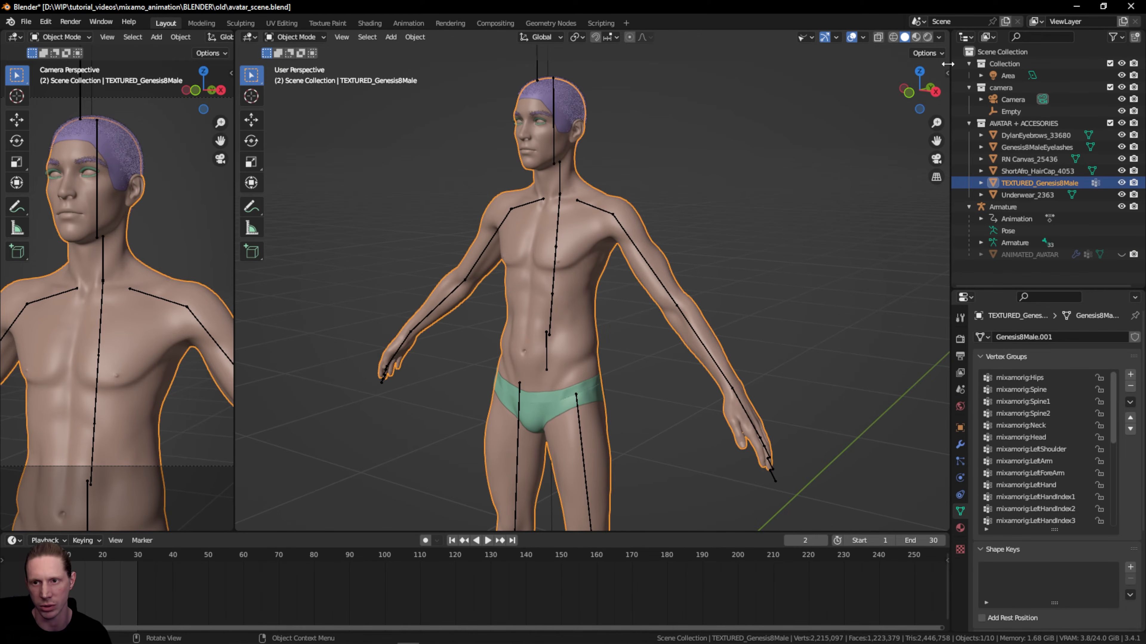
{"action": "left_click", "coordinate": [555, 233]}
{"action": "key", "text": "g"}
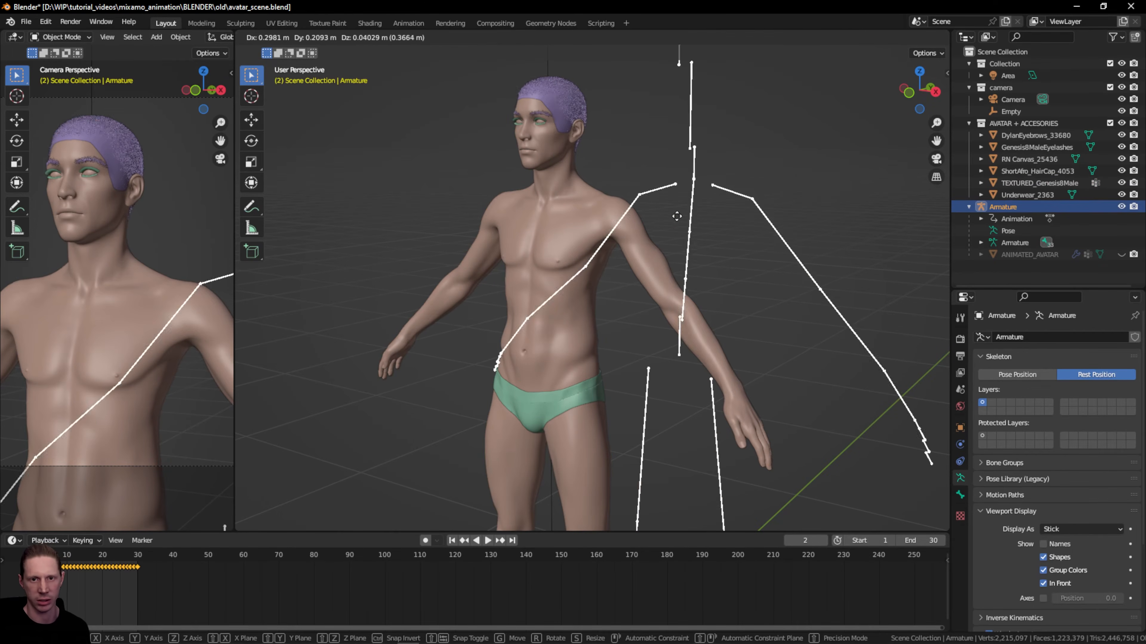
{"action": "key", "text": "Escape"}
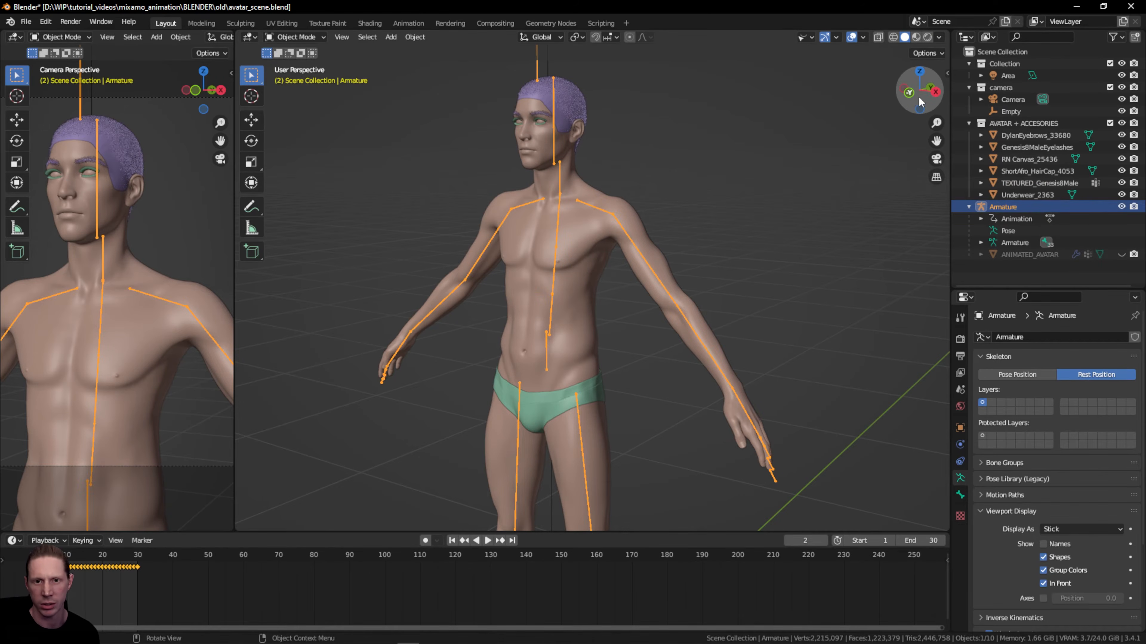
{"action": "left_click_drag", "start_coordinate": [918, 95], "coordinate": [930, 94]}
{"action": "left_click", "coordinate": [739, 162]}
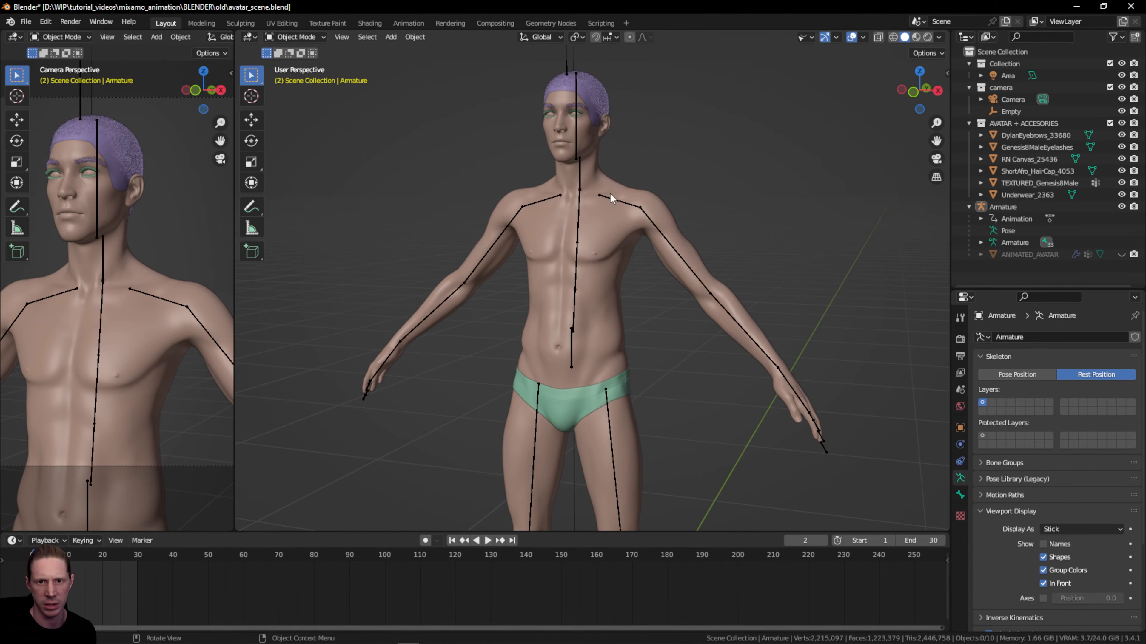
- Parent TEXTURED_Genesis8Male to the Armature using Armature Deform
{"action": "left_click", "coordinate": [617, 187]}
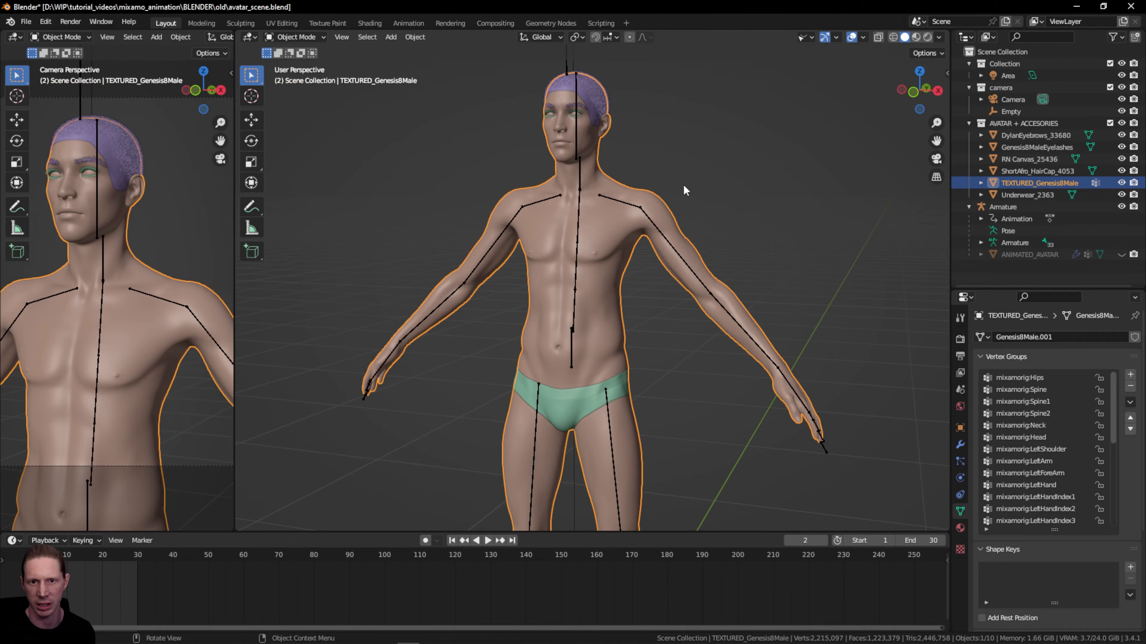
{"action": "left_click", "coordinate": [581, 179], "text": "shift"}
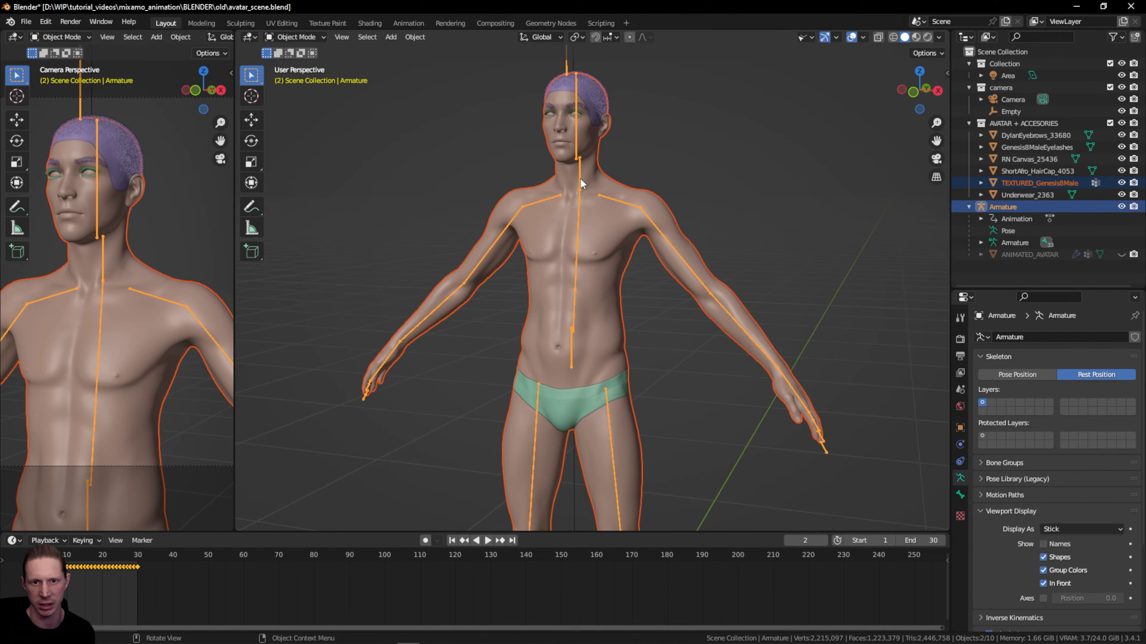
{"action": "key", "text": "ctrl+p"}
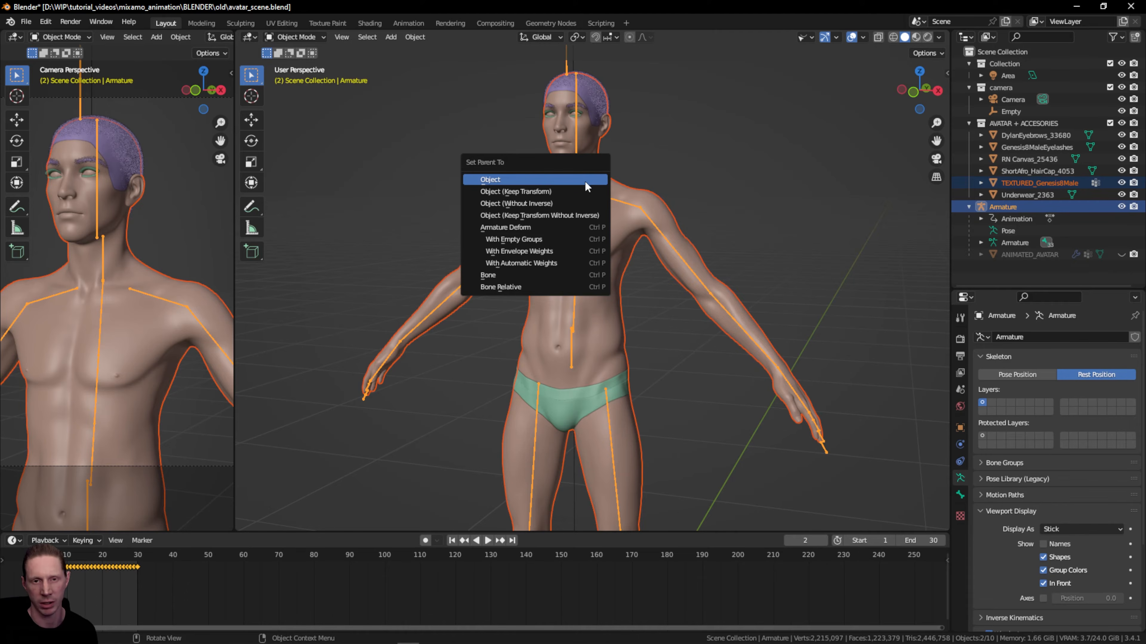
{"action": "key", "text": "Escape"}
{"action": "right_click", "coordinate": [581, 137]}
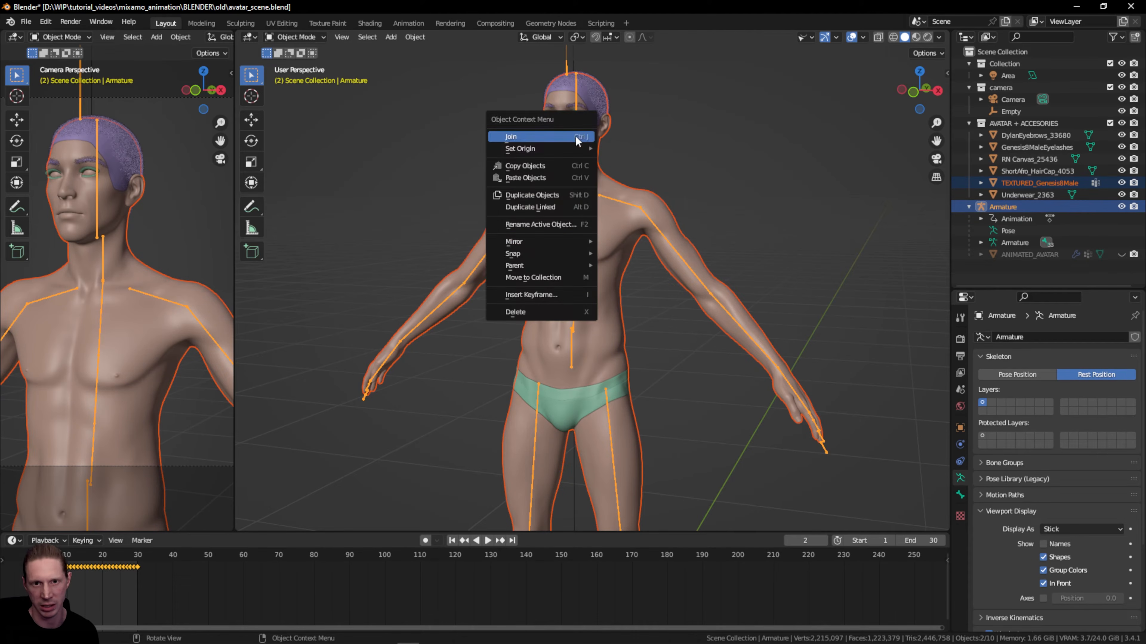
{"action": "mouse_move", "coordinate": [552, 267]}
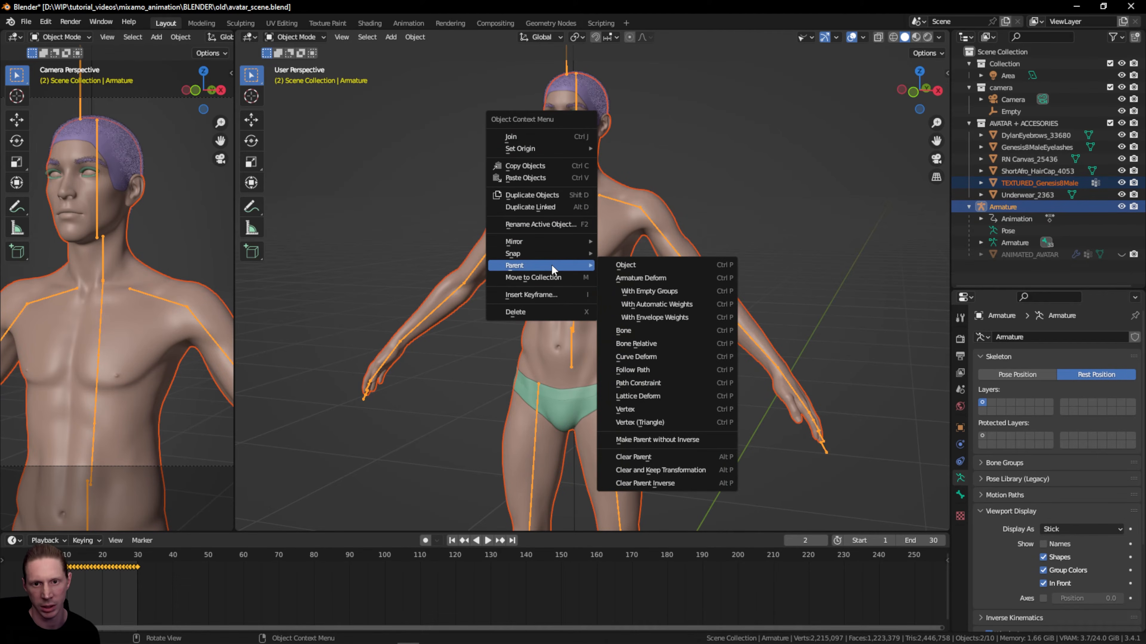
{"action": "left_click", "coordinate": [658, 279]}
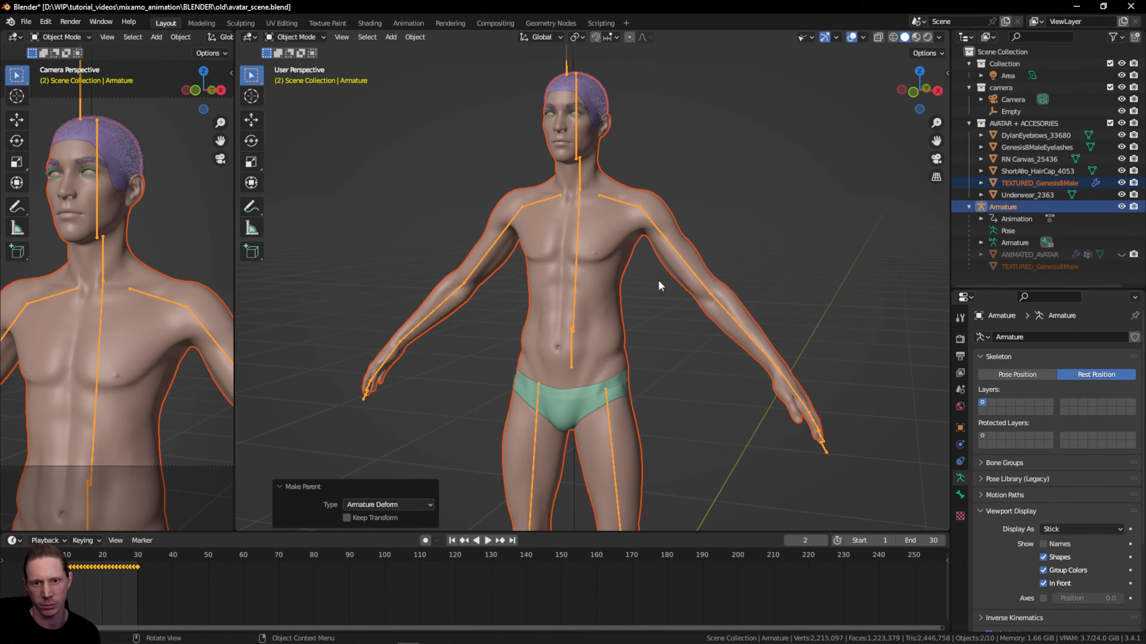
- Collapse and expand the Armature in the scene hierarchy to check its child objects, and clear the selection
{"action": "left_click_drag", "start_coordinate": [915, 97], "coordinate": [904, 99]}
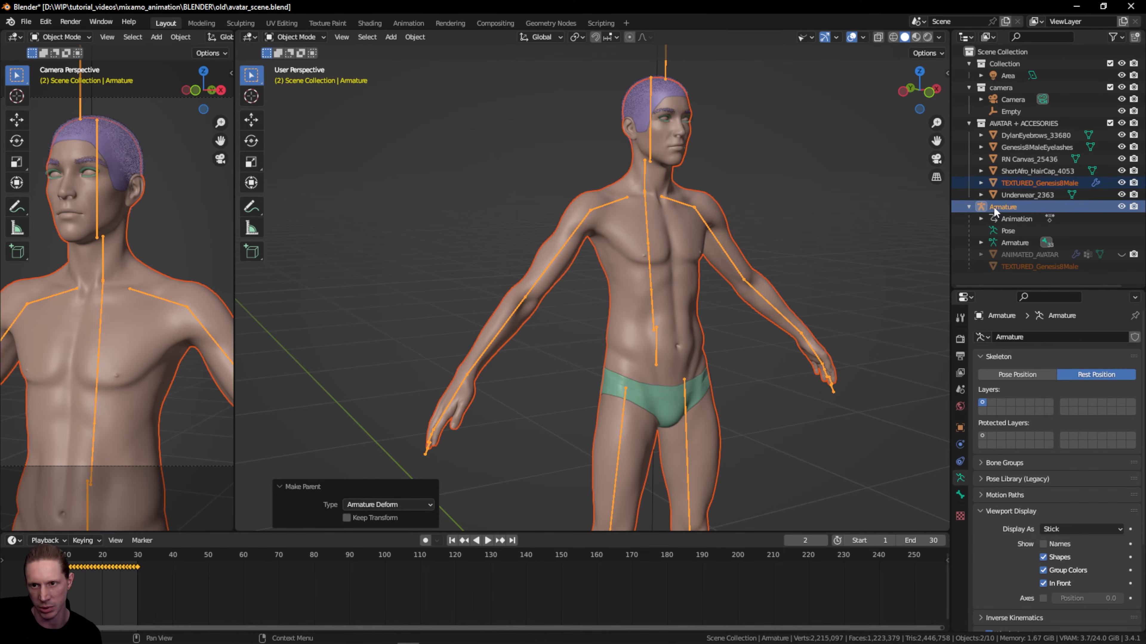
{"action": "left_click", "coordinate": [969, 206]}
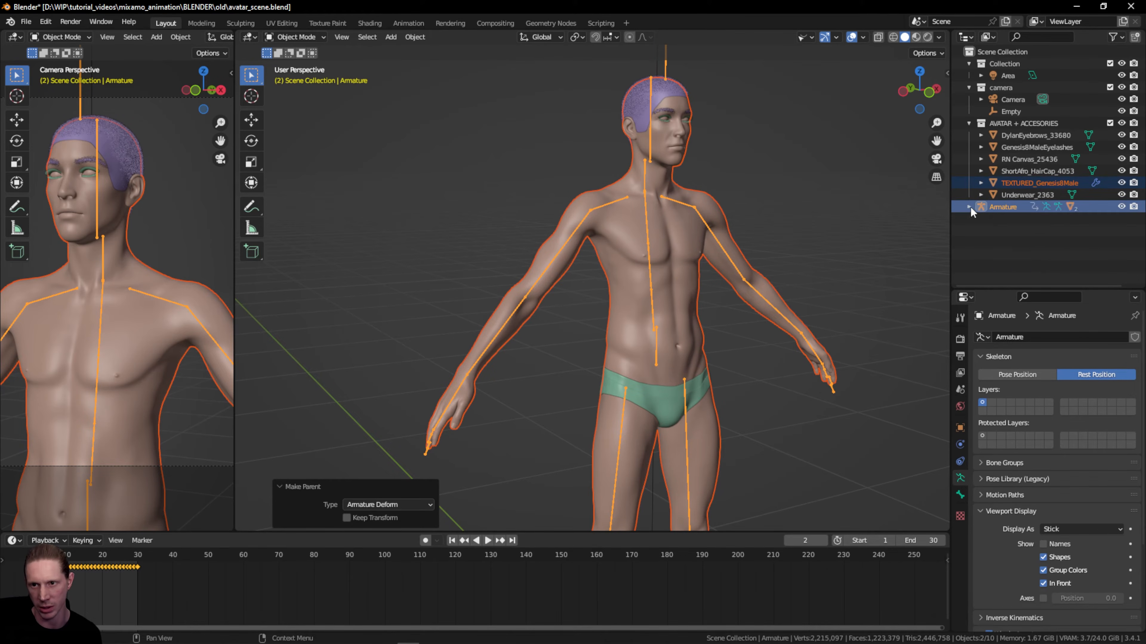
{"action": "left_click", "coordinate": [969, 206]}
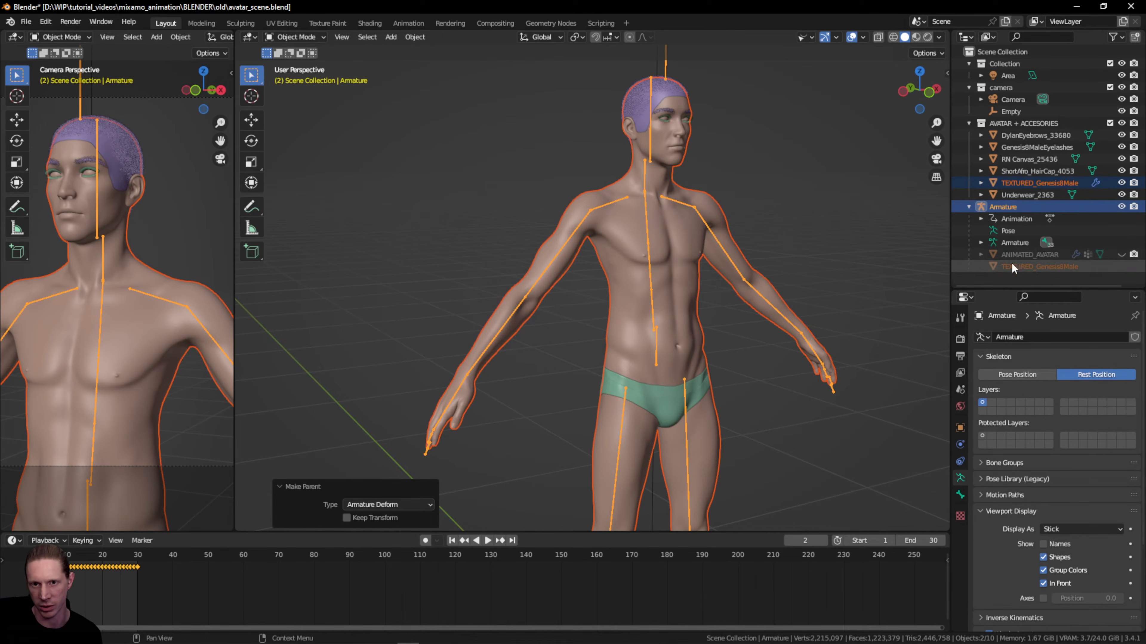
{"action": "left_click", "coordinate": [824, 139]}
- Select the Armature alone and start a trial move, cancelling it without repositioning the rig
{"action": "left_click_drag", "start_coordinate": [923, 99], "coordinate": [911, 97]}
{"action": "left_click", "coordinate": [629, 214]}
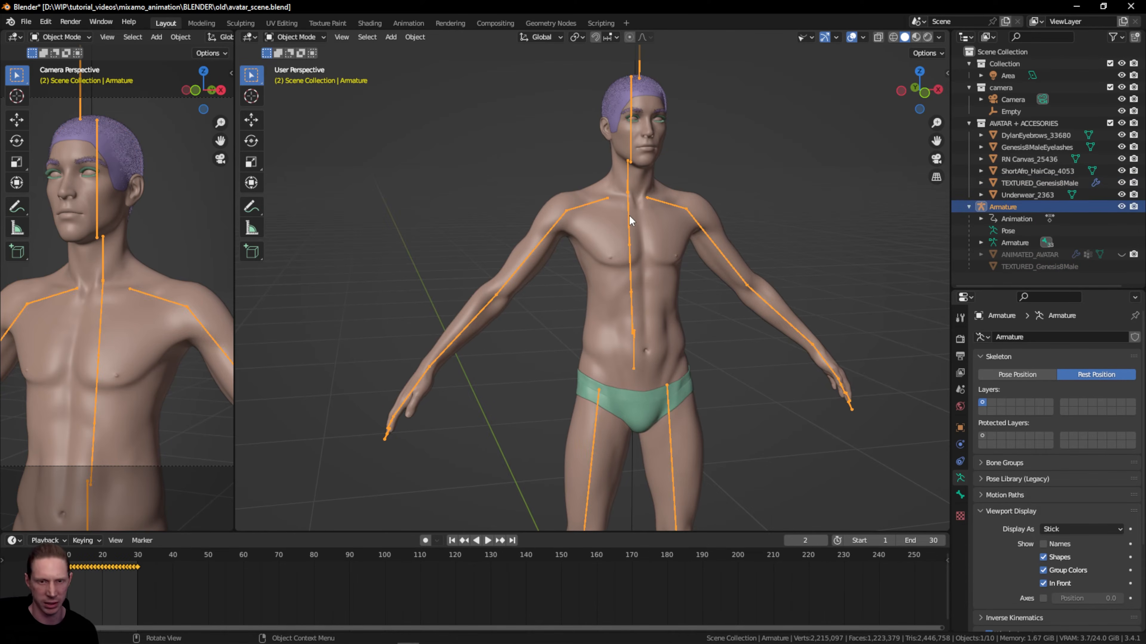
{"action": "key", "text": "g"}
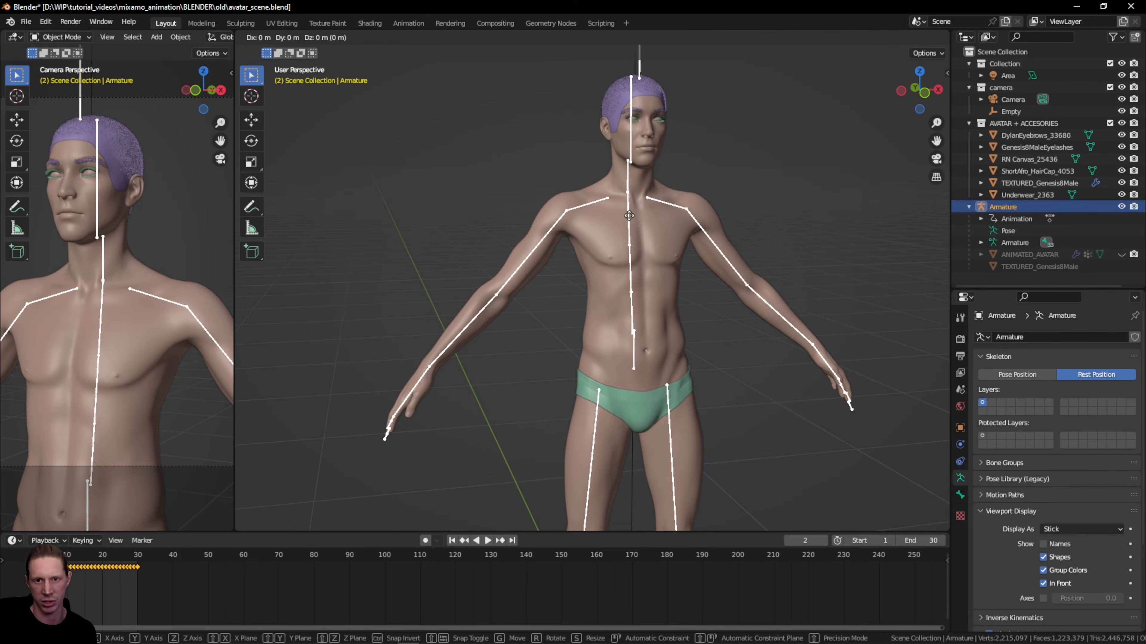
{"action": "right_click", "coordinate": [643, 207]}
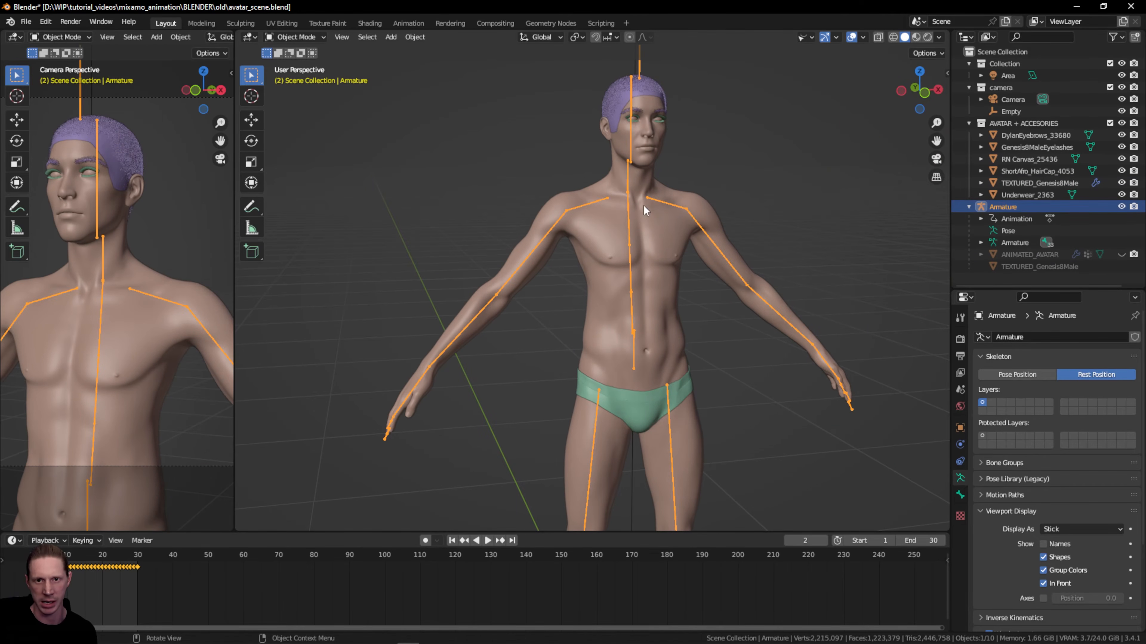
- Play and scrub the textured avatar's animation with the Armature in Pose Position, and return to frame 1
{"action": "left_click_drag", "start_coordinate": [924, 100], "coordinate": [864, 254]}
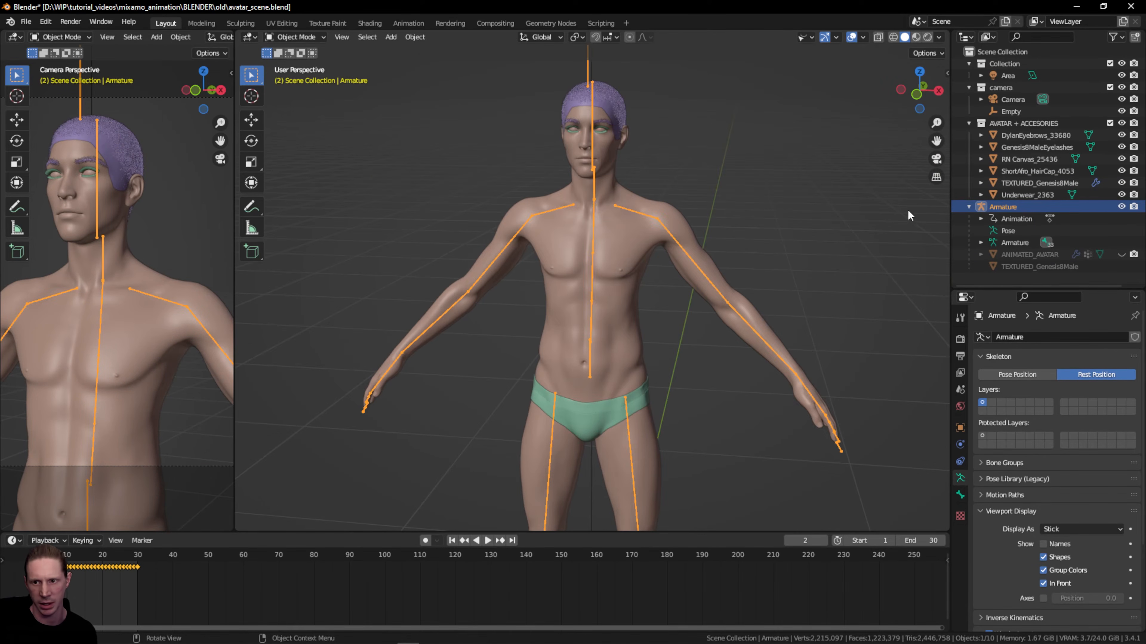
{"action": "scroll", "coordinate": [792, 166], "scroll_direction": "down", "scroll_amount": 2}
{"action": "left_click_drag", "start_coordinate": [917, 94], "coordinate": [926, 89]}
{"action": "left_click", "coordinate": [731, 160]}
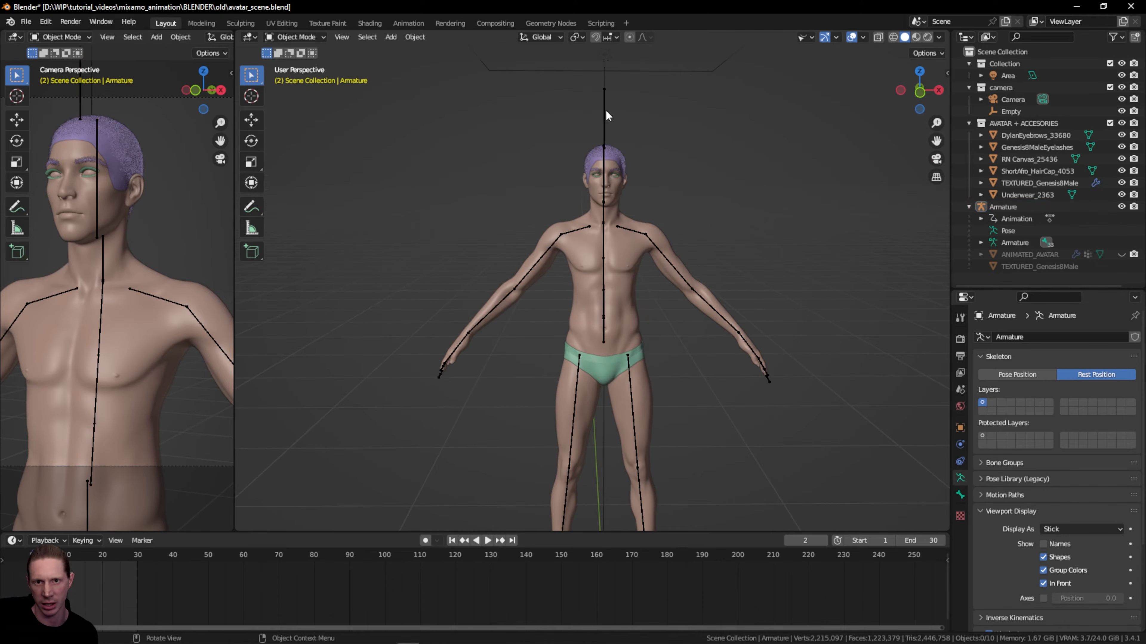
{"action": "left_click", "coordinate": [604, 111]}
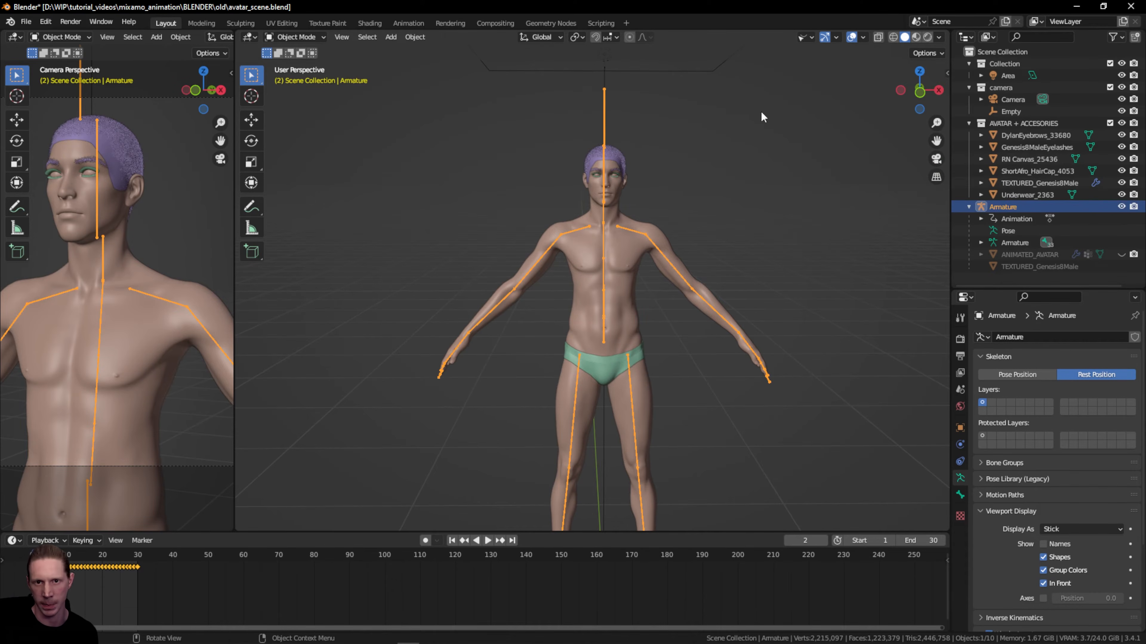
{"action": "left_click", "coordinate": [1004, 375]}
{"action": "left_click_drag", "start_coordinate": [920, 93], "coordinate": [875, 97]}
{"action": "key", "text": "space"}
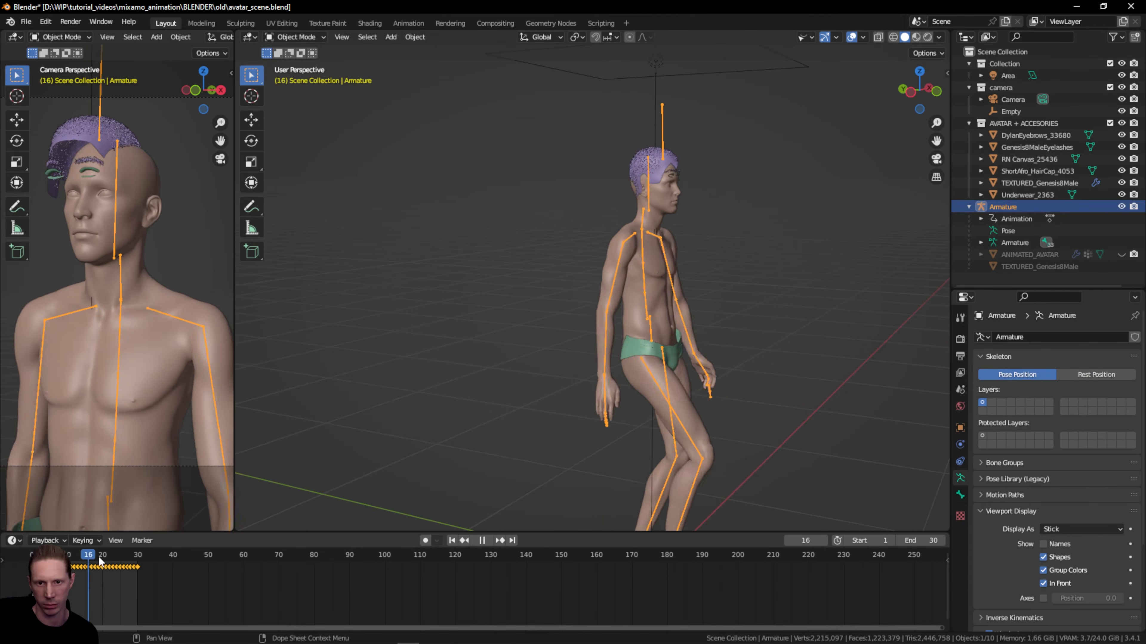
{"action": "left_click_drag", "start_coordinate": [98, 558], "coordinate": [26, 566]}
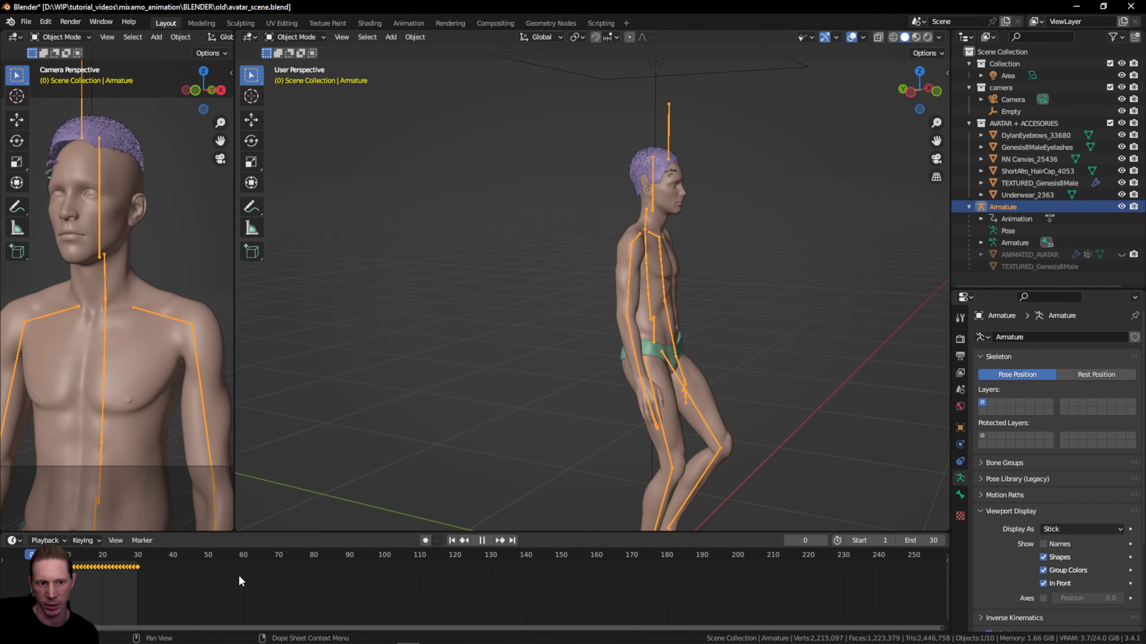
{"action": "left_click", "coordinate": [452, 540]}
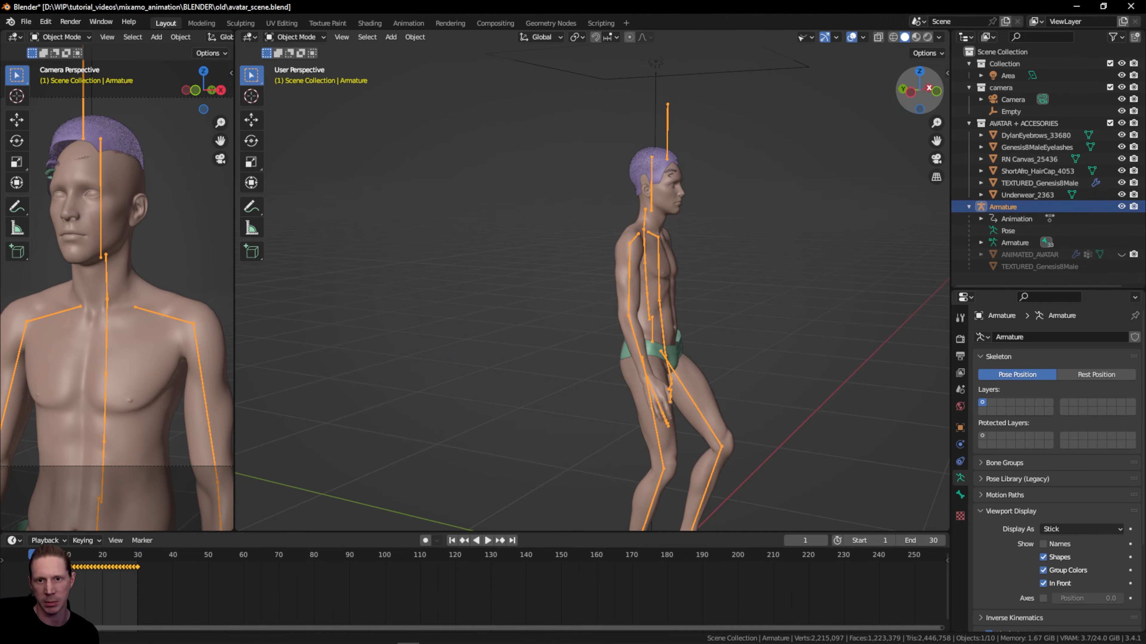
{"action": "mouse_move", "coordinate": [920, 96]}
{"action": "left_mouse_down"}
{"action": "mouse_move", "coordinate": [887, 96]}
{"action": "mouse_move", "coordinate": [904, 97]}
{"action": "left_mouse_up"}
{"action": "left_click_drag", "start_coordinate": [936, 141], "coordinate": [920, 71]}
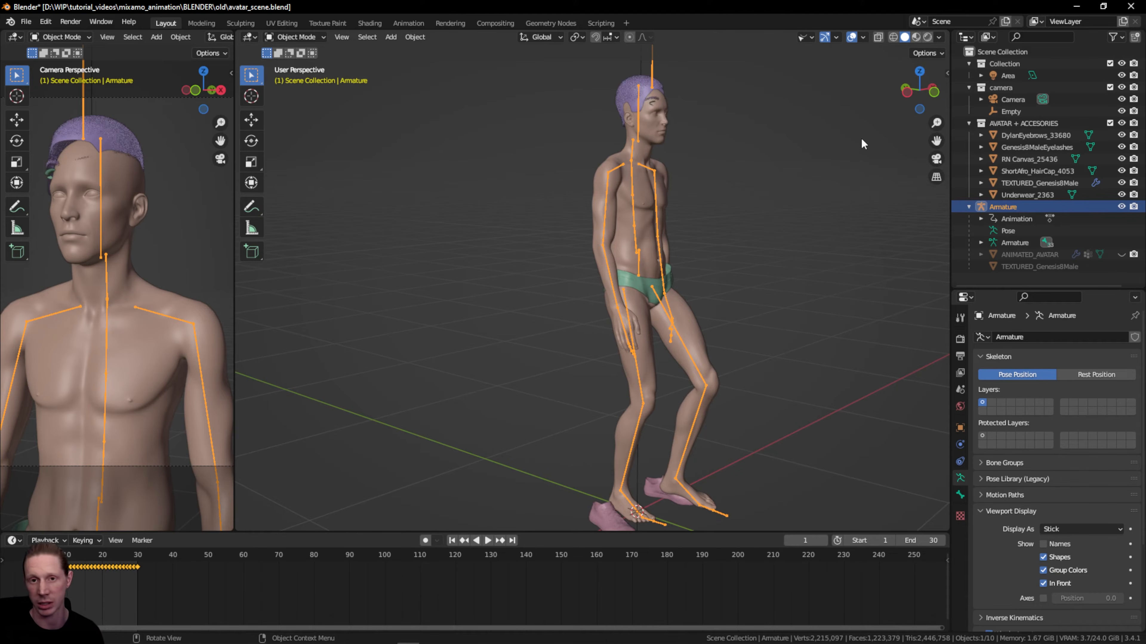
- Compare the Armature's Rest Position and Pose Position on the textured avatar from the front view
{"action": "left_click", "coordinate": [1109, 375]}
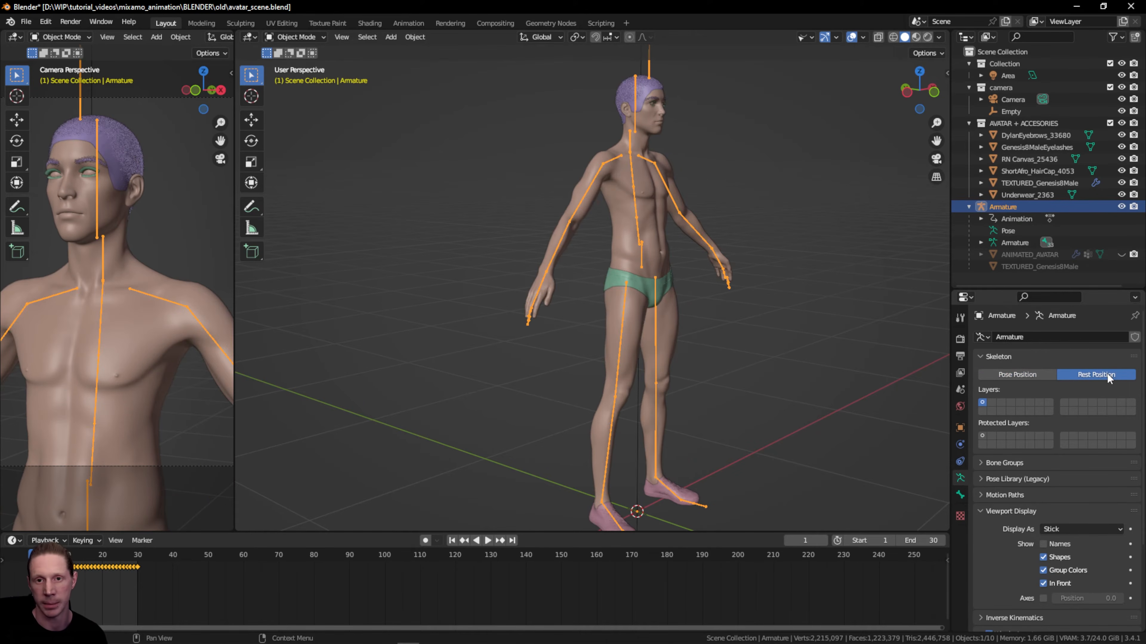
{"action": "left_click", "coordinate": [904, 90]}
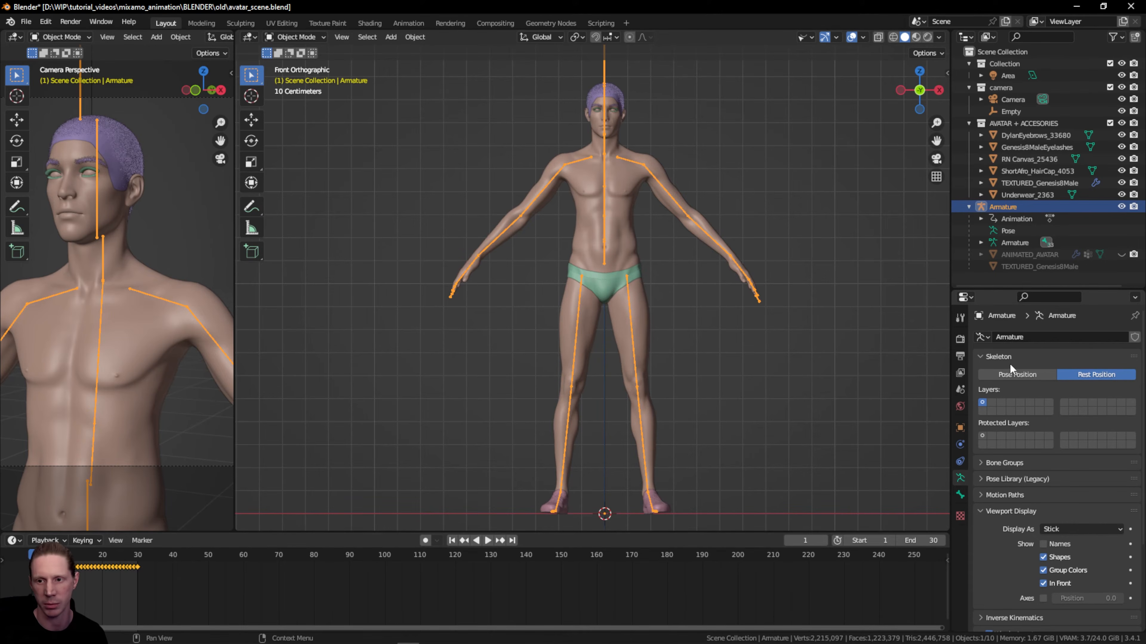
{"action": "left_click", "coordinate": [1014, 375]}
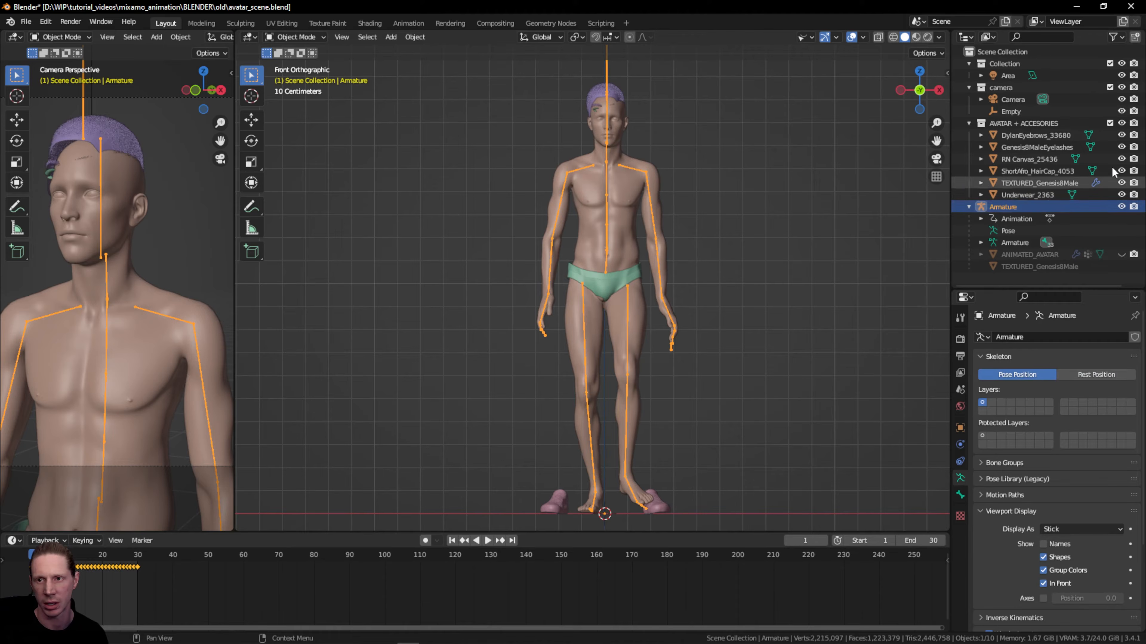
- Show ANIMATED_AVATAR in place of the AVATAR + ACCESORIES collection, and play its animation before returning to frame 1
{"action": "left_click", "coordinate": [1121, 123]}
{"action": "left_click", "coordinate": [1121, 254]}
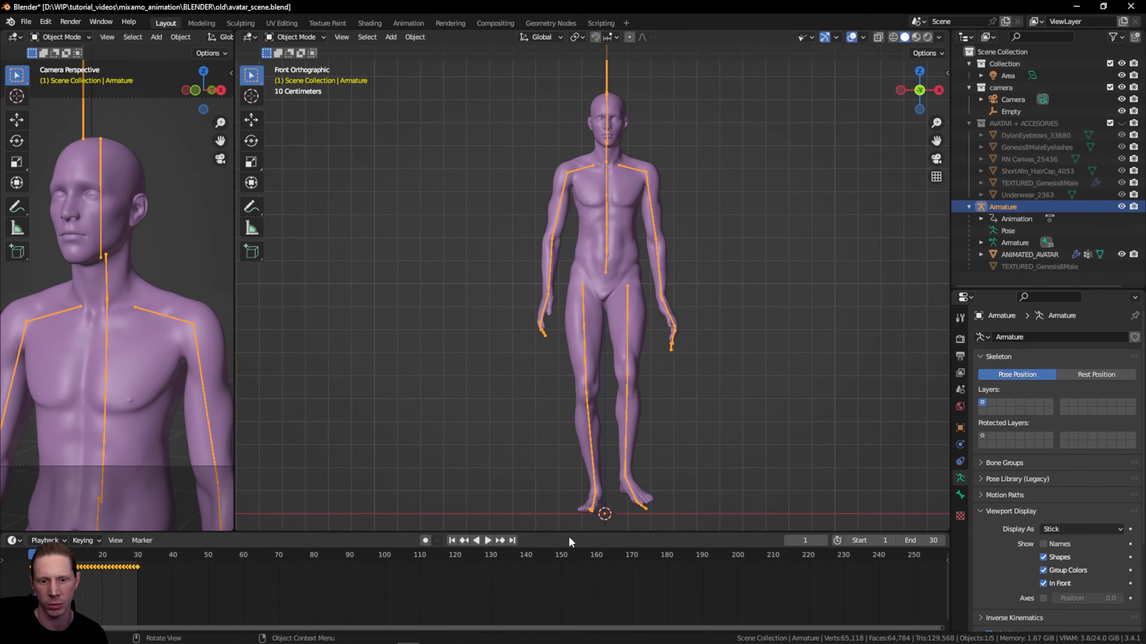
{"action": "left_click", "coordinate": [487, 540]}
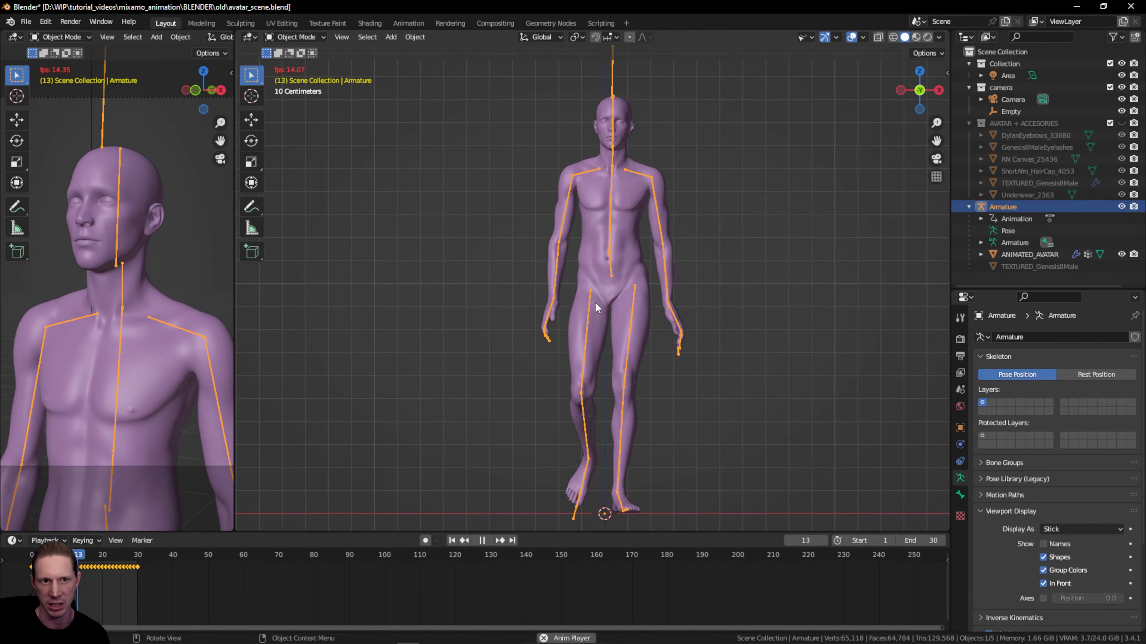
{"action": "left_click", "coordinate": [480, 538]}
{"action": "left_click", "coordinate": [451, 540]}
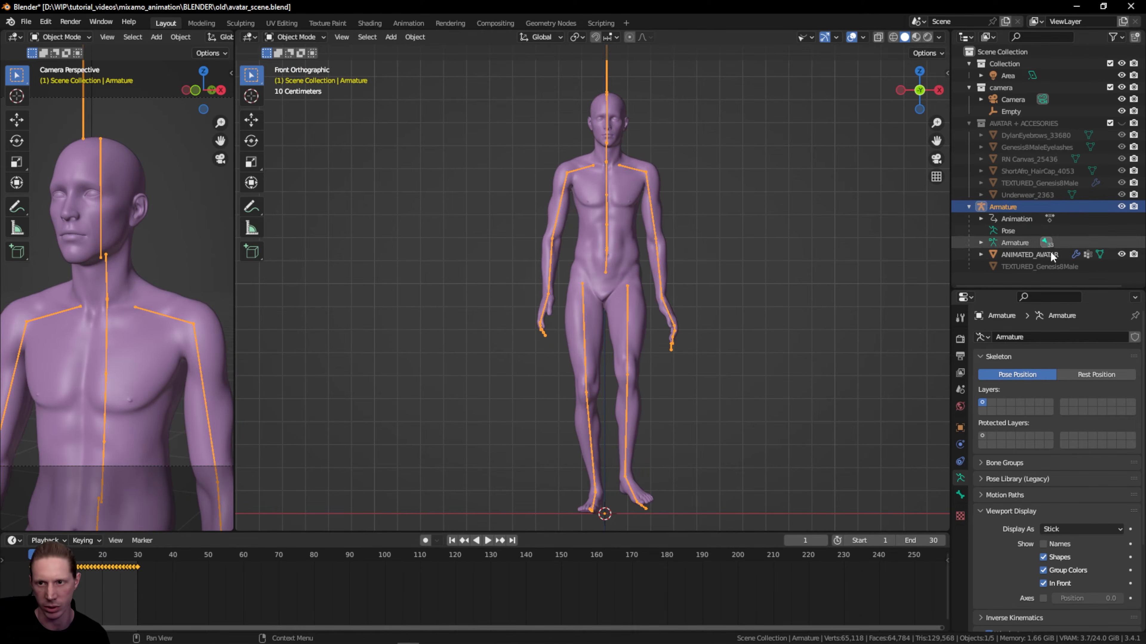
- Show the AVATAR + ACCESORIES collection and the Armature, with ANIMATED_AVATAR hidden
{"action": "left_click", "coordinate": [1121, 206]}
{"action": "left_click", "coordinate": [1121, 124]}
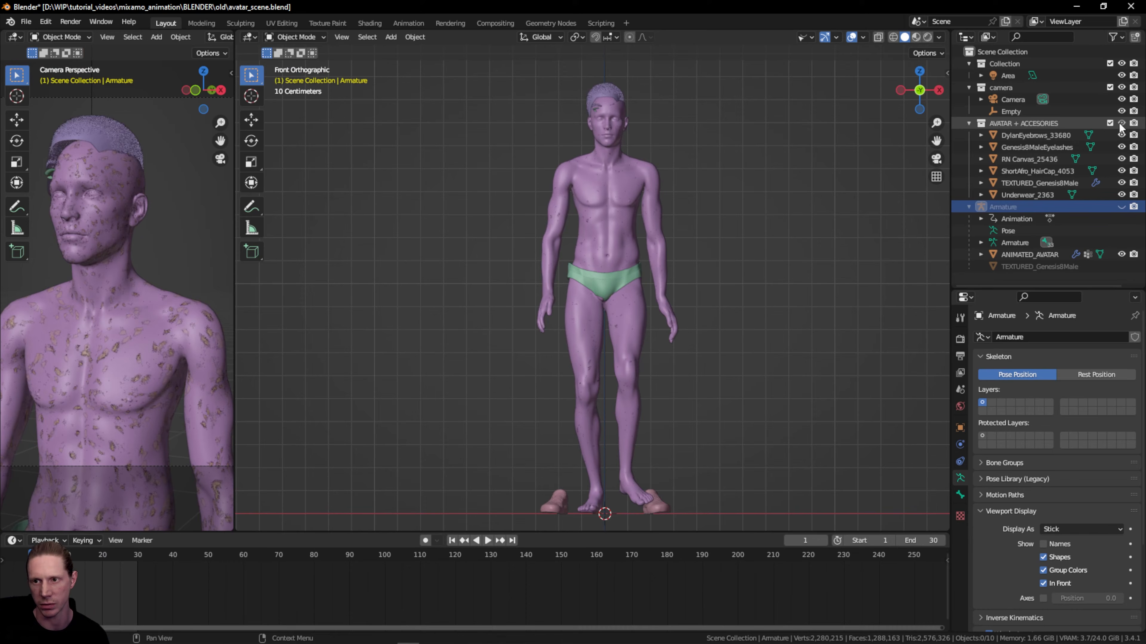
{"action": "left_click", "coordinate": [1121, 207]}
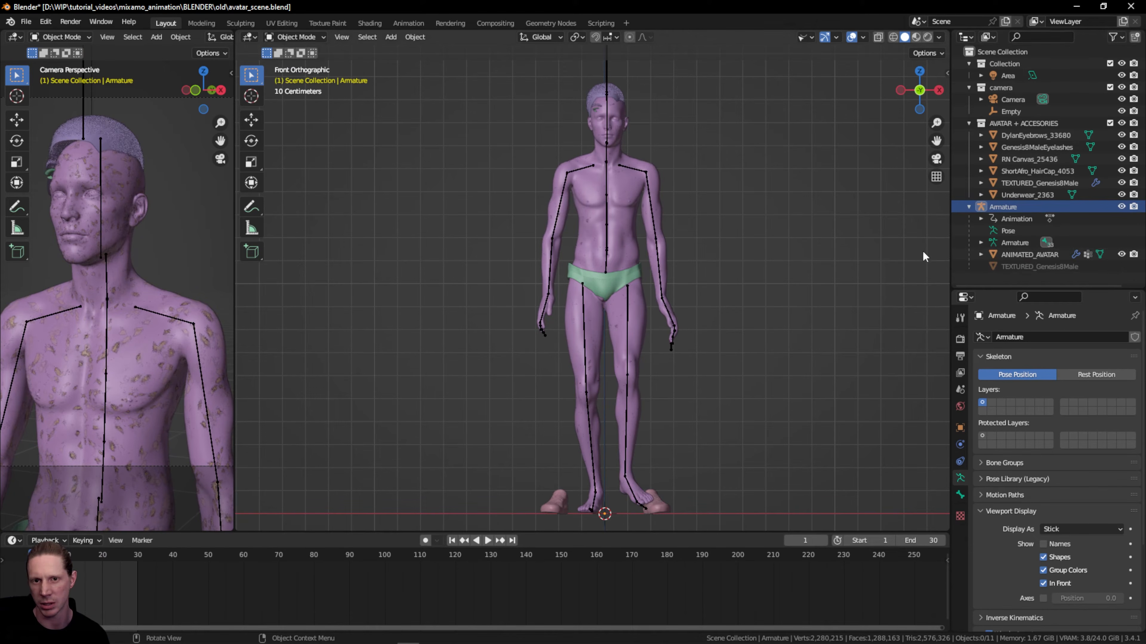
{"action": "left_click", "coordinate": [1121, 255]}
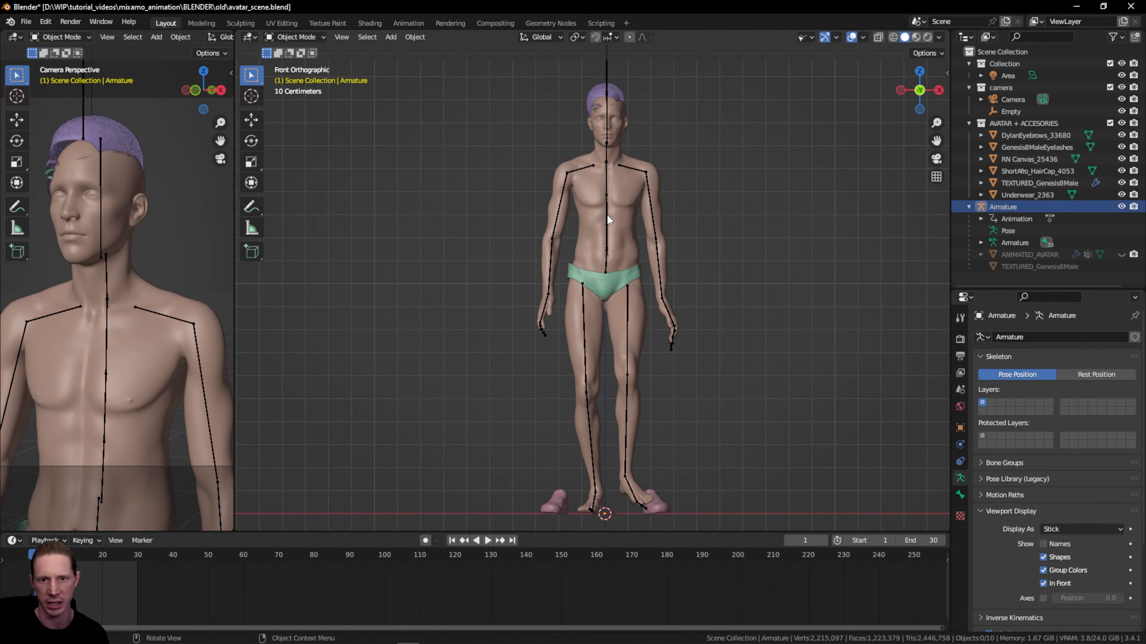
- Select the Armature and set its skeleton to Rest Position
{"action": "left_click", "coordinate": [607, 75]}
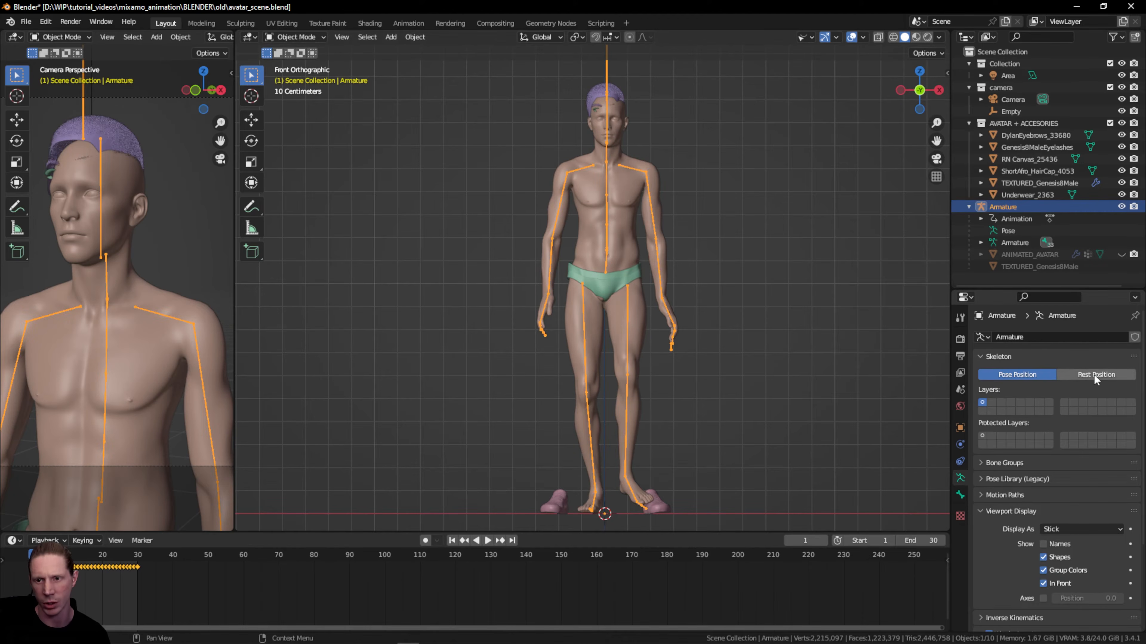
{"action": "left_click", "coordinate": [1077, 373]}
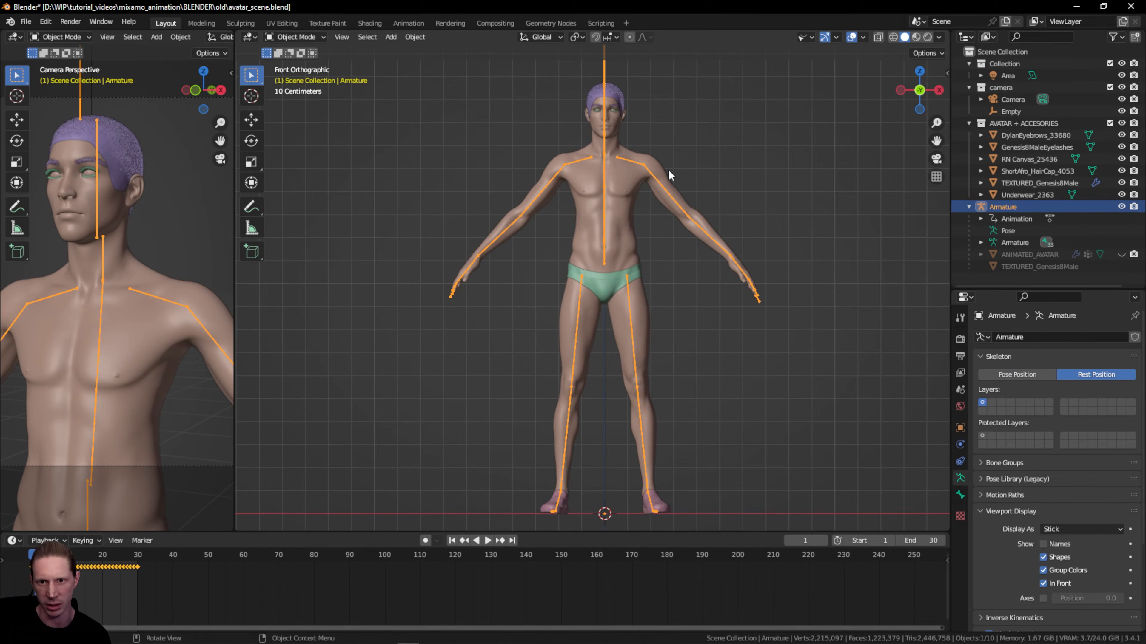
{"action": "left_click_drag", "start_coordinate": [928, 97], "coordinate": [900, 102]}
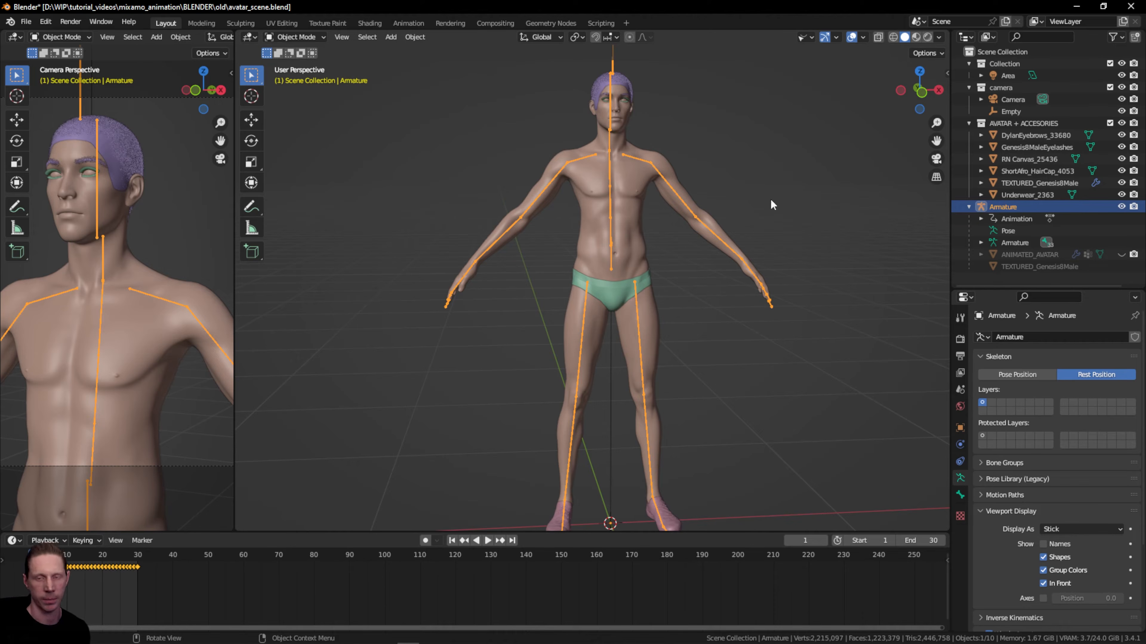
- Transfer the vertex group weights from TEXTURED_Genesis8Male to Underwear_2363 in Weight Paint mode, and return to Object Mode
{"action": "left_click", "coordinate": [633, 217]}
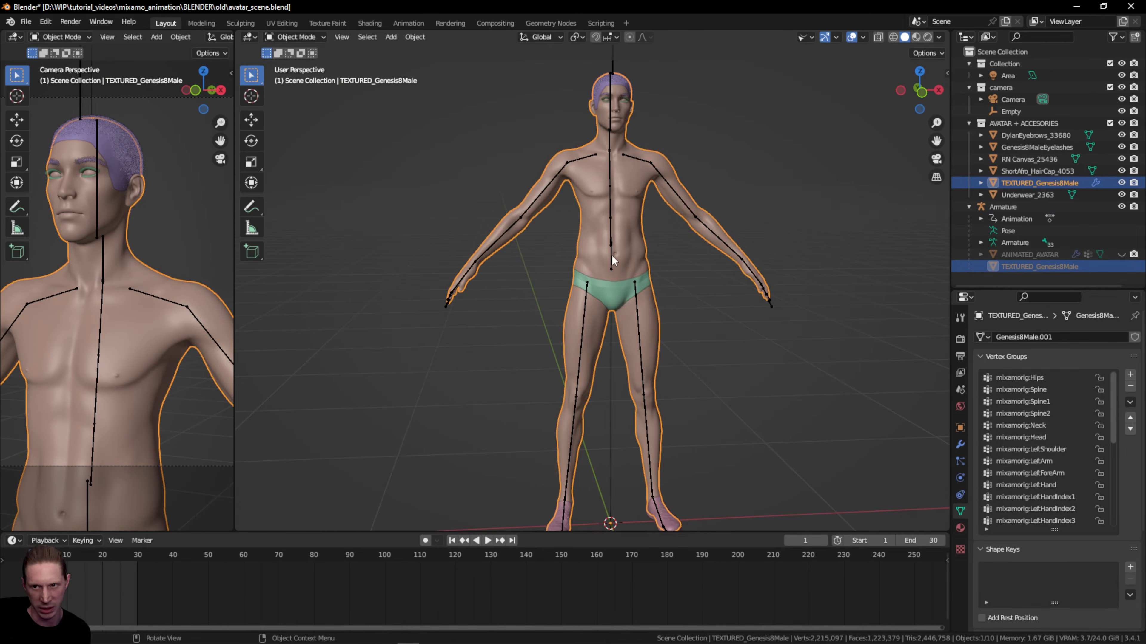
{"action": "left_click", "coordinate": [614, 290], "text": "shift"}
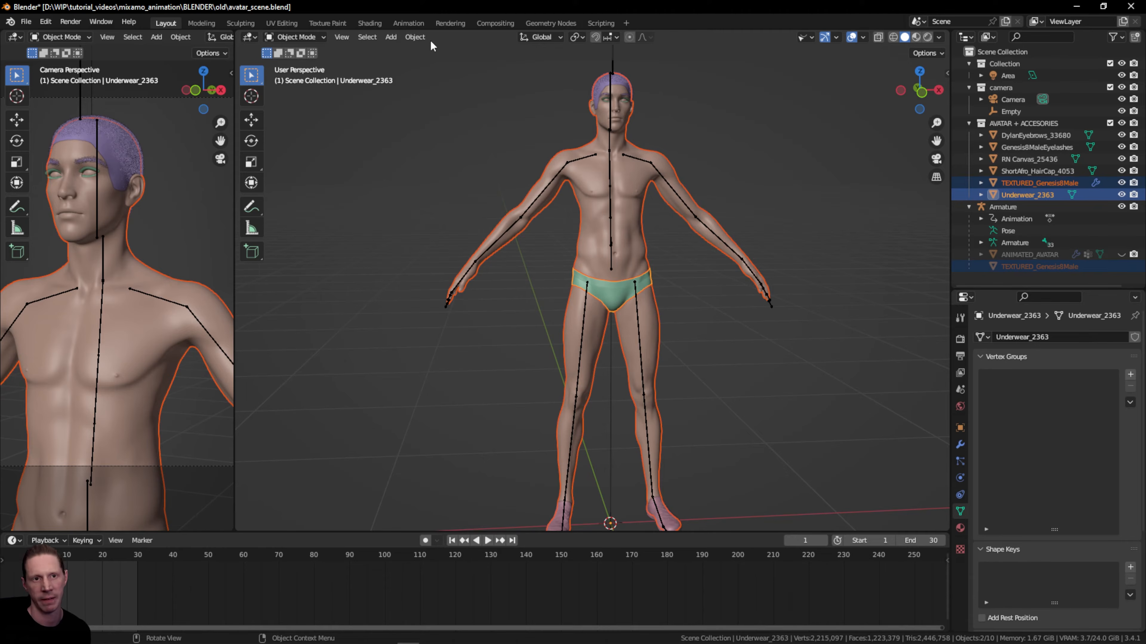
{"action": "left_click", "coordinate": [305, 37]}
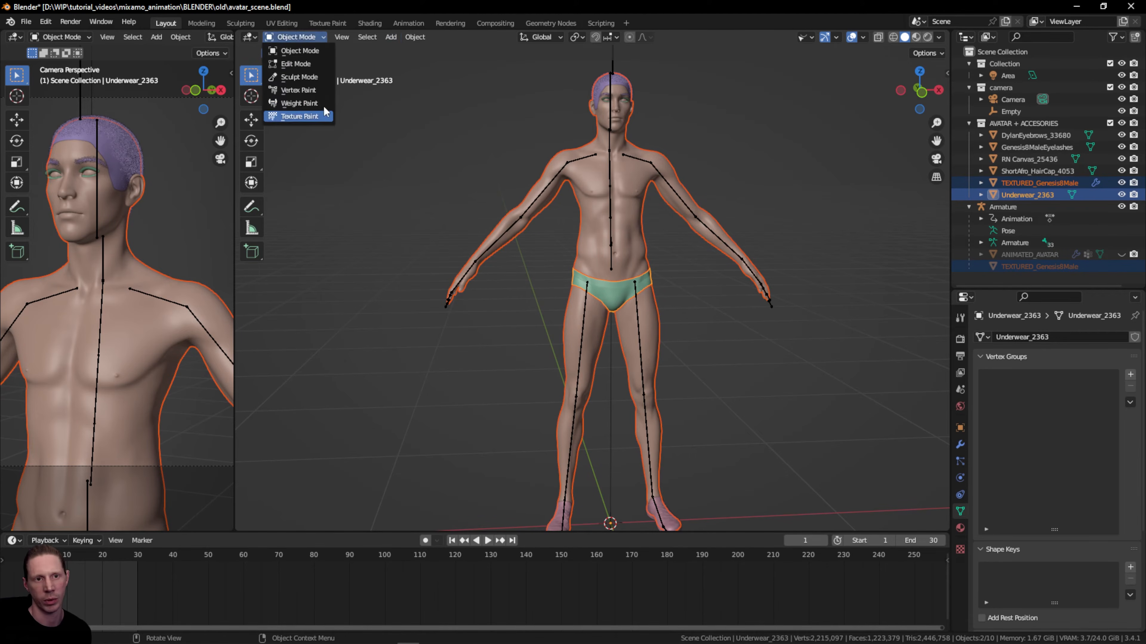
{"action": "left_click", "coordinate": [321, 102]}
{"action": "left_click", "coordinate": [393, 37]}
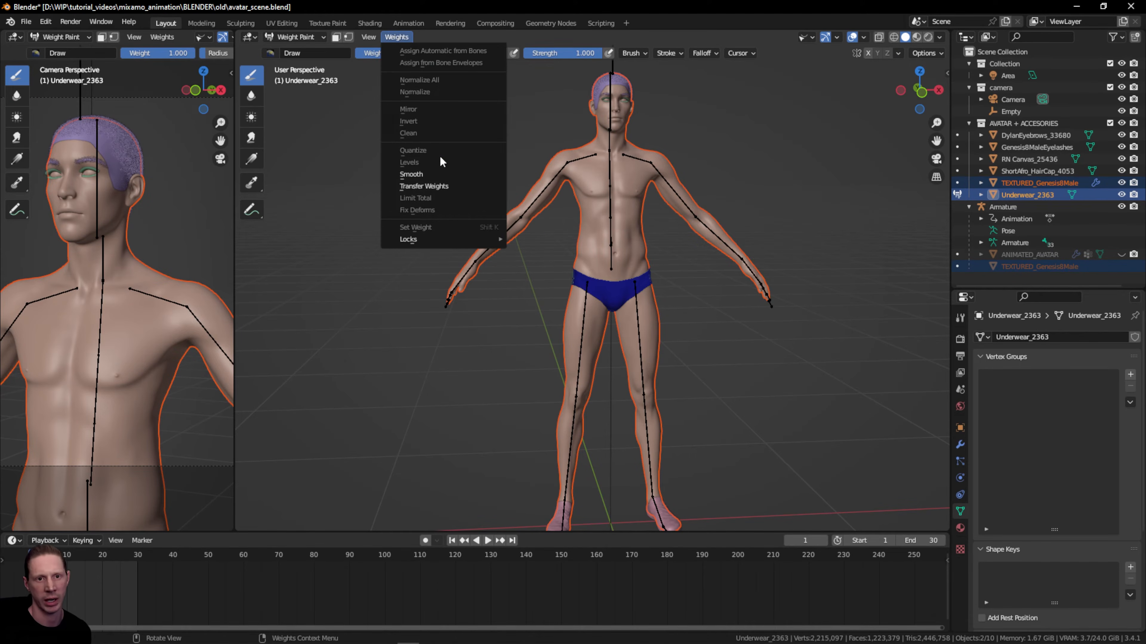
{"action": "left_click", "coordinate": [433, 187]}
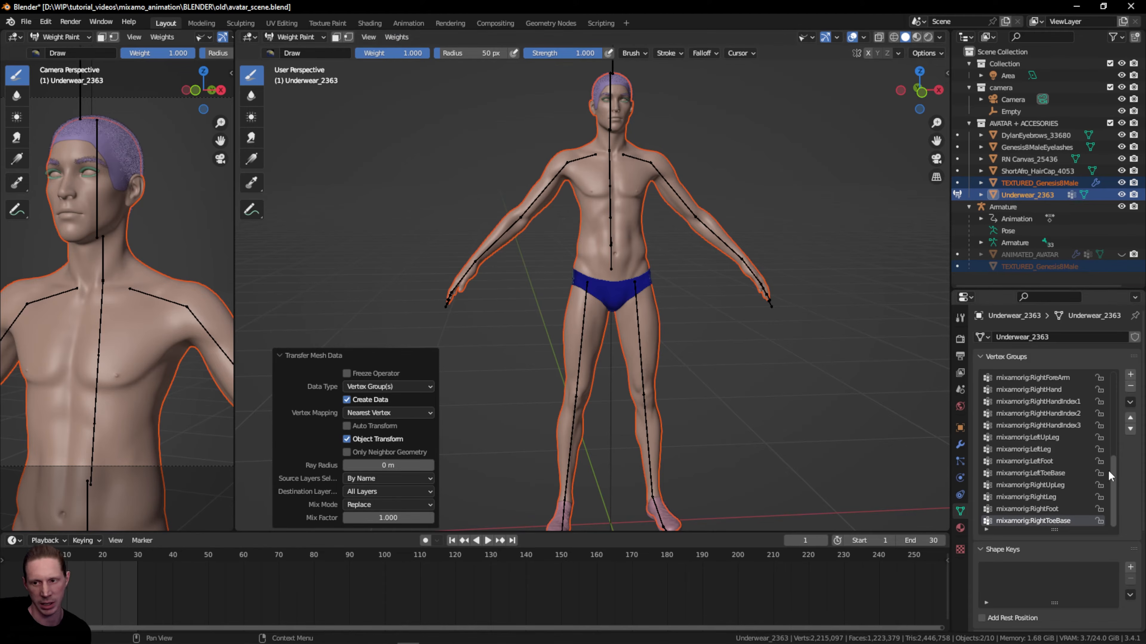
{"action": "scroll", "coordinate": [1110, 474], "scroll_direction": "up", "scroll_amount": 10}
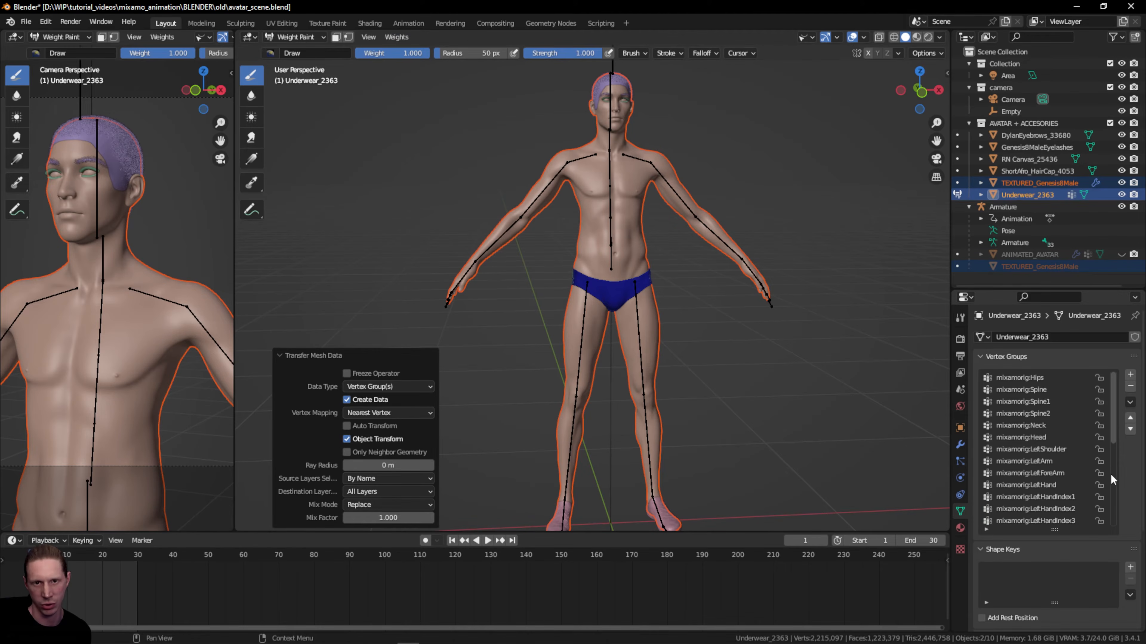
{"action": "left_click", "coordinate": [299, 38]}
{"action": "left_click", "coordinate": [299, 50]}
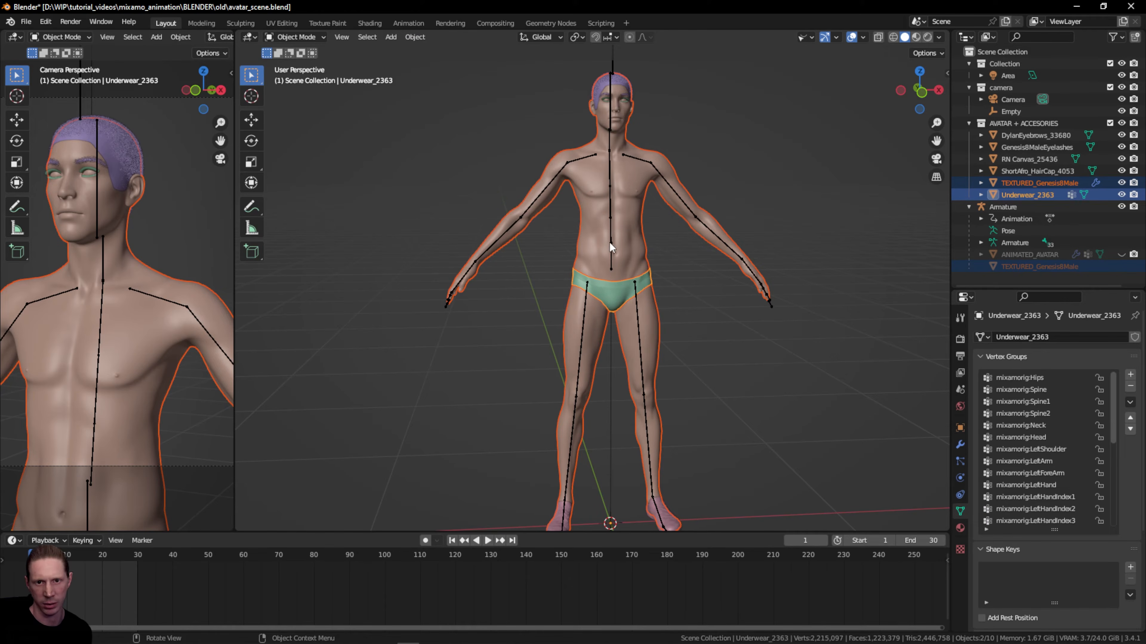
- Parent Underwear_2363 to the Armature with Armature Deform
{"action": "left_click", "coordinate": [677, 265]}
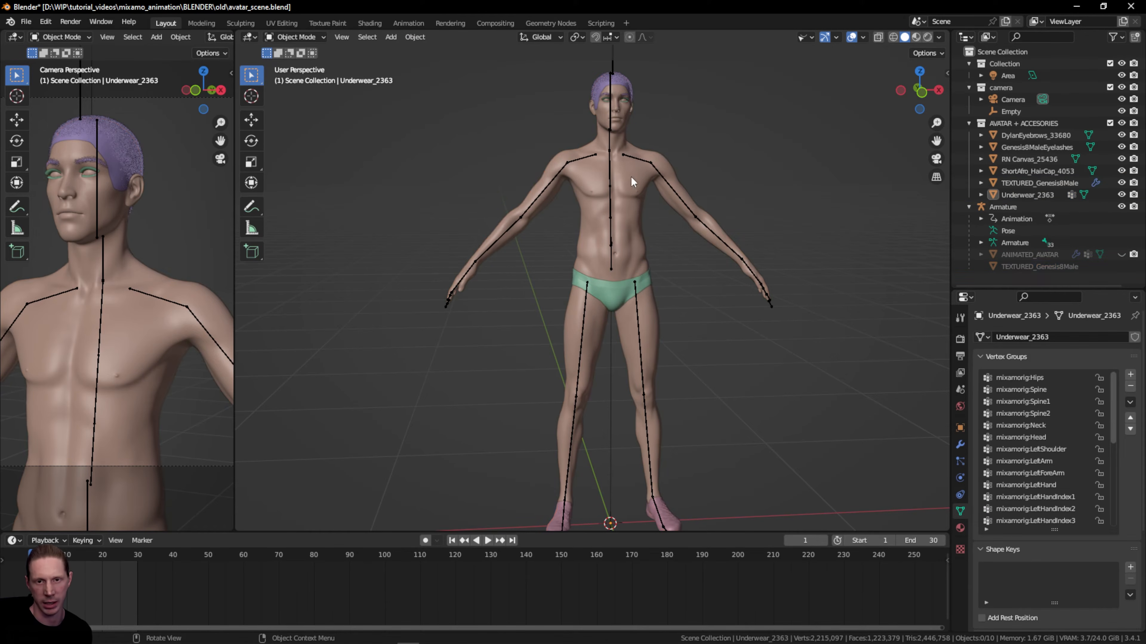
{"action": "left_click", "coordinate": [618, 296]}
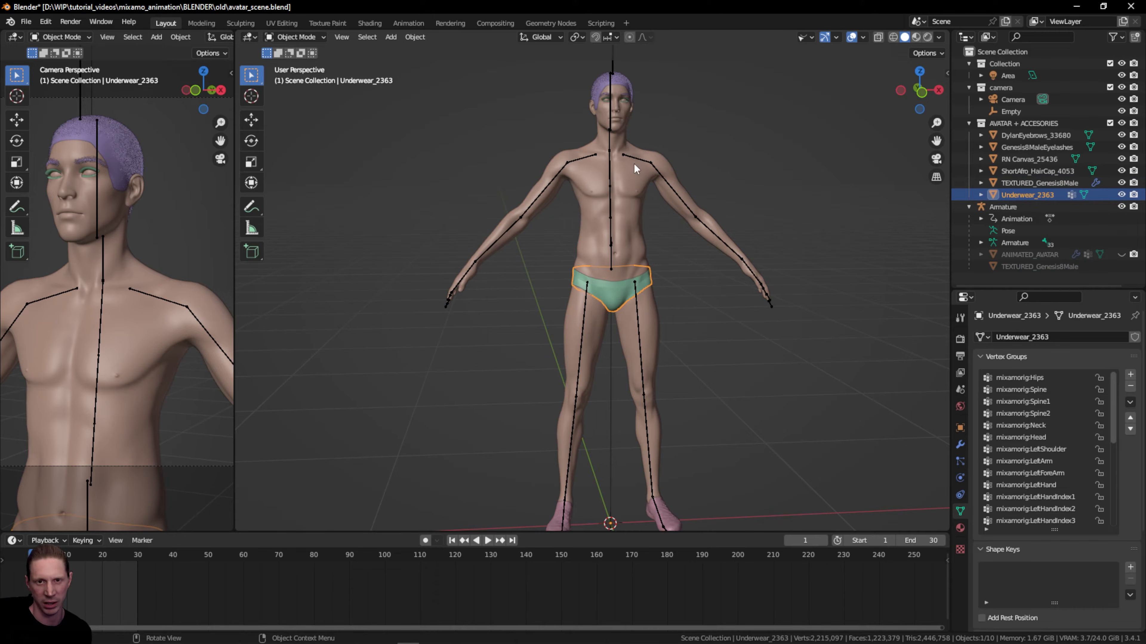
{"action": "left_click", "coordinate": [610, 72], "text": "shift"}
{"action": "right_click", "coordinate": [609, 133]}
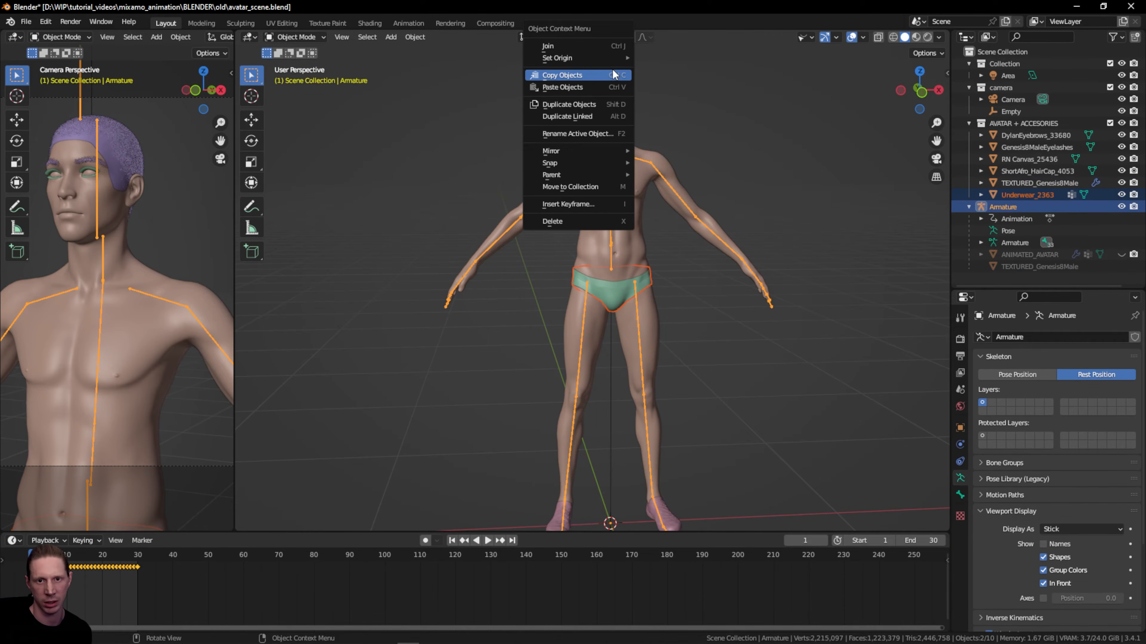
{"action": "mouse_move", "coordinate": [598, 174]}
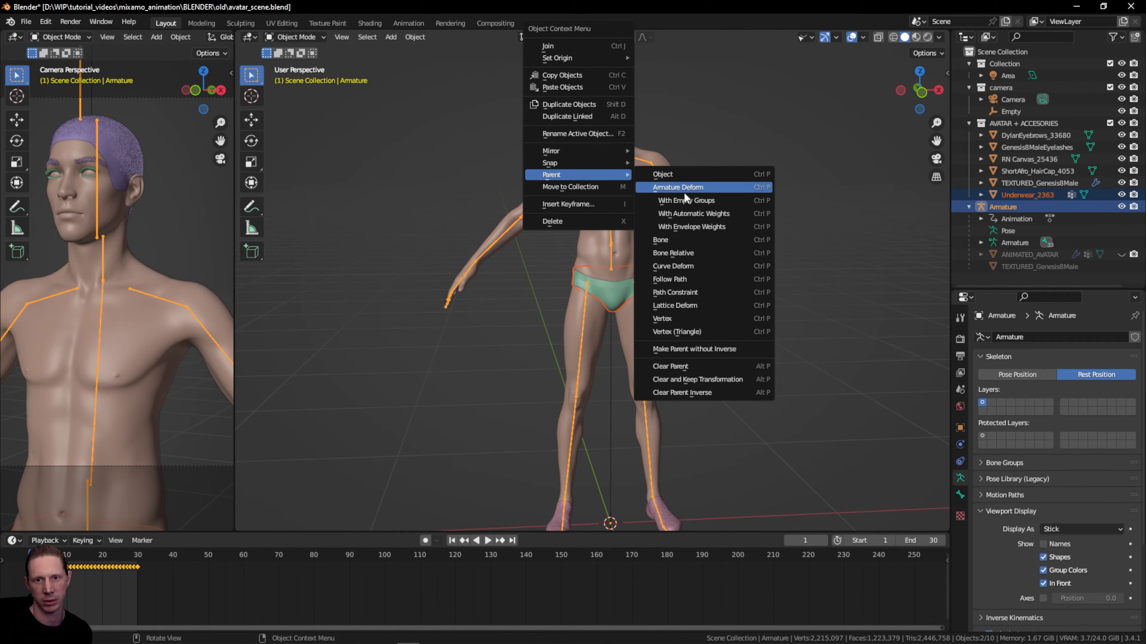
{"action": "left_click", "coordinate": [691, 186]}
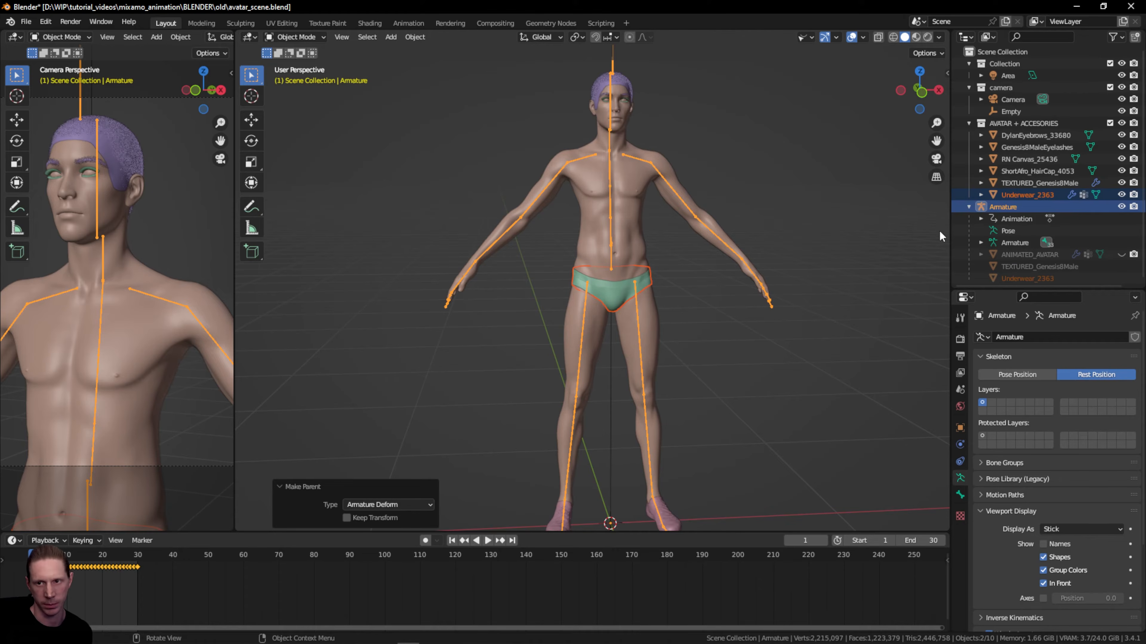
- Try moving the Armature to test the underwear's binding, and cancel the move
{"action": "left_click", "coordinate": [610, 72]}
{"action": "key", "text": "g"}
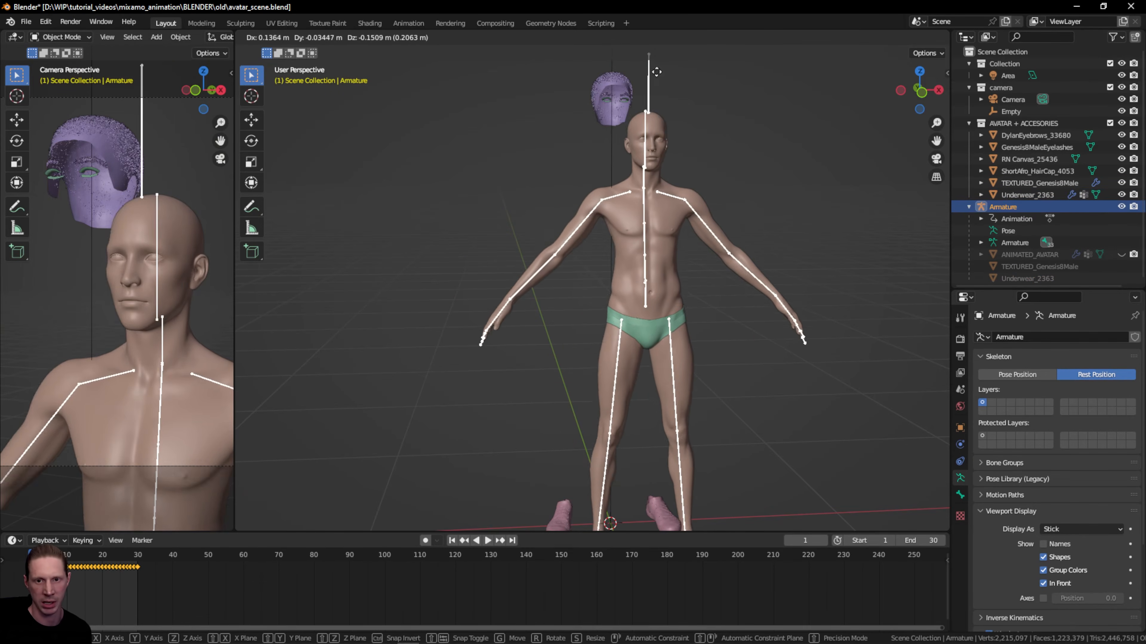
{"action": "right_click", "coordinate": [658, 102]}
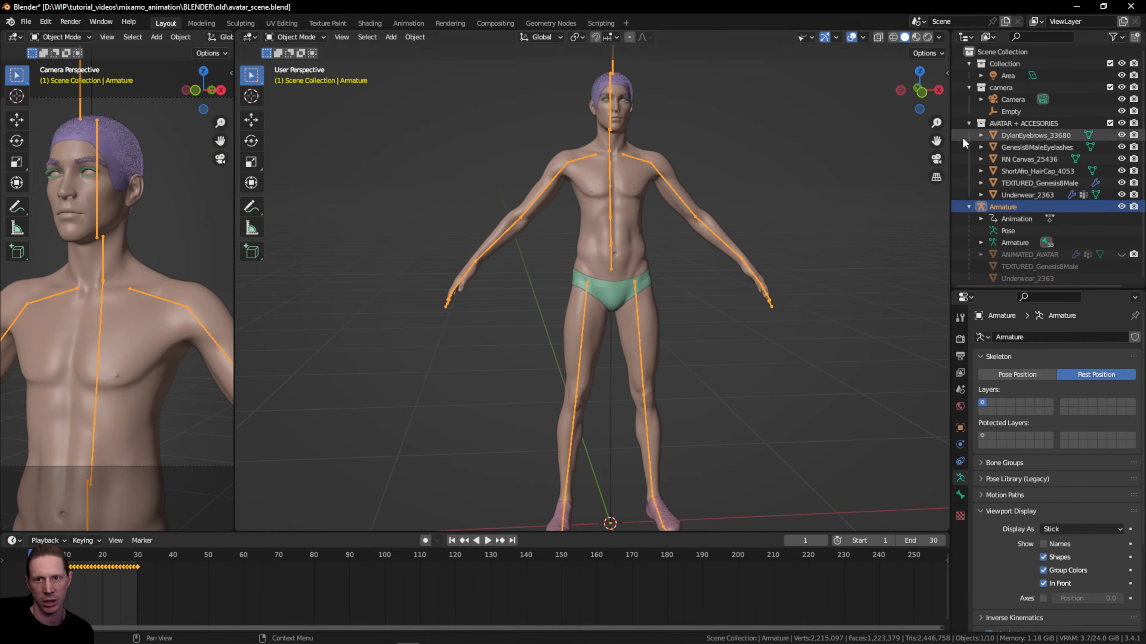
- Play the Armature's animation in Pose Position to check the underwear, then return to frame 1 and Rest Position
{"action": "mouse_move", "coordinate": [936, 141]}
{"action": "left_mouse_down"}
{"action": "mouse_move", "coordinate": [937, 102]}
{"action": "mouse_move", "coordinate": [874, 100]}
{"action": "mouse_move", "coordinate": [947, 159]}
{"action": "left_mouse_up"}
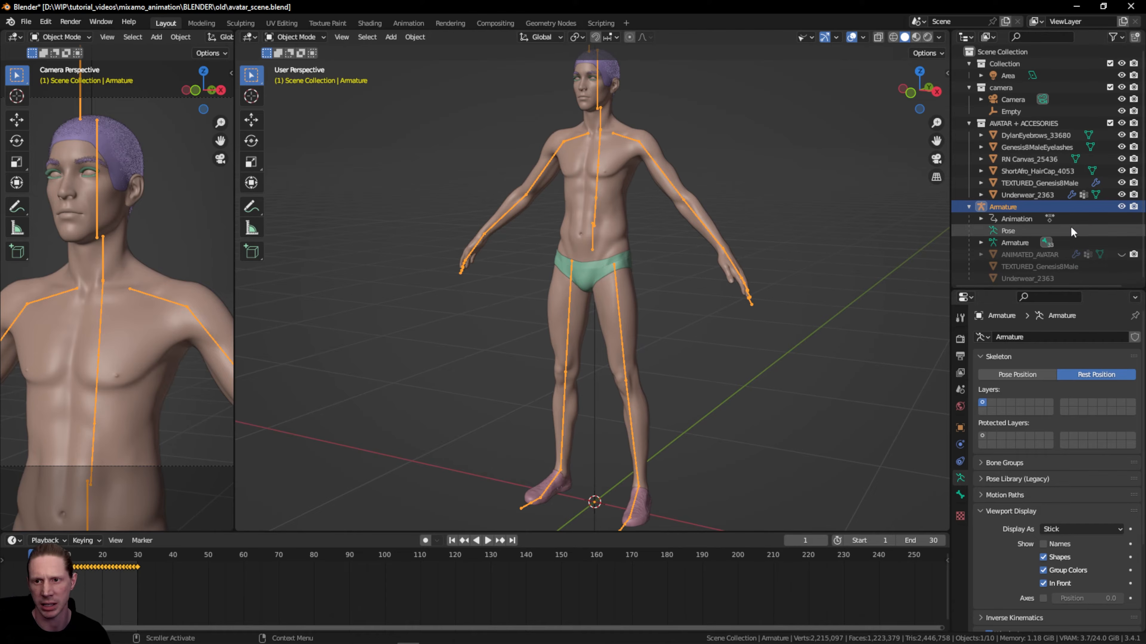
{"action": "left_click", "coordinate": [1036, 376]}
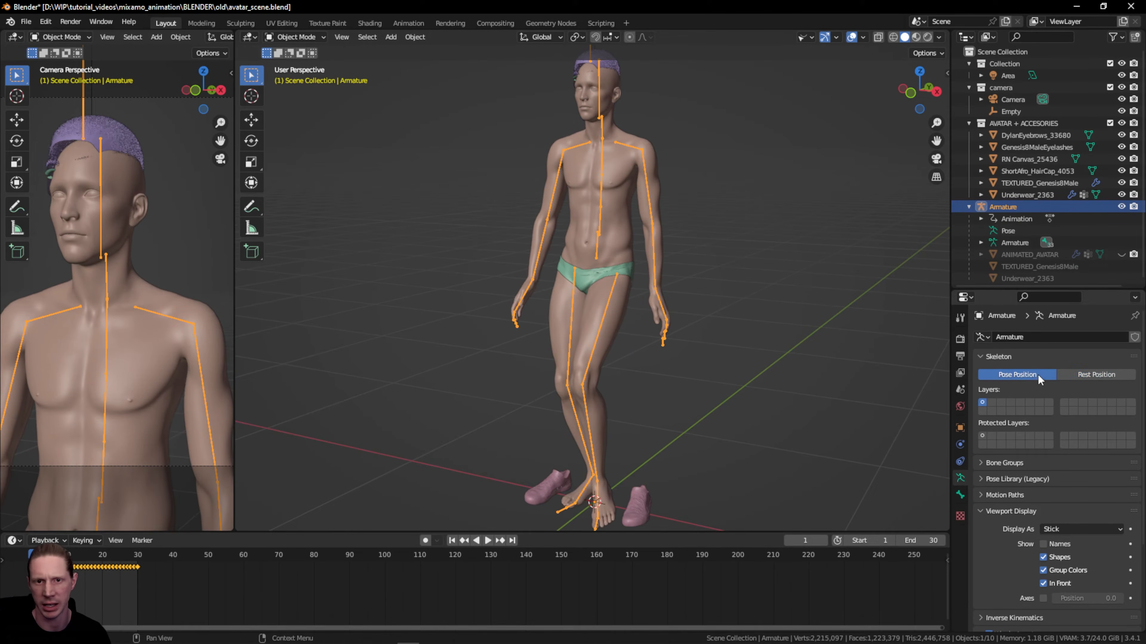
{"action": "left_click", "coordinate": [488, 541]}
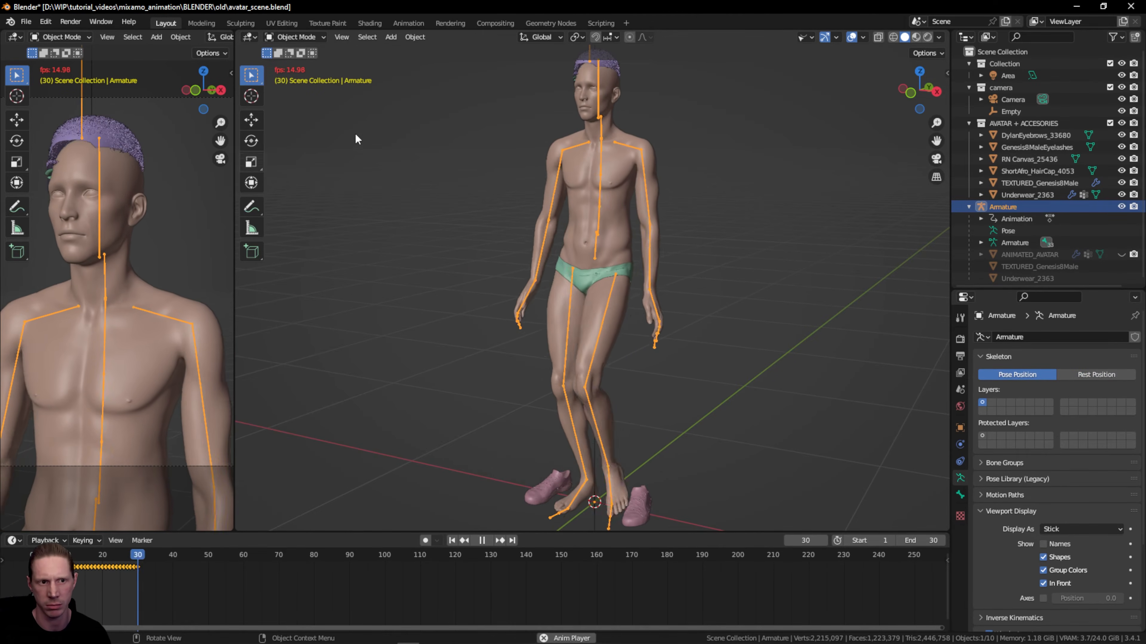
{"action": "left_click", "coordinate": [482, 540]}
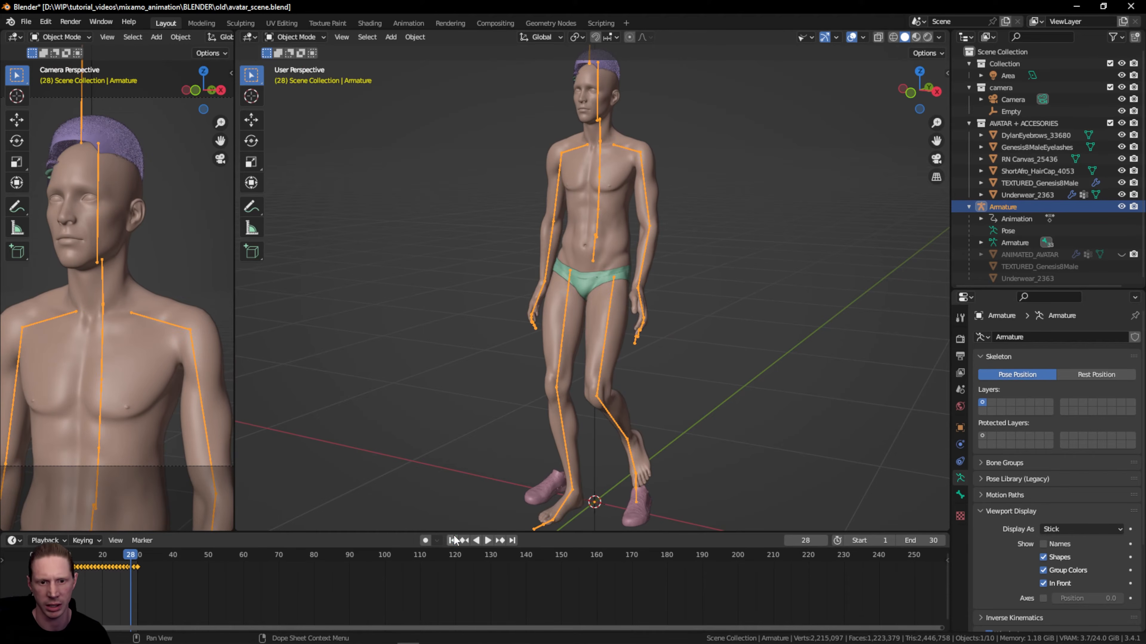
{"action": "left_click", "coordinate": [452, 540]}
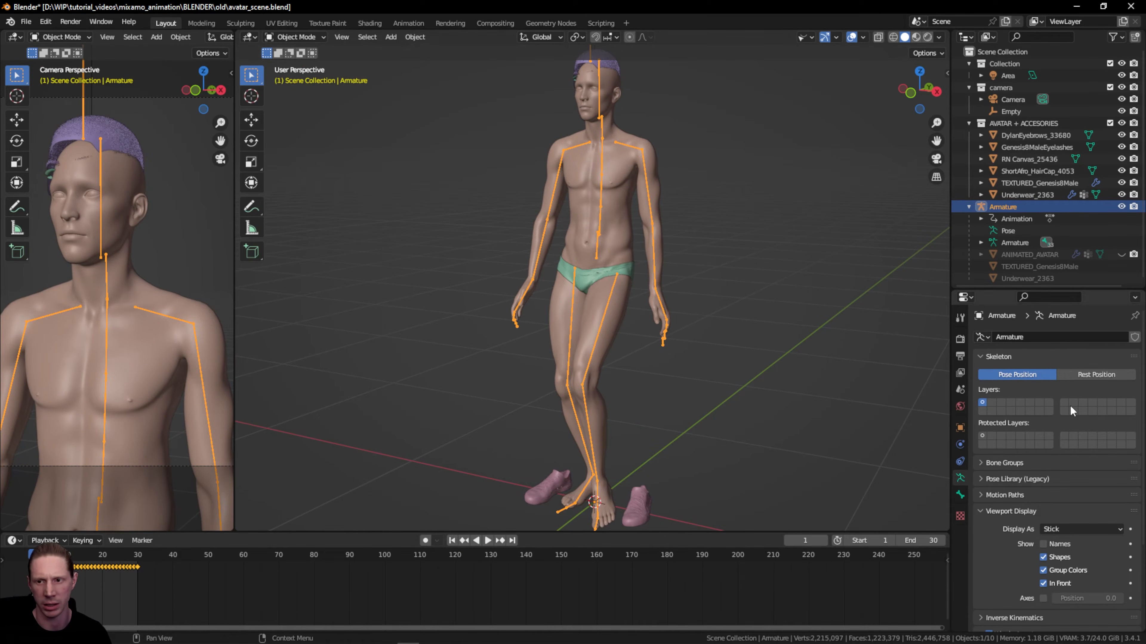
{"action": "left_click", "coordinate": [1078, 375]}
- Transfer the vertex group weights from TEXTURED_Genesis8Male to ShortAfro_HairCap_4053 in Weight Paint mode, and return to Object Mode
{"action": "left_click_drag", "start_coordinate": [937, 141], "coordinate": [948, 252]}
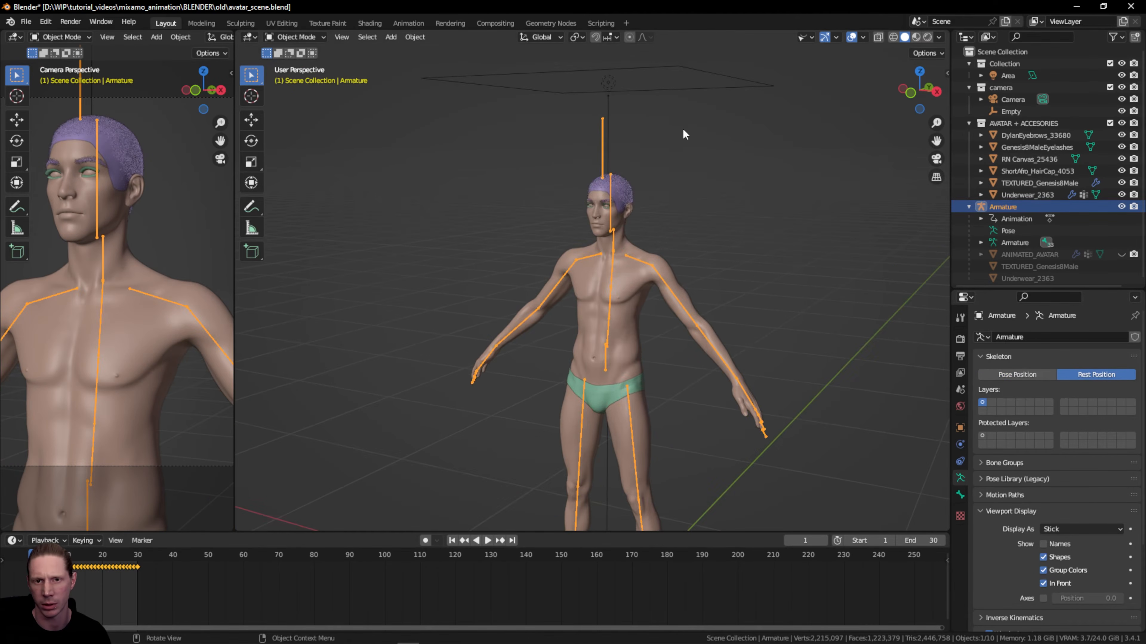
{"action": "scroll", "coordinate": [673, 128], "scroll_direction": "up", "scroll_amount": 5}
{"action": "scroll", "coordinate": [654, 119], "scroll_direction": "down", "scroll_amount": 2}
{"action": "left_click", "coordinate": [647, 110]}
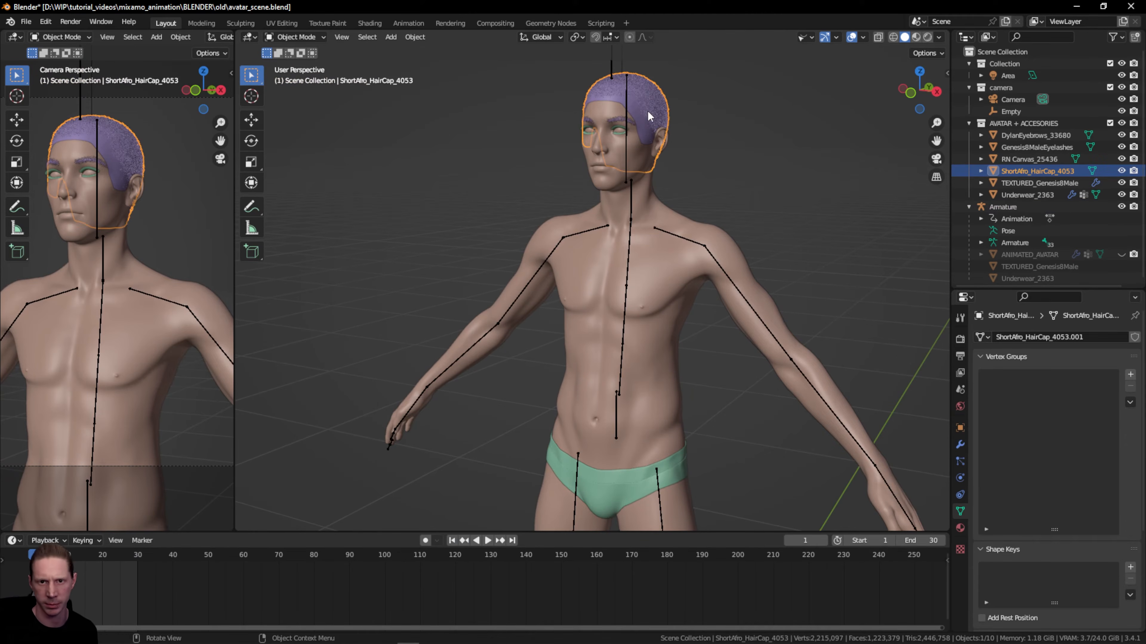
{"action": "left_click", "coordinate": [699, 239]}
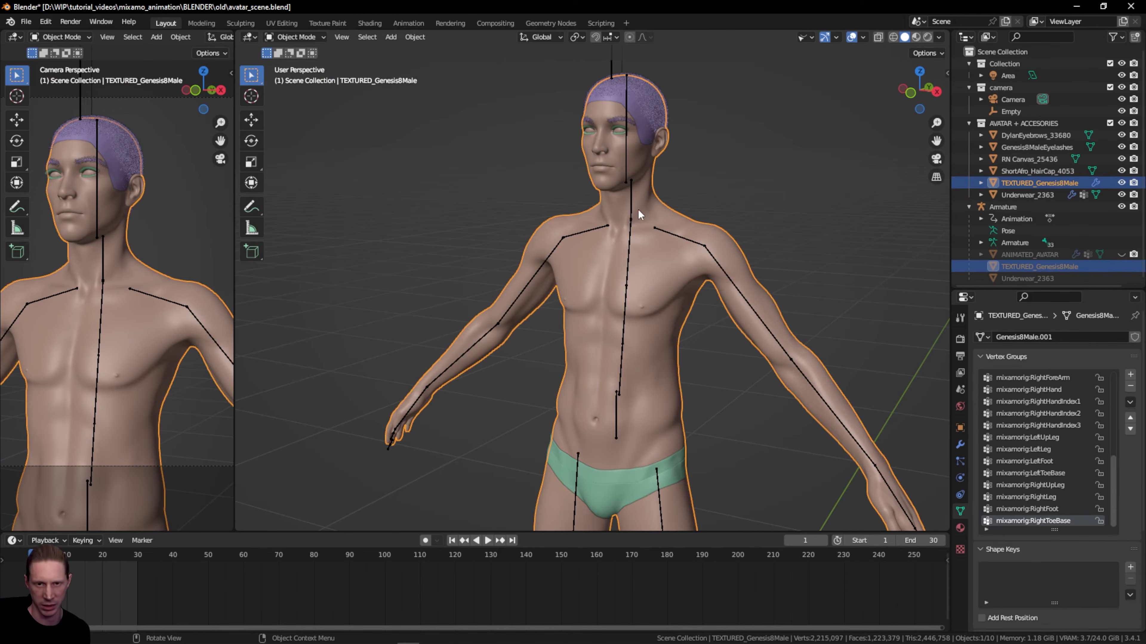
{"action": "left_click", "coordinate": [664, 111], "text": "shift"}
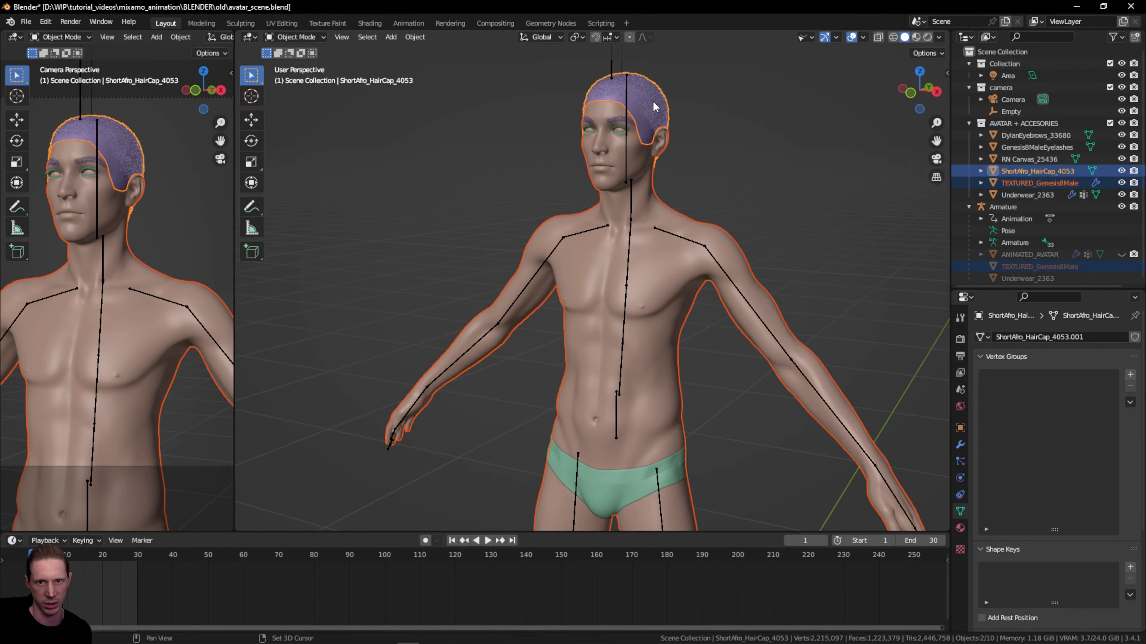
{"action": "left_click", "coordinate": [322, 38]}
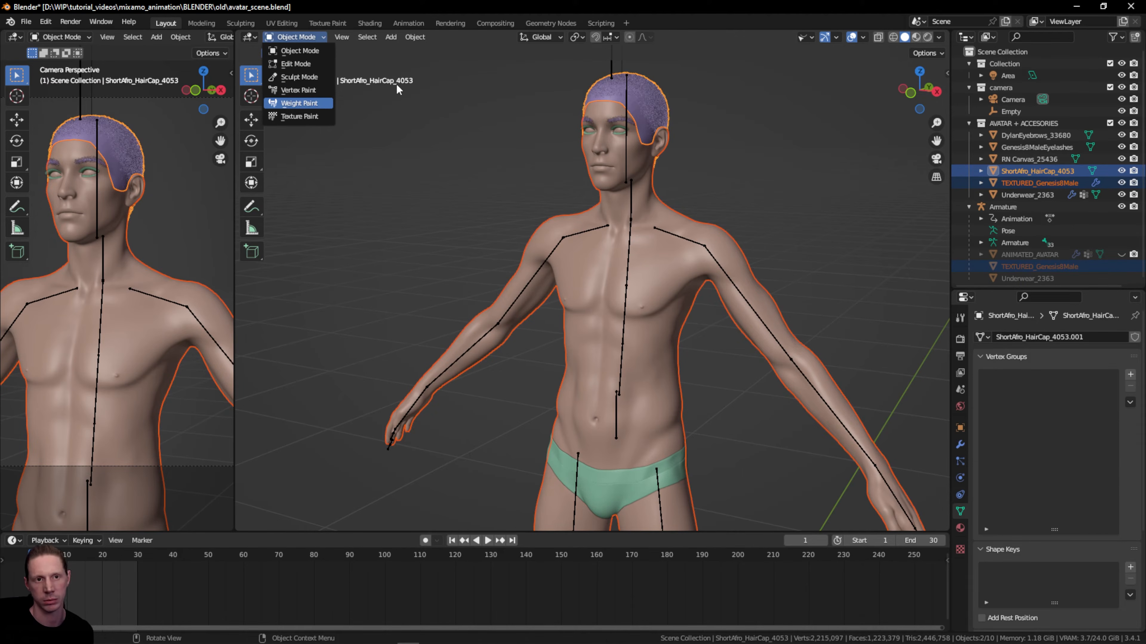
{"action": "key", "text": "Return"}
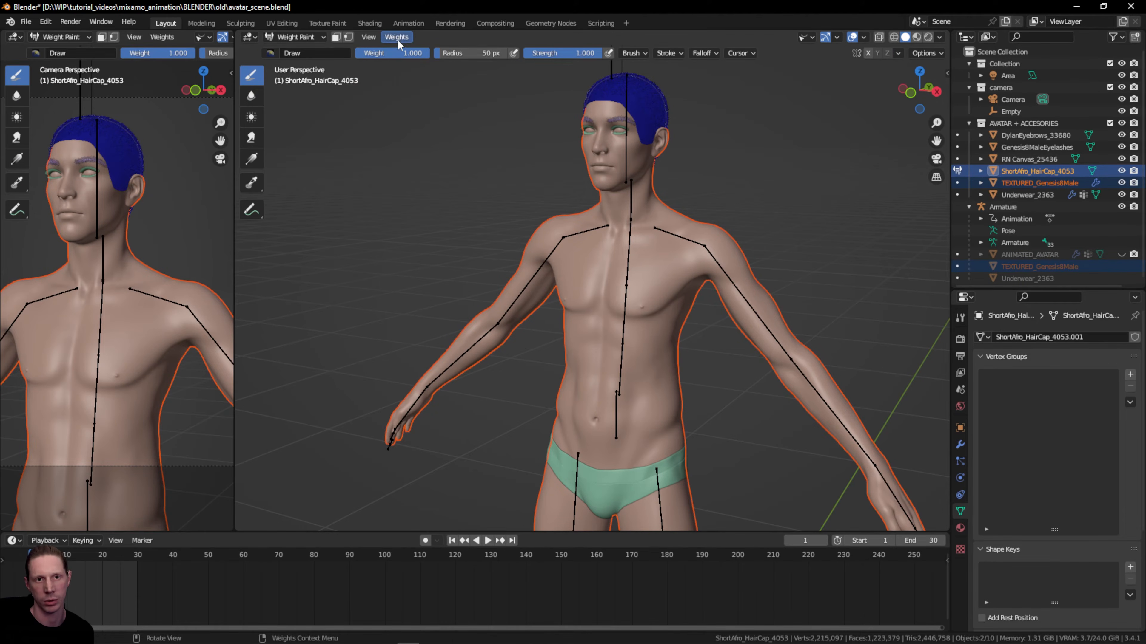
{"action": "left_click", "coordinate": [396, 37]}
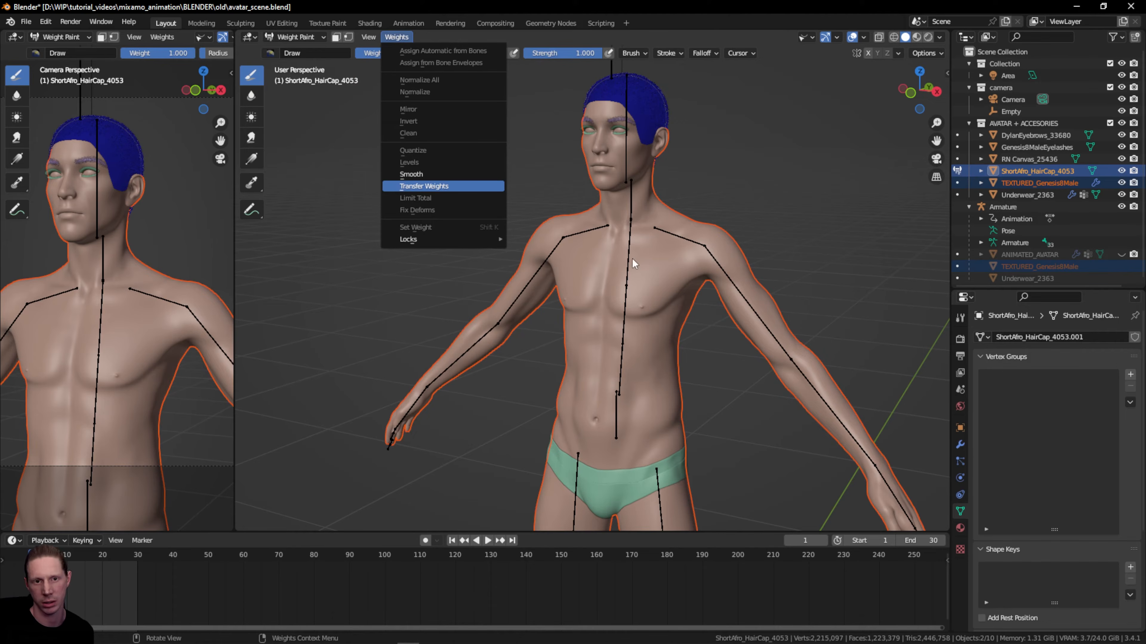
{"action": "key", "text": "Return"}
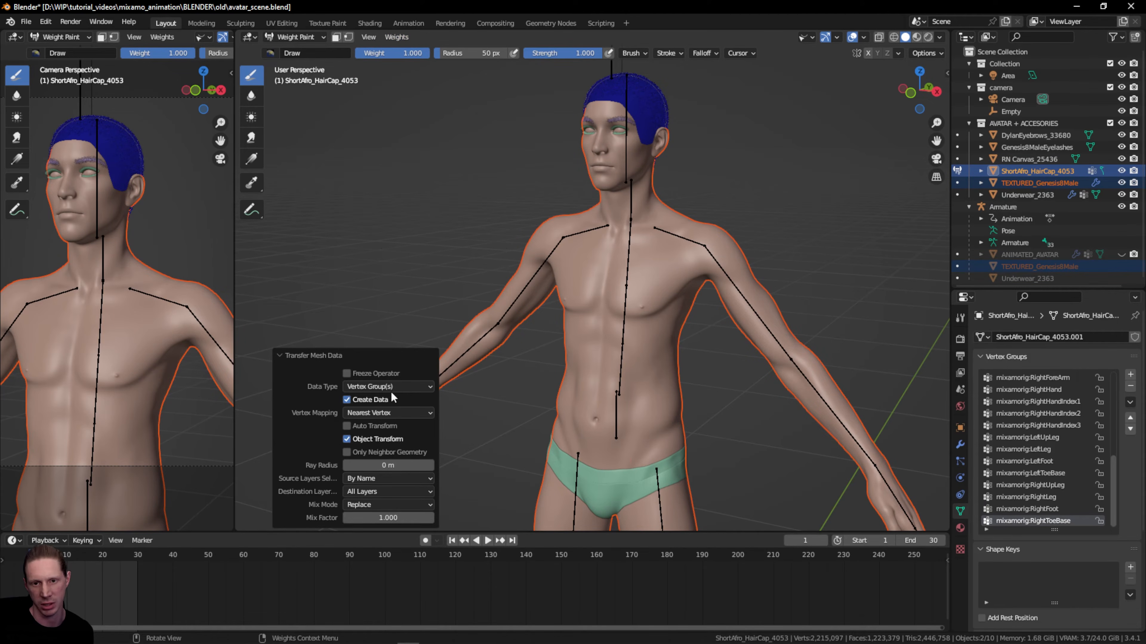
{"action": "left_click", "coordinate": [288, 36]}
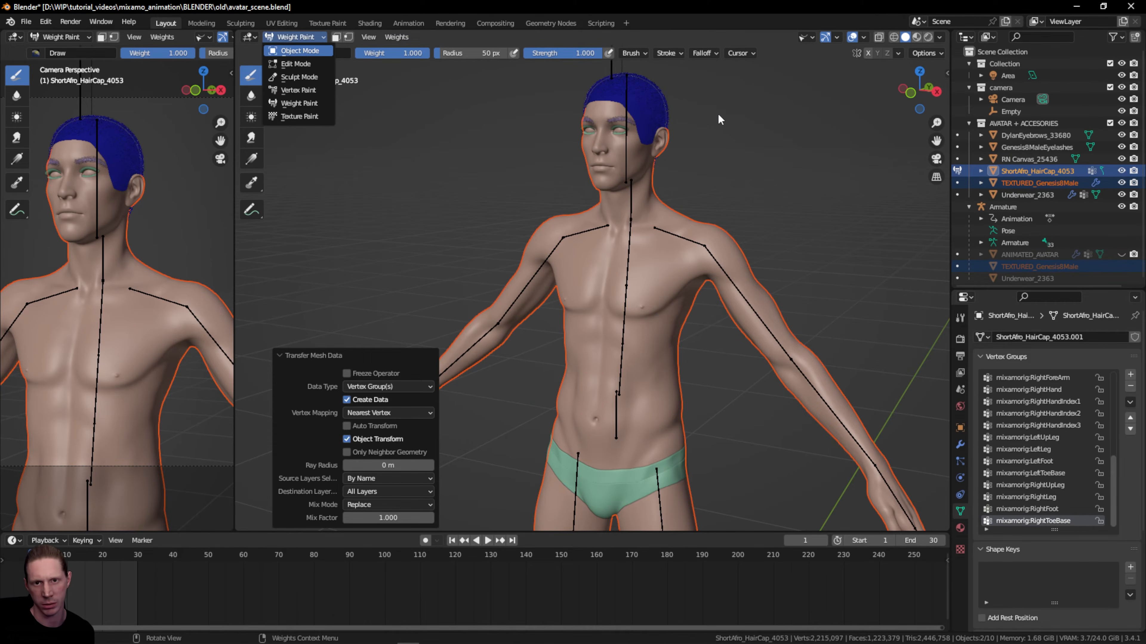
{"action": "key", "text": "Return"}
- Check the hair cap against the Armature's Pose Position, and set the skeleton back to Rest Position
{"action": "left_click", "coordinate": [628, 88]}
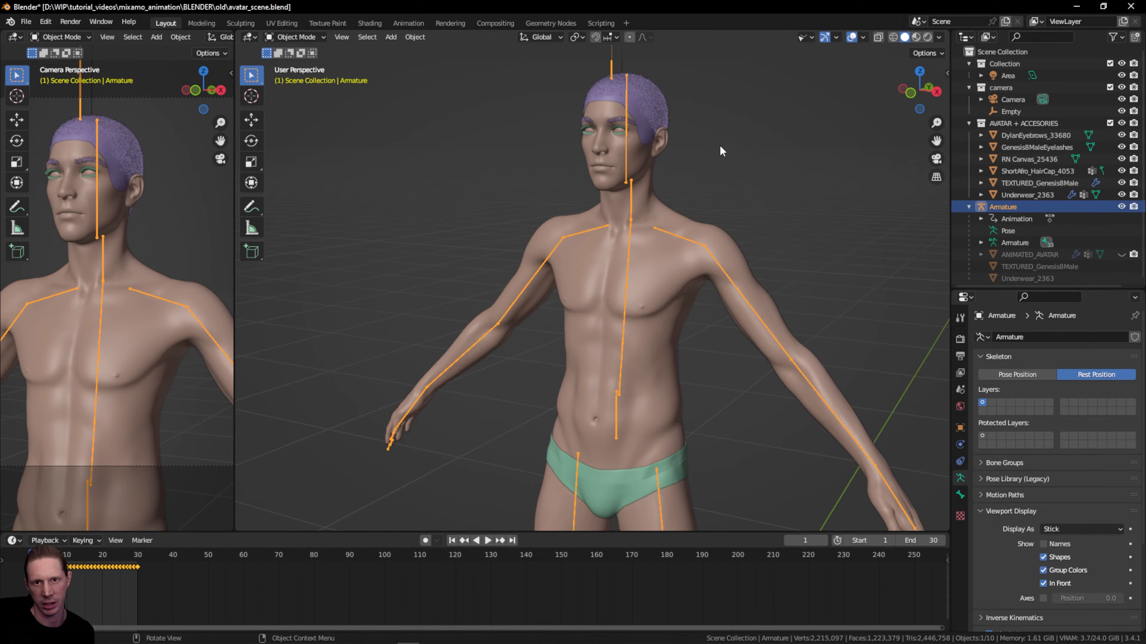
{"action": "scroll", "coordinate": [719, 145], "scroll_direction": "down", "scroll_amount": 4}
{"action": "left_click", "coordinate": [1017, 374]}
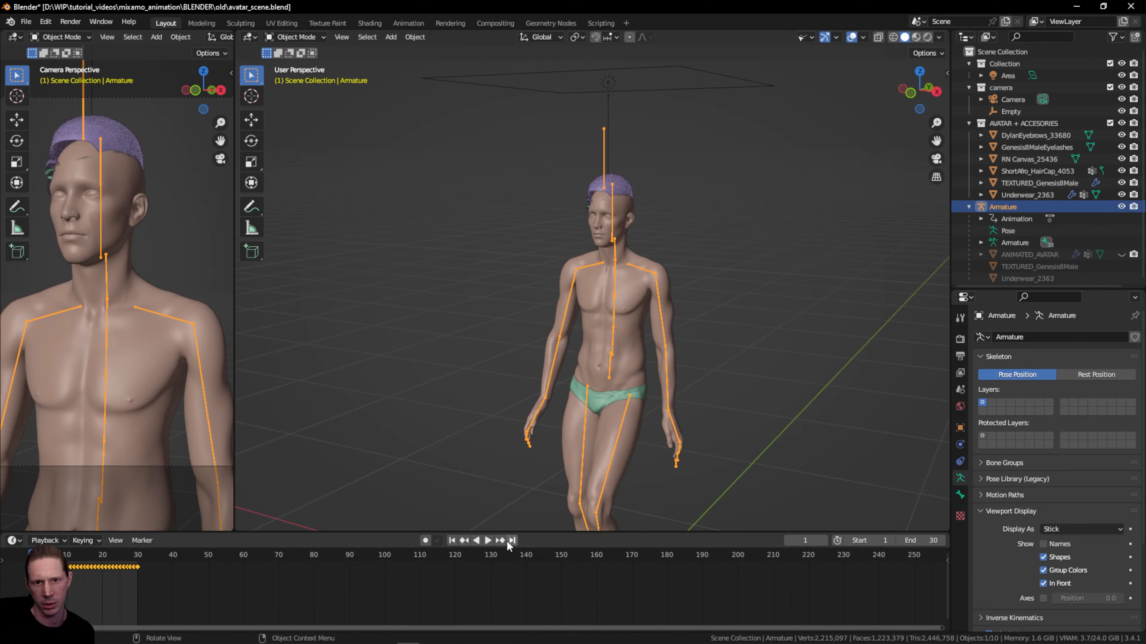
{"action": "left_click", "coordinate": [1092, 378]}
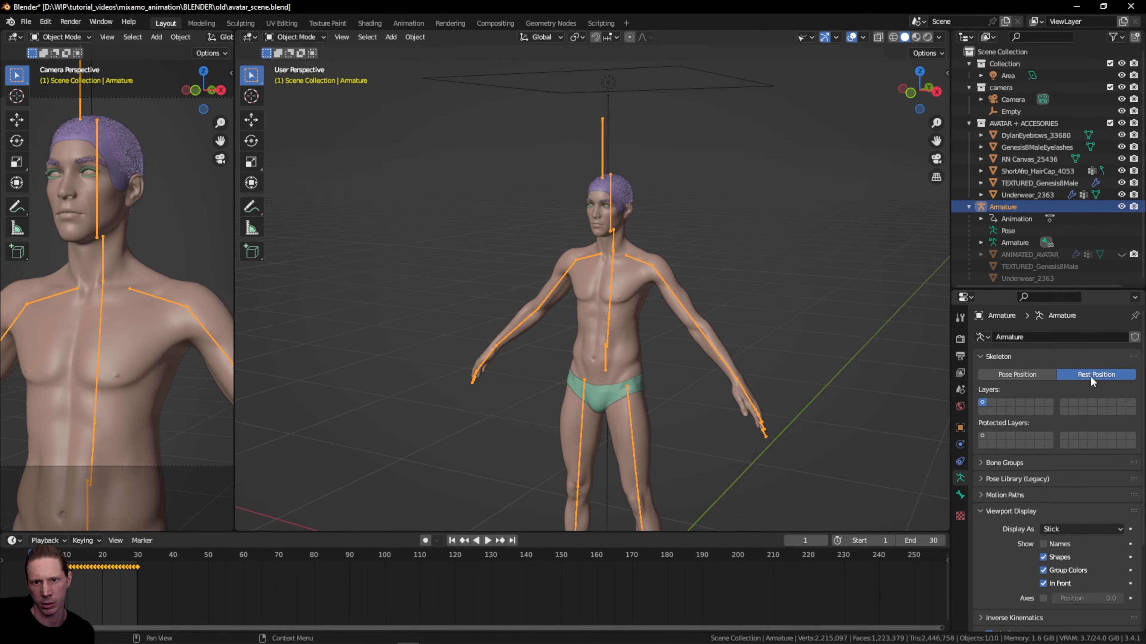
- Parent ShortAfro_HairCap_4053 to the Armature with Armature Deform
{"action": "left_click", "coordinate": [610, 192]}
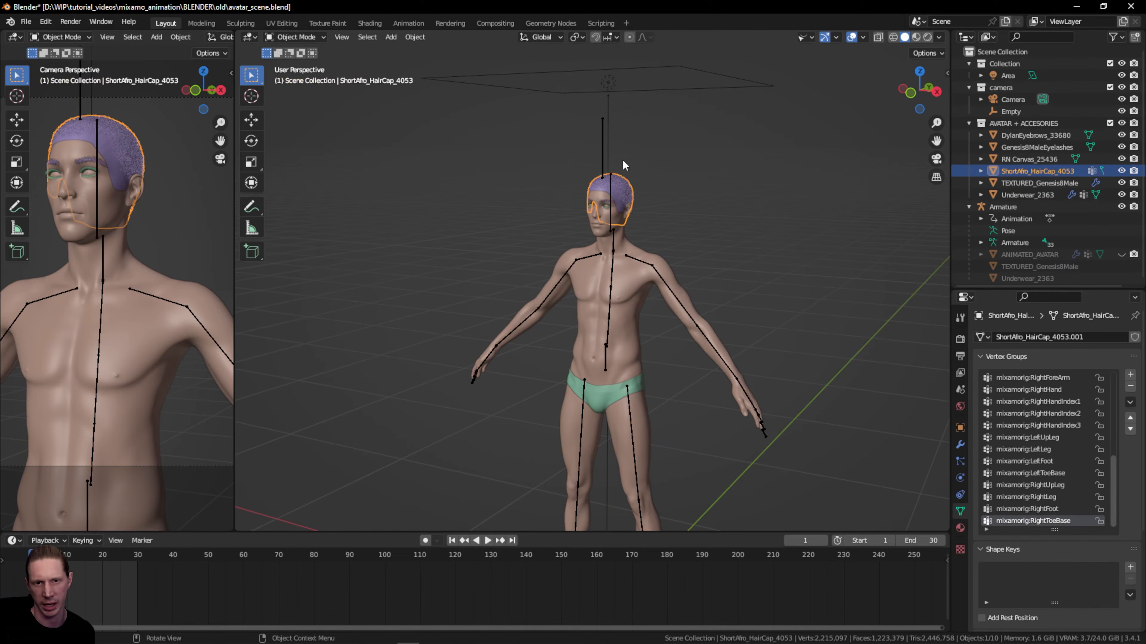
{"action": "left_click", "coordinate": [602, 157], "text": "shift"}
{"action": "right_click", "coordinate": [602, 158]}
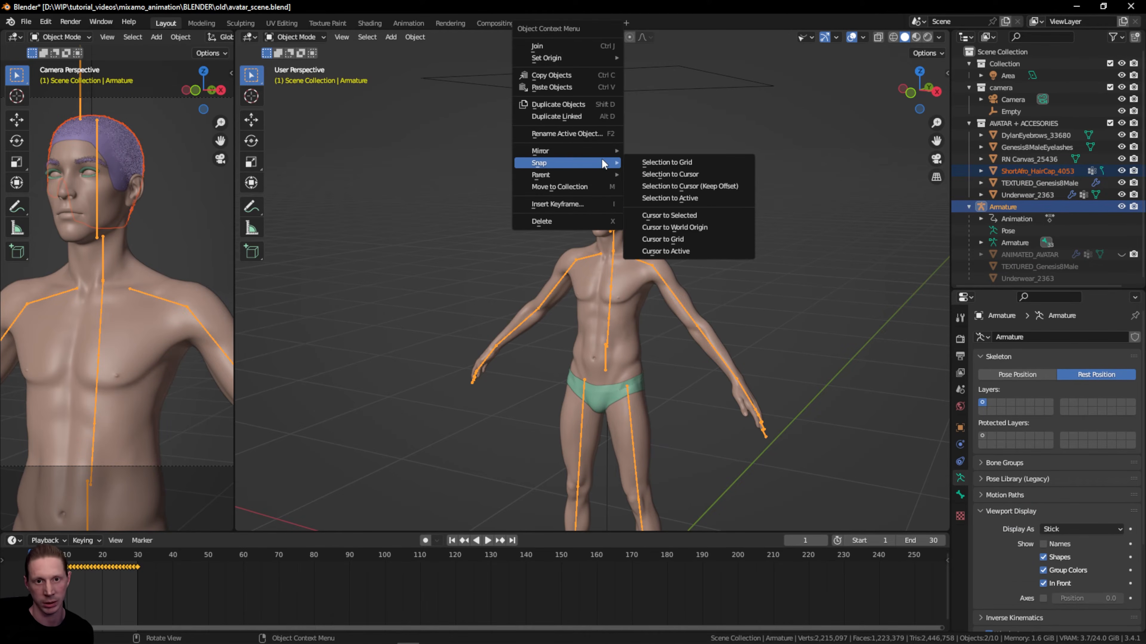
{"action": "mouse_move", "coordinate": [560, 176]}
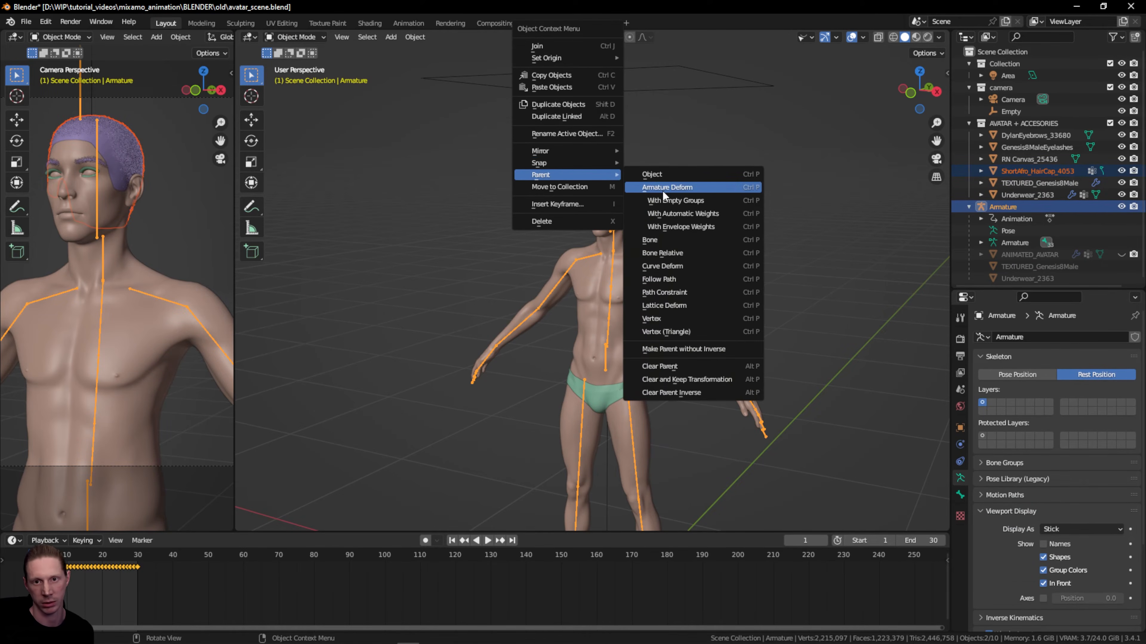
{"action": "left_click", "coordinate": [751, 190]}
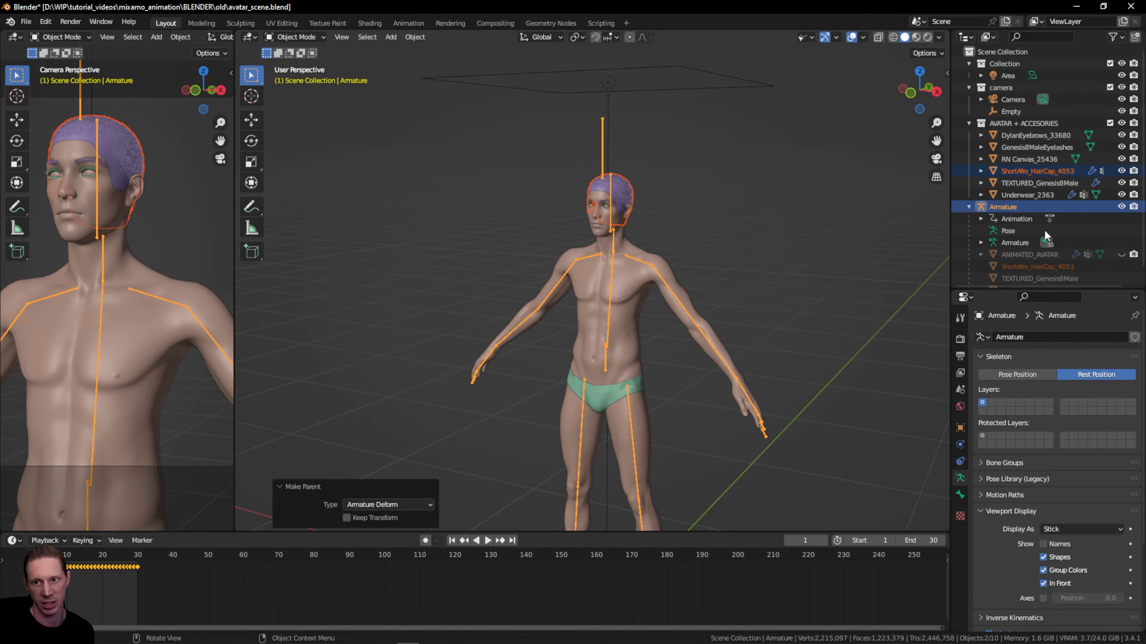
- Play the Armature's animation in Pose Position to check the parented hair cap, then return to frame 1 and Rest Position
{"action": "scroll", "coordinate": [1064, 211], "scroll_direction": "down", "scroll_amount": 1}
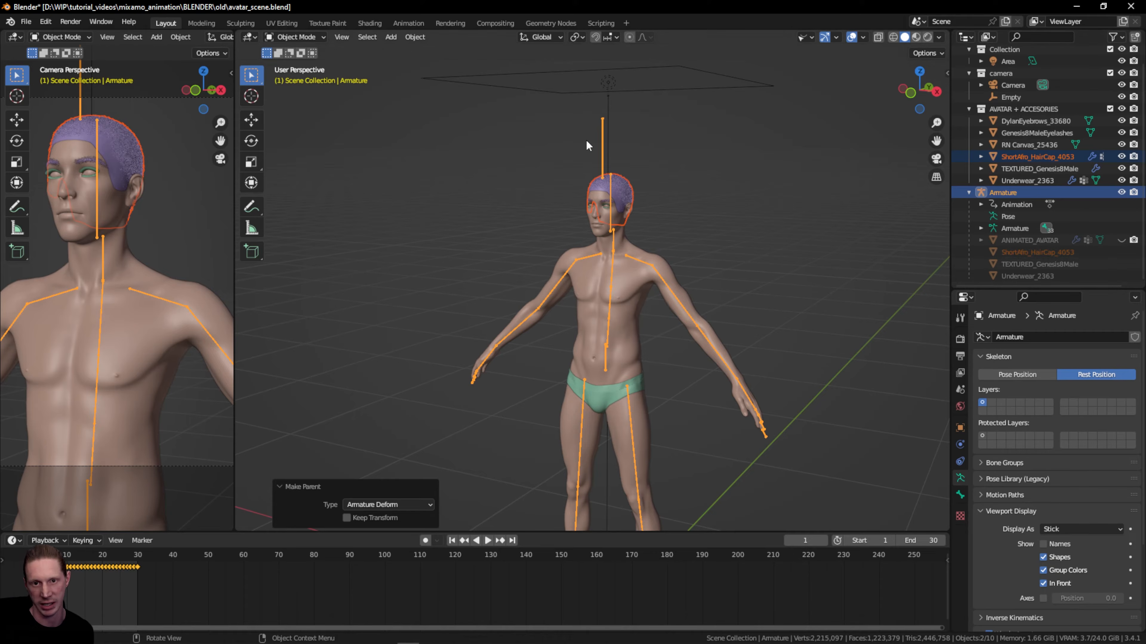
{"action": "left_click", "coordinate": [1035, 380]}
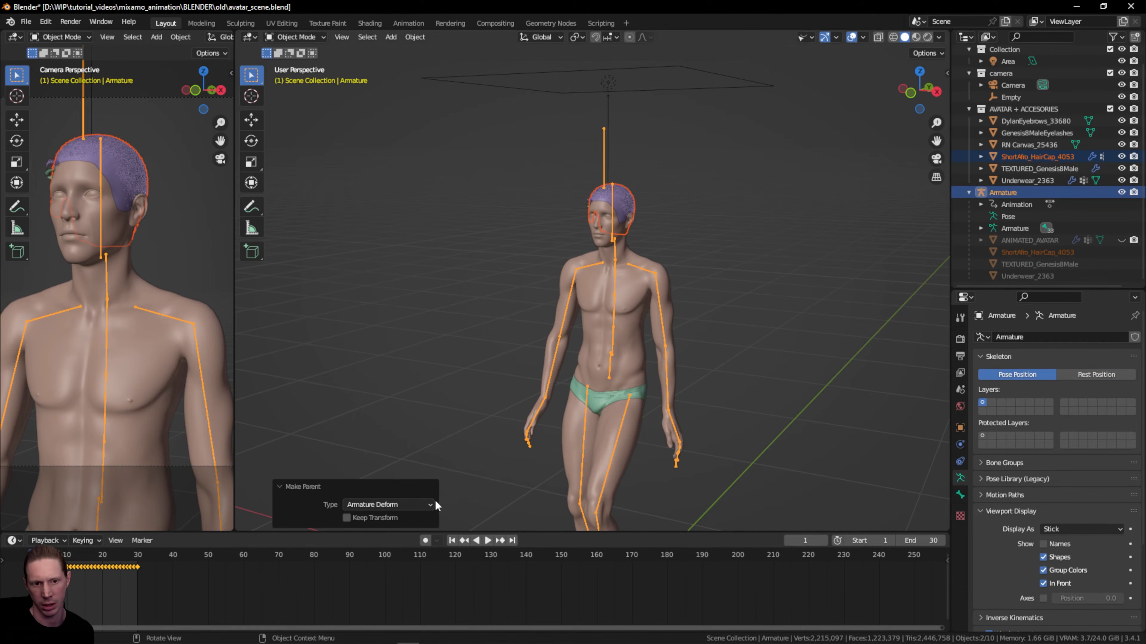
{"action": "left_click", "coordinate": [488, 541]}
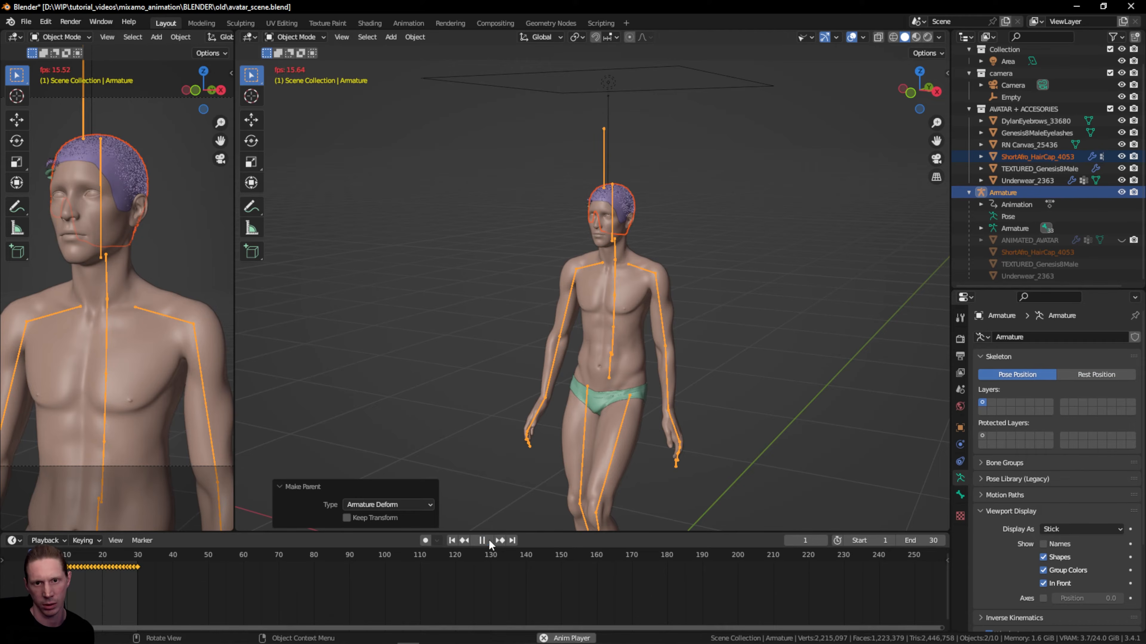
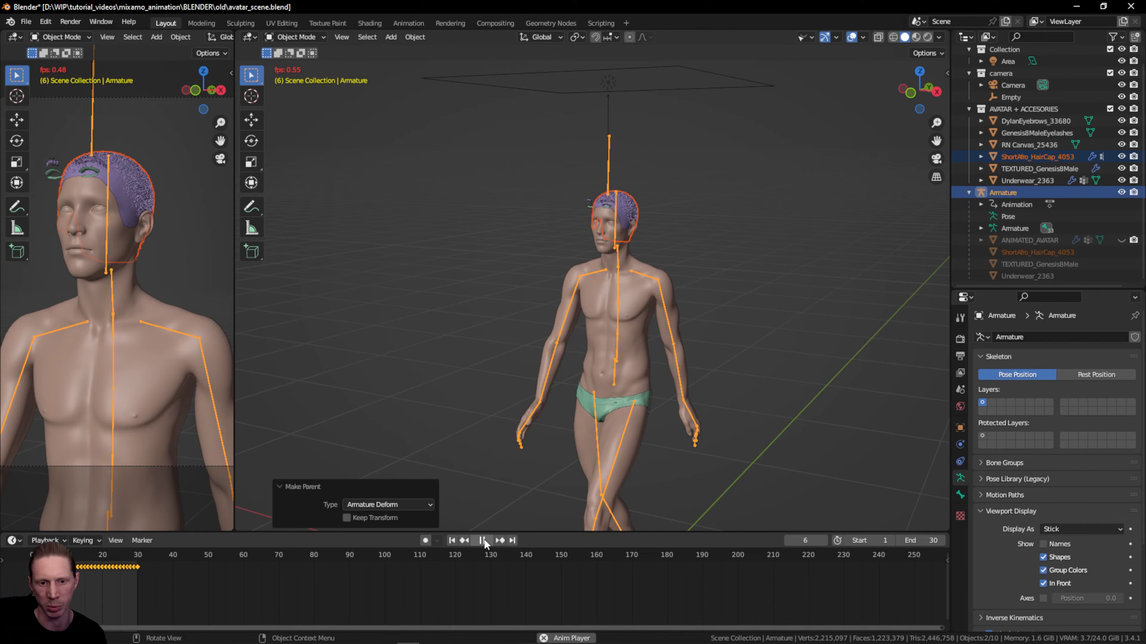
{"action": "key", "text": "space"}
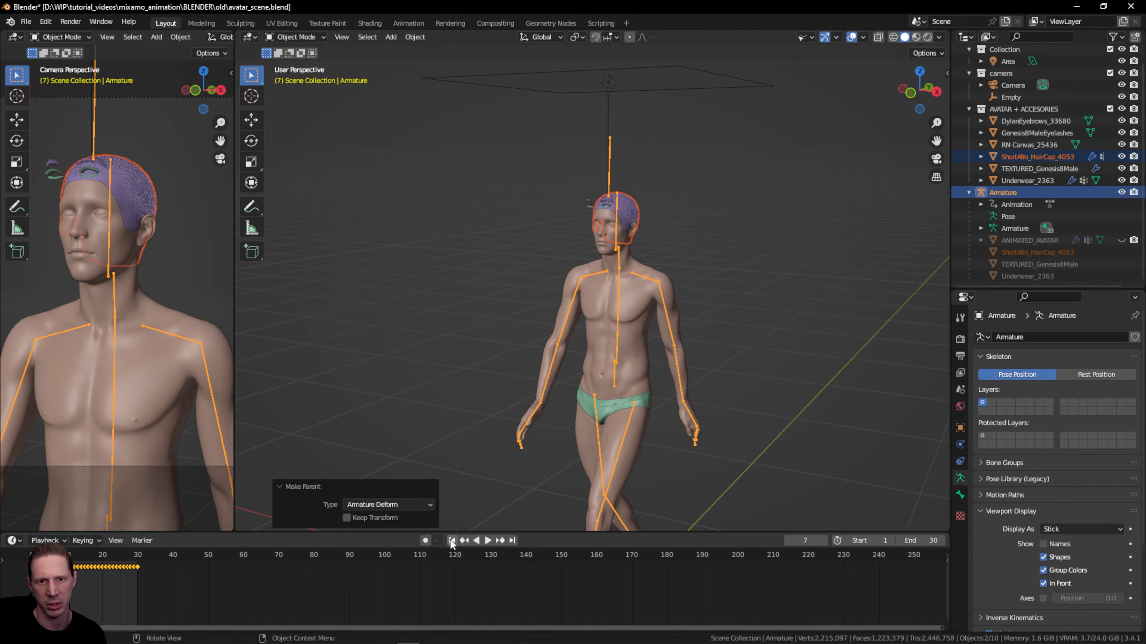
{"action": "left_click", "coordinate": [451, 540]}
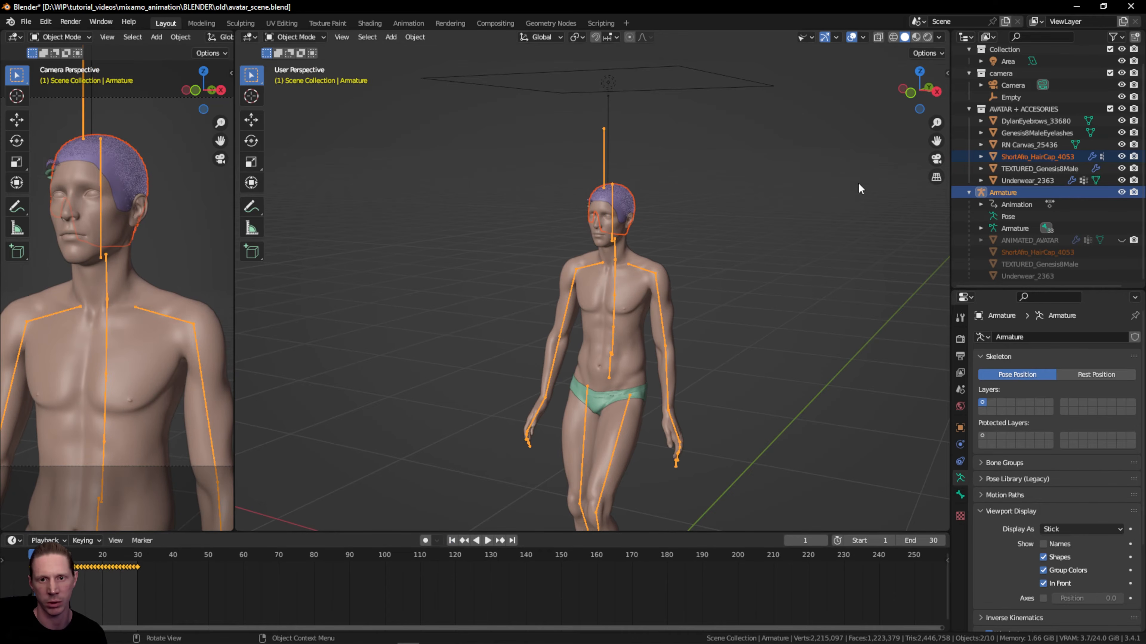
{"action": "left_click", "coordinate": [910, 94]}
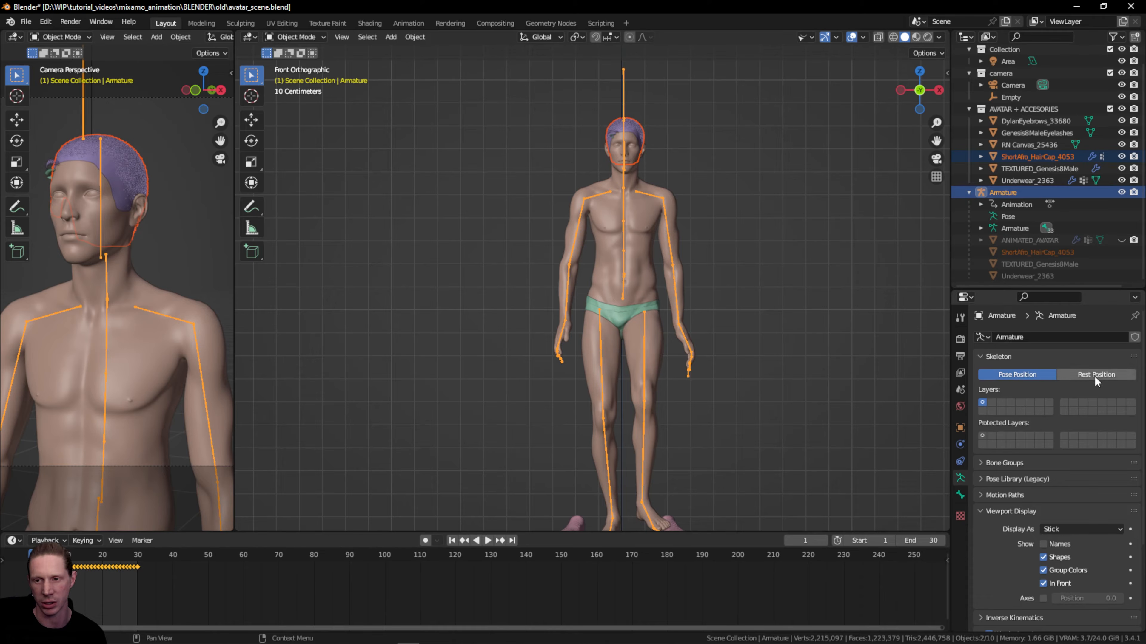
{"action": "left_click", "coordinate": [616, 95]}
{"action": "left_click", "coordinate": [624, 97]}
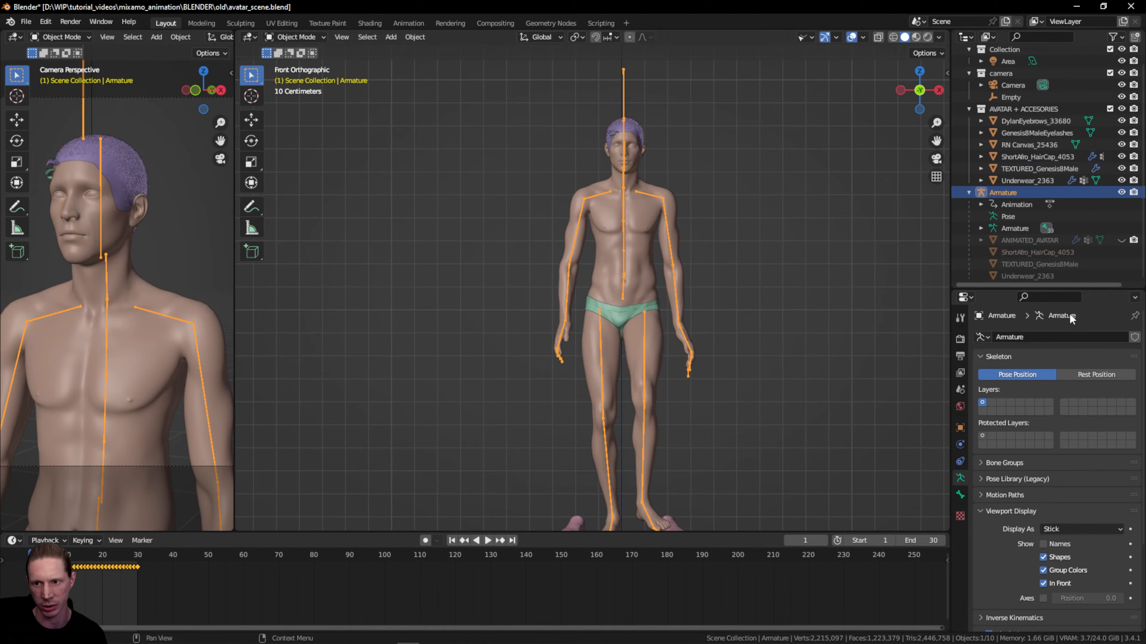
{"action": "left_click", "coordinate": [1085, 375]}
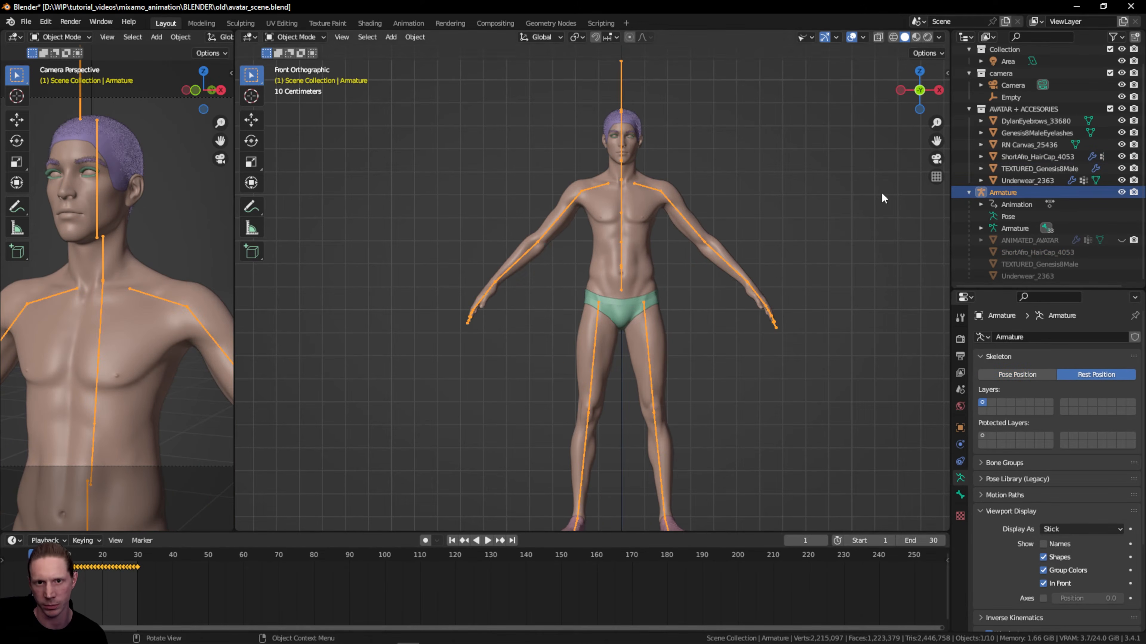
- Select the RN Canvas_25436 shoes on the avatar's feet and hide them from the viewport
{"action": "left_click_drag", "start_coordinate": [936, 140], "coordinate": [618, 447]}
{"action": "left_click", "coordinate": [672, 475]}
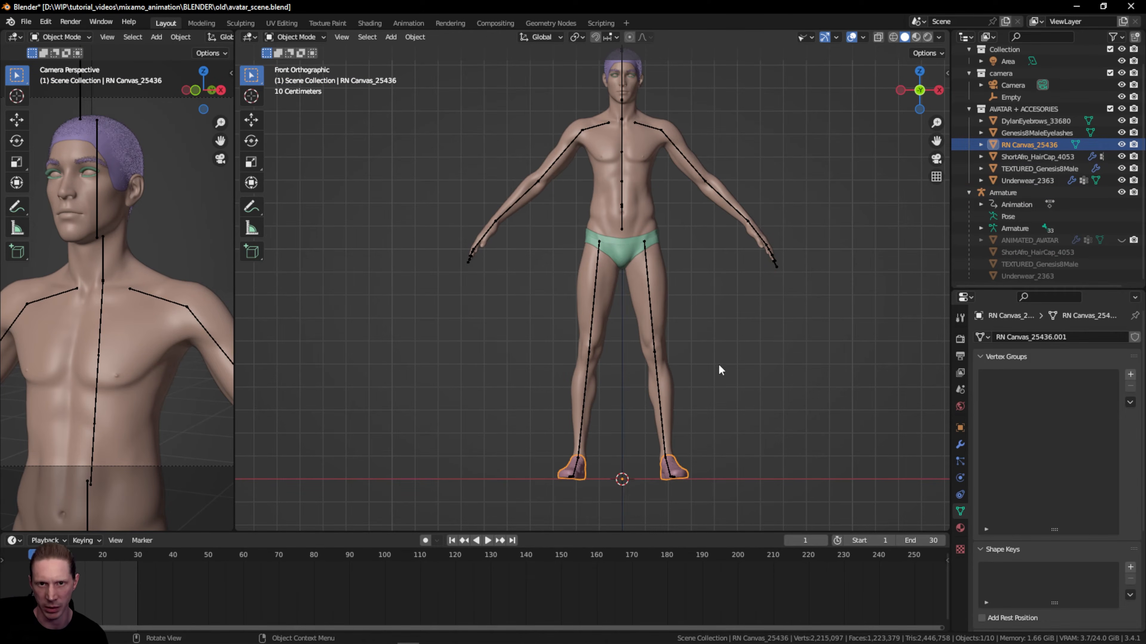
{"action": "mouse_move", "coordinate": [918, 97]}
{"action": "left_mouse_down"}
{"action": "mouse_move", "coordinate": [890, 89]}
{"action": "mouse_move", "coordinate": [911, 86]}
{"action": "left_mouse_up"}
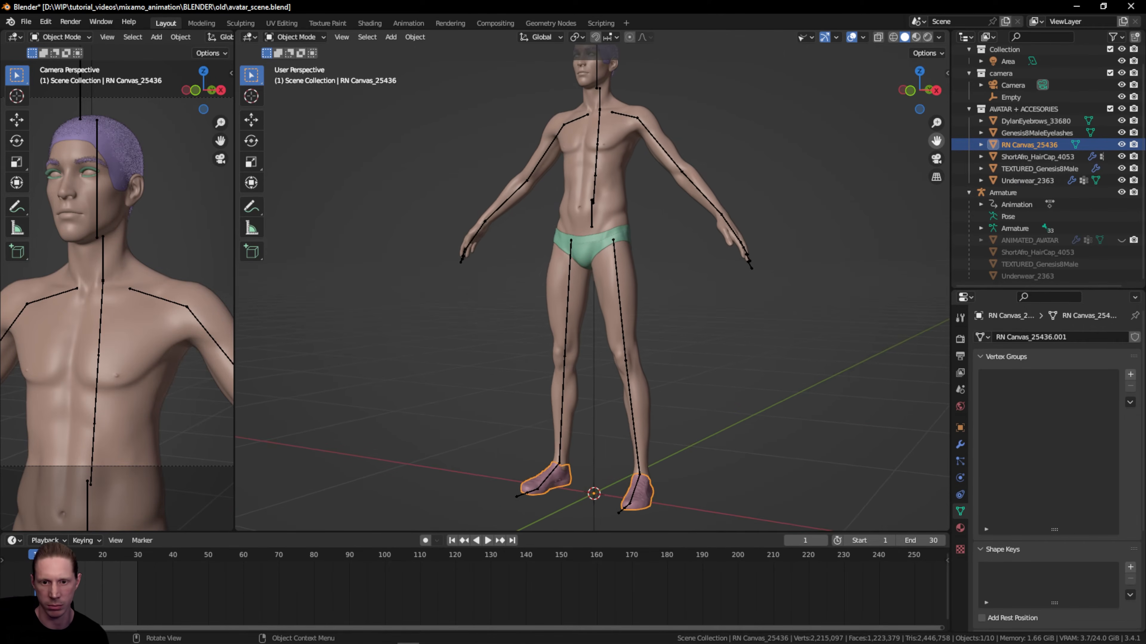
{"action": "mouse_move", "coordinate": [938, 141]}
{"action": "left_mouse_down"}
{"action": "mouse_move", "coordinate": [944, 151]}
{"action": "mouse_move", "coordinate": [938, 140]}
{"action": "left_mouse_up"}
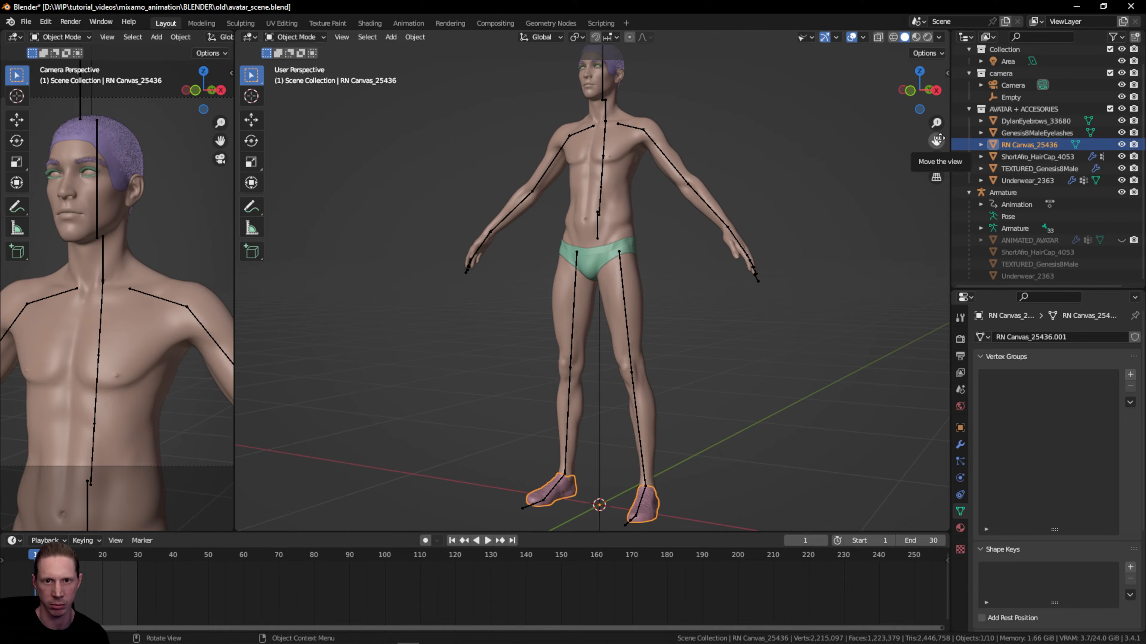
{"action": "left_click_drag", "start_coordinate": [1010, 289], "coordinate": [1010, 303]}
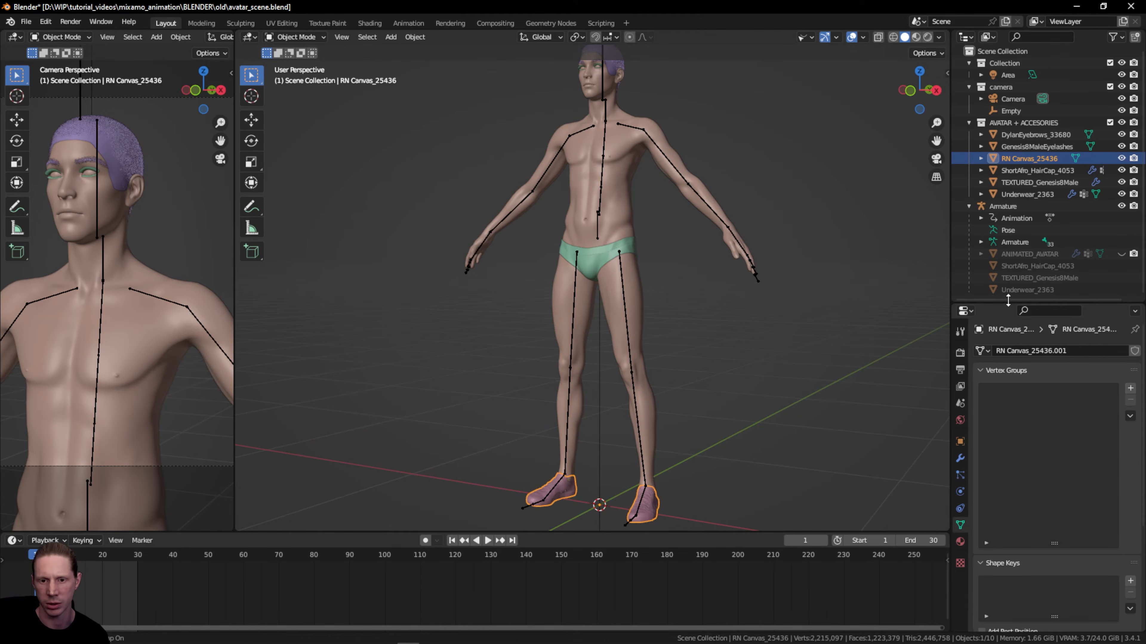
{"action": "left_click", "coordinate": [1122, 159]}
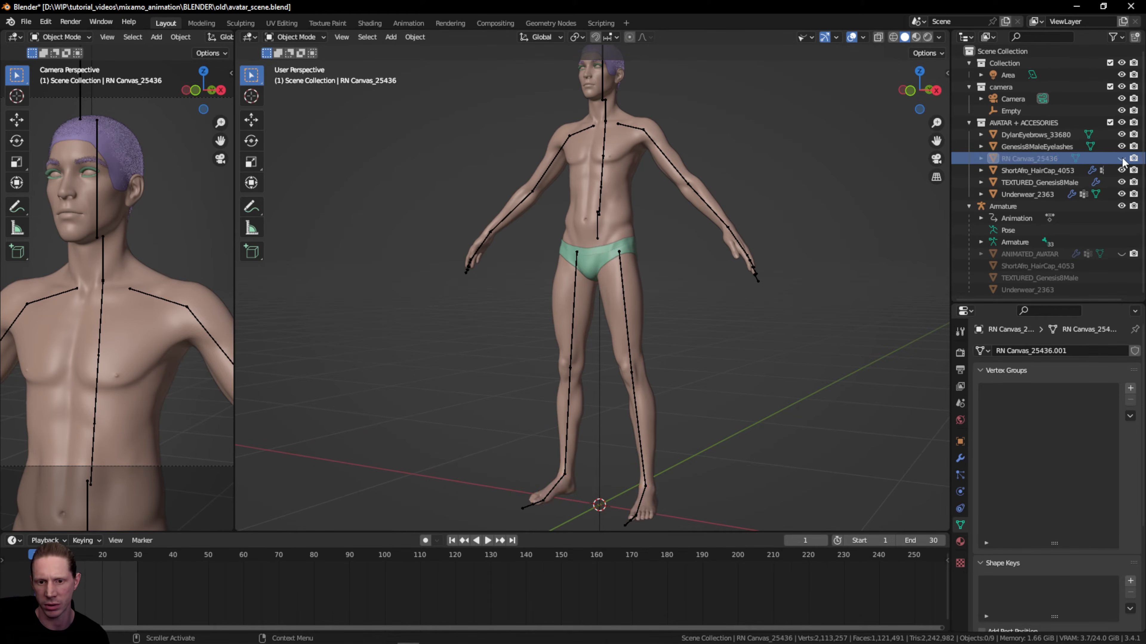
- Start a Wavefront (.obj) import and browse to the D:\WIP\tutorial_videos\mixamo_animation folder
{"action": "left_click_drag", "start_coordinate": [909, 96], "coordinate": [949, 96]}
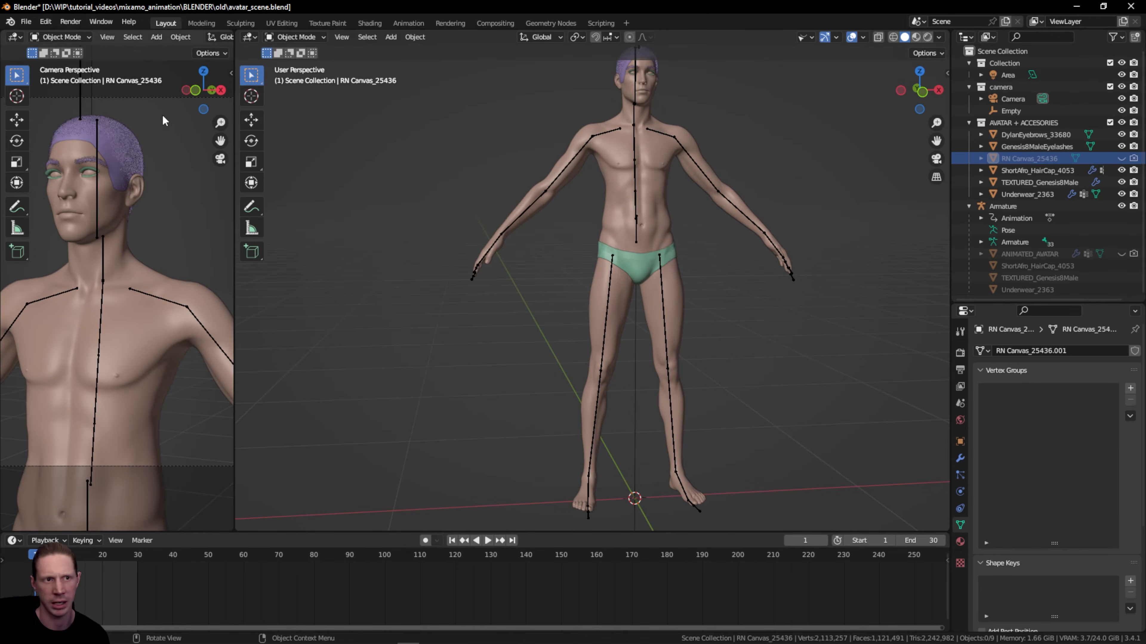
{"action": "left_click", "coordinate": [26, 21]}
{"action": "mouse_move", "coordinate": [48, 184]}
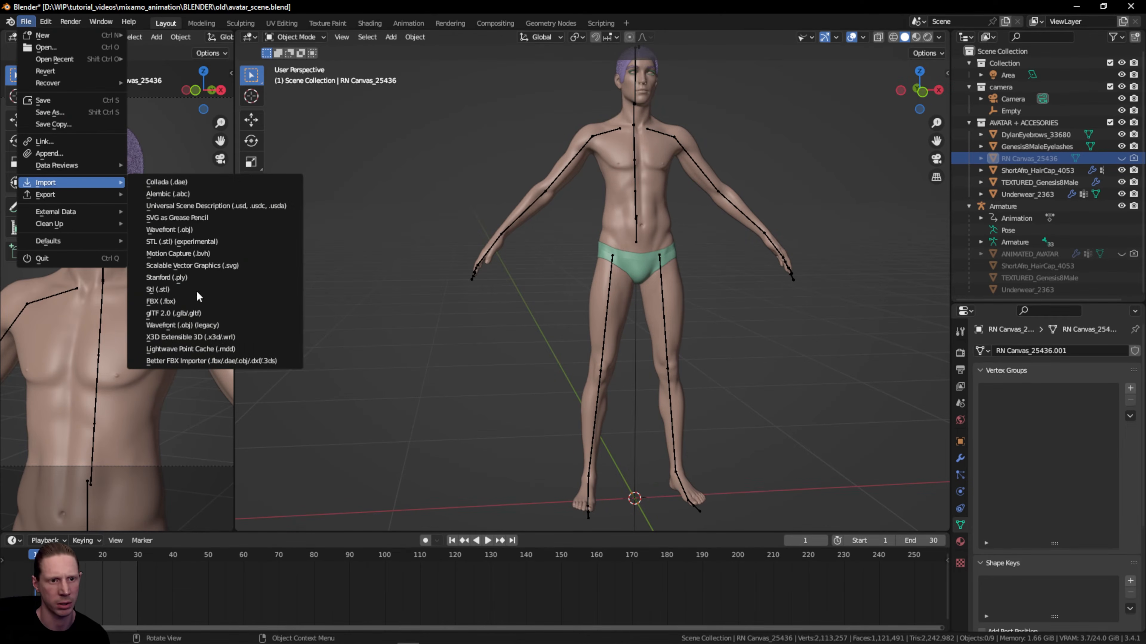
{"action": "left_click", "coordinate": [201, 228]}
{"action": "left_click", "coordinate": [250, 104]}
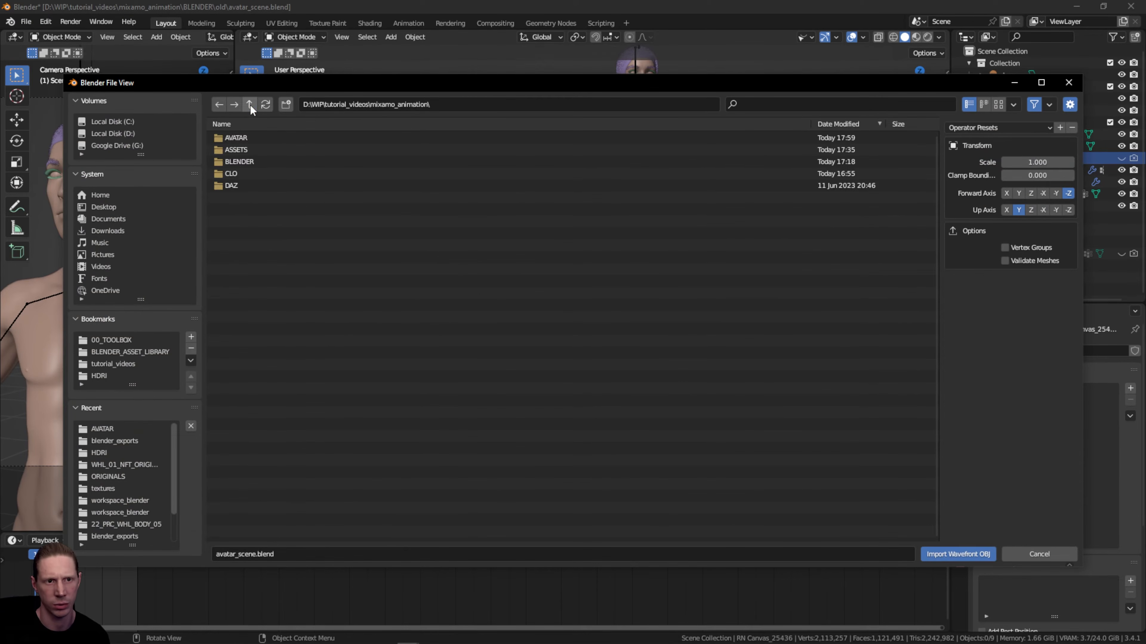
- Import workboot1_(high_poly).obj from the ASSETS\BOOTS folder as a Wavefront OBJ
{"action": "left_click", "coordinate": [255, 149]}
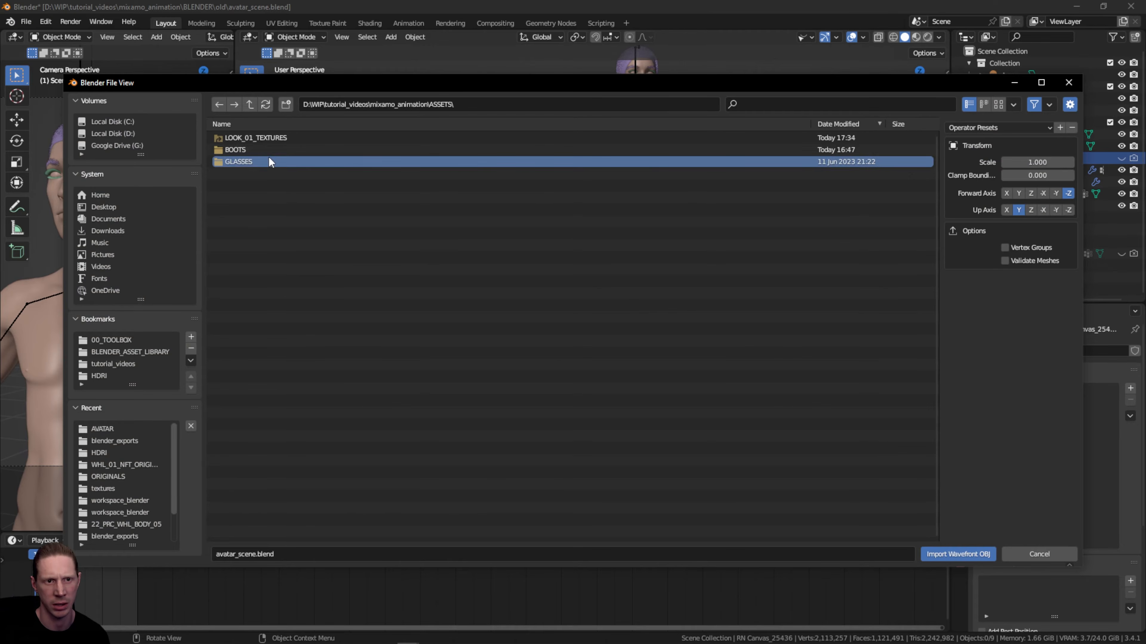
{"action": "left_click", "coordinate": [276, 149]}
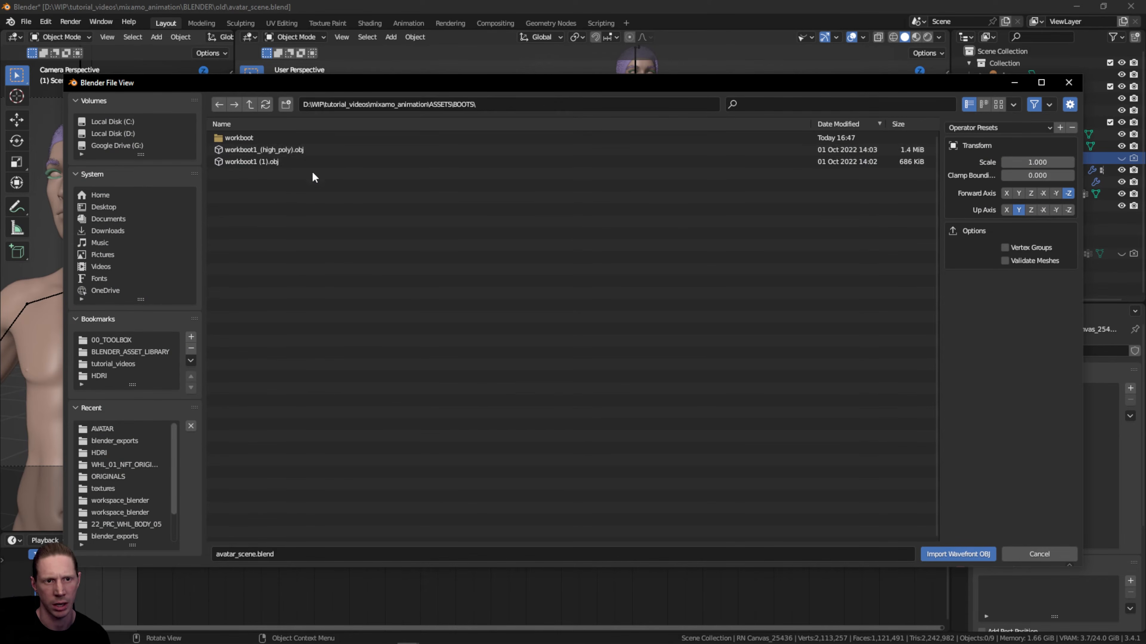
{"action": "left_click", "coordinate": [330, 151]}
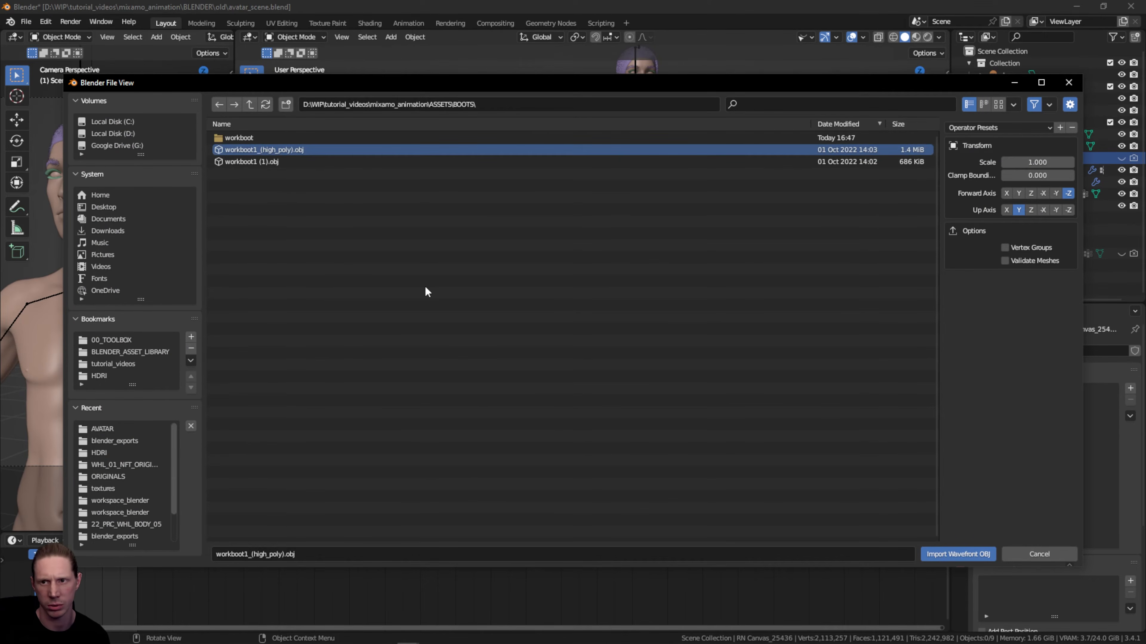
{"action": "left_click", "coordinate": [958, 554]}
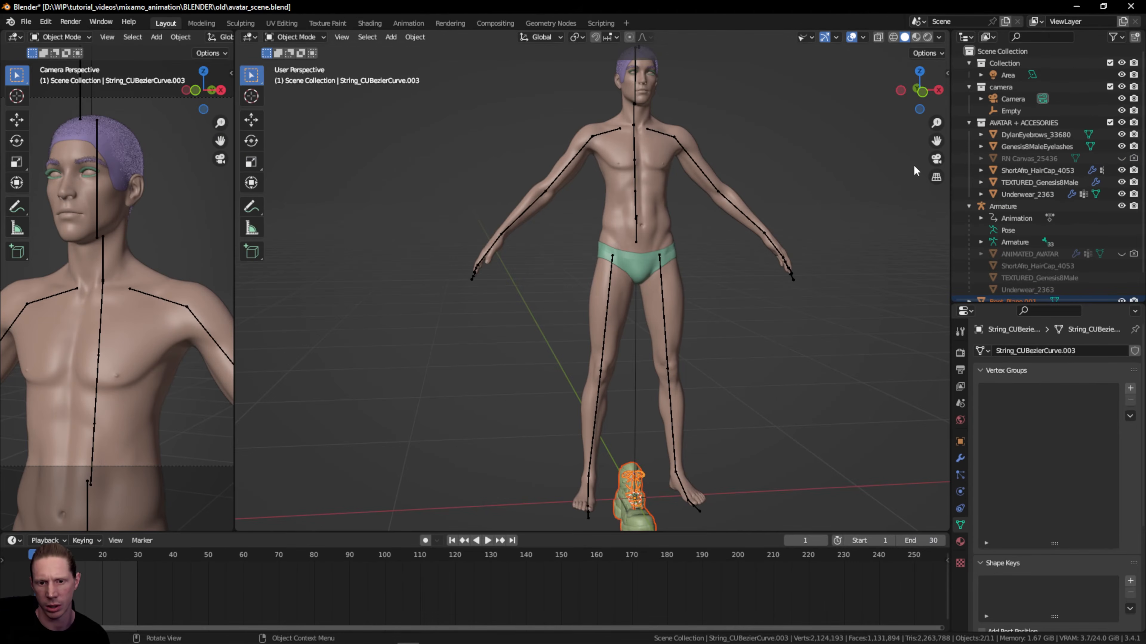
- In front view, raise the imported boot and its laces about 0.124 m so the sole rests on the ground line
{"action": "left_click_drag", "start_coordinate": [937, 142], "coordinate": [937, 25]}
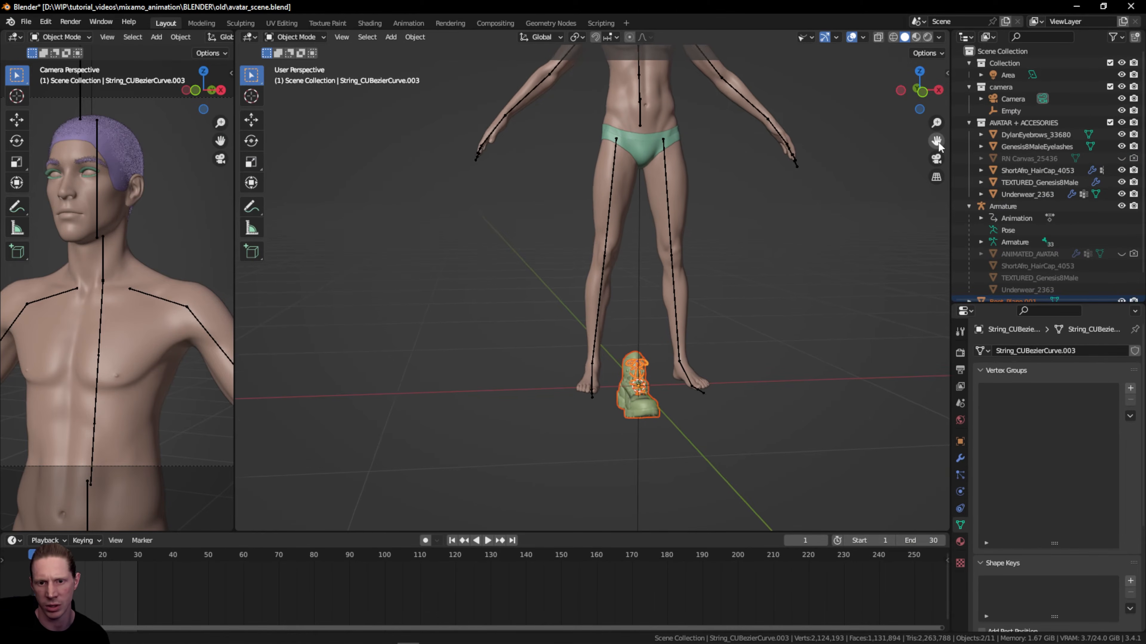
{"action": "left_click_drag", "start_coordinate": [919, 91], "coordinate": [839, 110]}
{"action": "left_click", "coordinate": [912, 89]}
{"action": "scroll", "coordinate": [621, 393], "scroll_direction": "up", "scroll_amount": 5}
{"action": "scroll", "coordinate": [643, 439], "scroll_direction": "down", "scroll_amount": 2}
{"action": "left_click_drag", "start_coordinate": [920, 93], "coordinate": [922, 95]}
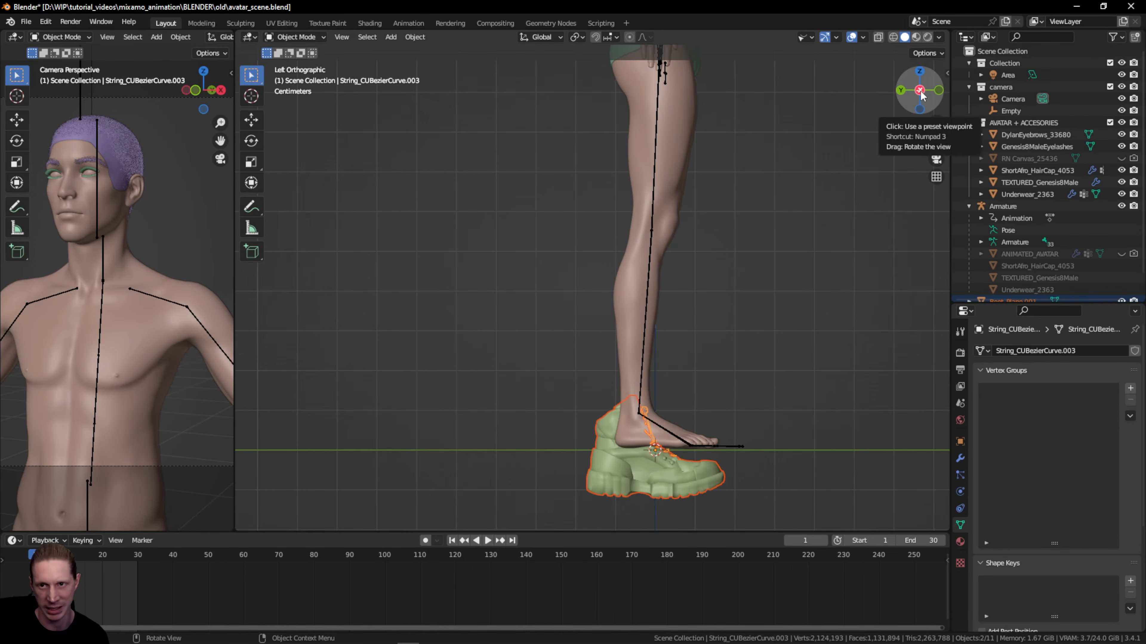
{"action": "left_click", "coordinate": [936, 91]}
{"action": "scroll", "coordinate": [913, 141], "scroll_direction": "down", "scroll_amount": 1}
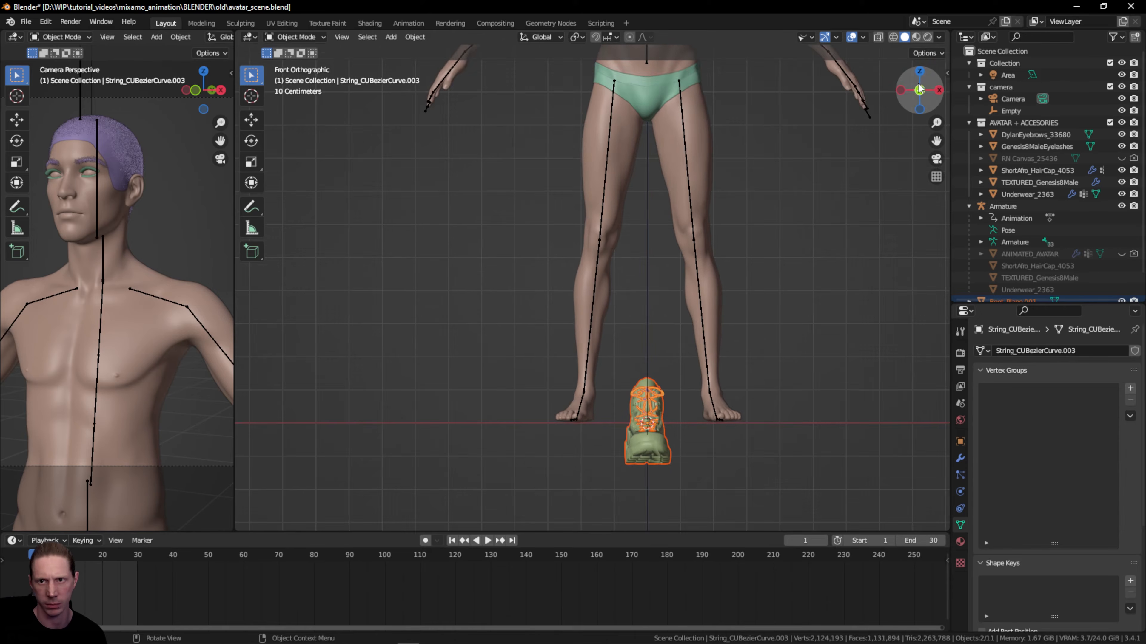
{"action": "left_click_drag", "start_coordinate": [917, 103], "coordinate": [896, 134]}
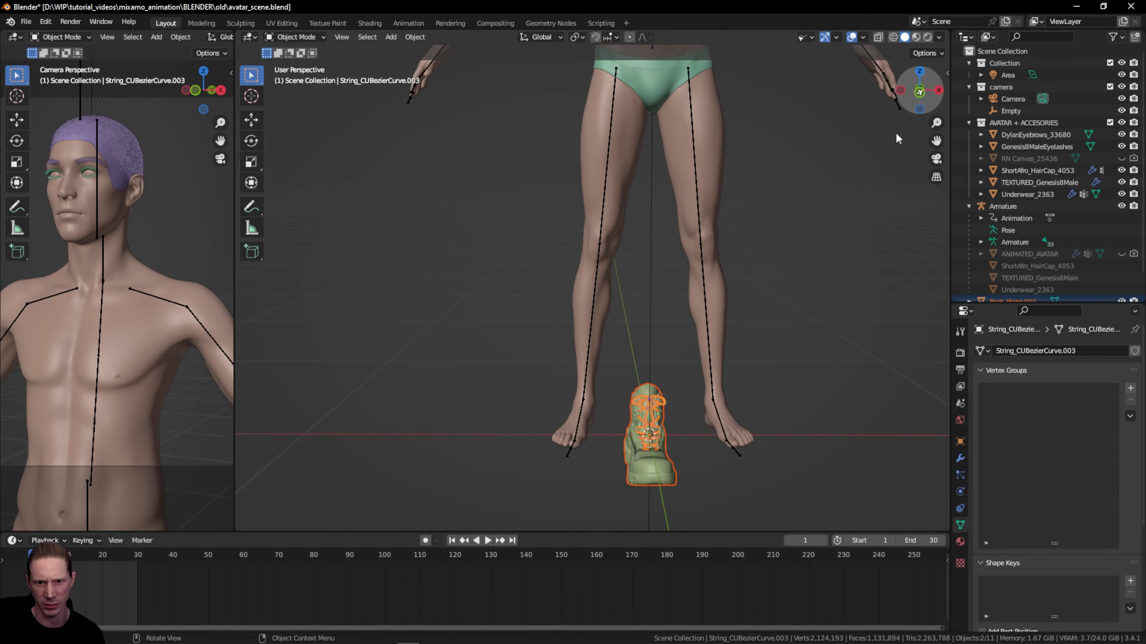
{"action": "left_click", "coordinate": [924, 90]}
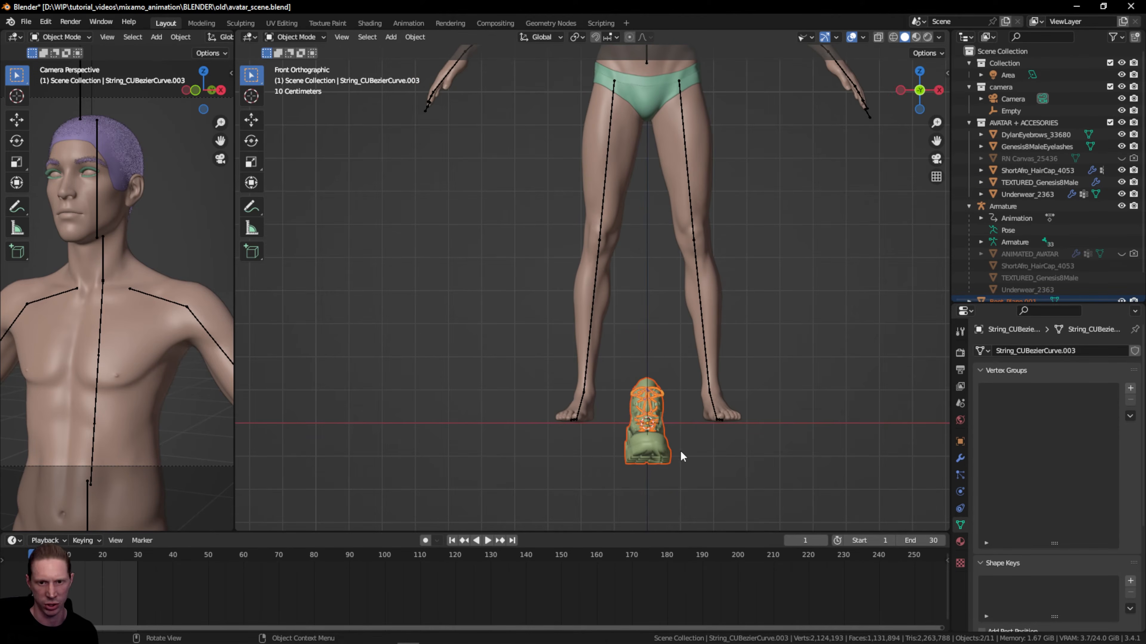
{"action": "key", "text": "g"}
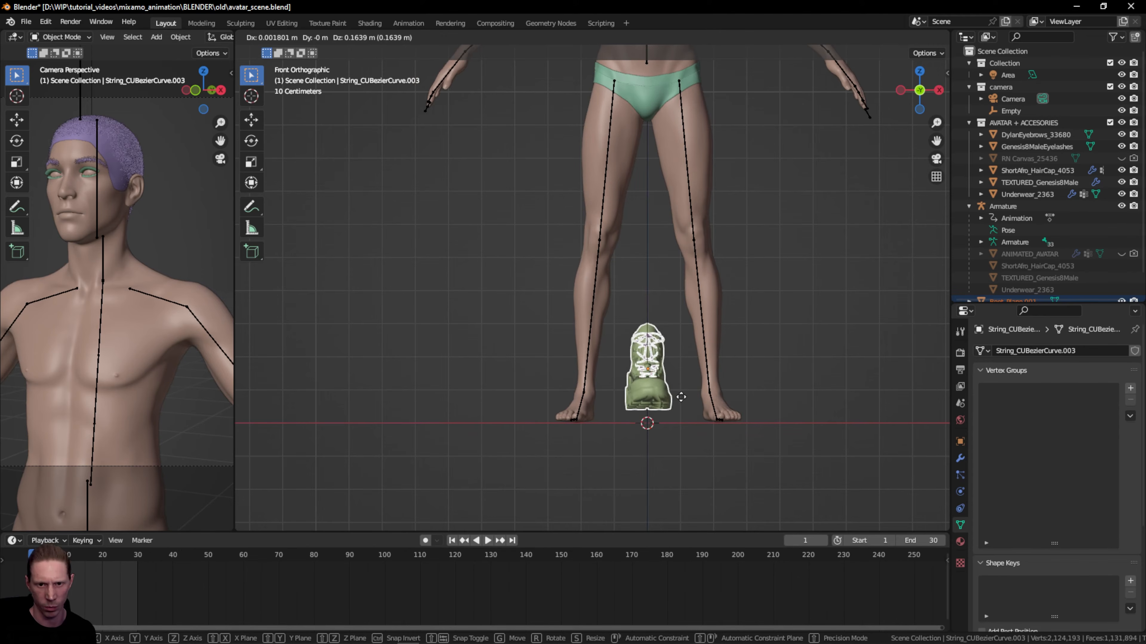
{"action": "left_click", "coordinate": [681, 410]}
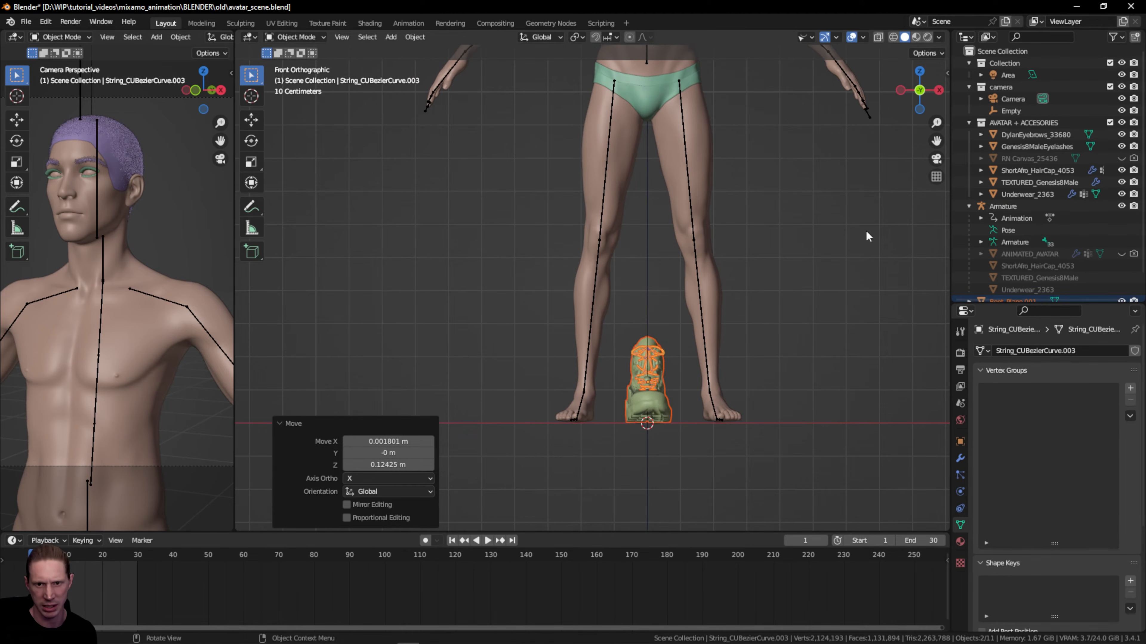
- Examine the avatar's body and underwear as separate objects and compare them with the imported boot
{"action": "left_click_drag", "start_coordinate": [909, 86], "coordinate": [922, 80]}
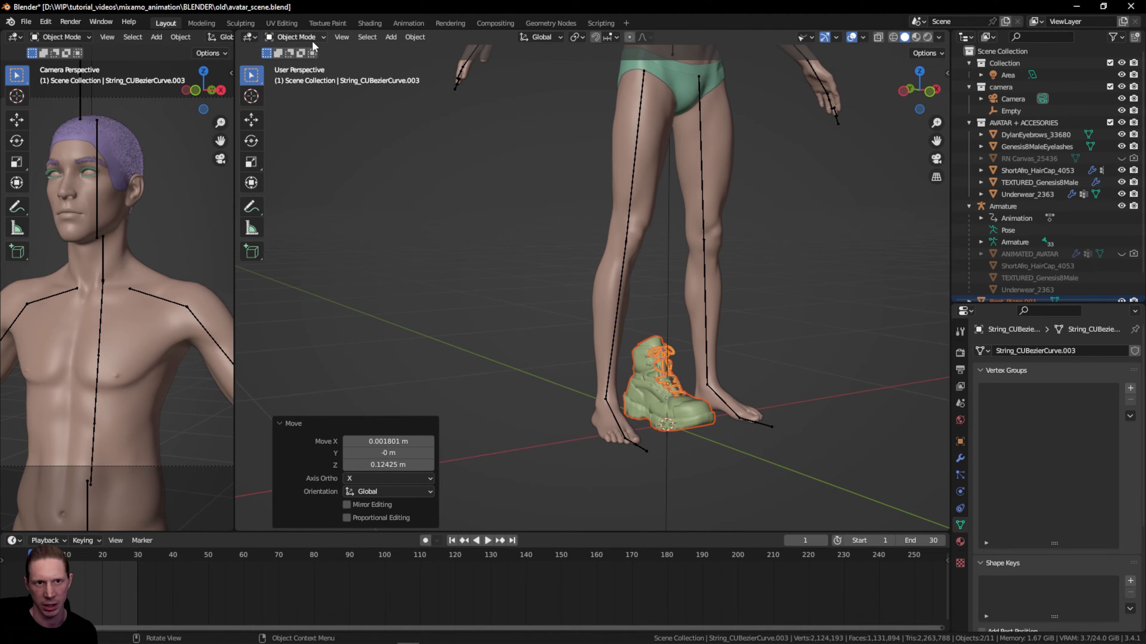
{"action": "left_click", "coordinate": [929, 95]}
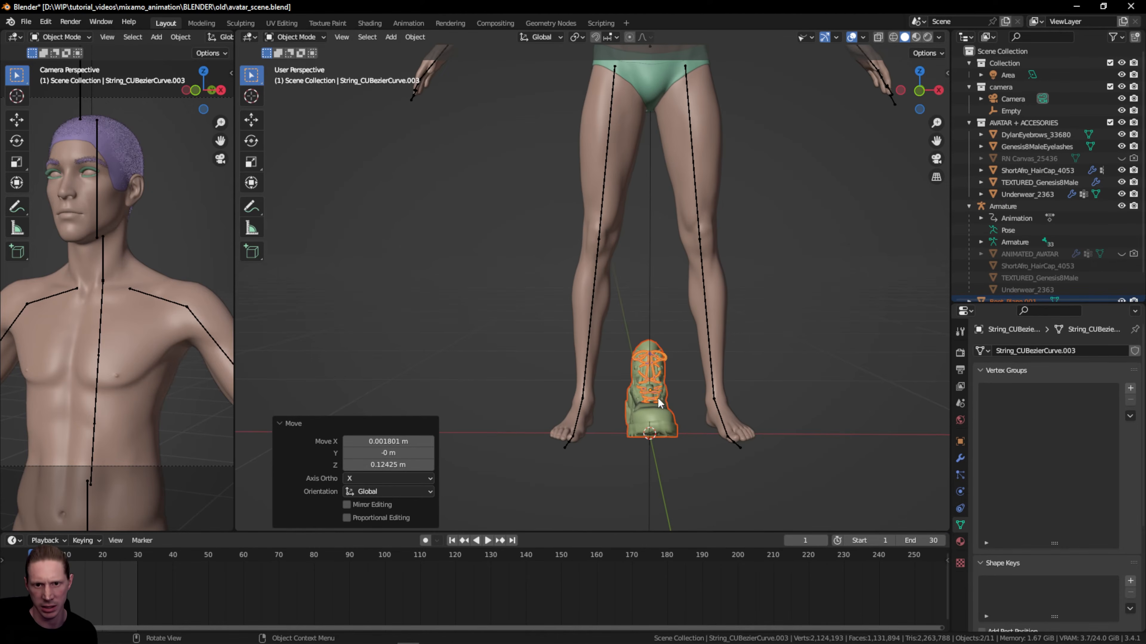
{"action": "left_click", "coordinate": [709, 136]}
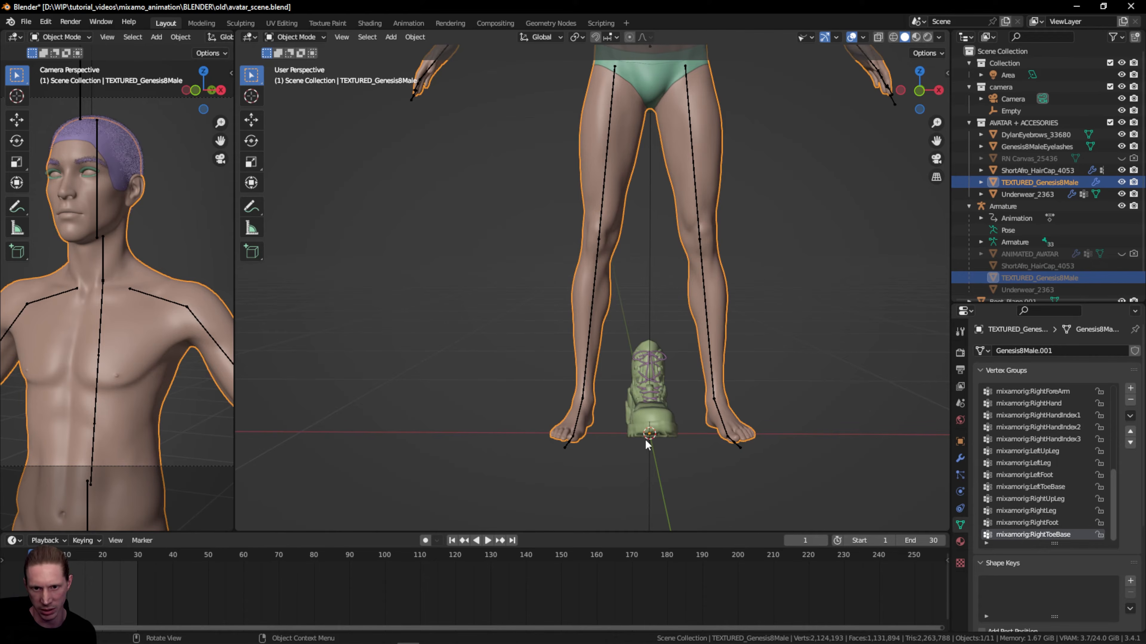
{"action": "left_click", "coordinate": [650, 80]}
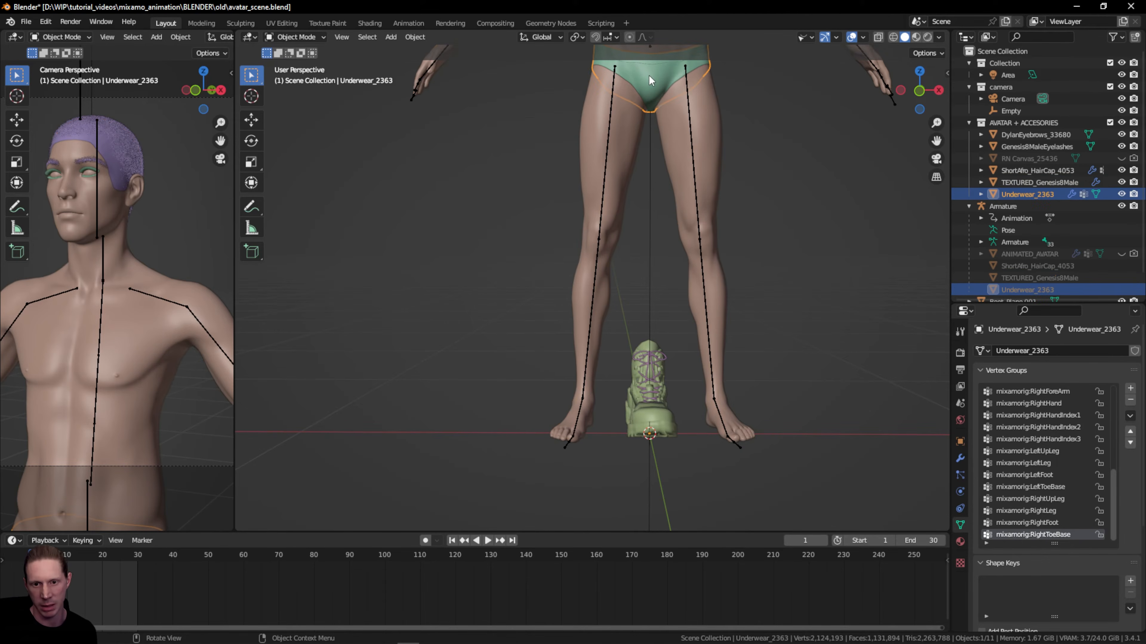
{"action": "left_click_drag", "start_coordinate": [937, 140], "coordinate": [922, 420]}
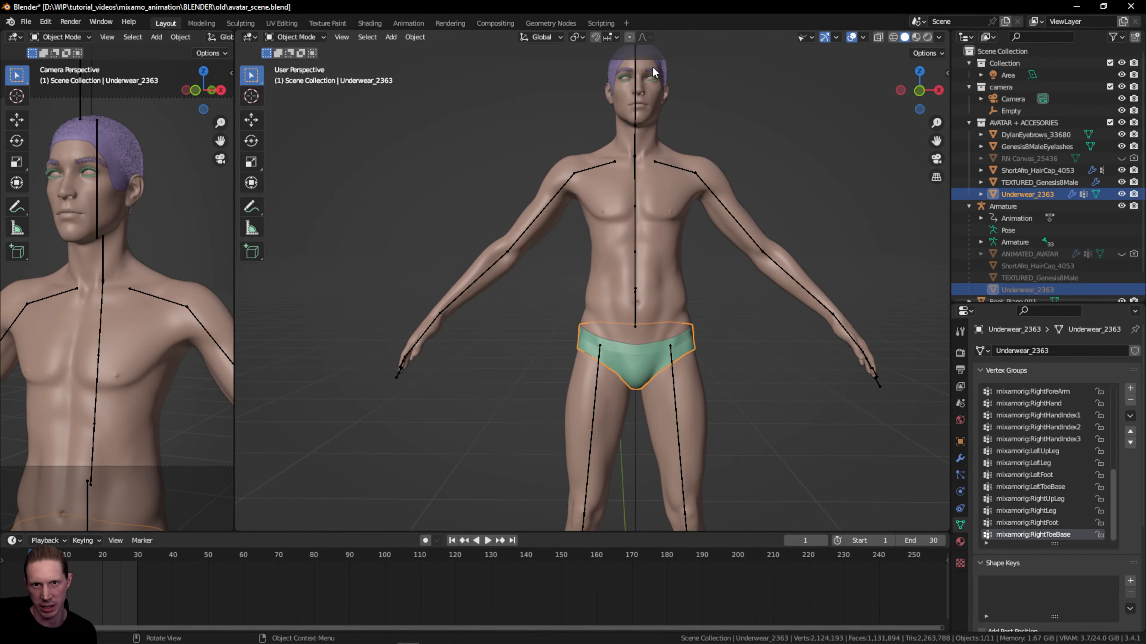
{"action": "left_click", "coordinate": [660, 67]}
{"action": "scroll", "coordinate": [724, 366], "scroll_direction": "down", "scroll_amount": 5}
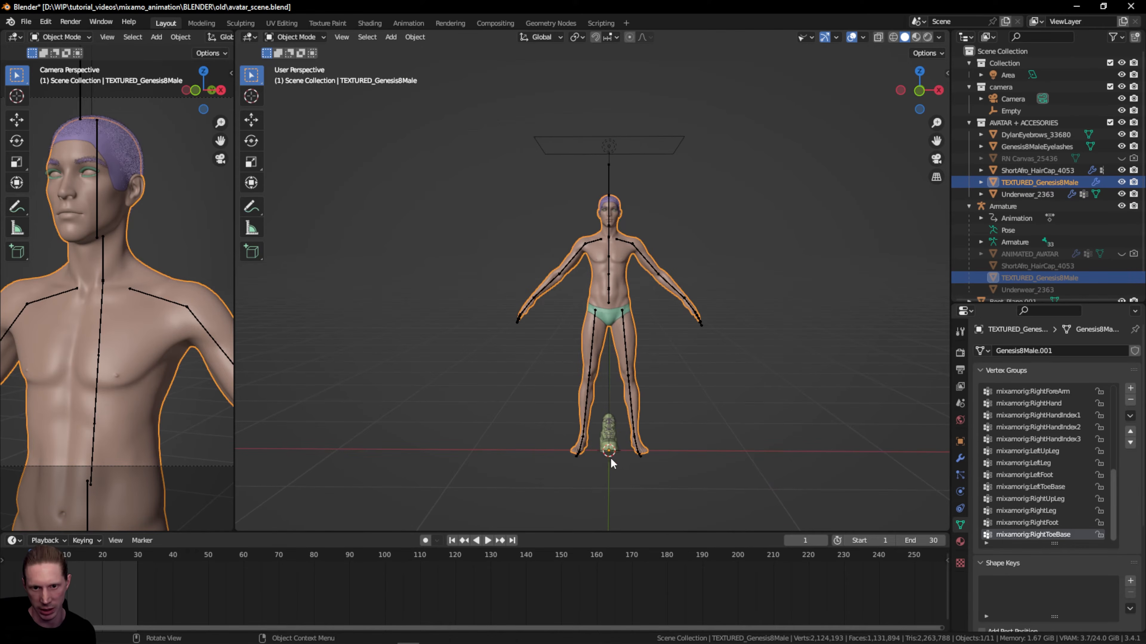
{"action": "left_click_drag", "start_coordinate": [936, 141], "coordinate": [1000, 79]}
{"action": "scroll", "coordinate": [749, 376], "scroll_direction": "up", "scroll_amount": 6}
{"action": "scroll", "coordinate": [791, 477], "scroll_direction": "down", "scroll_amount": 2}
{"action": "left_click", "coordinate": [771, 493]}
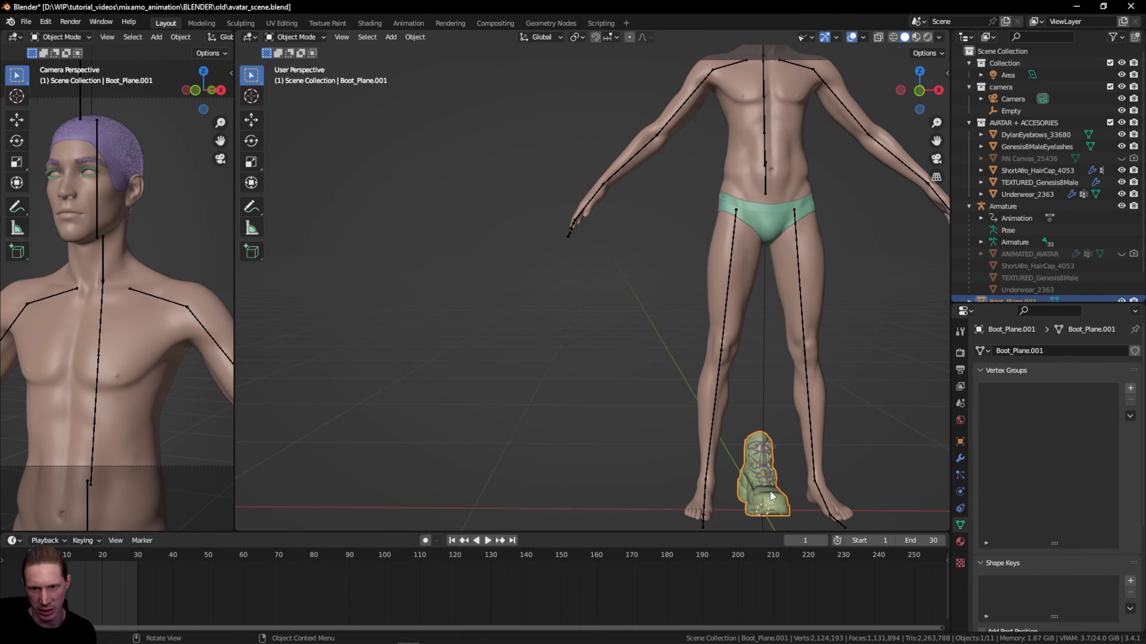
{"action": "left_click_drag", "start_coordinate": [937, 122], "coordinate": [938, 136]}
{"action": "left_click_drag", "start_coordinate": [924, 96], "coordinate": [905, 97]}
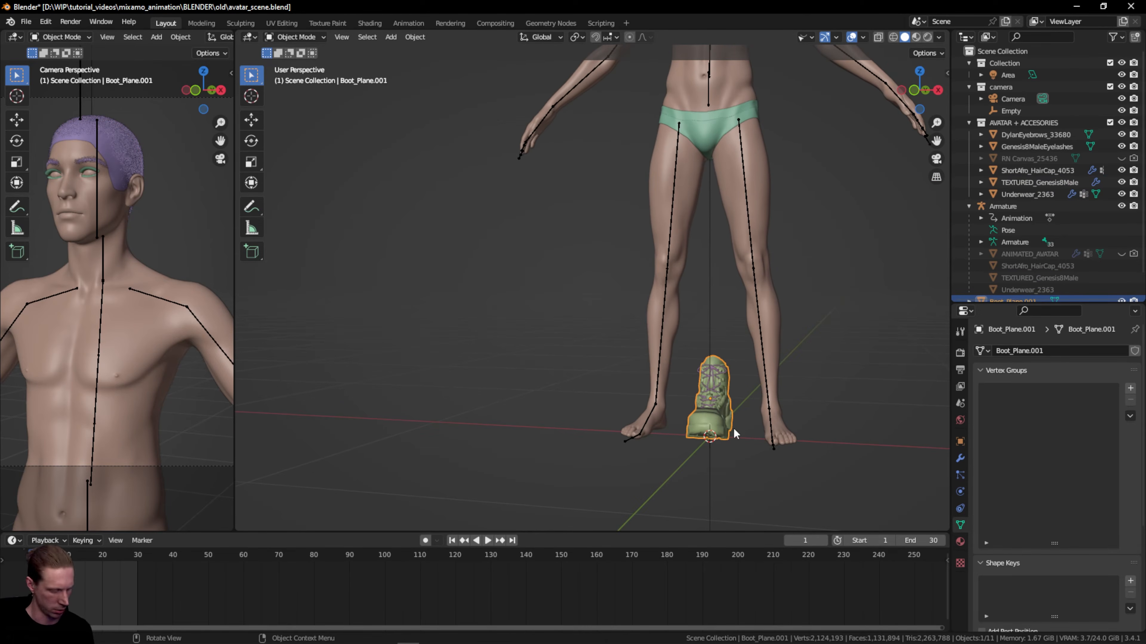
{"action": "key", "text": "r"}
{"action": "key", "text": "z"}
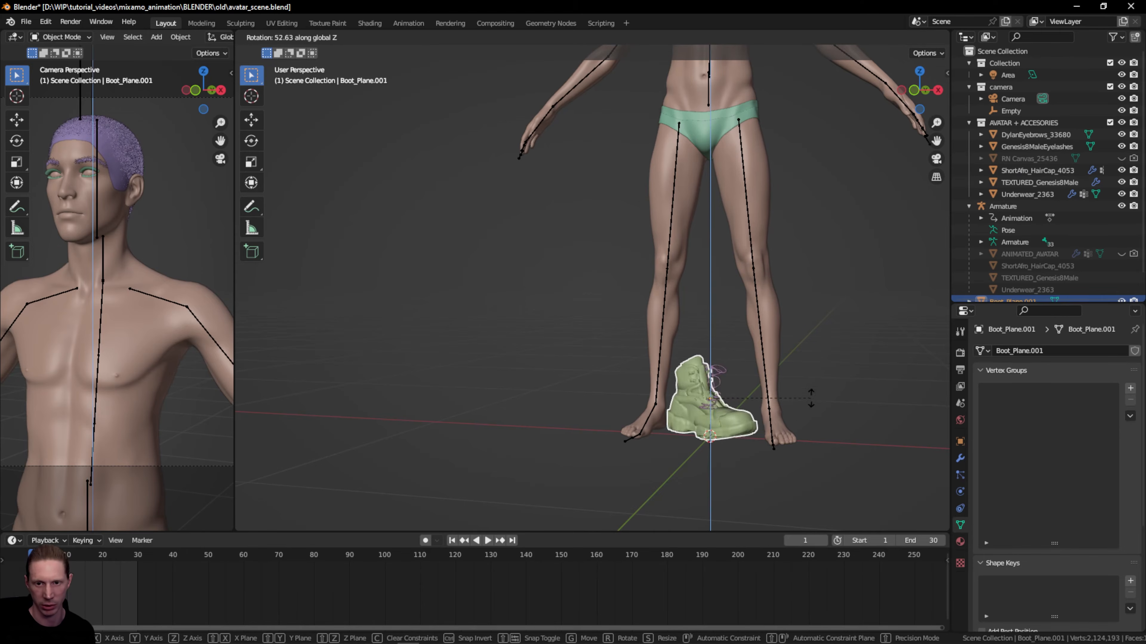
{"action": "left_click", "coordinate": [734, 402]}
- Join the boot mesh Boot_Plane.001 with its laces String_CUBezierCurve.003 into one object, keeping the laces as the active object
{"action": "left_click_drag", "start_coordinate": [936, 141], "coordinate": [923, 80]}
{"action": "left_click_drag", "start_coordinate": [1001, 300], "coordinate": [1003, 366]}
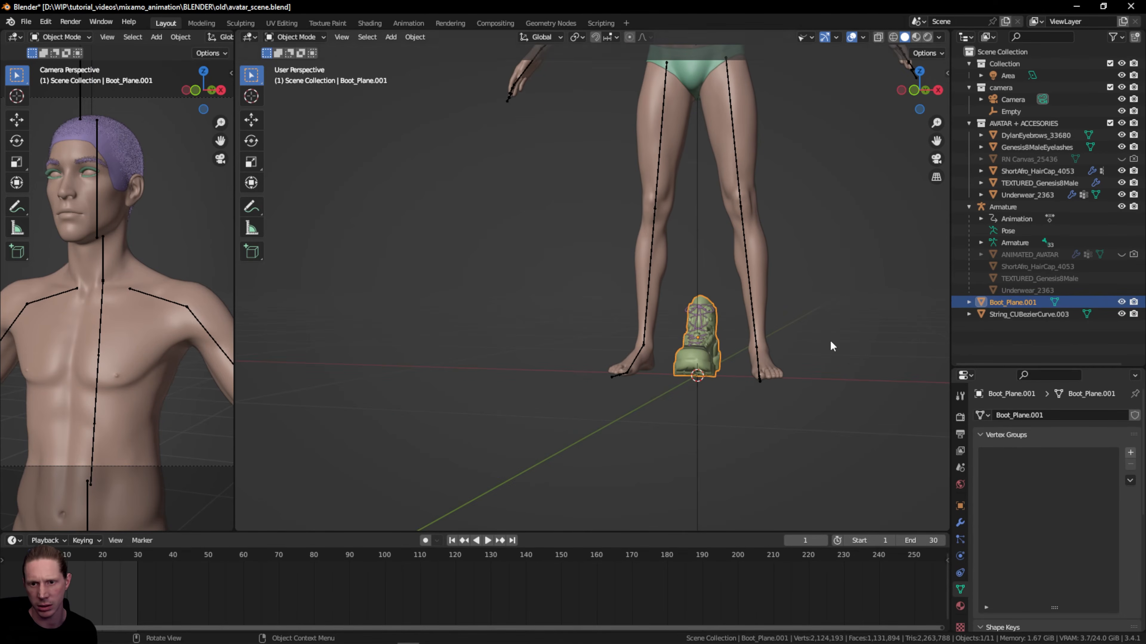
{"action": "scroll", "coordinate": [726, 356], "scroll_direction": "up", "scroll_amount": 5}
{"action": "left_click_drag", "start_coordinate": [936, 141], "coordinate": [784, 32]}
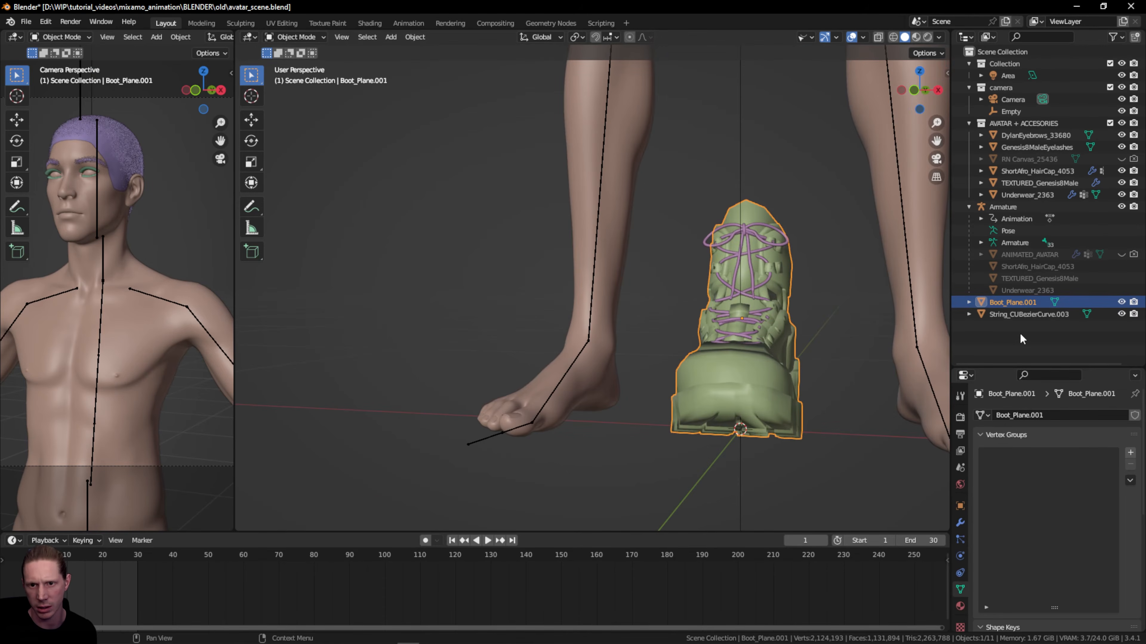
{"action": "left_click_drag", "start_coordinate": [914, 89], "coordinate": [882, 96]}
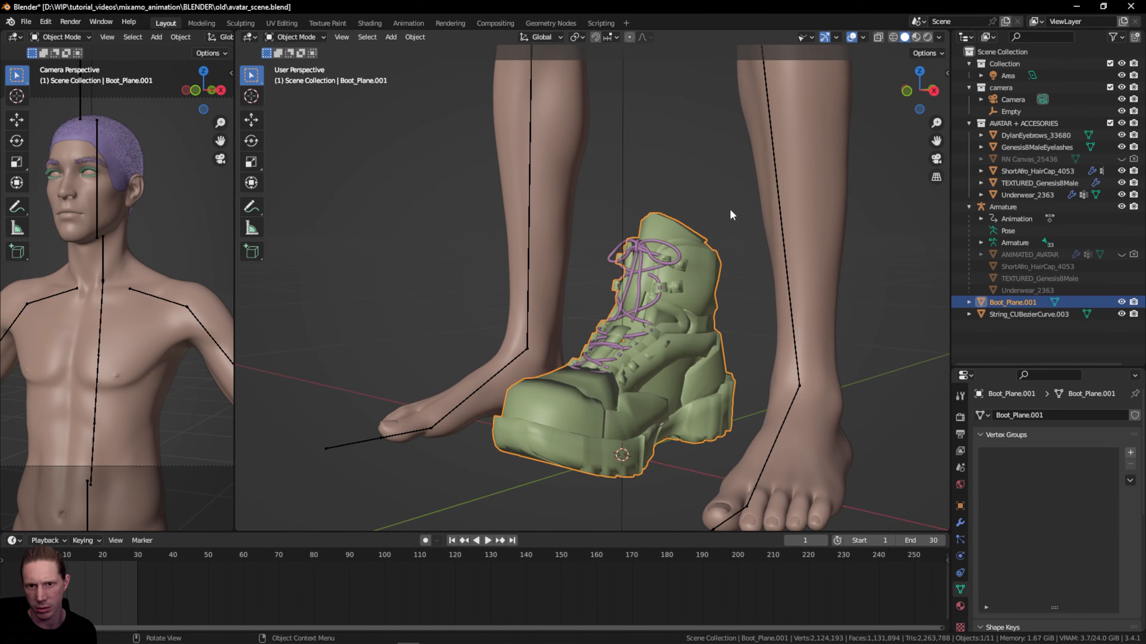
{"action": "left_click", "coordinate": [679, 259], "text": "shift"}
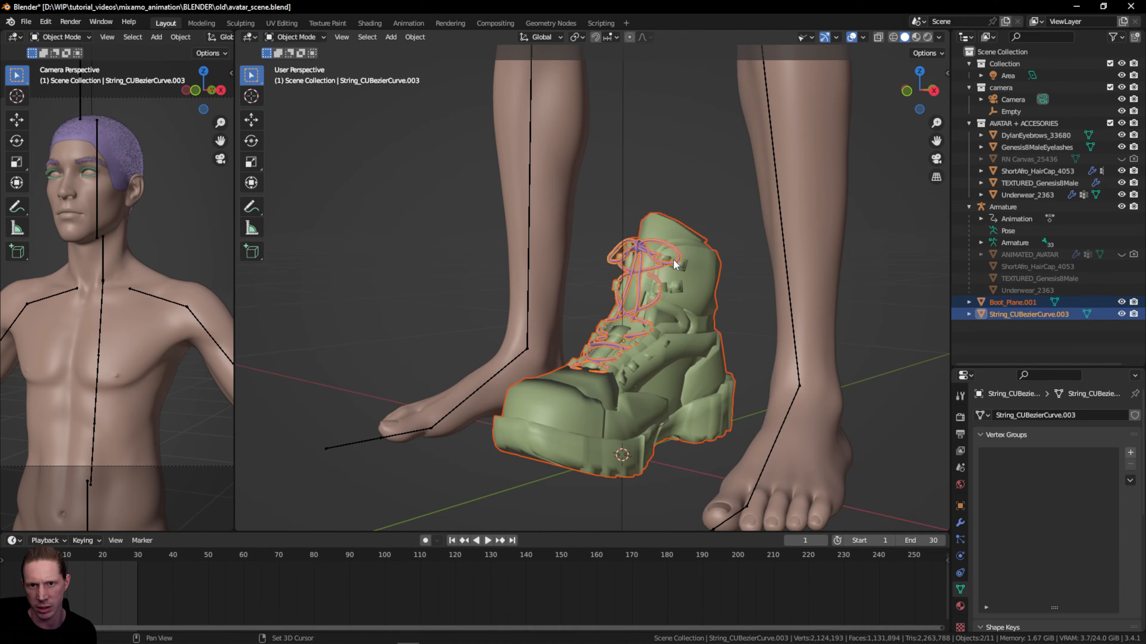
{"action": "right_click", "coordinate": [675, 264]}
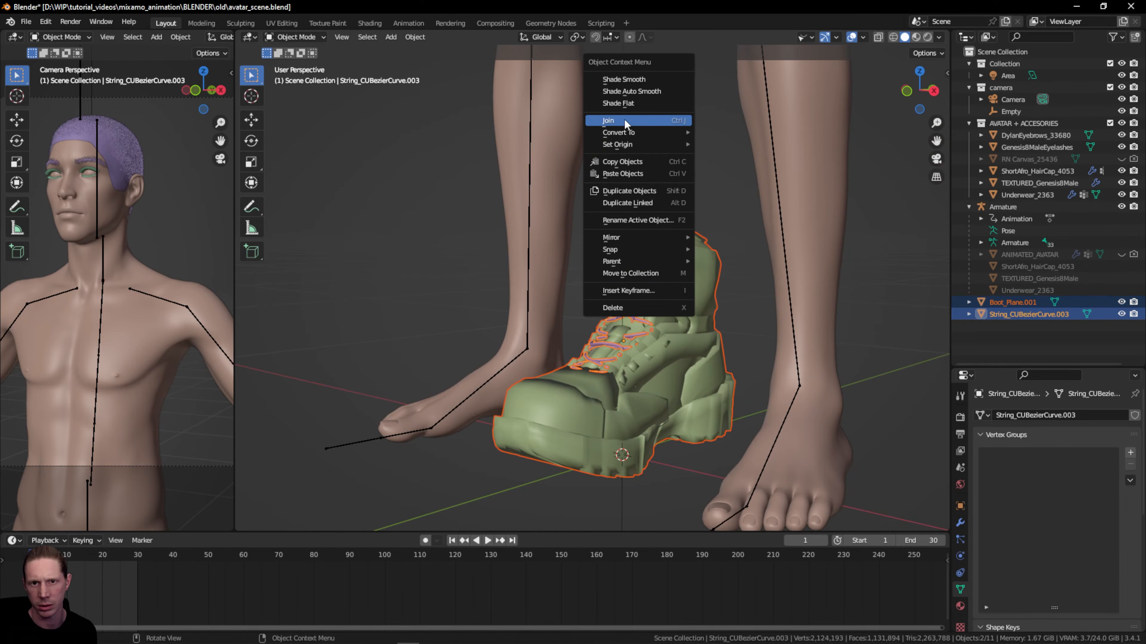
{"action": "left_click", "coordinate": [624, 119]}
{"action": "key", "text": "g"}
{"action": "right_click", "coordinate": [683, 270]}
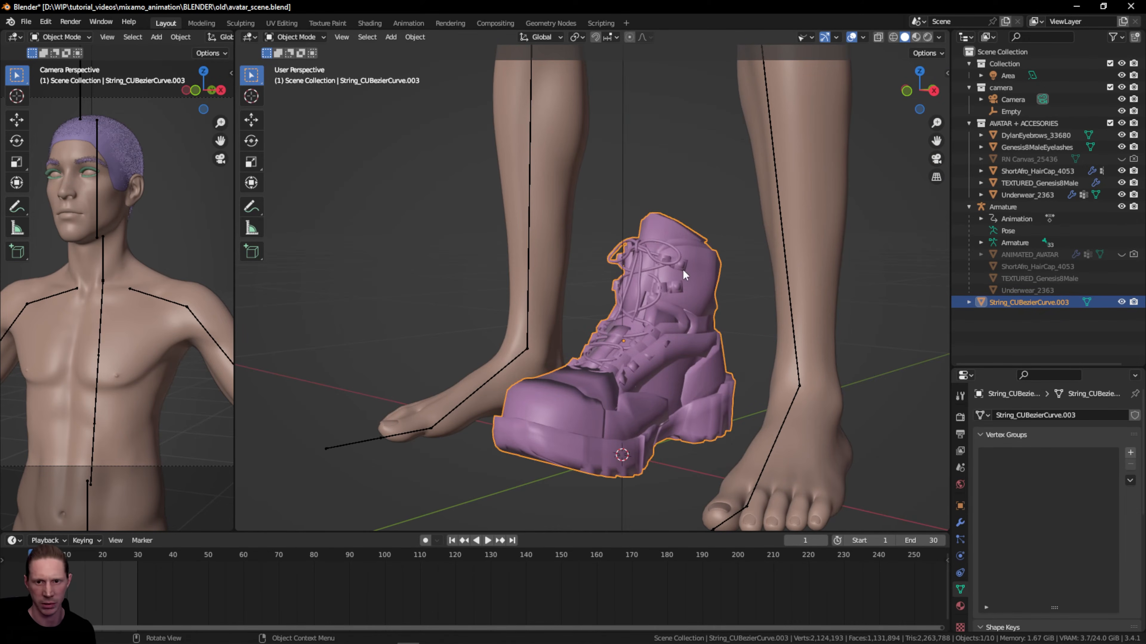
- Move the boot about -0.212 m along X onto the avatar's right foot and rotate it about -12.7° around Z
{"action": "left_click", "coordinate": [907, 91]}
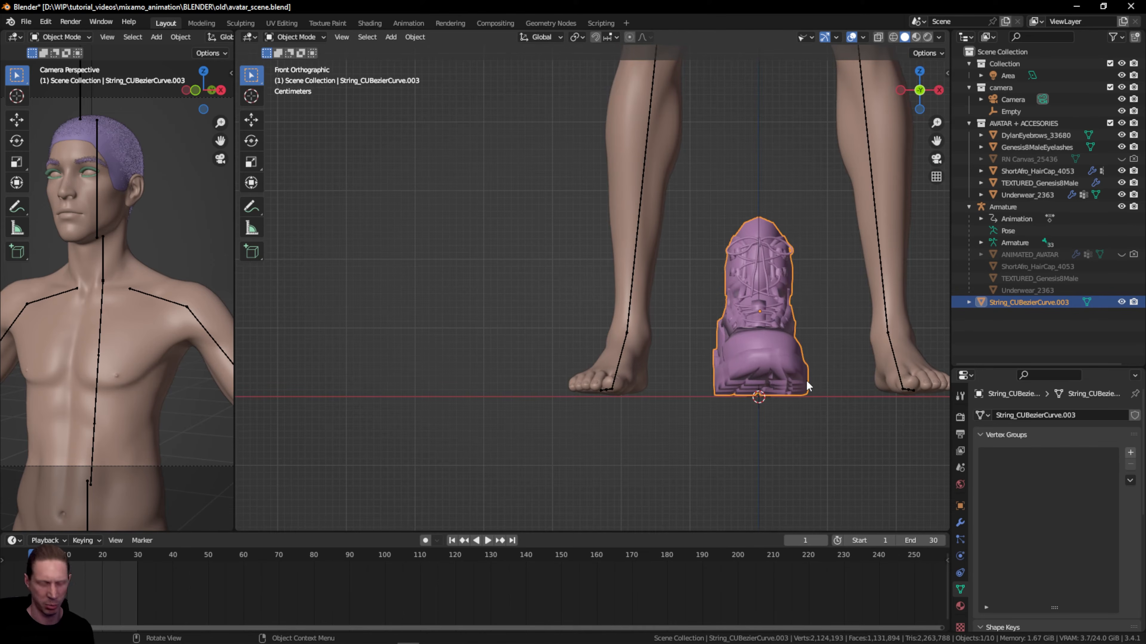
{"action": "key", "text": "g"}
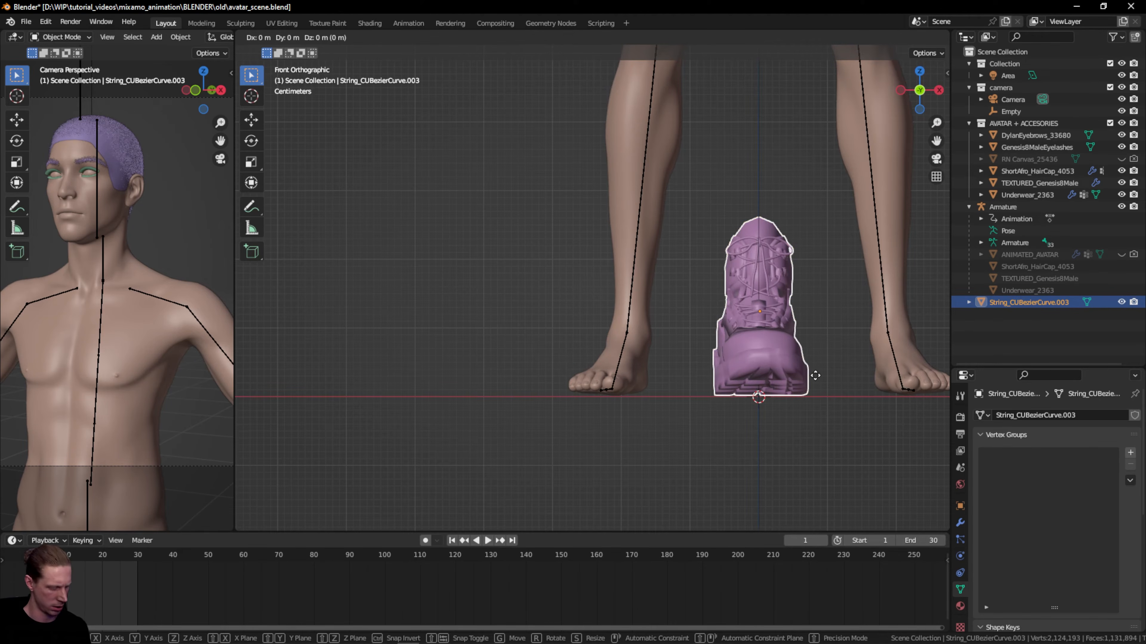
{"action": "key", "text": "x"}
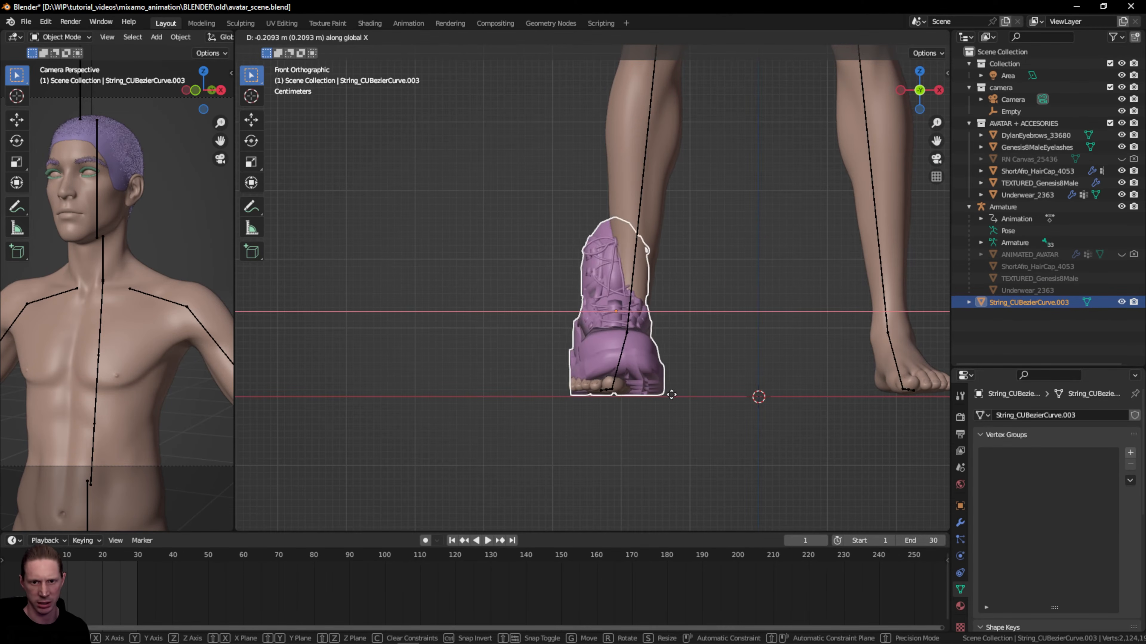
{"action": "left_click", "coordinate": [669, 394]}
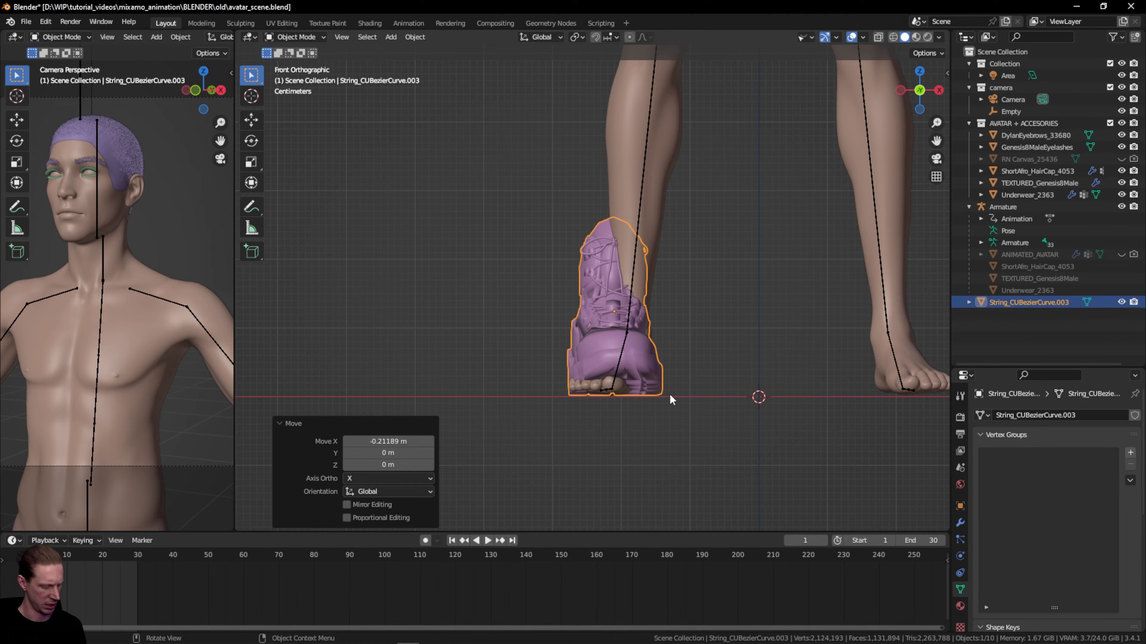
{"action": "key", "text": "r"}
{"action": "key", "text": "z"}
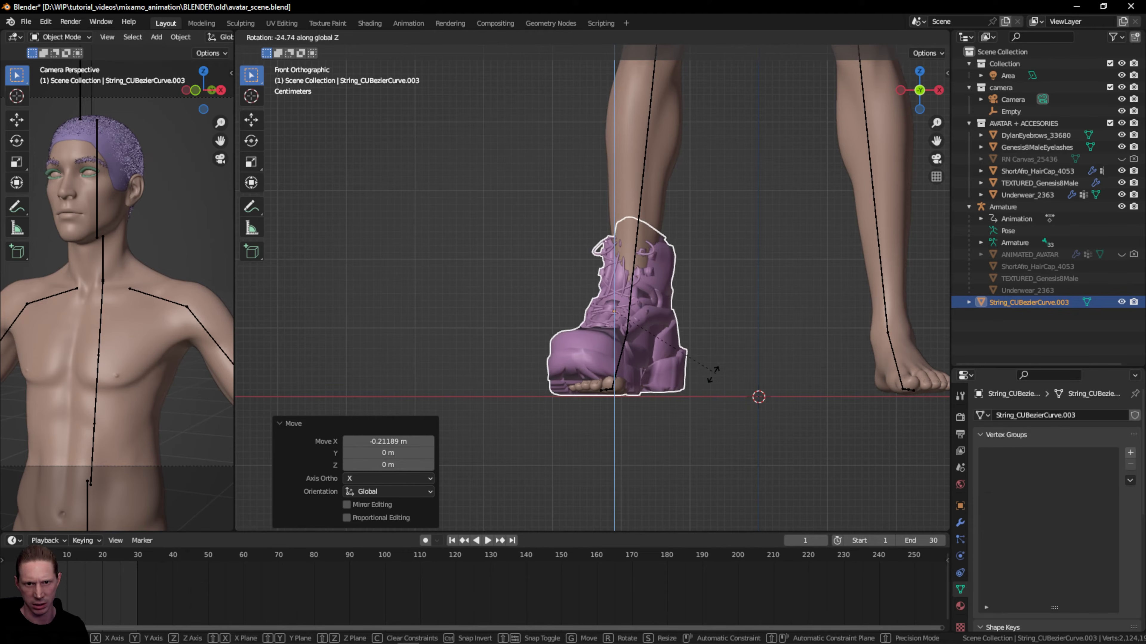
{"action": "left_click", "coordinate": [683, 377]}
- In side view, shift the boot about -0.043 m along Y so it encloses the foot from heel to toes
{"action": "left_click_drag", "start_coordinate": [904, 94], "coordinate": [995, 96]}
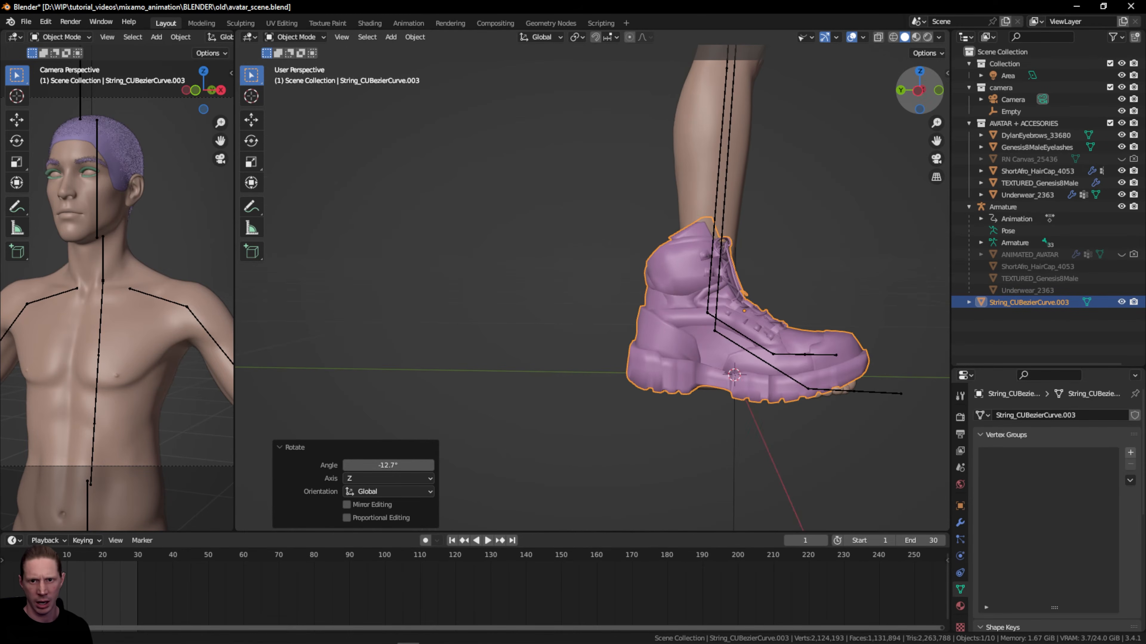
{"action": "left_click", "coordinate": [918, 91]}
{"action": "key", "text": "g"}
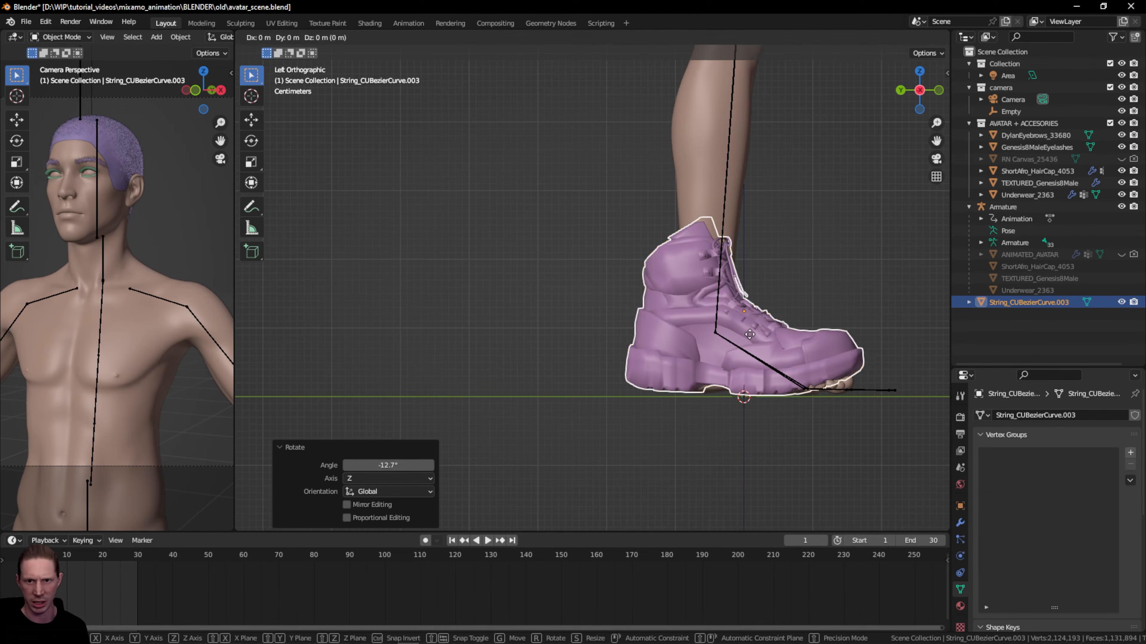
{"action": "key", "text": "y"}
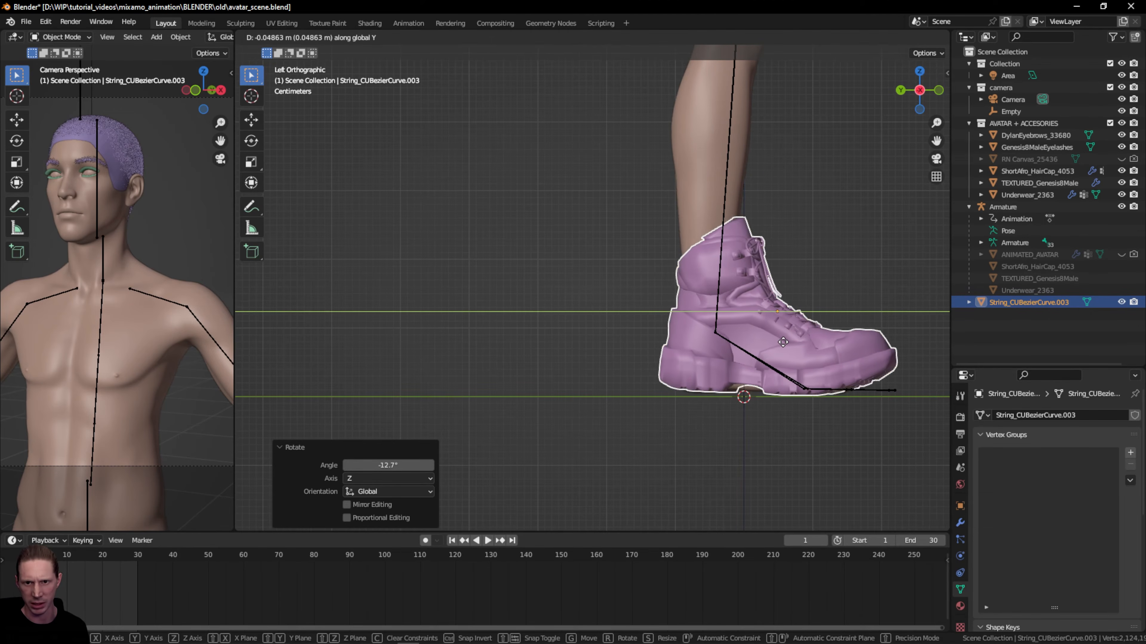
{"action": "left_click", "coordinate": [780, 343]}
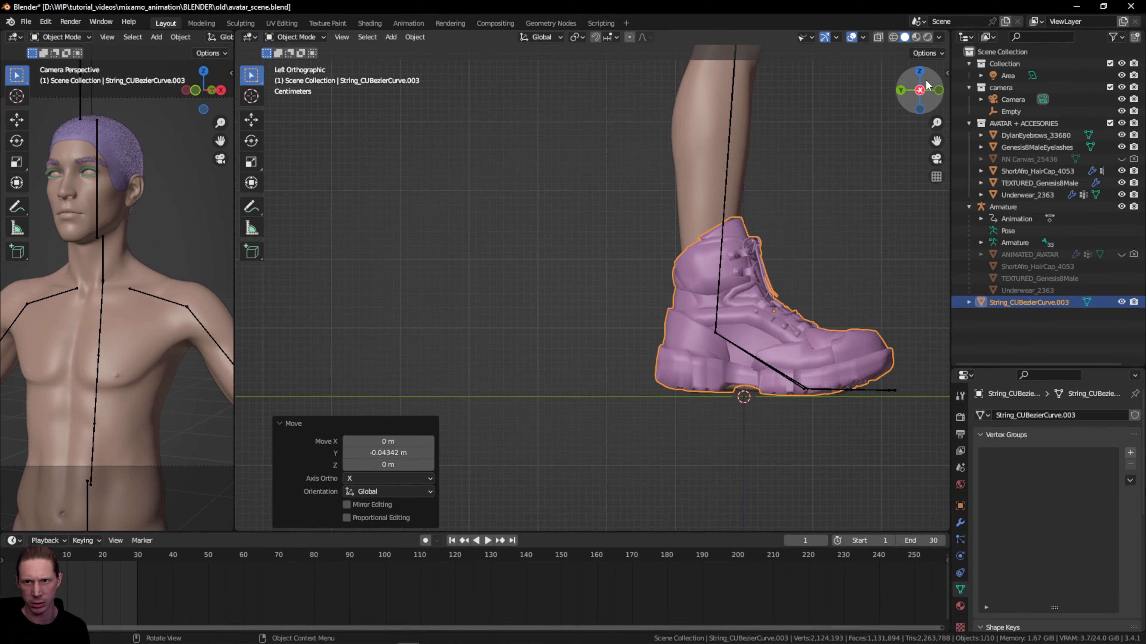
- In side view, lower the boot about 0.017 m along Z so its sole sits beneath the foot
{"action": "left_click_drag", "start_coordinate": [923, 88], "coordinate": [1046, 126]}
{"action": "left_click", "coordinate": [920, 92]}
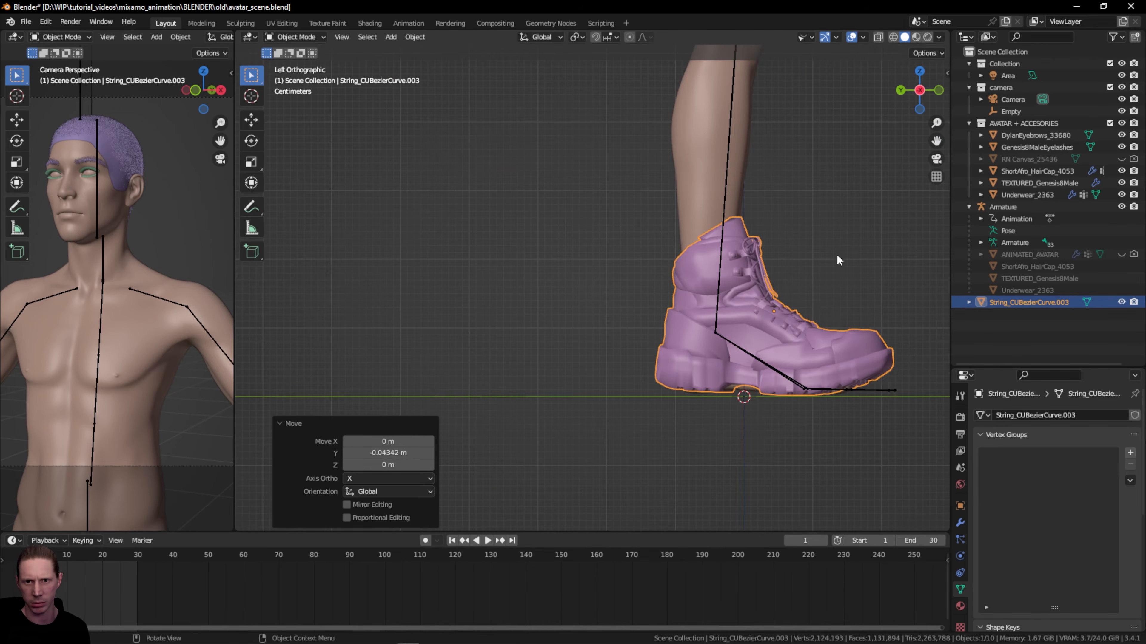
{"action": "key", "text": "g"}
{"action": "key", "text": "z"}
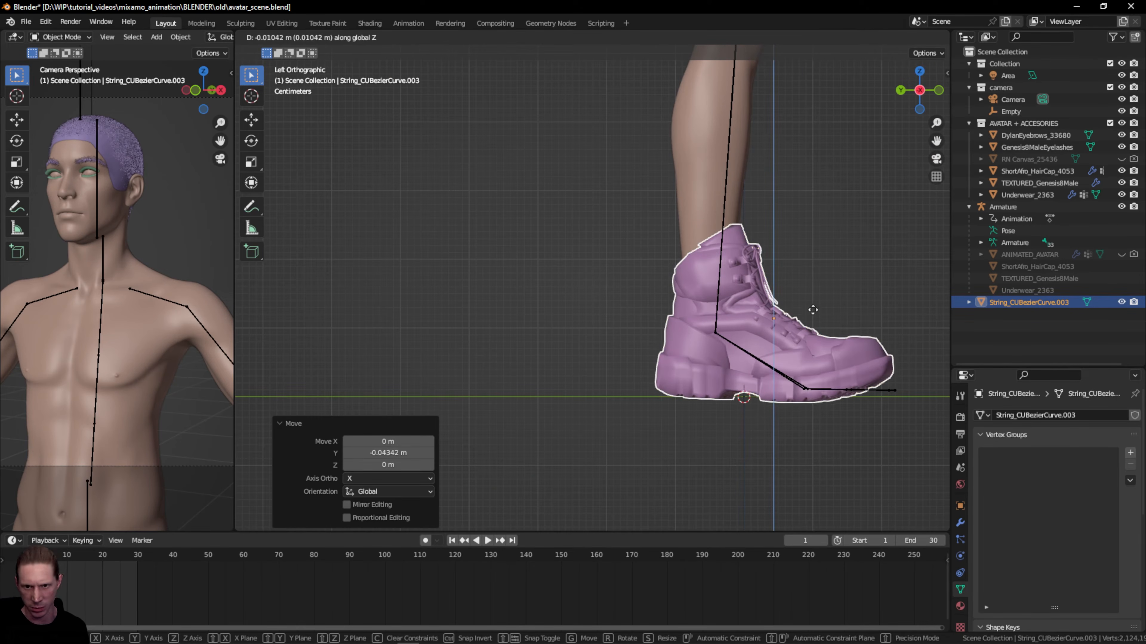
{"action": "left_click", "coordinate": [812, 316]}
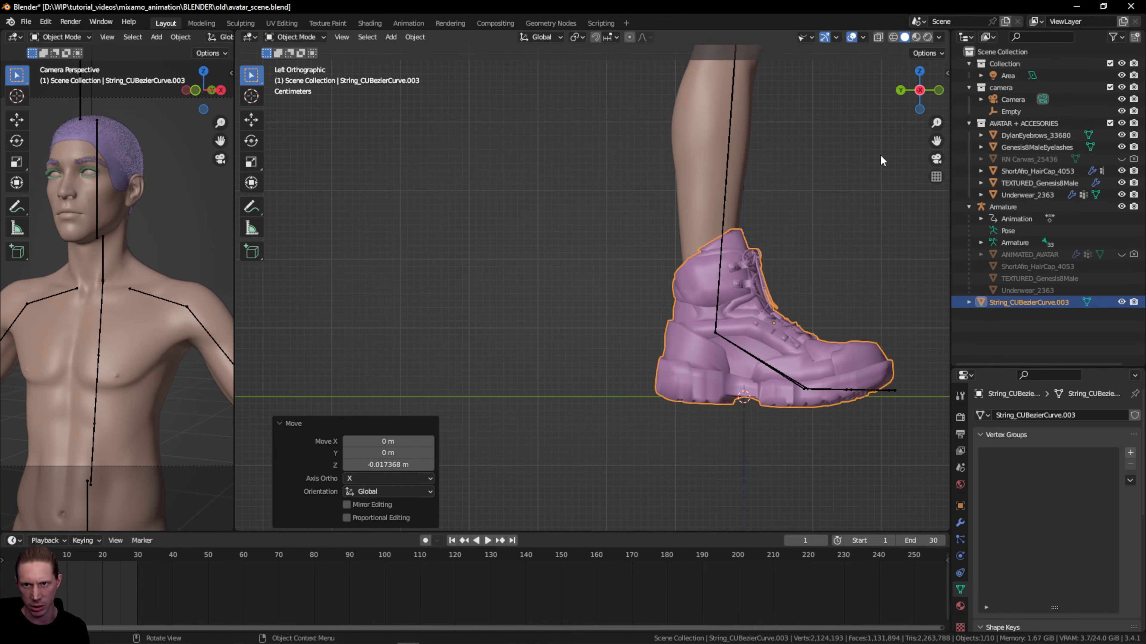
- Scale the boot to about 0.847 along Y and shift it about 0.013 m along Y over the foot
{"action": "mouse_move", "coordinate": [921, 99]}
{"action": "left_mouse_down"}
{"action": "mouse_move", "coordinate": [936, 120]}
{"action": "mouse_move", "coordinate": [908, 97]}
{"action": "left_mouse_up"}
{"action": "left_click", "coordinate": [923, 91]}
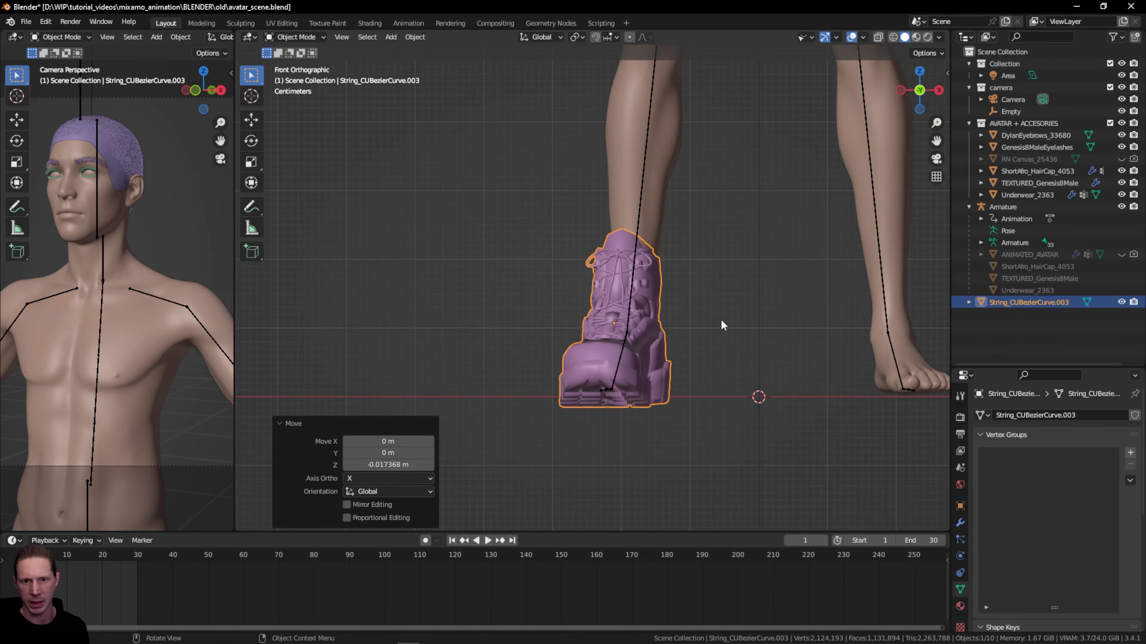
{"action": "left_click", "coordinate": [900, 91]}
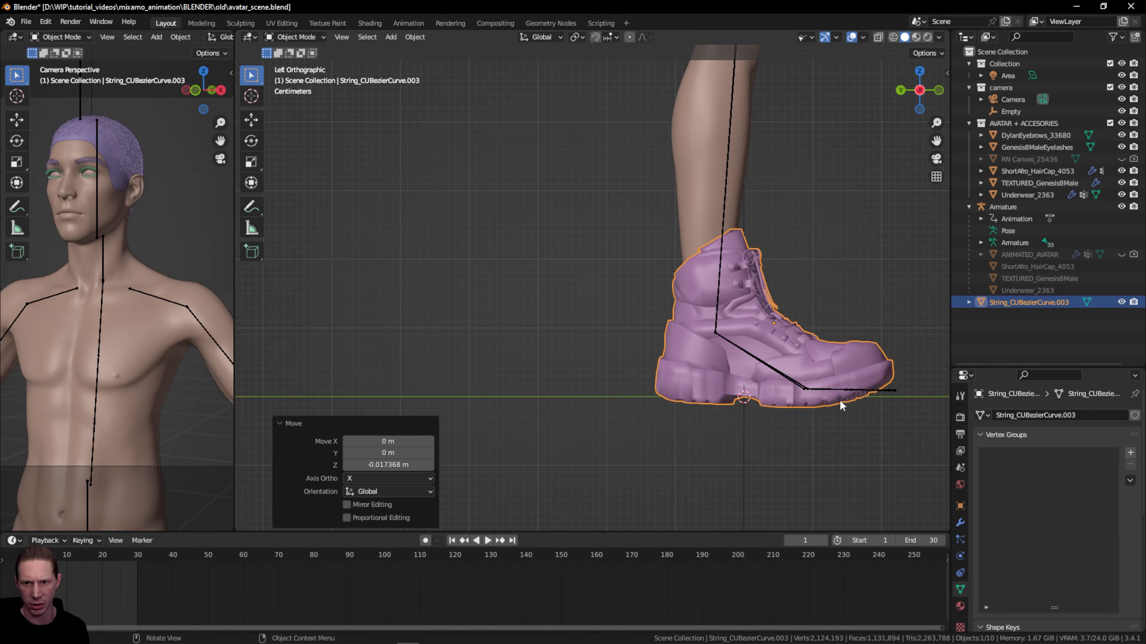
{"action": "key", "text": "s"}
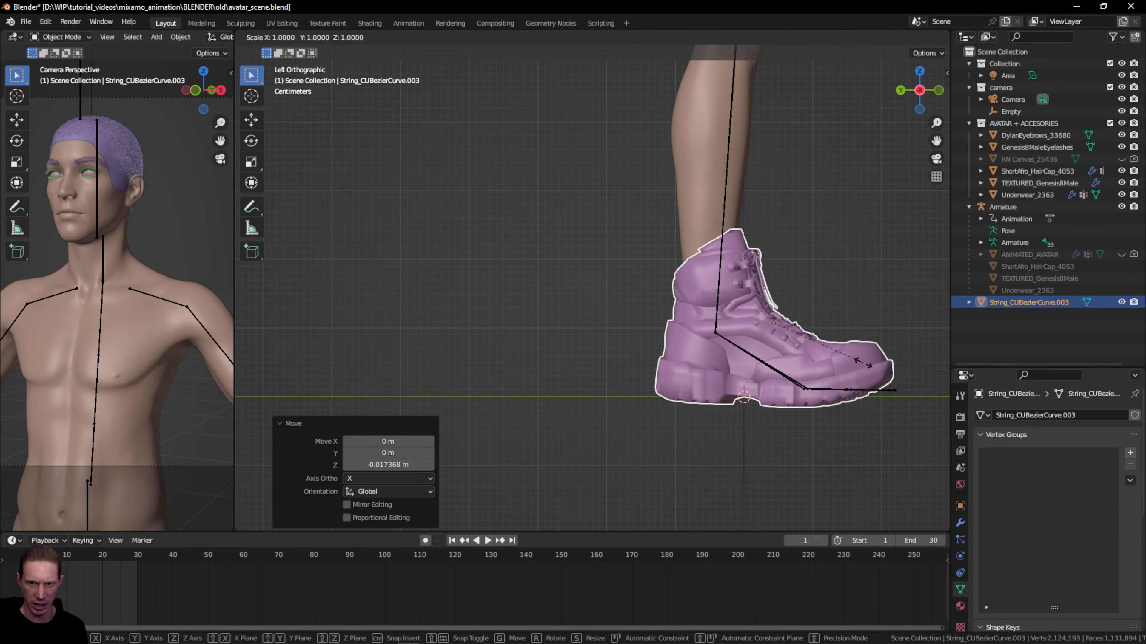
{"action": "key", "text": "y"}
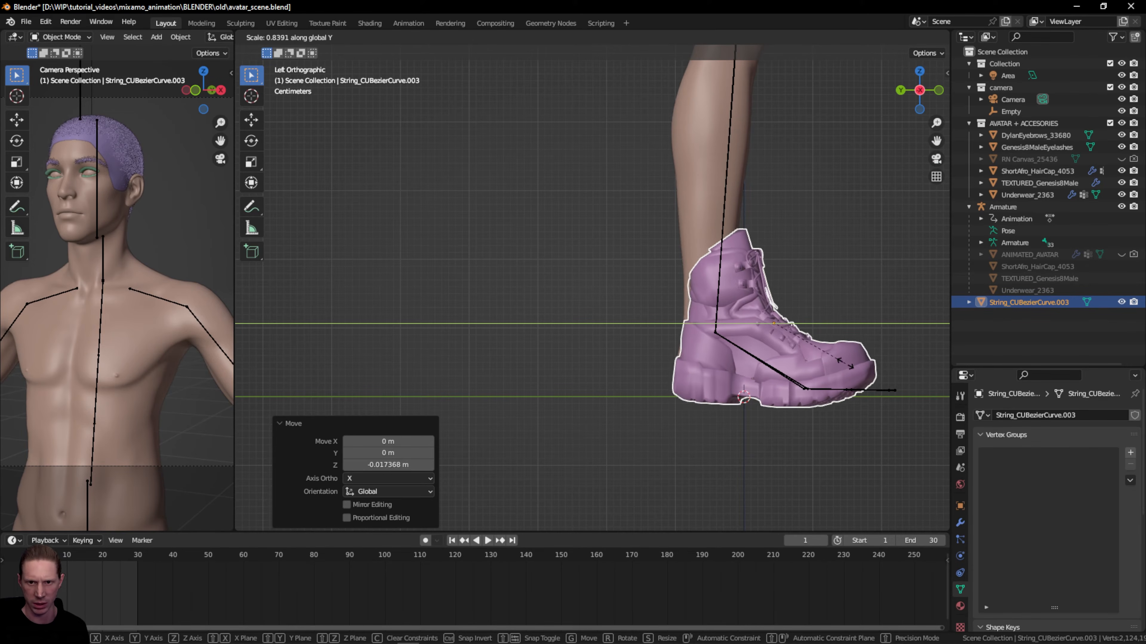
{"action": "left_click", "coordinate": [845, 362]}
{"action": "key", "text": "g"}
{"action": "key", "text": "y"}
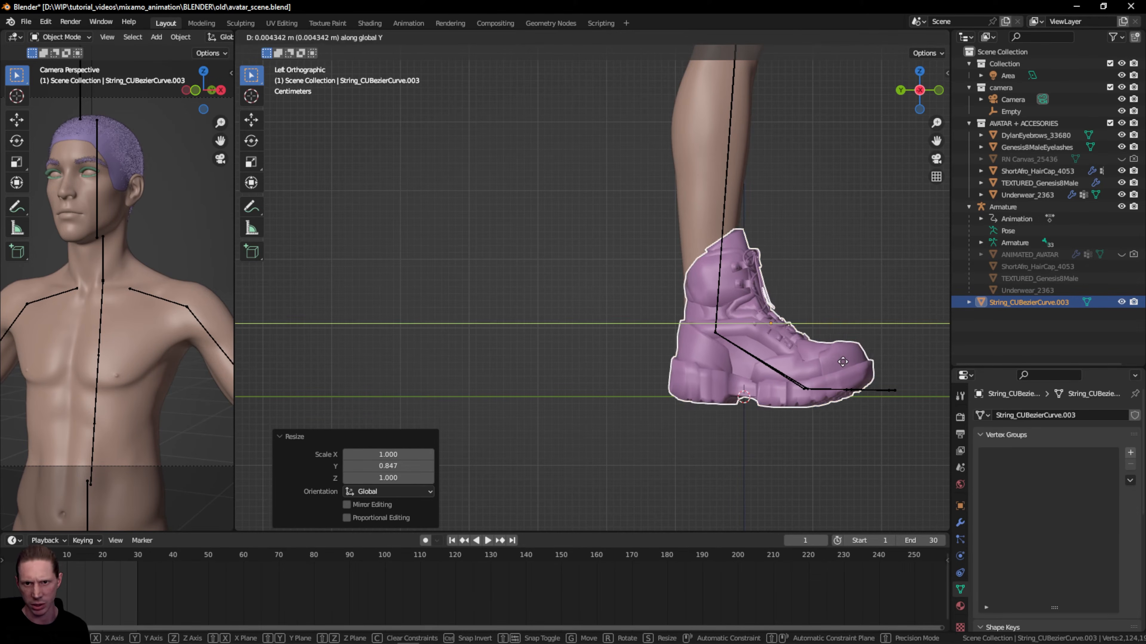
{"action": "left_click", "coordinate": [837, 360]}
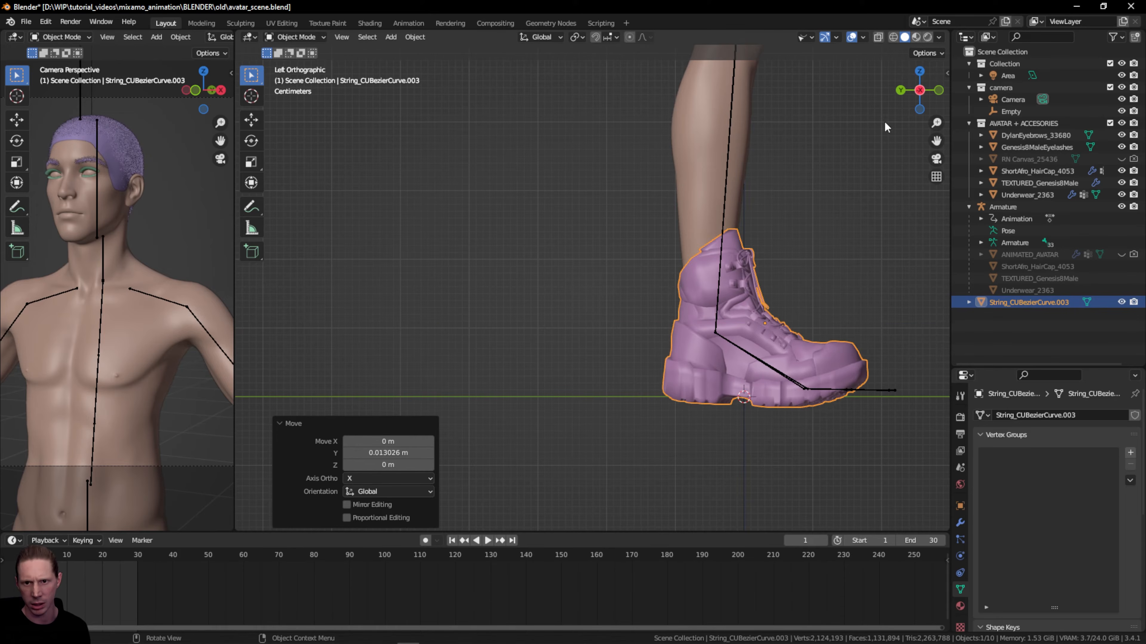
- In back view, move the boot about 0.013 m along X to centre its shaft around the ankle
{"action": "left_click_drag", "start_coordinate": [915, 109], "coordinate": [806, 116]}
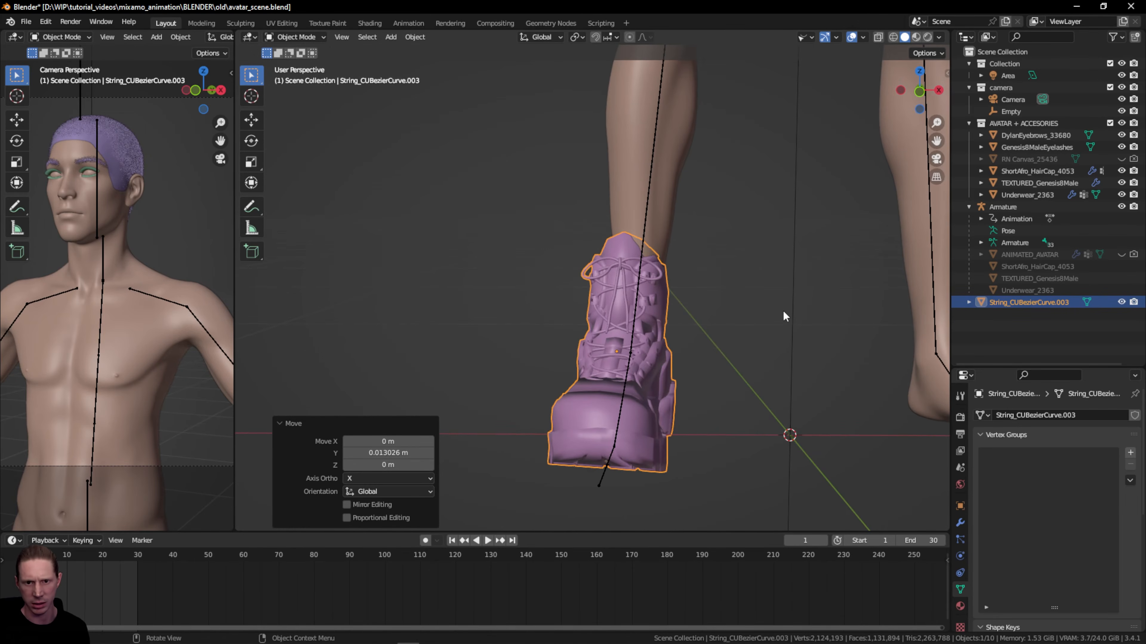
{"action": "left_click", "coordinate": [921, 89]}
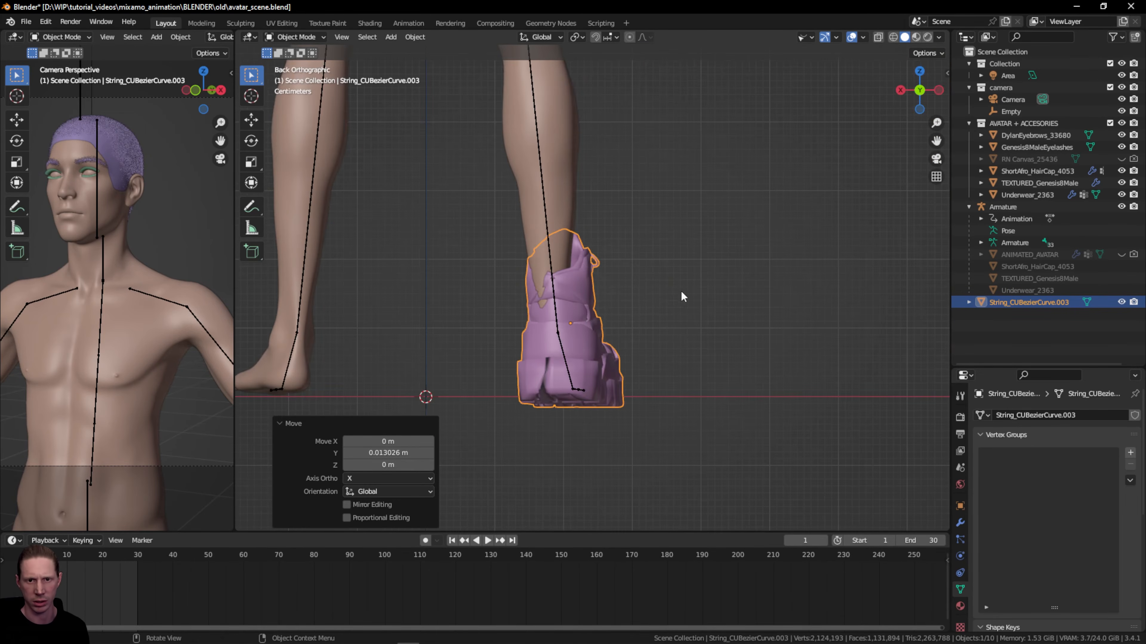
{"action": "key", "text": "g"}
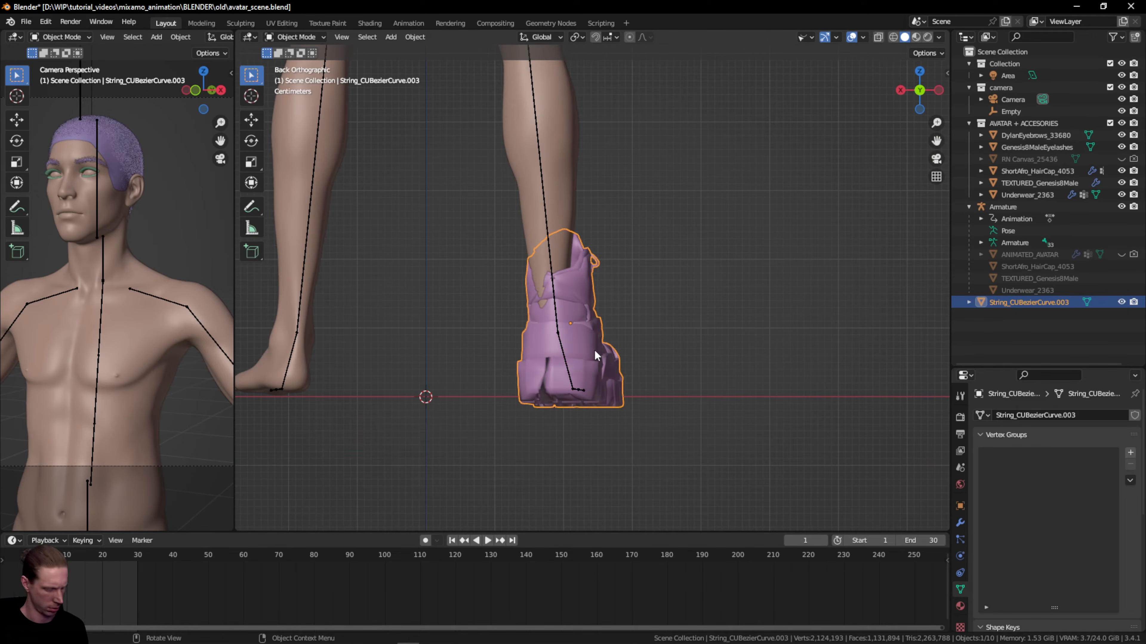
{"action": "key", "text": "x"}
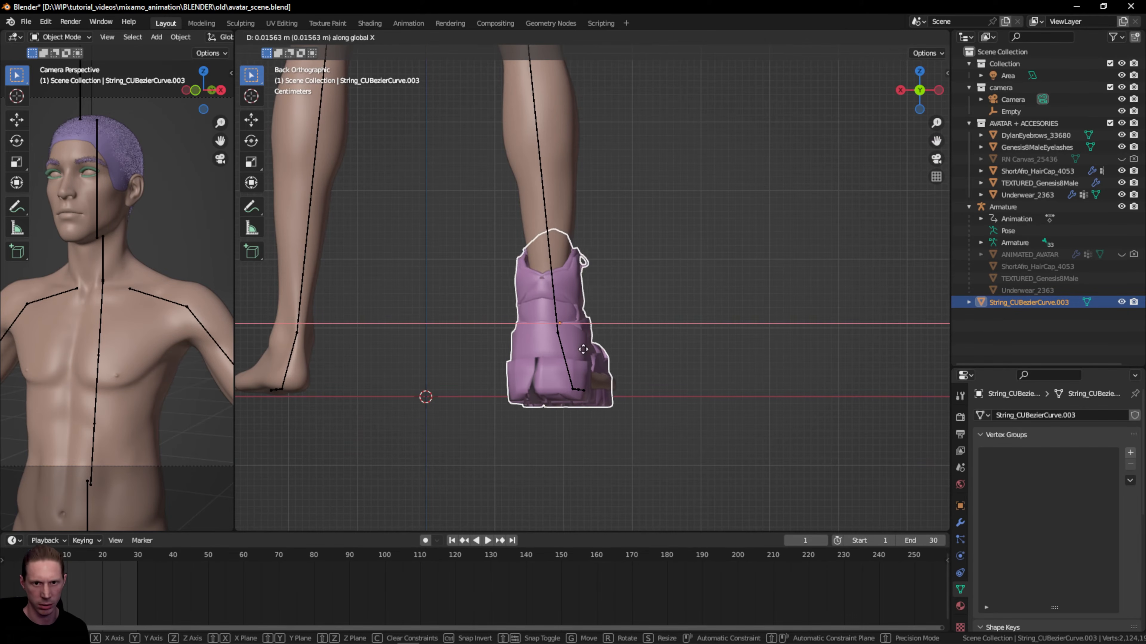
{"action": "left_click", "coordinate": [585, 349]}
- Shift the boot about -0.008 m along Y towards the avatar's toes
{"action": "left_click_drag", "start_coordinate": [901, 69], "coordinate": [811, 414]}
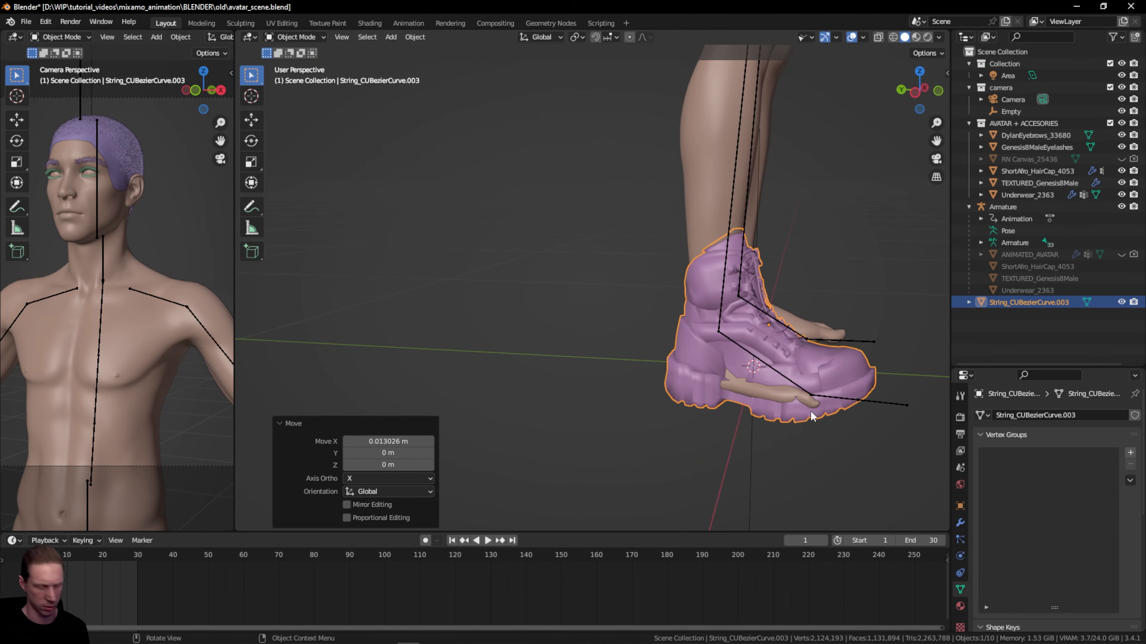
{"action": "left_click_drag", "start_coordinate": [918, 90], "coordinate": [822, 212]}
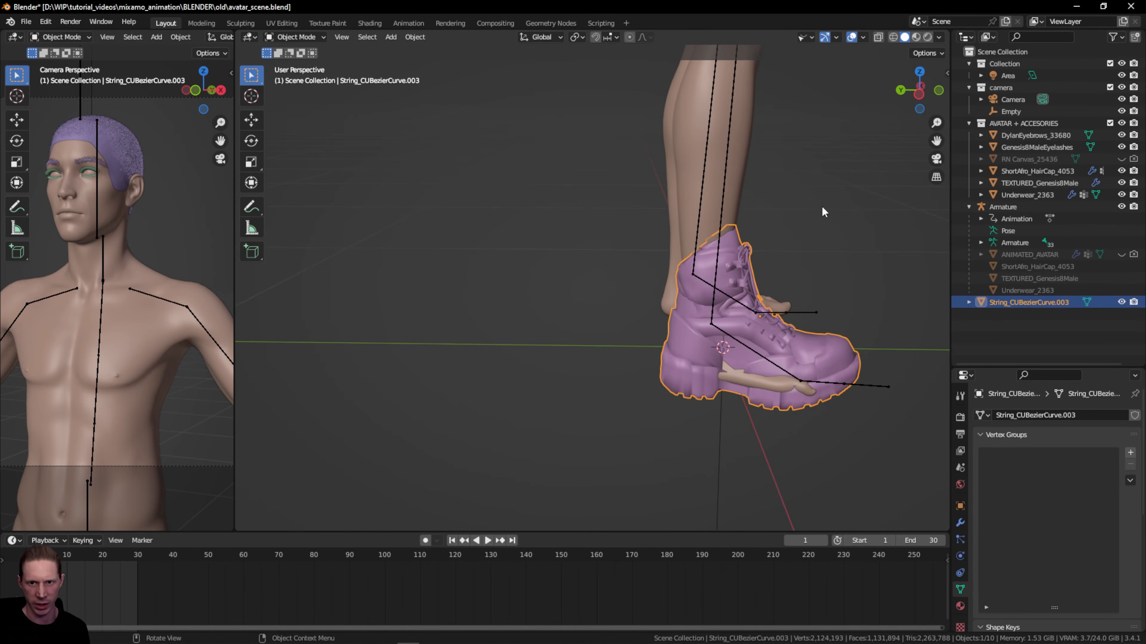
{"action": "key", "text": "g"}
{"action": "key", "text": "y"}
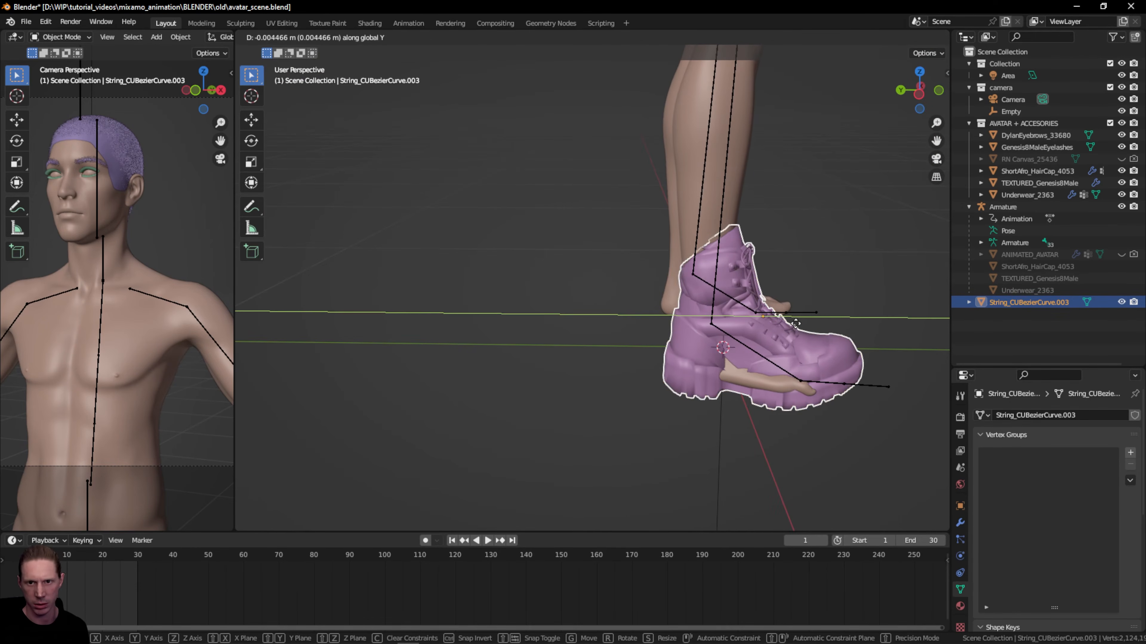
{"action": "left_click", "coordinate": [797, 327]}
- Undo the boot's moves, scaling, rotation and join, back to the separate boot and laces objects
{"action": "left_click_drag", "start_coordinate": [918, 90], "coordinate": [877, 147]}
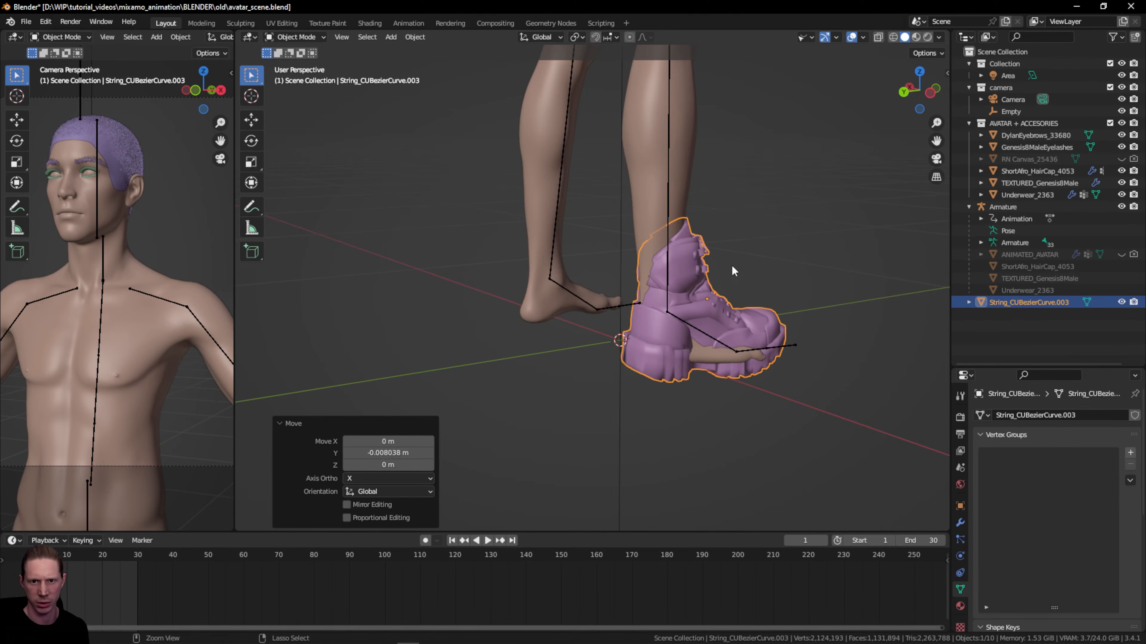
{"action": "key", "text": "ctrl+z"}
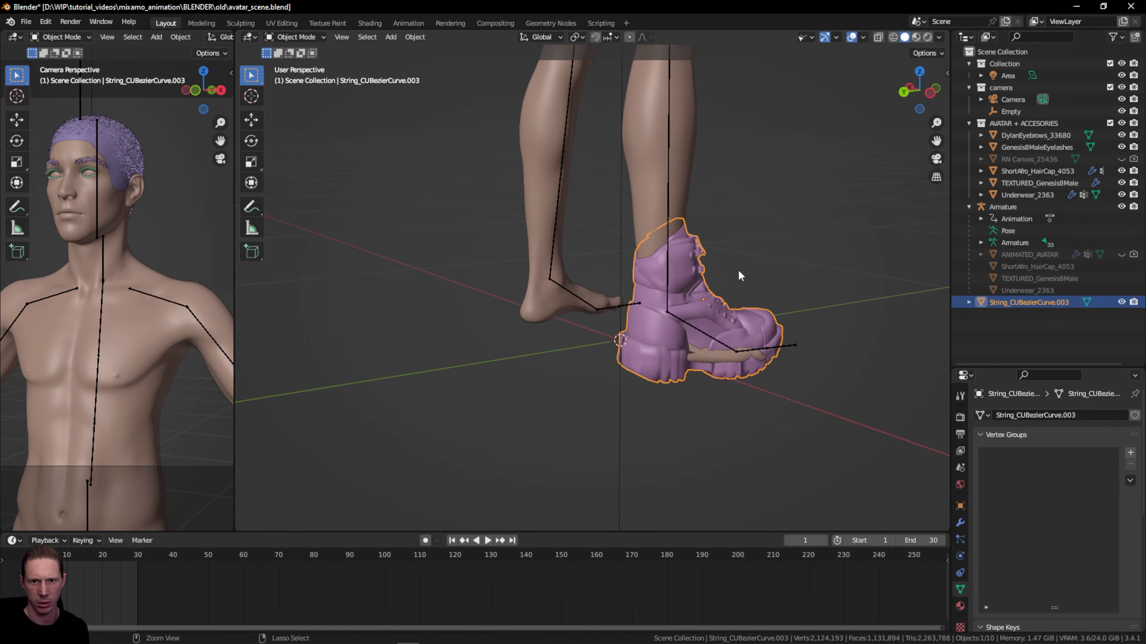
{"action": "key", "text": "ctrl+z"}
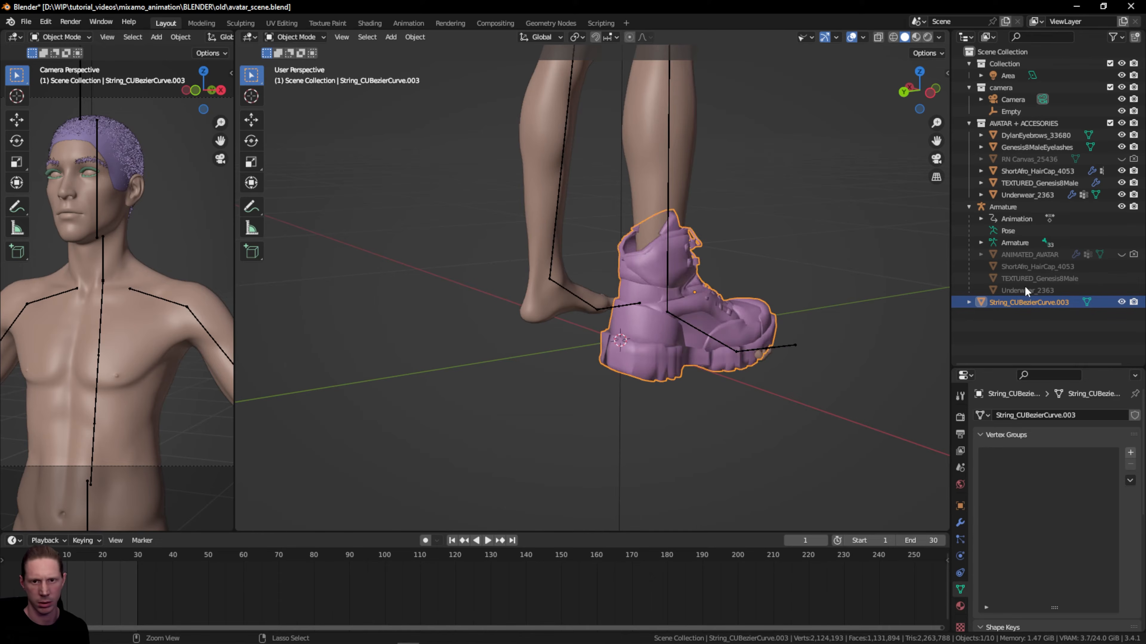
- Join the laces String_CUBezierCurve.003 with Boot_Plane.001 into one object, keeping the boot mesh as the active object
{"action": "left_click", "coordinate": [916, 91]}
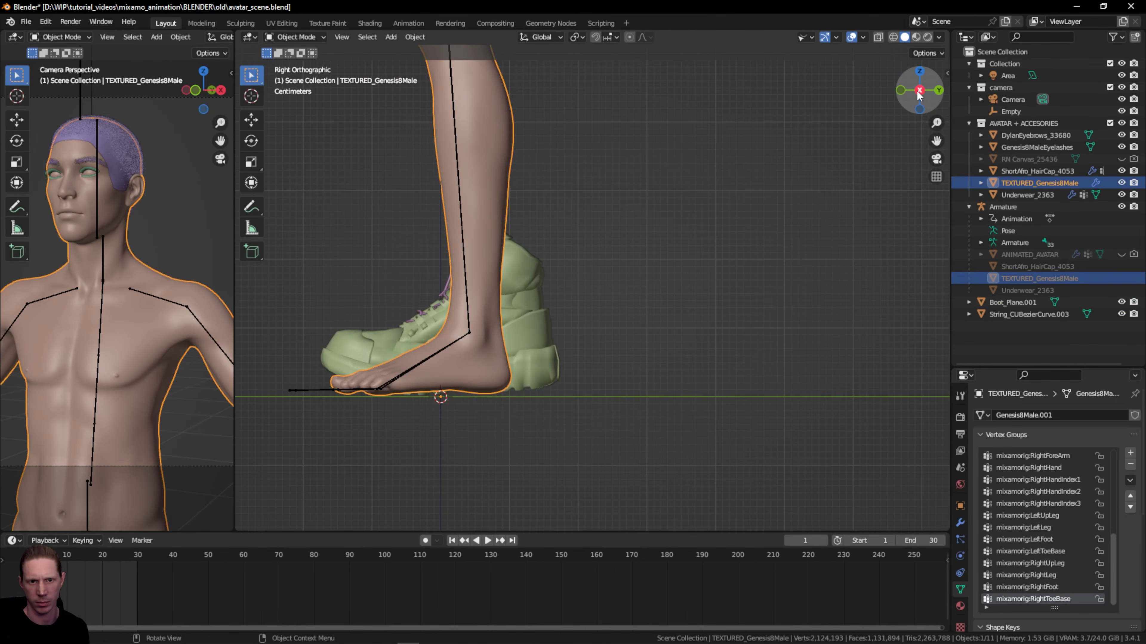
{"action": "left_click_drag", "start_coordinate": [918, 92], "coordinate": [1027, 97]}
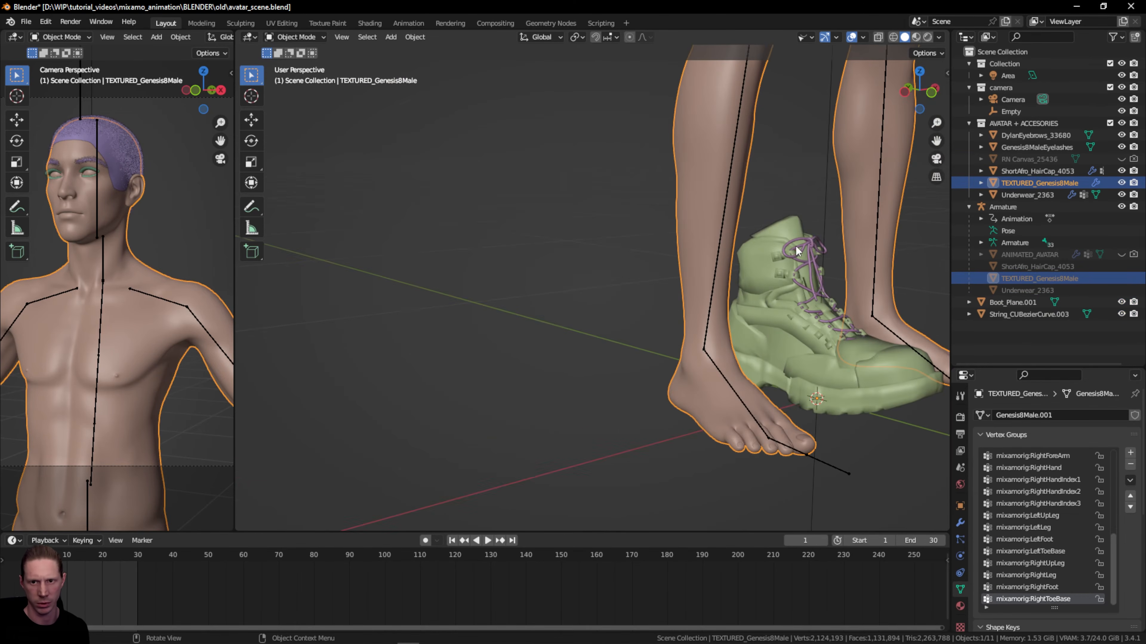
{"action": "left_click", "coordinate": [795, 247]}
{"action": "left_click", "coordinate": [778, 274], "text": "shift"}
{"action": "right_click", "coordinate": [778, 275]}
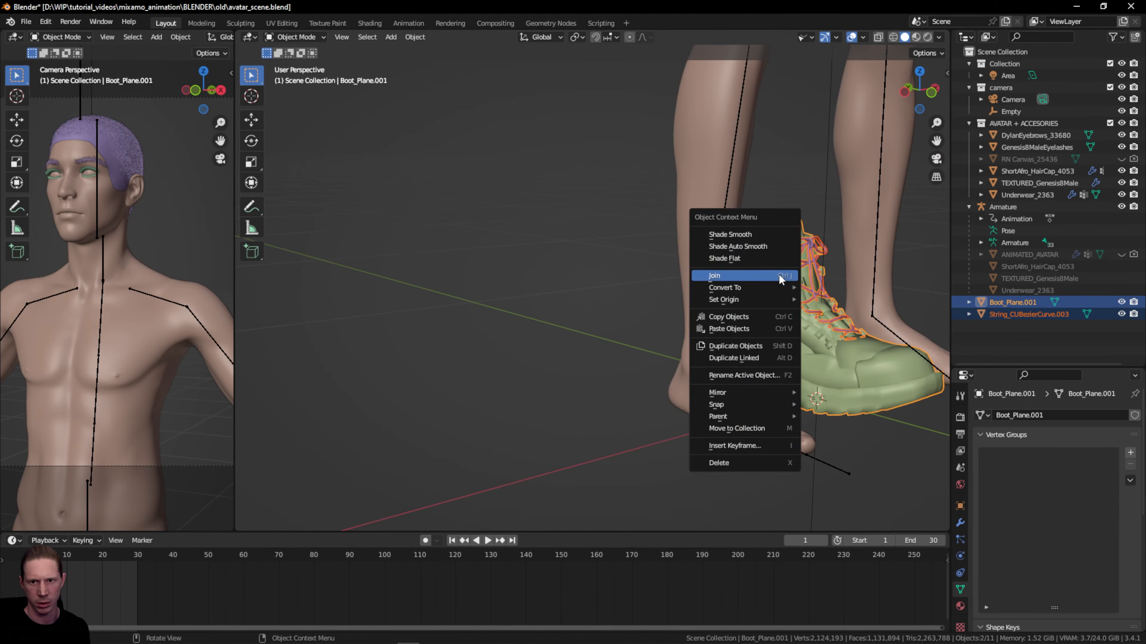
{"action": "left_click", "coordinate": [779, 276]}
- In front view, move the joined boot about -0.202 m along X onto the avatar's right foot
{"action": "left_click", "coordinate": [931, 96]}
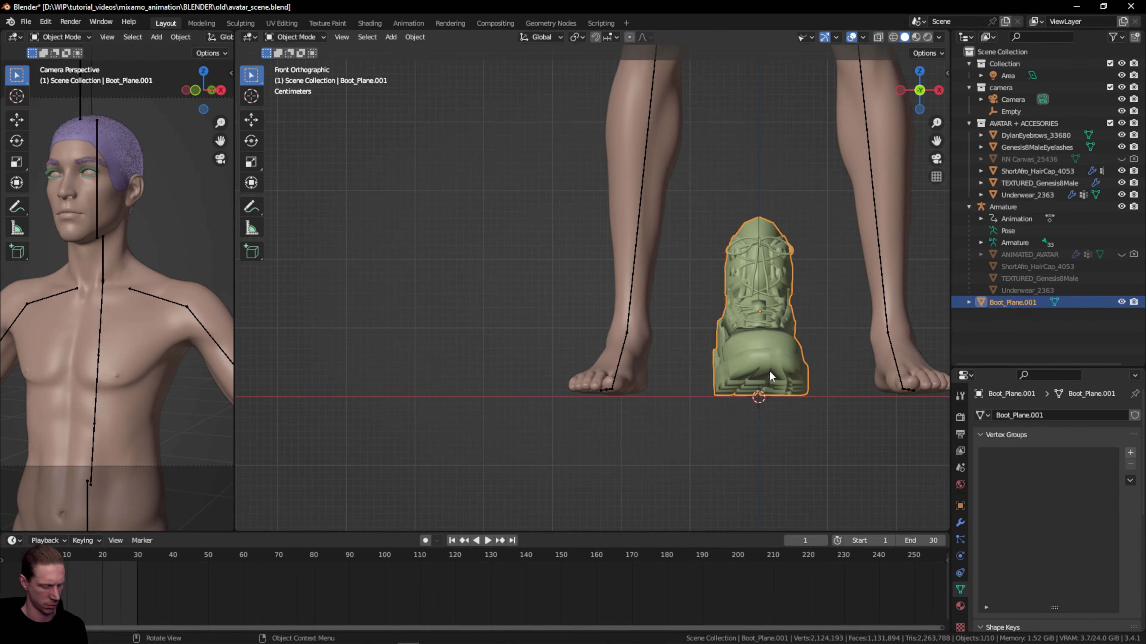
{"action": "key", "text": "g"}
{"action": "key", "text": "x"}
{"action": "left_click", "coordinate": [632, 378]}
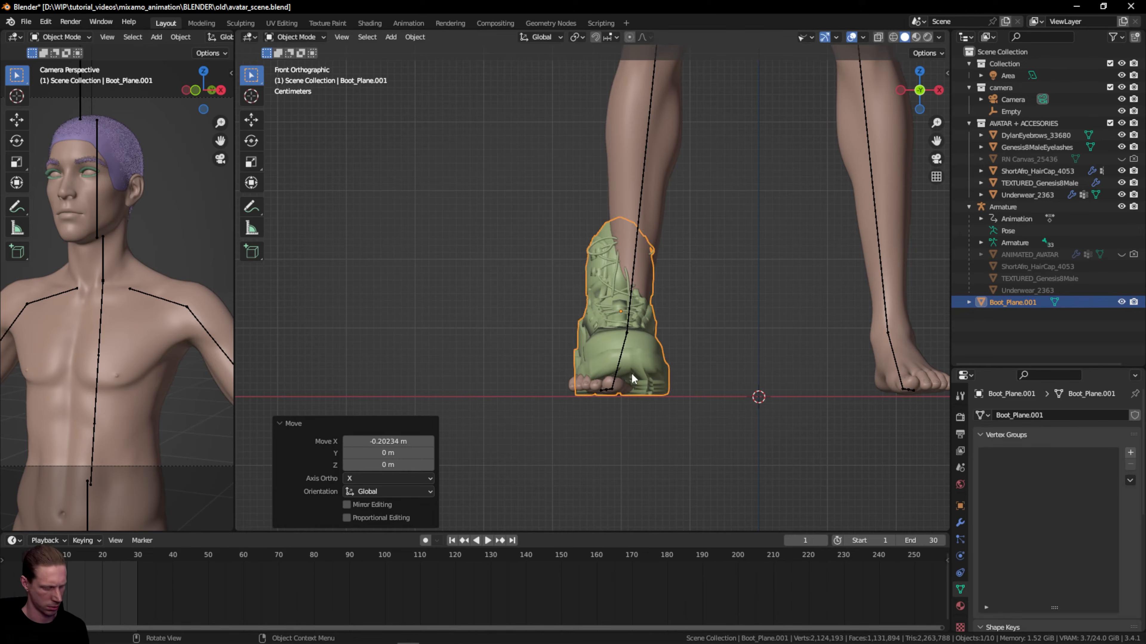
{"action": "key", "text": "g"}
{"action": "right_click", "coordinate": [634, 378]}
- Rotate the boot about -19° around Z to follow the foot's direction and lower it about 0.012 m along Z
{"action": "key", "text": "r"}
{"action": "key", "text": "z"}
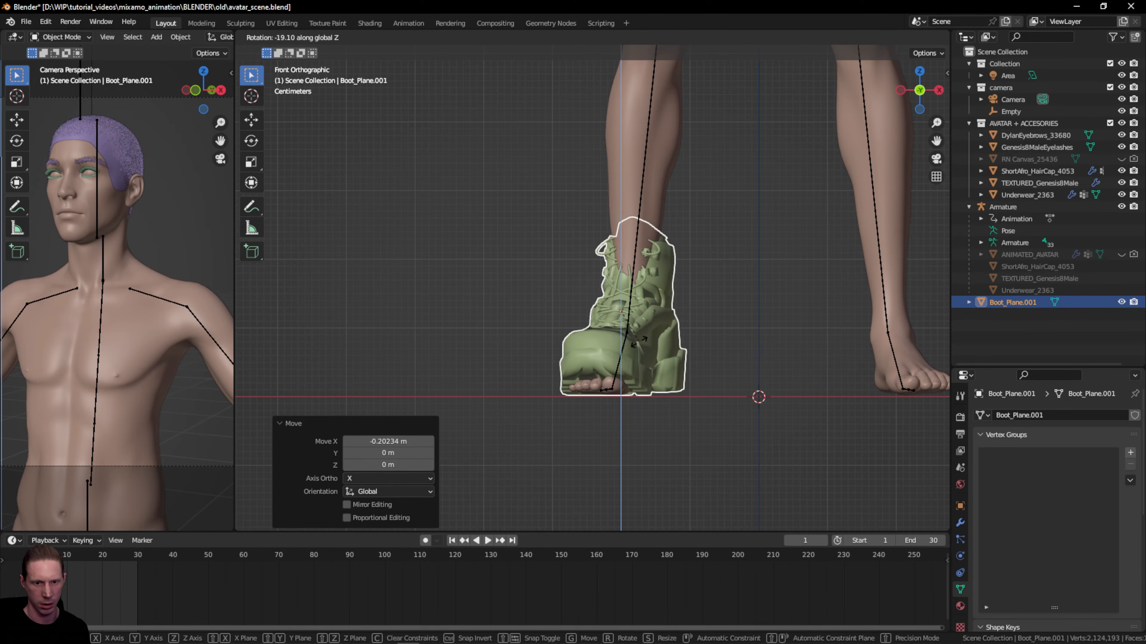
{"action": "left_click", "coordinate": [638, 341]}
{"action": "key", "text": "g"}
{"action": "key", "text": "z"}
{"action": "left_click", "coordinate": [640, 355]}
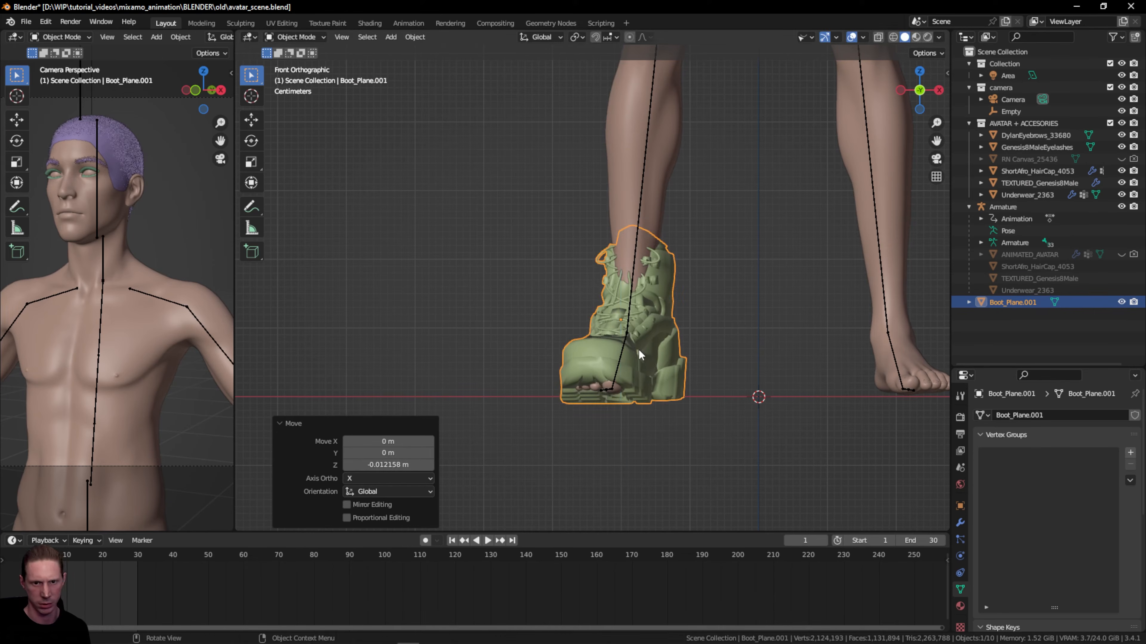
{"action": "key", "text": "g"}
{"action": "key", "text": "y"}
{"action": "right_click", "coordinate": [624, 357]}
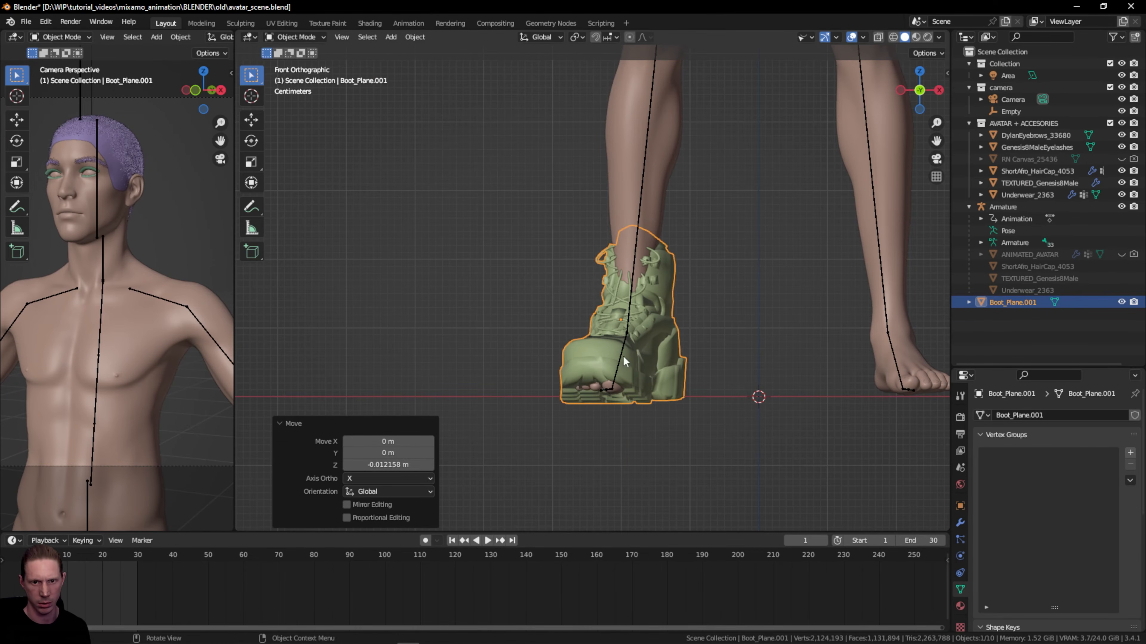
- In side view, shift the boot about -0.023 m along Y and lower it about 0.008 m along Z around the foot
{"action": "left_click", "coordinate": [900, 90]}
{"action": "key", "text": "g"}
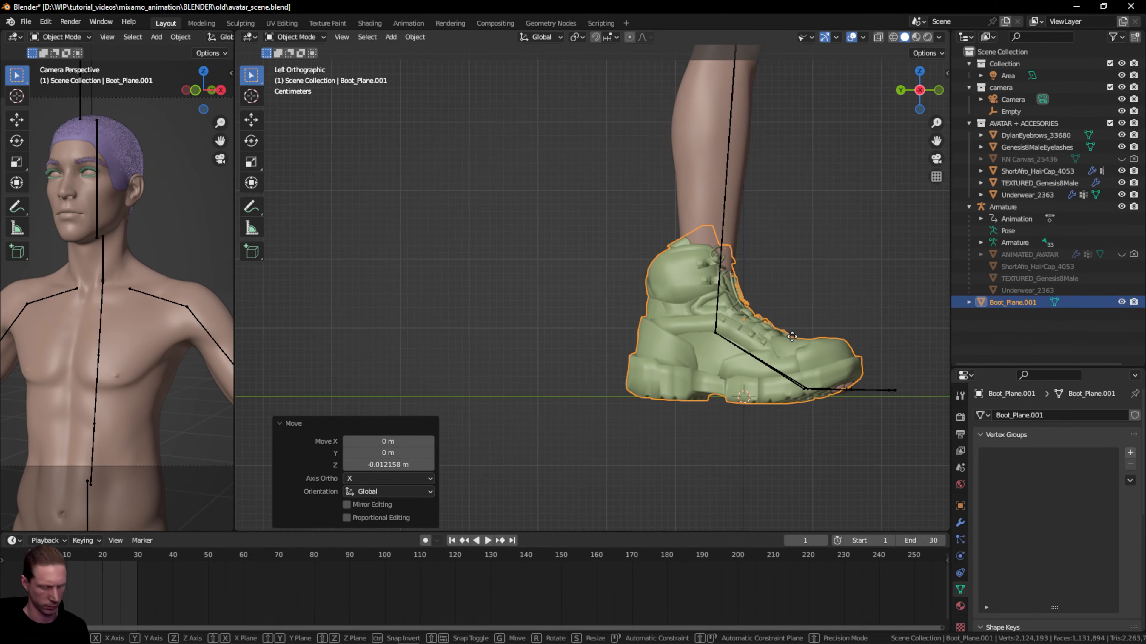
{"action": "key", "text": "y"}
{"action": "left_click", "coordinate": [807, 336]}
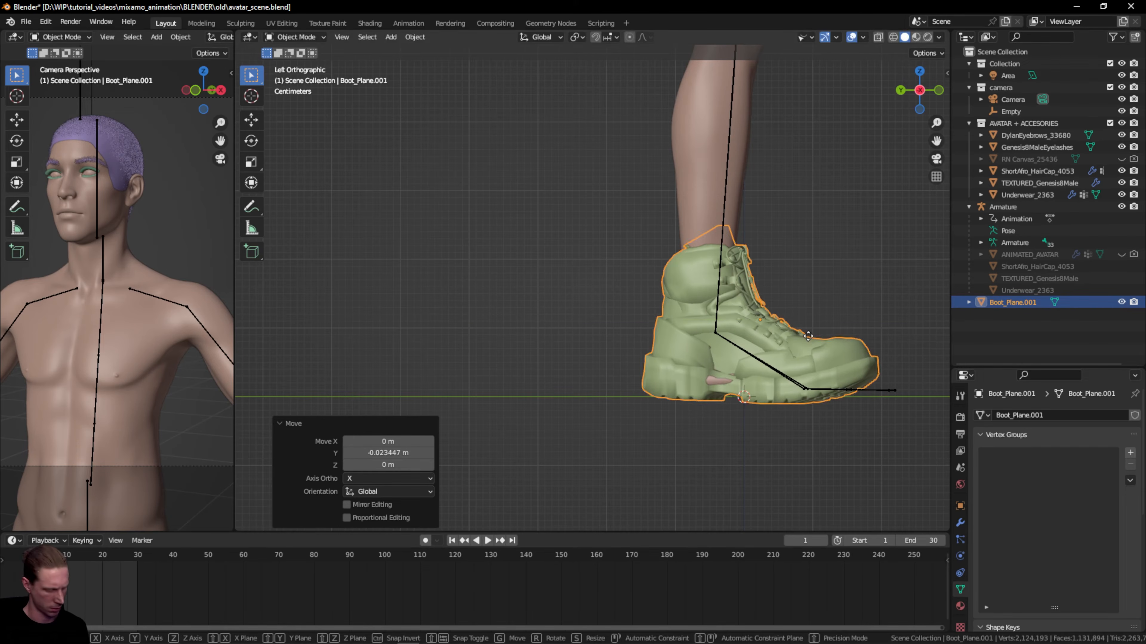
{"action": "key", "text": "z"}
{"action": "left_click", "coordinate": [808, 342]}
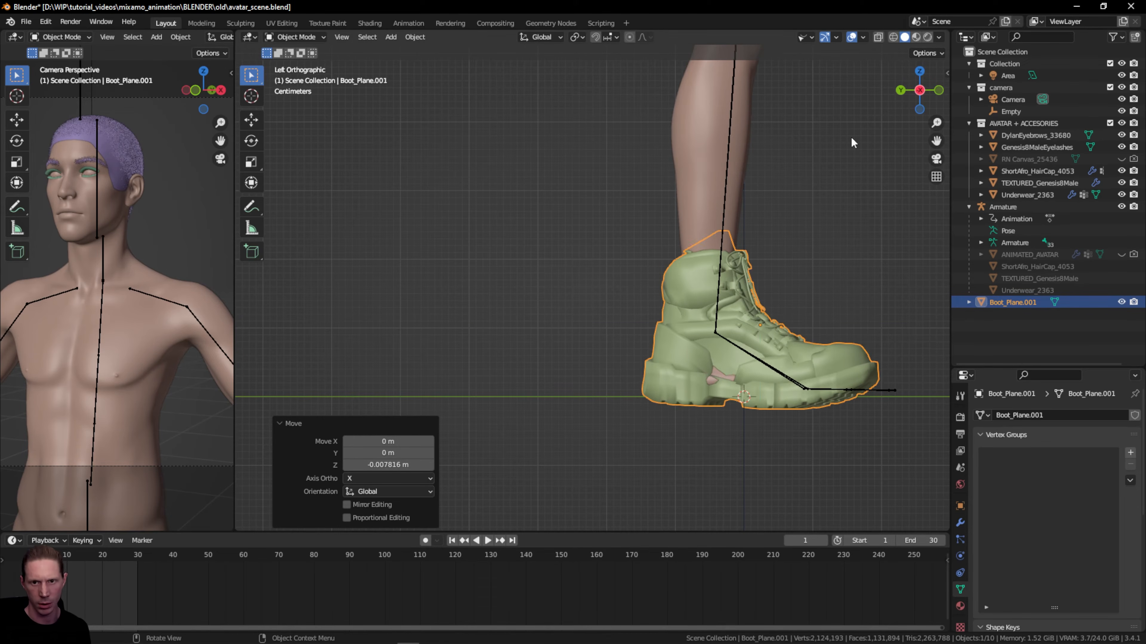
- In front view, nudge the boot about -0.007 m along X to centre it on the foot
{"action": "left_click", "coordinate": [937, 91]}
{"action": "key", "text": "g"}
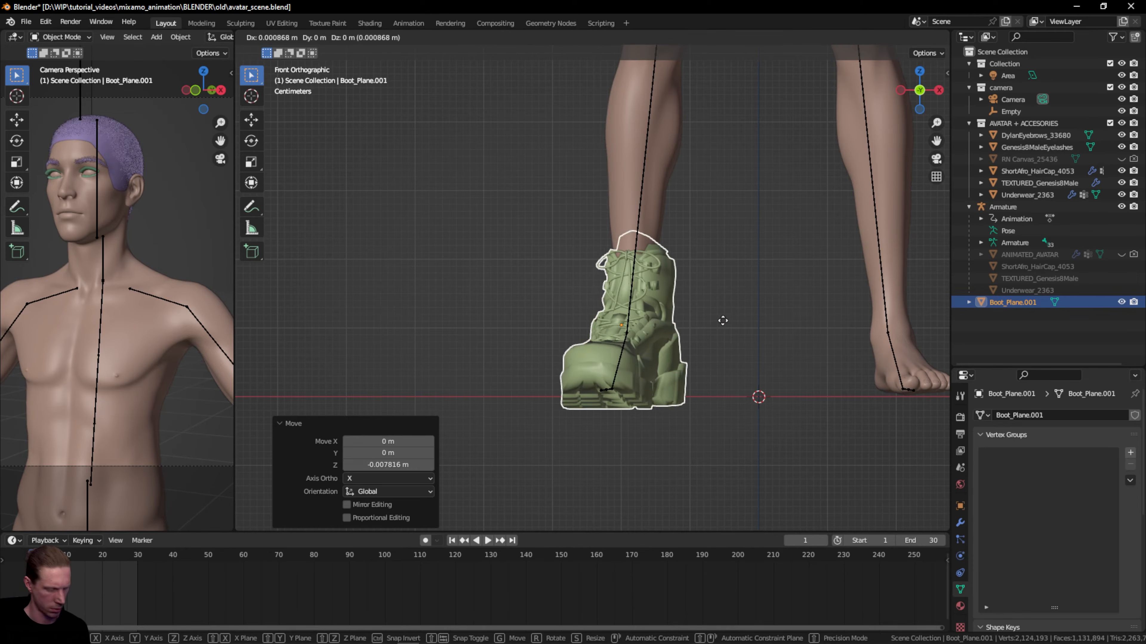
{"action": "key", "text": "x"}
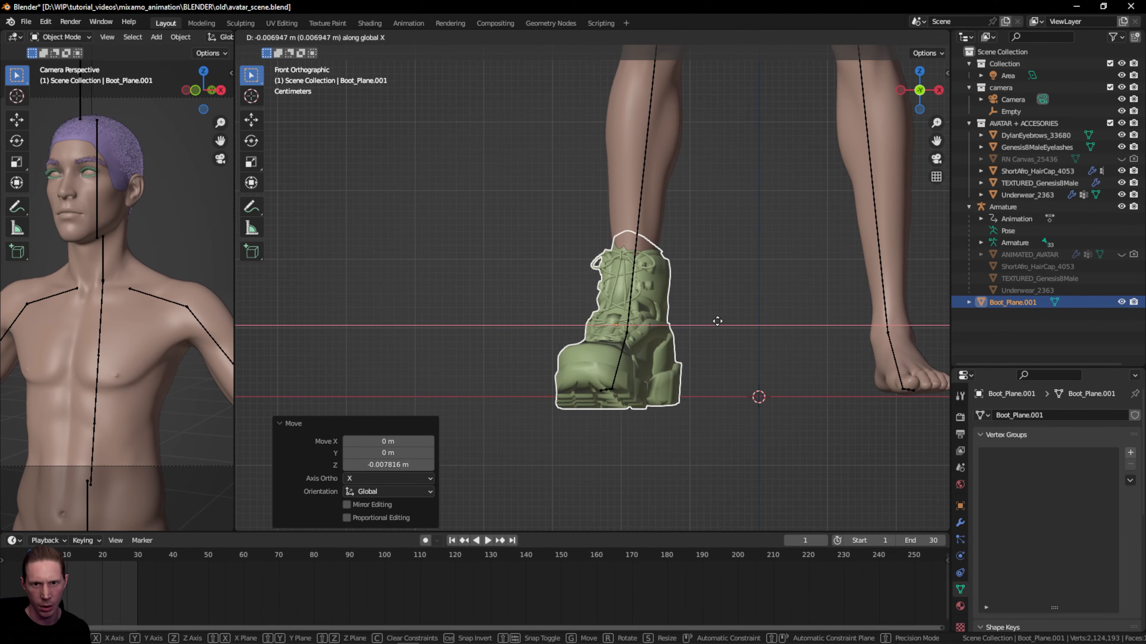
{"action": "left_click", "coordinate": [717, 321]}
- Shift the boot about -0.013 m along Y towards the toes and check its fit from the front
{"action": "middle_click_drag", "start_coordinate": [718, 322], "coordinate": [760, 296]}
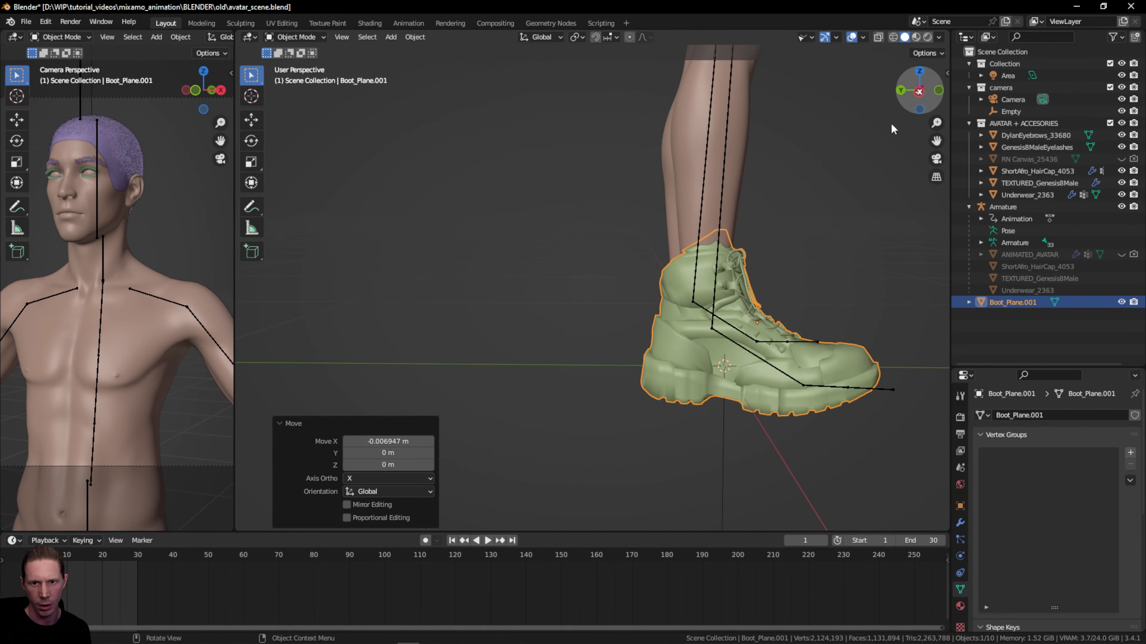
{"action": "key", "text": "g"}
{"action": "key", "text": "y"}
{"action": "left_click", "coordinate": [760, 293]}
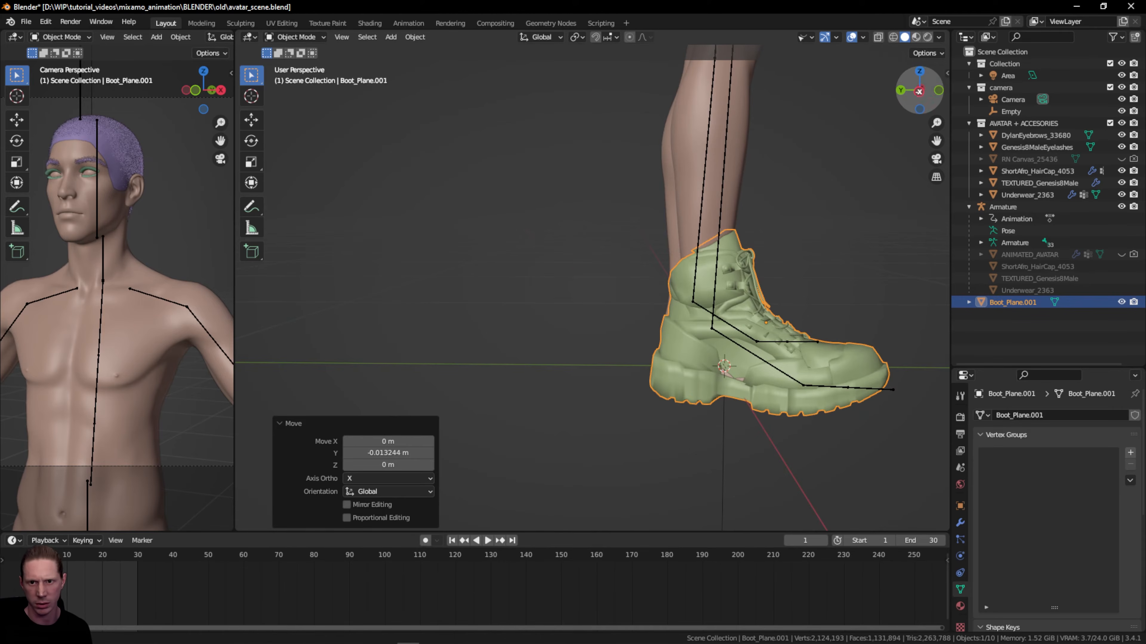
{"action": "mouse_move", "coordinate": [919, 91]}
{"action": "left_mouse_down"}
{"action": "mouse_move", "coordinate": [896, 95]}
{"action": "mouse_move", "coordinate": [925, 95]}
{"action": "left_mouse_up"}
{"action": "left_click", "coordinate": [922, 92]}
{"action": "scroll", "coordinate": [884, 179], "scroll_direction": "down", "scroll_amount": 3}
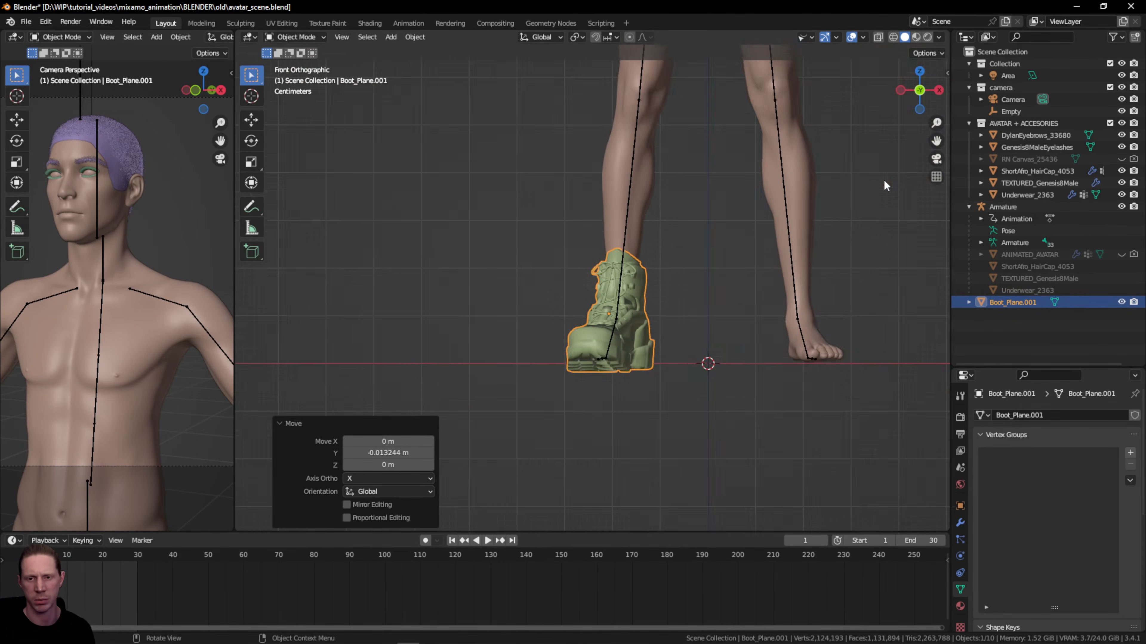
- Shorten the boot by scaling it to about 0.895 along the Y axis
{"action": "left_click_drag", "start_coordinate": [935, 141], "coordinate": [928, 186]}
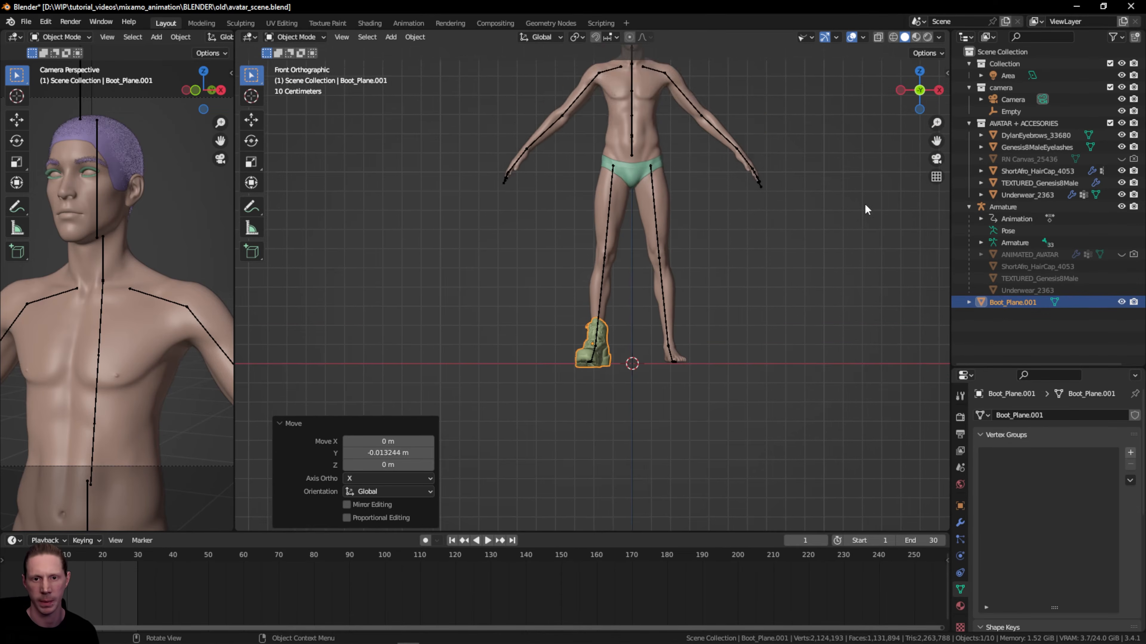
{"action": "scroll", "coordinate": [867, 210], "scroll_direction": "up", "scroll_amount": 2}
{"action": "mouse_move", "coordinate": [924, 100]}
{"action": "left_mouse_down"}
{"action": "mouse_move", "coordinate": [1010, 113]}
{"action": "mouse_move", "coordinate": [925, 93]}
{"action": "left_mouse_up"}
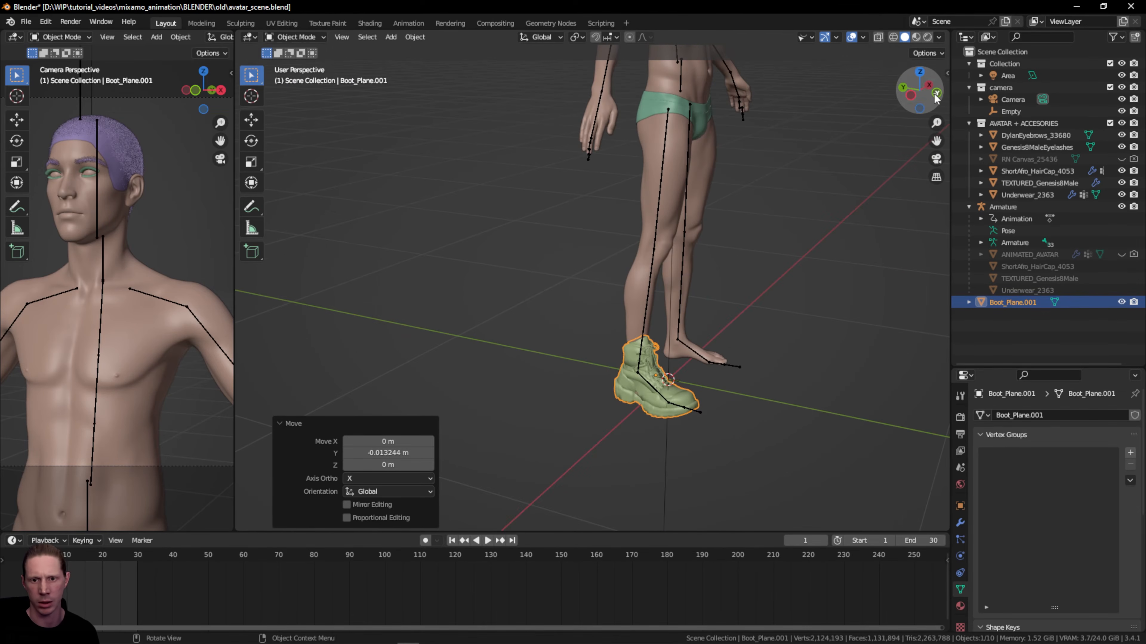
{"action": "key", "text": "s"}
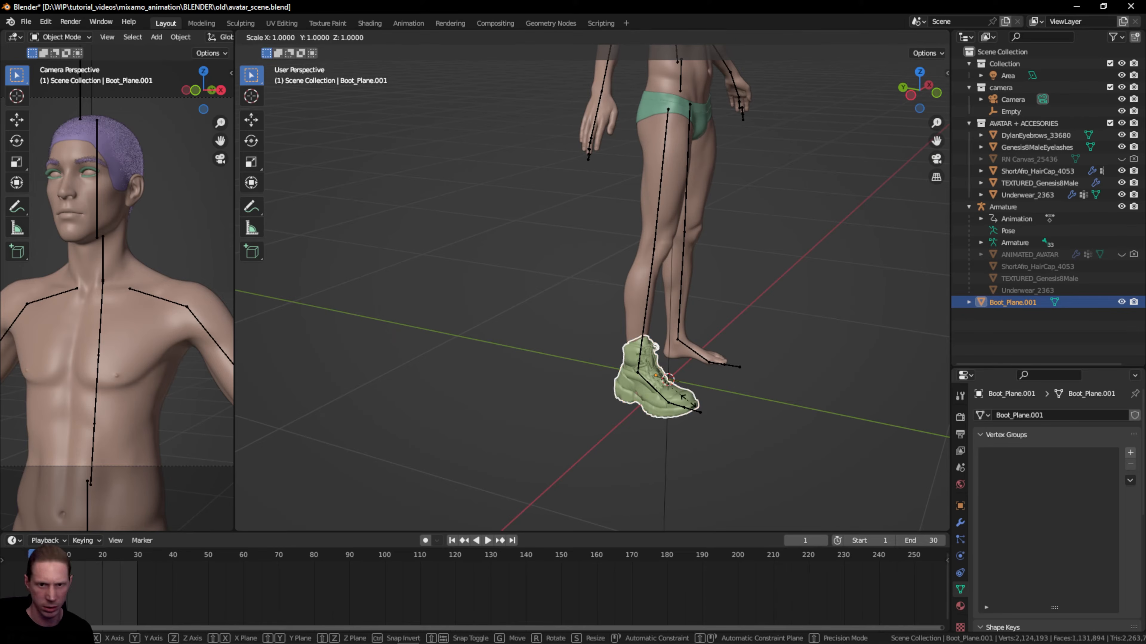
{"action": "key", "text": "y"}
{"action": "left_click", "coordinate": [679, 395]}
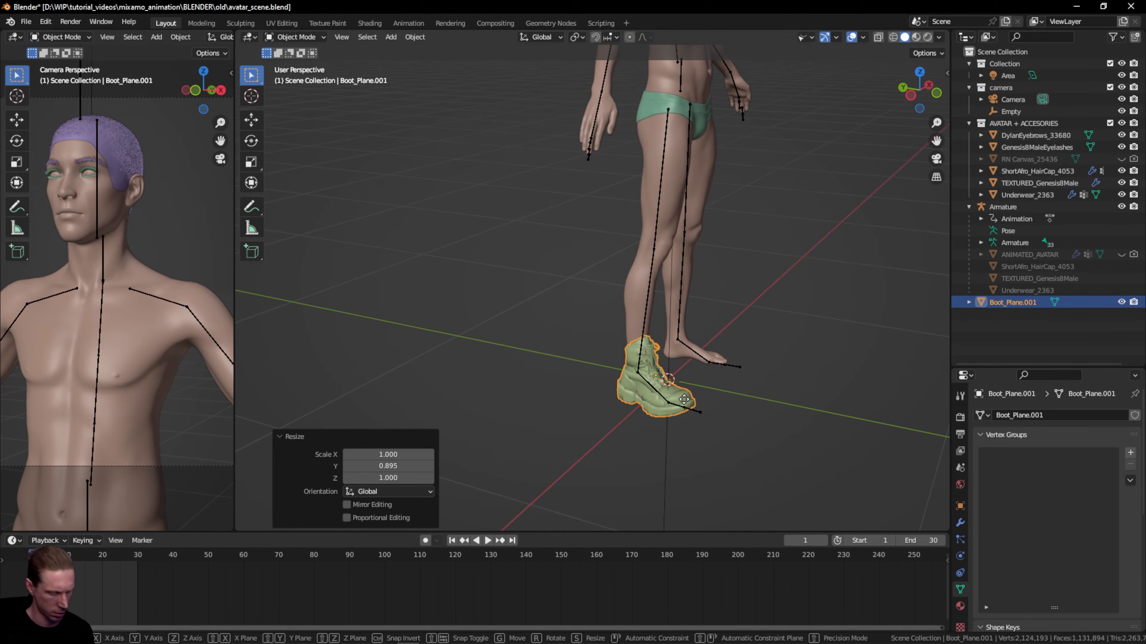
- Shift the boot slightly along Y to realign it with the foot, deselect it and check its fit from the front
{"action": "key", "text": "g"}
{"action": "key", "text": "y"}
{"action": "left_click", "coordinate": [684, 403]}
{"action": "left_click", "coordinate": [803, 288]}
{"action": "left_click_drag", "start_coordinate": [927, 96], "coordinate": [1130, 84]}
{"action": "left_click", "coordinate": [917, 93]}
{"action": "scroll", "coordinate": [591, 397], "scroll_direction": "up", "scroll_amount": 1}
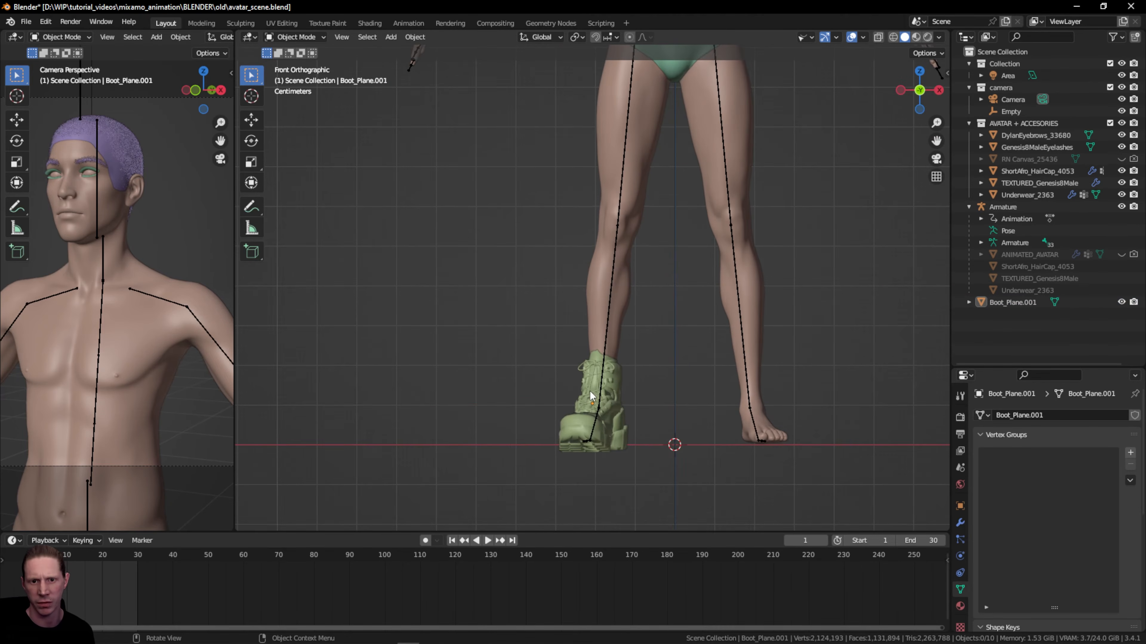
{"action": "scroll", "coordinate": [932, 109], "scroll_direction": "down", "scroll_amount": 1}
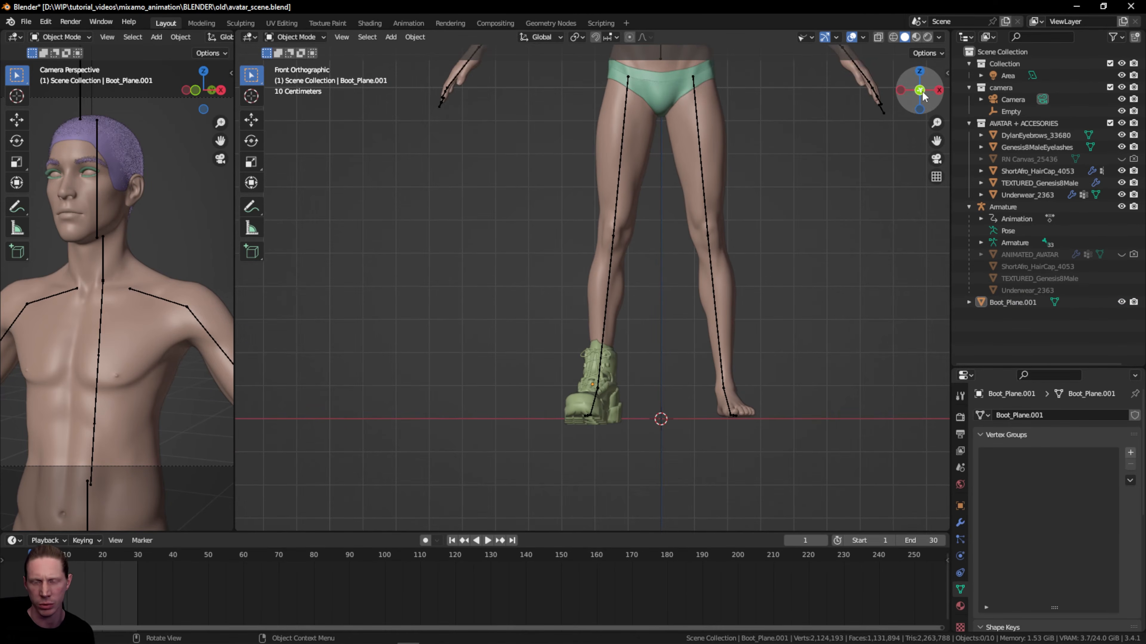
{"action": "left_click_drag", "start_coordinate": [936, 141], "coordinate": [930, 109]}
{"action": "scroll", "coordinate": [654, 318], "scroll_direction": "up", "scroll_amount": 5}
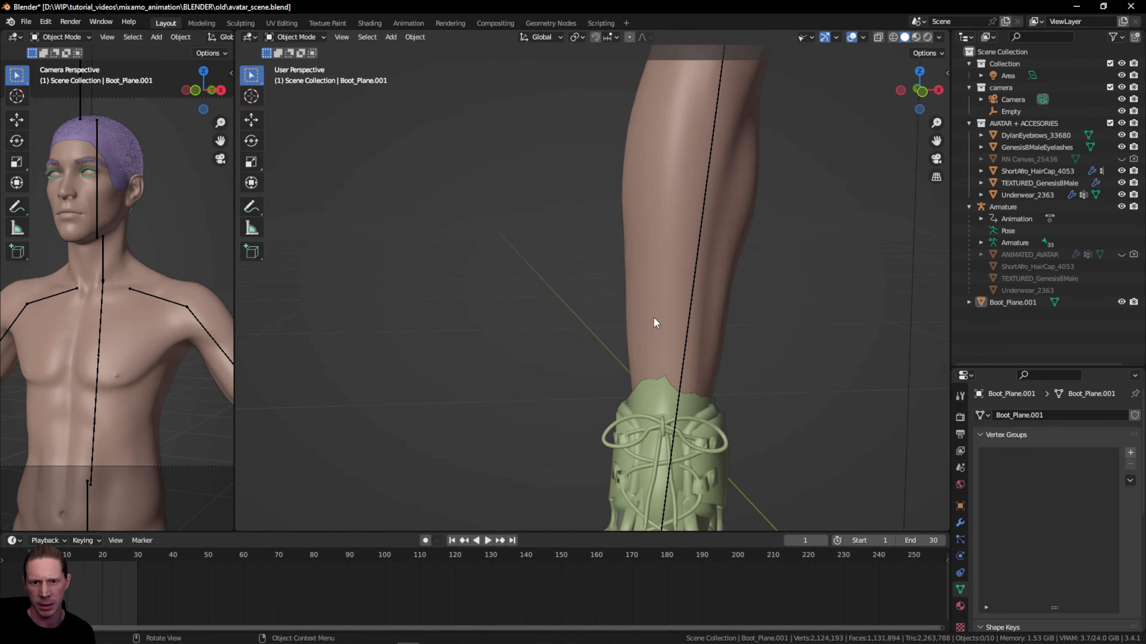
- Put the boot into Sculpt Mode with the Grab brush and bring its collar and the ankle into view
{"action": "left_click", "coordinate": [670, 406]}
{"action": "left_click", "coordinate": [323, 38]}
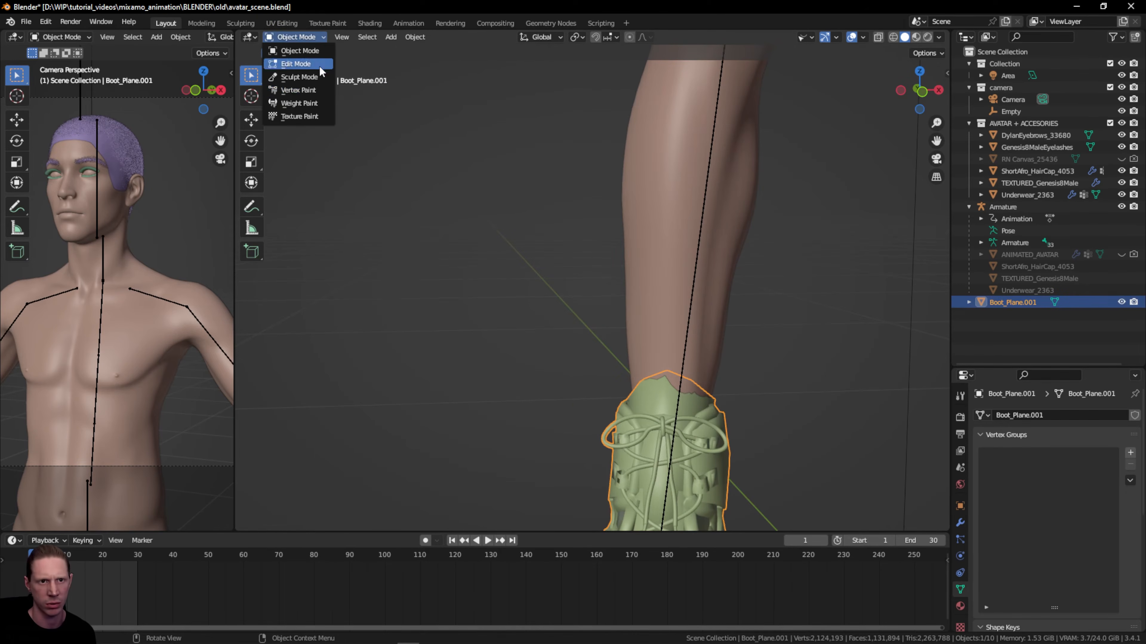
{"action": "left_click", "coordinate": [300, 77]}
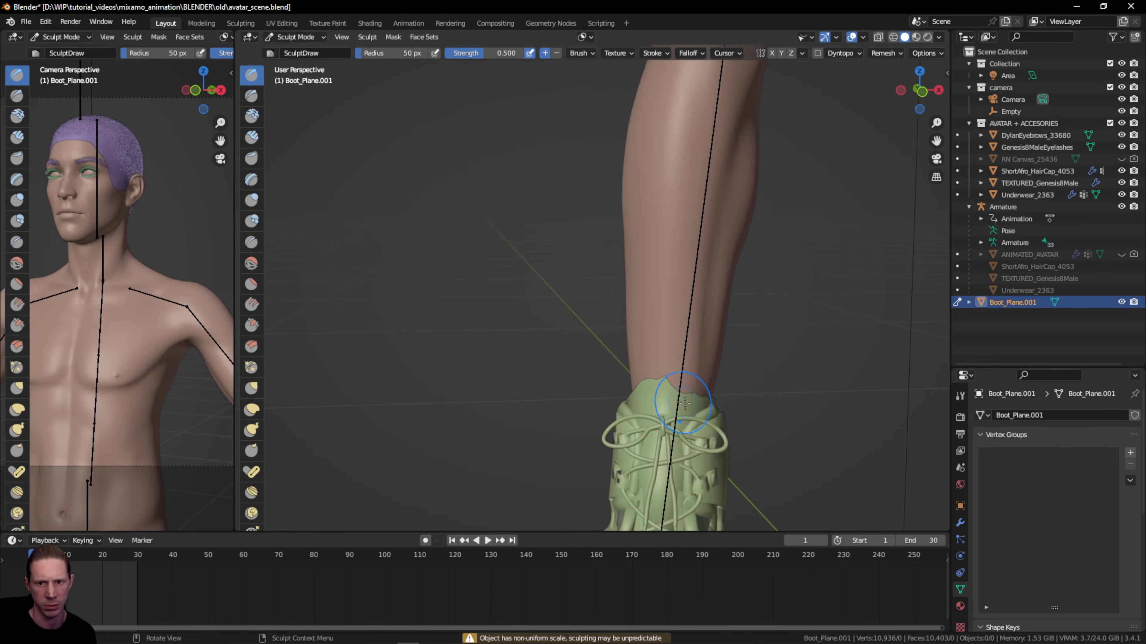
{"action": "left_click", "coordinate": [253, 391]}
{"action": "left_click_drag", "start_coordinate": [918, 90], "coordinate": [907, 92]}
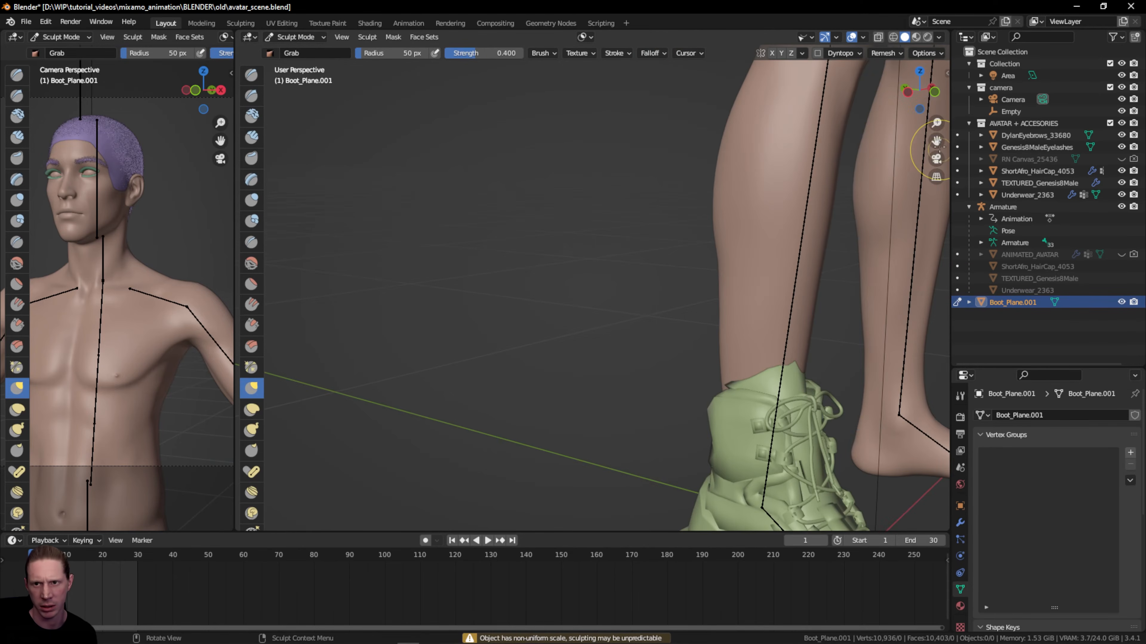
{"action": "left_click_drag", "start_coordinate": [936, 141], "coordinate": [729, 26]}
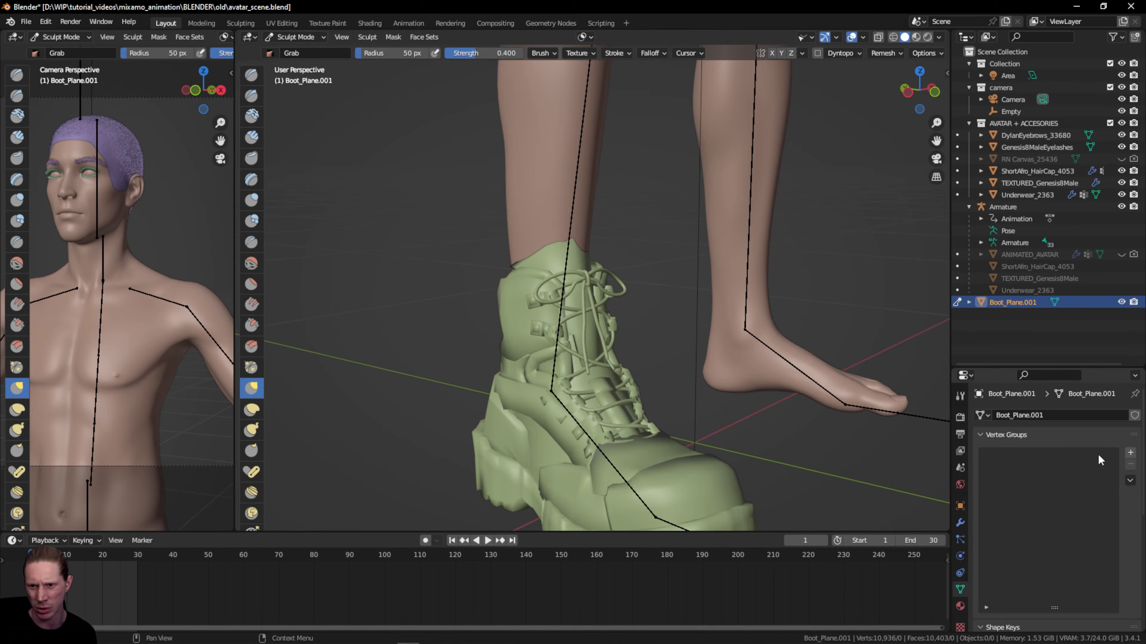
- Add a Basis shape key and a second shape key, Key 1, to the boot
{"action": "scroll", "coordinate": [1058, 462], "scroll_direction": "down", "scroll_amount": 8}
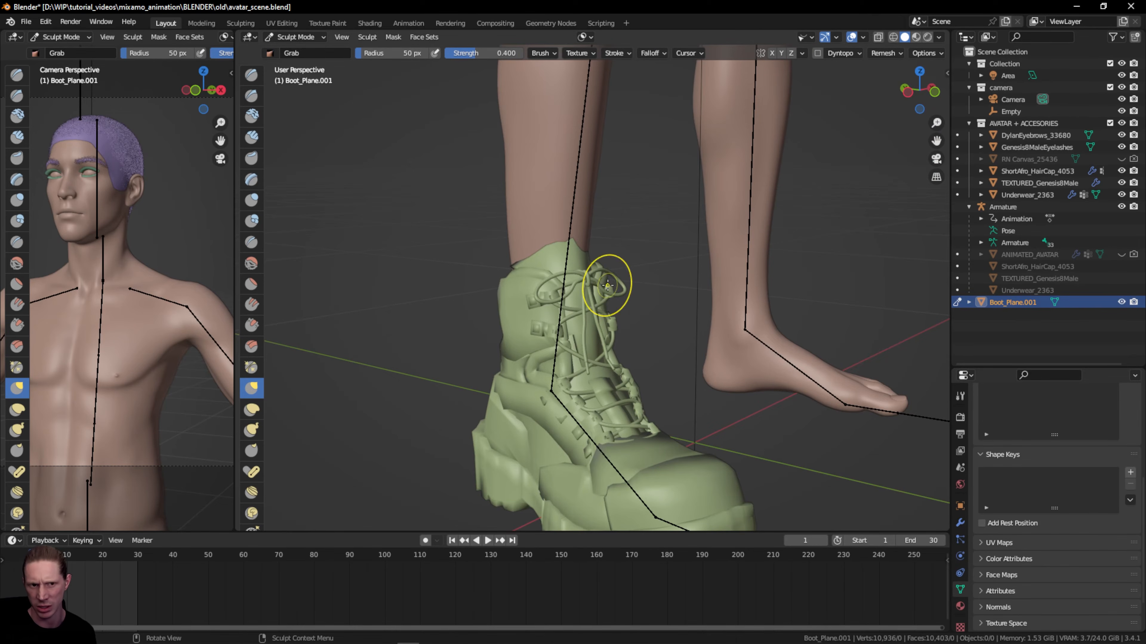
{"action": "left_click", "coordinate": [1129, 473]}
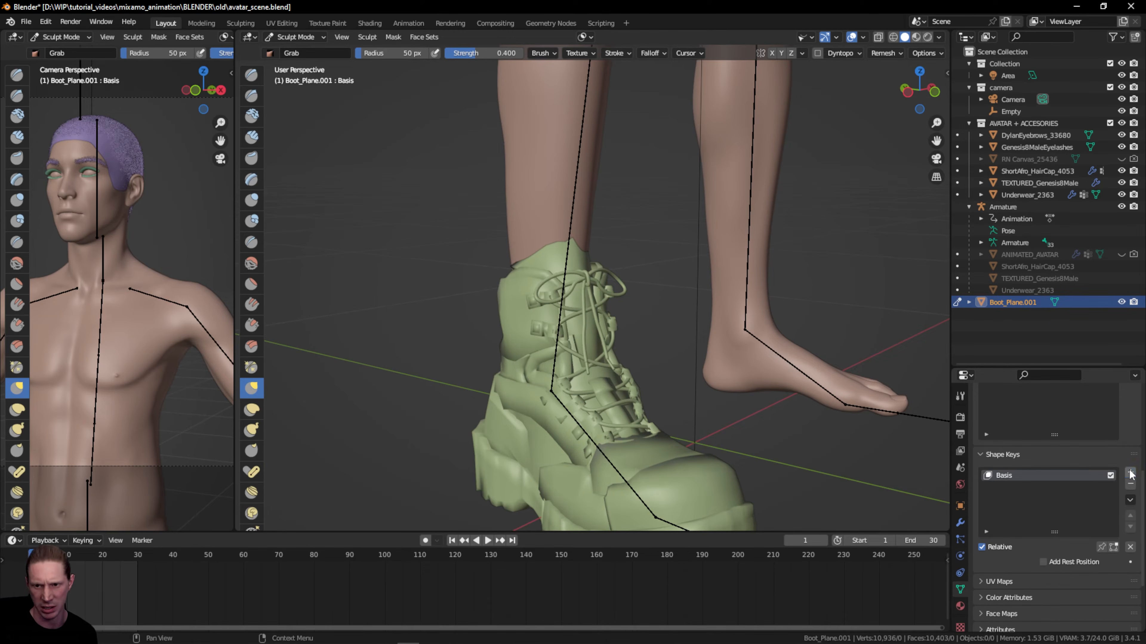
{"action": "left_click", "coordinate": [1130, 473]}
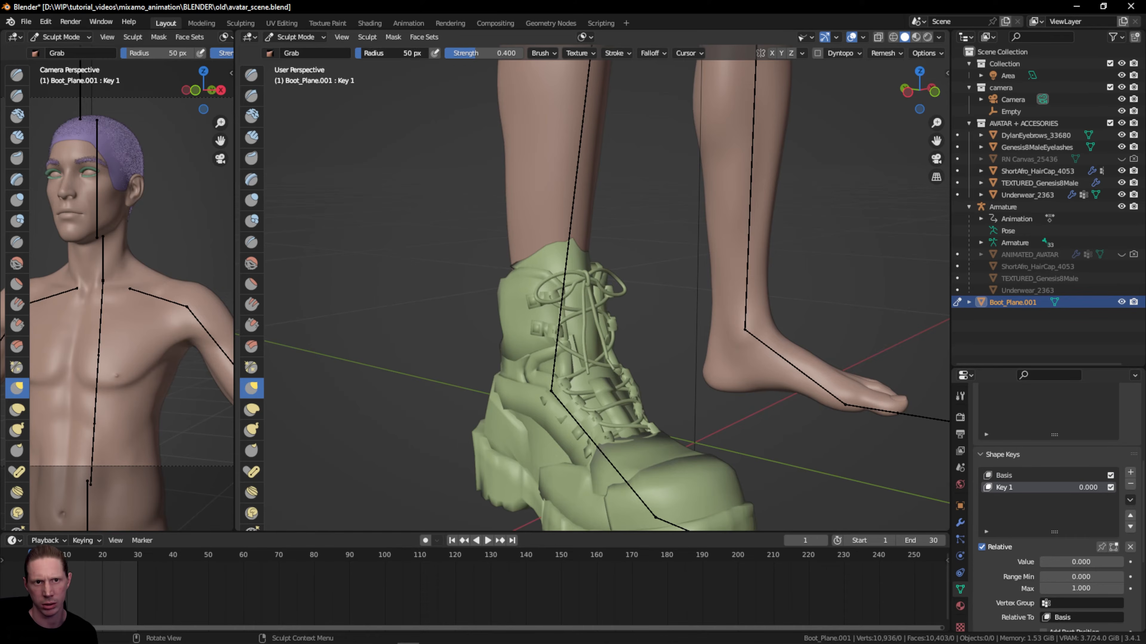
- With Key 1 at value 1 and a Grab radius of 186 px, pull the boot's upper front edge slightly outward from the ankle
{"action": "left_click_drag", "start_coordinate": [362, 53], "coordinate": [382, 53]}
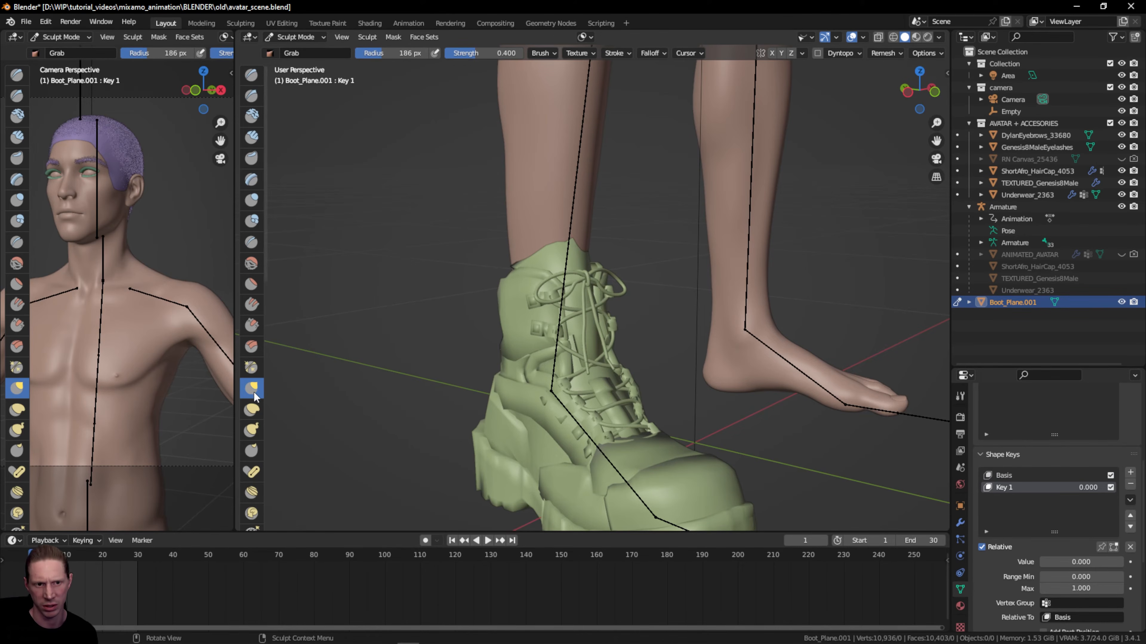
{"action": "double_click", "coordinate": [1093, 489]}
{"action": "type", "text": "1"}
{"action": "key", "text": "Return"}
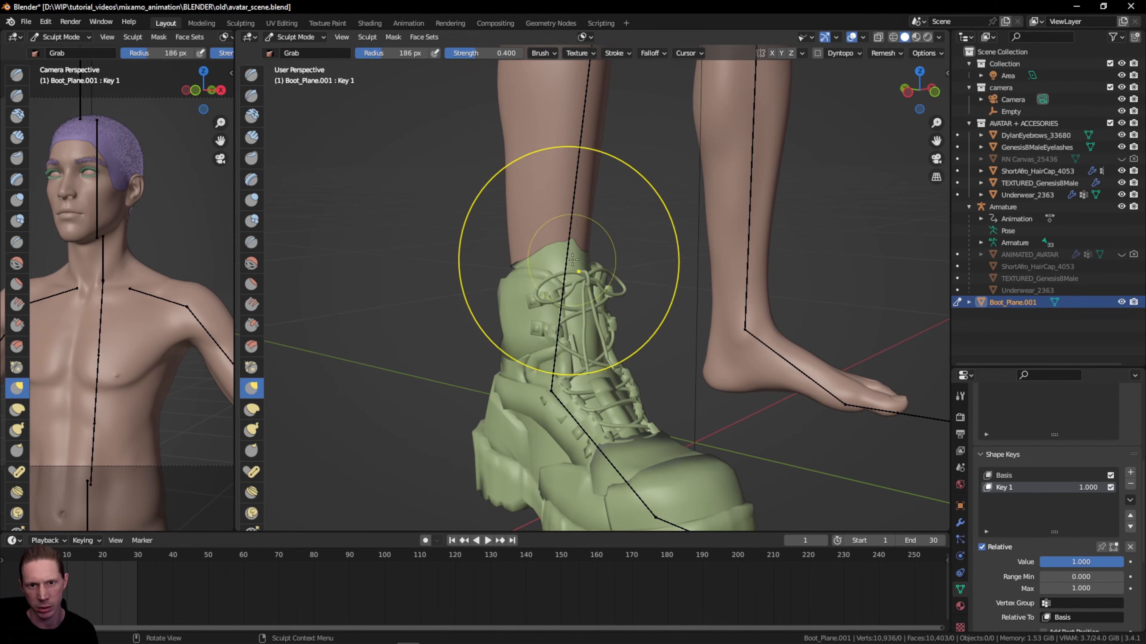
{"action": "left_click_drag", "start_coordinate": [572, 260], "coordinate": [577, 255]}
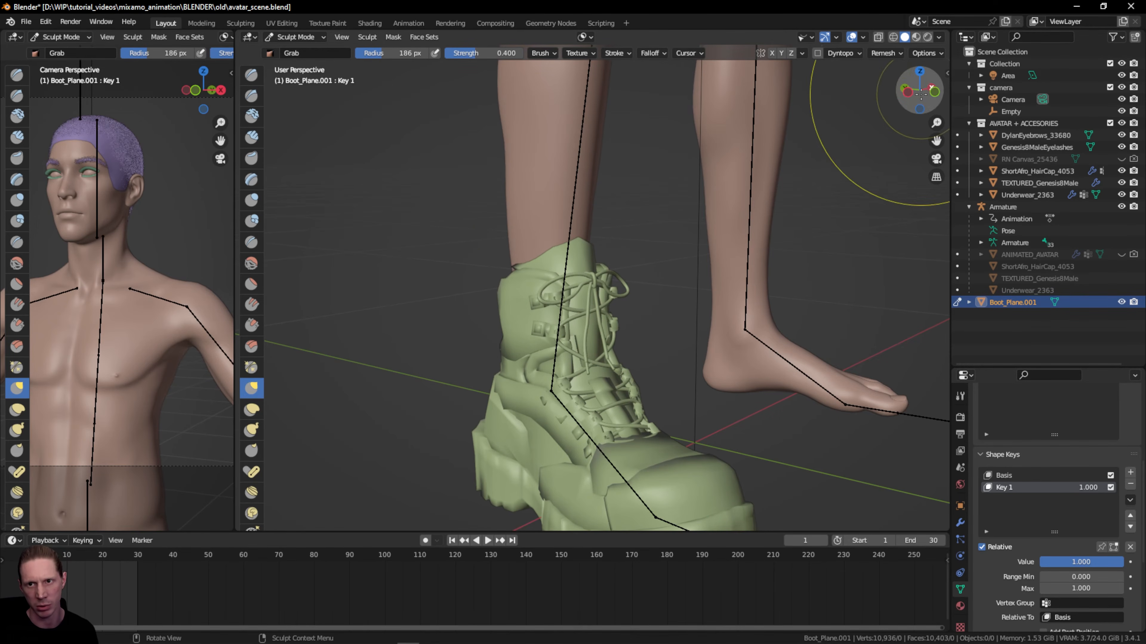
{"action": "left_click_drag", "start_coordinate": [920, 94], "coordinate": [892, 95]}
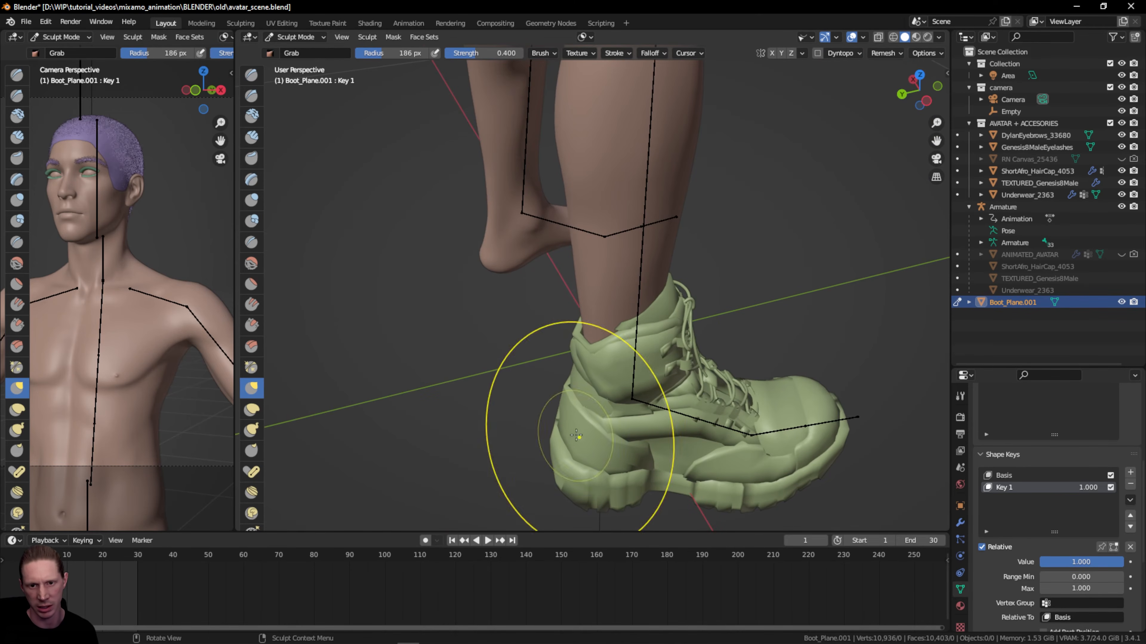
{"action": "left_click", "coordinate": [938, 86]}
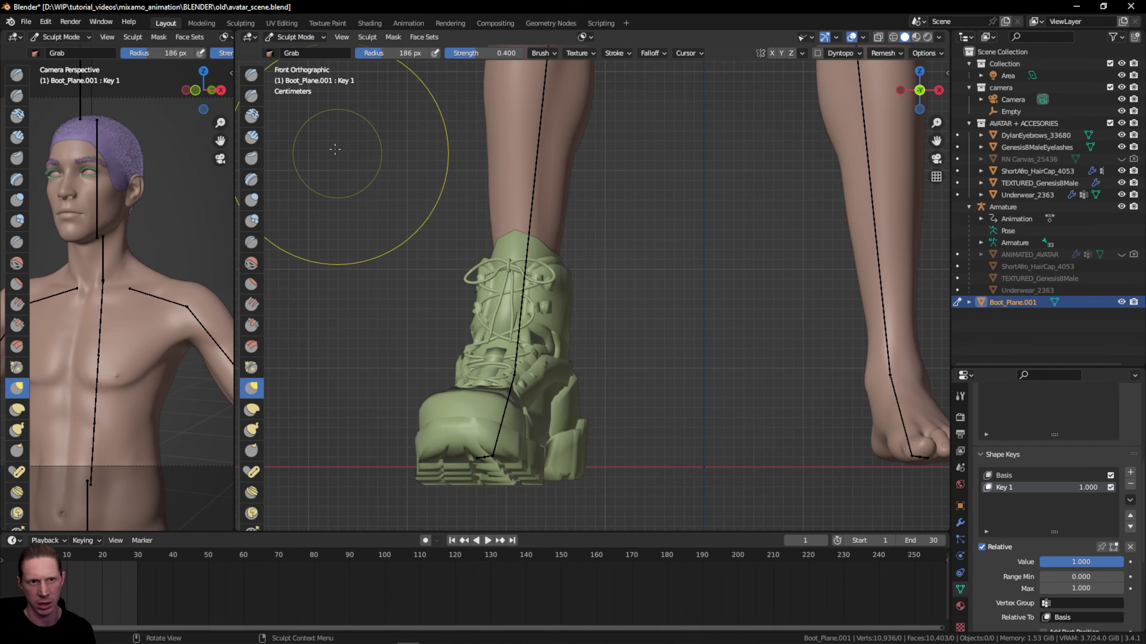
{"action": "scroll", "coordinate": [519, 392], "scroll_direction": "down", "scroll_amount": 2}
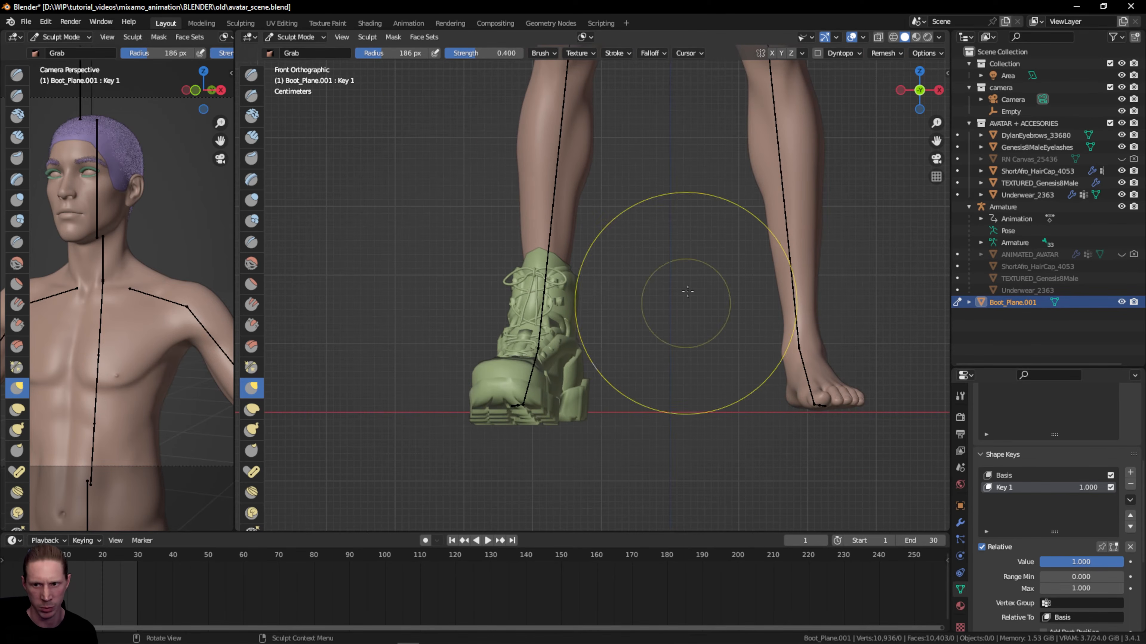
- Return to Object Mode, select the TEXTURED_Genesis8Male body and enlarge its vertex group list
{"action": "left_click", "coordinate": [292, 39]}
{"action": "left_click", "coordinate": [298, 48]}
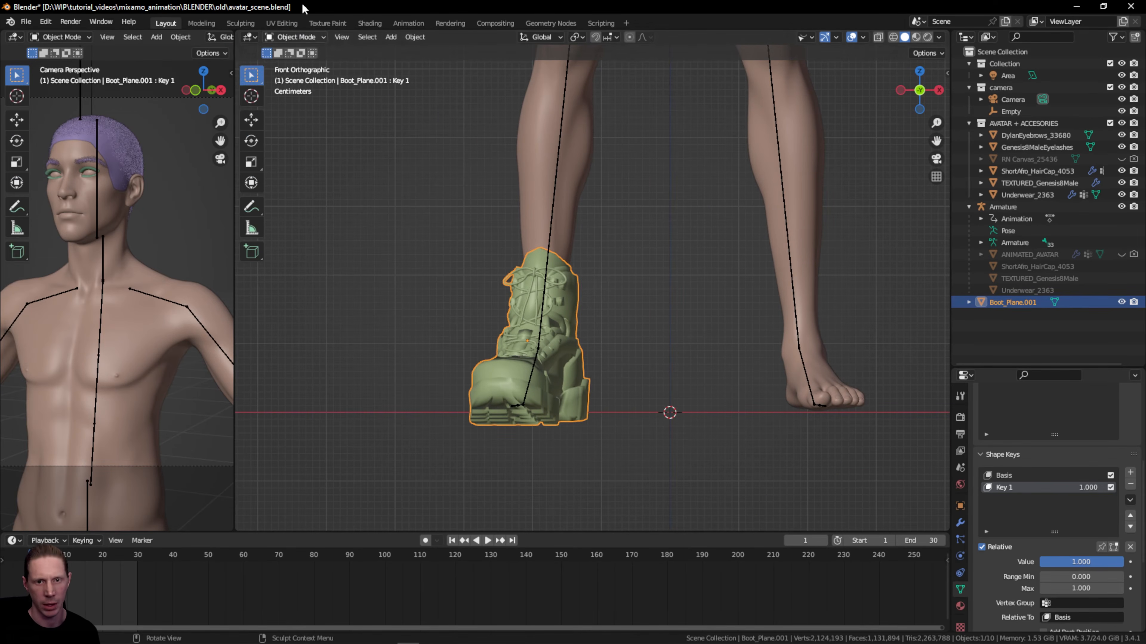
{"action": "left_click", "coordinate": [797, 149]}
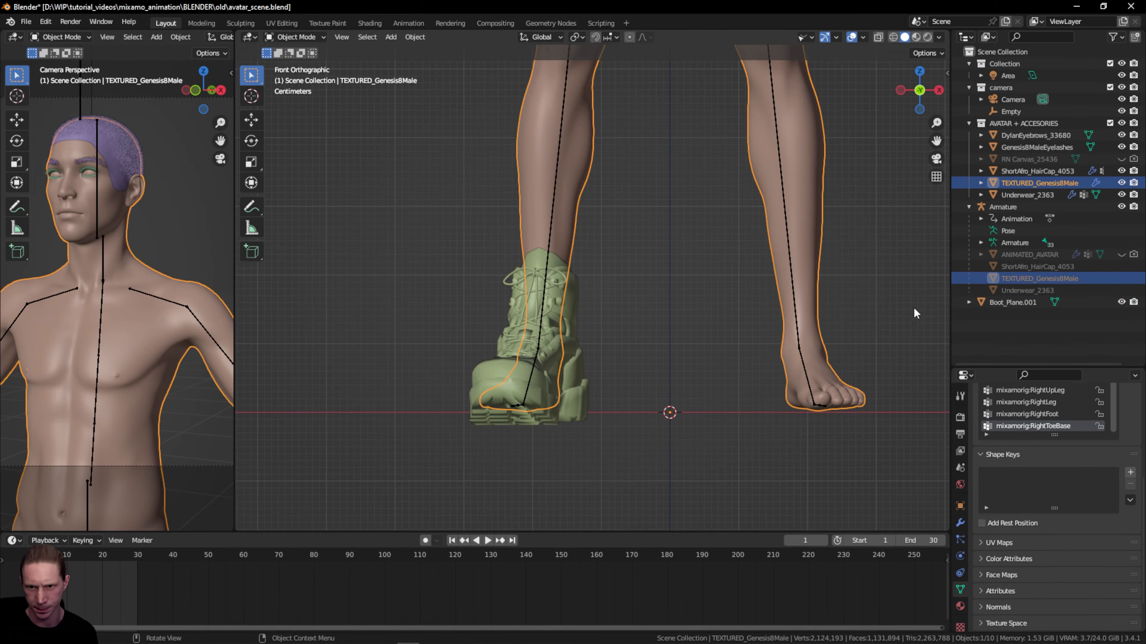
{"action": "left_click_drag", "start_coordinate": [1058, 436], "coordinate": [1058, 567]}
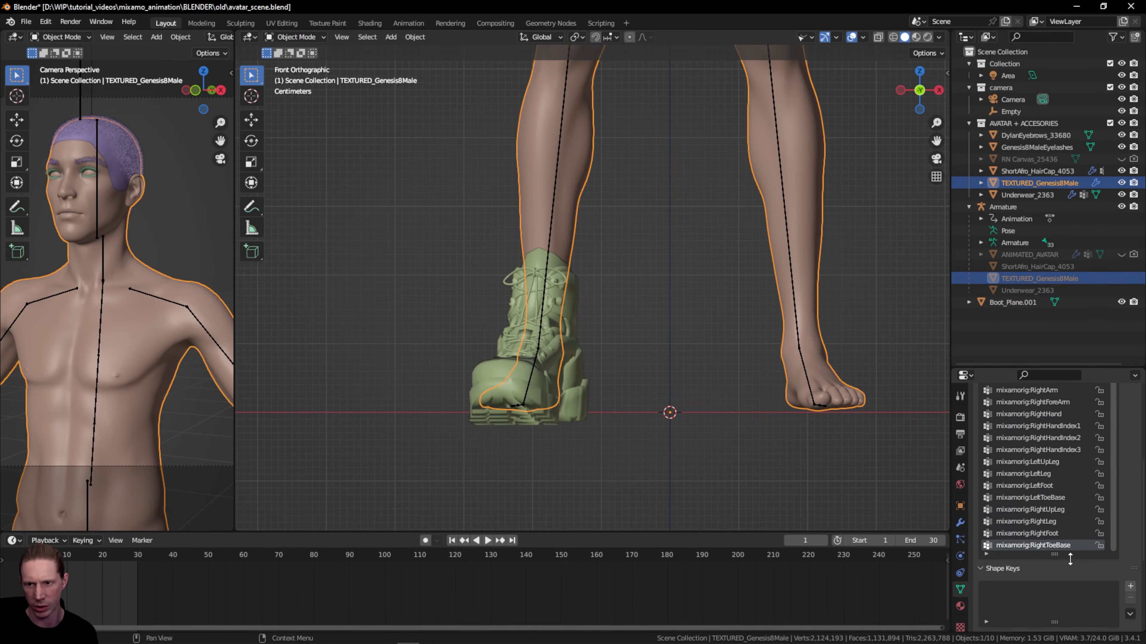
{"action": "scroll", "coordinate": [1071, 415], "scroll_direction": "up", "scroll_amount": 4}
{"action": "scroll", "coordinate": [1062, 392], "scroll_direction": "down", "scroll_amount": 4}
{"action": "left_click_drag", "start_coordinate": [1062, 367], "coordinate": [1062, 216]}
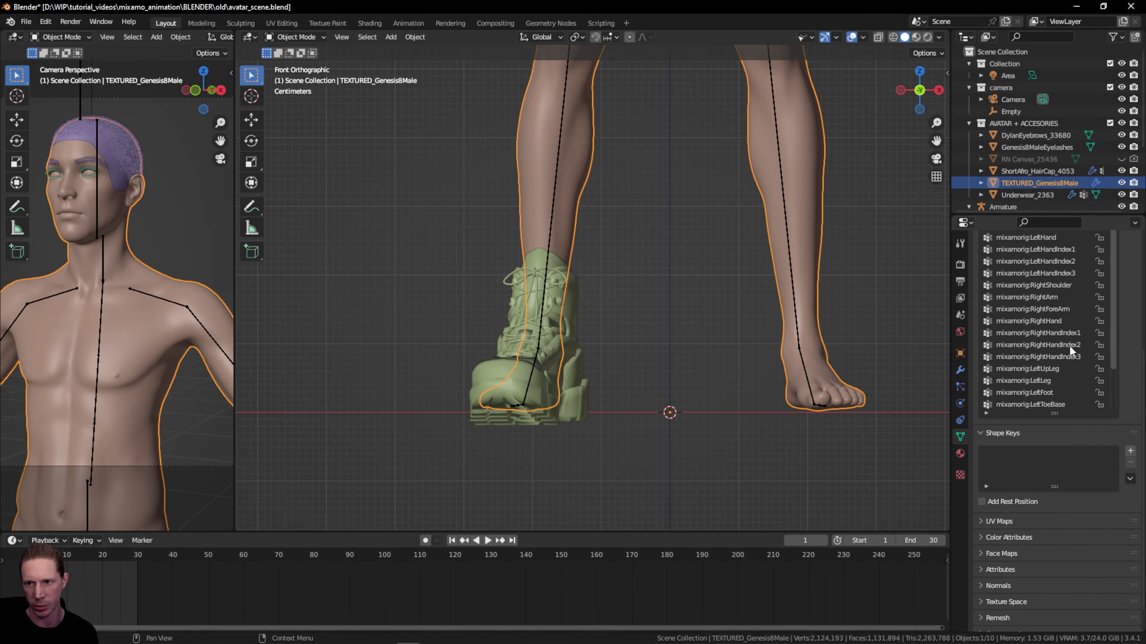
{"action": "scroll", "coordinate": [1121, 376], "scroll_direction": "up", "scroll_amount": 5}
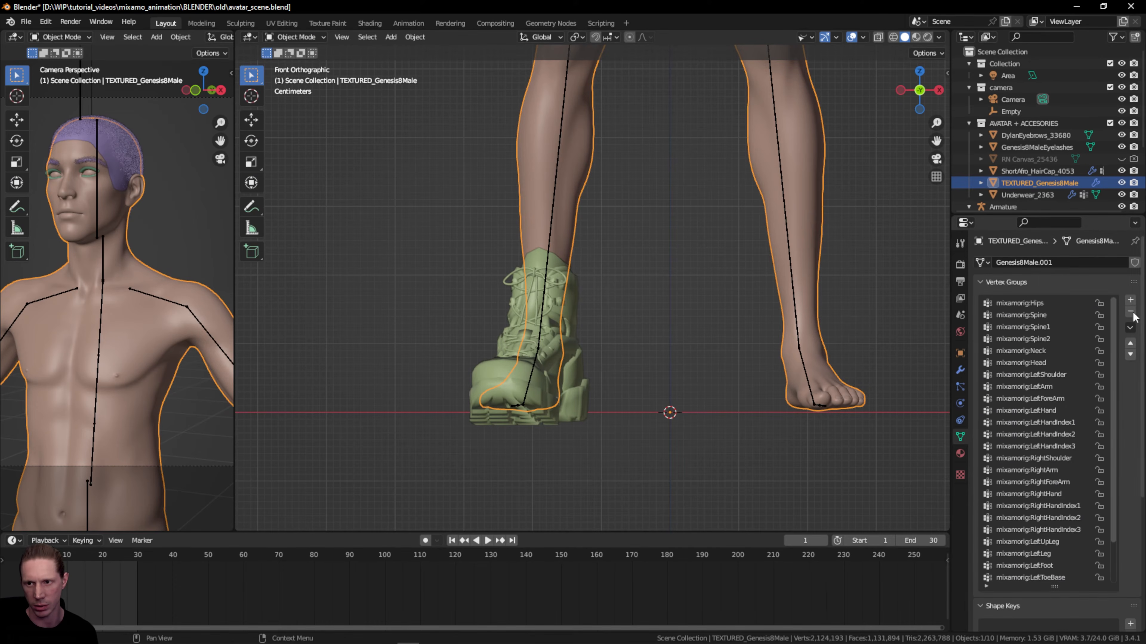
- Add a vertex group named foot_hide to the avatar body
{"action": "left_click", "coordinate": [1130, 300]}
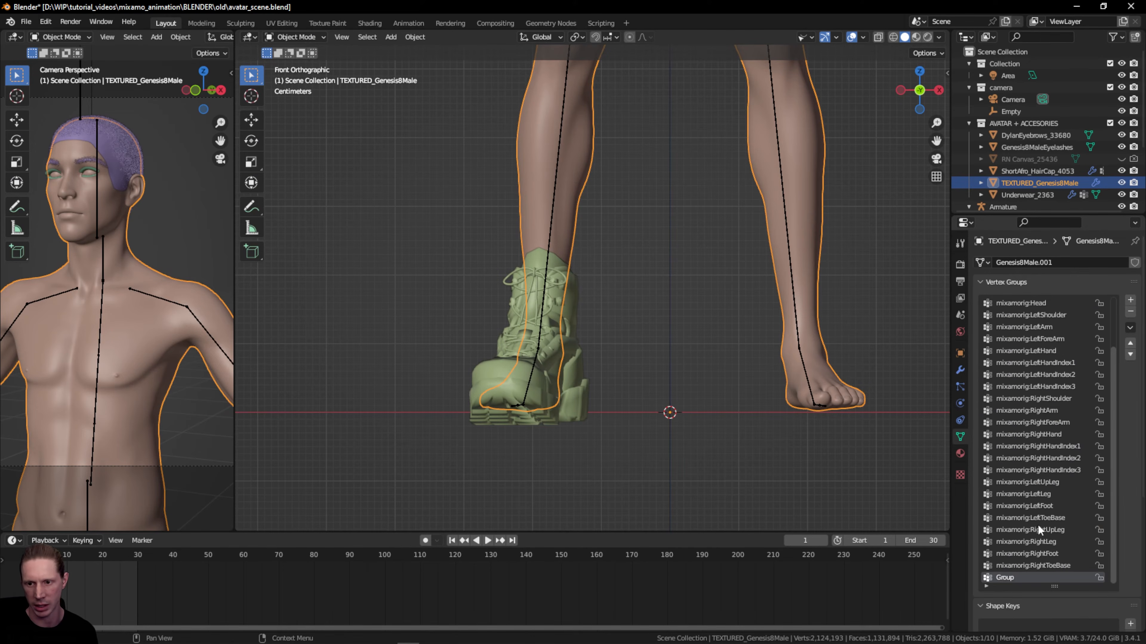
{"action": "double_click", "coordinate": [1012, 578]}
{"action": "type", "text": "foot_hide"}
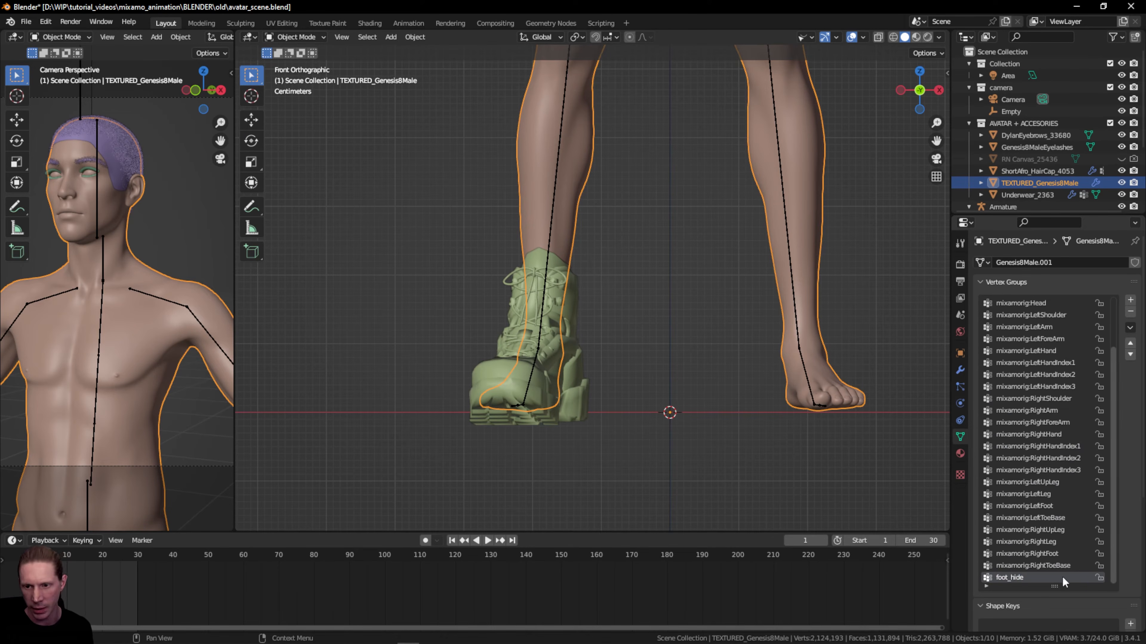
- Hide Boot_Plane.001 and put the avatar body into Edit Mode with X-ray and face selection enabled
{"action": "scroll", "coordinate": [1116, 201], "scroll_direction": "down", "scroll_amount": 5}
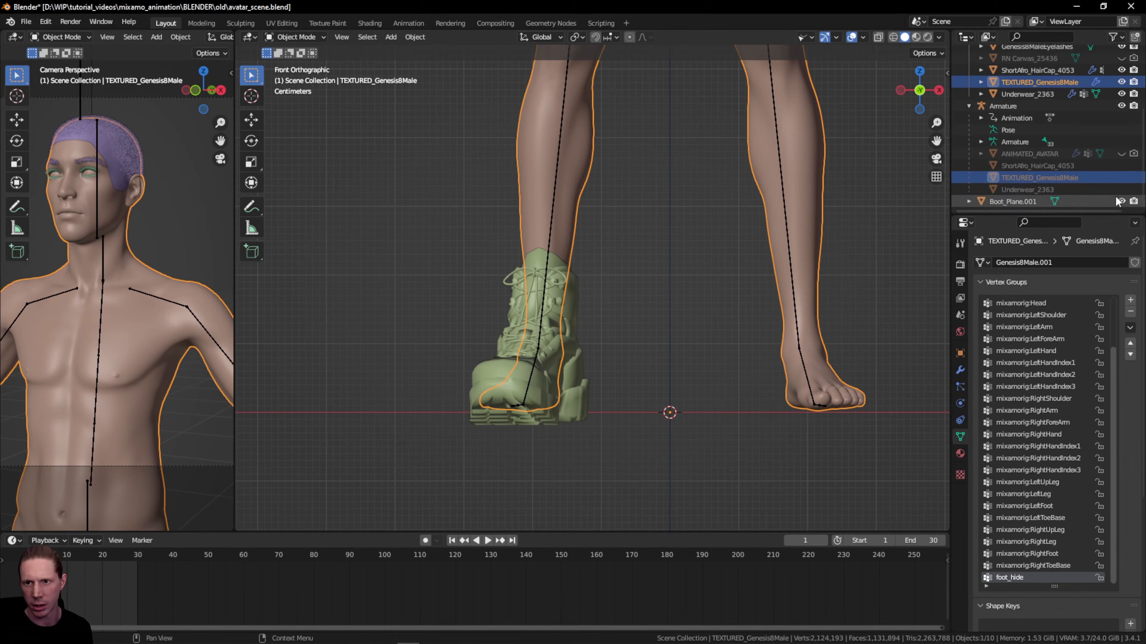
{"action": "left_click", "coordinate": [1121, 201]}
{"action": "left_click", "coordinate": [295, 36]}
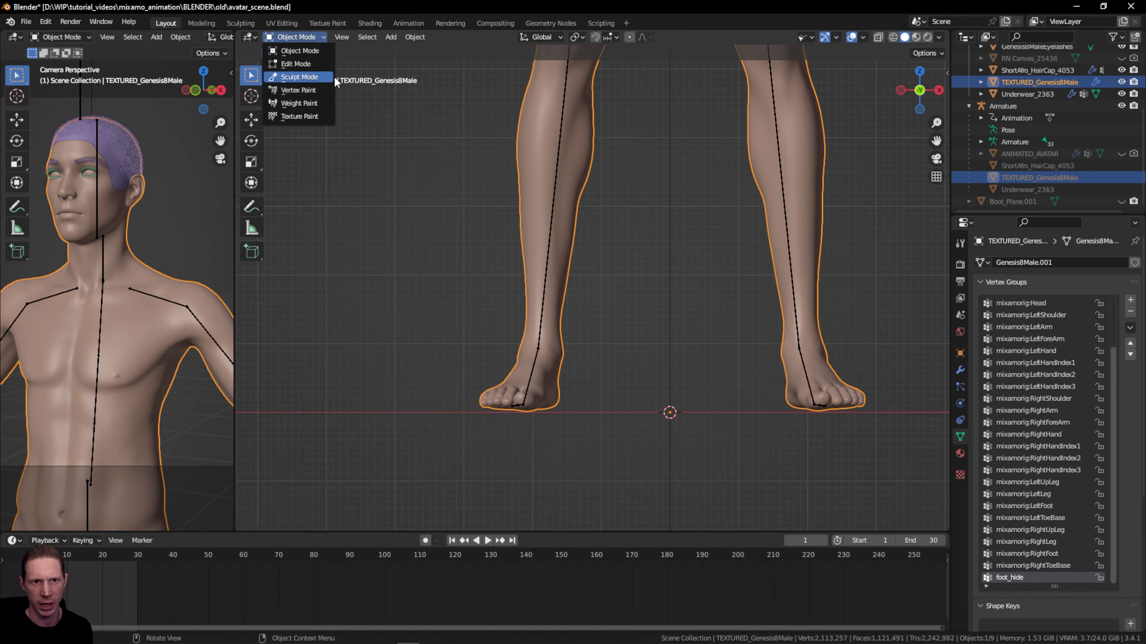
{"action": "left_click", "coordinate": [296, 64]}
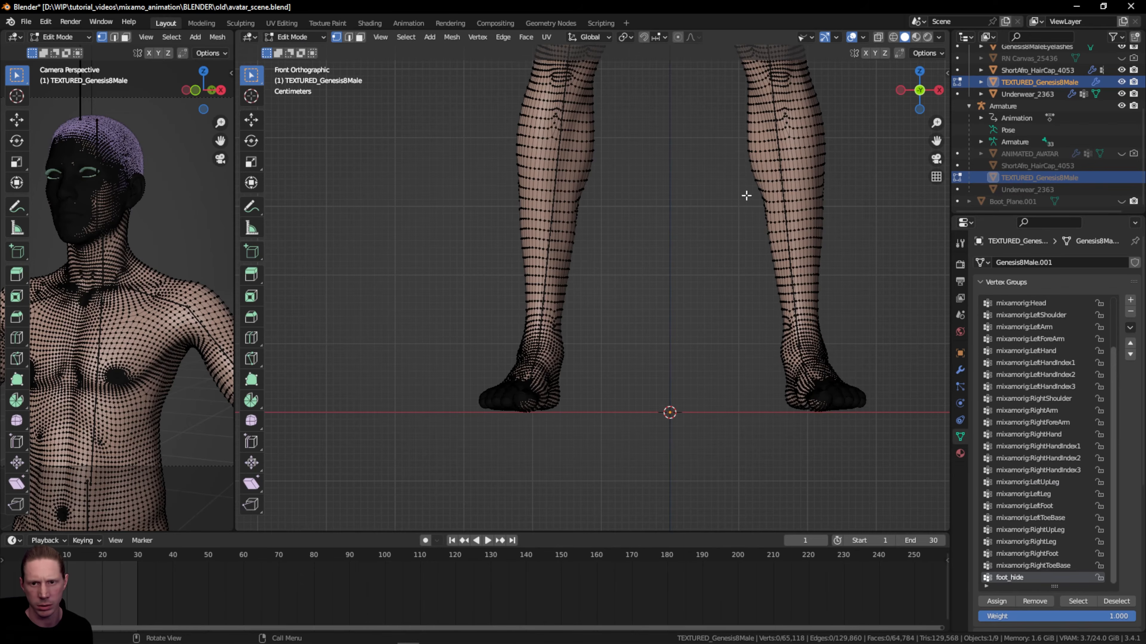
{"action": "left_click", "coordinate": [879, 37]}
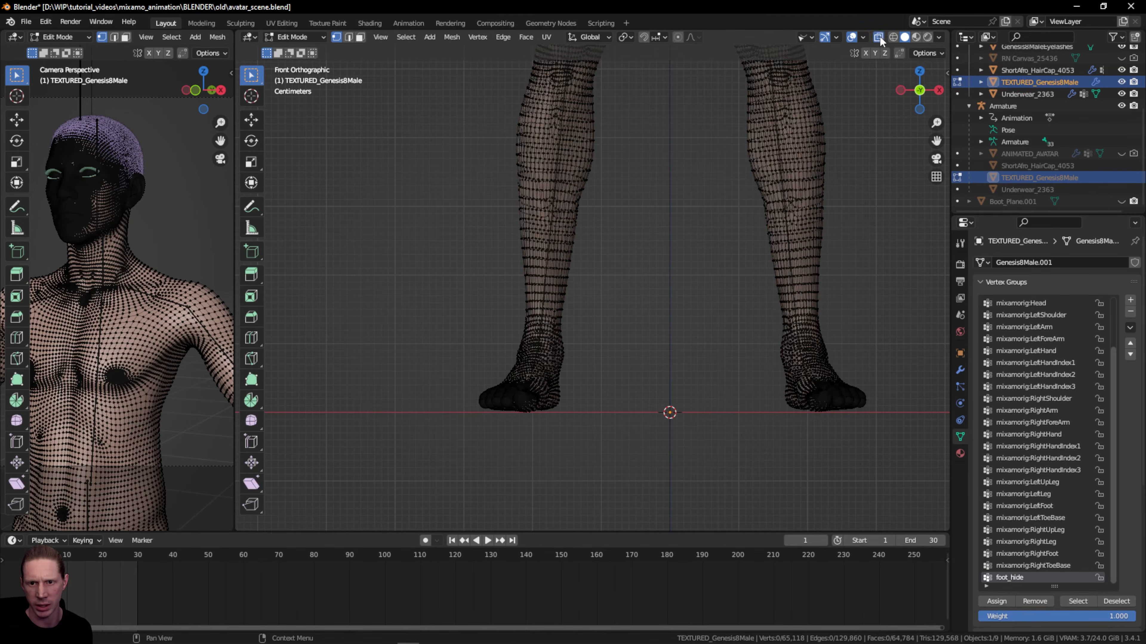
{"action": "left_click", "coordinate": [360, 37]}
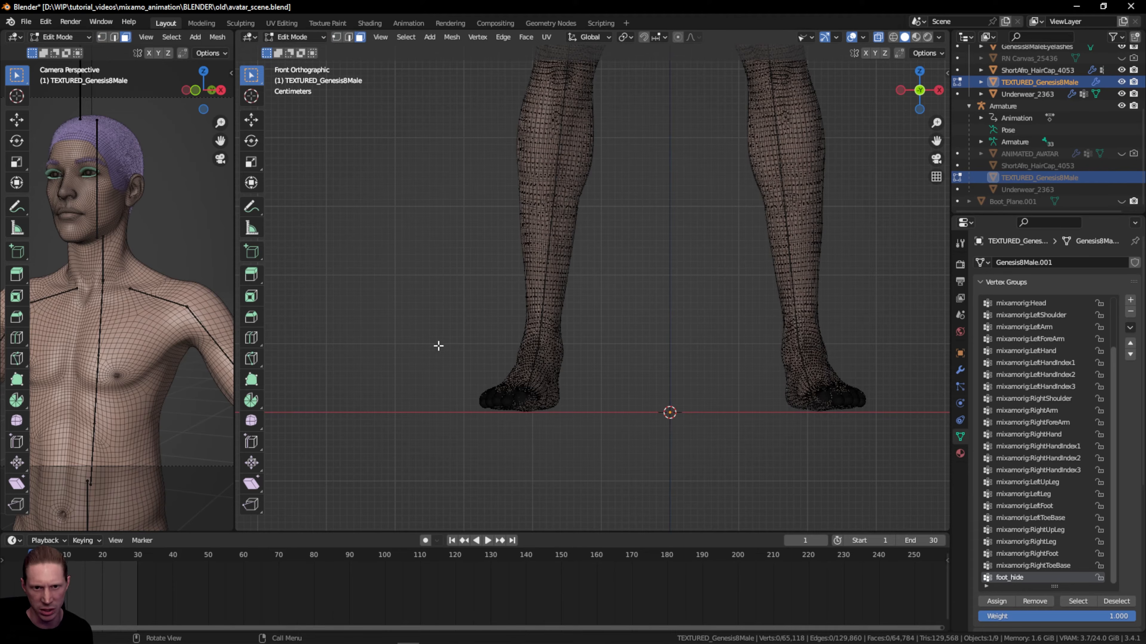
- Select all faces of both feet up to the ankles and assign them to the foot_hide vertex group with weight 1.000
{"action": "left_click_drag", "start_coordinate": [438, 346], "coordinate": [913, 471]}
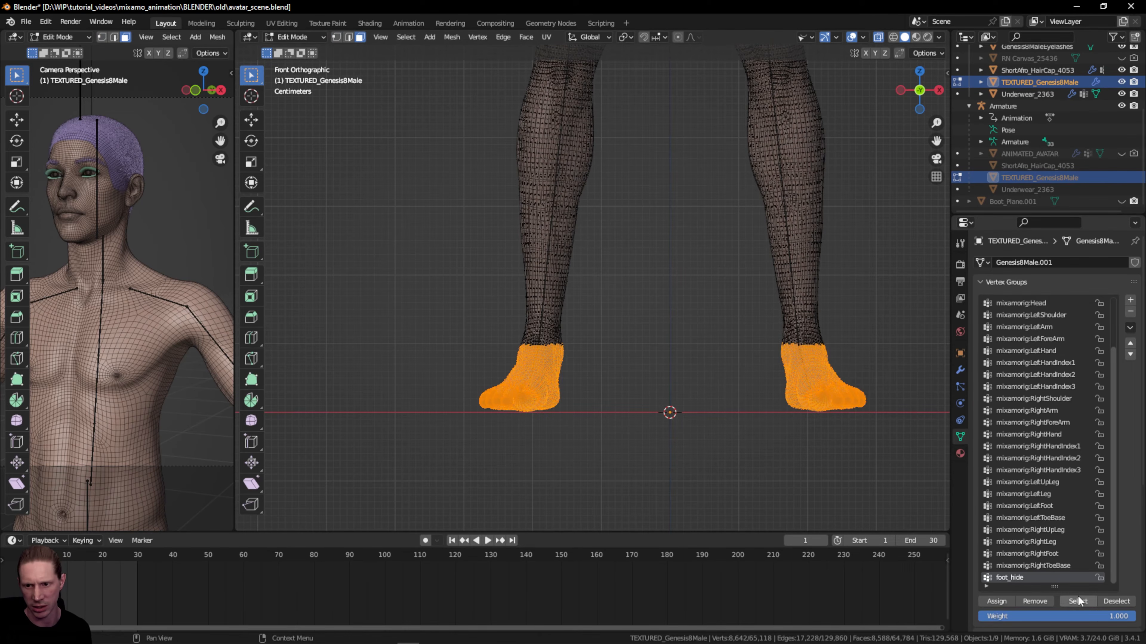
{"action": "left_click", "coordinate": [997, 600]}
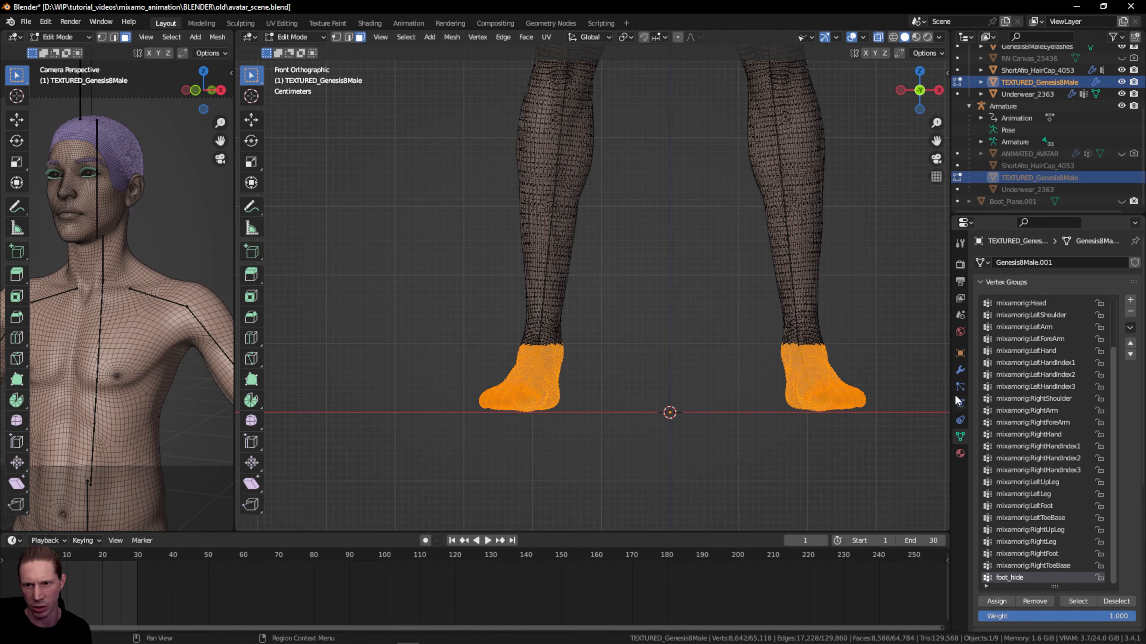
{"action": "left_click", "coordinate": [292, 37]}
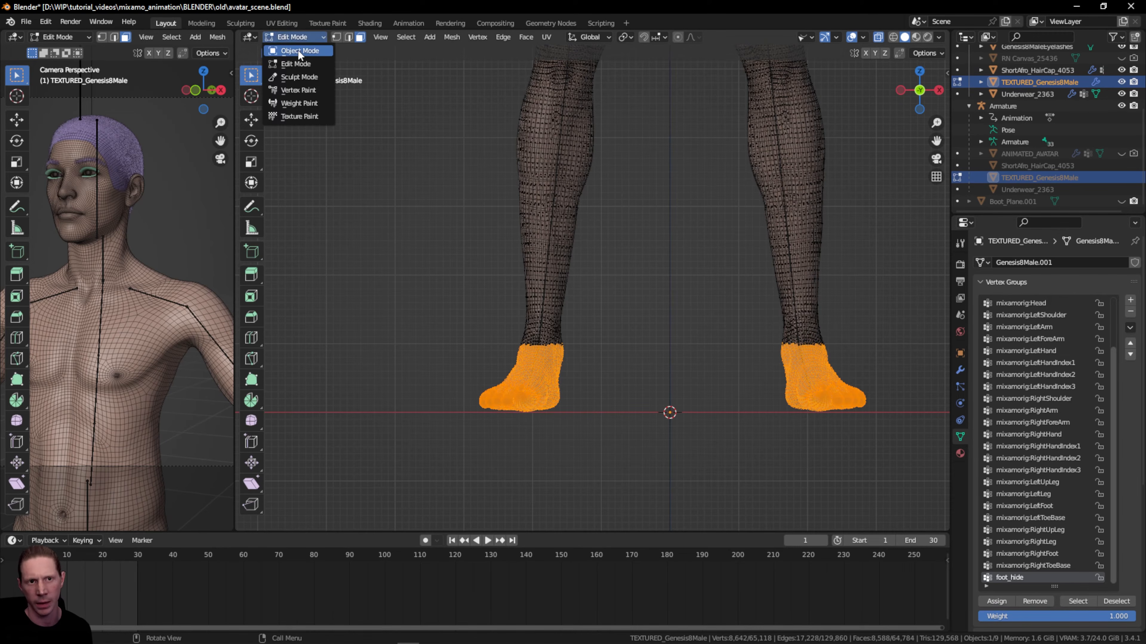
- Return the avatar body to Object Mode, turn off X-ray, unhide Boot_Plane.001 and shrink the vertex group list
{"action": "left_click", "coordinate": [298, 50]}
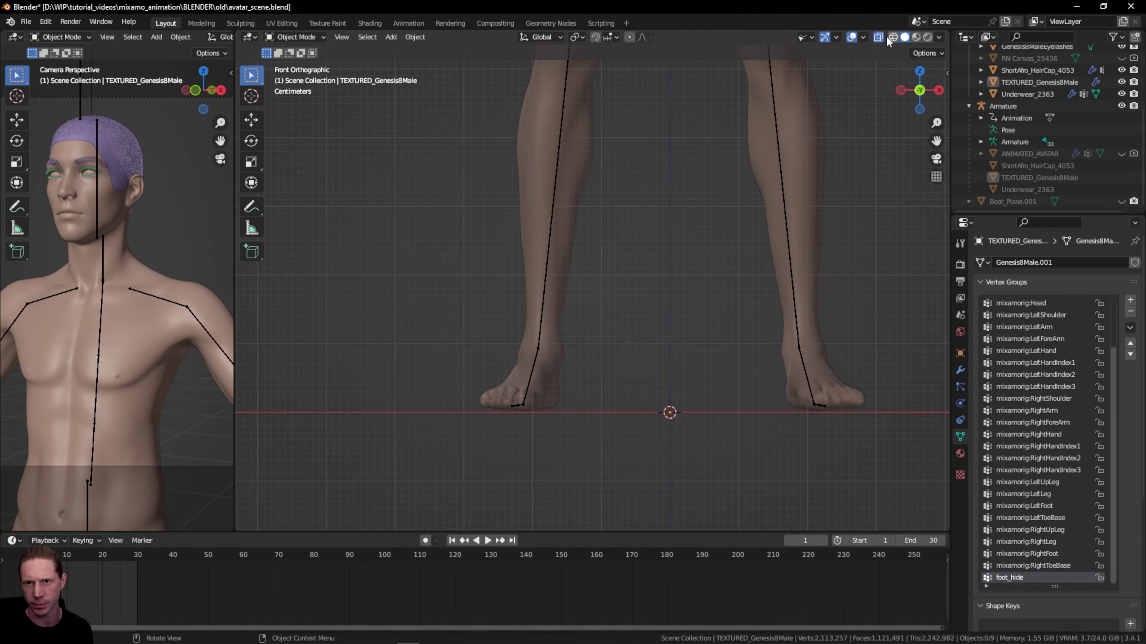
{"action": "left_click", "coordinate": [877, 37]}
{"action": "left_click", "coordinate": [877, 37]}
{"action": "left_click", "coordinate": [877, 37]}
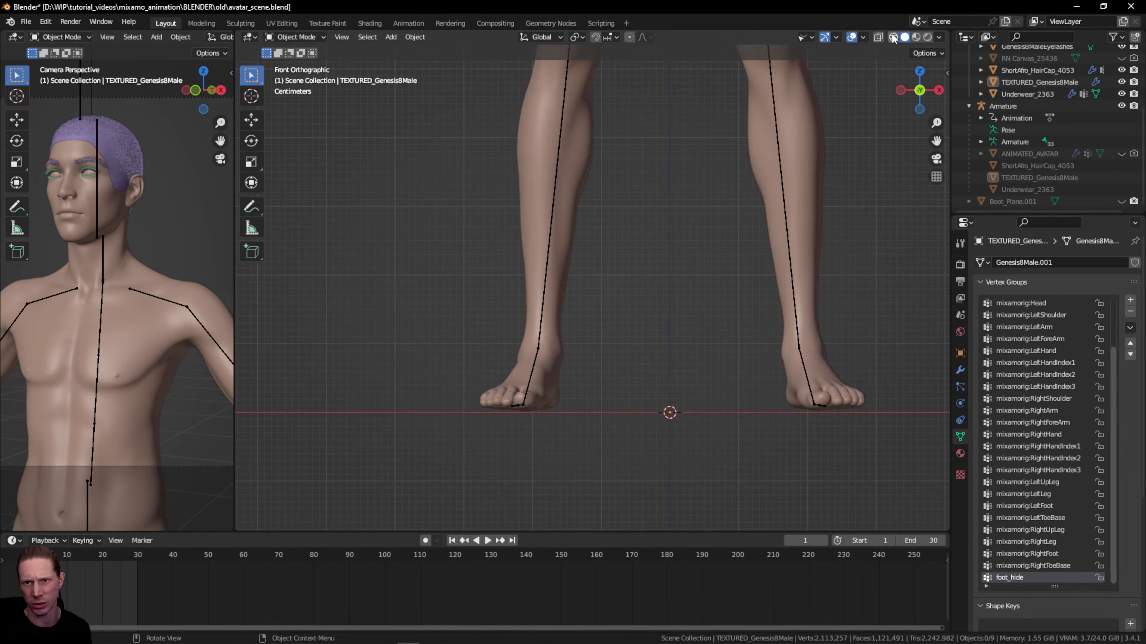
{"action": "left_click", "coordinate": [1121, 201]}
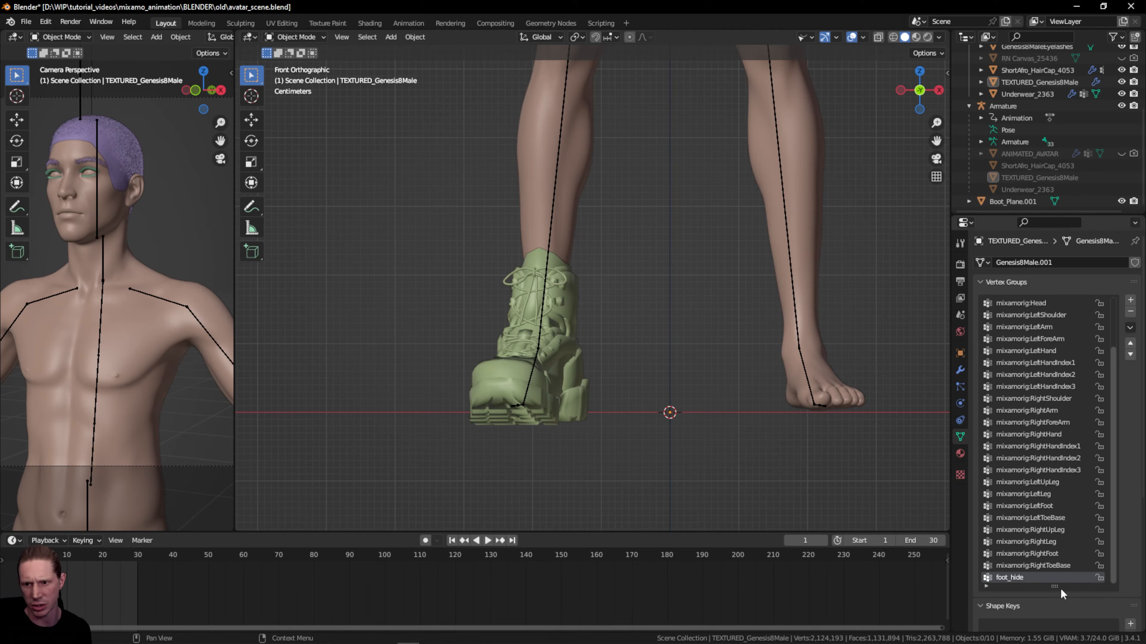
{"action": "left_click_drag", "start_coordinate": [1060, 587], "coordinate": [1059, 499]}
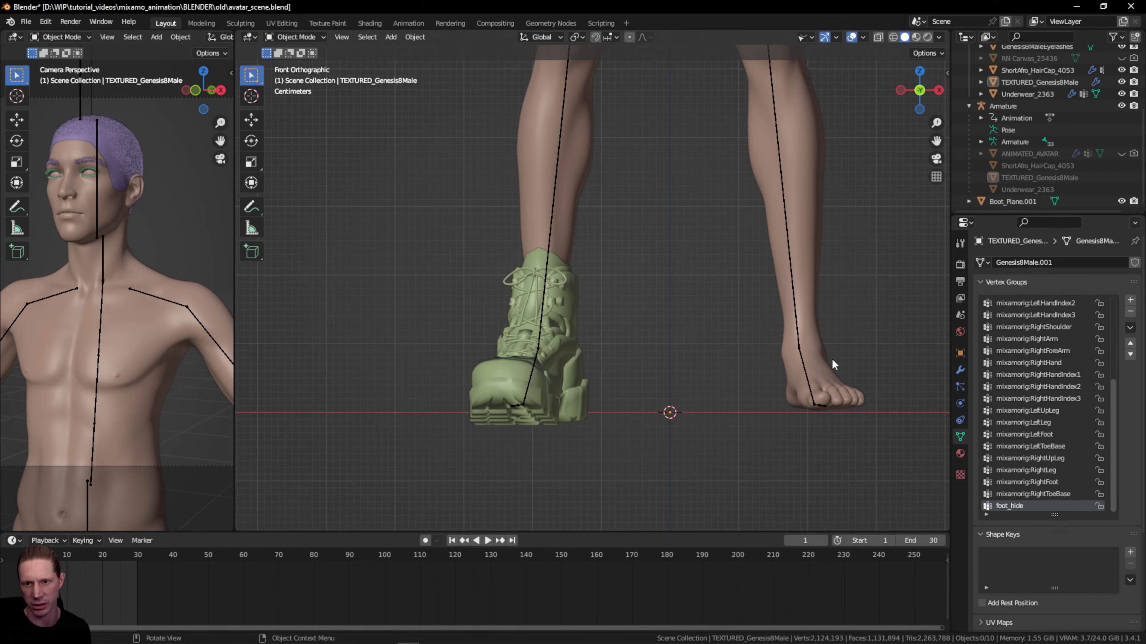
- Add a Mask modifier to the TEXTURED_Genesis8Male body using the foot_hide vertex group, inverted so only the feet are masked out
{"action": "left_click", "coordinate": [959, 370]}
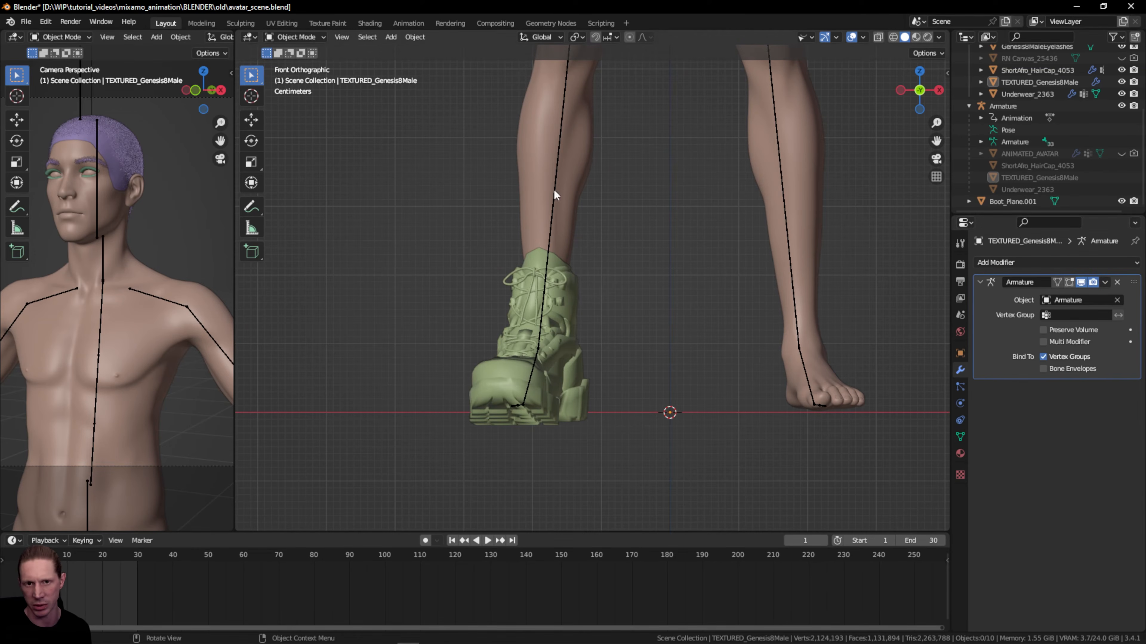
{"action": "left_click", "coordinate": [572, 170]}
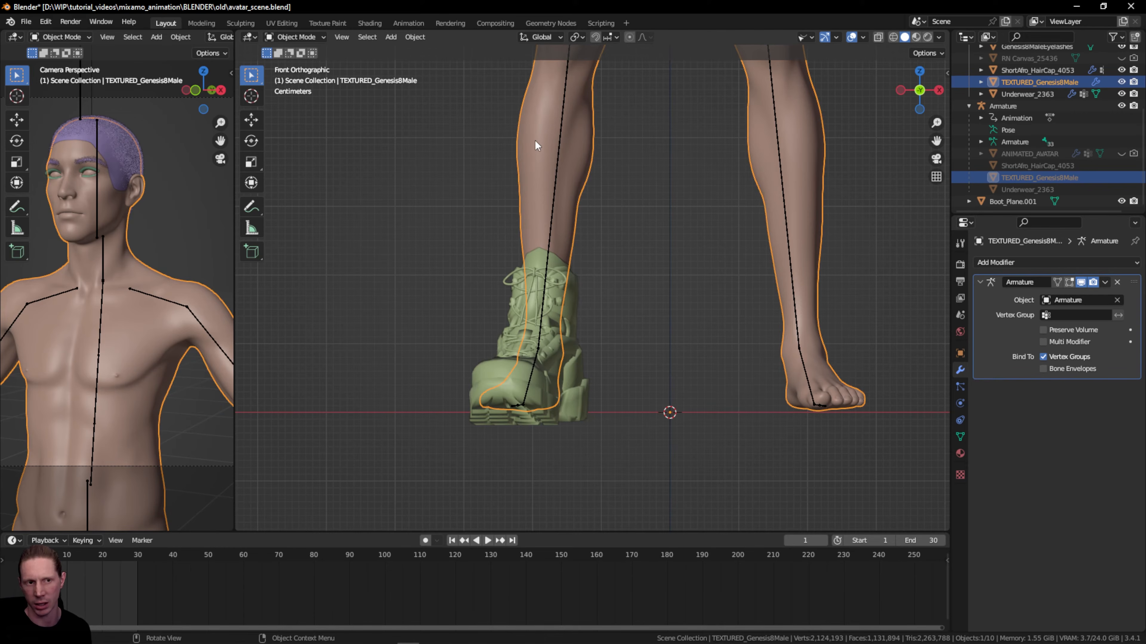
{"action": "left_click", "coordinate": [1000, 261]}
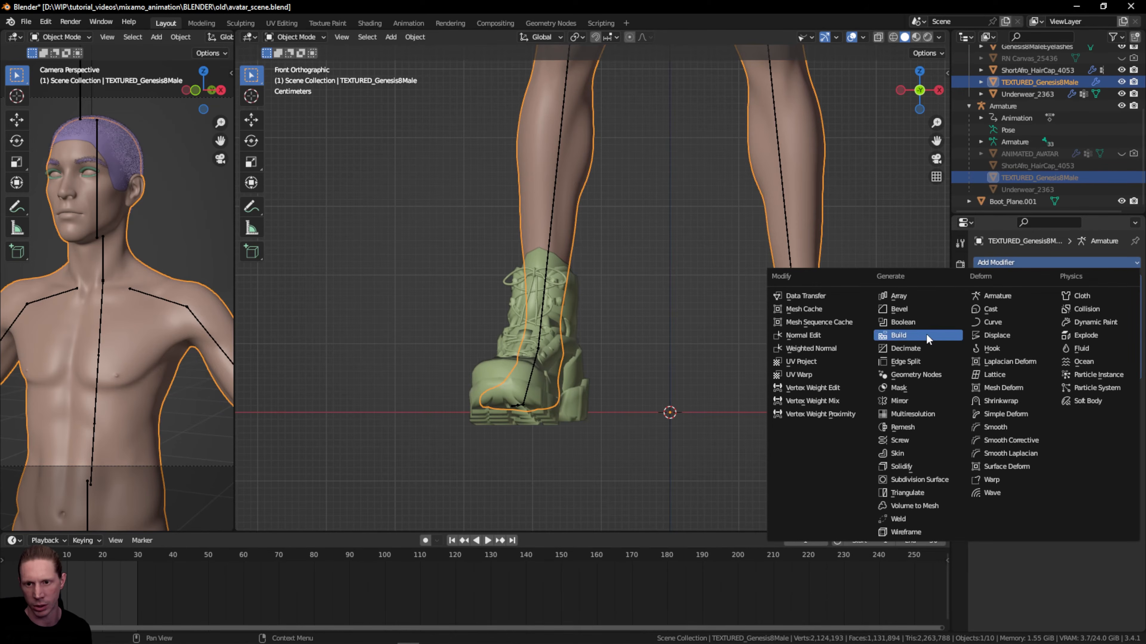
{"action": "left_click", "coordinate": [915, 385]}
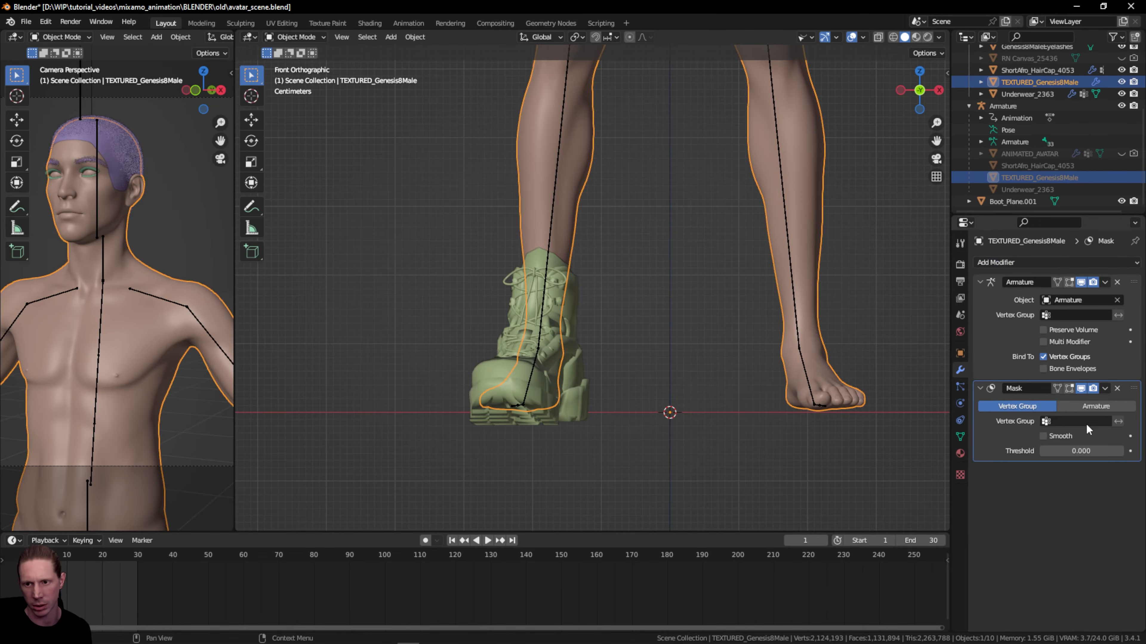
{"action": "left_click", "coordinate": [1085, 422]}
{"action": "type", "text": "hide"}
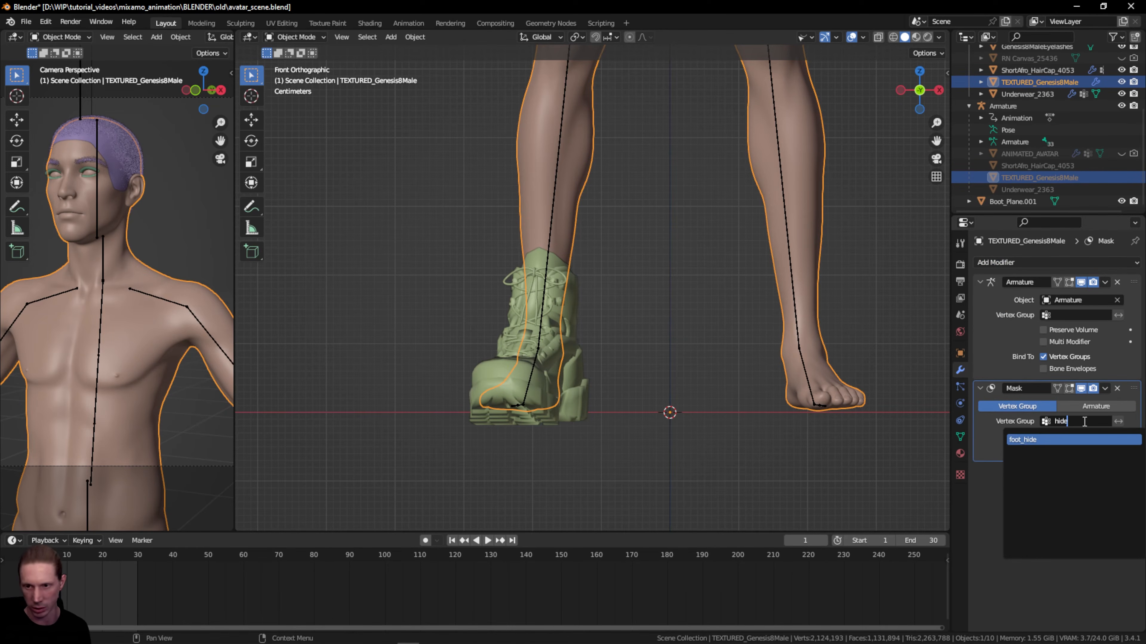
{"action": "left_click", "coordinate": [1051, 441]}
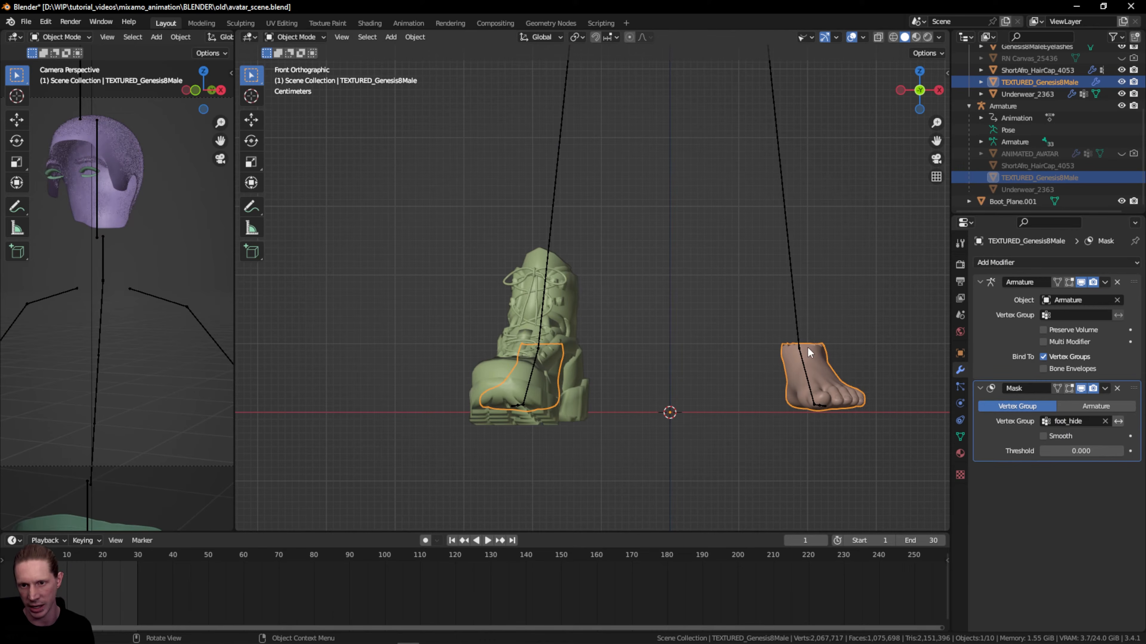
{"action": "left_click", "coordinate": [1118, 421]}
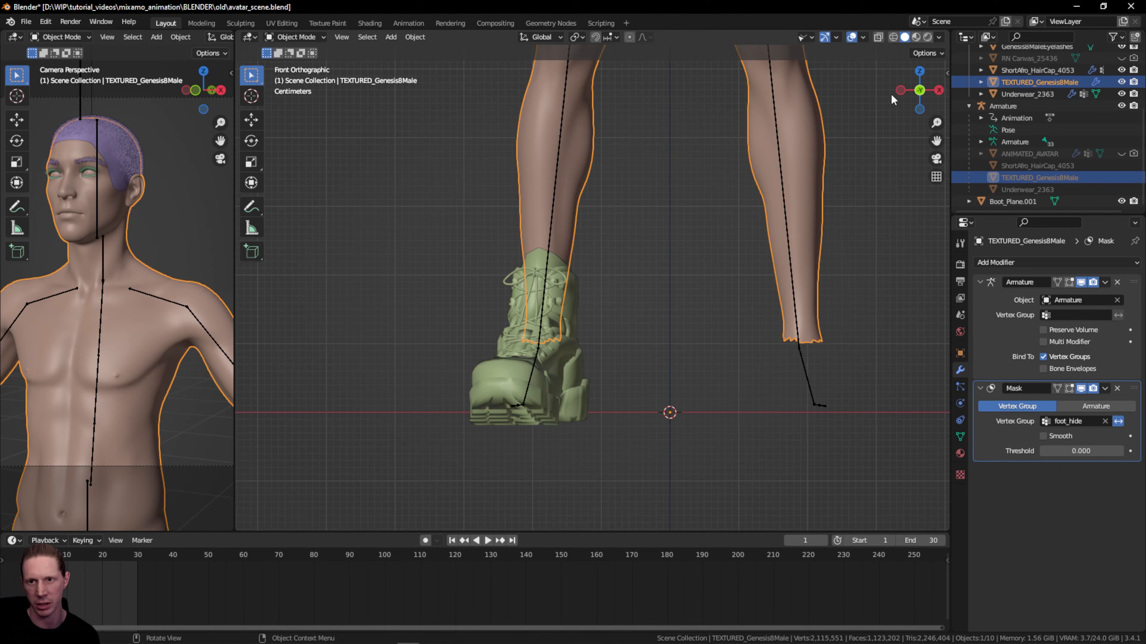
- Toggle the Mask modifier's viewport display off and on and examine the leg inside the boot from several angles
{"action": "mouse_move", "coordinate": [911, 92]}
{"action": "left_mouse_down"}
{"action": "mouse_move", "coordinate": [942, 93]}
{"action": "mouse_move", "coordinate": [918, 90]}
{"action": "left_mouse_up"}
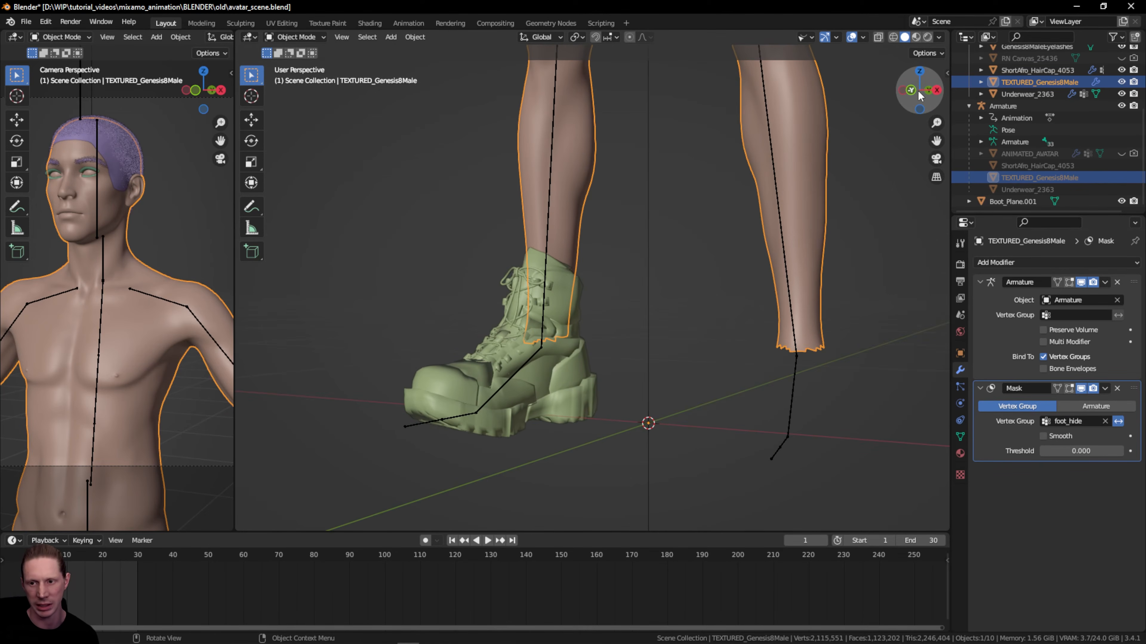
{"action": "left_click", "coordinate": [1080, 388]}
{"action": "left_click", "coordinate": [1080, 388]}
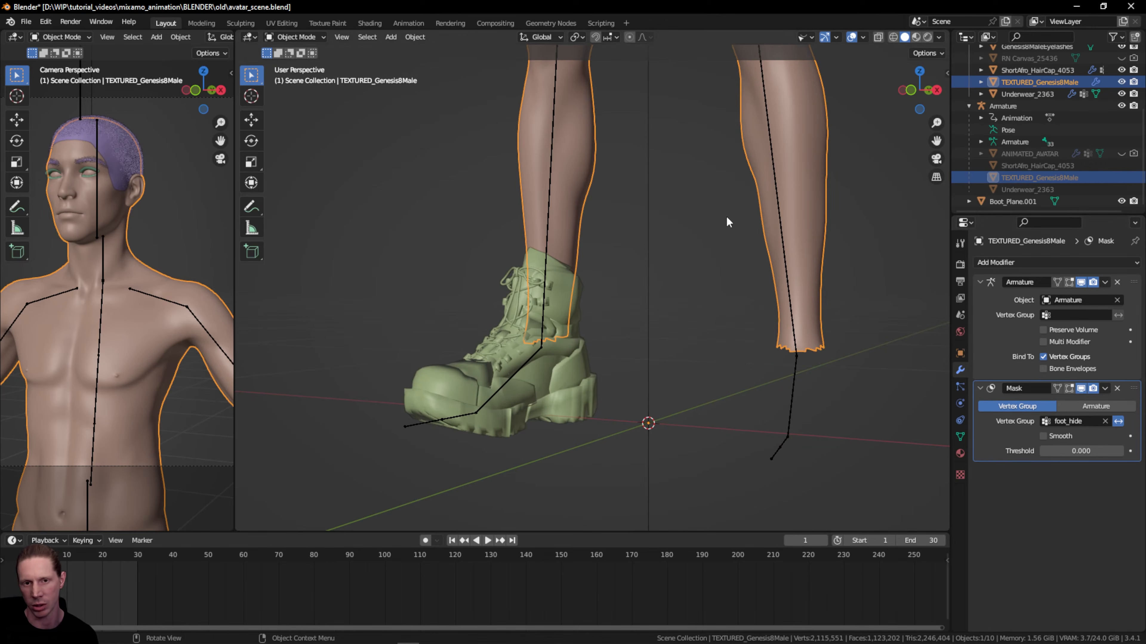
{"action": "left_click_drag", "start_coordinate": [914, 82], "coordinate": [847, 195]}
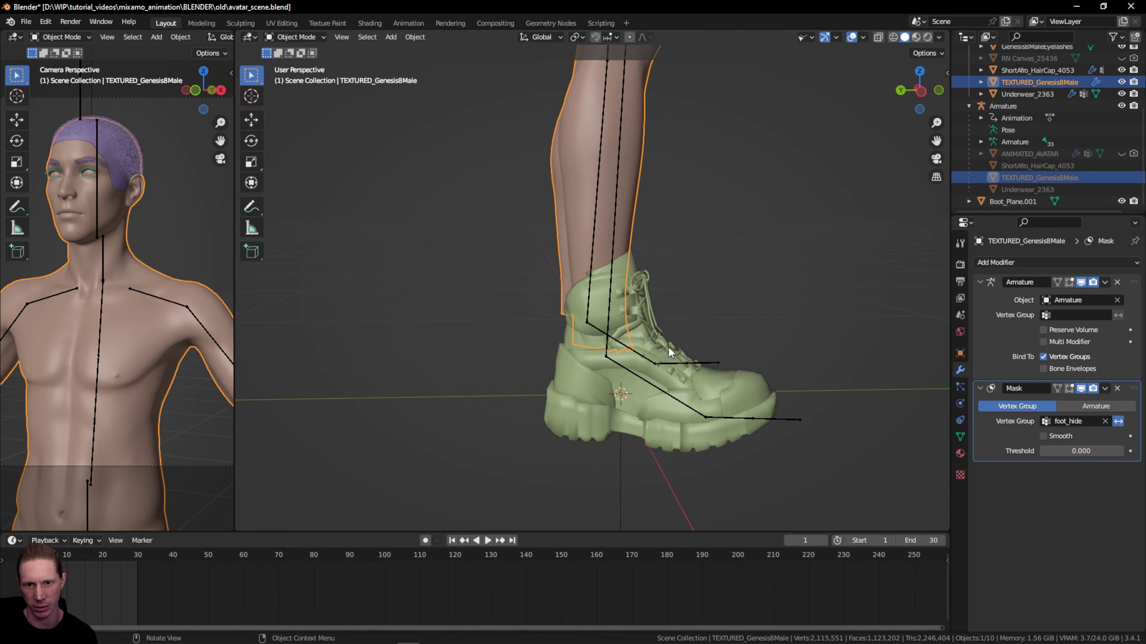
{"action": "left_click_drag", "start_coordinate": [921, 85], "coordinate": [822, 85]}
- Add a Mirror modifier on the X axis to Boot_Plane.001
{"action": "left_click", "coordinate": [920, 89]}
{"action": "scroll", "coordinate": [866, 201], "scroll_direction": "down", "scroll_amount": 3}
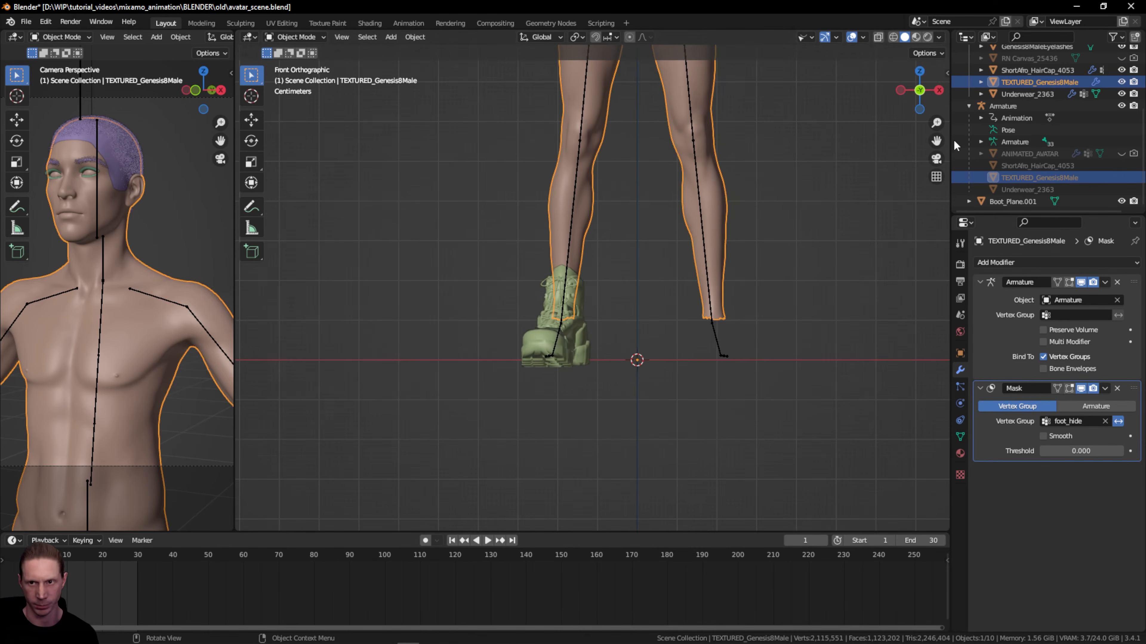
{"action": "left_click_drag", "start_coordinate": [937, 140], "coordinate": [608, 482]}
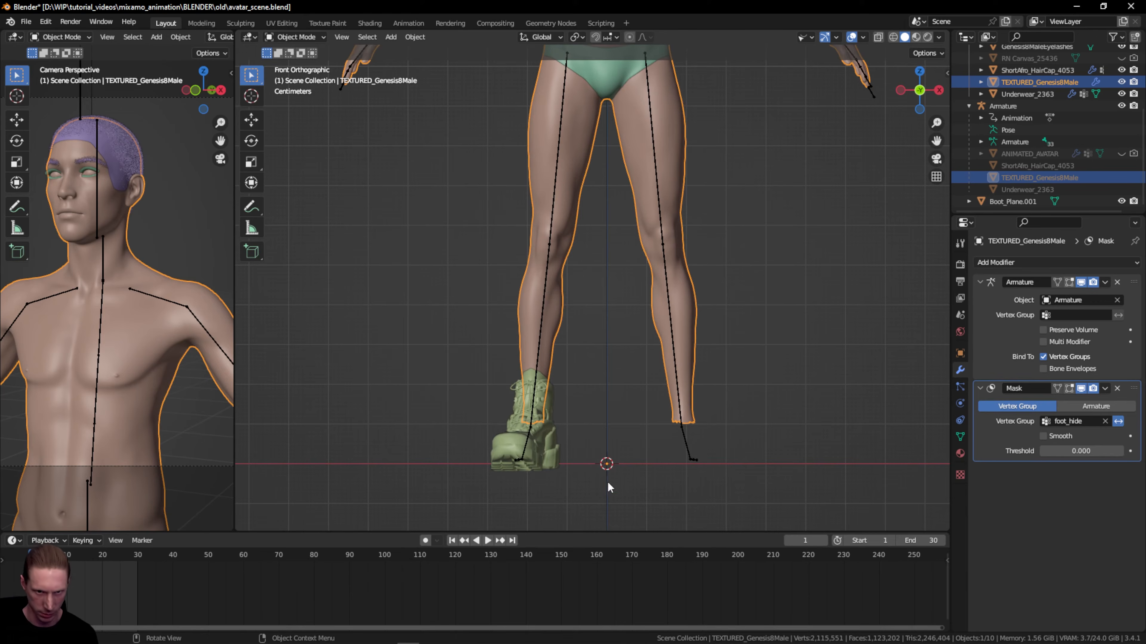
{"action": "left_click", "coordinate": [513, 448]}
{"action": "left_click", "coordinate": [995, 262]}
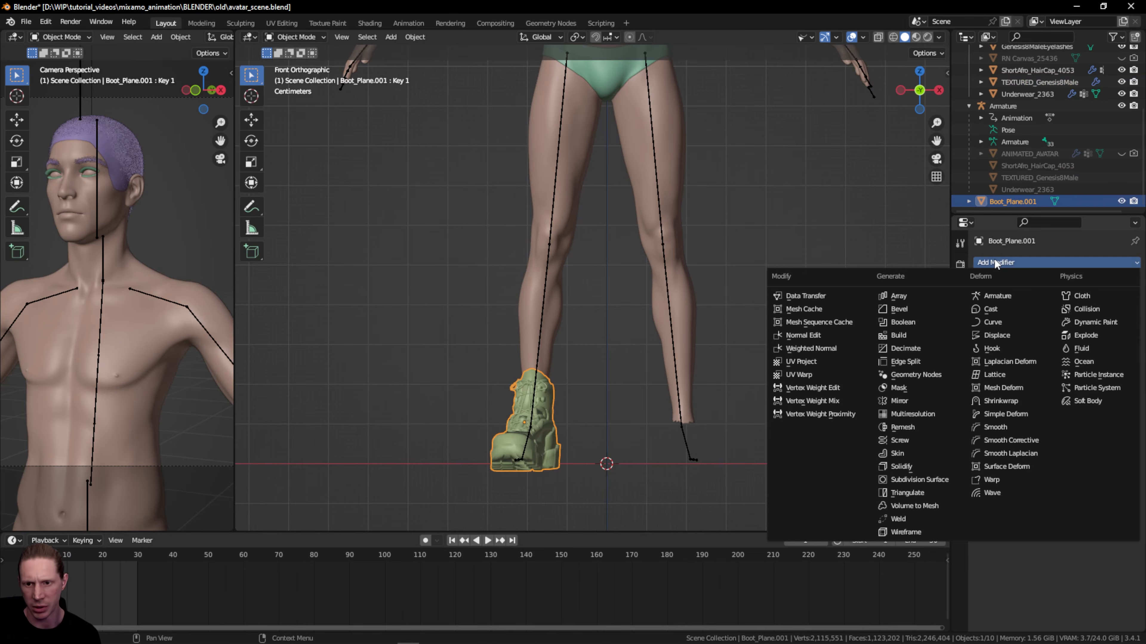
{"action": "left_click", "coordinate": [917, 401]}
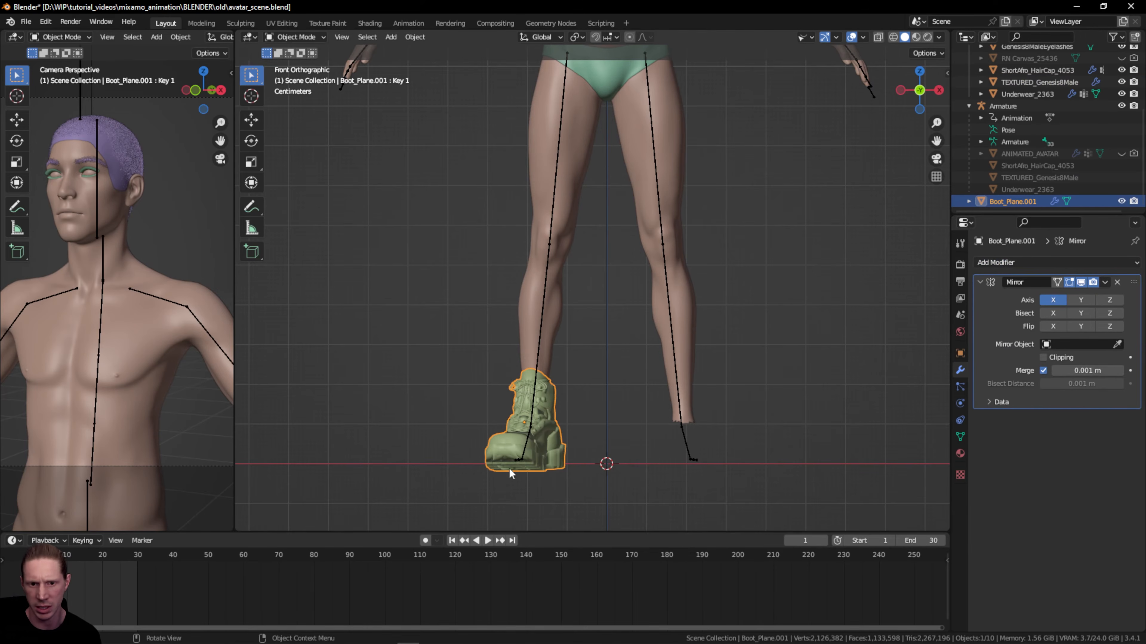
{"action": "scroll", "coordinate": [489, 474], "scroll_direction": "up", "scroll_amount": 2}
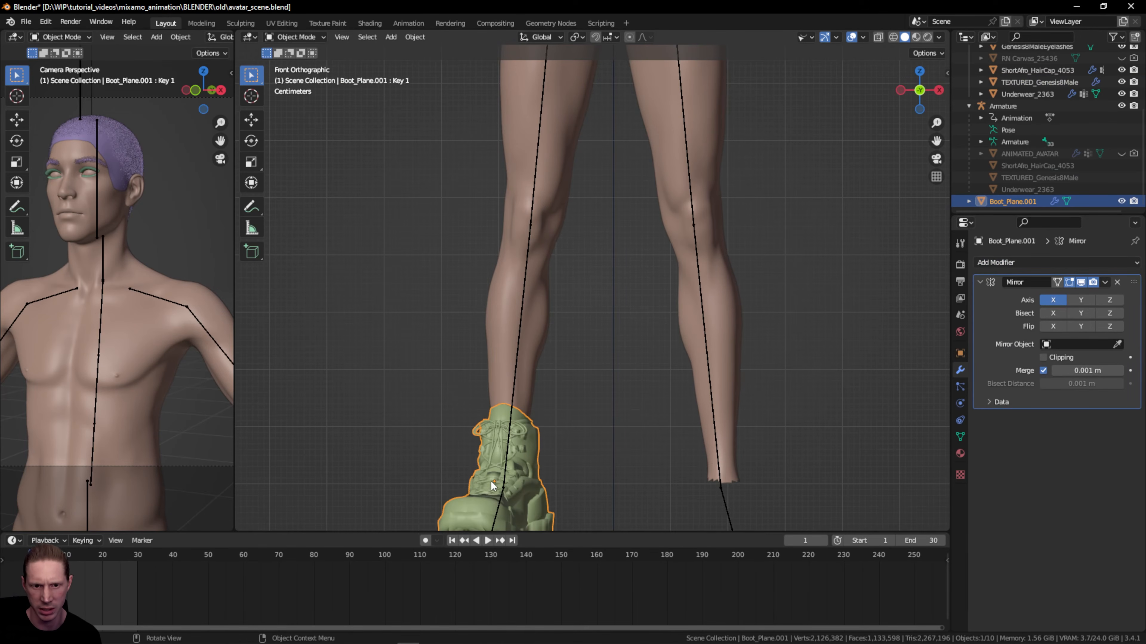
{"action": "scroll", "coordinate": [494, 479], "scroll_direction": "down", "scroll_amount": 2}
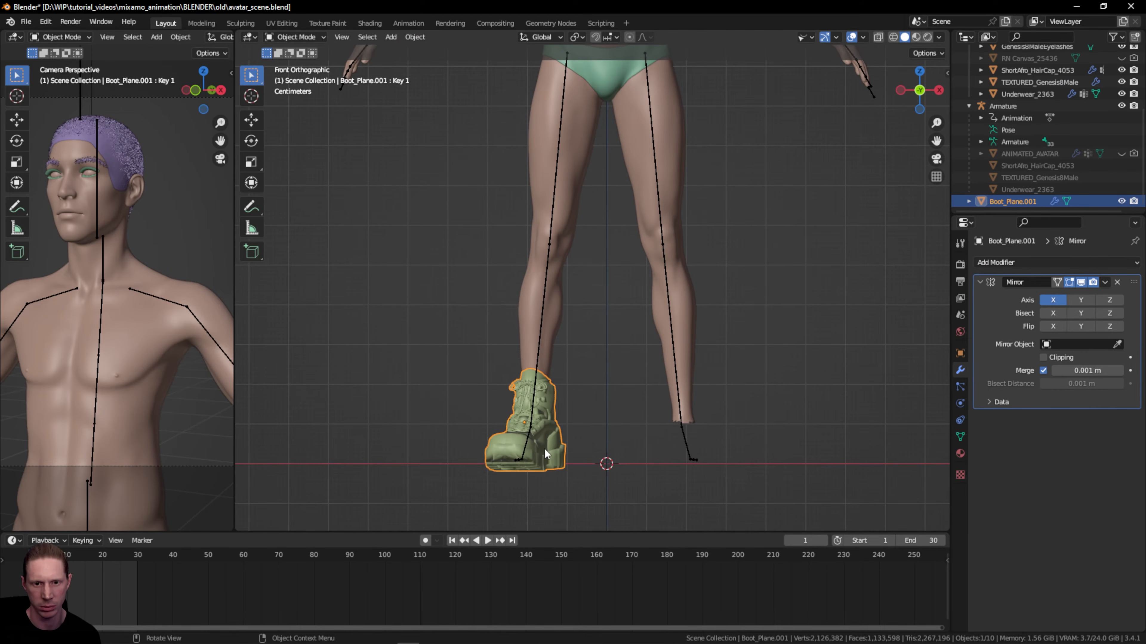
- Set the boot's origin to the 3D cursor at the world centre
{"action": "left_click", "coordinate": [413, 38]}
{"action": "mouse_move", "coordinate": [440, 65]}
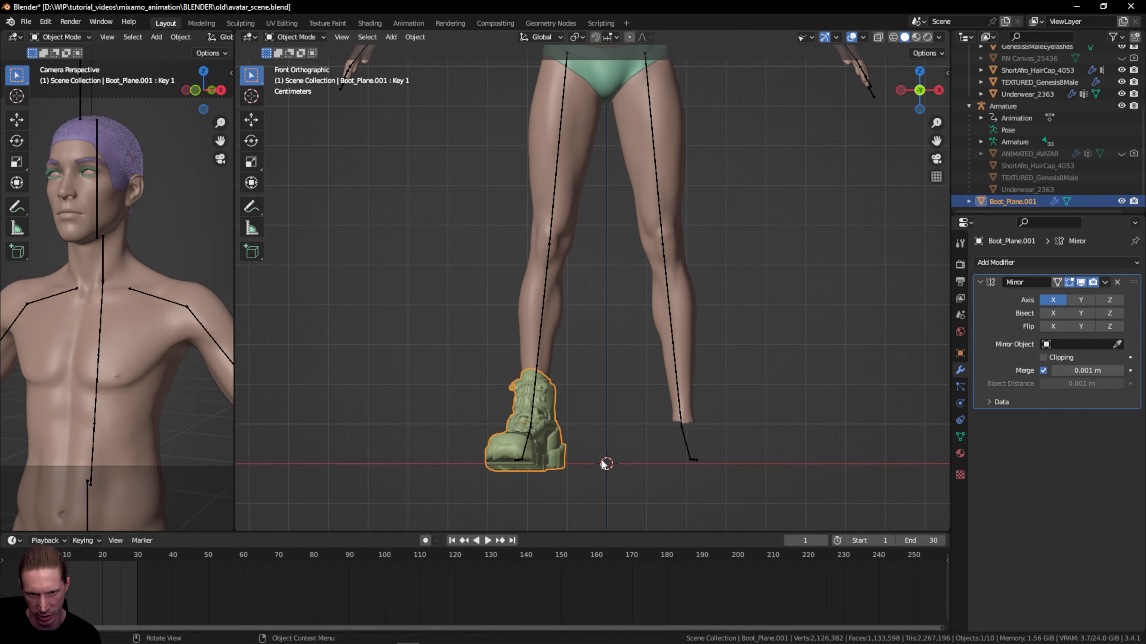
{"action": "left_click", "coordinate": [414, 37]}
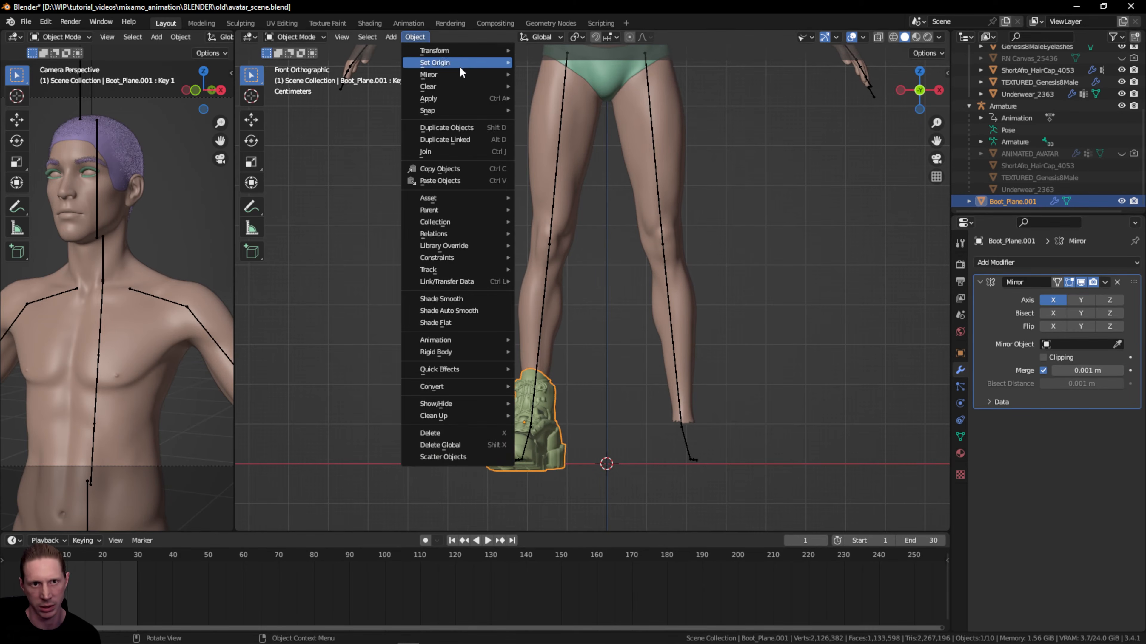
{"action": "mouse_move", "coordinate": [490, 67]}
{"action": "left_click", "coordinate": [589, 89]}
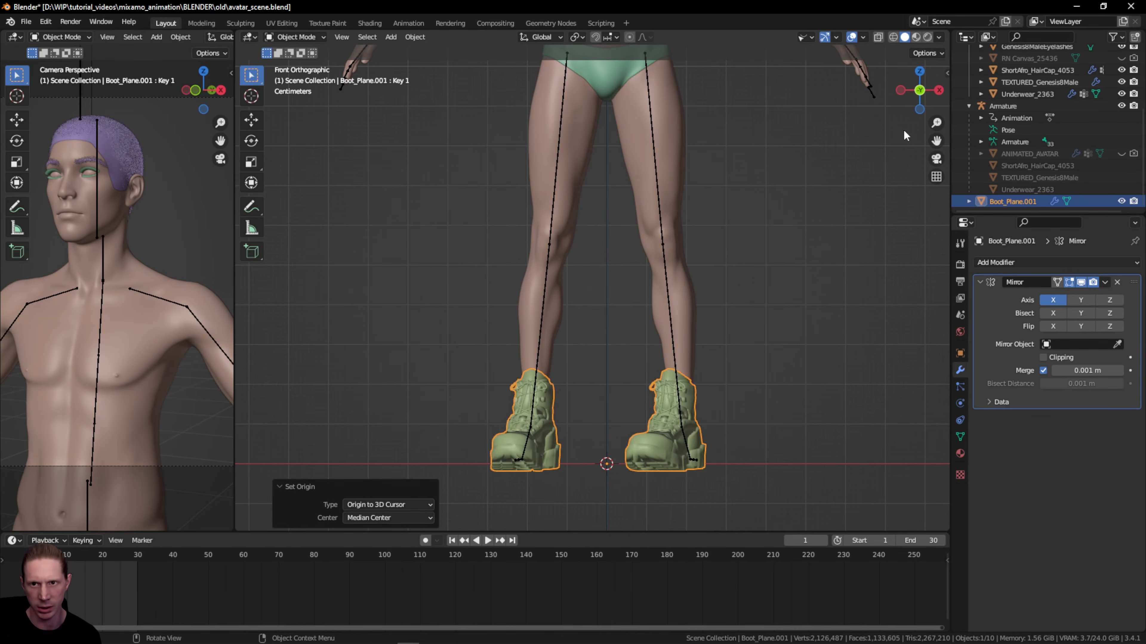
- Show the boot's transform values and apply all of its transforms so the mirrored boot lines up with the other foot
{"action": "mouse_move", "coordinate": [917, 83]}
{"action": "left_mouse_down"}
{"action": "mouse_move", "coordinate": [927, 131]}
{"action": "mouse_move", "coordinate": [922, 96]}
{"action": "left_mouse_up"}
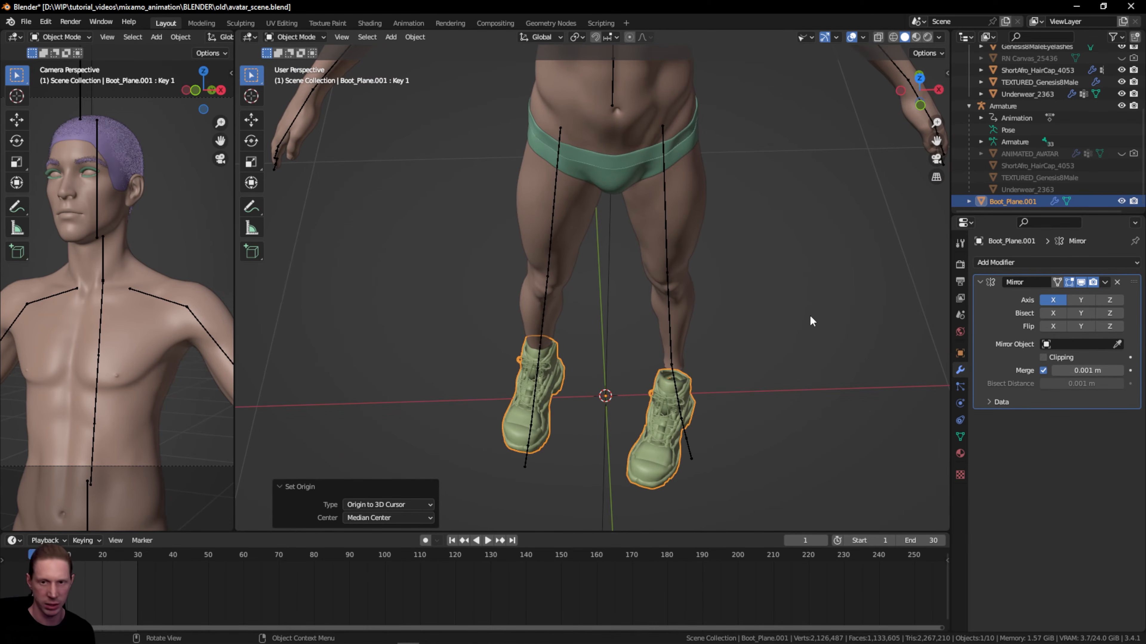
{"action": "key", "text": "n"}
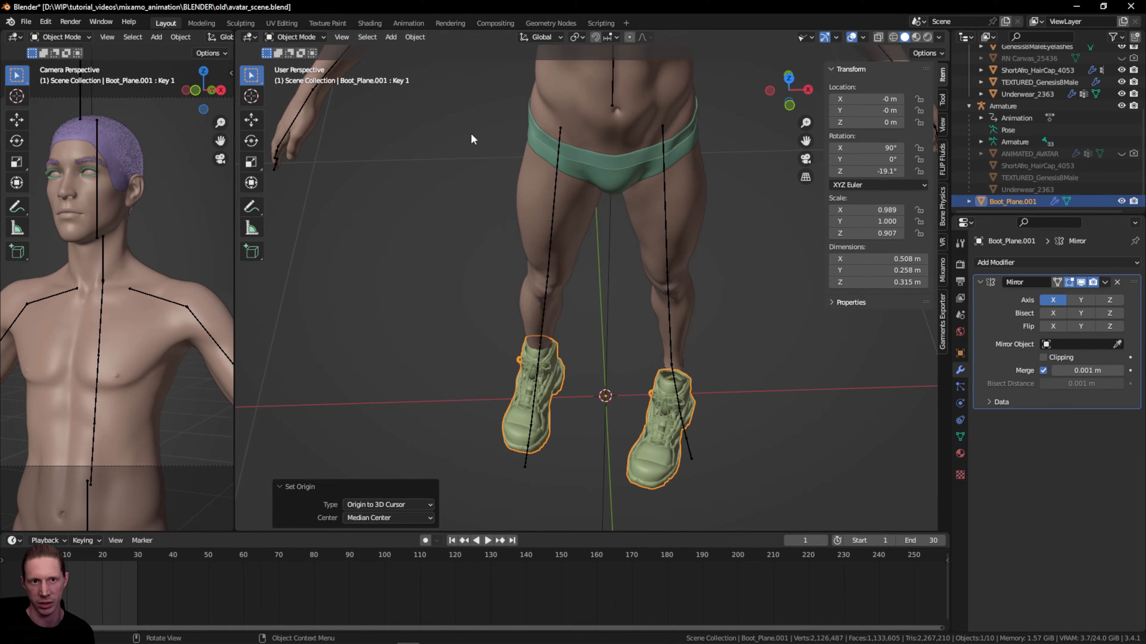
{"action": "left_click", "coordinate": [414, 38]}
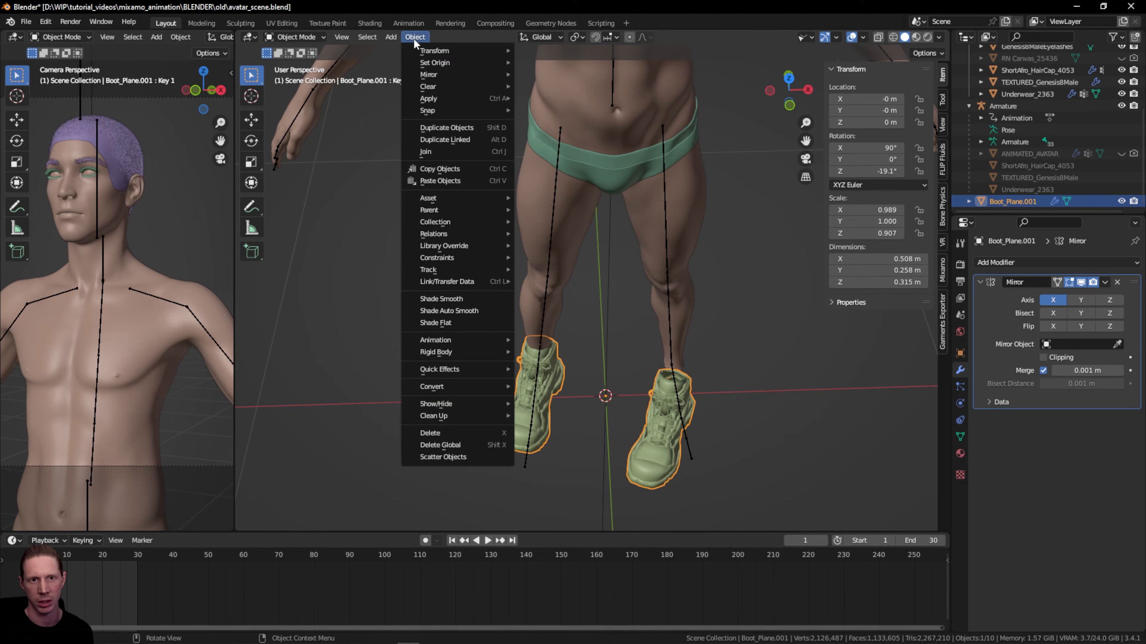
{"action": "mouse_move", "coordinate": [441, 97]}
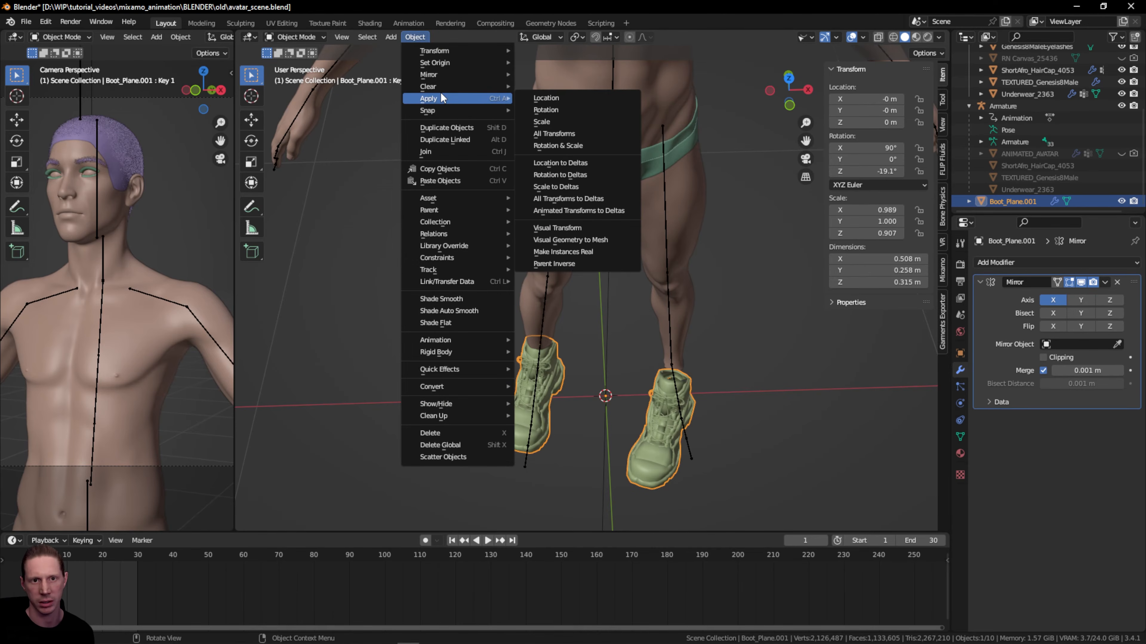
{"action": "left_click", "coordinate": [559, 133]}
{"action": "mouse_move", "coordinate": [791, 96]}
{"action": "left_mouse_down"}
{"action": "mouse_move", "coordinate": [641, 68]}
{"action": "mouse_move", "coordinate": [589, 72]}
{"action": "mouse_move", "coordinate": [744, 94]}
{"action": "mouse_move", "coordinate": [823, 85]}
{"action": "mouse_move", "coordinate": [796, 93]}
{"action": "left_mouse_up"}
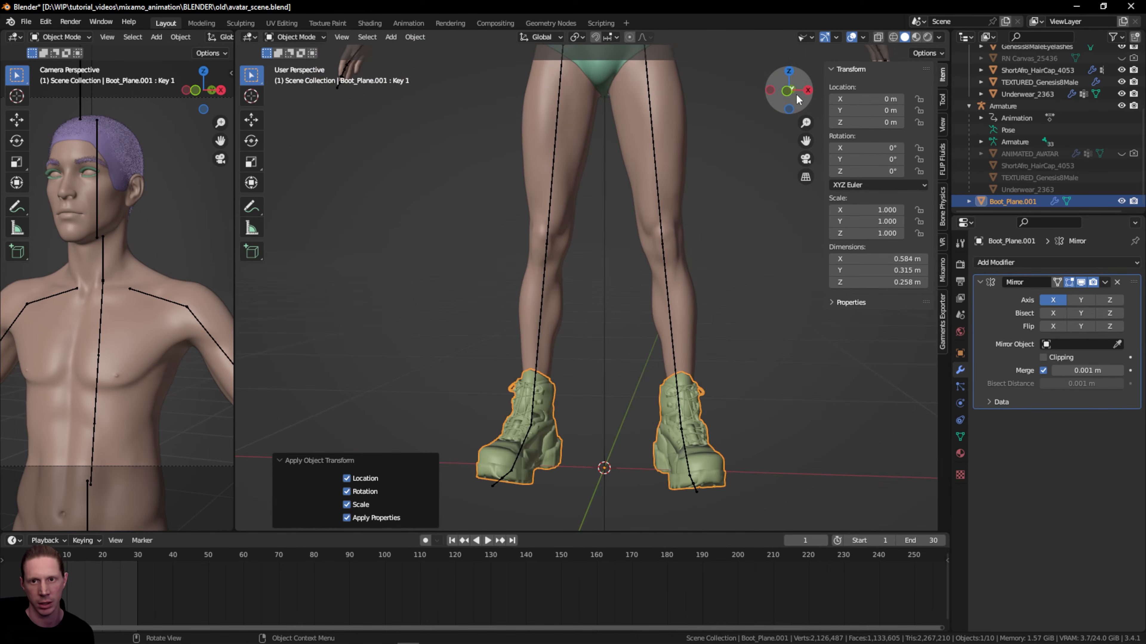
{"action": "left_click", "coordinate": [789, 89]}
{"action": "scroll", "coordinate": [772, 304], "scroll_direction": "down", "scroll_amount": 3}
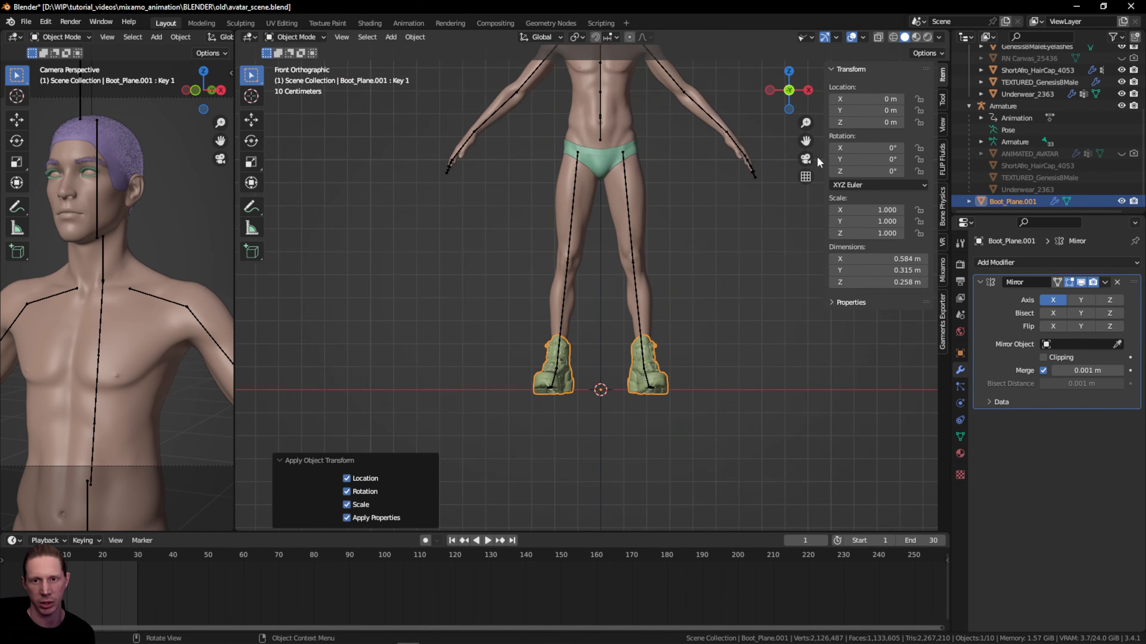
{"action": "left_click_drag", "start_coordinate": [807, 139], "coordinate": [814, 220]}
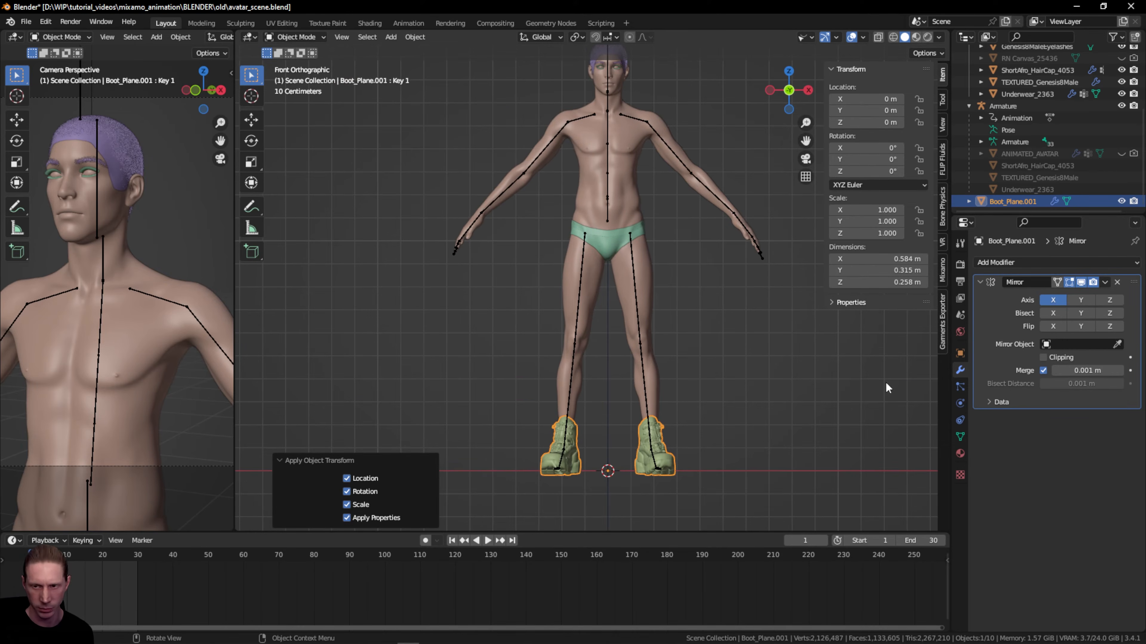
- Try to apply the Mirror modifier on Boot_Plane.001
{"action": "left_click", "coordinate": [1106, 282]}
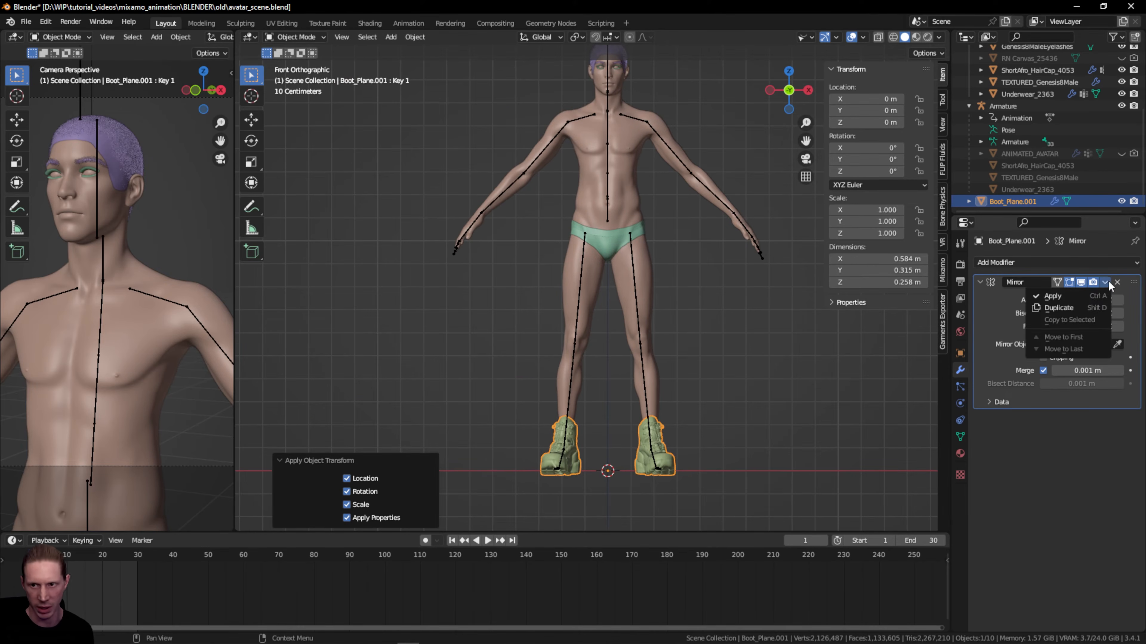
{"action": "left_click", "coordinate": [1095, 298]}
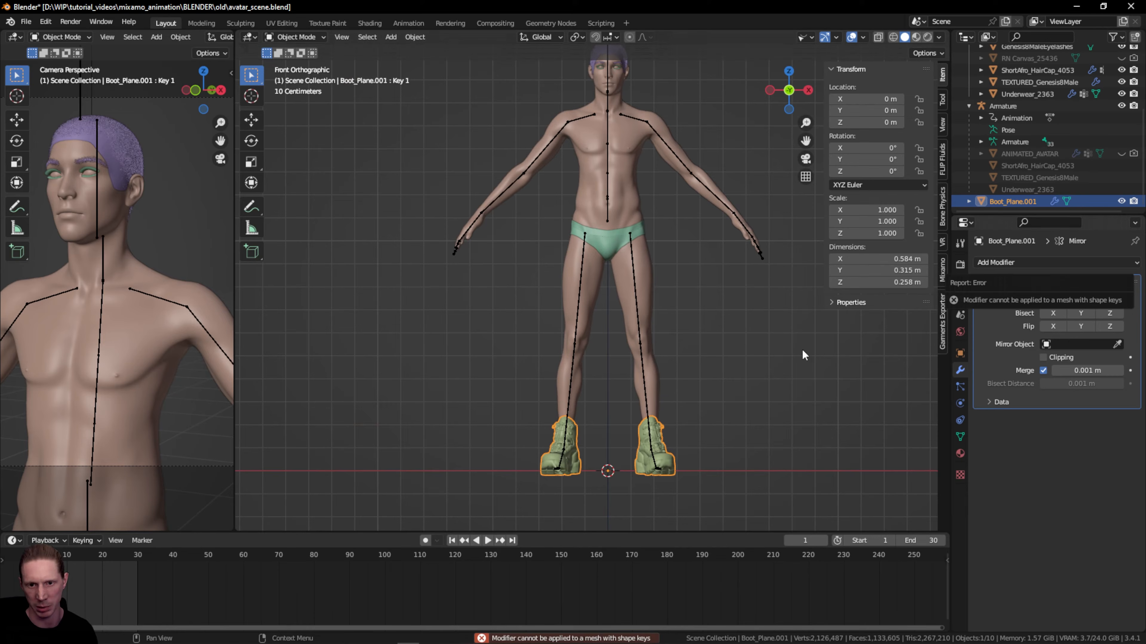
{"action": "left_click", "coordinate": [765, 389]}
{"action": "left_click", "coordinate": [1104, 282]}
{"action": "left_click", "coordinate": [1082, 299]}
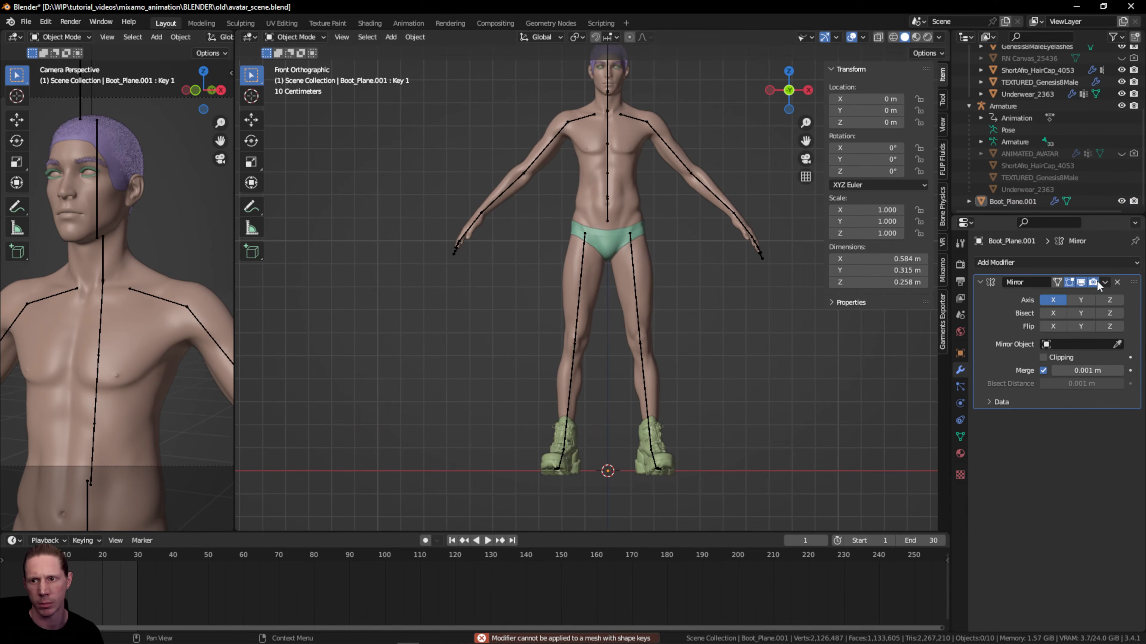
{"action": "left_click", "coordinate": [1105, 282]}
{"action": "left_click", "coordinate": [1092, 296]}
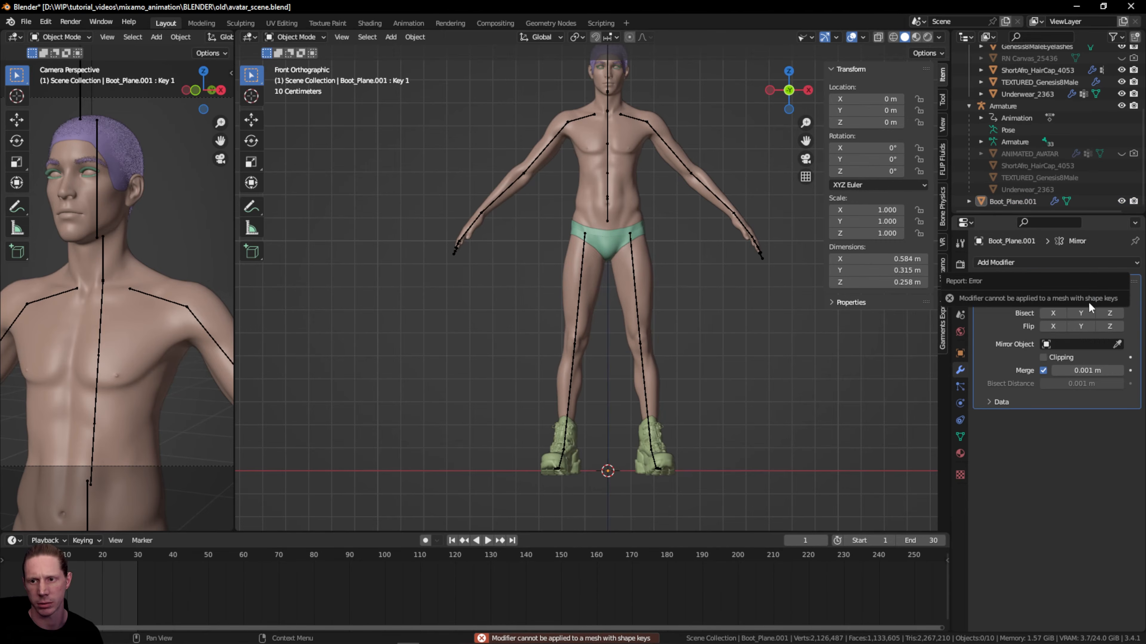
{"action": "left_click", "coordinate": [789, 90]}
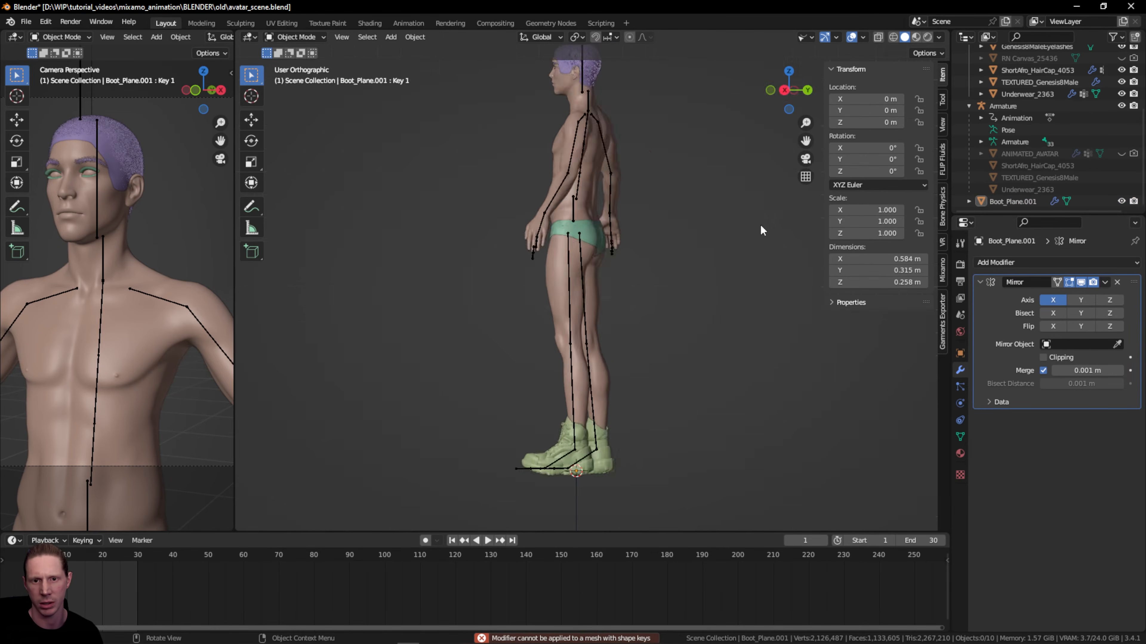
- Apply all shape keys on Boot_Plane.001
{"action": "left_click", "coordinate": [786, 87]}
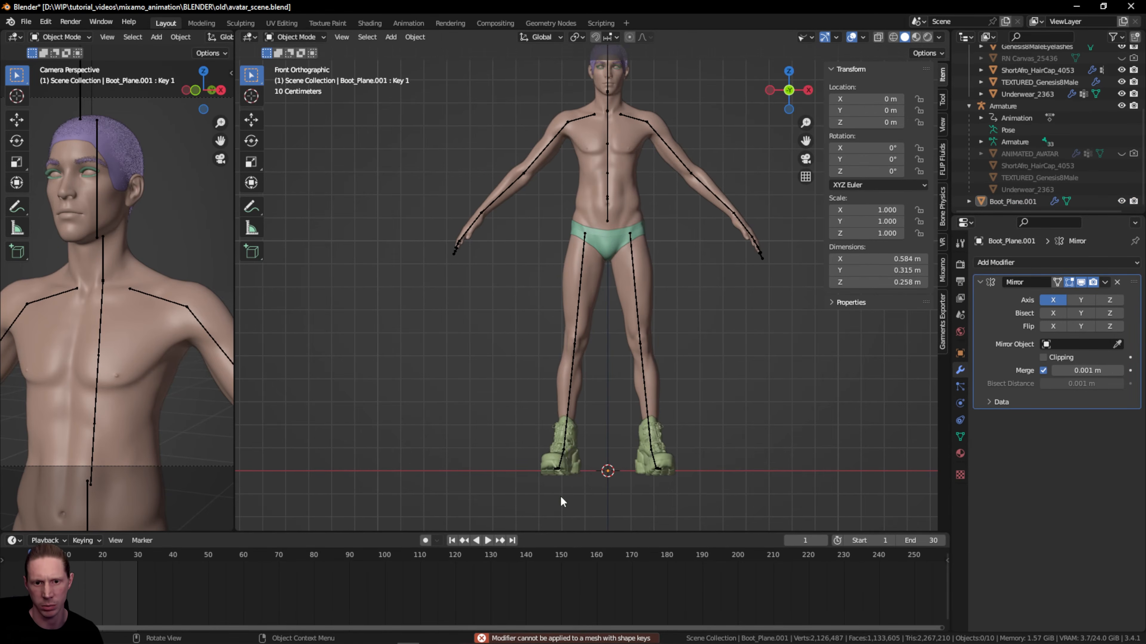
{"action": "left_click", "coordinate": [555, 460]}
{"action": "left_click", "coordinate": [959, 436]}
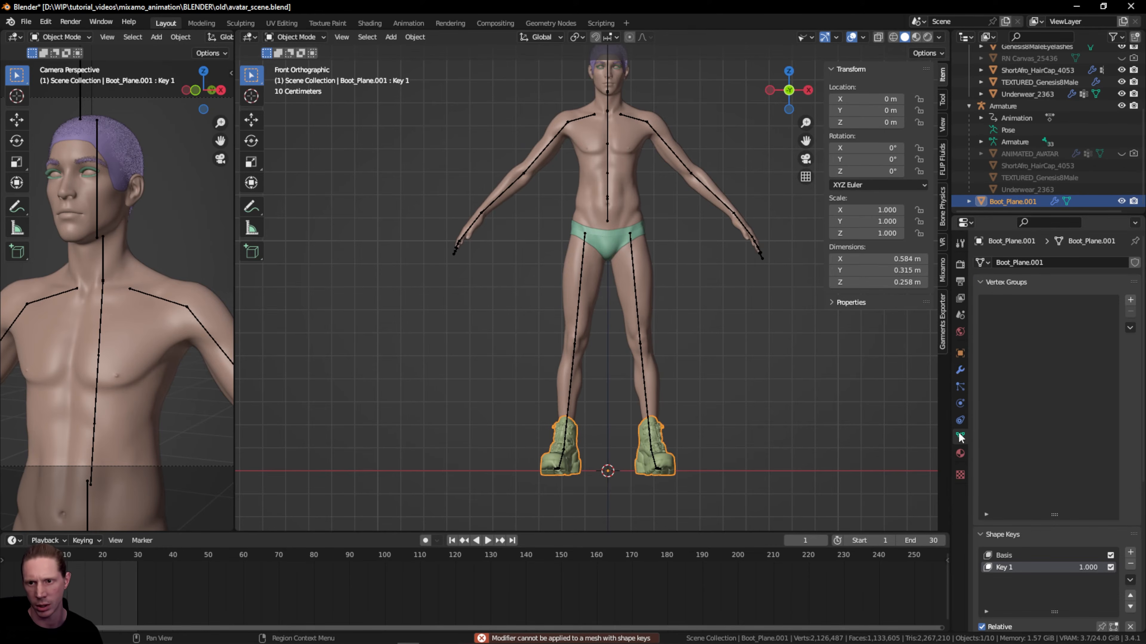
{"action": "scroll", "coordinate": [1062, 482], "scroll_direction": "down", "scroll_amount": 4}
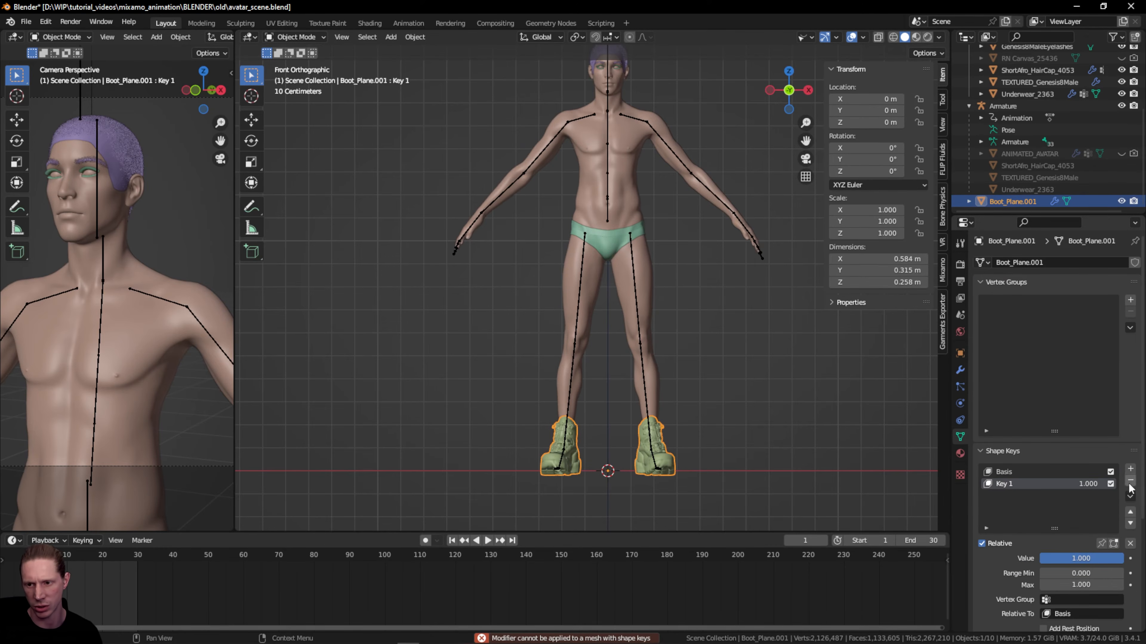
{"action": "left_click", "coordinate": [1129, 497]}
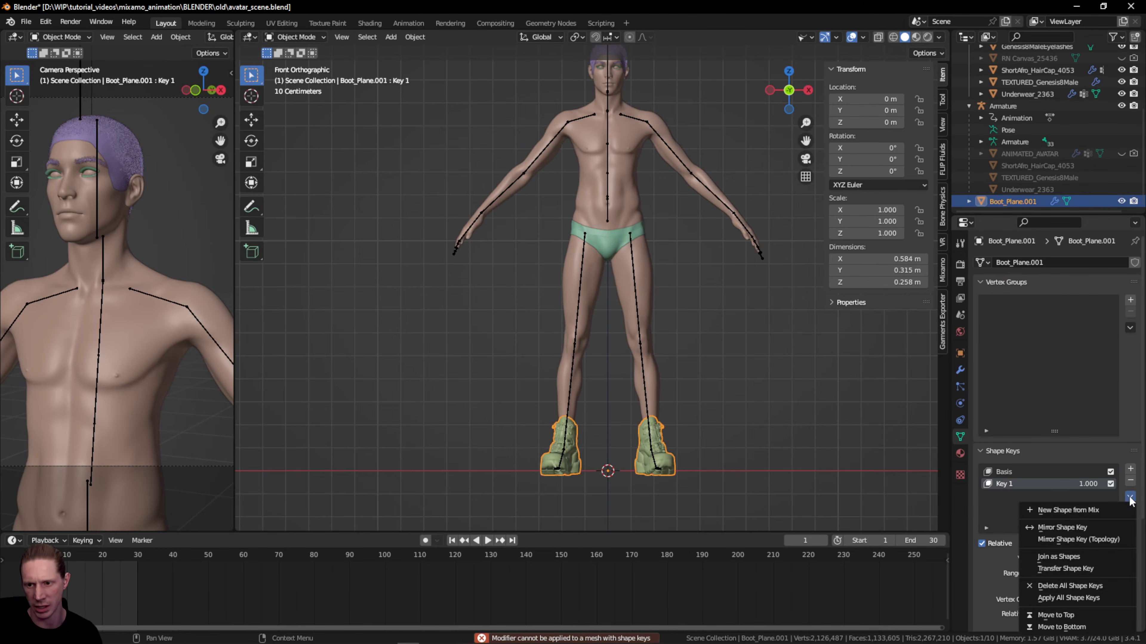
{"action": "left_click", "coordinate": [1097, 597]}
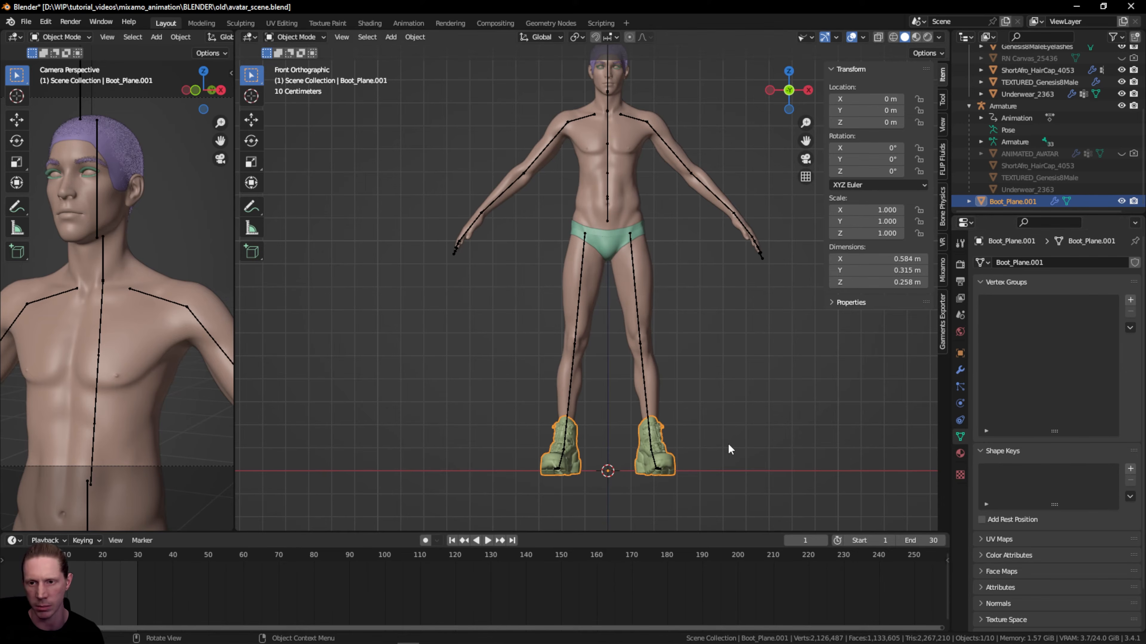
- Apply the Mirror modifier on Boot_Plane.001
{"action": "left_click", "coordinate": [960, 370]}
{"action": "left_click", "coordinate": [1105, 282]}
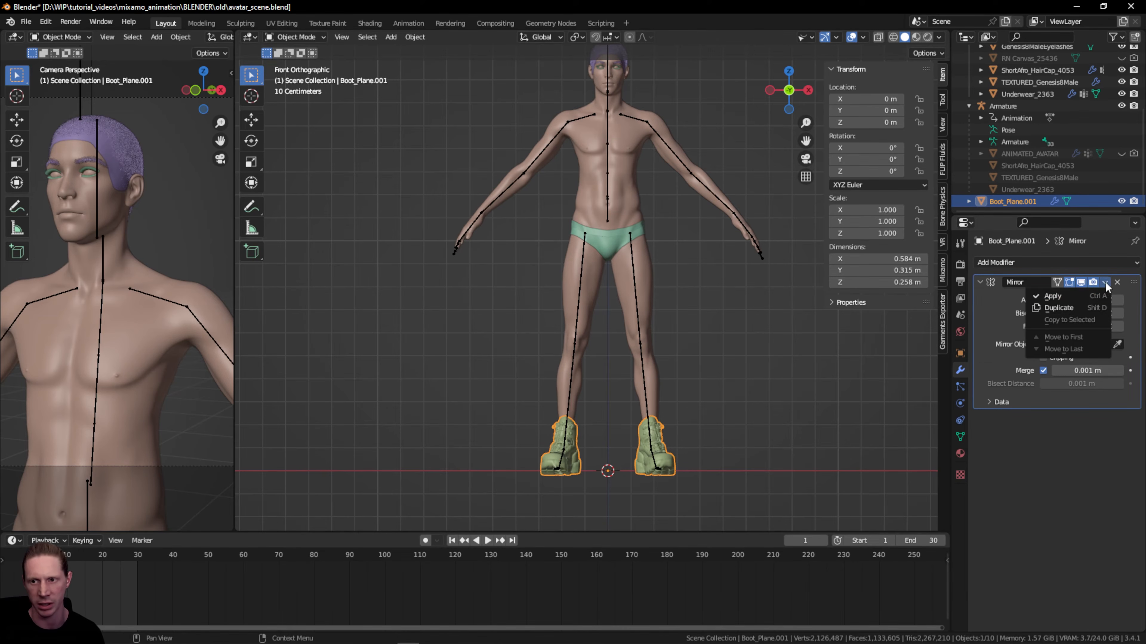
{"action": "left_click", "coordinate": [1086, 295]}
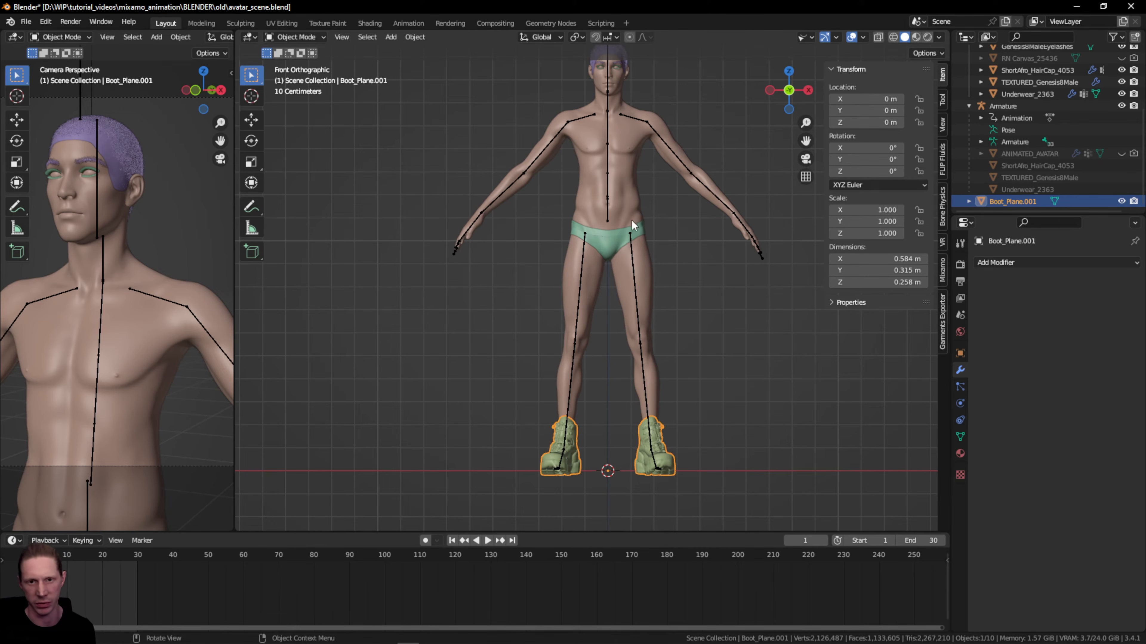
- Turn off the viewport display of the foot_hide Mask modifier on the TEXTURED_Genesis8Male body
{"action": "left_click", "coordinate": [629, 201]}
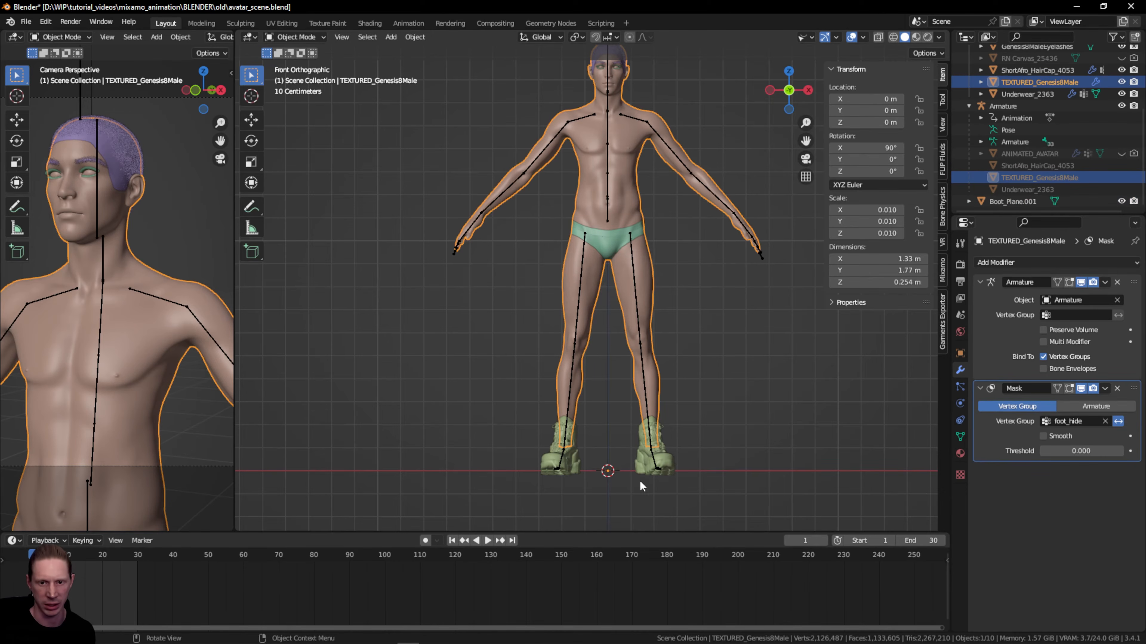
{"action": "left_click", "coordinate": [666, 459], "text": "shift"}
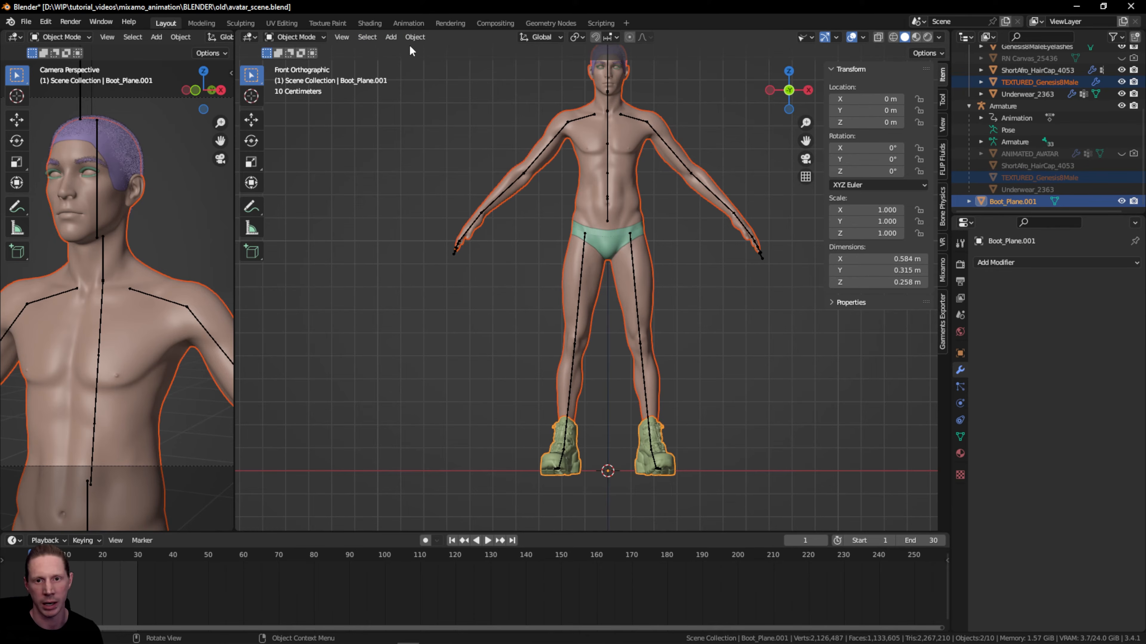
{"action": "left_click", "coordinate": [628, 142]}
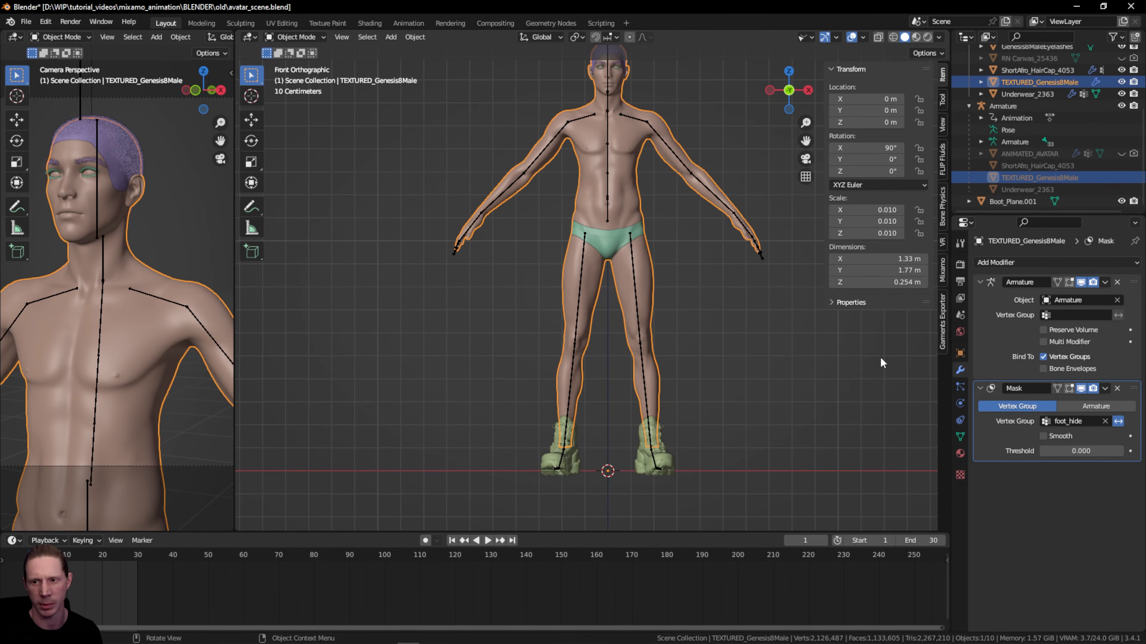
{"action": "left_click", "coordinate": [1080, 388]}
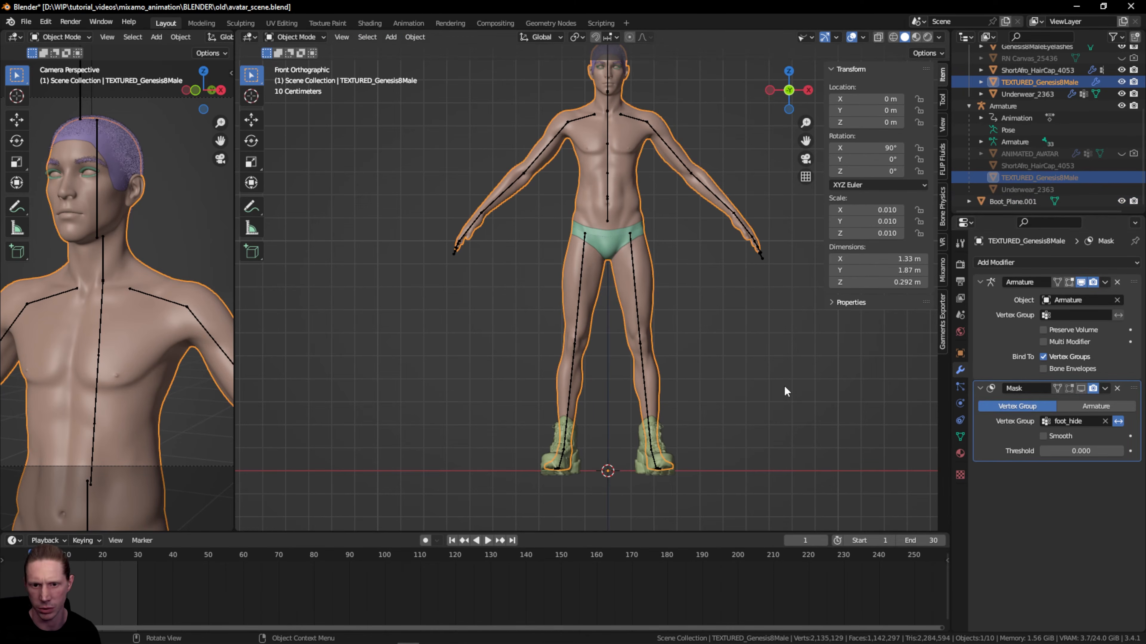
{"action": "left_click", "coordinate": [784, 385]}
{"action": "left_click", "coordinate": [1081, 388]}
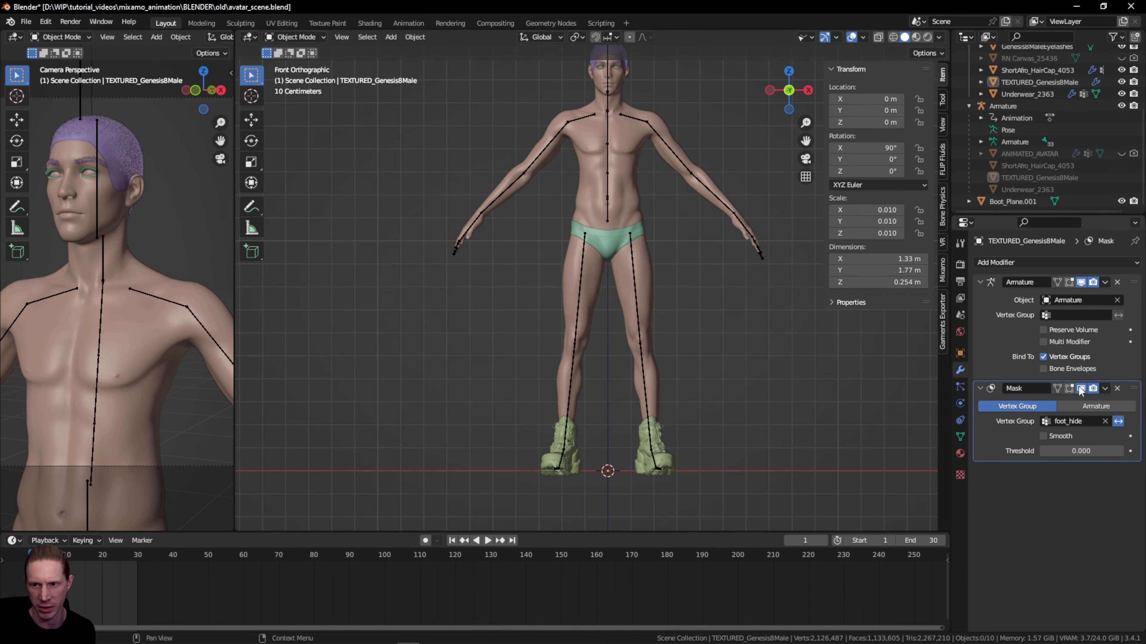
{"action": "left_click", "coordinate": [638, 272]}
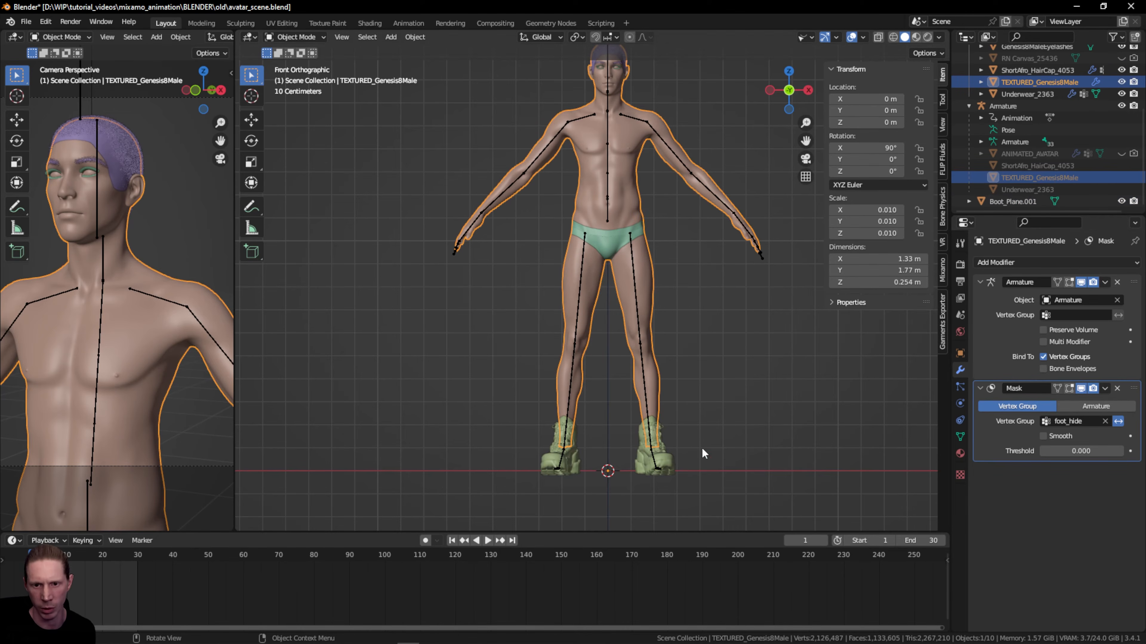
{"action": "left_click", "coordinate": [1080, 388]}
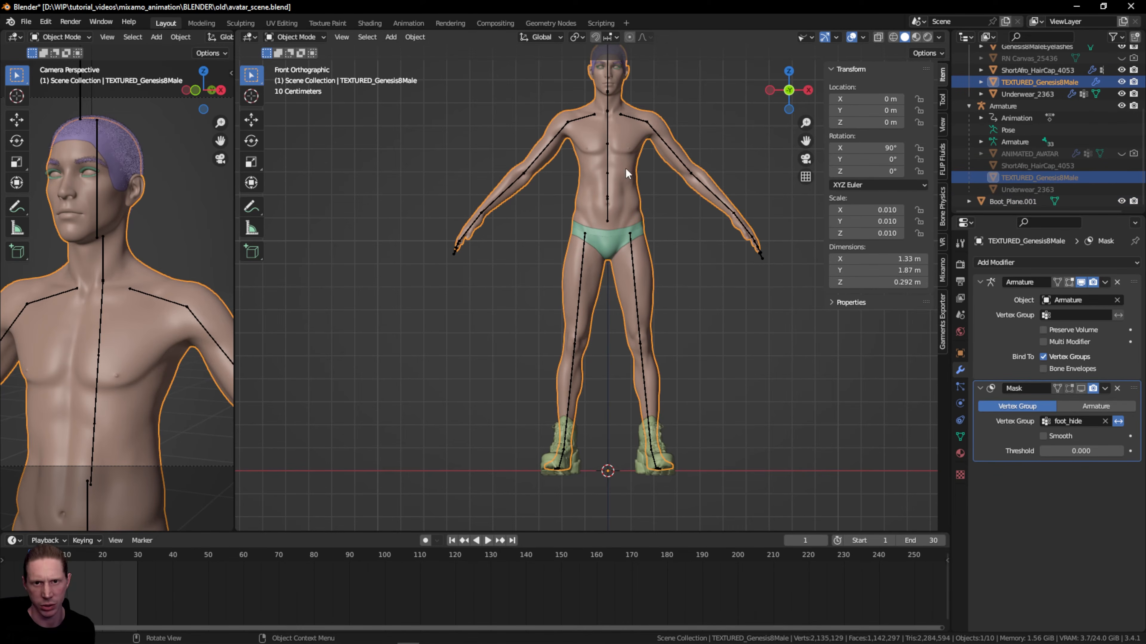
- Transfer the body's weights to Boot_Plane.001 in Weight Paint mode, and return to Object Mode
{"action": "left_click", "coordinate": [642, 465], "text": "shift"}
{"action": "left_click", "coordinate": [297, 37]}
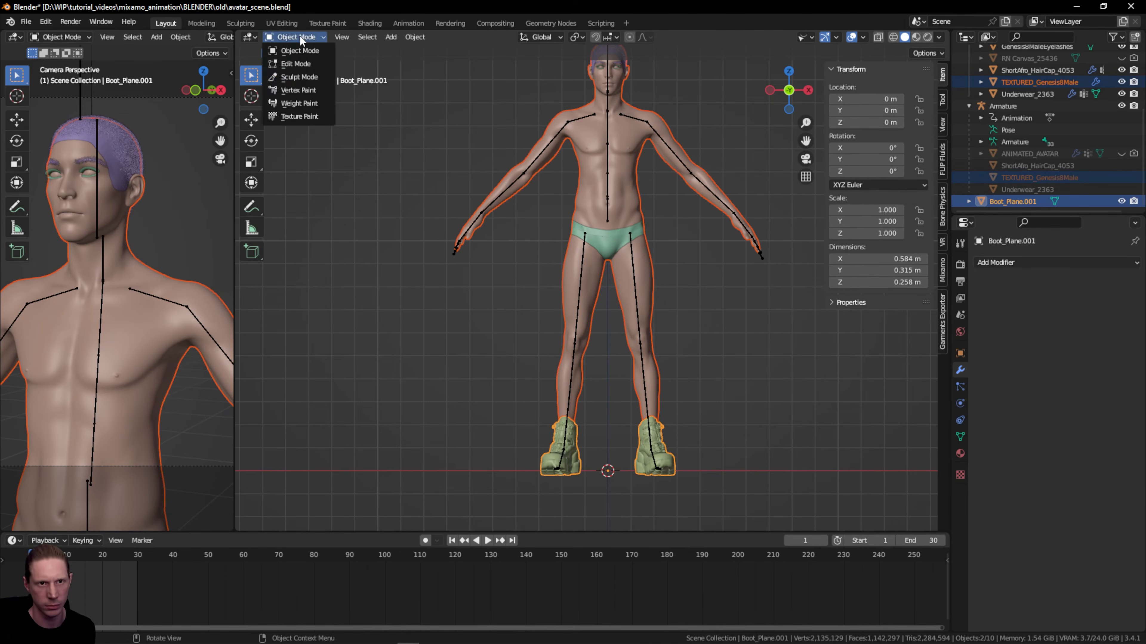
{"action": "left_click", "coordinate": [315, 104]}
{"action": "left_click", "coordinate": [389, 36]}
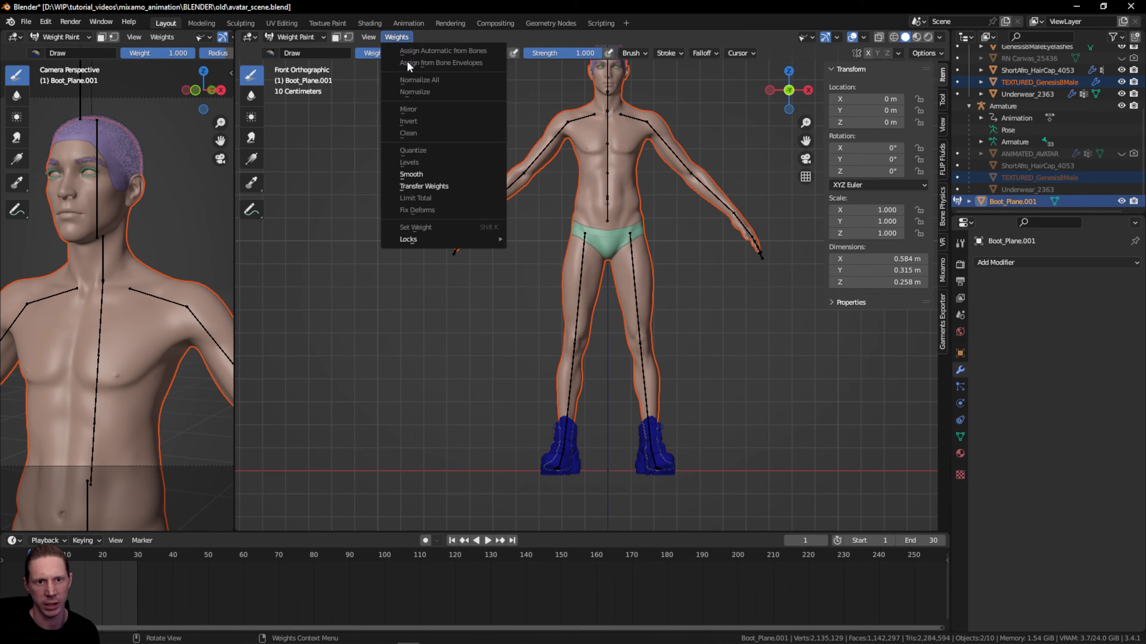
{"action": "left_click", "coordinate": [439, 191]}
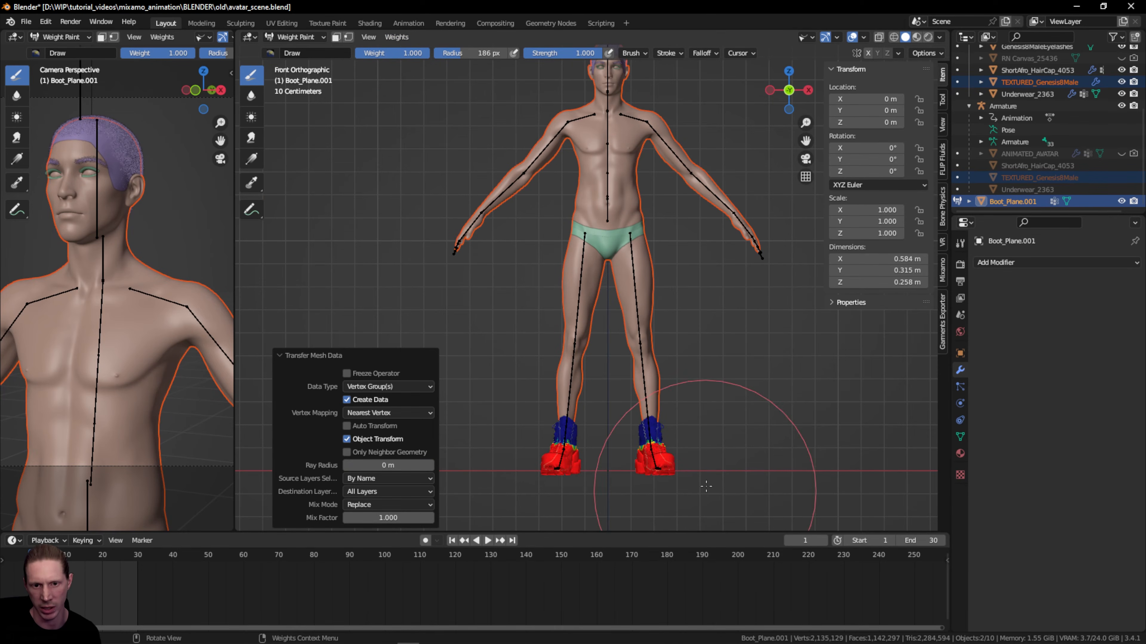
{"action": "left_click", "coordinate": [297, 38]}
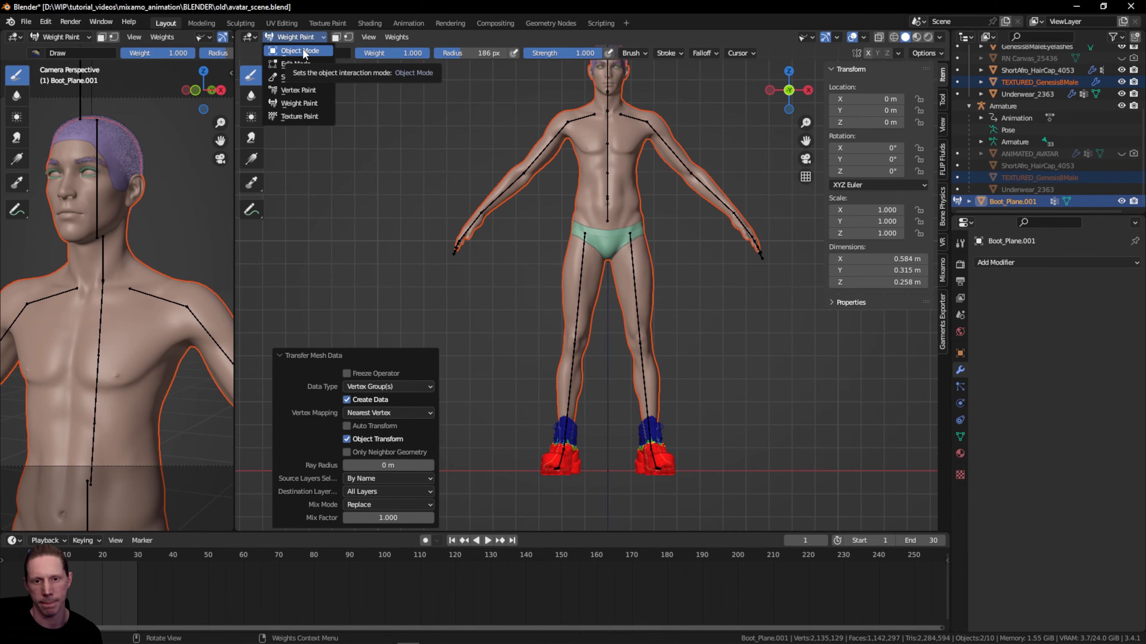
{"action": "left_click", "coordinate": [300, 51]}
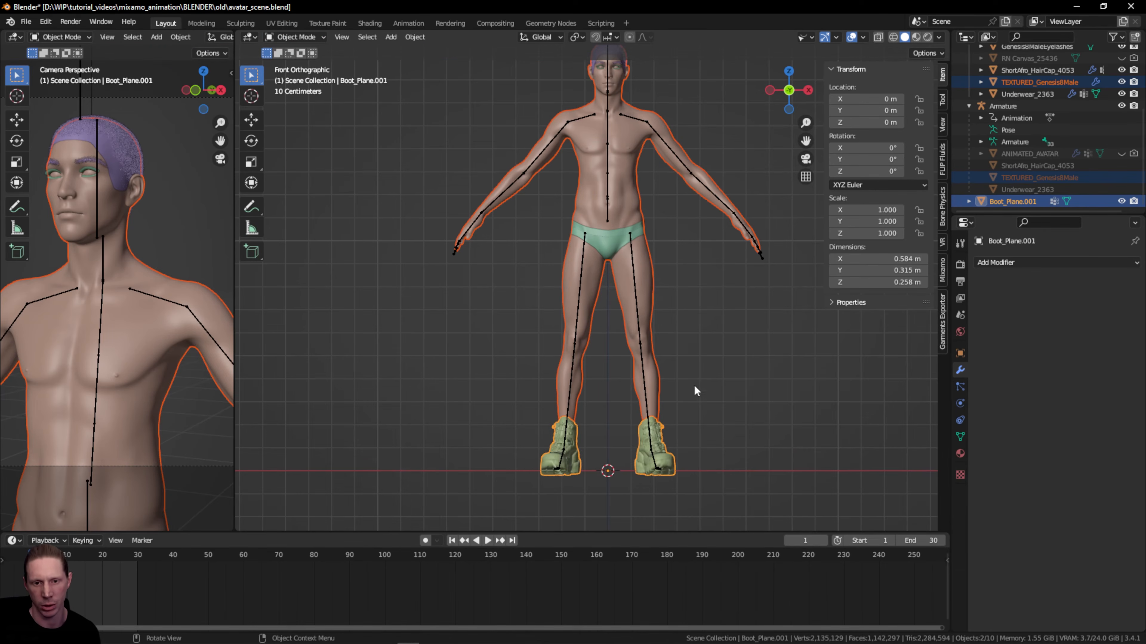
- Parent Boot_Plane.001 to the Armature with Armature Deform
{"action": "left_click", "coordinate": [645, 385], "text": "shift"}
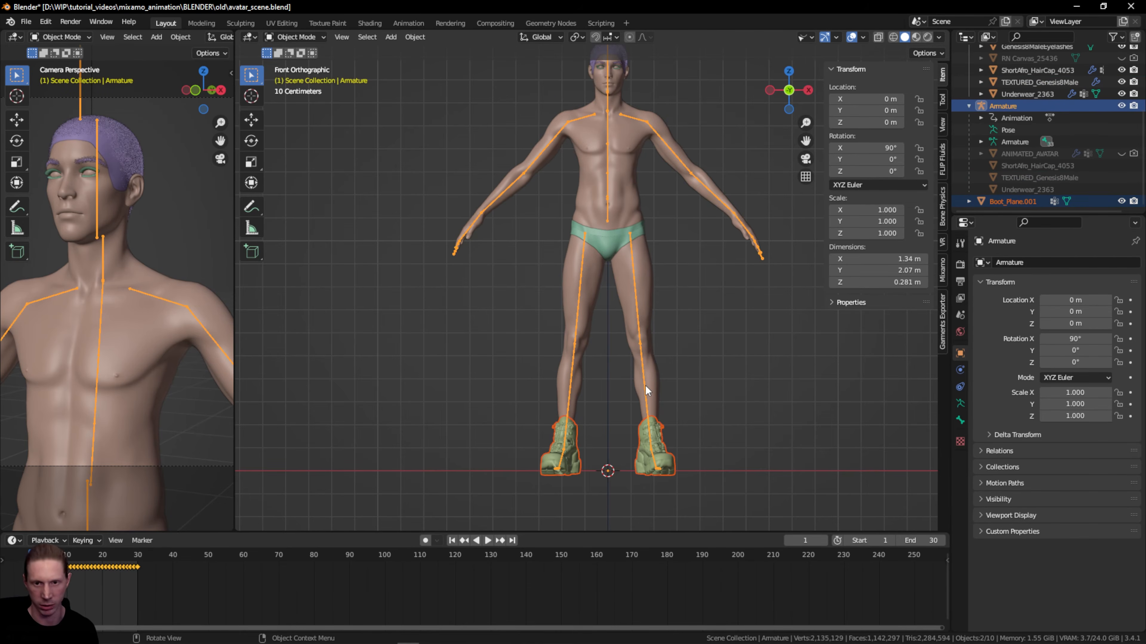
{"action": "key", "text": "ctrl+p"}
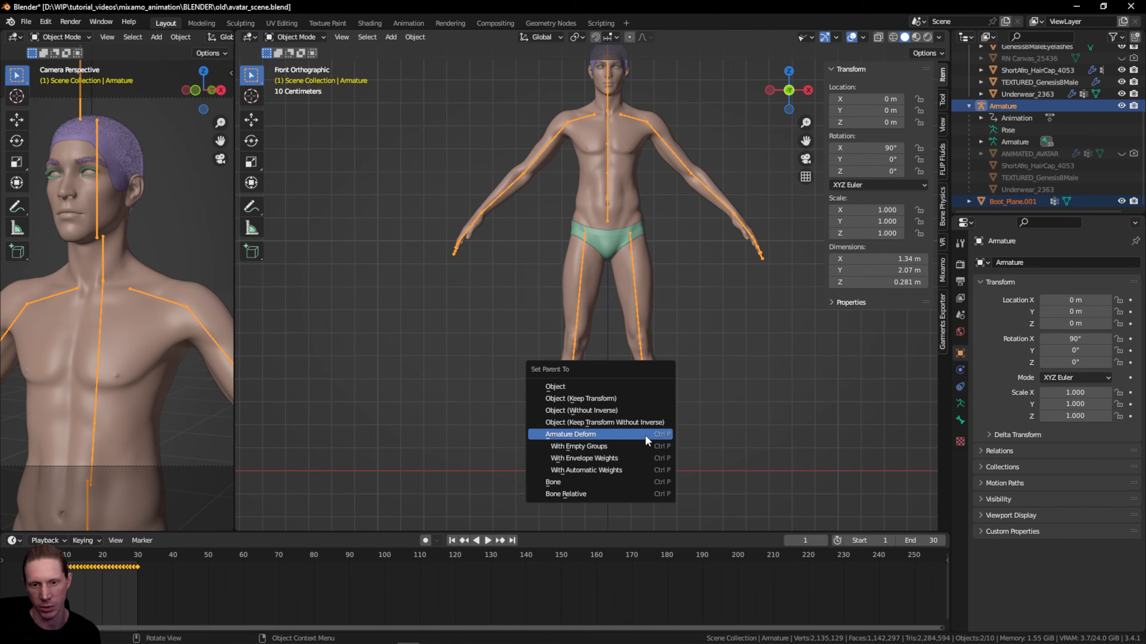
{"action": "left_click", "coordinate": [658, 435]}
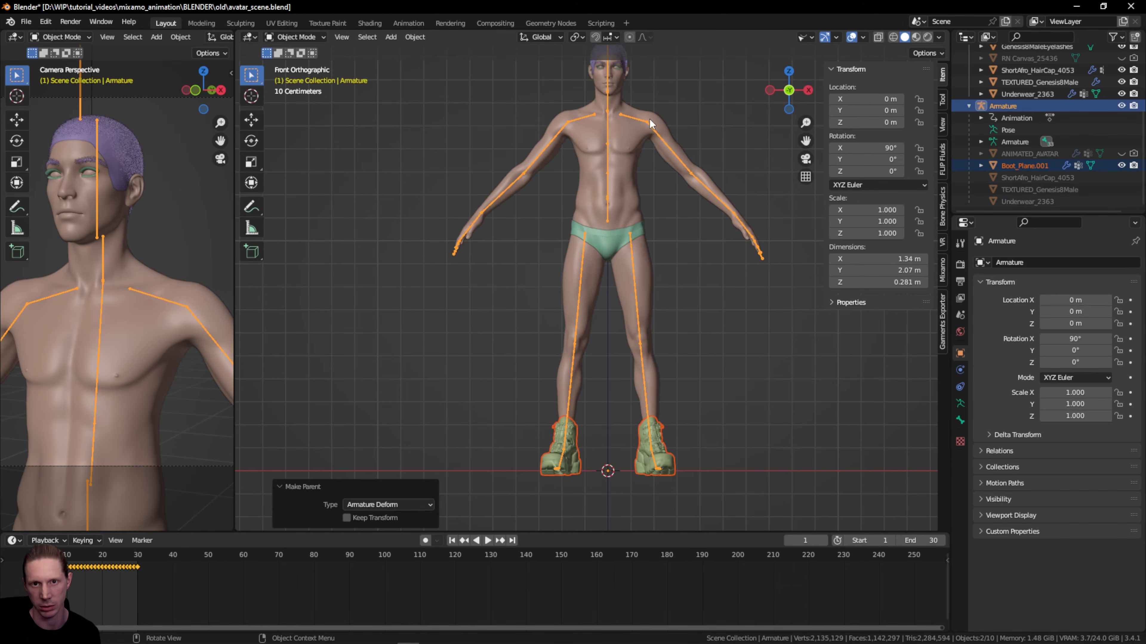
- Switch the Armature's skeleton from rest to Pose Position
{"action": "left_click", "coordinate": [600, 142]}
{"action": "left_click", "coordinate": [606, 127]}
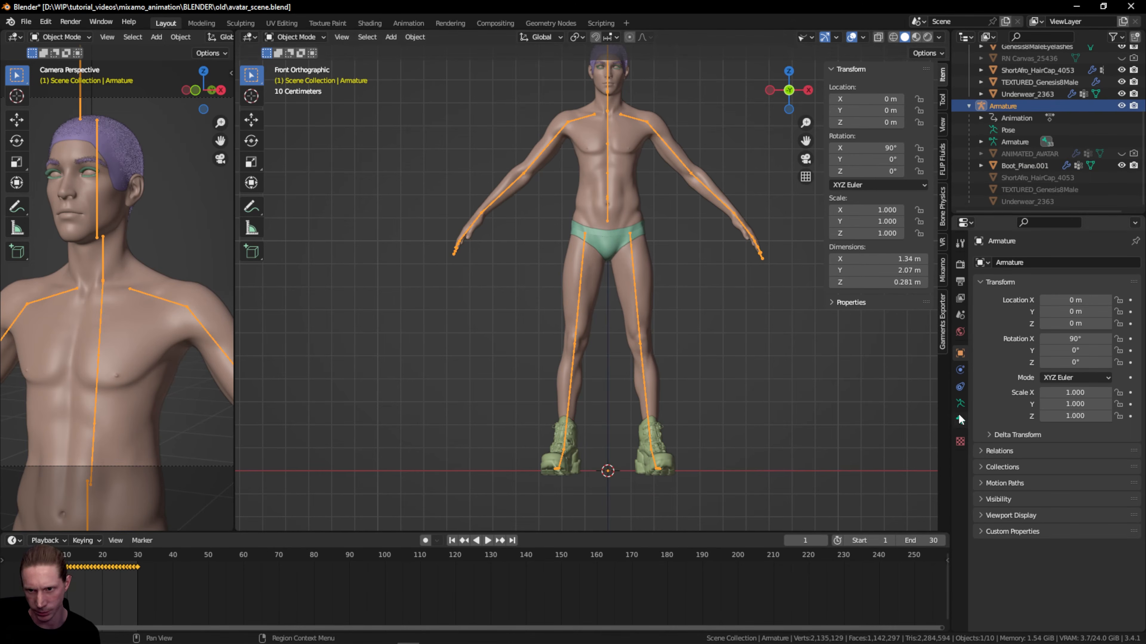
{"action": "left_click", "coordinate": [960, 403]}
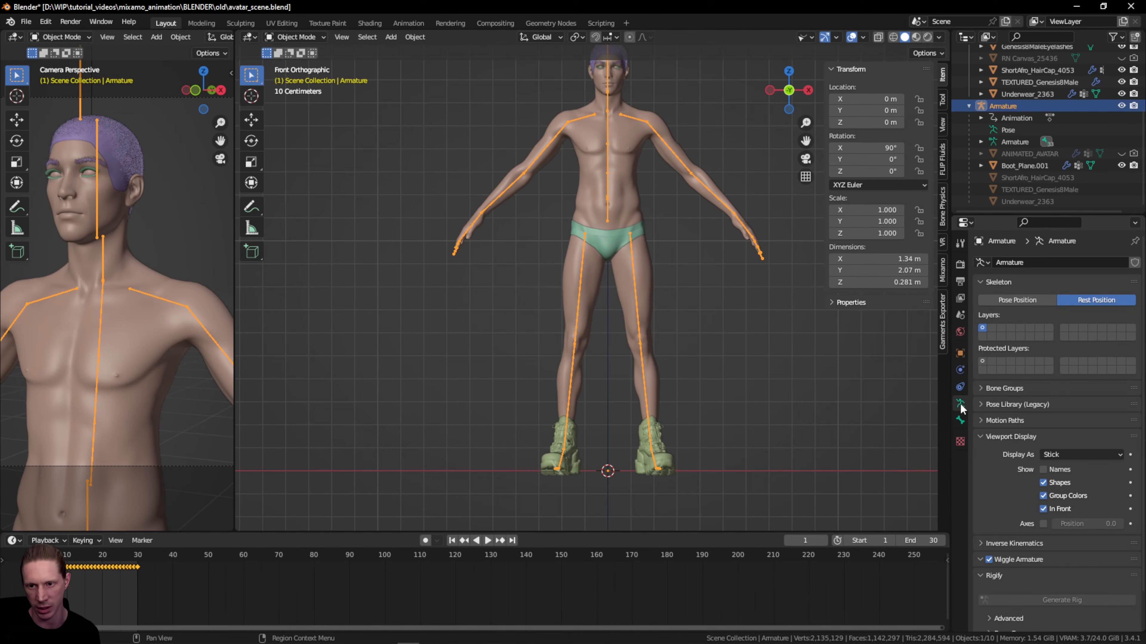
{"action": "left_click", "coordinate": [1029, 302]}
- Turn the viewport display of the body's foot_hide Mask modifier back on and deselect everything
{"action": "left_click_drag", "start_coordinate": [794, 102], "coordinate": [689, 93]}
{"action": "left_click_drag", "start_coordinate": [805, 140], "coordinate": [836, 98]}
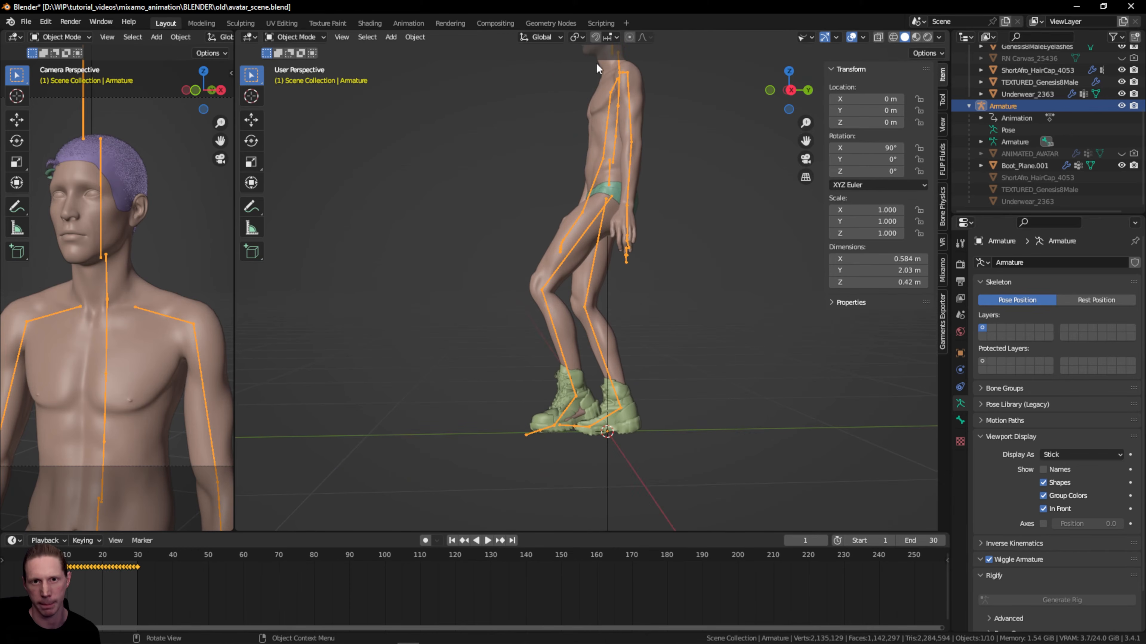
{"action": "scroll", "coordinate": [590, 284], "scroll_direction": "up", "scroll_amount": 3}
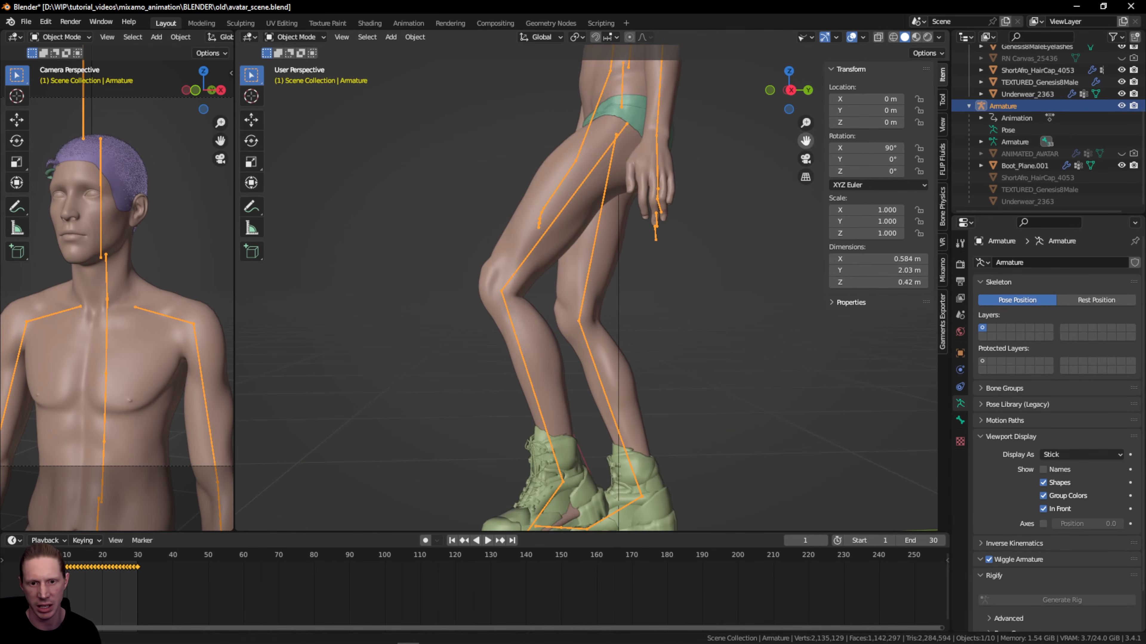
{"action": "left_click_drag", "start_coordinate": [806, 141], "coordinate": [817, 40]}
{"action": "scroll", "coordinate": [590, 404], "scroll_direction": "up", "scroll_amount": 1}
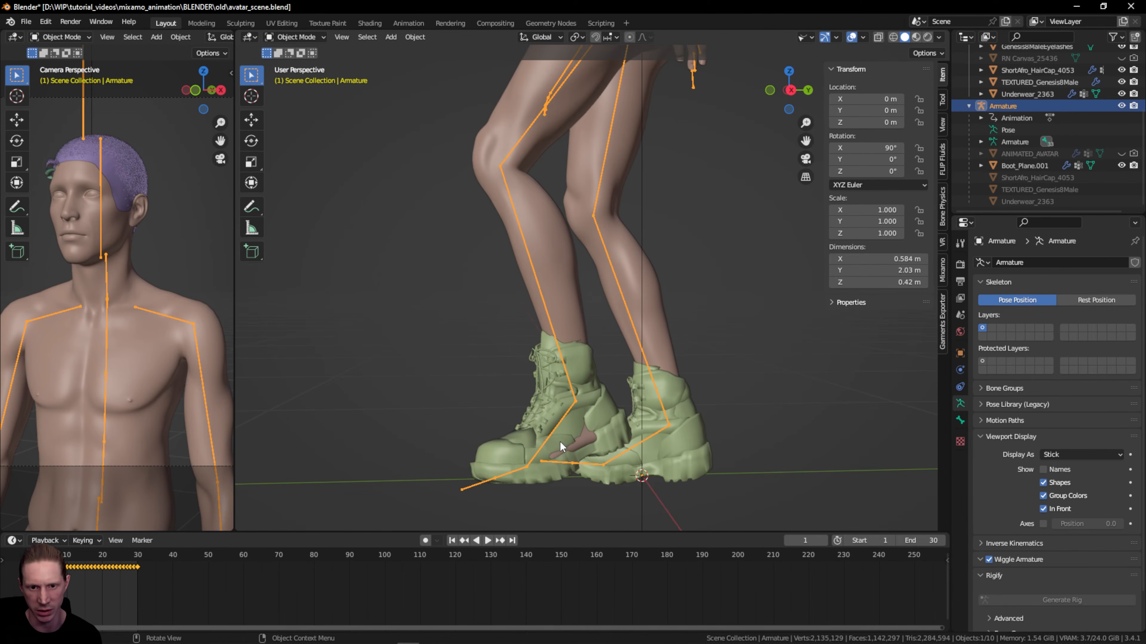
{"action": "left_click", "coordinate": [546, 207]}
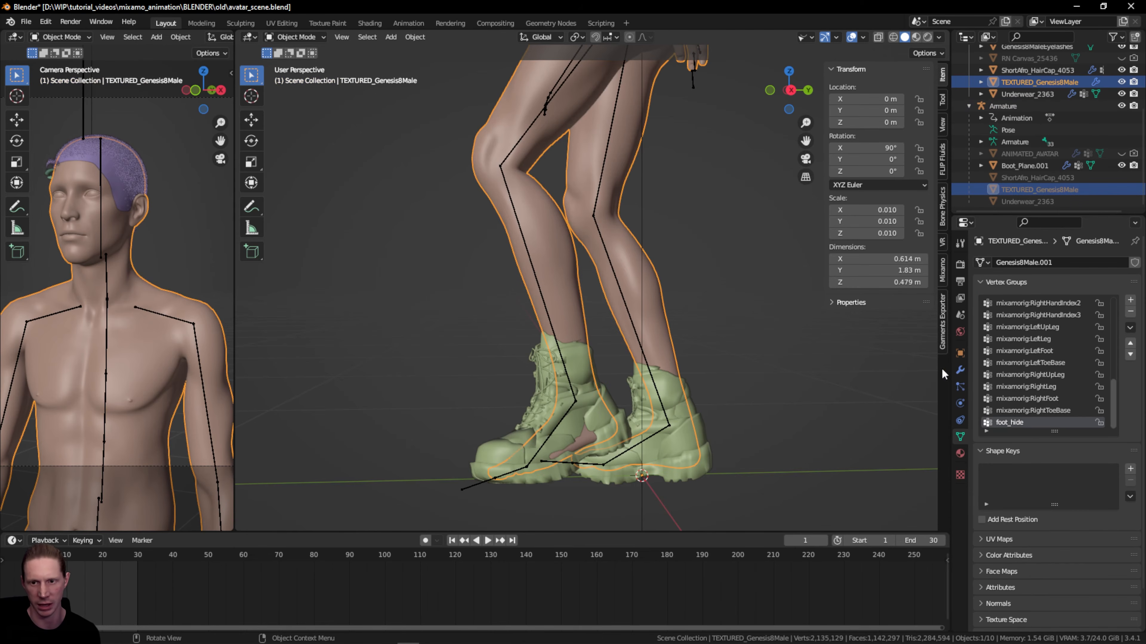
{"action": "left_click", "coordinate": [961, 369]}
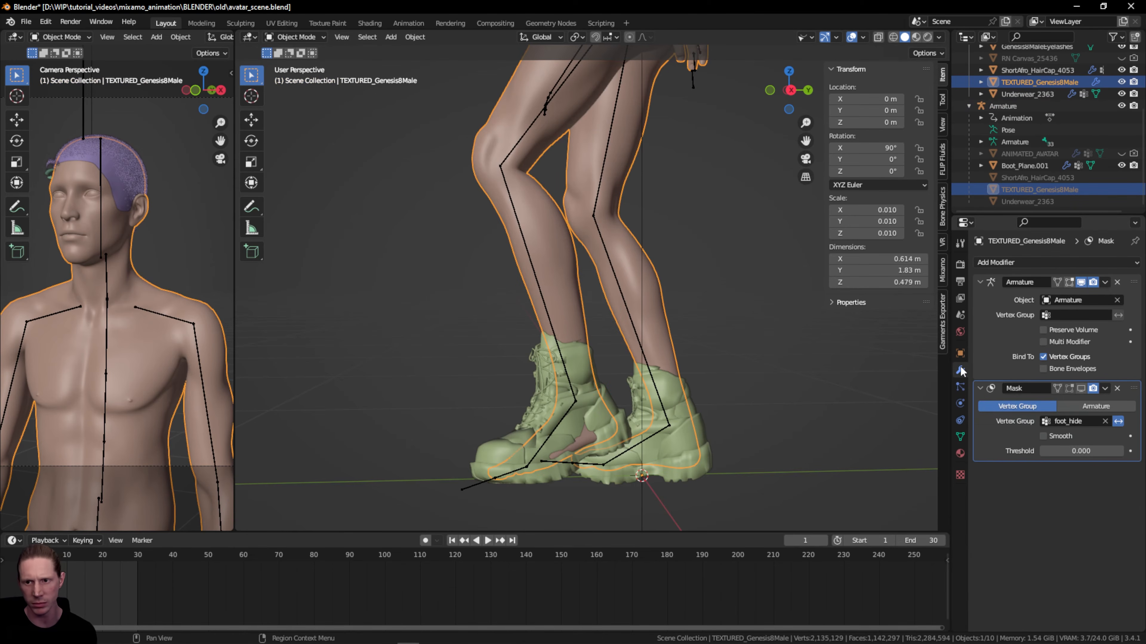
{"action": "left_click", "coordinate": [1081, 389]}
{"action": "left_click", "coordinate": [1082, 389]}
{"action": "left_click", "coordinate": [1082, 389]}
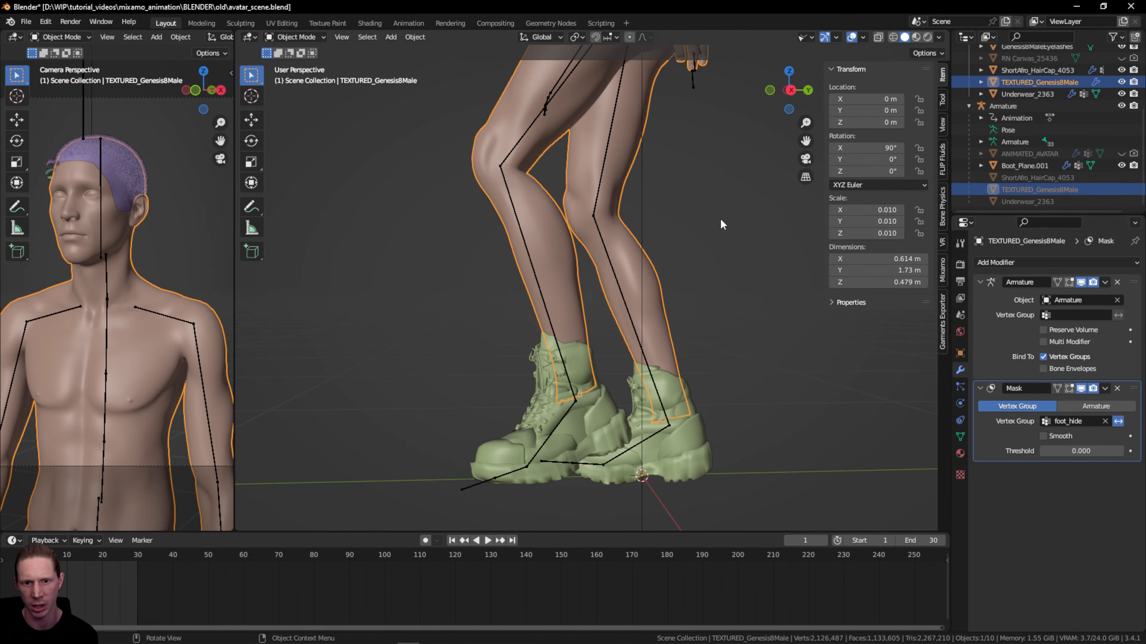
{"action": "key", "text": "alt+a"}
- Examine the posed avatar wearing the boots from the front, both close up and at full height
{"action": "left_click_drag", "start_coordinate": [796, 88], "coordinate": [792, 122]}
{"action": "scroll", "coordinate": [793, 124], "scroll_direction": "down", "scroll_amount": 3}
{"action": "middle_click_drag", "start_coordinate": [808, 140], "coordinate": [785, 212], "text": "shift"}
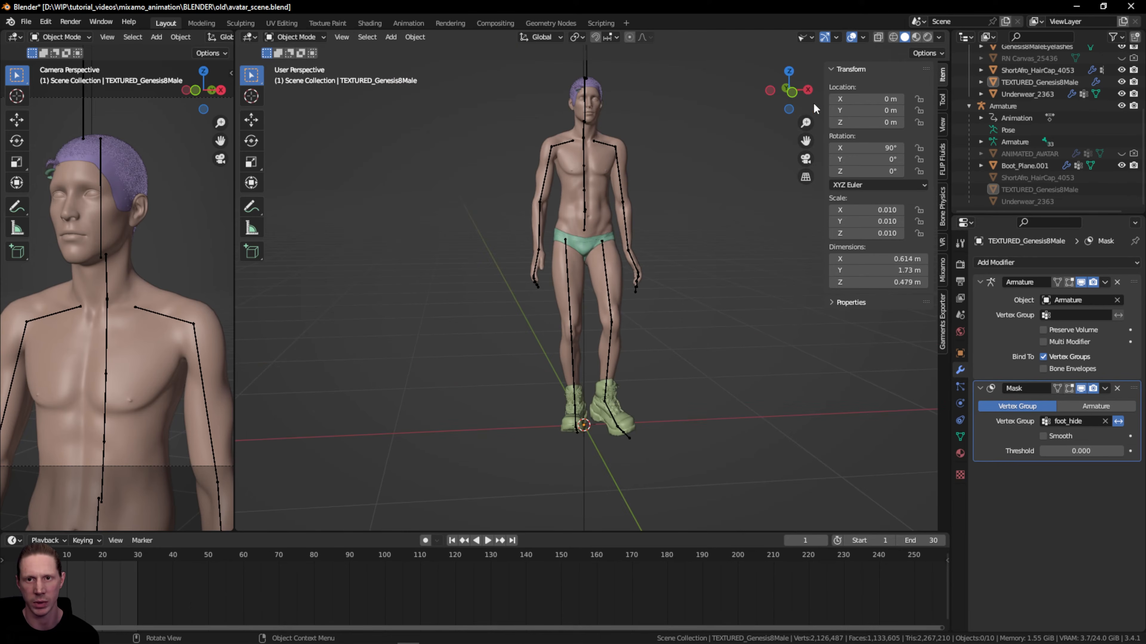
{"action": "left_click", "coordinate": [793, 94]}
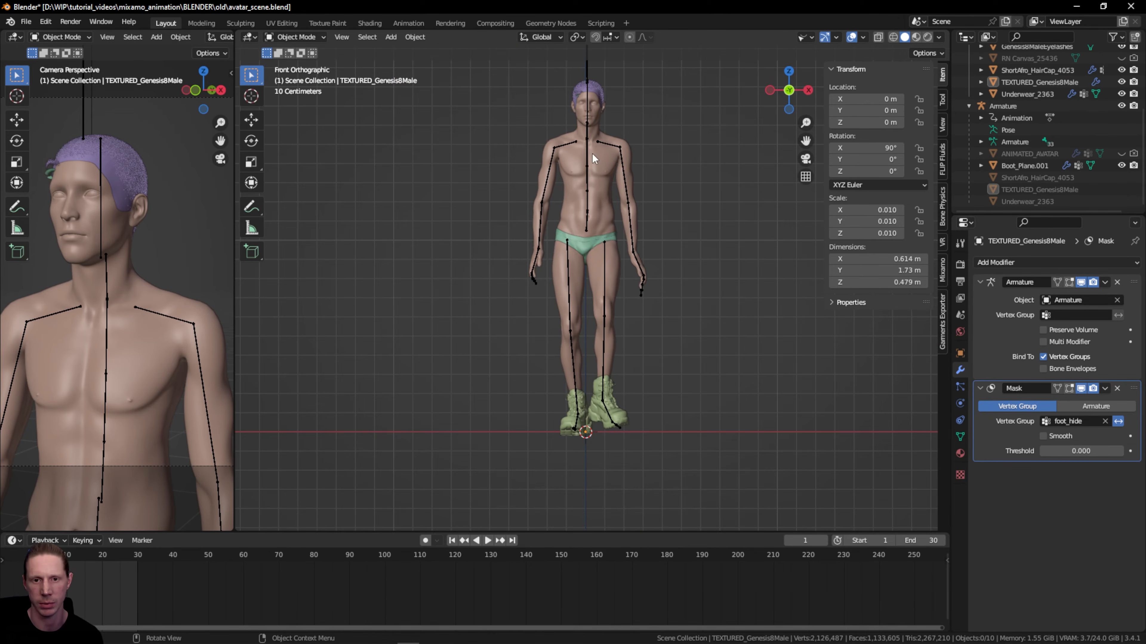
{"action": "scroll", "coordinate": [688, 147], "scroll_direction": "up", "scroll_amount": 5}
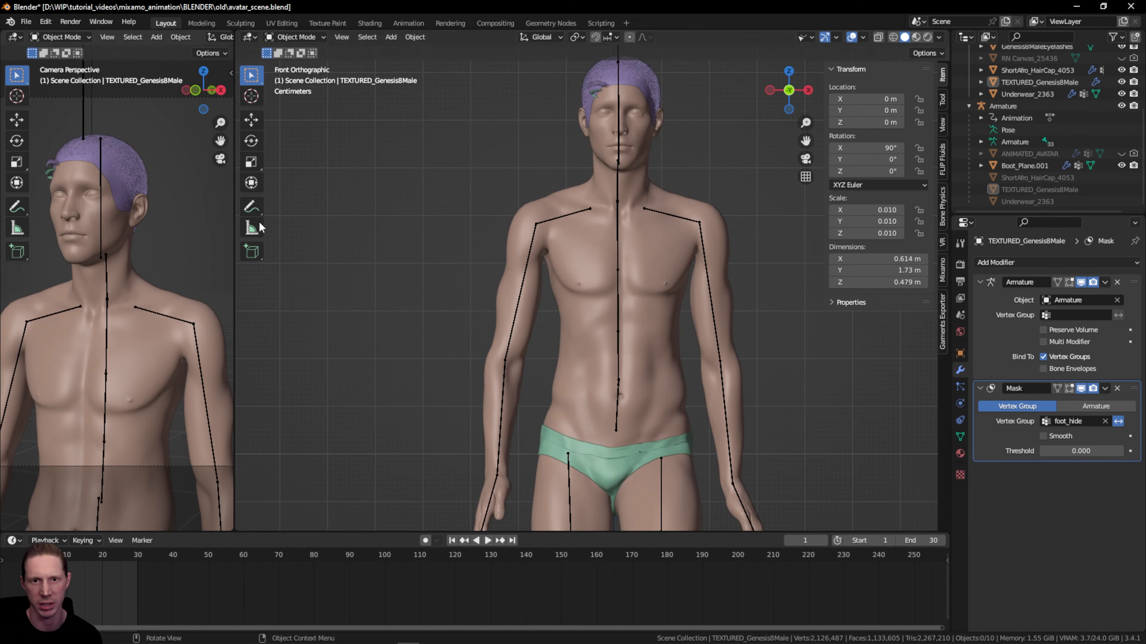
{"action": "scroll", "coordinate": [604, 104], "scroll_direction": "down", "scroll_amount": 3}
{"action": "scroll", "coordinate": [815, 140], "scroll_direction": "down", "scroll_amount": 2}
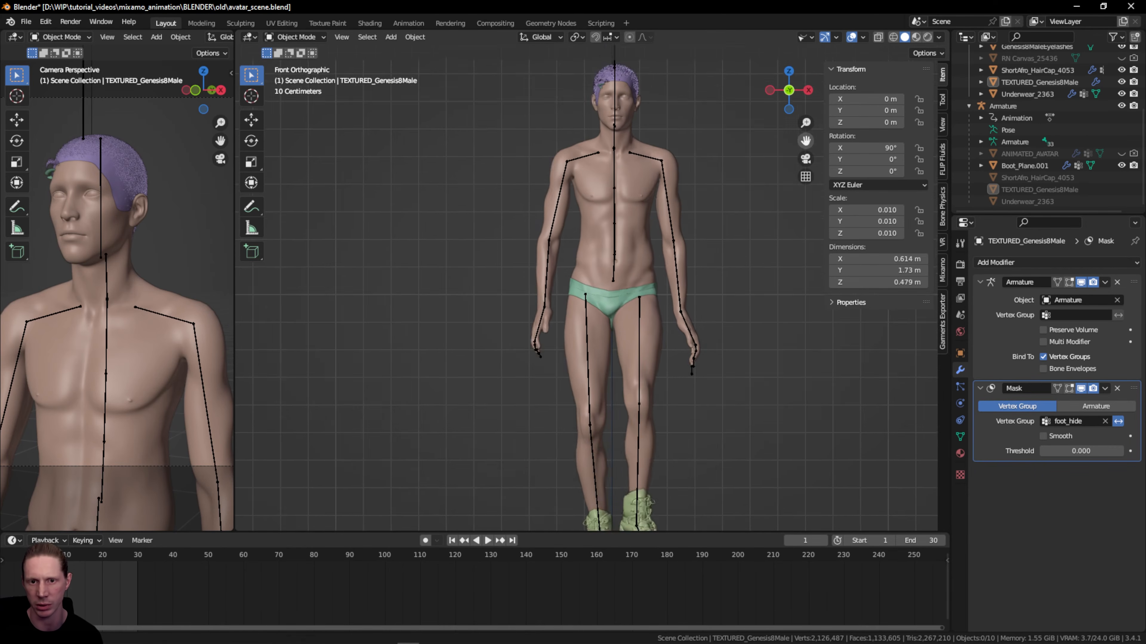
{"action": "left_click_drag", "start_coordinate": [806, 142], "coordinate": [797, 119]}
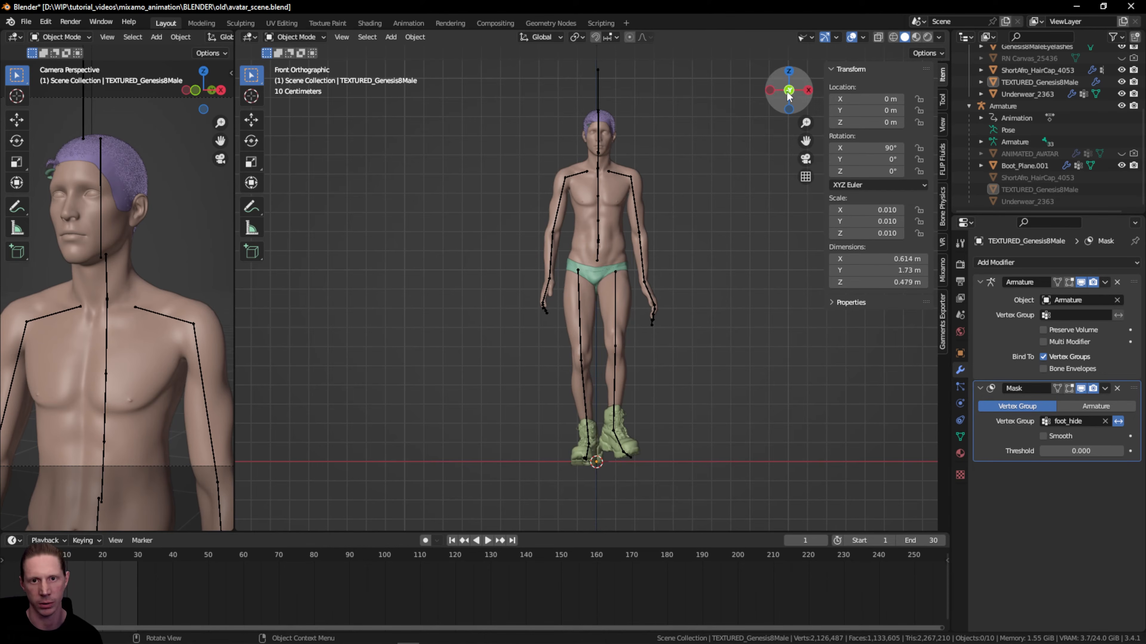
- Examine the avatar's left hand and wrist pose up close, and the whole figure from the front
{"action": "left_click_drag", "start_coordinate": [787, 92], "coordinate": [785, 94]}
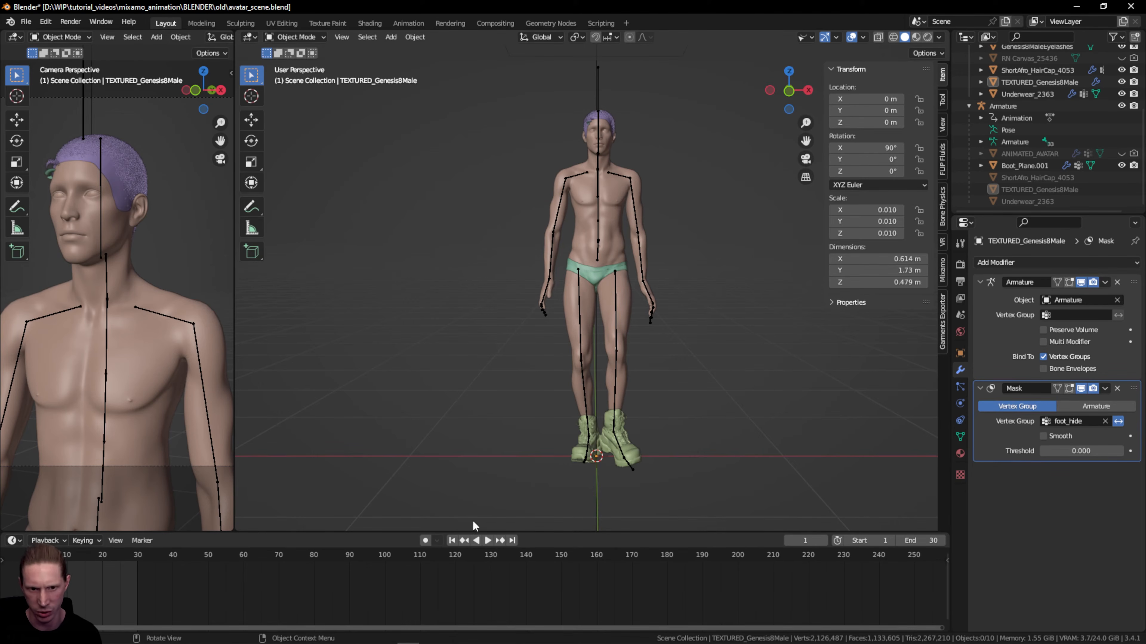
{"action": "left_click_drag", "start_coordinate": [435, 532], "coordinate": [438, 489]}
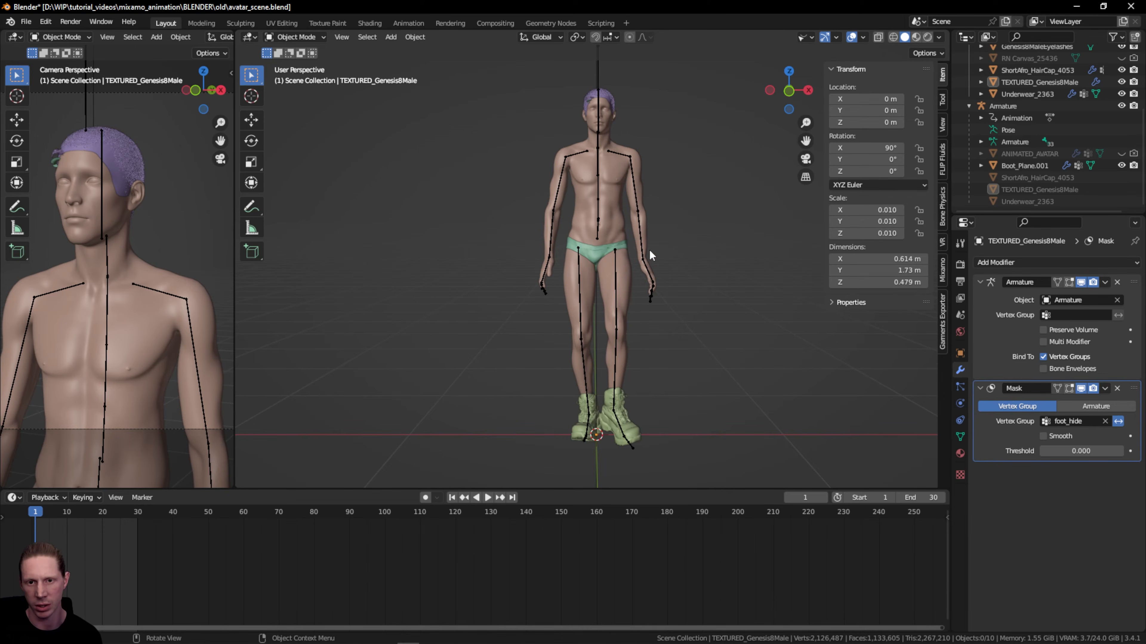
{"action": "scroll", "coordinate": [649, 249], "scroll_direction": "up", "scroll_amount": 6}
{"action": "left_click_drag", "start_coordinate": [806, 140], "coordinate": [628, 108]}
{"action": "scroll", "coordinate": [715, 229], "scroll_direction": "up", "scroll_amount": 1}
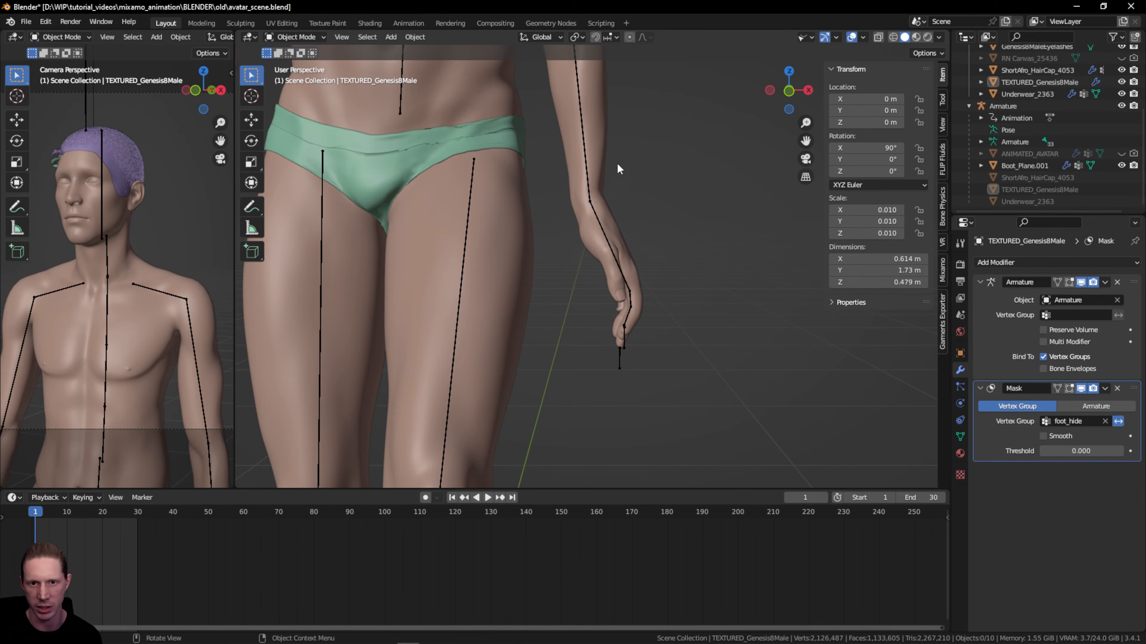
{"action": "scroll", "coordinate": [613, 221], "scroll_direction": "down", "scroll_amount": 2}
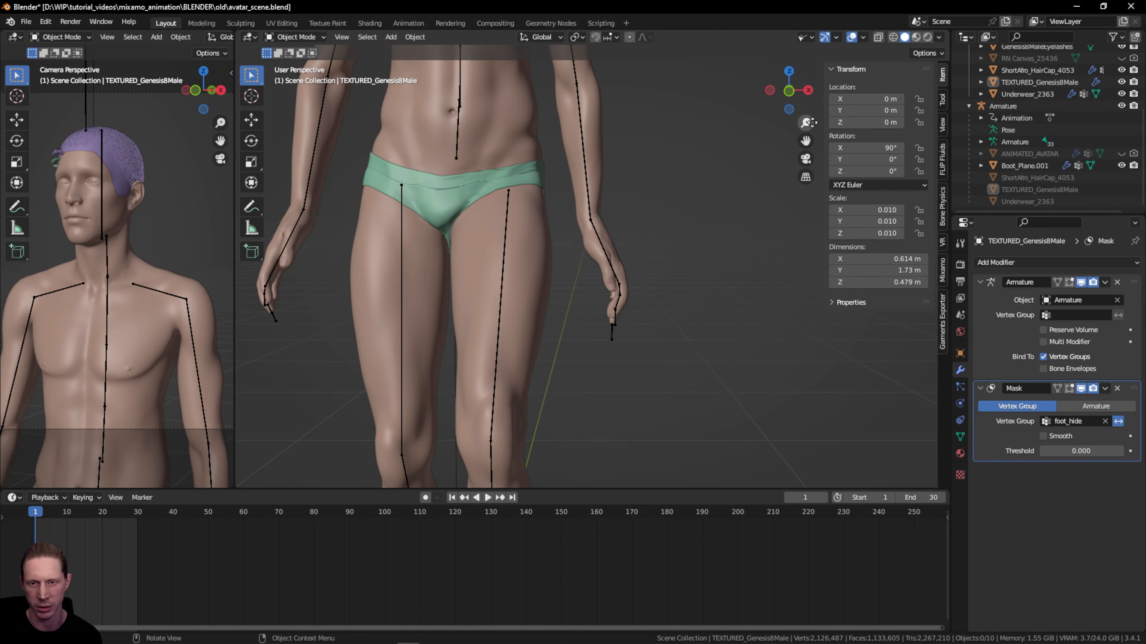
{"action": "left_click", "coordinate": [789, 91]}
{"action": "scroll", "coordinate": [484, 141], "scroll_direction": "down", "scroll_amount": 5}
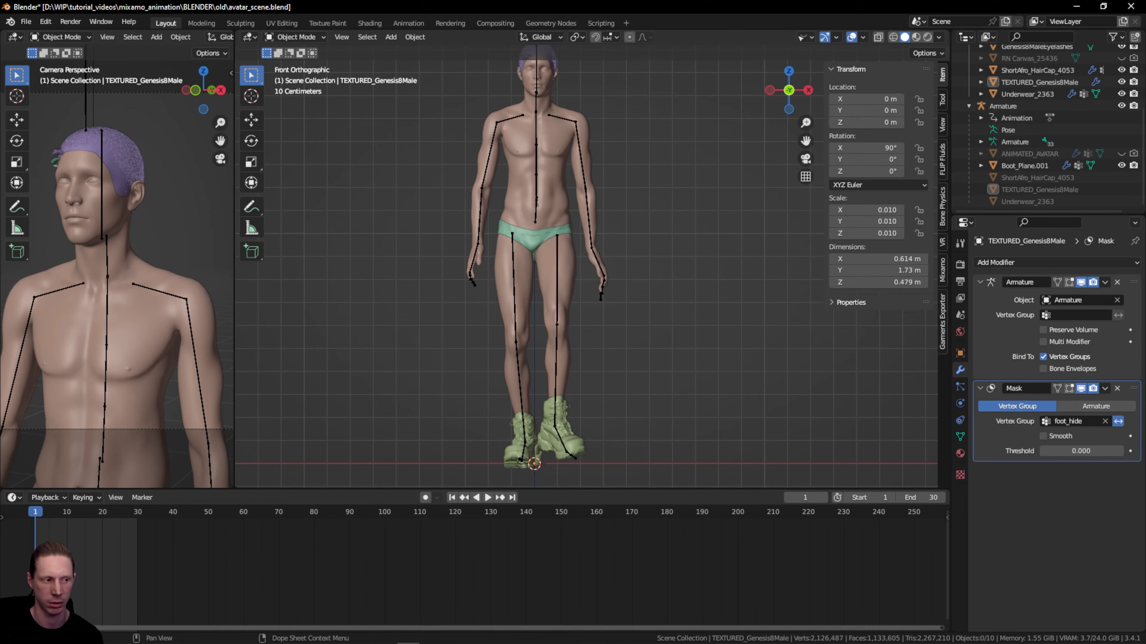
- Select the Armature, split the timeline area horizontally and turn its lower part into a Graph Editor
{"action": "left_click", "coordinate": [536, 135]}
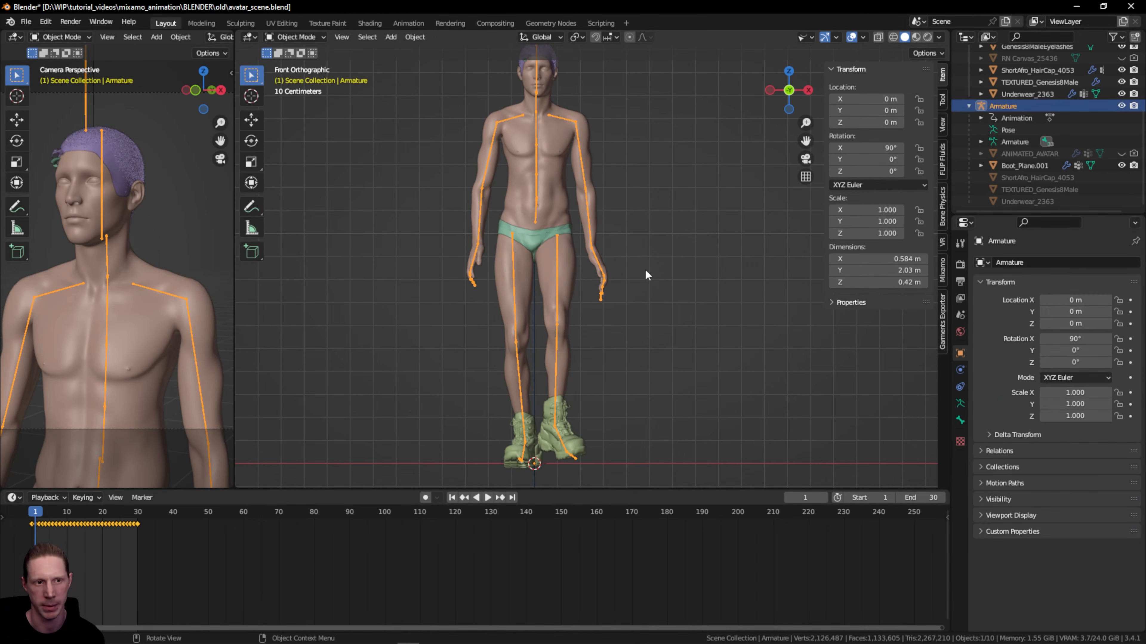
{"action": "left_click_drag", "start_coordinate": [389, 490], "coordinate": [390, 458]}
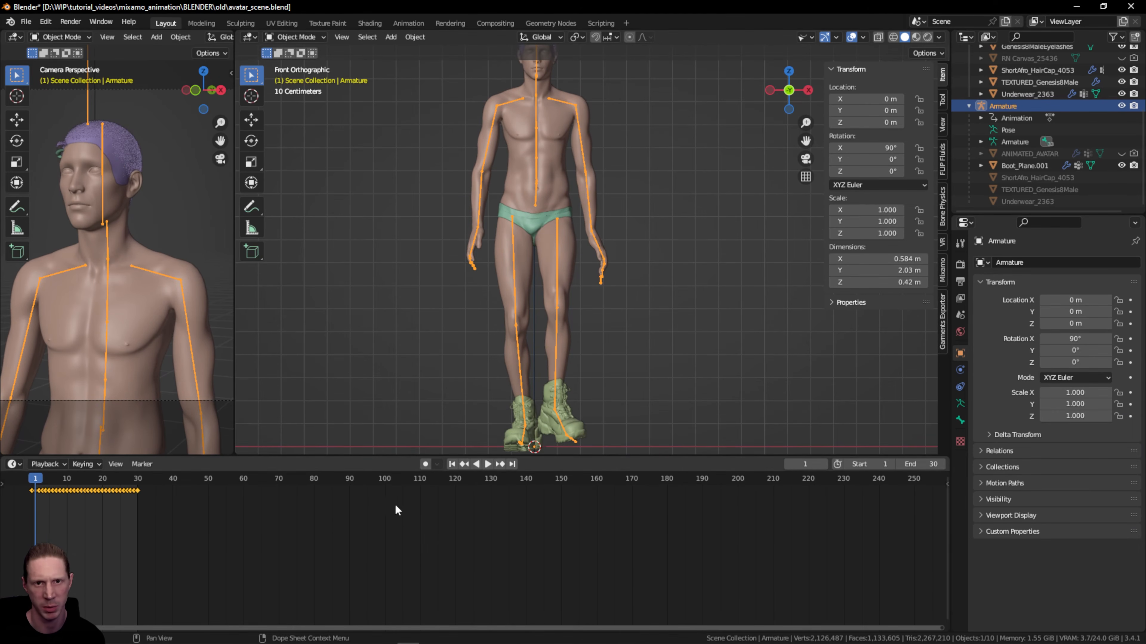
{"action": "left_click_drag", "start_coordinate": [805, 123], "coordinate": [813, 144]}
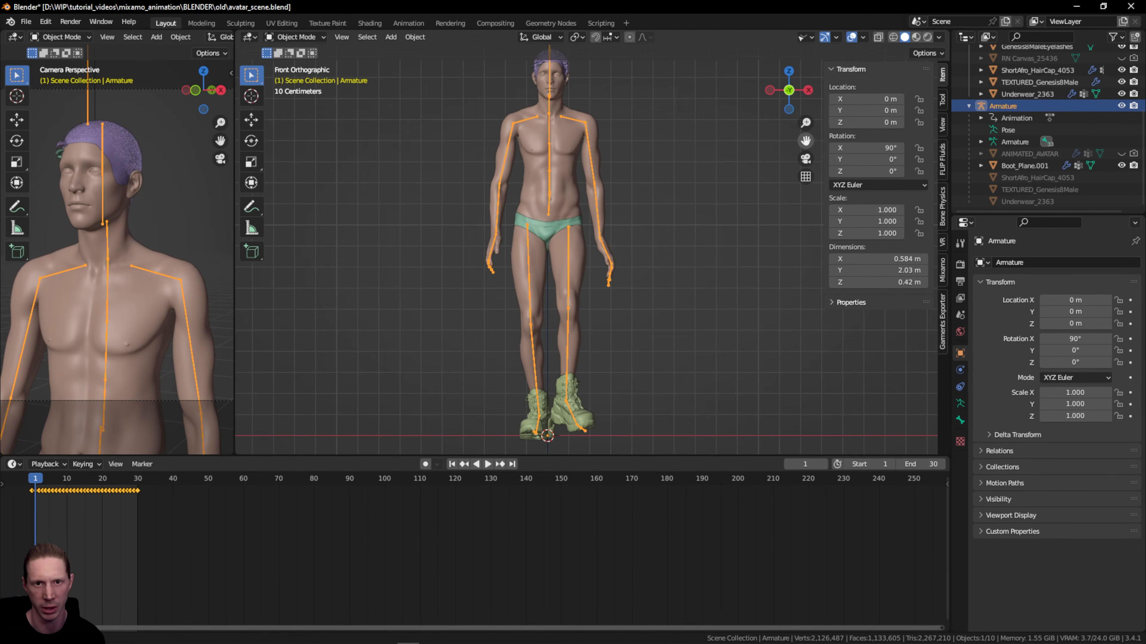
{"action": "right_click", "coordinate": [193, 453]}
{"action": "left_click", "coordinate": [154, 465]}
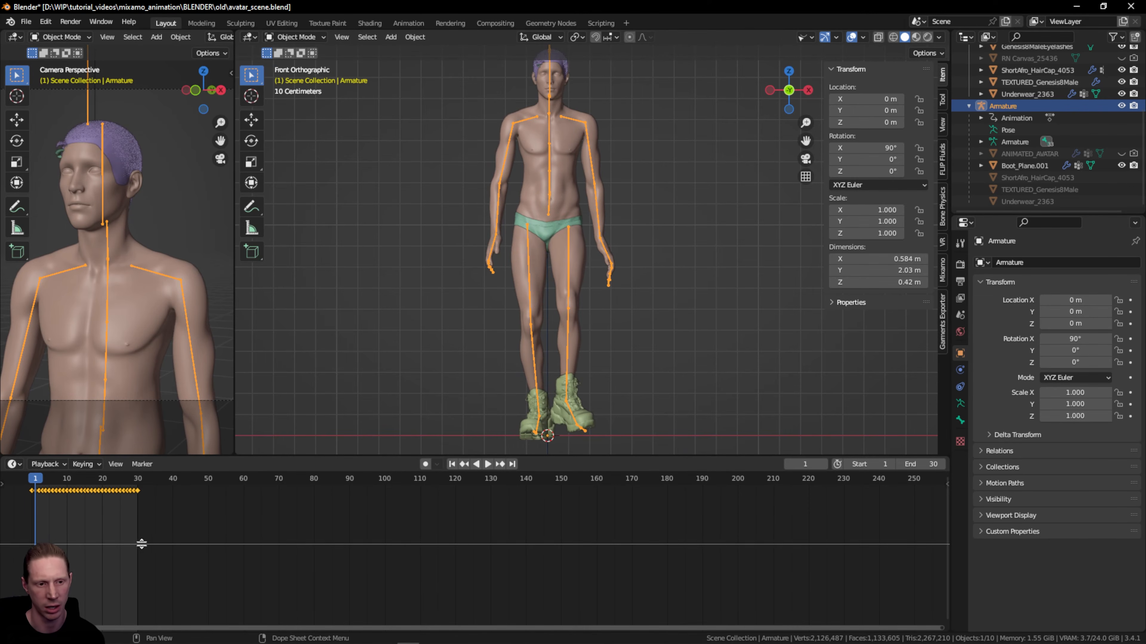
{"action": "left_click", "coordinate": [157, 547]}
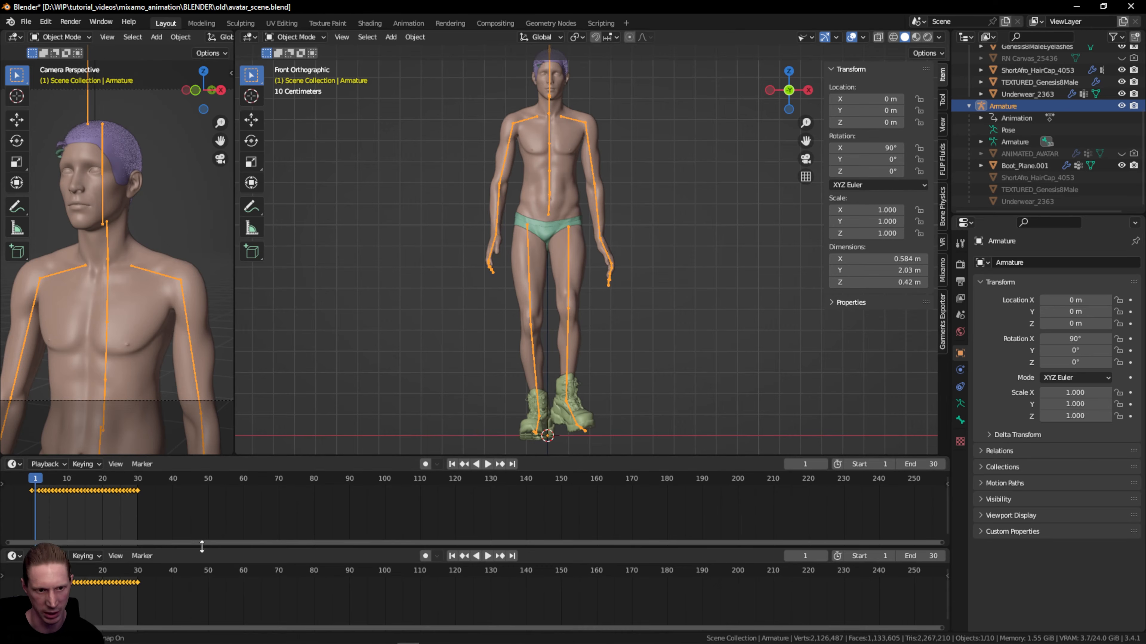
{"action": "left_click", "coordinate": [12, 528]}
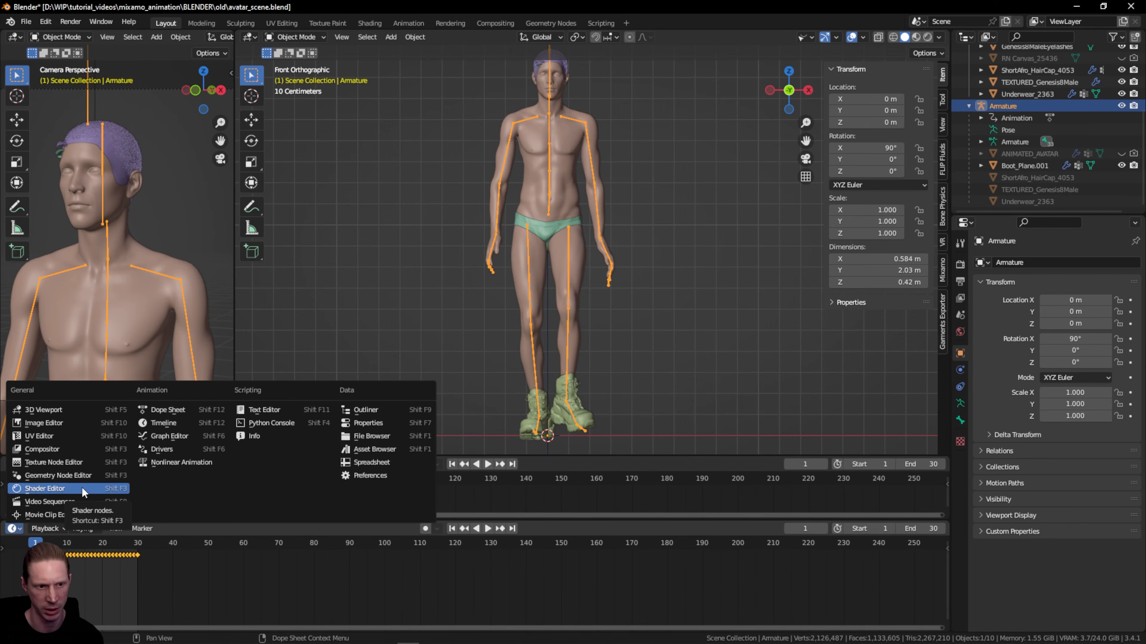
{"action": "left_click", "coordinate": [179, 438]}
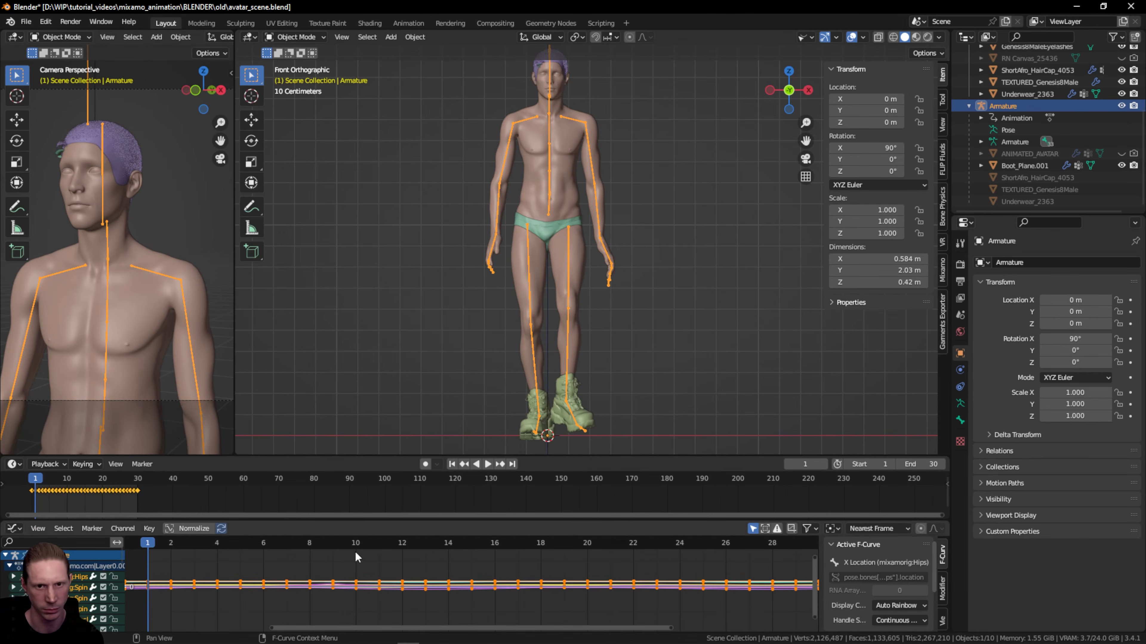
- Put the Armature into Pose Mode and select only the left hand bone, mixamorig:LeftHand, with its channel names readable in the Graph Editor
{"action": "scroll", "coordinate": [608, 239], "scroll_direction": "up", "scroll_amount": 3}
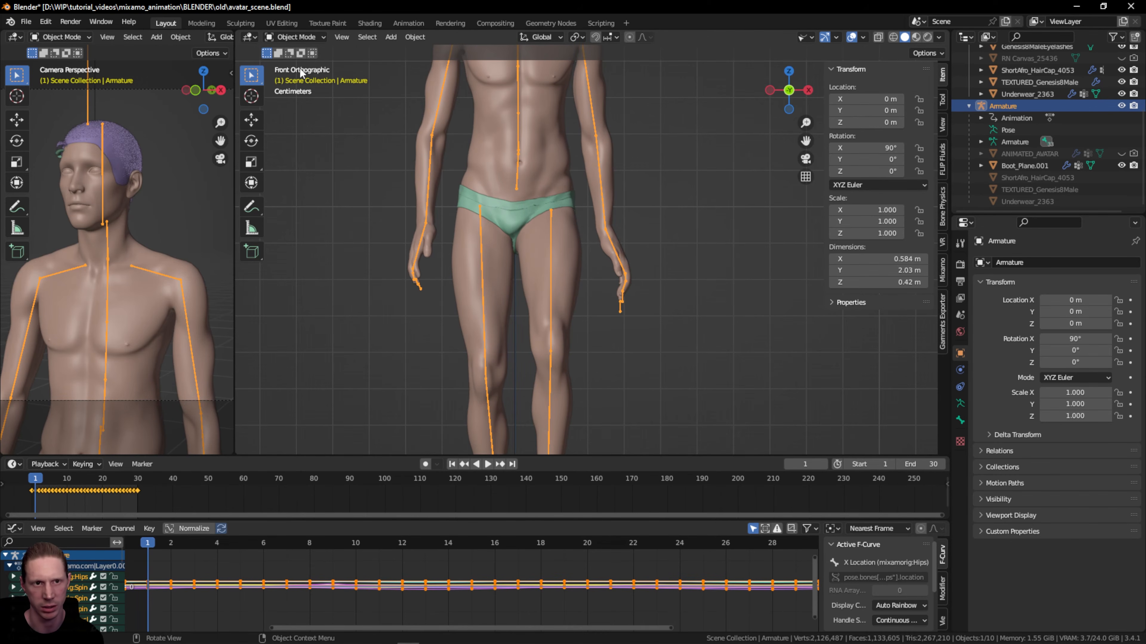
{"action": "left_click", "coordinate": [298, 37]}
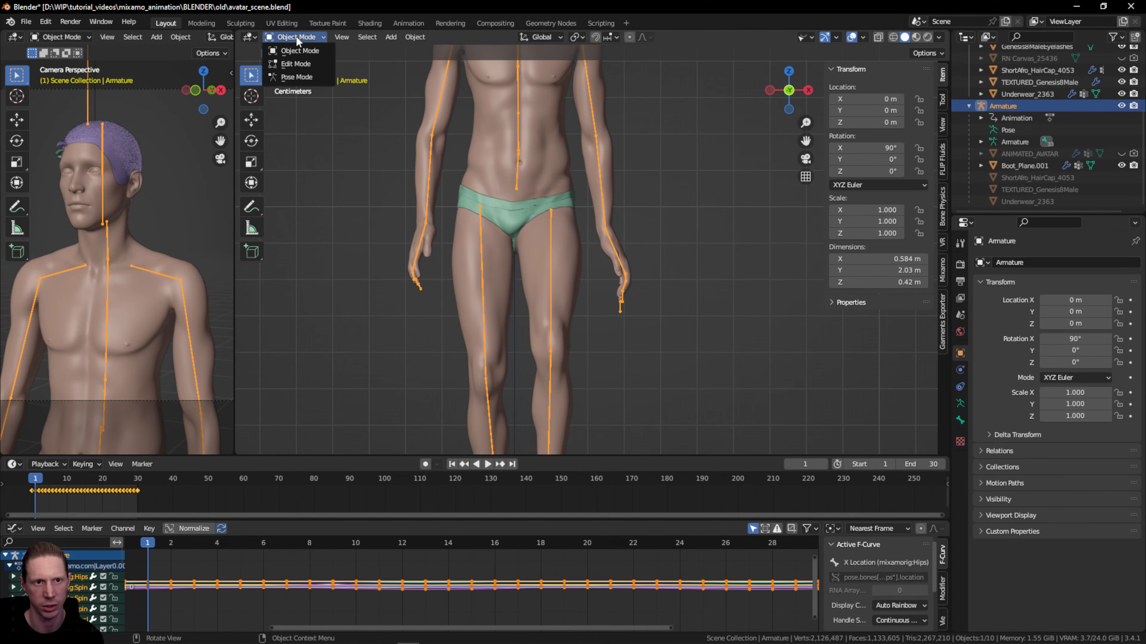
{"action": "left_click", "coordinate": [303, 76]}
{"action": "key", "text": "alt+a"}
{"action": "left_click", "coordinate": [609, 241]}
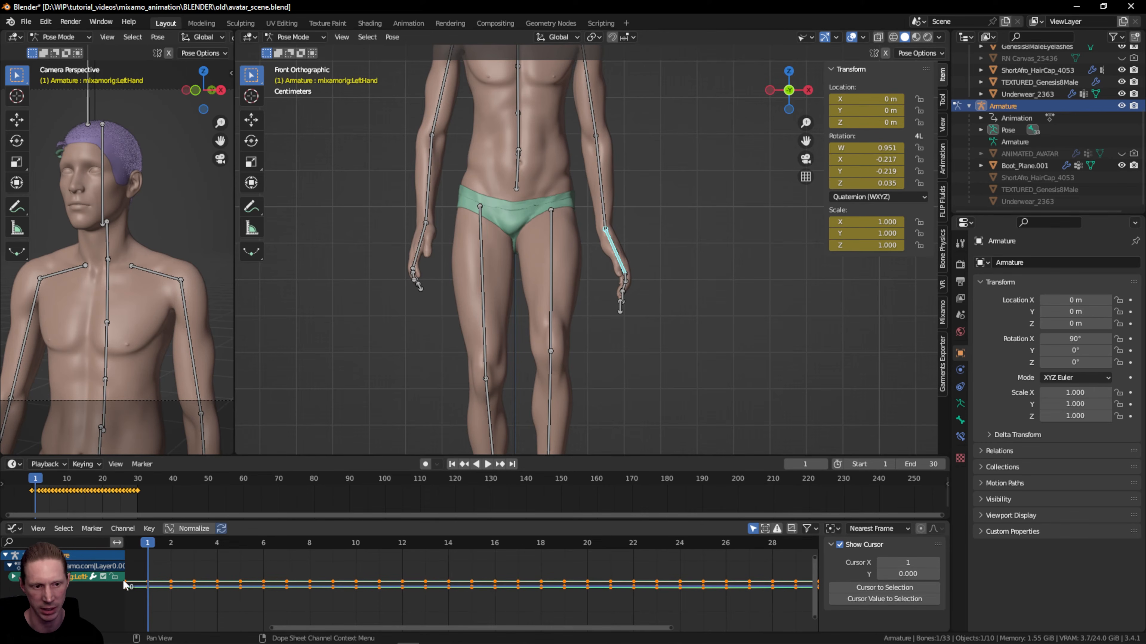
{"action": "left_click_drag", "start_coordinate": [126, 586], "coordinate": [152, 582]}
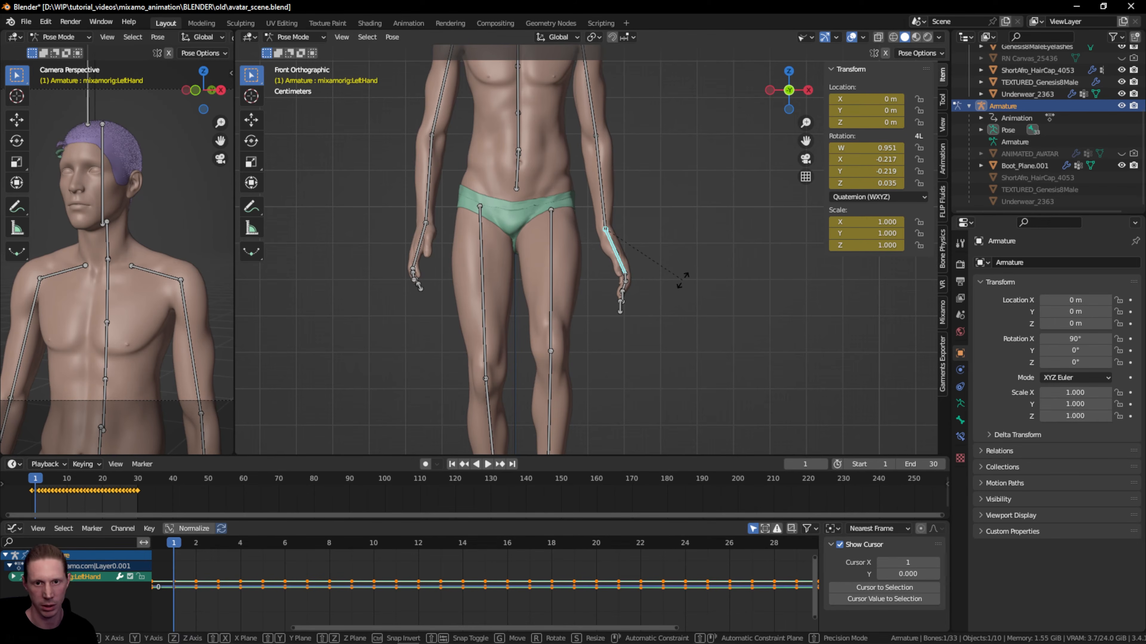
{"action": "key", "text": "r"}
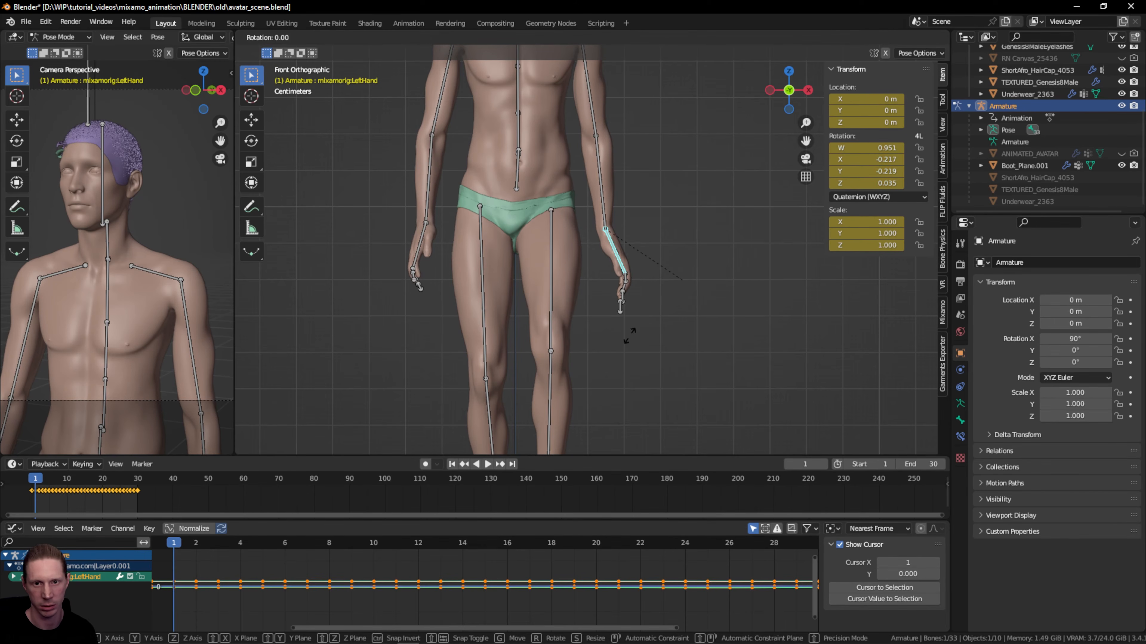
{"action": "key", "text": "Escape"}
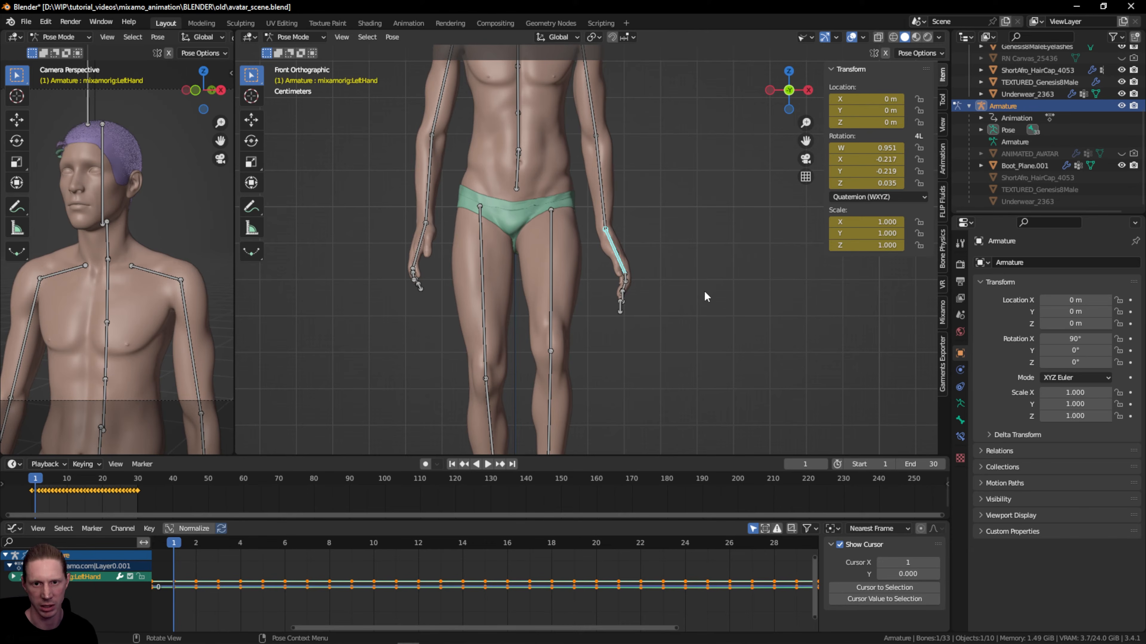
- Delete the ShortAfro_HairCap_4053 object from the scene and reselect the left hand bone
{"action": "left_click_drag", "start_coordinate": [1051, 215], "coordinate": [1067, 372]}
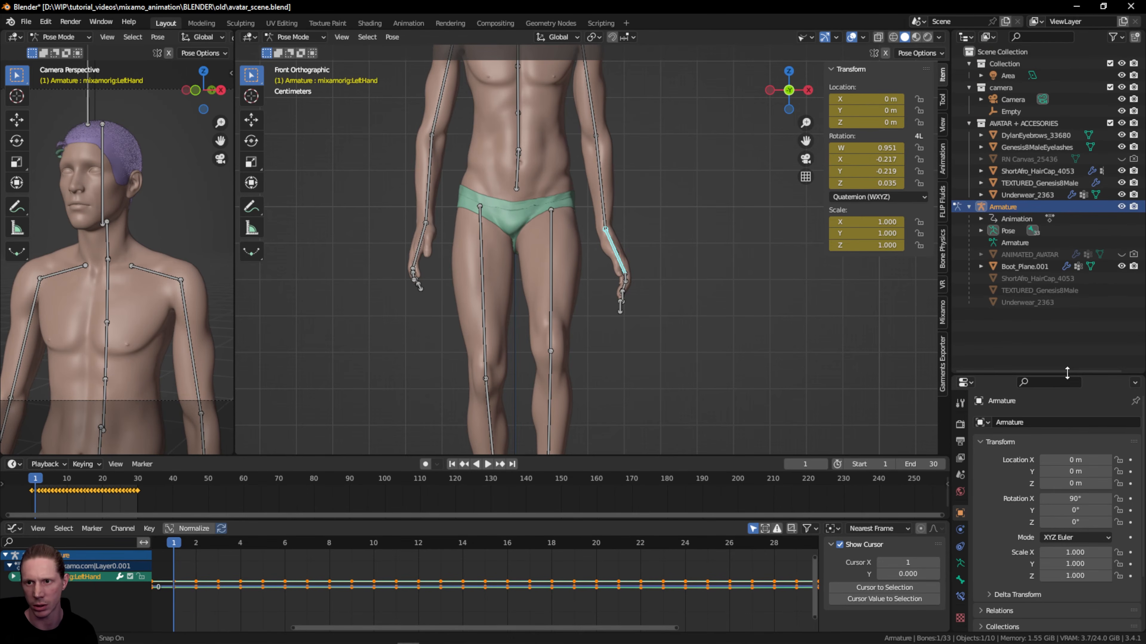
{"action": "left_click", "coordinate": [1045, 172]}
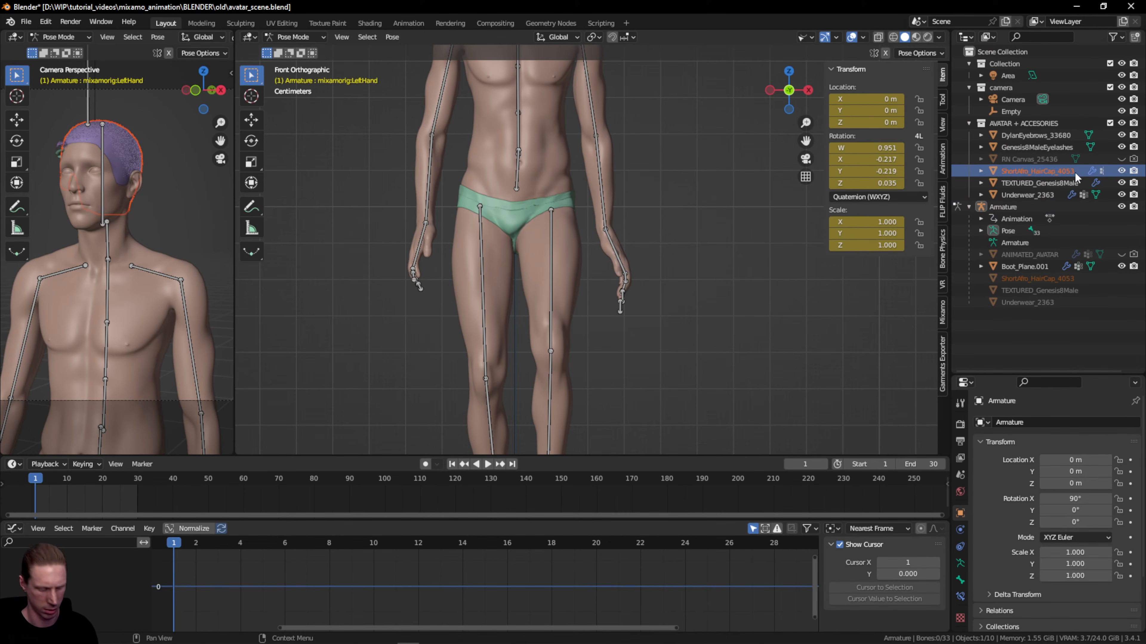
{"action": "key", "text": "Delete"}
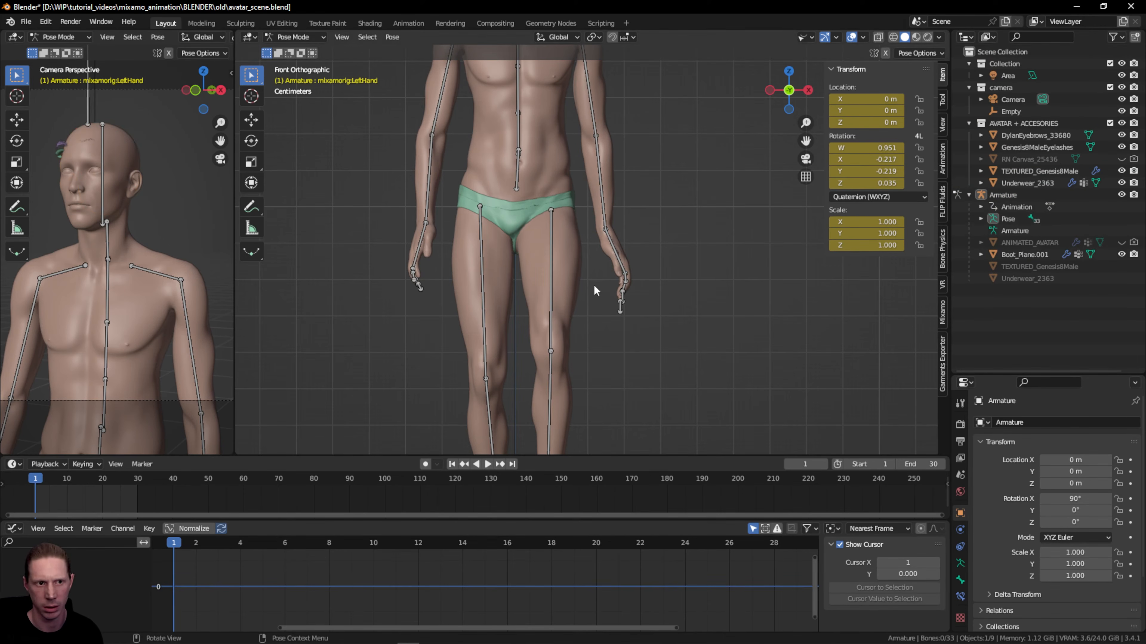
{"action": "left_click", "coordinate": [619, 257]}
{"action": "key", "text": "r"}
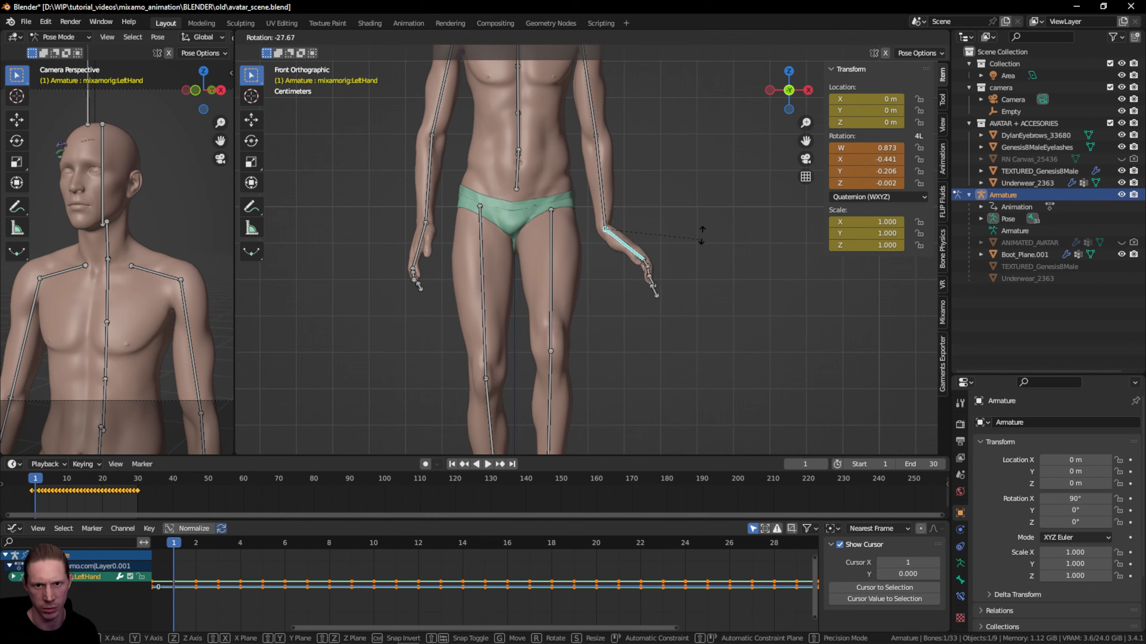
{"action": "right_click", "coordinate": [677, 287]}
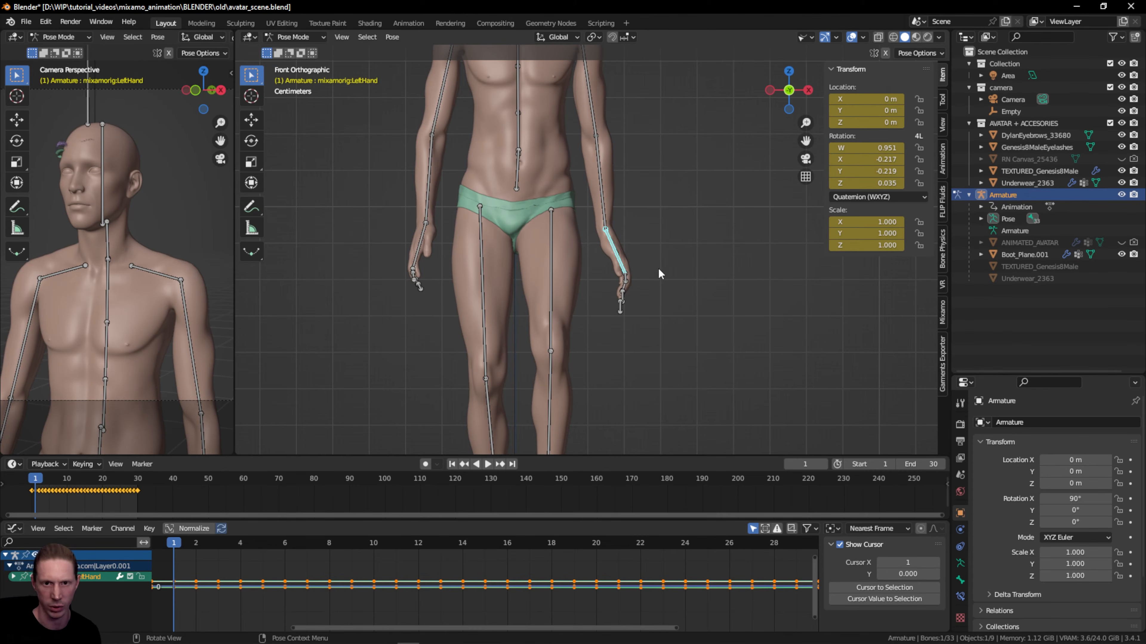
{"action": "key", "text": "r"}
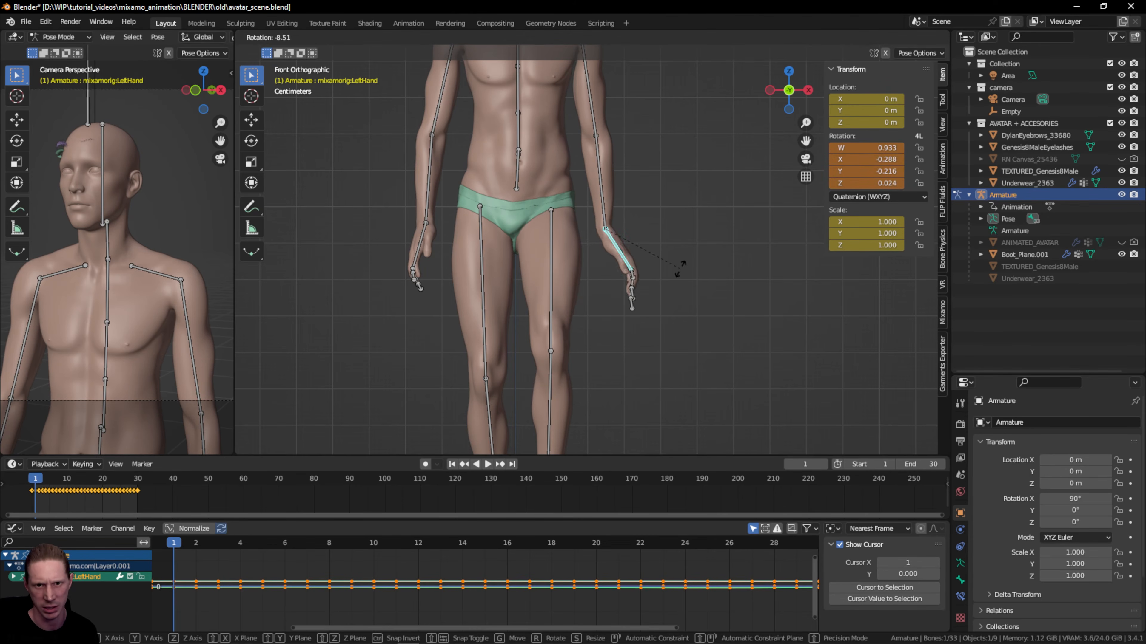
{"action": "right_click", "coordinate": [662, 303]}
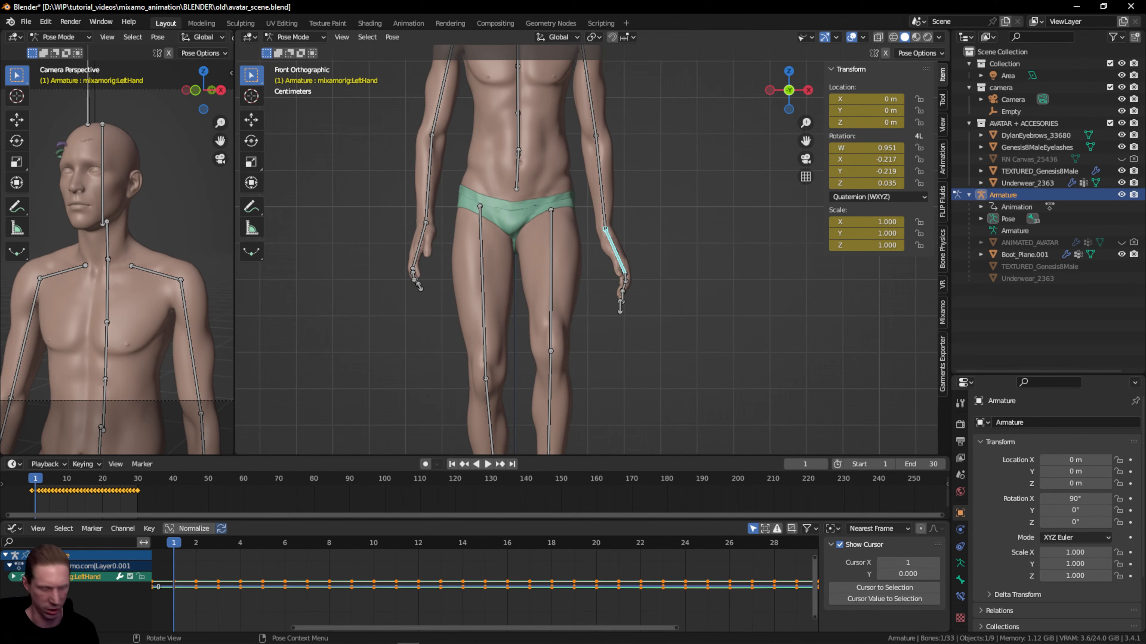
{"action": "key", "text": "r"}
{"action": "right_click", "coordinate": [641, 291]}
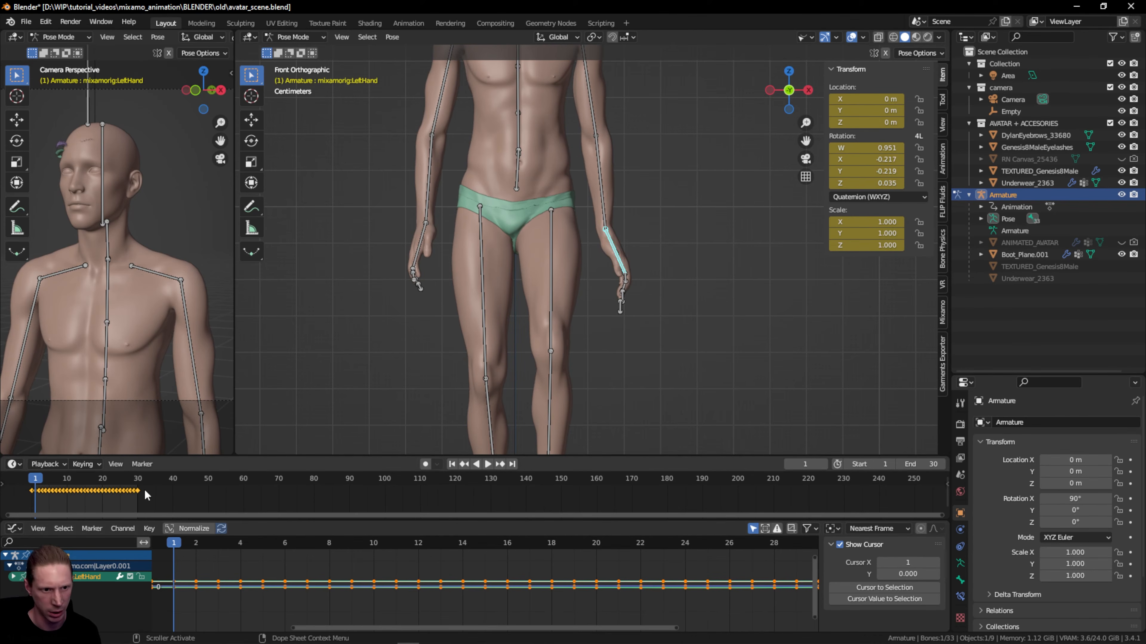
- Expand the left hand bone's channels in the Graph Editor and show only its X Quaternion Rotation curve
{"action": "left_click_drag", "start_coordinate": [137, 516], "coordinate": [136, 501]}
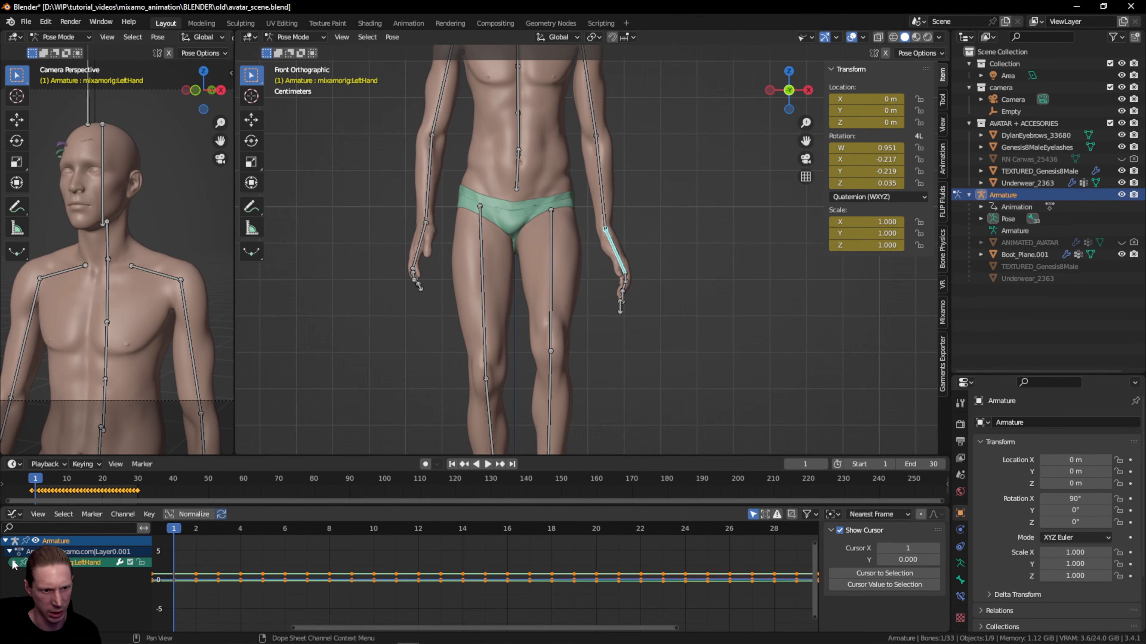
{"action": "left_click", "coordinate": [12, 563]}
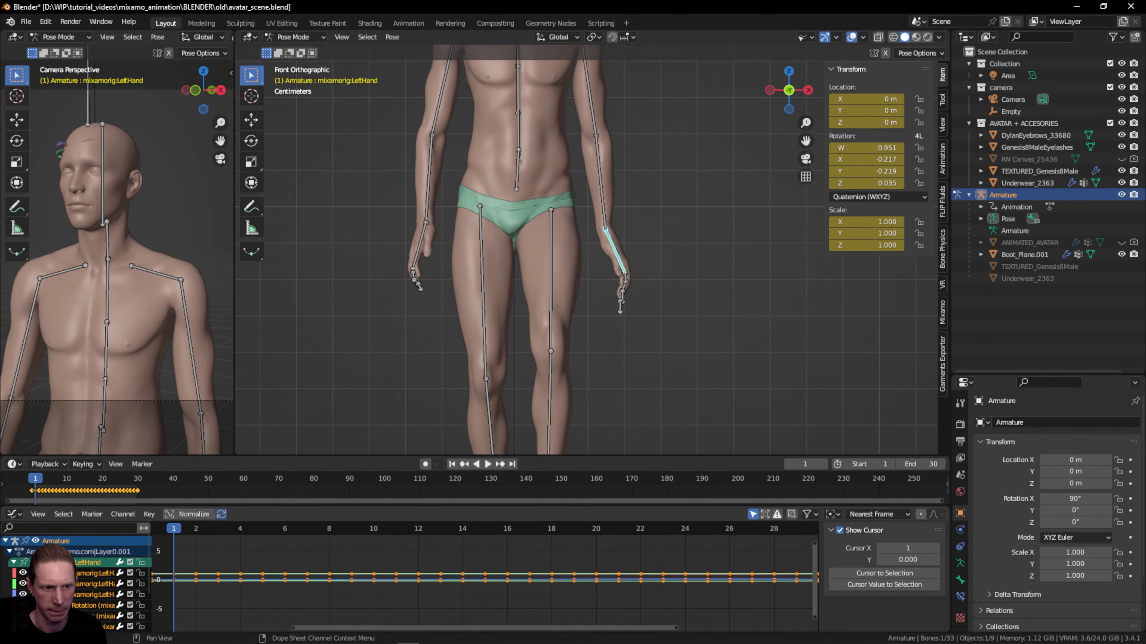
{"action": "left_click", "coordinate": [34, 562]}
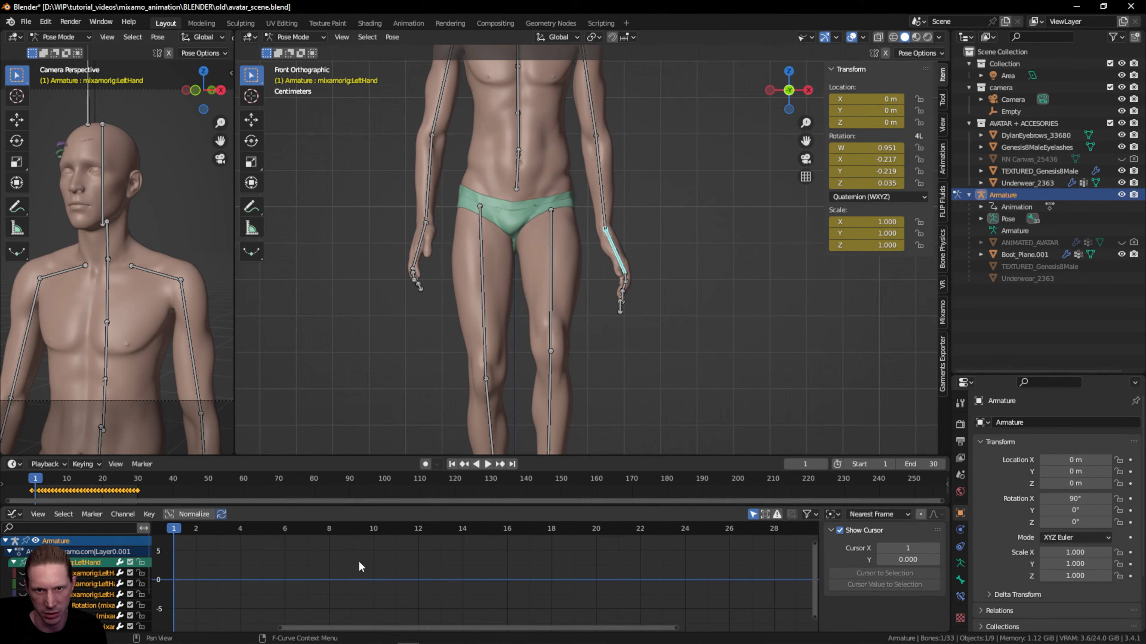
{"action": "scroll", "coordinate": [77, 582], "scroll_direction": "down", "scroll_amount": 2}
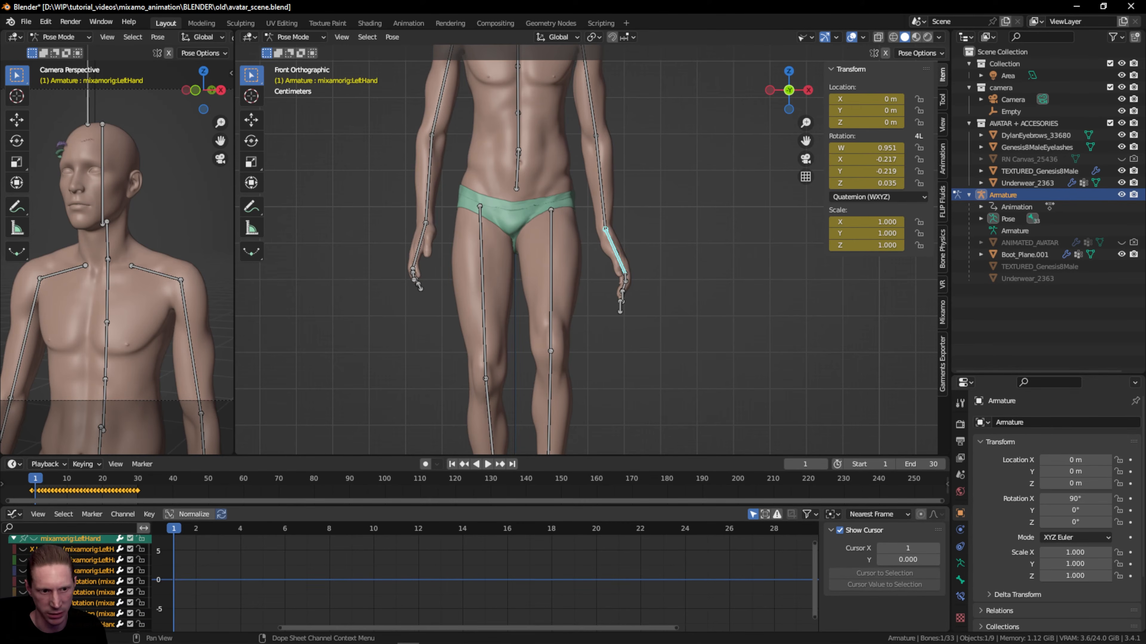
{"action": "left_click", "coordinate": [23, 593]}
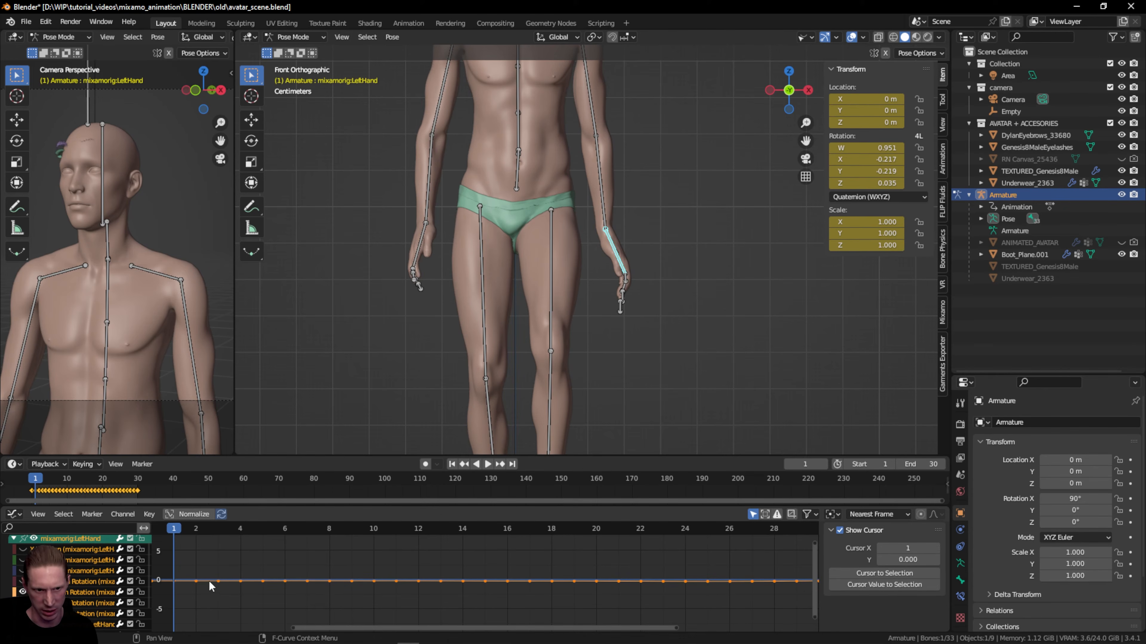
- Select all keyframes of the left hand's X Quaternion Rotation curve and raise them by about 0.205 without shifting their frames
{"action": "left_click", "coordinate": [583, 597]}
{"action": "key", "text": "a"}
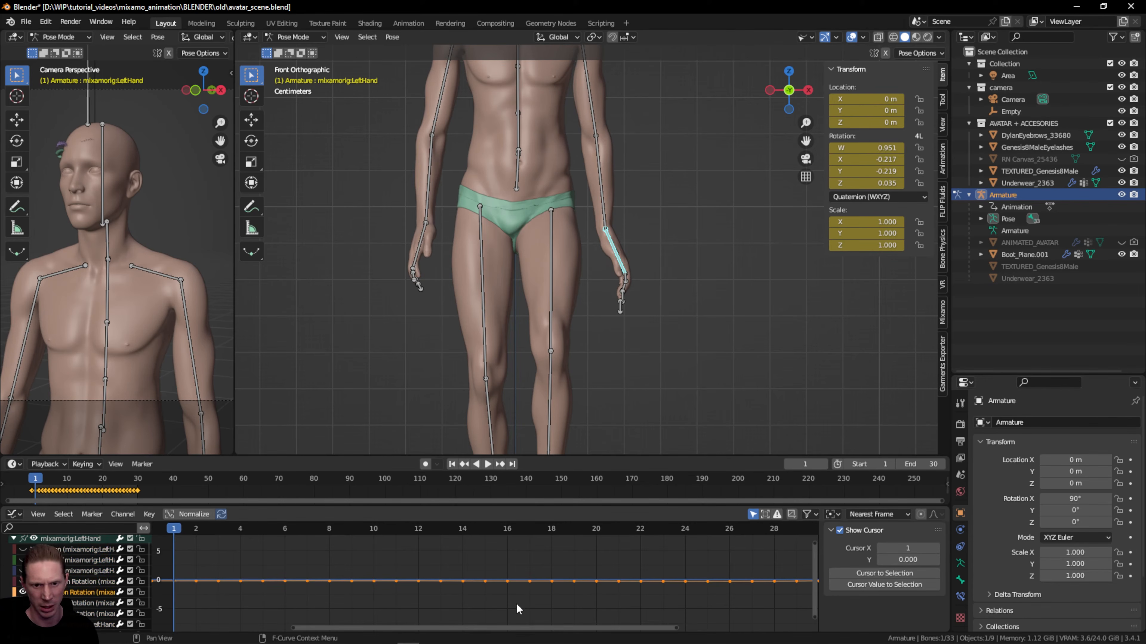
{"action": "key", "text": "g"}
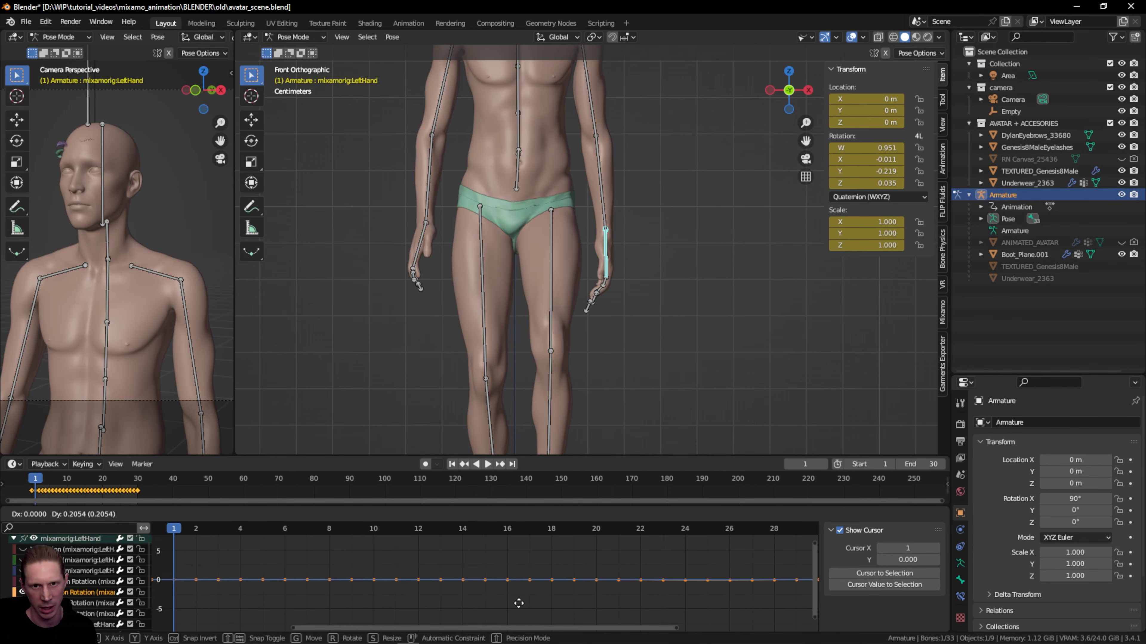
{"action": "left_click", "coordinate": [519, 603]}
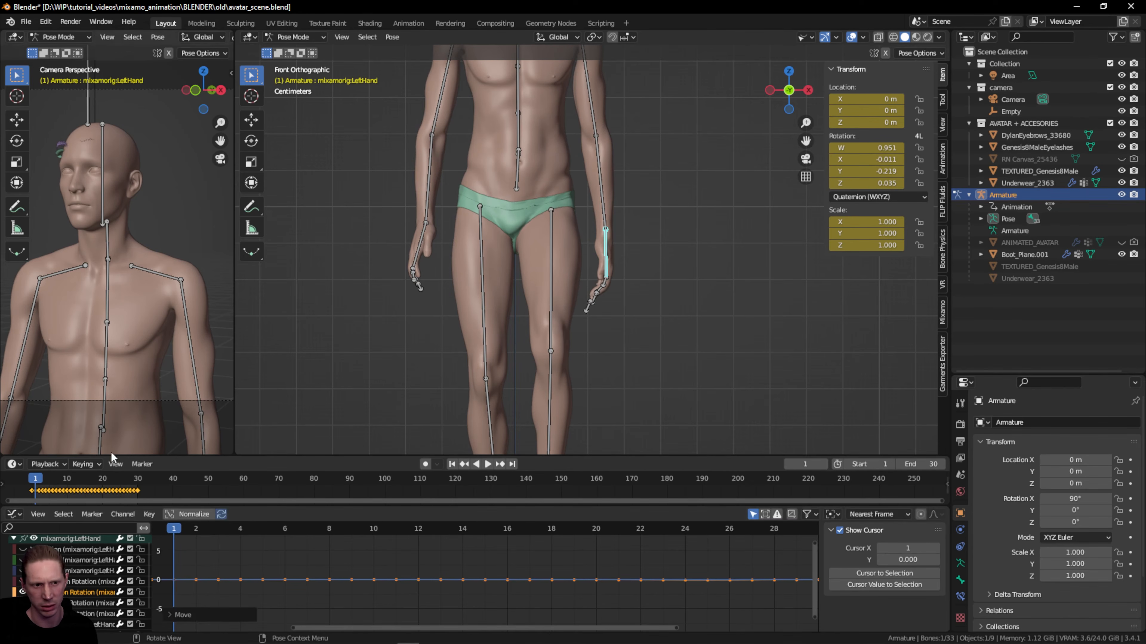
- Scrub the animation to frame 18 and select the right hand bone, mixamorig:RightHand
{"action": "left_click", "coordinate": [71, 479]}
{"action": "left_click_drag", "start_coordinate": [71, 479], "coordinate": [95, 479]}
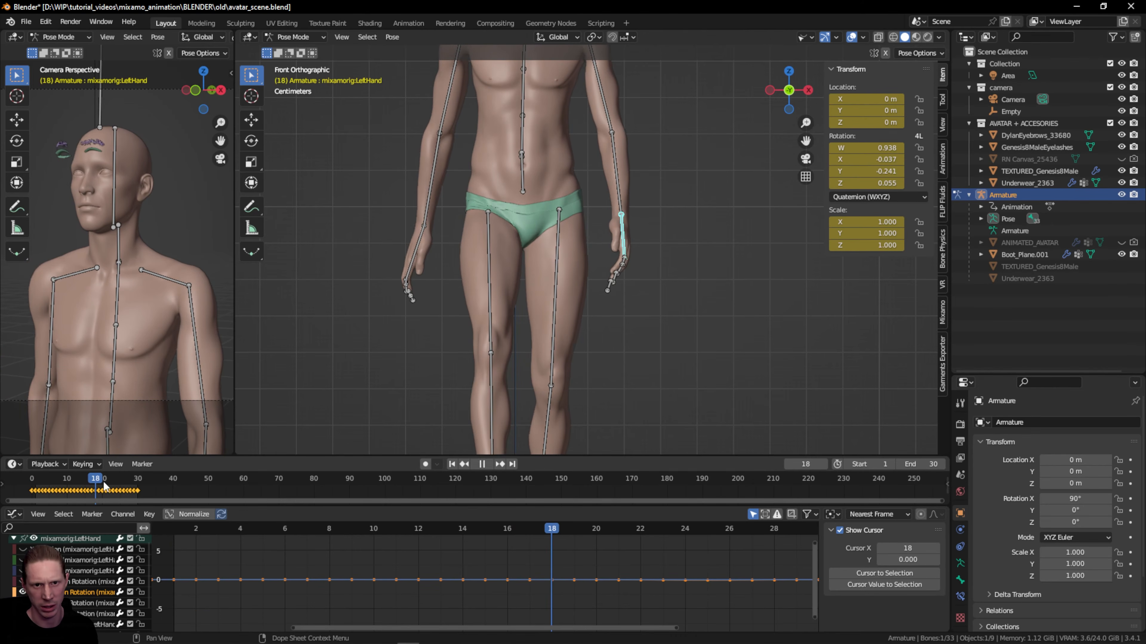
{"action": "left_click", "coordinate": [420, 244]}
- Show only the right hand's X Quaternion Rotation curve and raise all its keyframes by about 0.103 without shifting their frames
{"action": "left_click", "coordinate": [14, 539]}
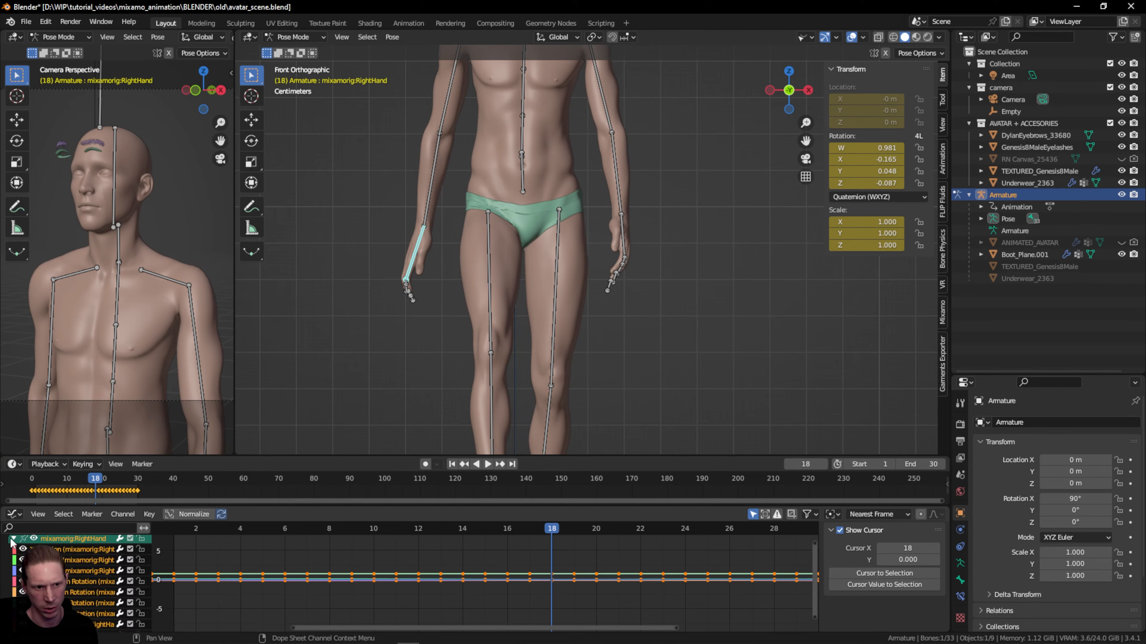
{"action": "left_click", "coordinate": [33, 538]}
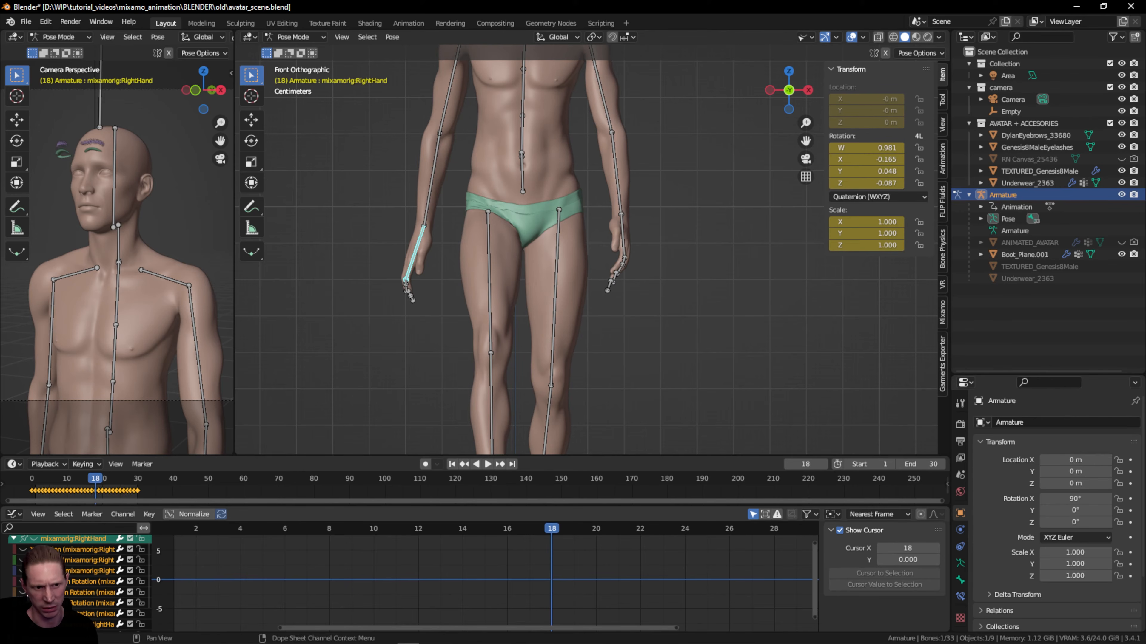
{"action": "left_click", "coordinate": [23, 592]}
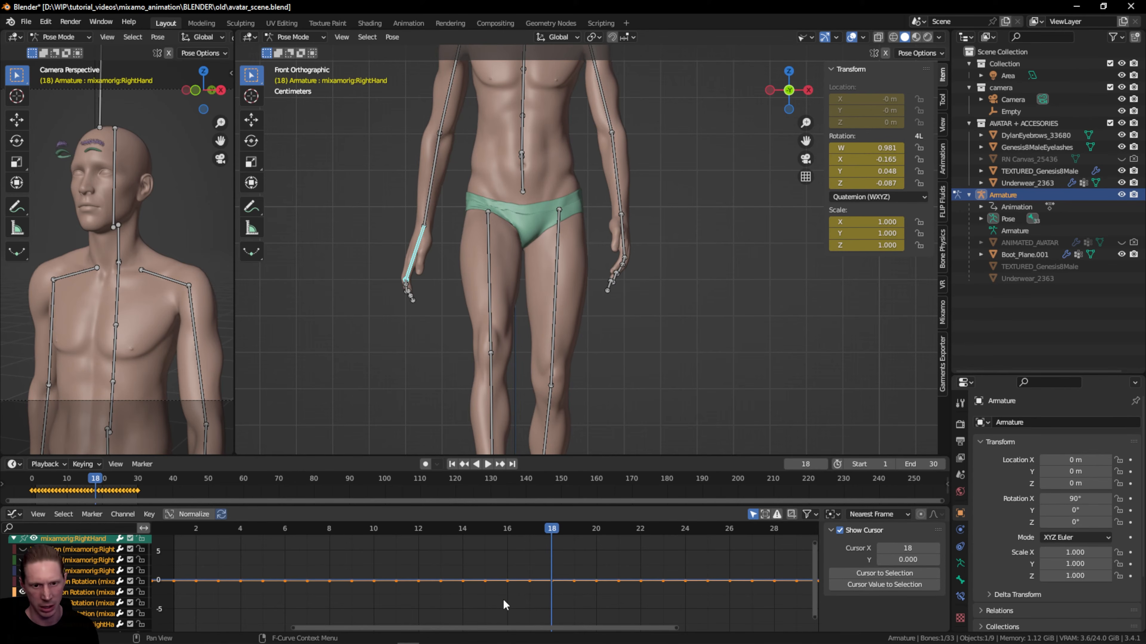
{"action": "key", "text": "g"}
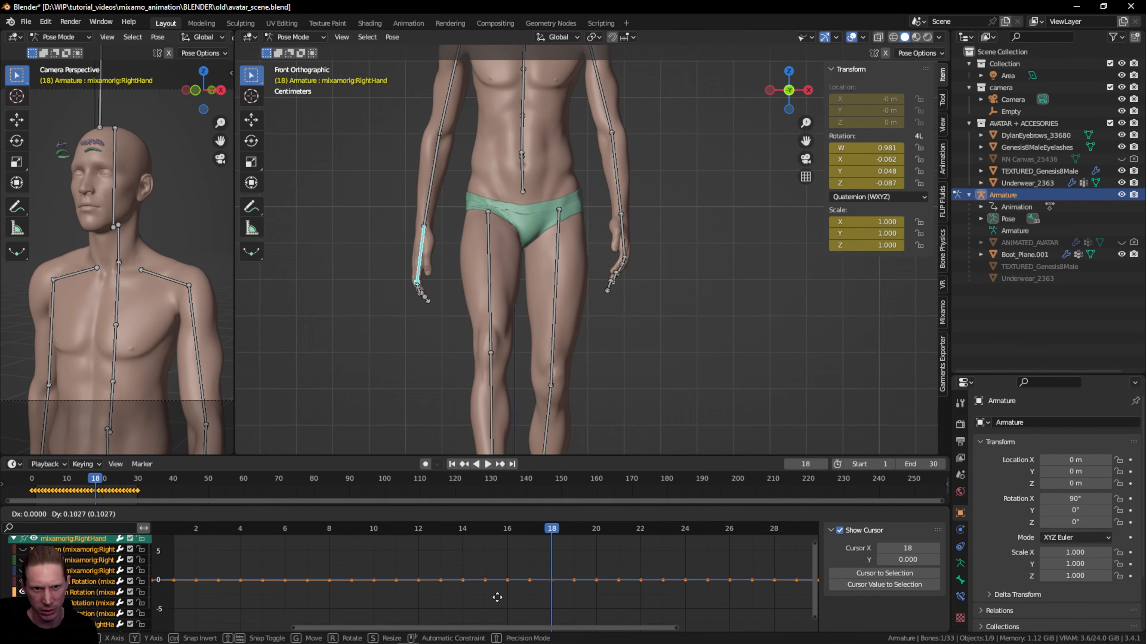
{"action": "left_click", "coordinate": [499, 600]}
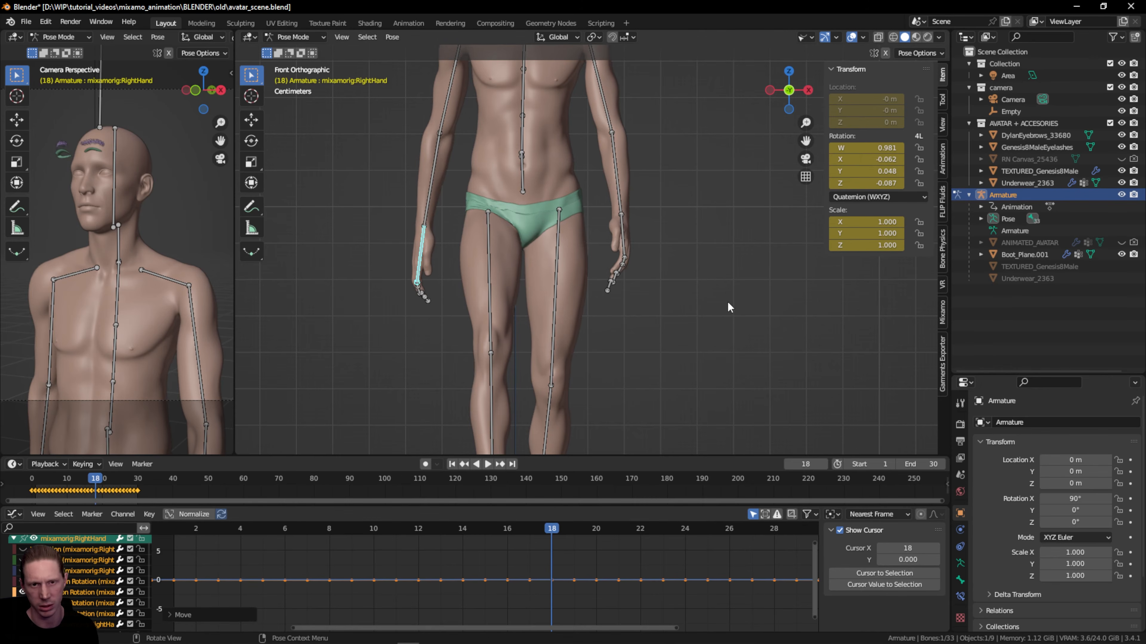
- Select the left foot bone and then switch the selection to the left upper arm bone, mixamorig:LeftArm
{"action": "scroll", "coordinate": [725, 285], "scroll_direction": "down", "scroll_amount": 1}
{"action": "middle_click_drag", "start_coordinate": [747, 335], "coordinate": [775, 187], "text": "shift"}
{"action": "left_click", "coordinate": [576, 357]}
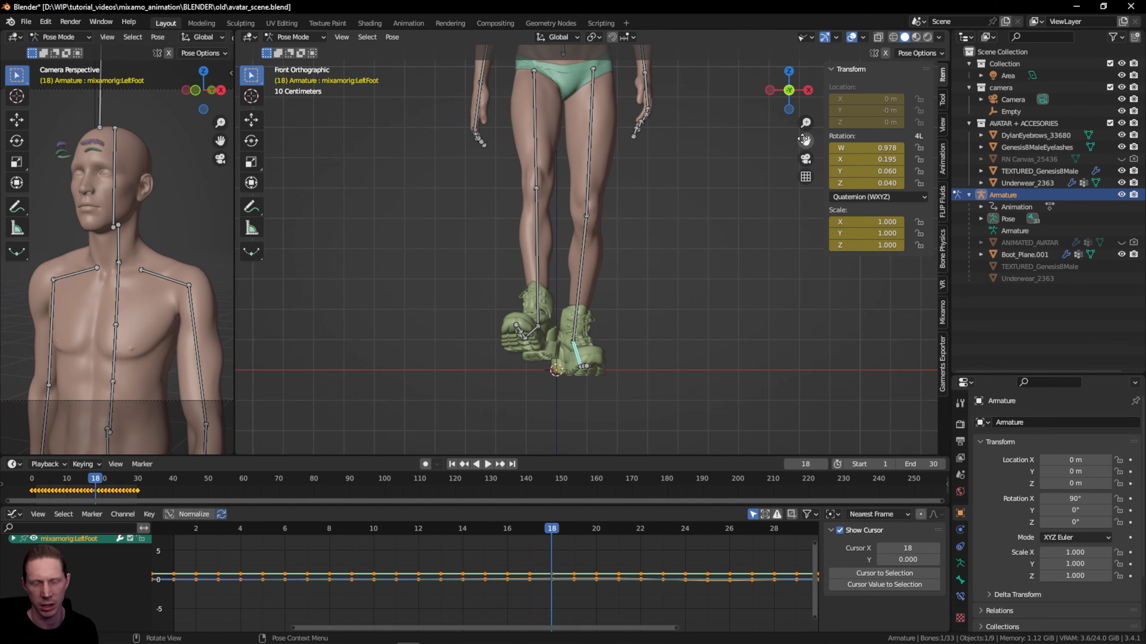
{"action": "left_click_drag", "start_coordinate": [806, 140], "coordinate": [803, 367]}
{"action": "left_click", "coordinate": [612, 175]}
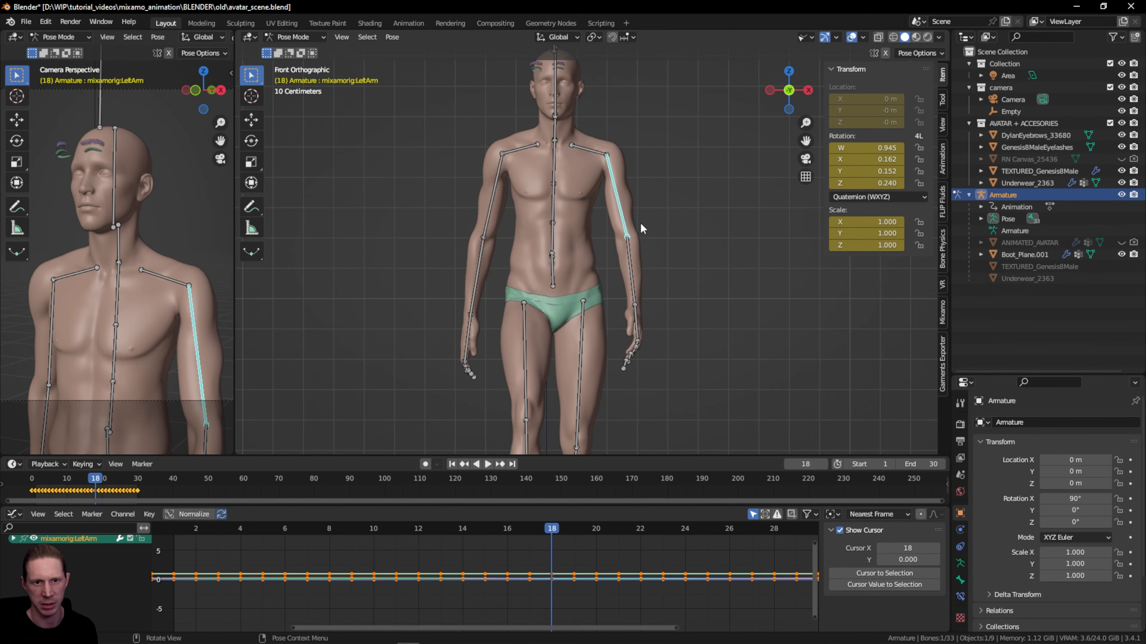
{"action": "left_click", "coordinate": [634, 186]}
{"action": "left_click", "coordinate": [619, 199]}
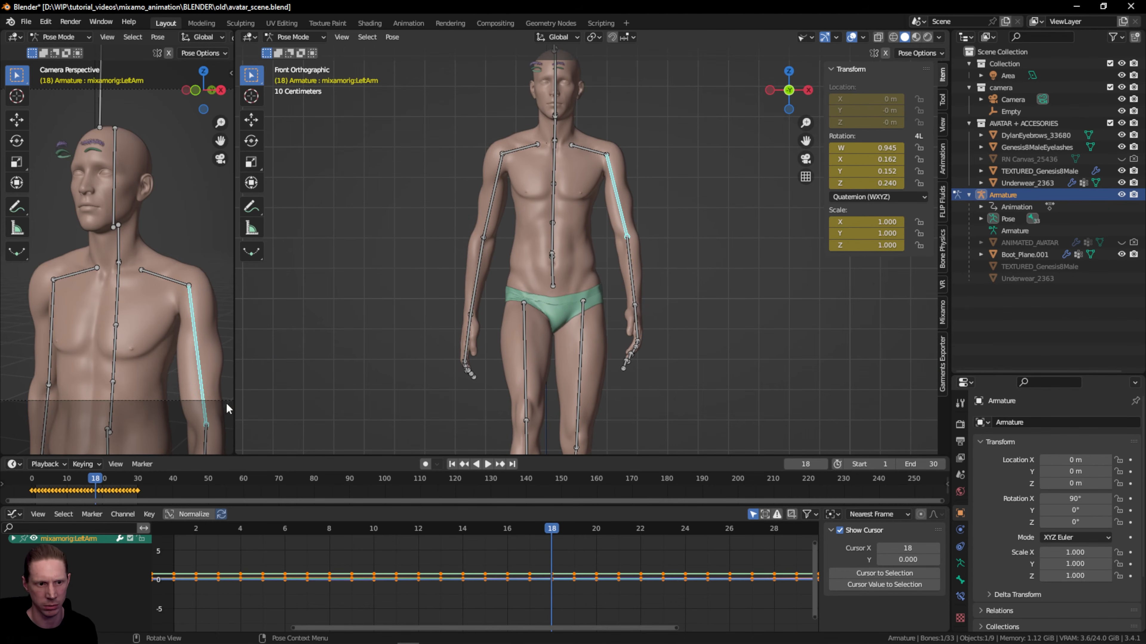
- Expand the left arm bone's channels, show only its Z Quaternion Rotation curve and try moving it
{"action": "left_click", "coordinate": [13, 539]}
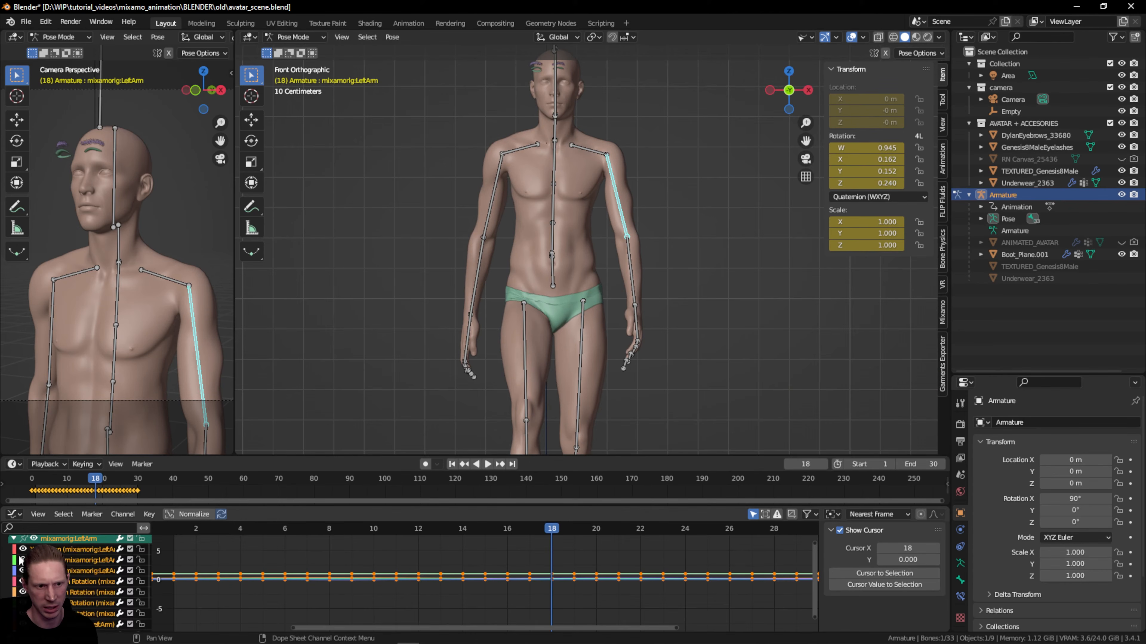
{"action": "left_click", "coordinate": [33, 538]}
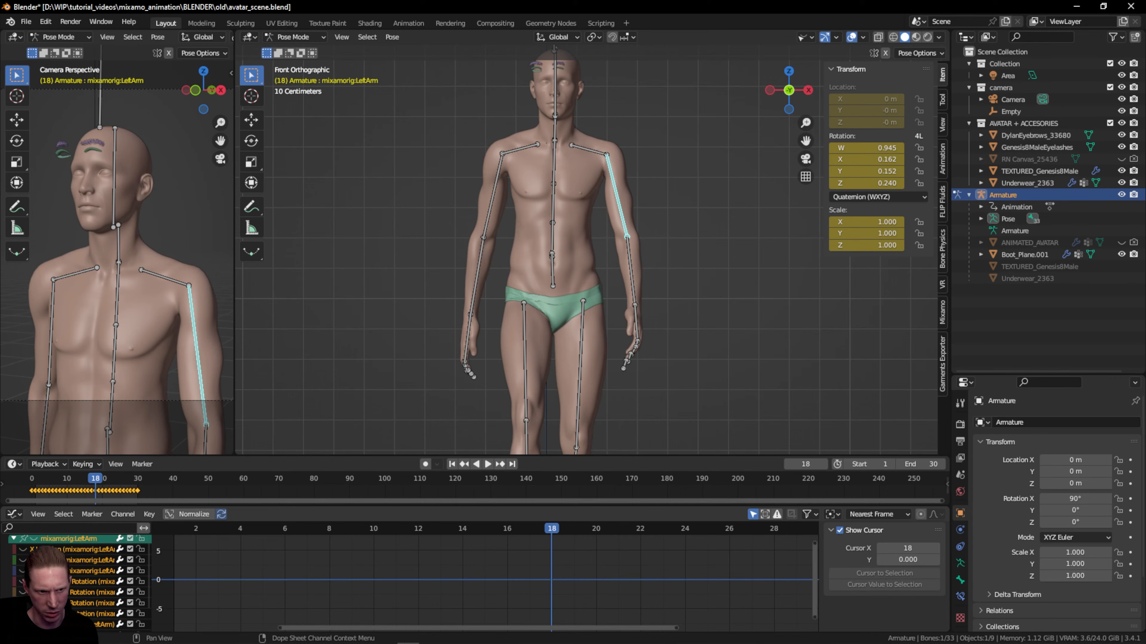
{"action": "left_click", "coordinate": [34, 538]}
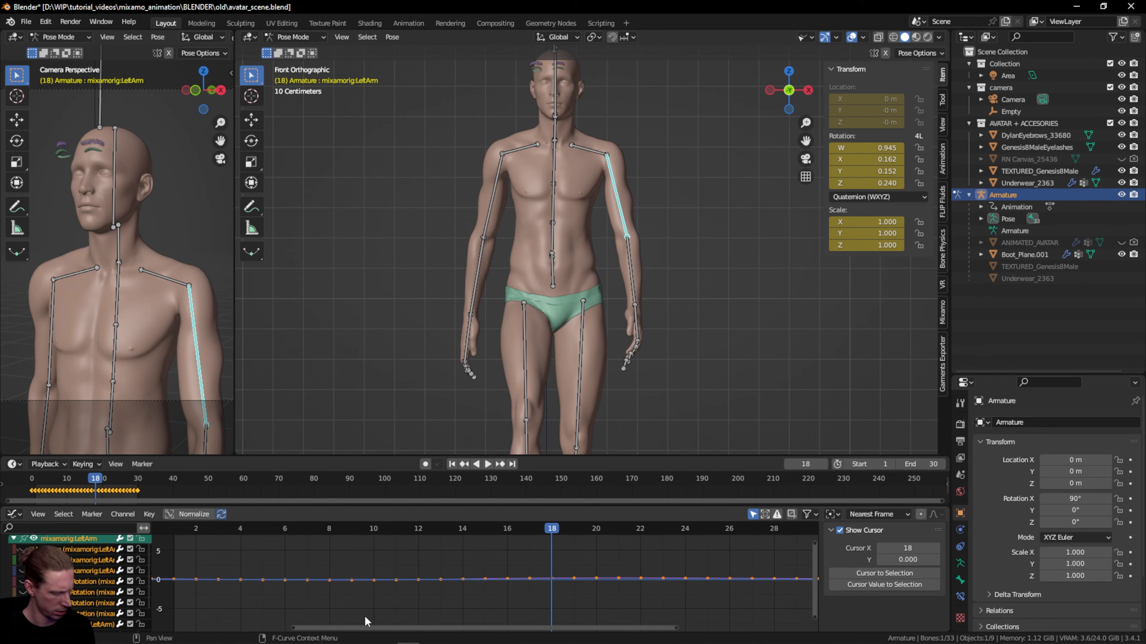
{"action": "key", "text": "g"}
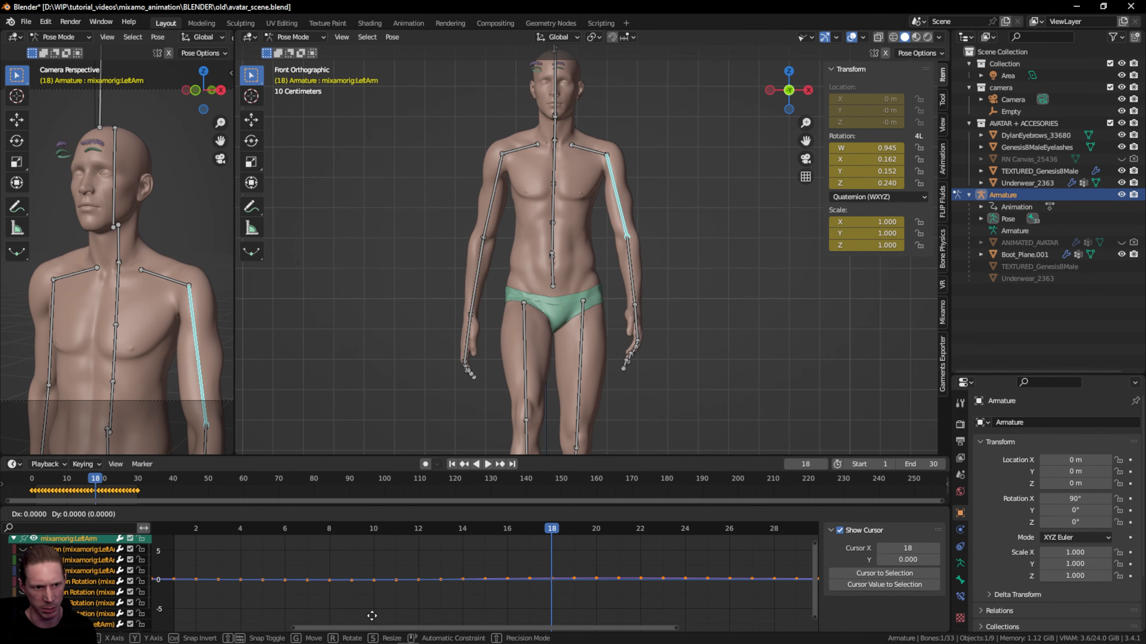
{"action": "right_click", "coordinate": [371, 616]}
- Show only the left arm's Y Quaternion Rotation curve and try raising its keyframes by about 0.72
{"action": "left_click", "coordinate": [23, 614]}
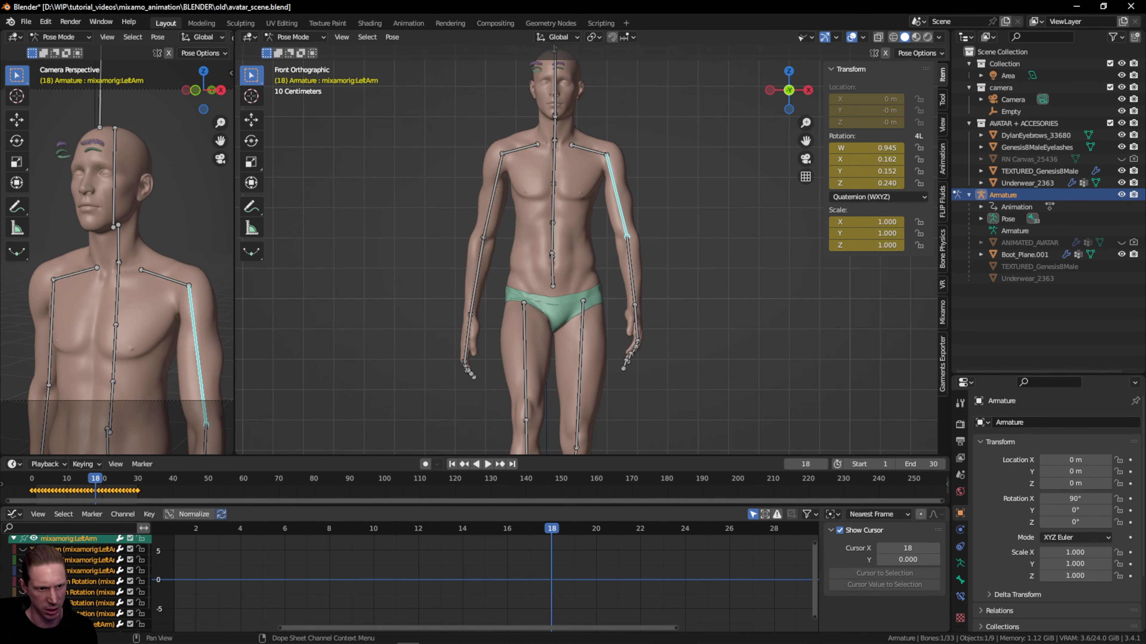
{"action": "key", "text": "a"}
{"action": "key", "text": "g"}
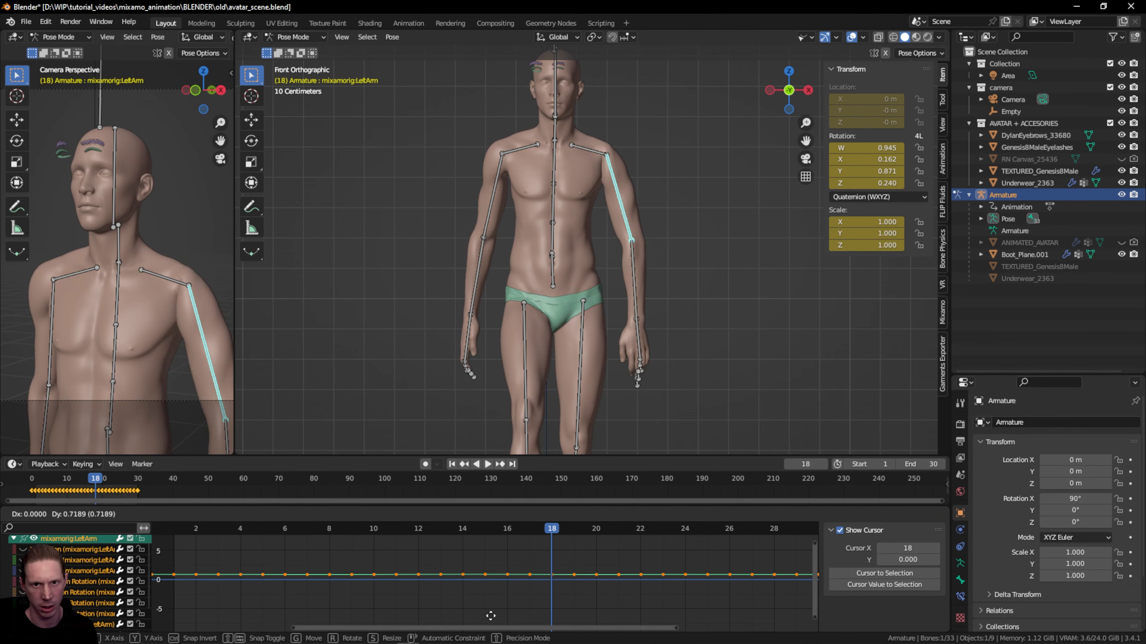
{"action": "right_click", "coordinate": [491, 616]}
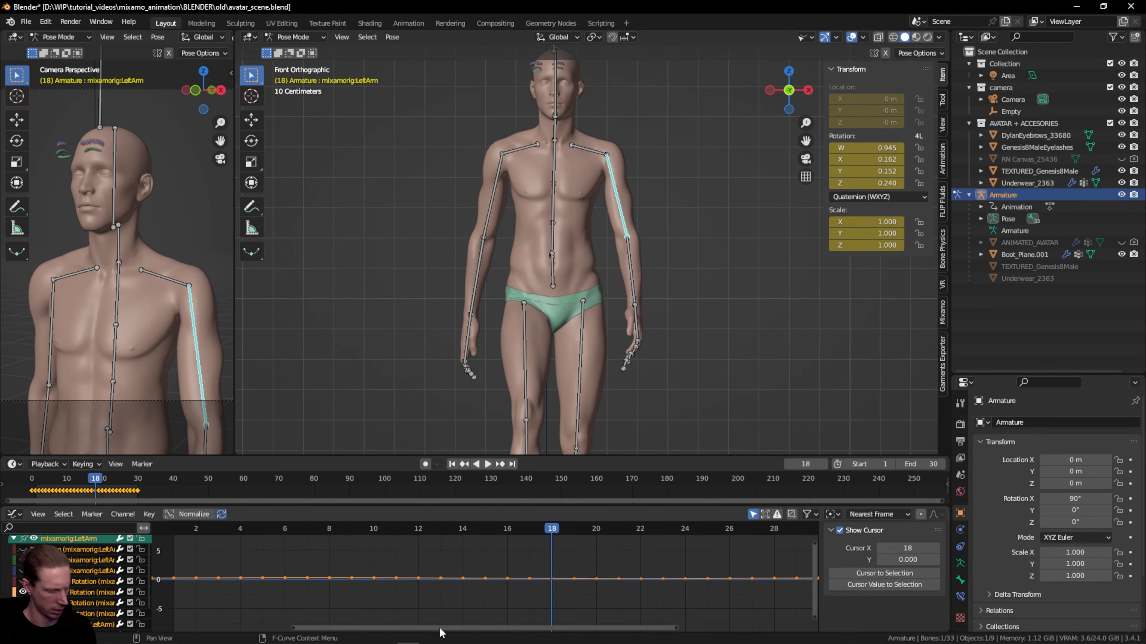
- Try raising the left arm's X Quaternion Rotation keyframes by about 0.205
{"action": "key", "text": "g"}
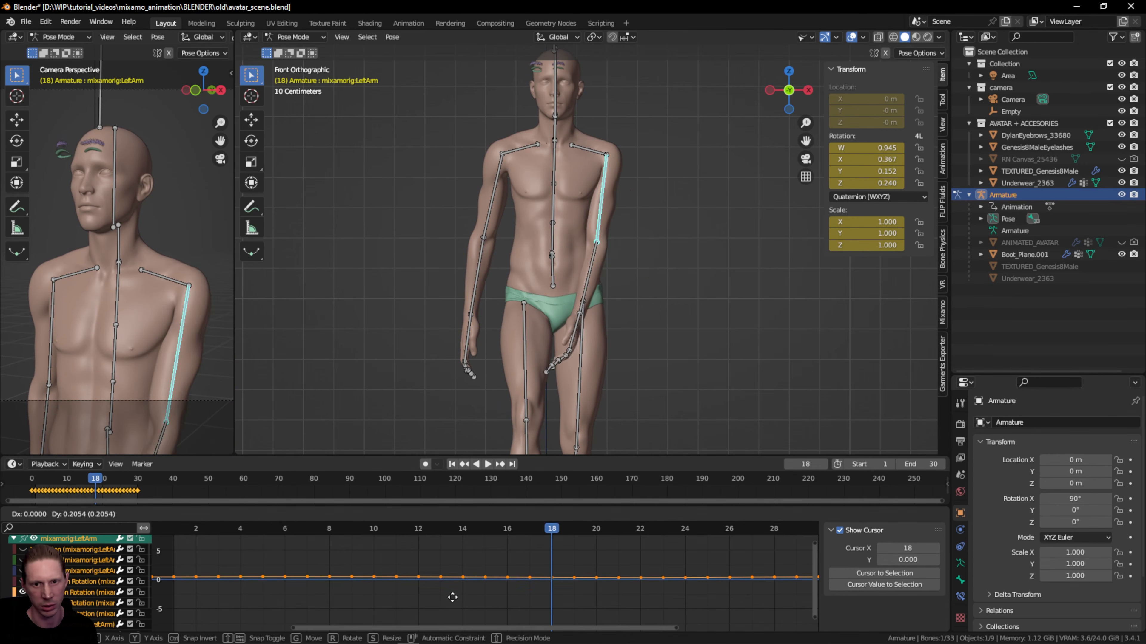
{"action": "left_click", "coordinate": [453, 613]}
{"action": "left_click", "coordinate": [463, 603]}
- Make the timeline area taller and set the scene's frame range to start at 0 and end at 60
{"action": "scroll", "coordinate": [788, 138], "scroll_direction": "down", "scroll_amount": 2}
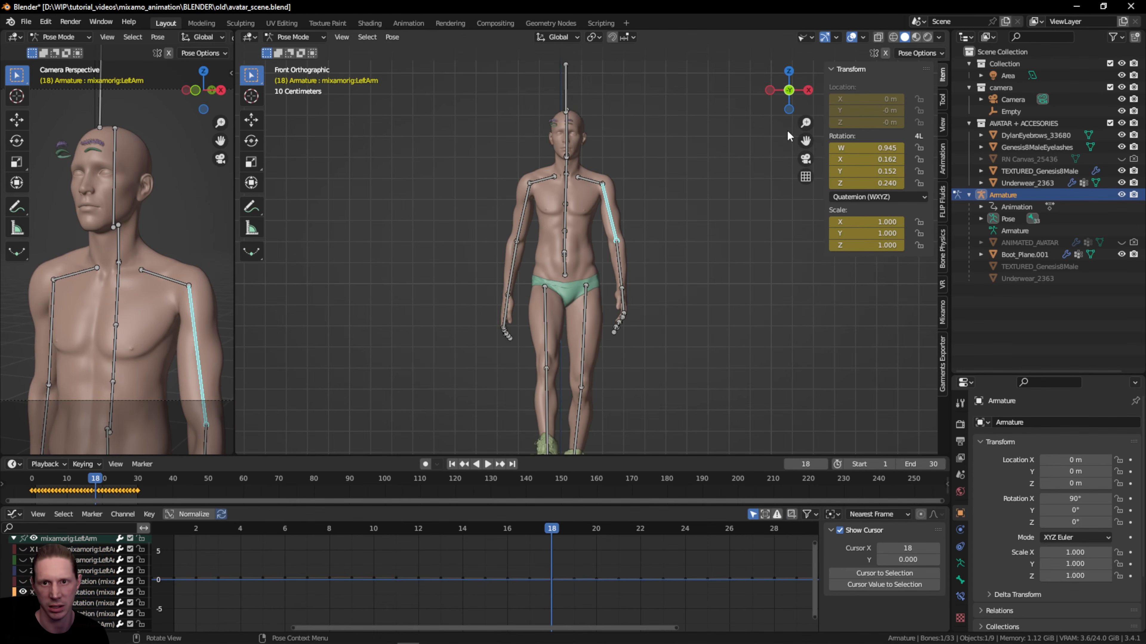
{"action": "scroll", "coordinate": [794, 125], "scroll_direction": "down", "scroll_amount": 2}
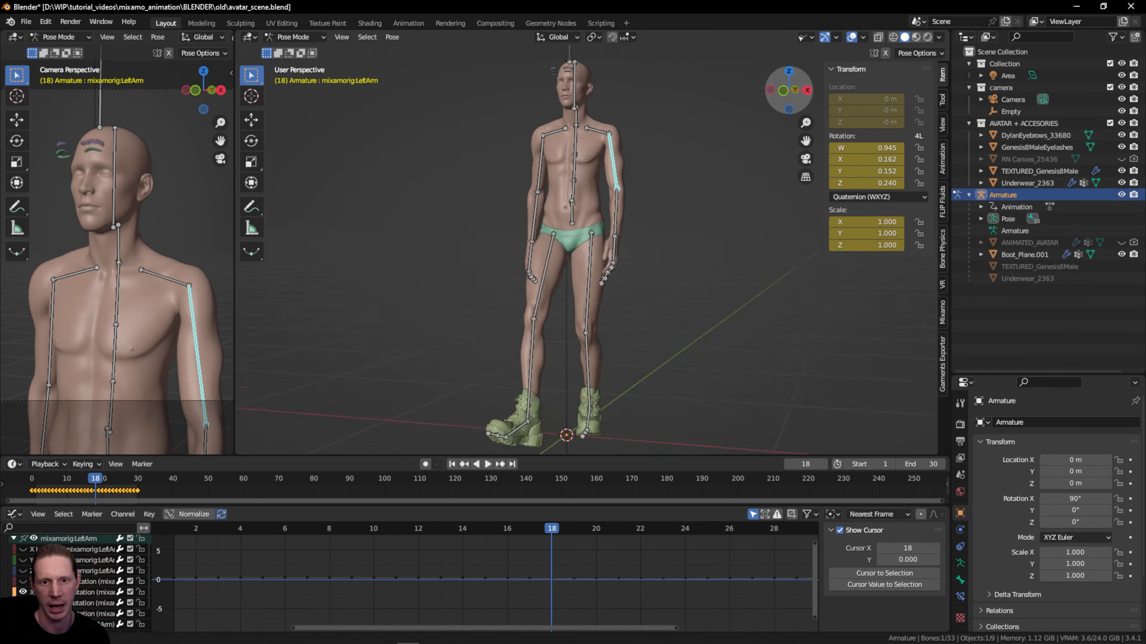
{"action": "left_click_drag", "start_coordinate": [799, 118], "coordinate": [783, 109]}
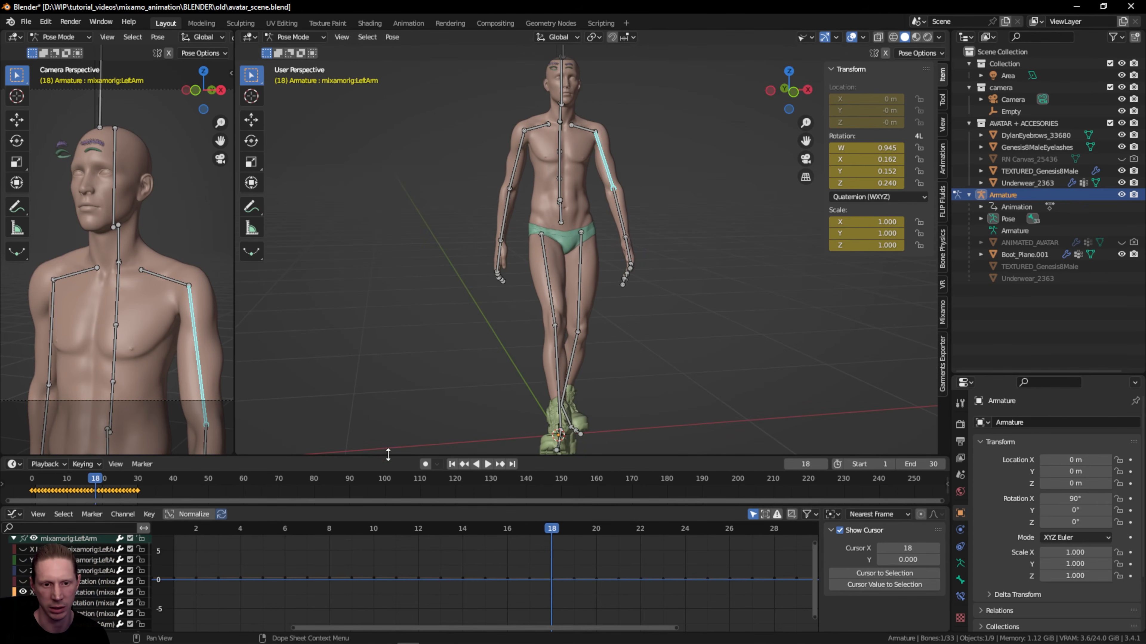
{"action": "left_click_drag", "start_coordinate": [387, 454], "coordinate": [271, 405]}
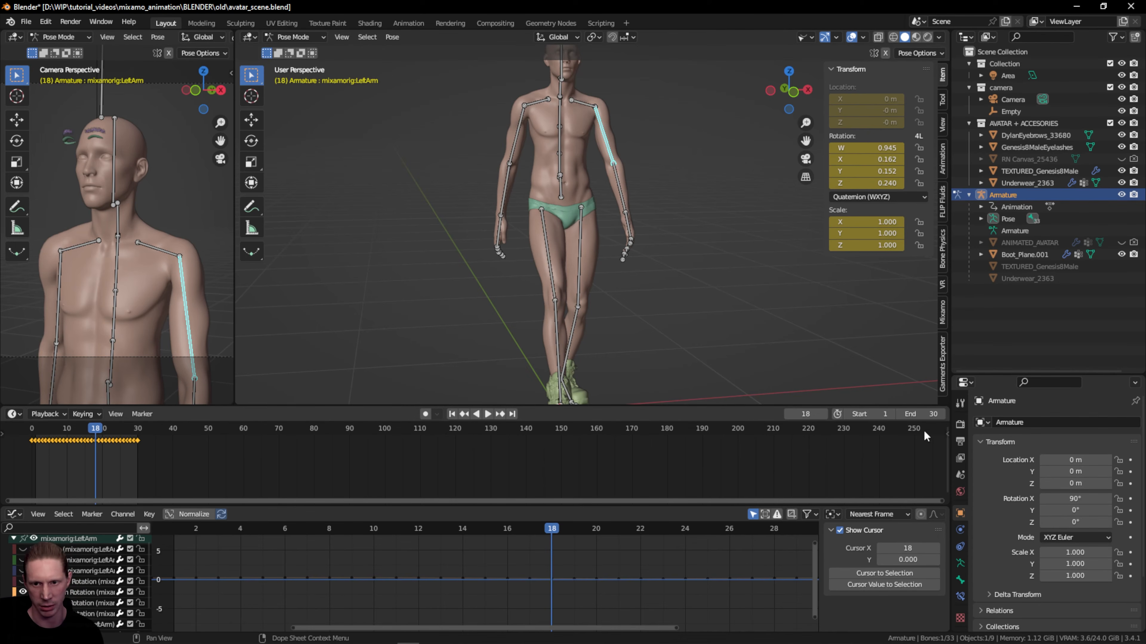
{"action": "left_click", "coordinate": [846, 414]}
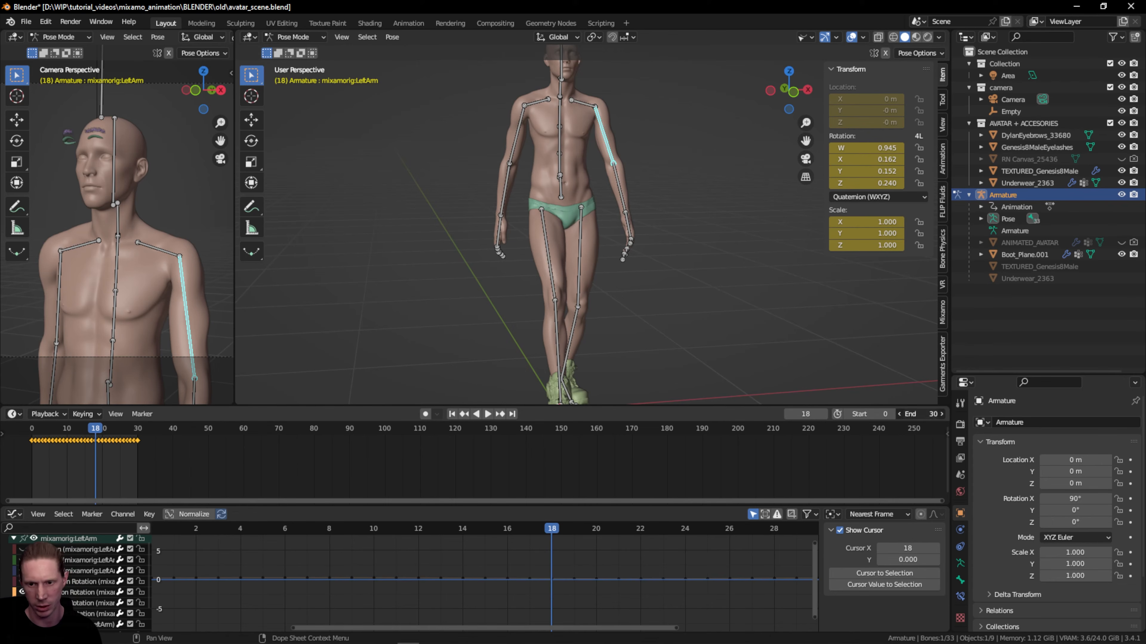
{"action": "left_click", "coordinate": [920, 414]}
{"action": "type", "text": "60"}
{"action": "key", "text": "Return"}
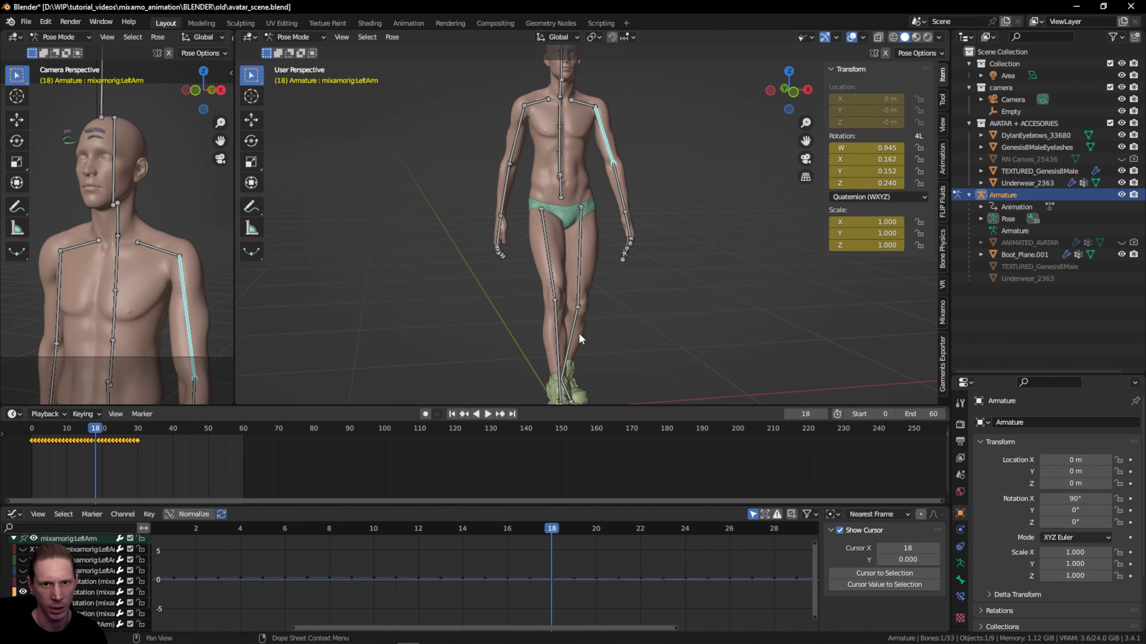
- Select all bones of the Armature and copy their keyframes from the timeline
{"action": "left_click", "coordinate": [793, 100]}
{"action": "key", "text": "a"}
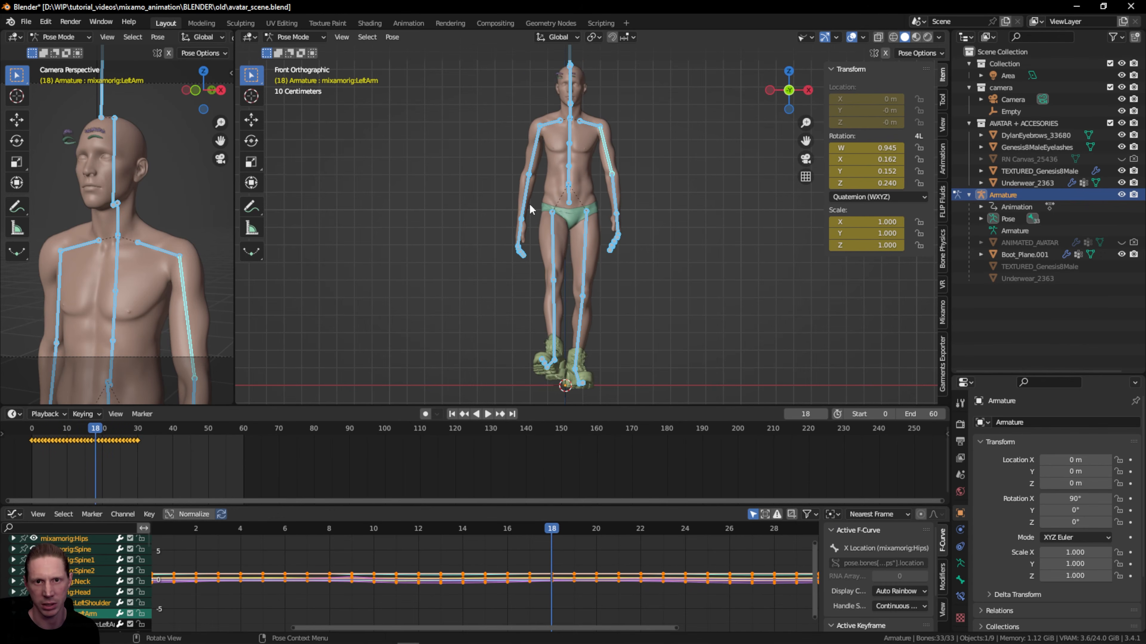
{"action": "right_click", "coordinate": [133, 453]}
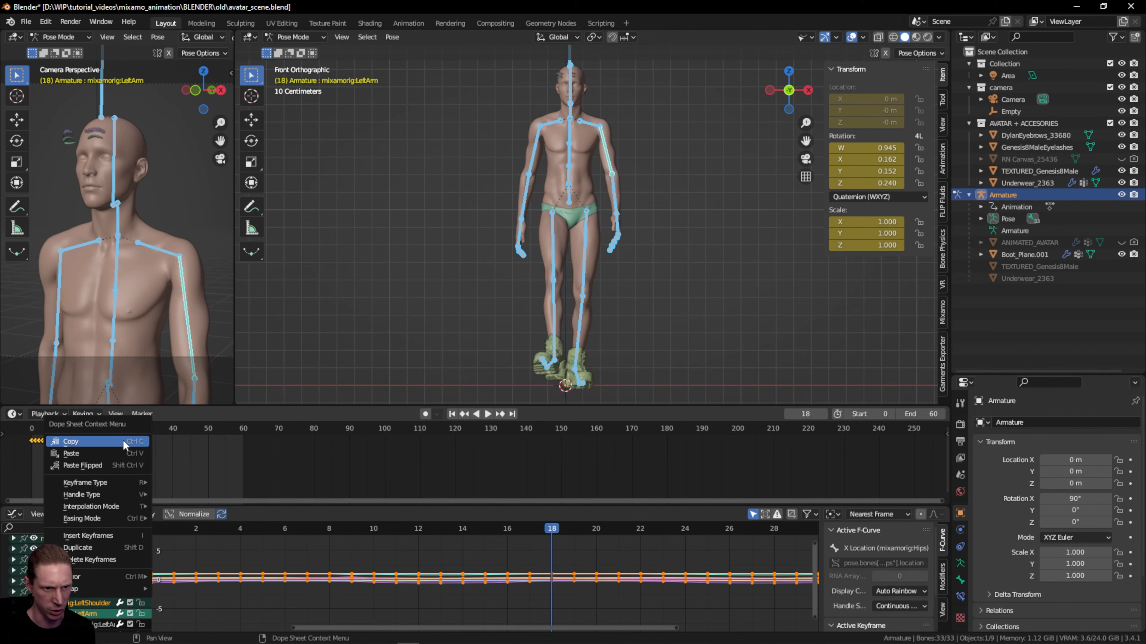
{"action": "left_click", "coordinate": [125, 444]}
- Go to frame 30 and paste the copied keyframes to repeat the walk cycle
{"action": "key", "text": "space"}
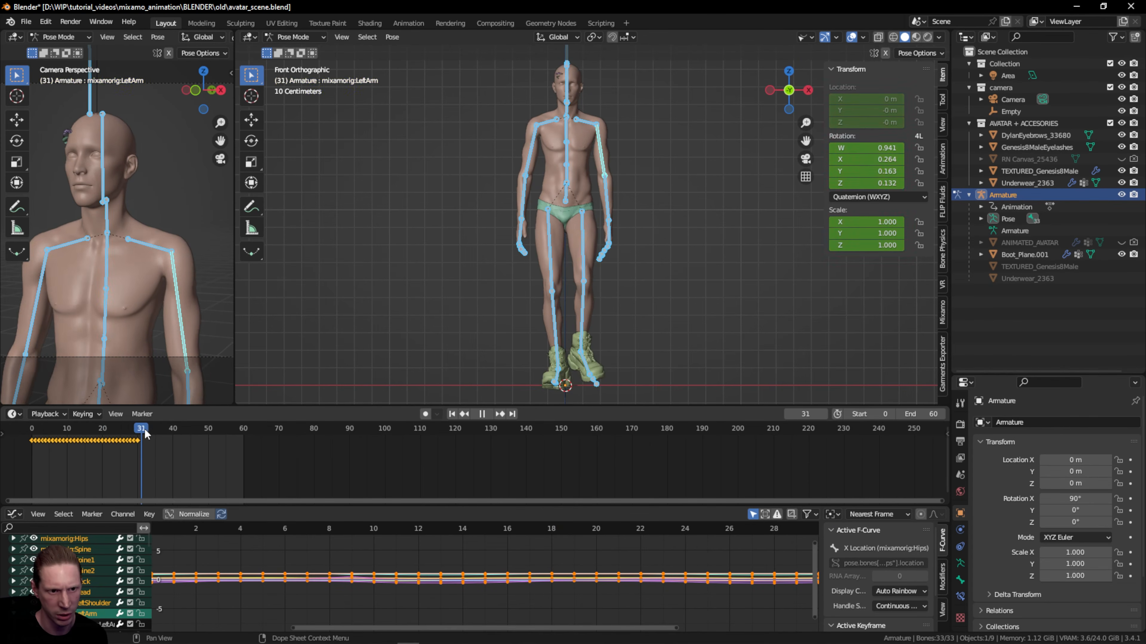
{"action": "key", "text": "space"}
{"action": "right_click", "coordinate": [142, 440]}
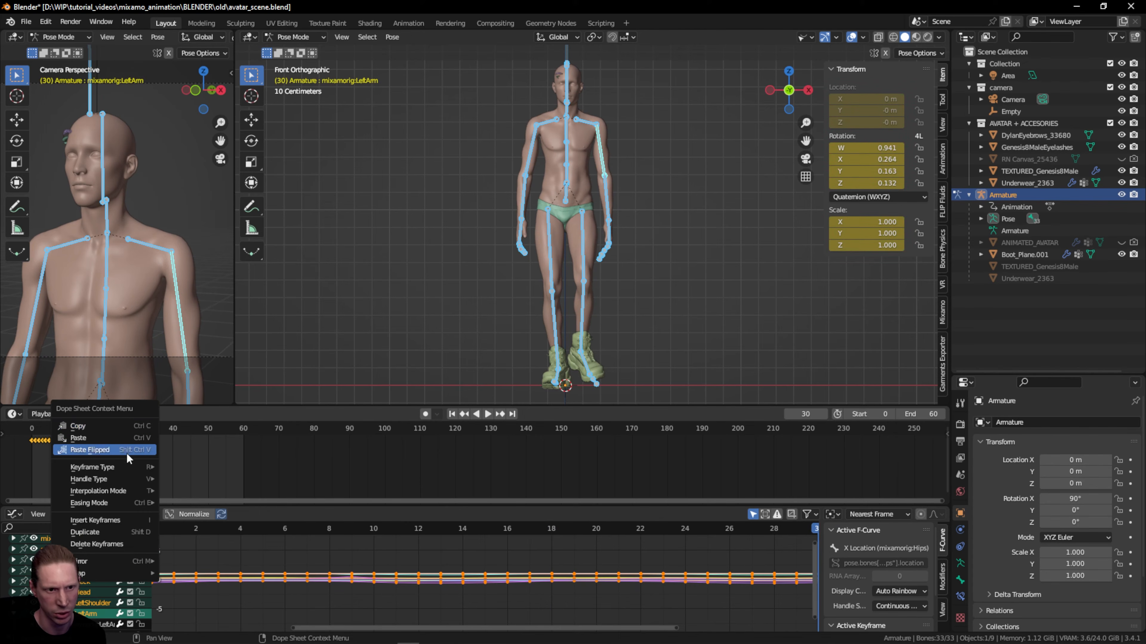
{"action": "left_click", "coordinate": [119, 441]}
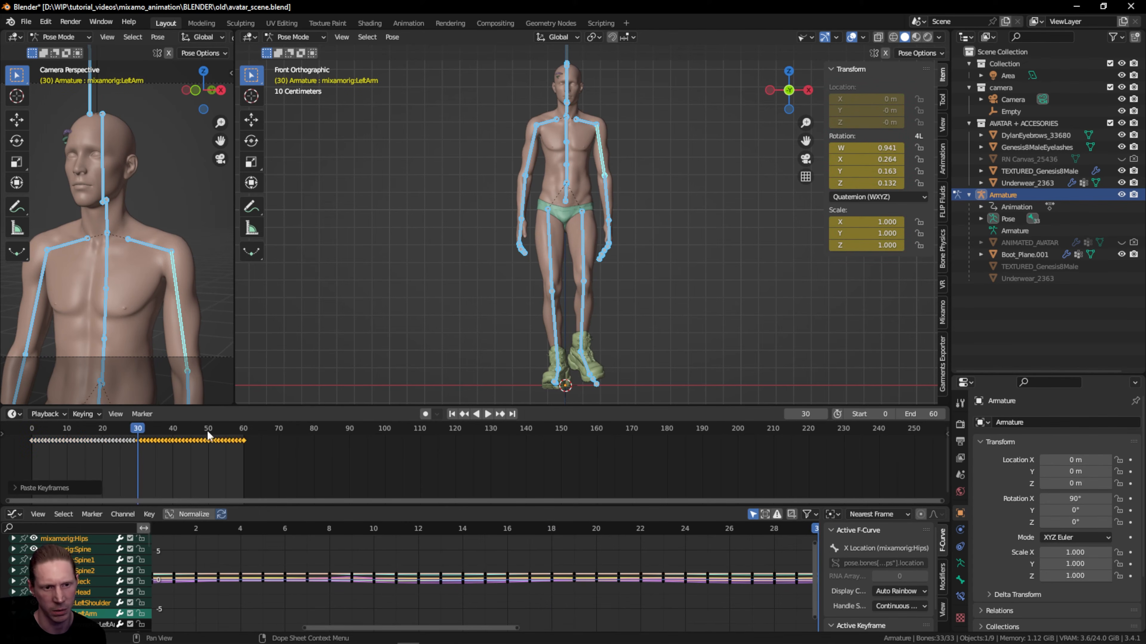
- Compare the avatar's pose at frames 0, 30 and 60
{"action": "left_click", "coordinate": [452, 414]}
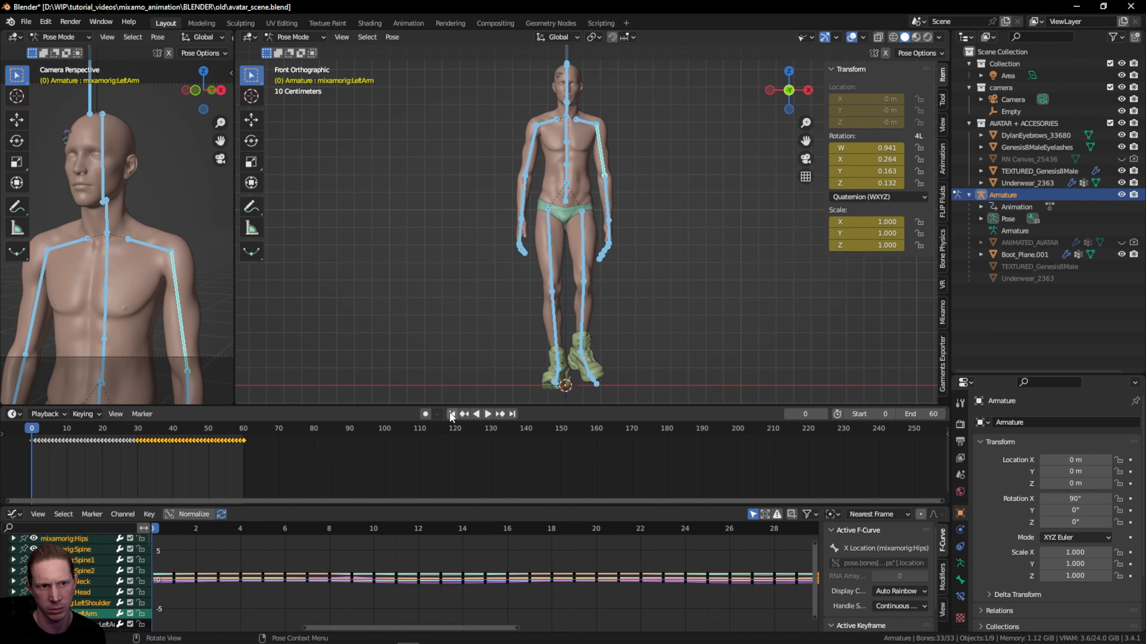
{"action": "left_click", "coordinate": [138, 432]}
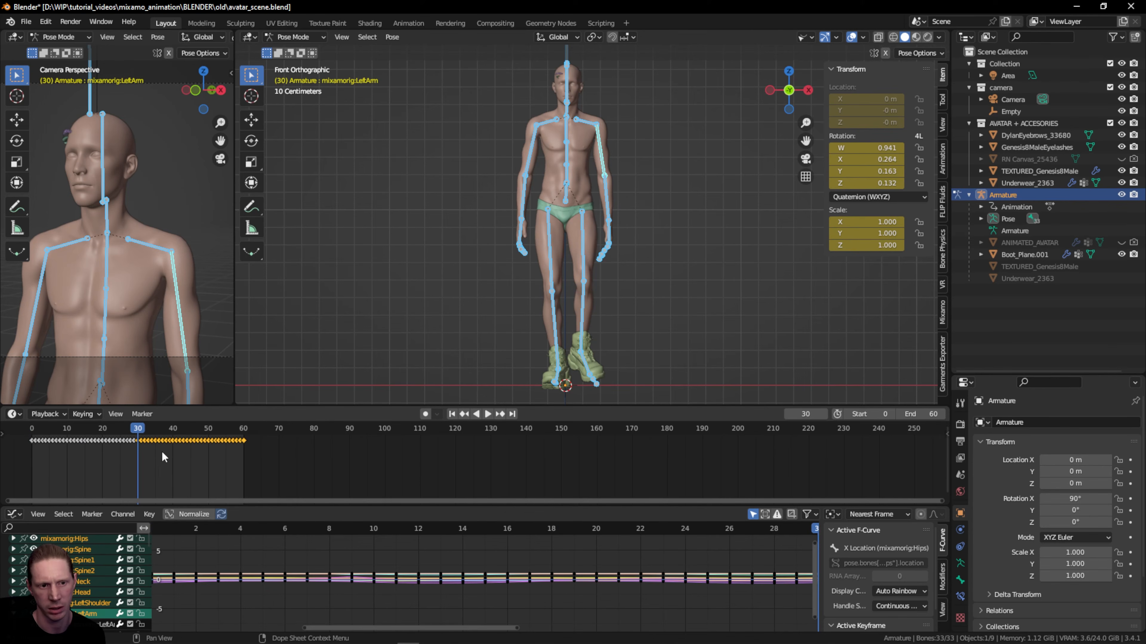
{"action": "left_click", "coordinate": [245, 431]}
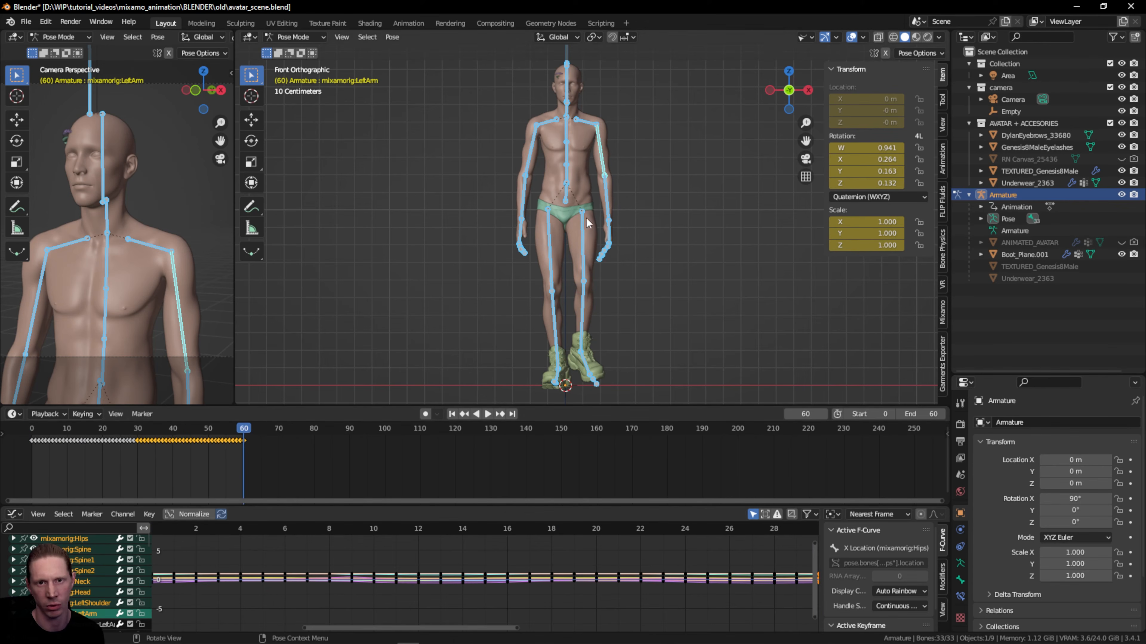
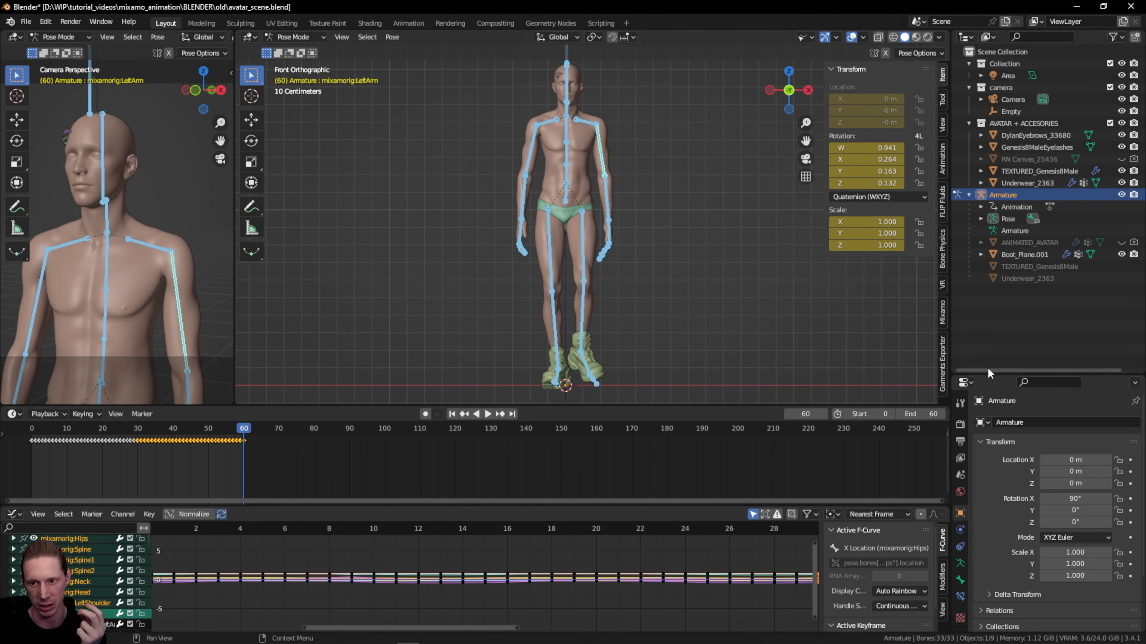
- Enlarge the Properties editor, return the Armature to Object Mode and select the body mesh TEXTURED_Genesis8Male
{"action": "left_click_drag", "start_coordinate": [994, 375], "coordinate": [994, 299]}
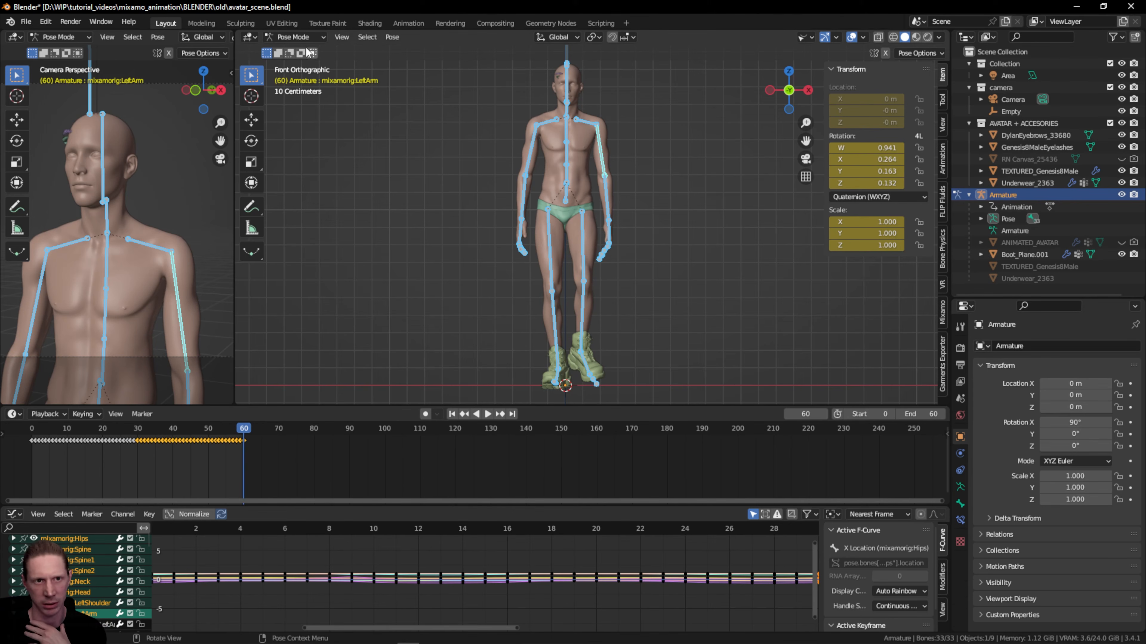
{"action": "left_click", "coordinate": [294, 37]}
{"action": "left_click", "coordinate": [297, 50]}
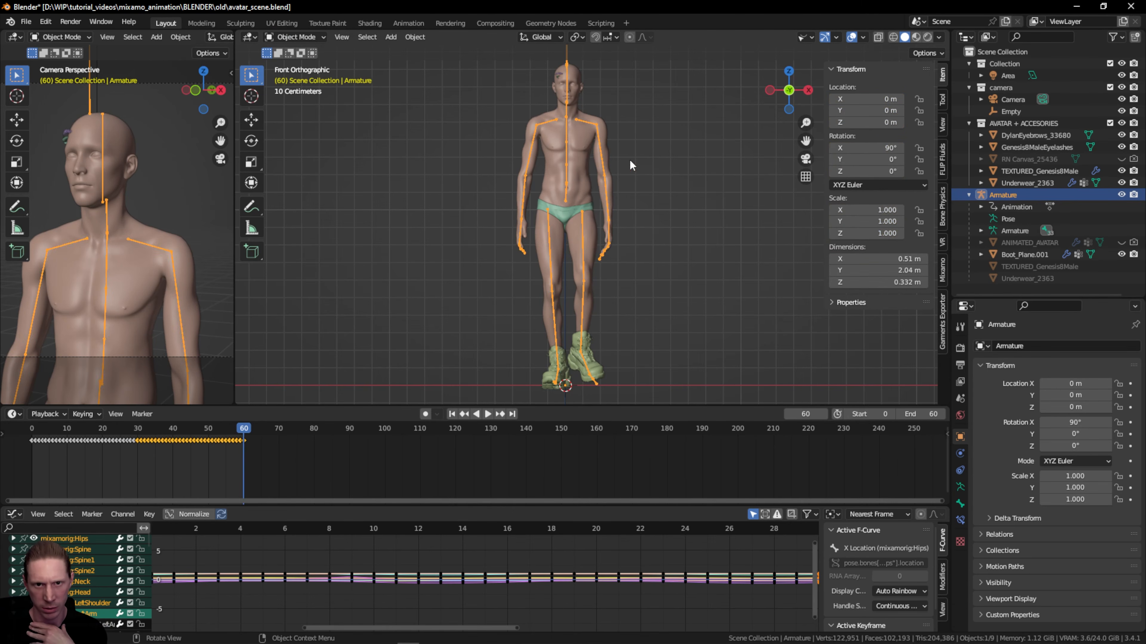
{"action": "left_click", "coordinate": [584, 147]}
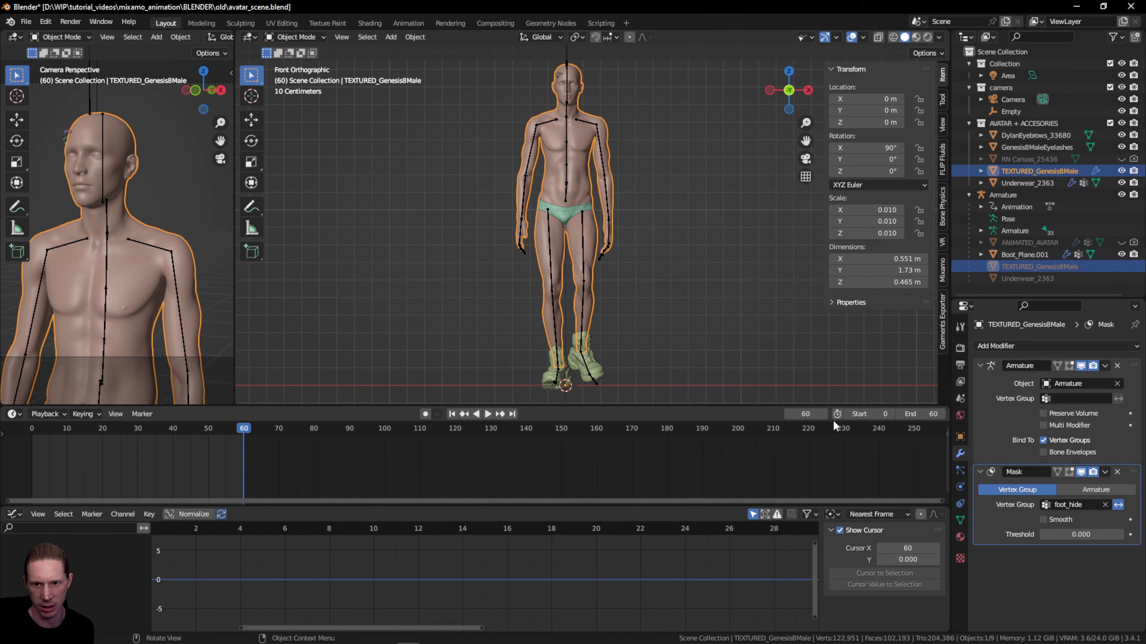
{"action": "left_click", "coordinate": [451, 414]}
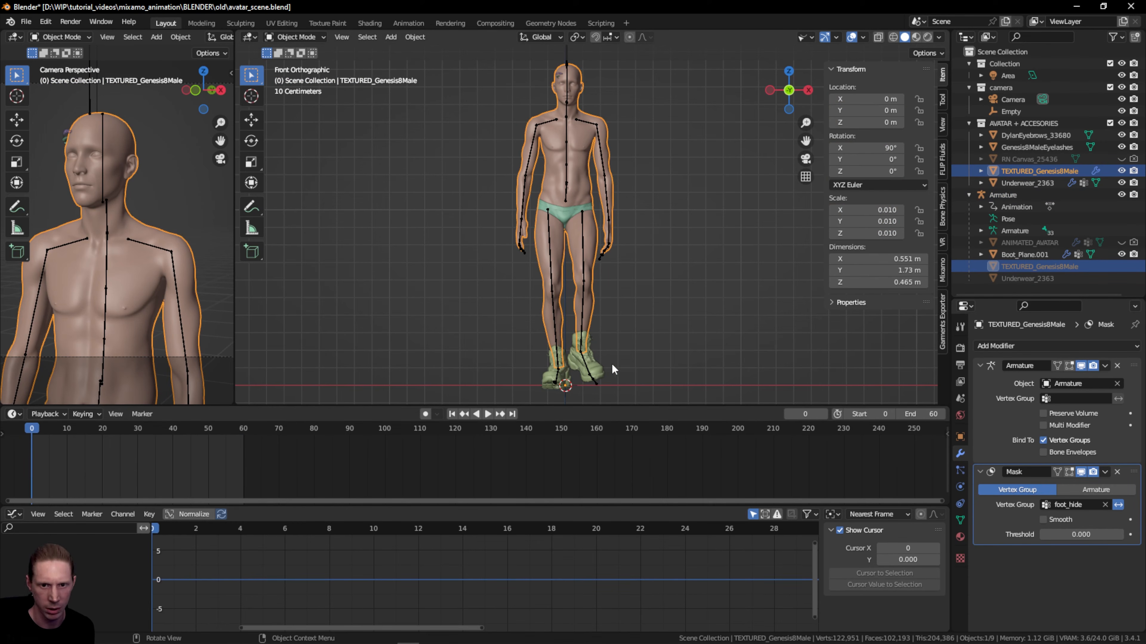
{"action": "left_click", "coordinate": [598, 370], "text": "shift"}
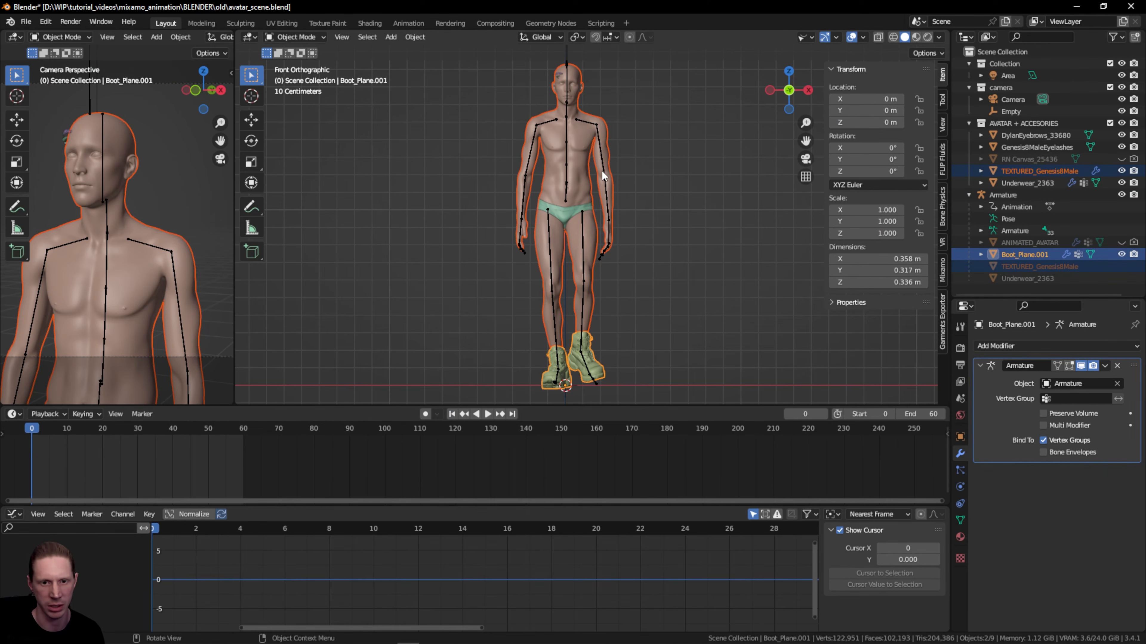
{"action": "left_click", "coordinate": [26, 21]}
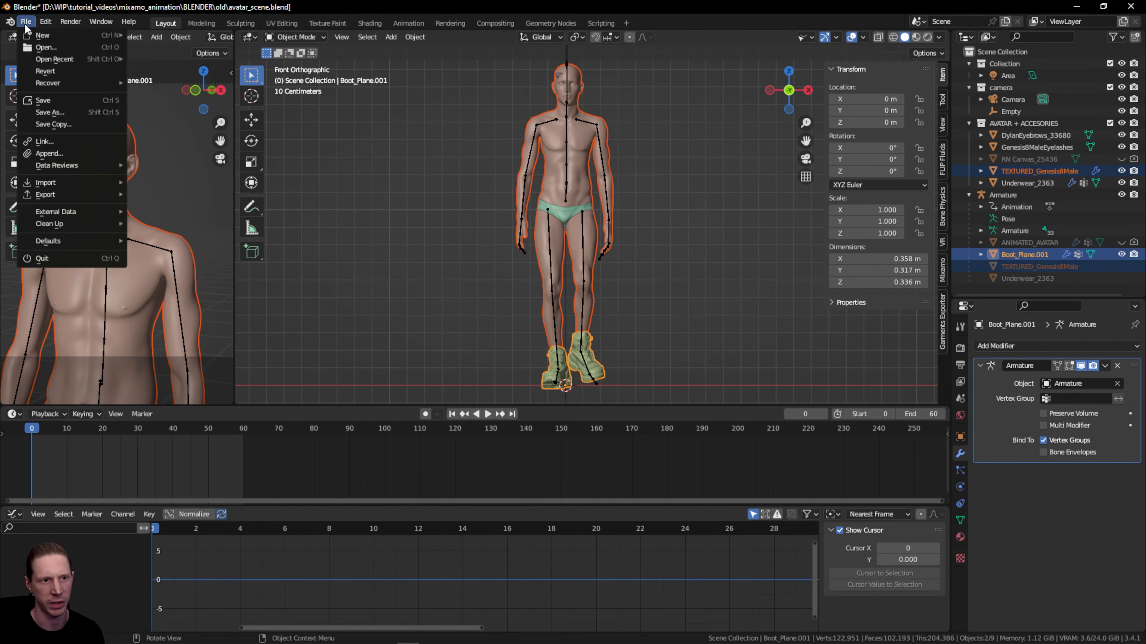
{"action": "mouse_move", "coordinate": [61, 191]}
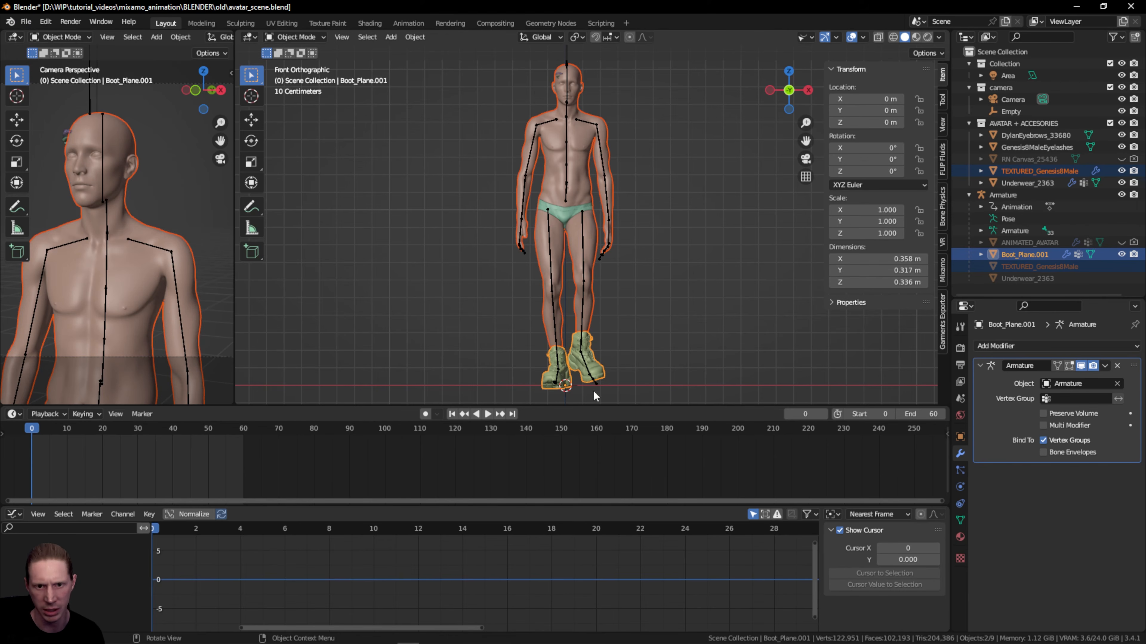
{"action": "left_click", "coordinate": [562, 391]}
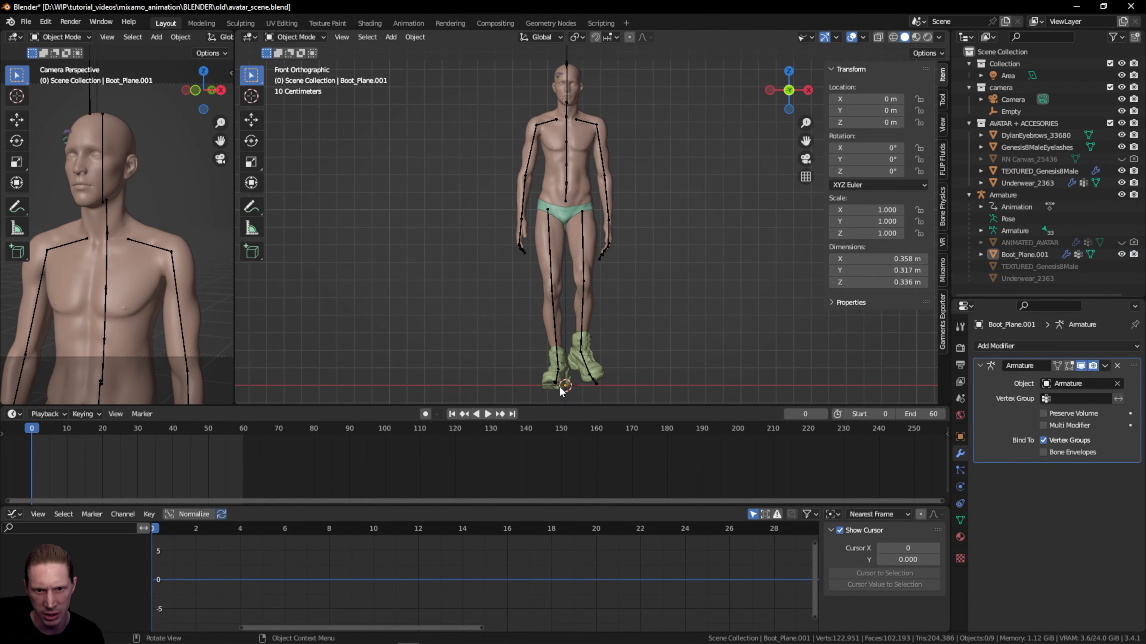
- Raise the Armature about 0.024 m along the global Z axis and apply all of its transforms
{"action": "left_click", "coordinate": [566, 167]}
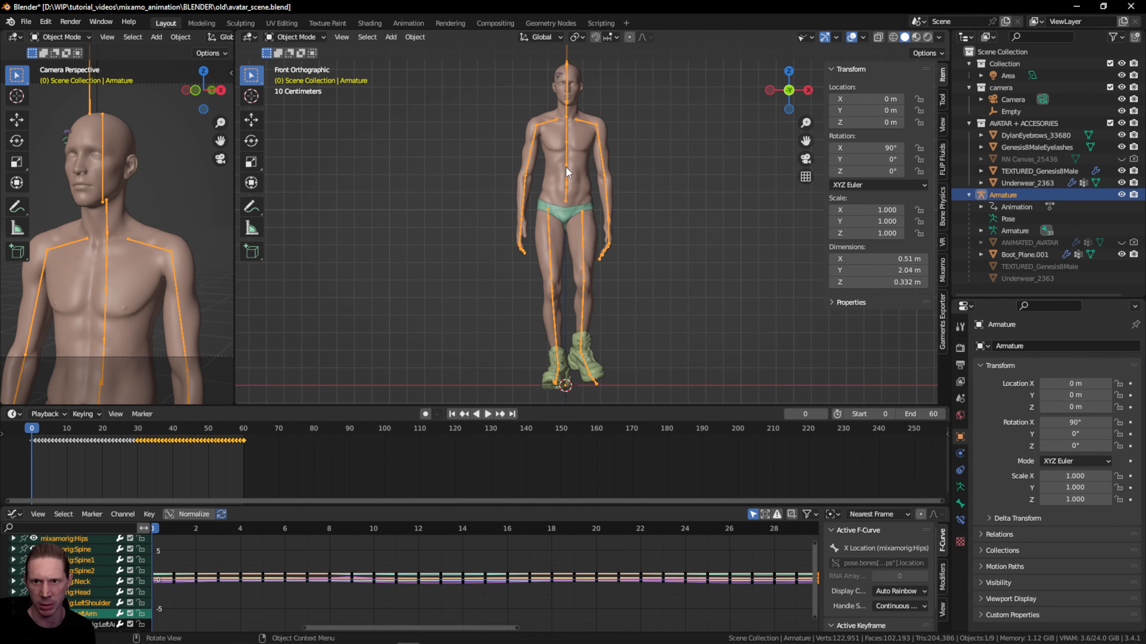
{"action": "key", "text": "g"}
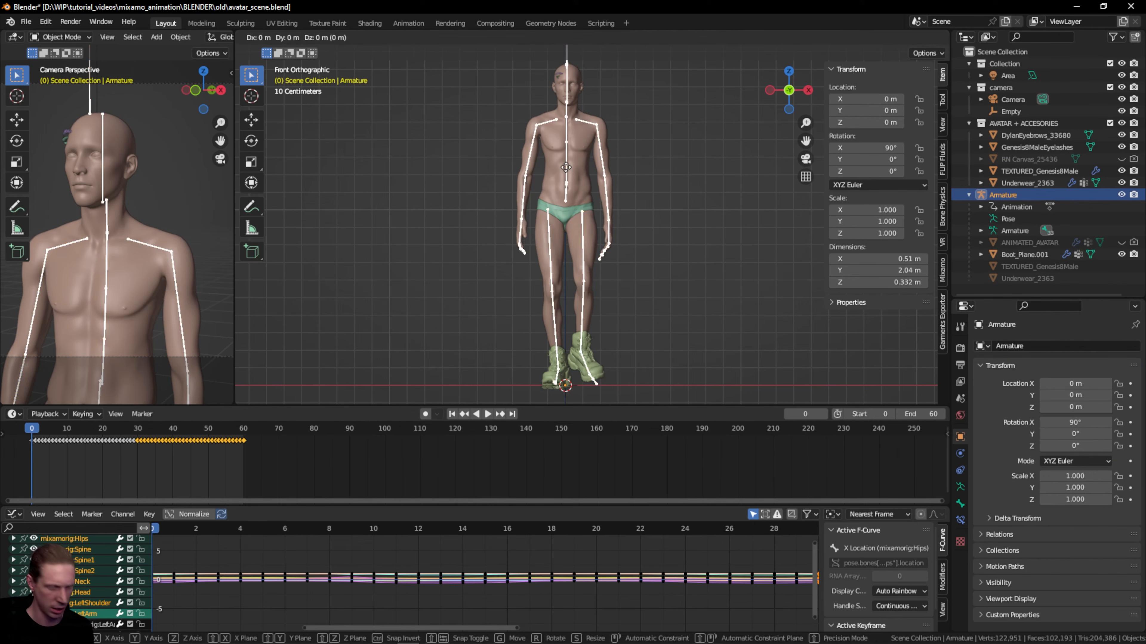
{"action": "key", "text": "z"}
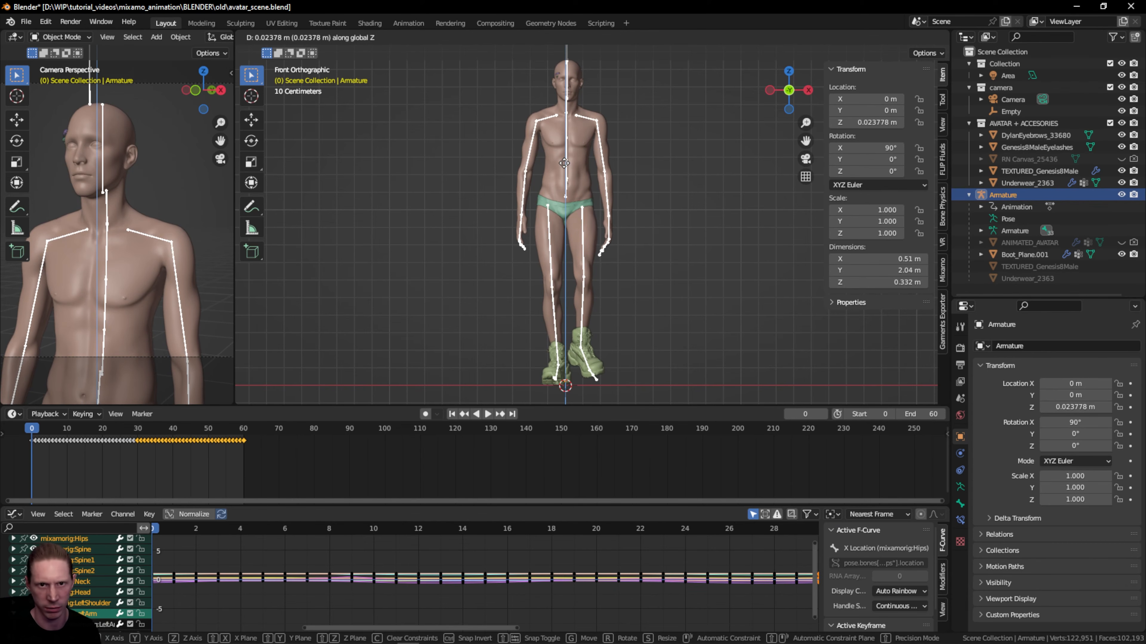
{"action": "left_click", "coordinate": [564, 162]}
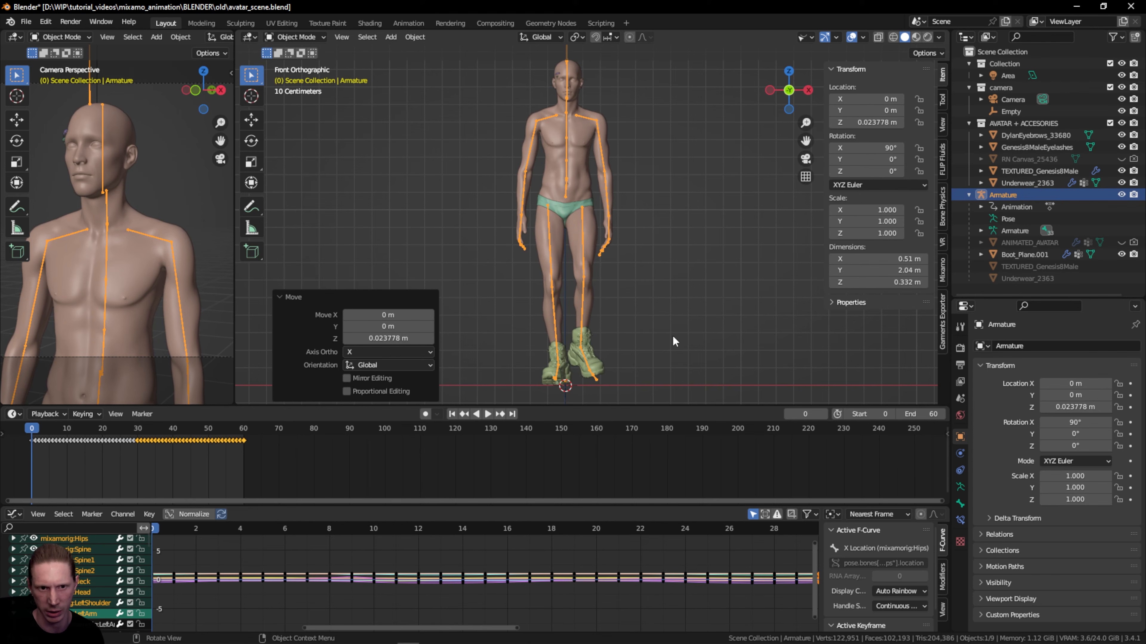
{"action": "left_click", "coordinate": [415, 36]}
{"action": "mouse_move", "coordinate": [486, 98]}
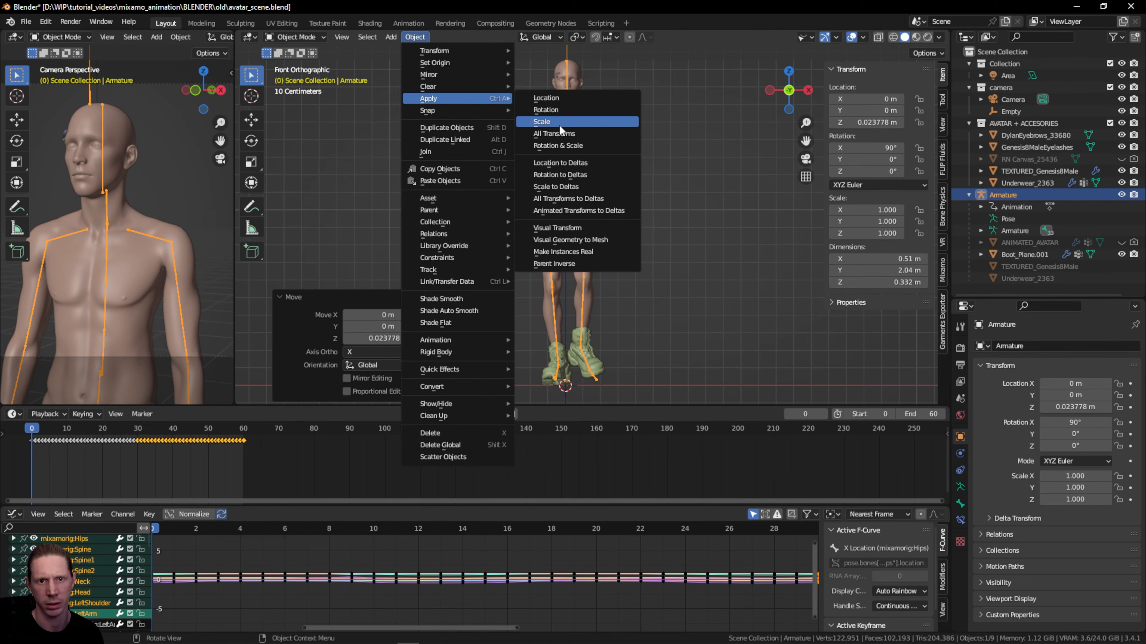
{"action": "left_click", "coordinate": [560, 134]}
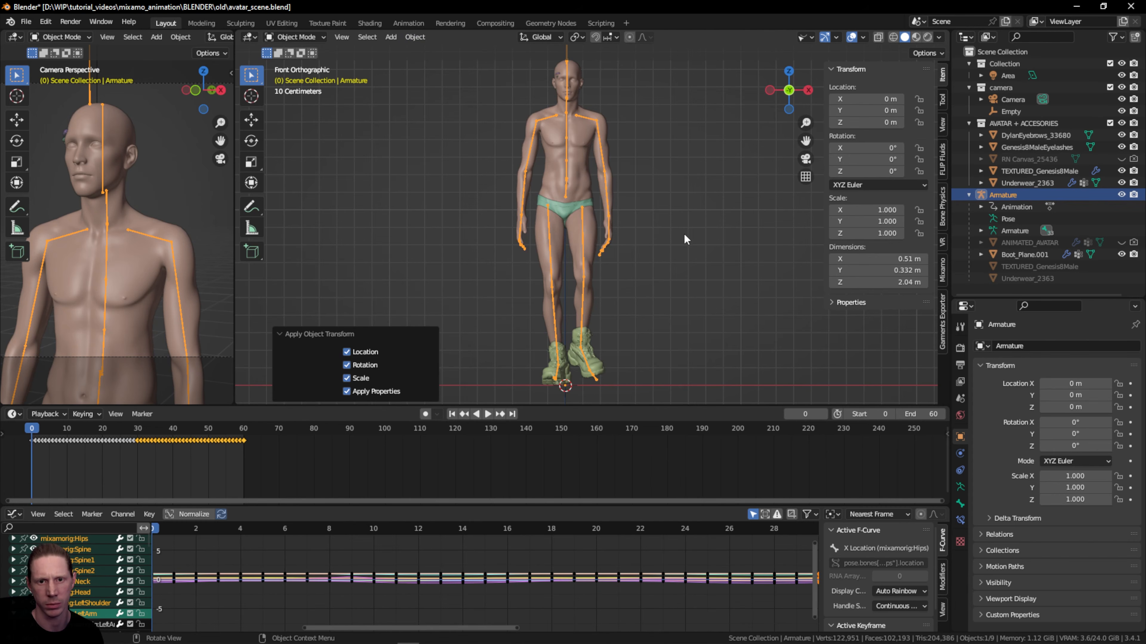
- Play the walk animation to check the raised avatar and return to frame 0
{"action": "left_click", "coordinate": [488, 415]}
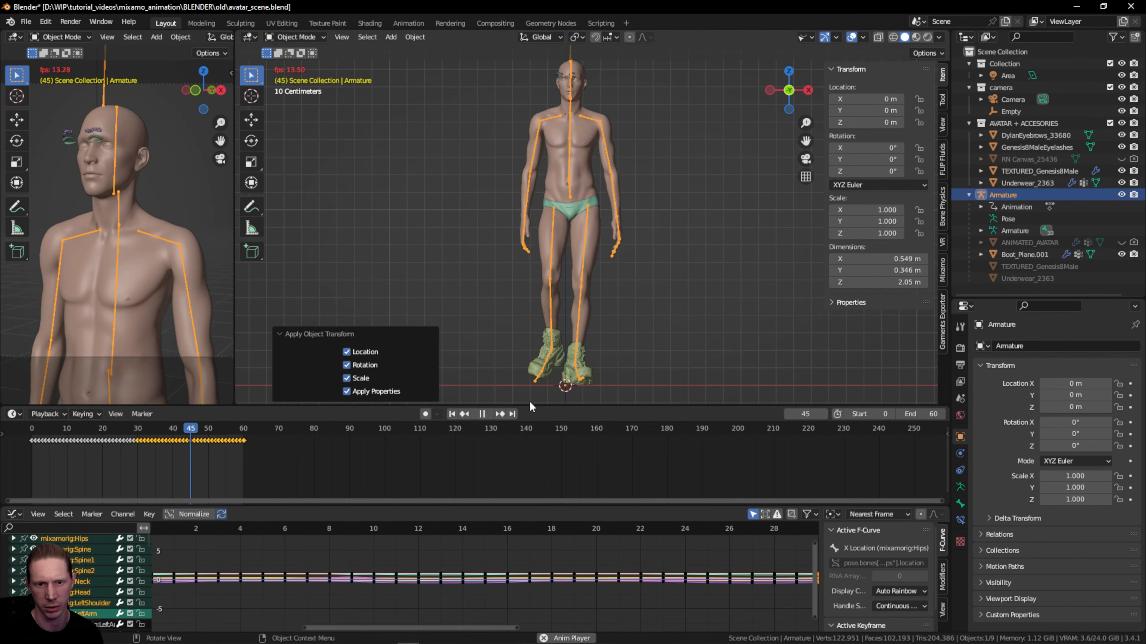
{"action": "left_click", "coordinate": [481, 414]}
{"action": "left_click", "coordinate": [451, 413]}
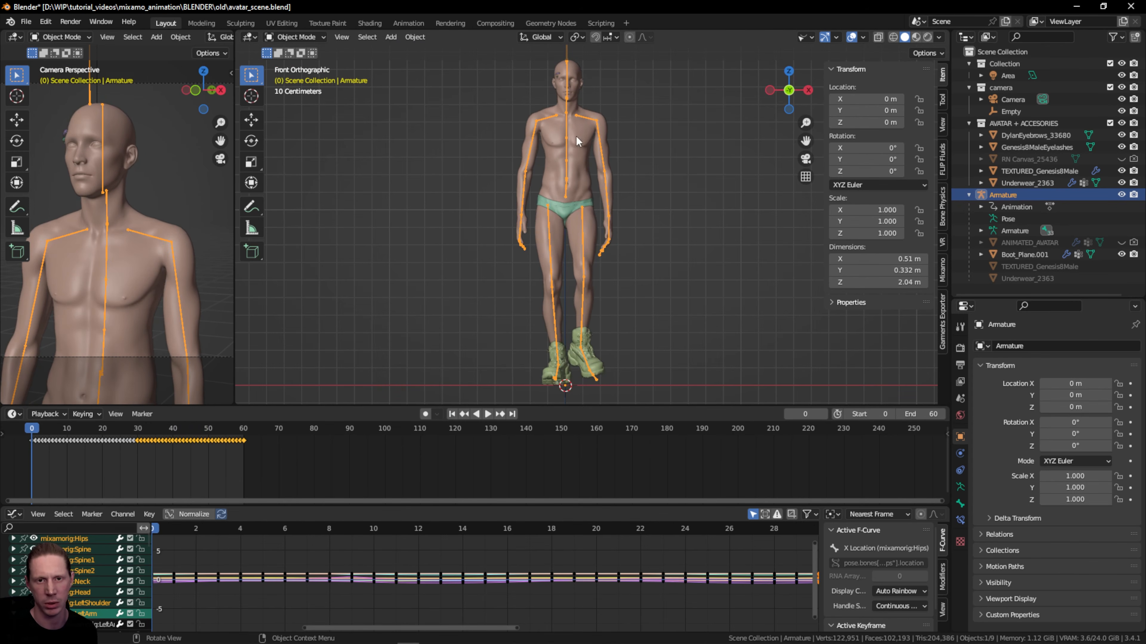
- Export the body mesh TEXTURED_Genesis8Male and Boot_Plane.001 as a Wavefront OBJ named frame_0 in the blender_exports folder
{"action": "left_click", "coordinate": [586, 132]}
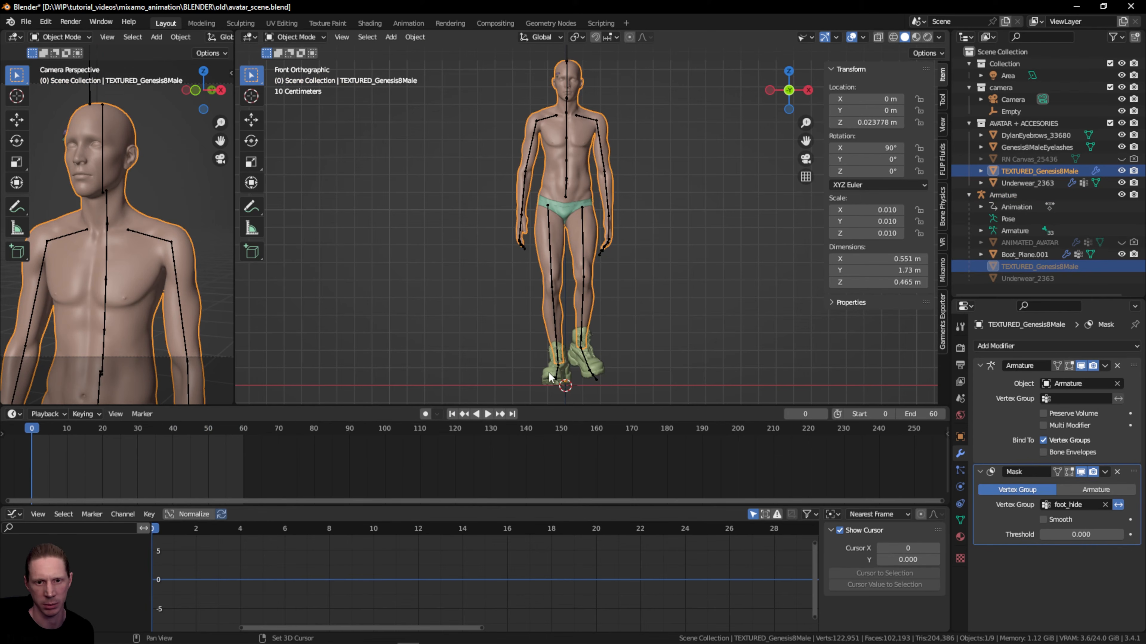
{"action": "left_click", "coordinate": [582, 366], "text": "shift"}
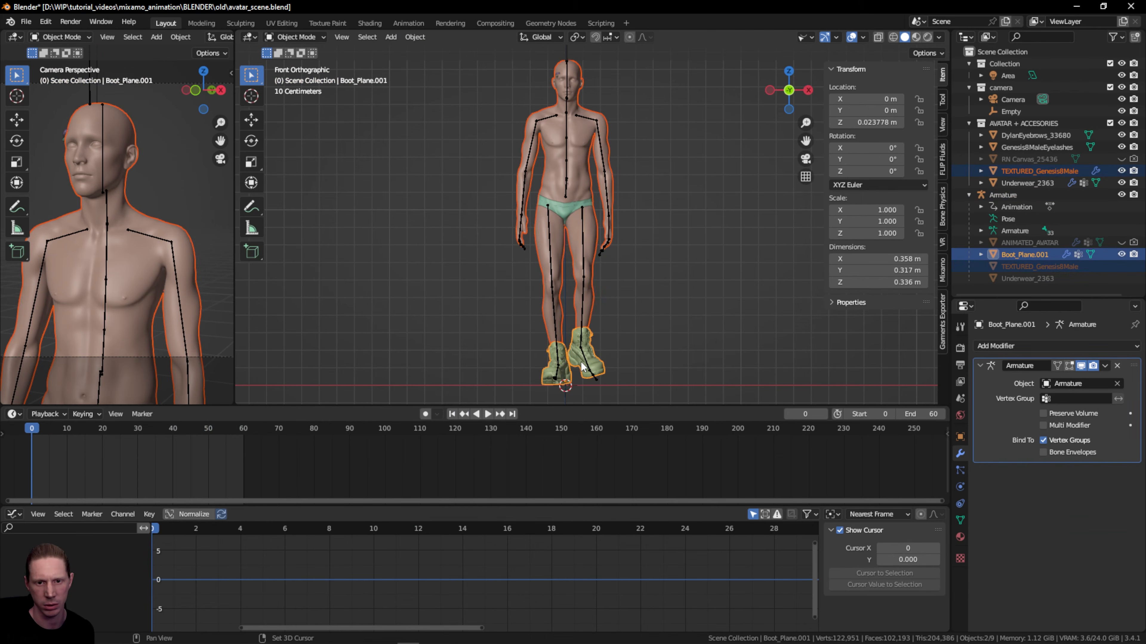
{"action": "left_click", "coordinate": [25, 21]}
{"action": "mouse_move", "coordinate": [78, 195]}
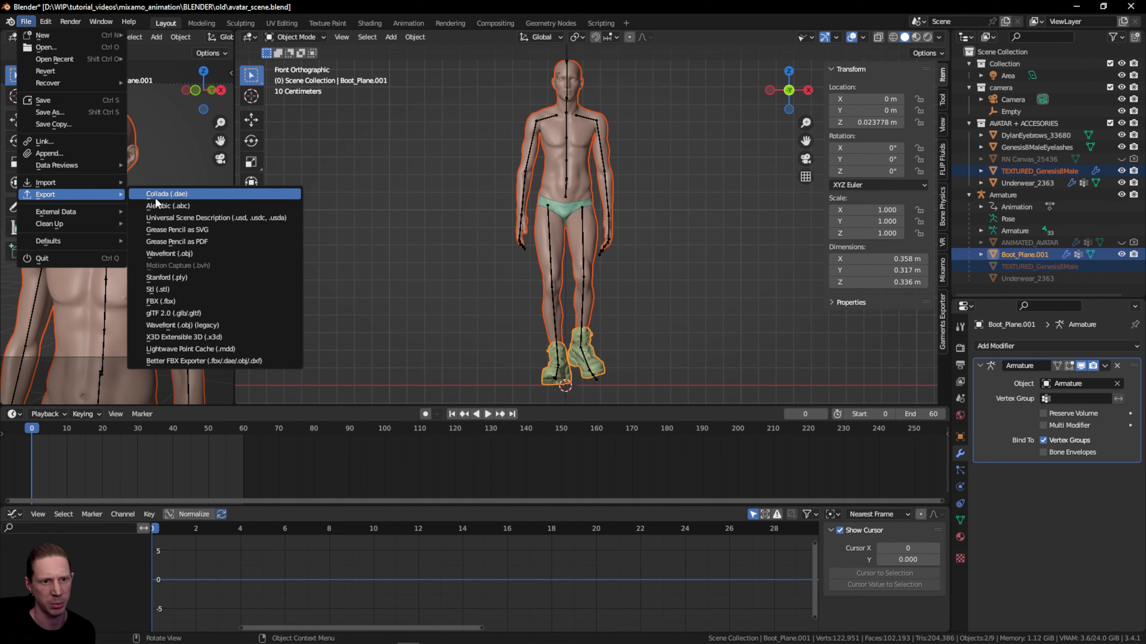
{"action": "left_click", "coordinate": [199, 256]}
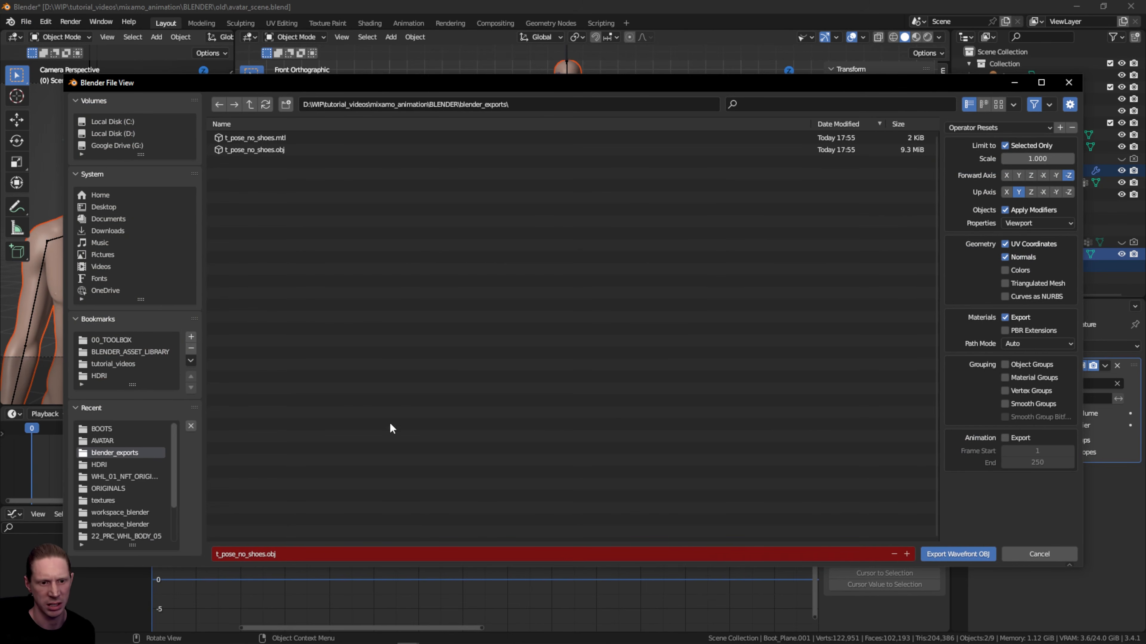
{"action": "left_click", "coordinate": [318, 557]}
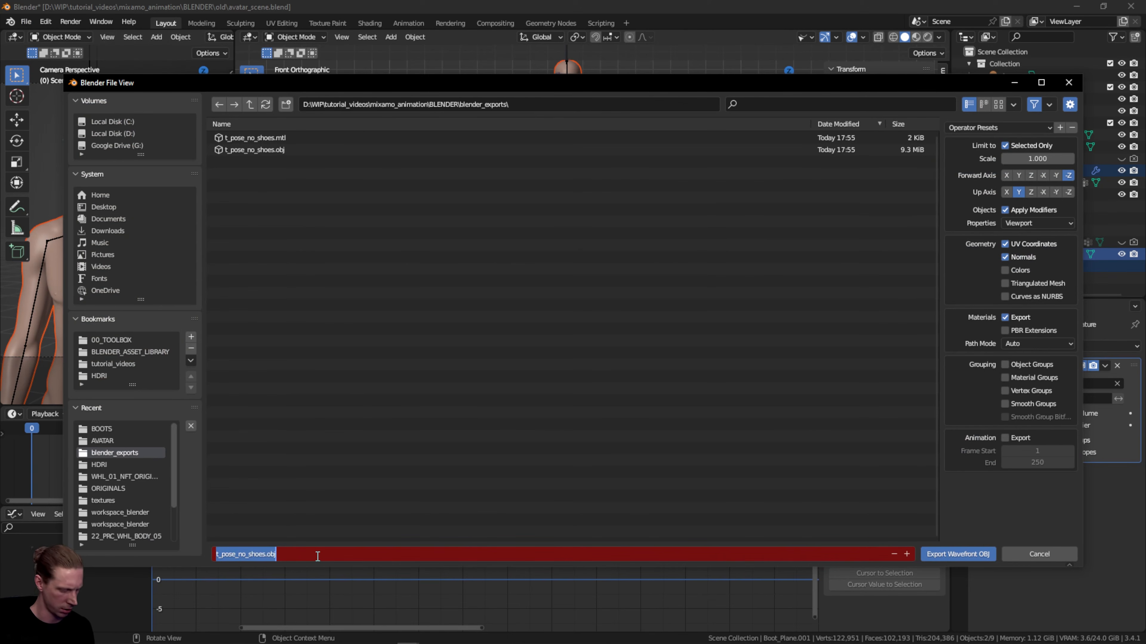
{"action": "type", "text": "frame_0"}
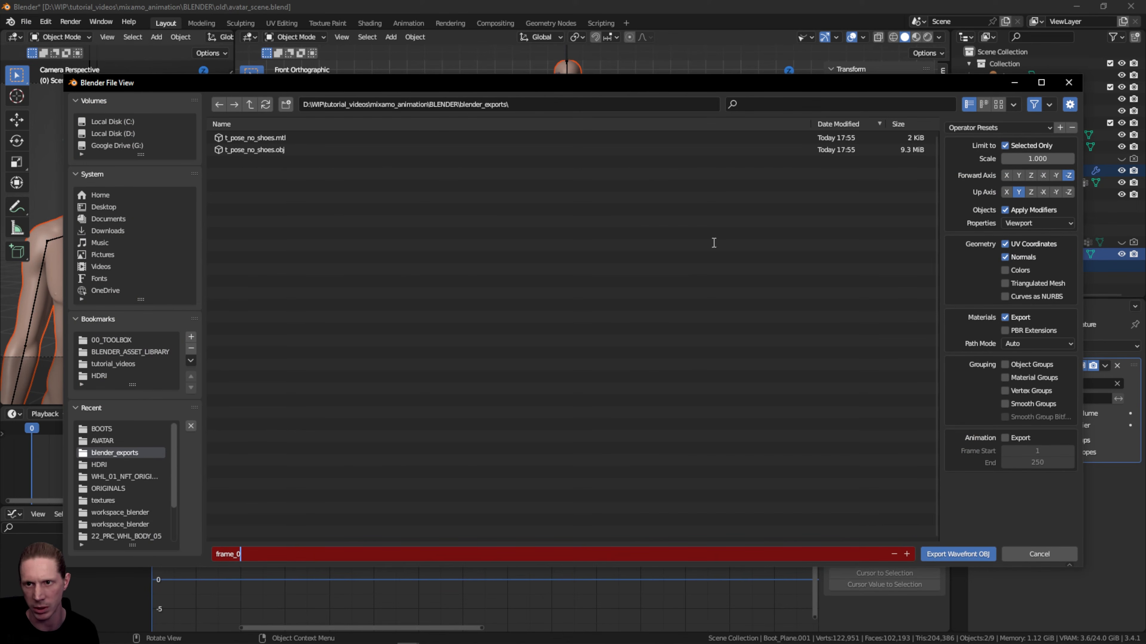
{"action": "left_click", "coordinate": [981, 556]}
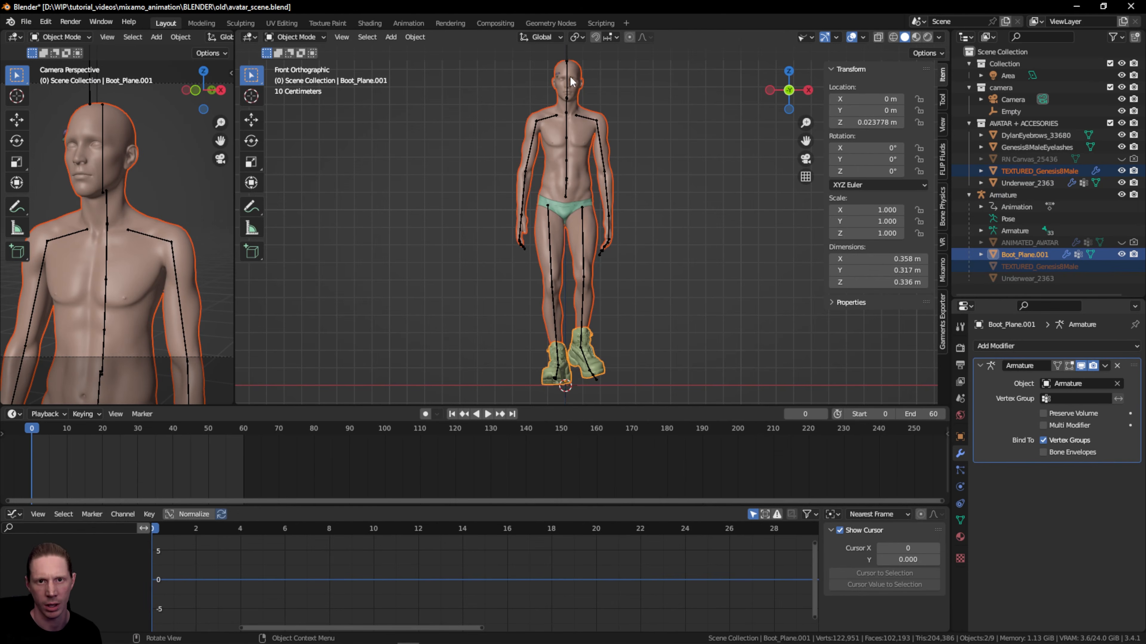
- Select the Armature and switch its skeleton to Rest Position
{"action": "left_click", "coordinate": [568, 66]}
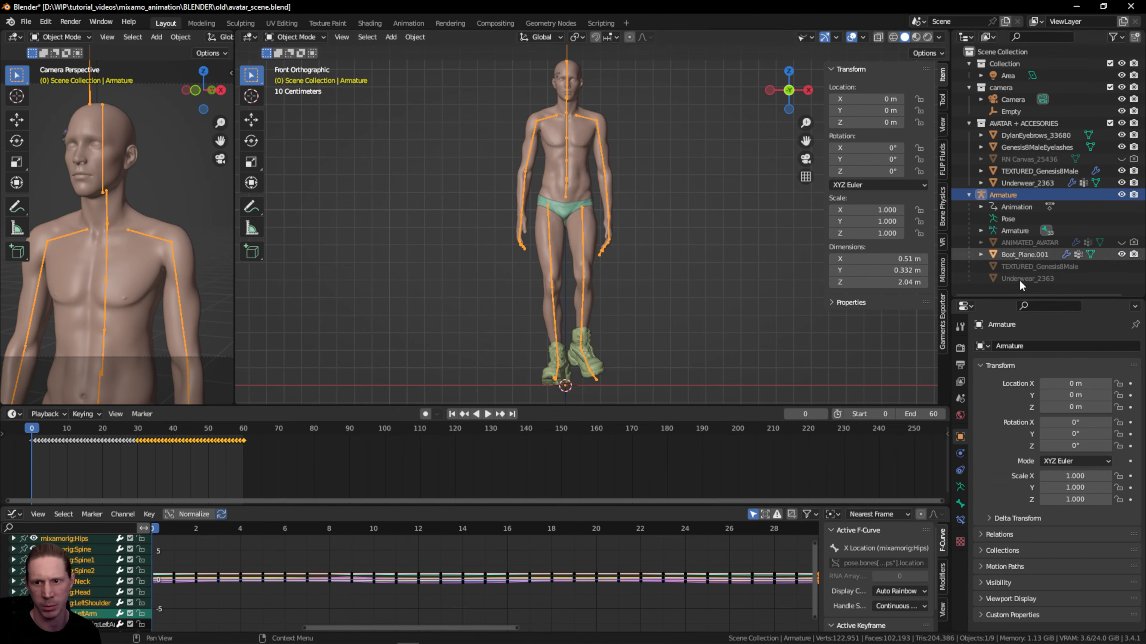
{"action": "left_click", "coordinate": [961, 485]}
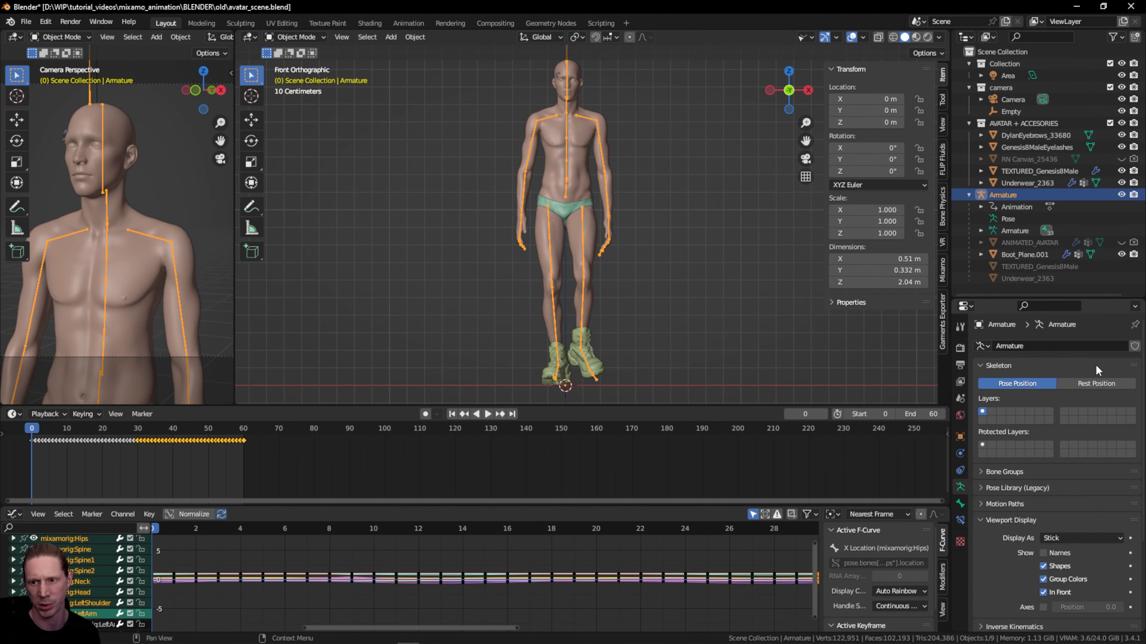
{"action": "left_click", "coordinate": [1098, 383]}
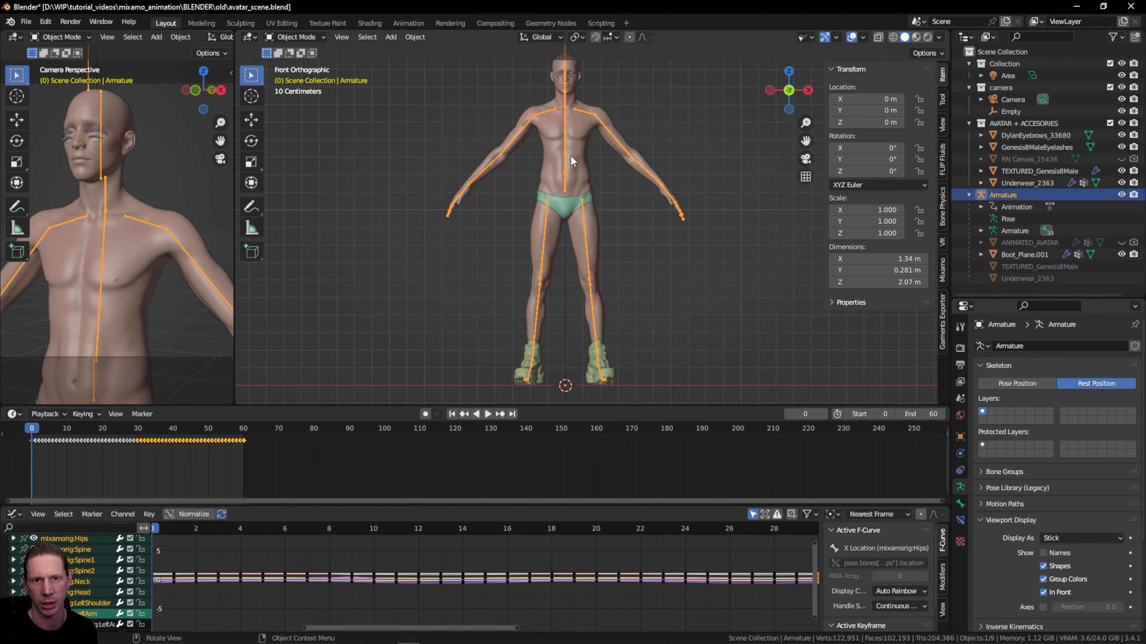
- Export the body mesh and boots in their rest pose as a Wavefront OBJ named t_pose in the blender_exports folder
{"action": "left_click", "coordinate": [577, 150]}
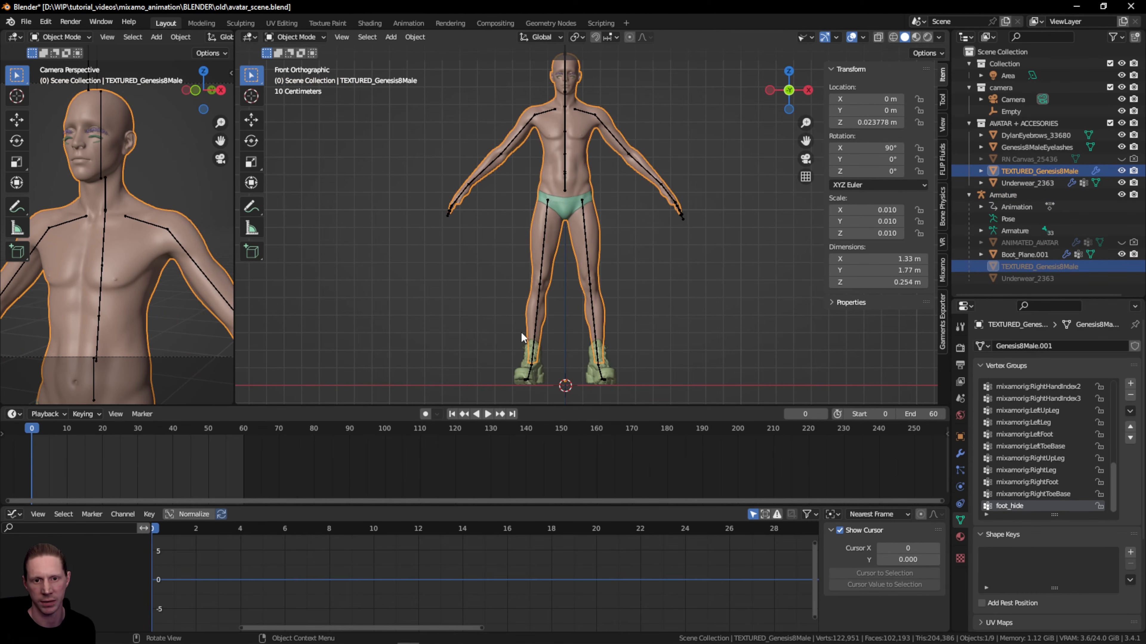
{"action": "left_click", "coordinate": [517, 372], "text": "shift"}
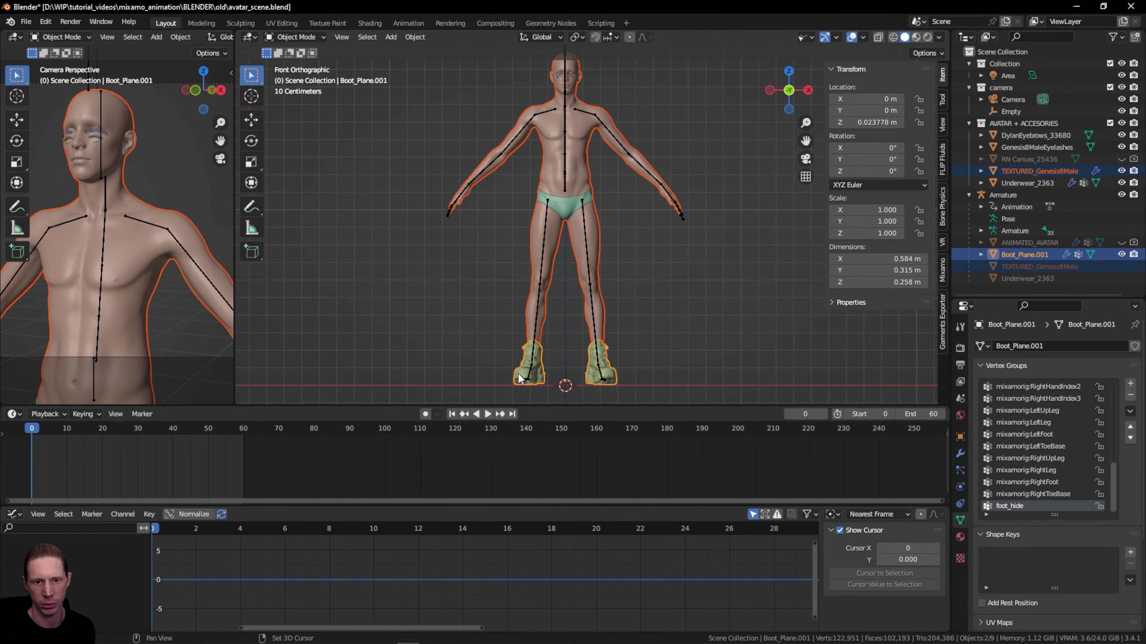
{"action": "left_click", "coordinate": [20, 22]}
{"action": "mouse_move", "coordinate": [96, 192]}
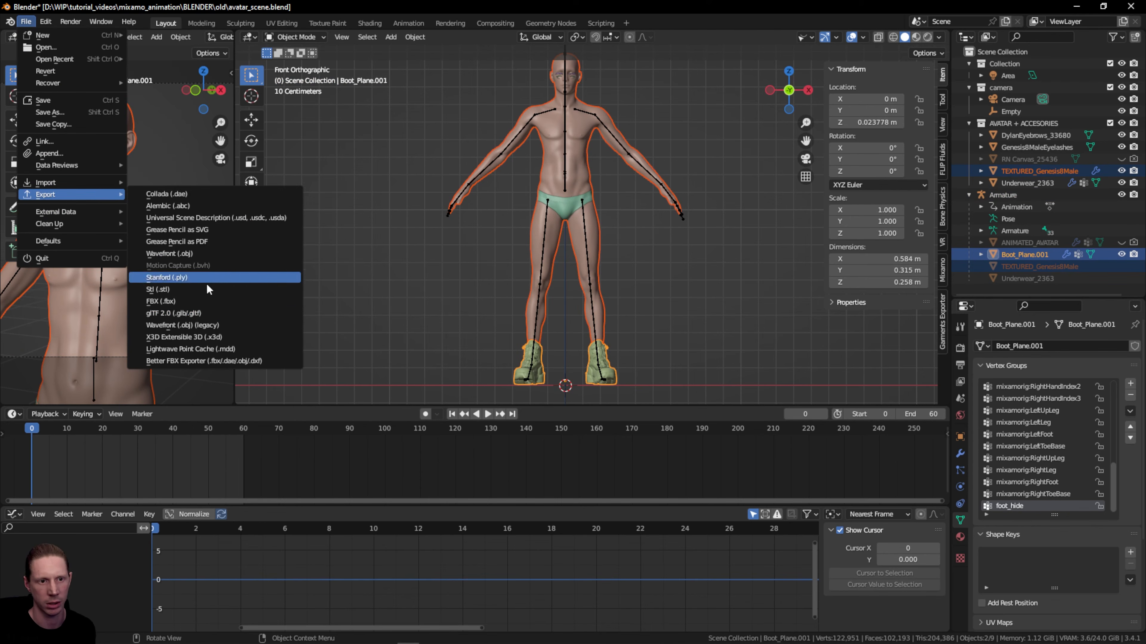
{"action": "left_click", "coordinate": [205, 253]}
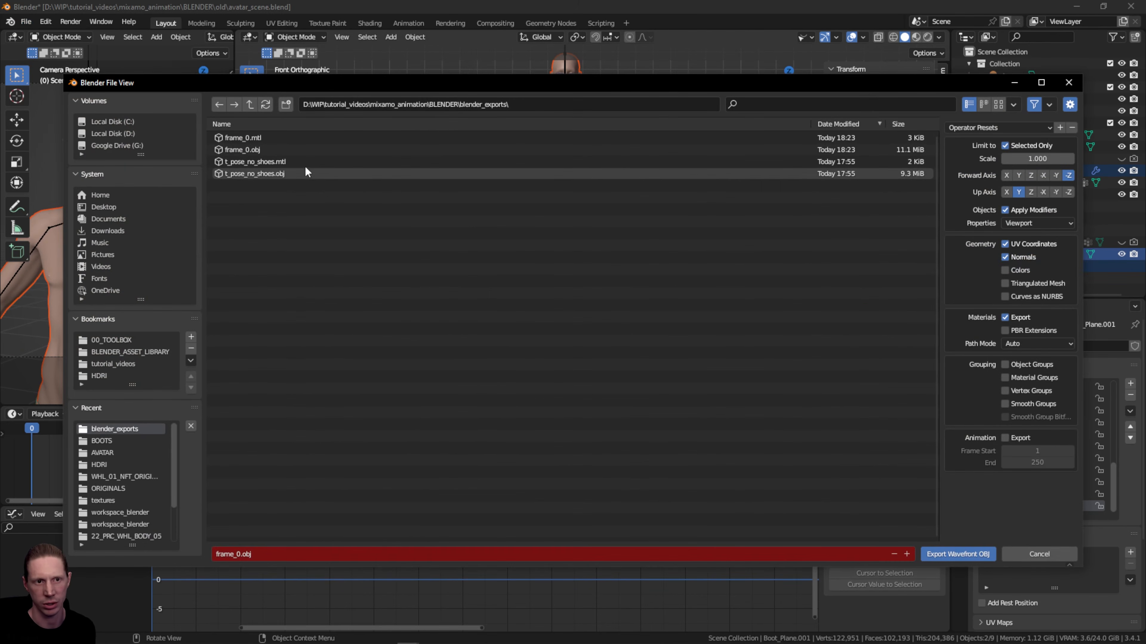
{"action": "left_click", "coordinate": [285, 553]}
{"action": "key", "text": "BackSpace"}
{"action": "type", "text": "t"}
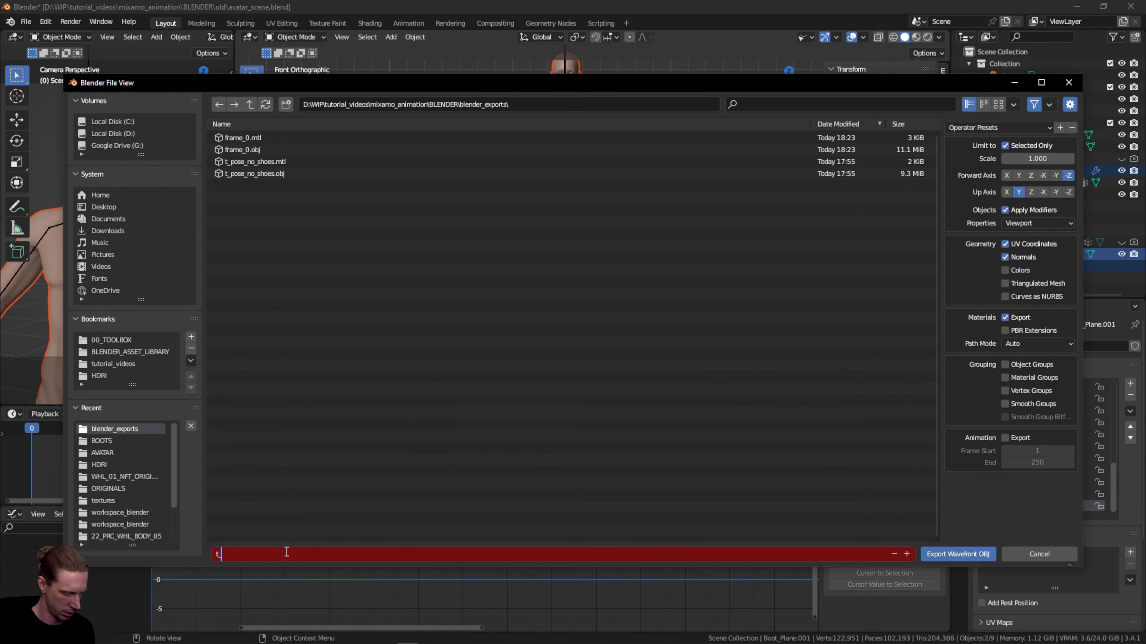
{"action": "type", "text": "_pose_"}
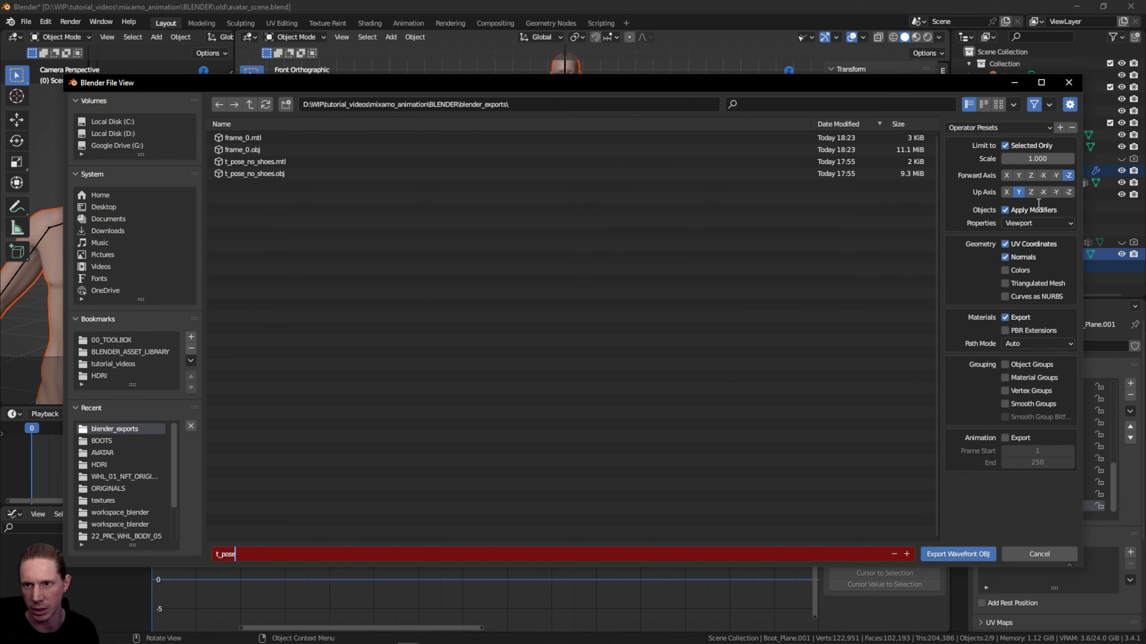
{"action": "left_click", "coordinate": [970, 556]}
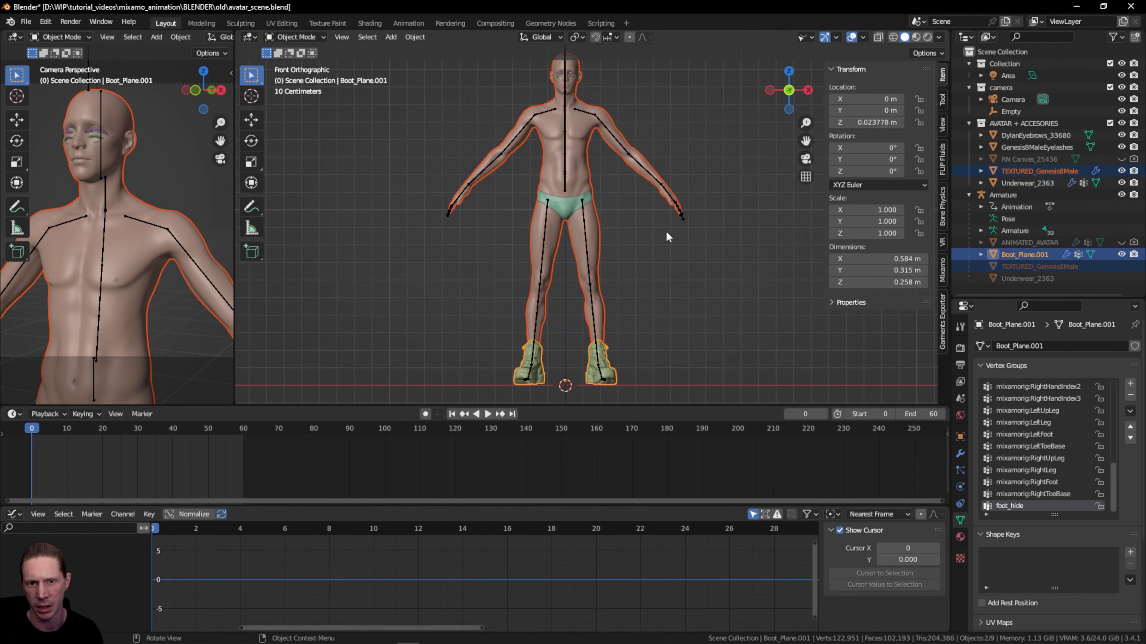
- Select the Armature and switch its skeleton back to Pose Position
{"action": "left_click", "coordinate": [567, 174]}
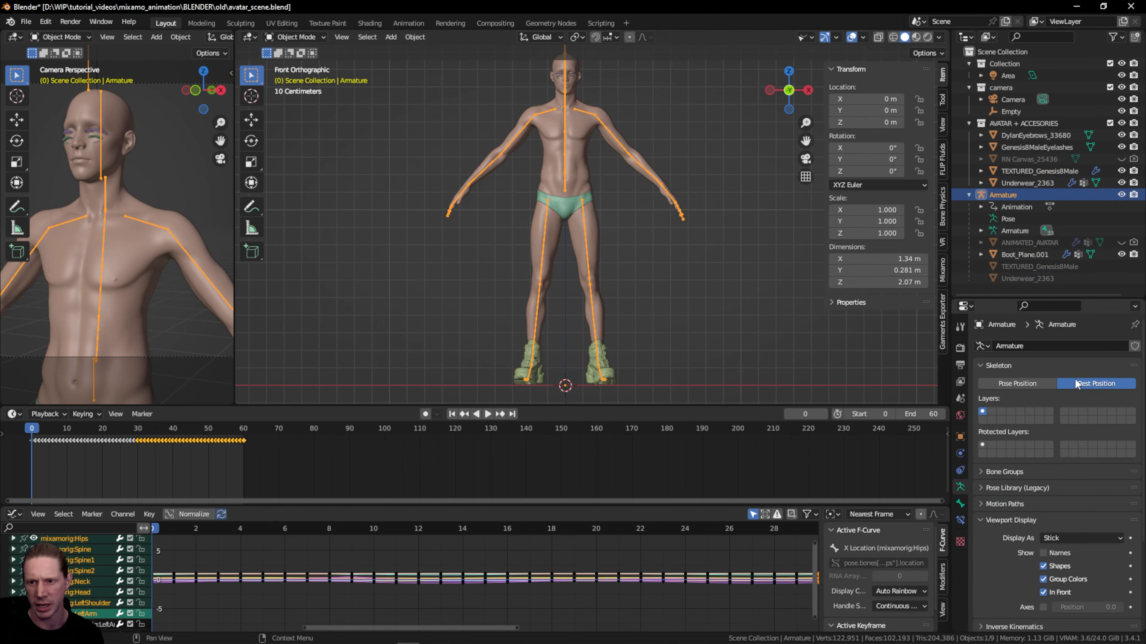
{"action": "left_click", "coordinate": [1017, 383]}
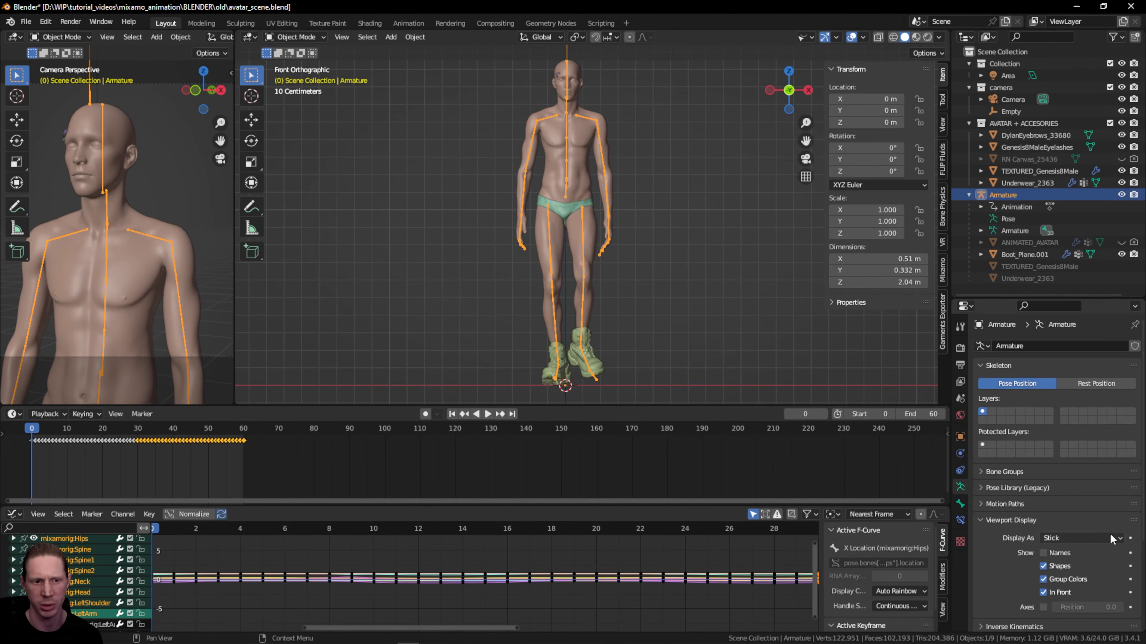
- Start an Alembic export limited to selected objects, with the body mesh TEXTURED_Genesis8Male and Boot_Plane.001 selected
{"action": "left_click", "coordinate": [26, 21]}
{"action": "mouse_move", "coordinate": [89, 200]}
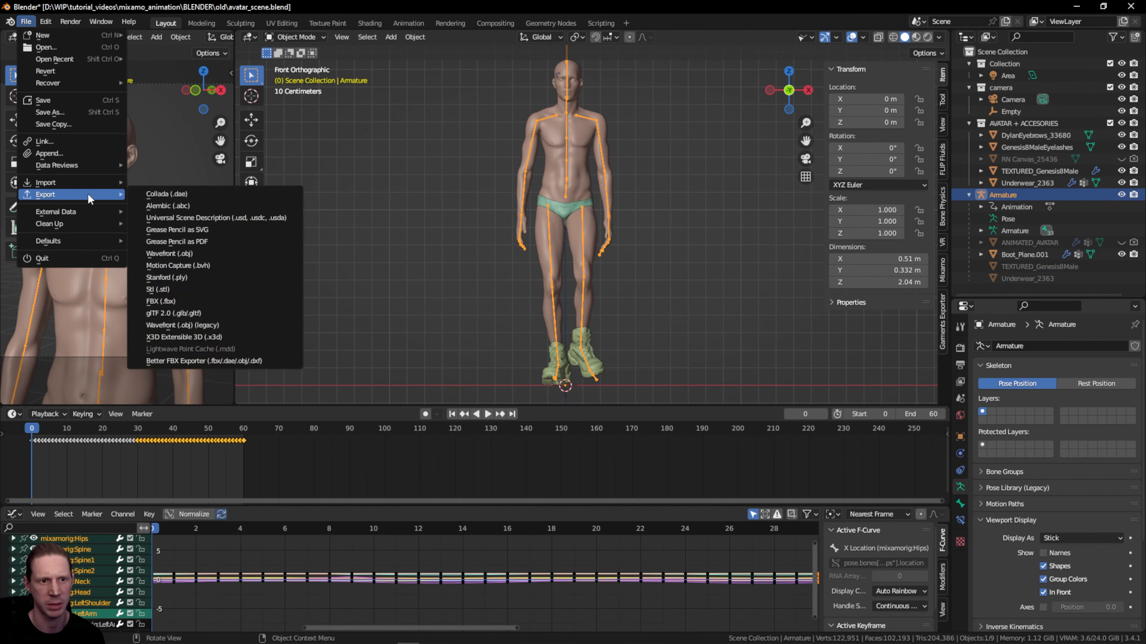
{"action": "left_click", "coordinate": [180, 206]}
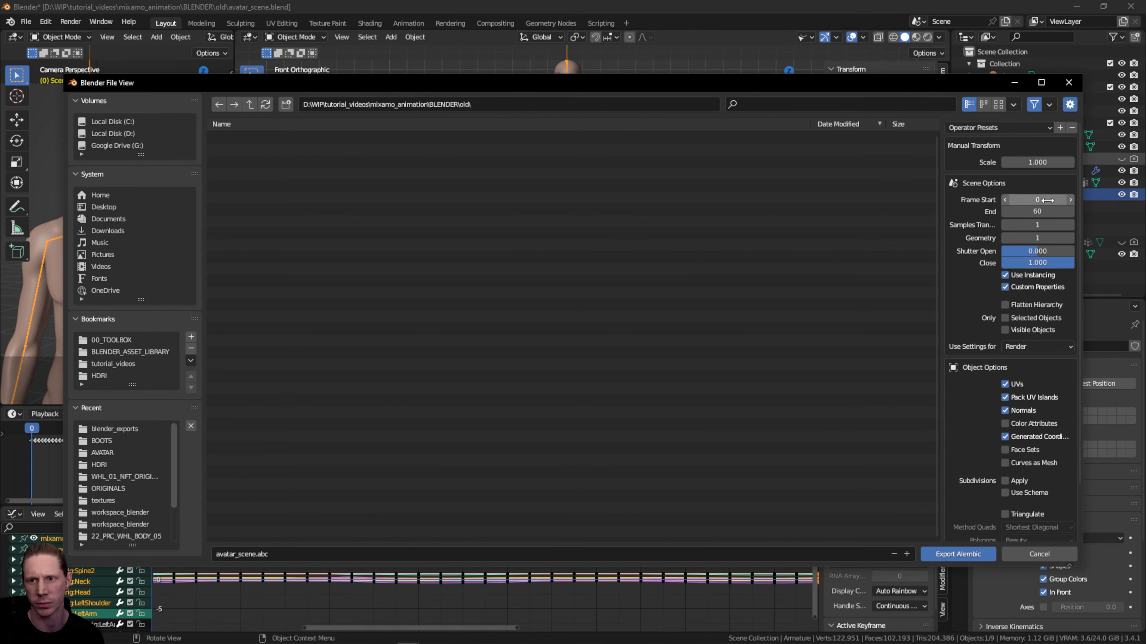
{"action": "left_click", "coordinate": [1032, 318]}
{"action": "left_click_drag", "start_coordinate": [579, 86], "coordinate": [628, 294]}
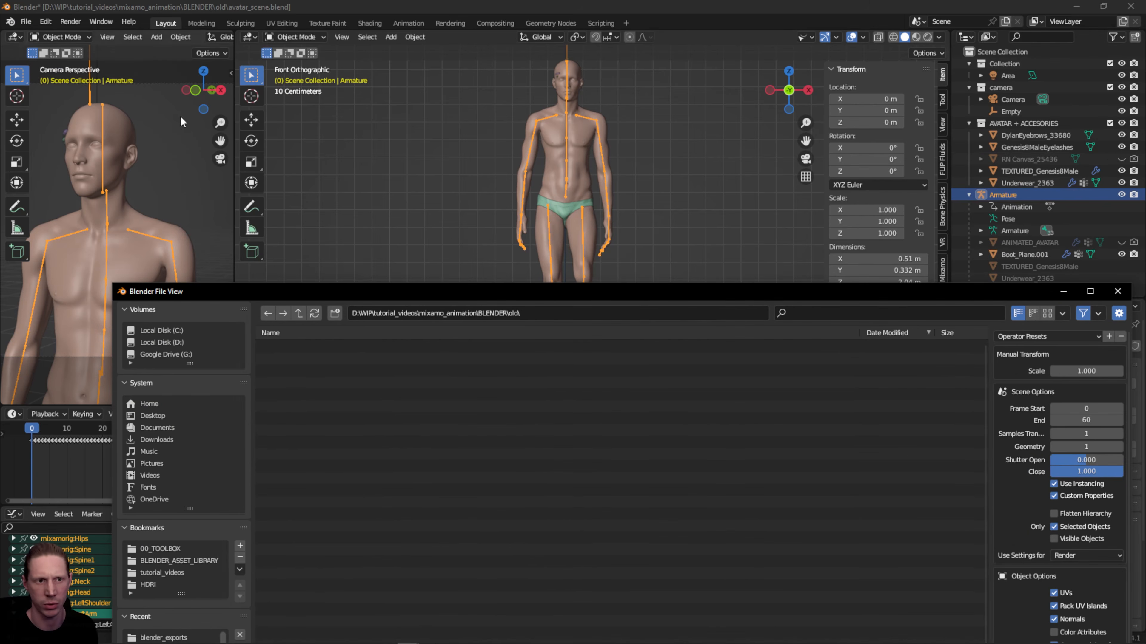
{"action": "left_click", "coordinate": [575, 151]}
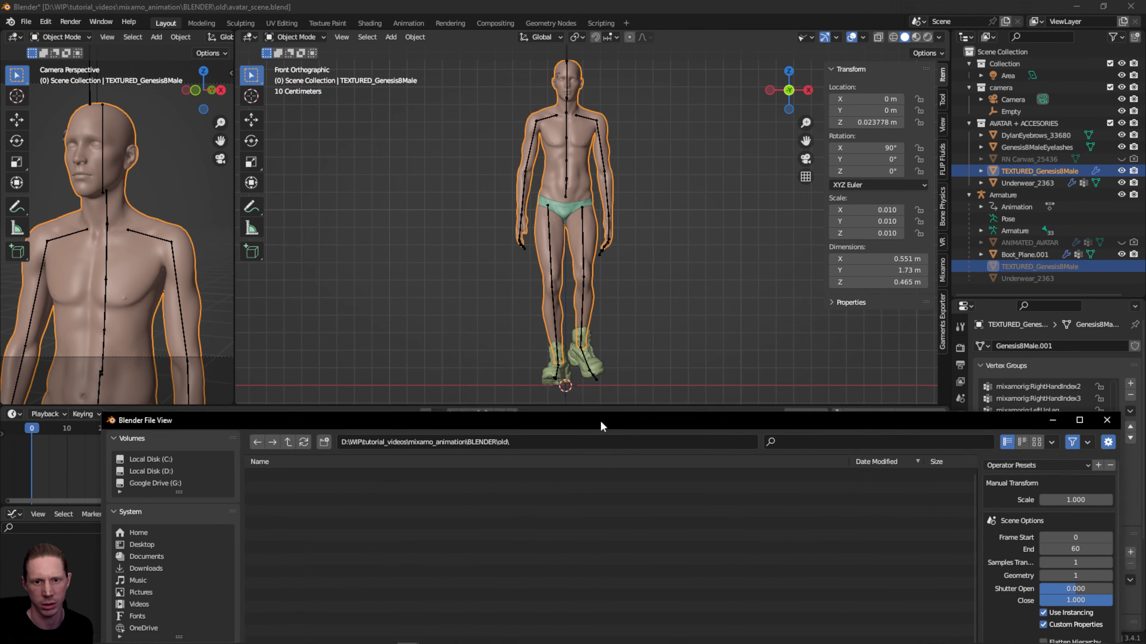
{"action": "left_click", "coordinate": [544, 368]}
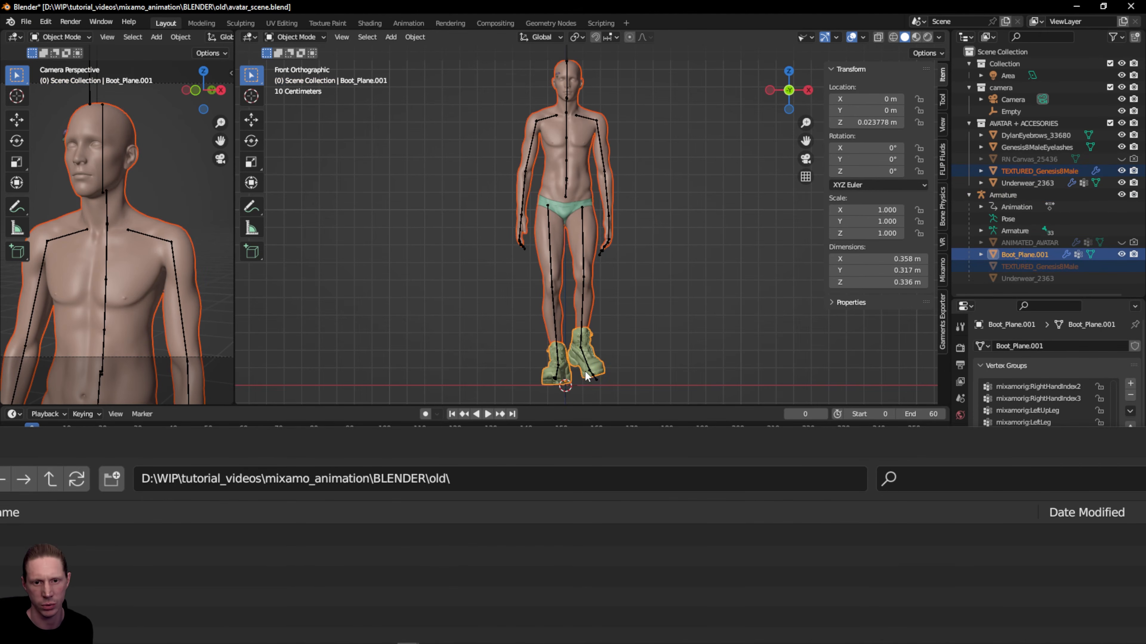
{"action": "left_click", "coordinate": [668, 465]}
{"action": "left_click_drag", "start_coordinate": [729, 205], "coordinate": [591, 96]}
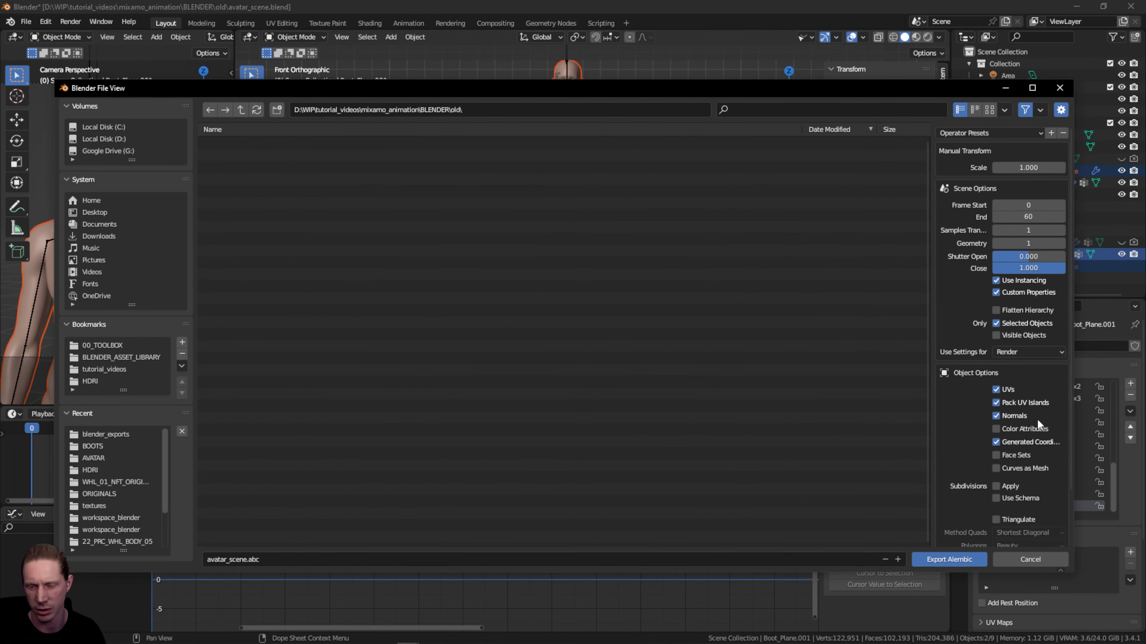
- Exclude hair and particles and export the Alembic animation as animationwalk_f0-60 in the blender_exports folder
{"action": "scroll", "coordinate": [965, 330], "scroll_direction": "down", "scroll_amount": 3}
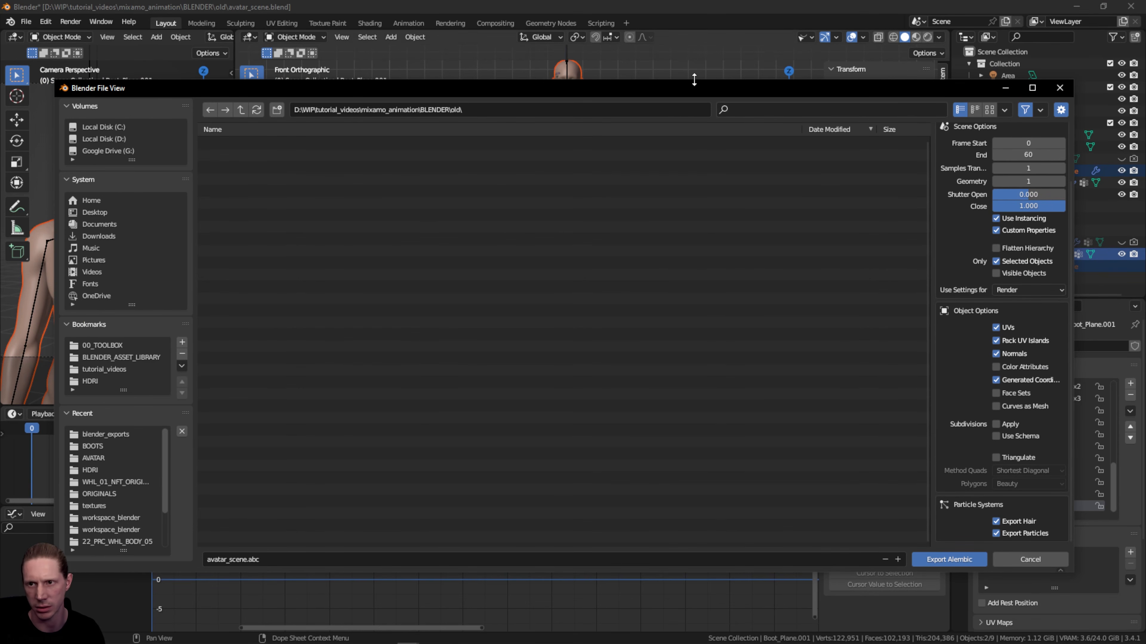
{"action": "left_click", "coordinate": [996, 533]}
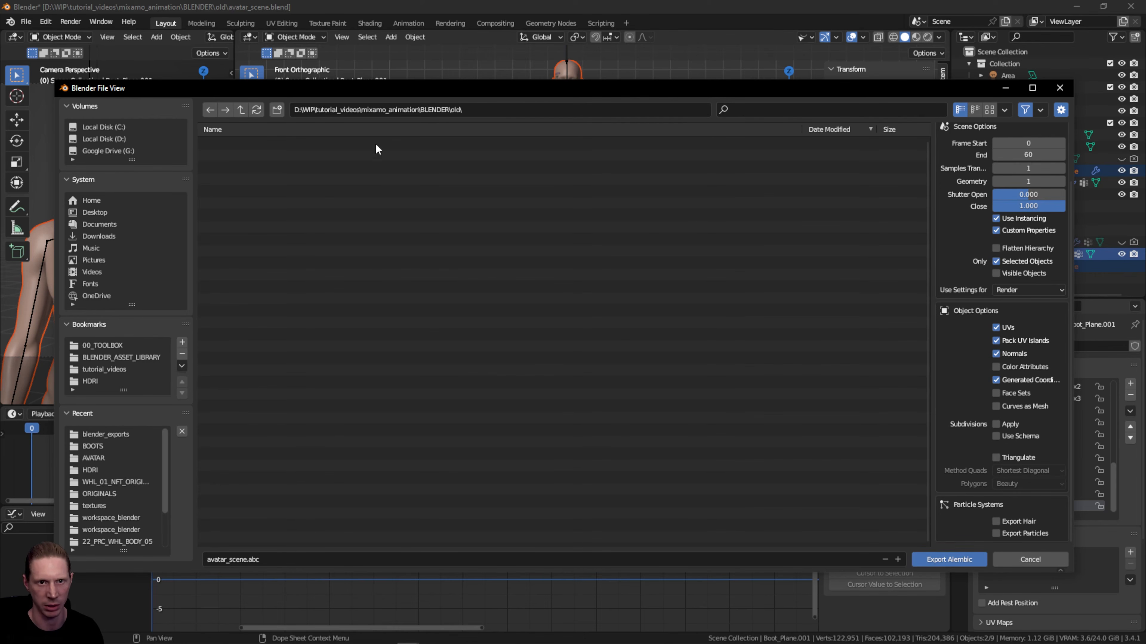
{"action": "left_click", "coordinate": [241, 109]}
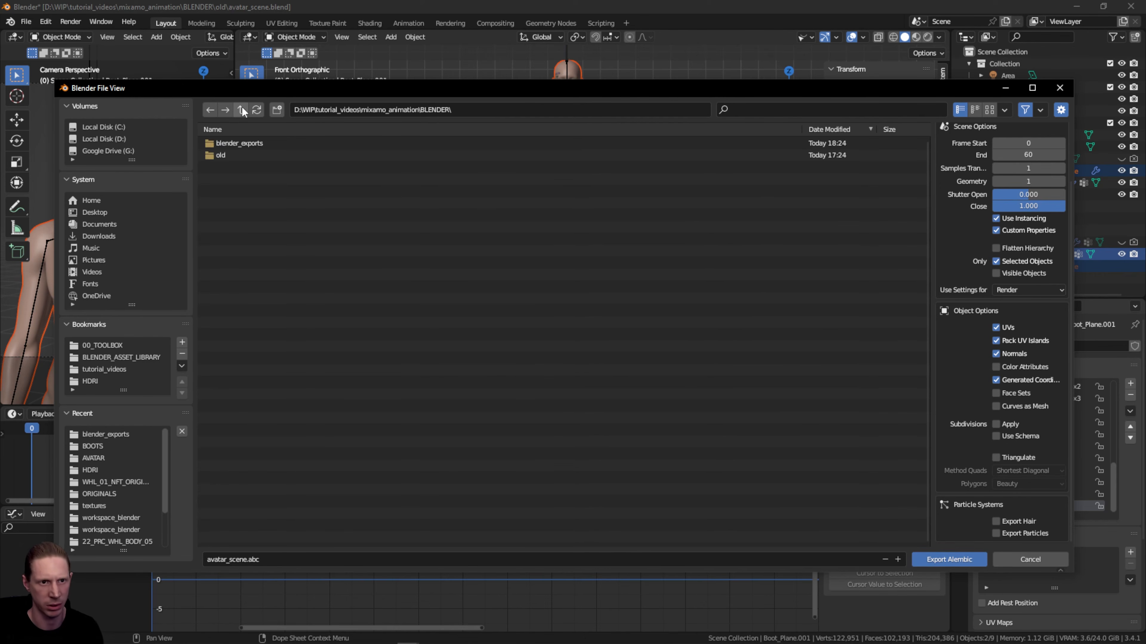
{"action": "left_click", "coordinate": [255, 144]}
{"action": "left_click", "coordinate": [283, 558]}
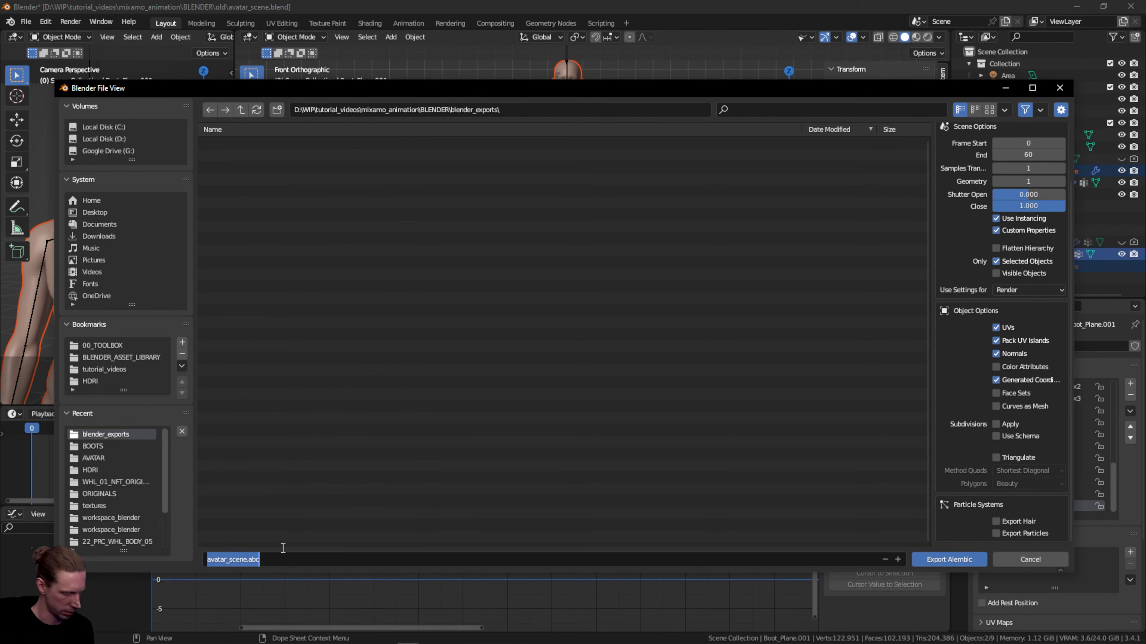
{"action": "type", "text": "animation_"}
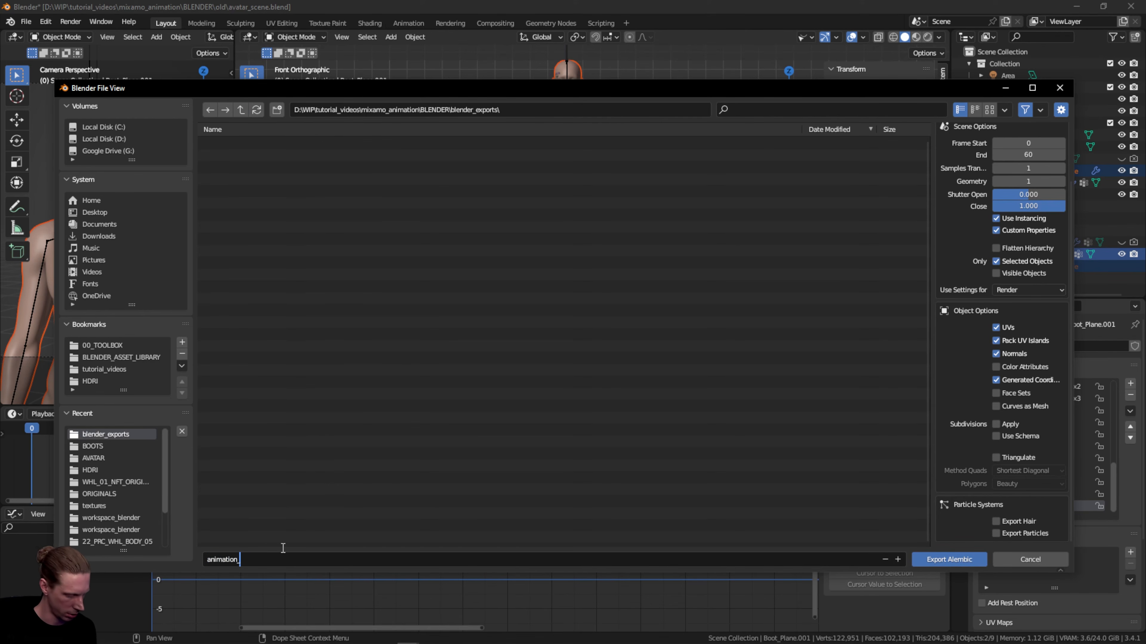
{"action": "type", "text": "f0-60"}
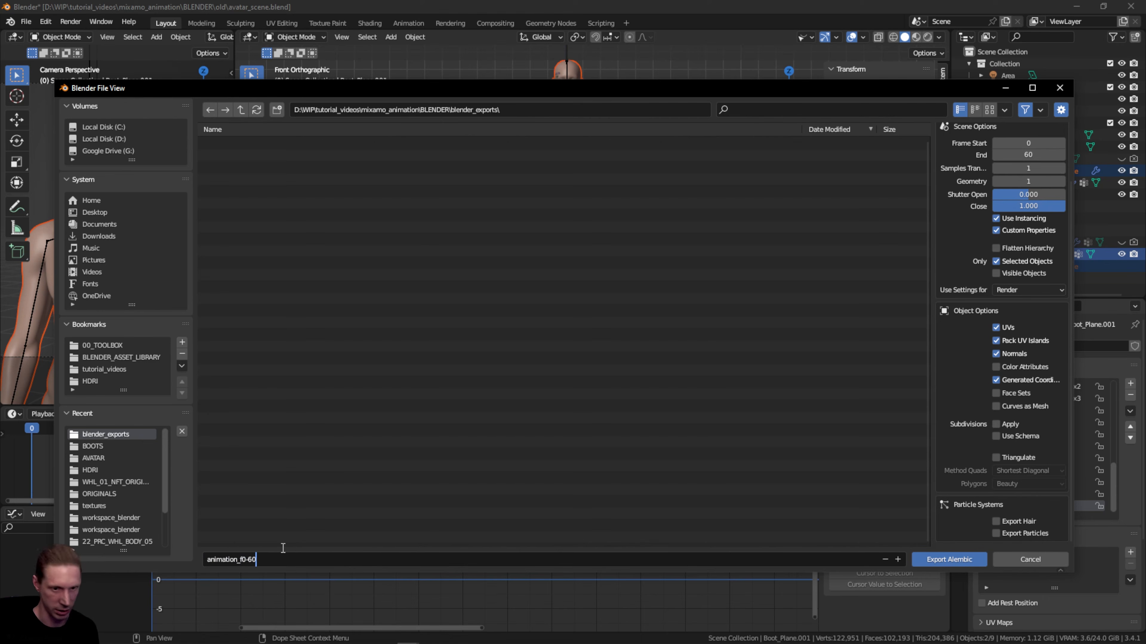
{"action": "left_click", "coordinate": [242, 562]}
{"action": "key", "text": "BackSpace"}
{"action": "type", "text": "walk_"}
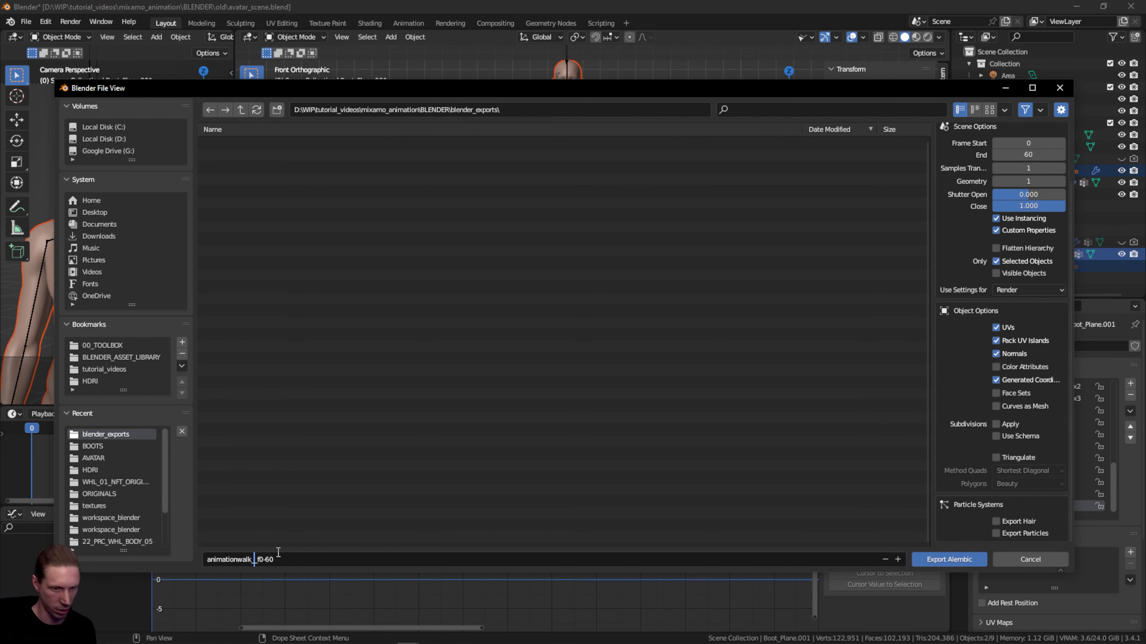
{"action": "key", "text": "BackSpace"}
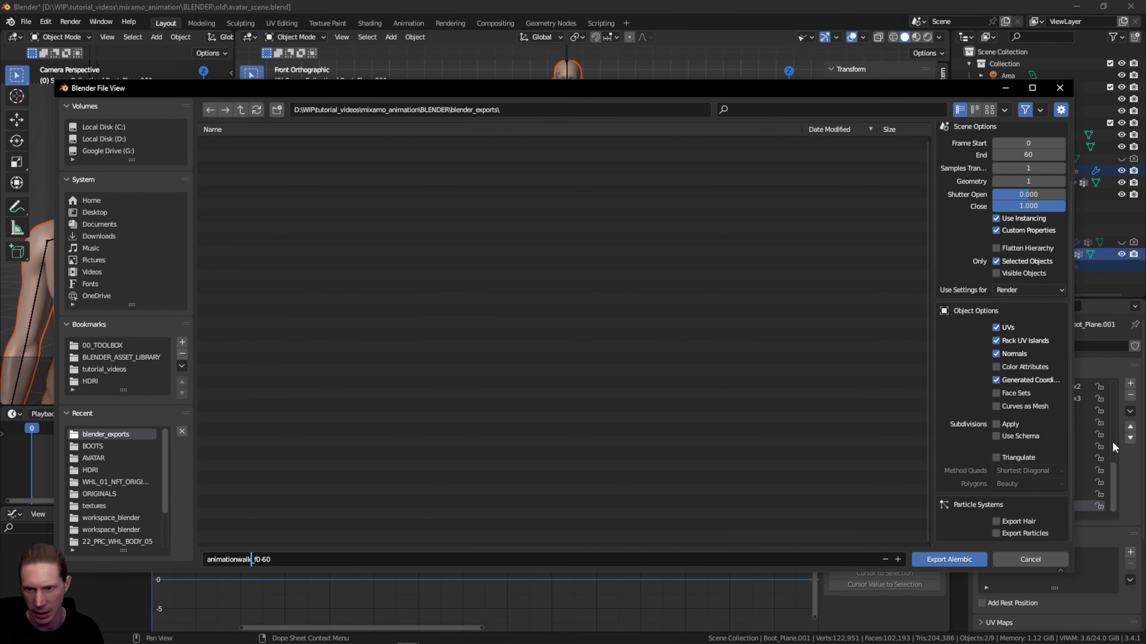
{"action": "left_click", "coordinate": [950, 559]}
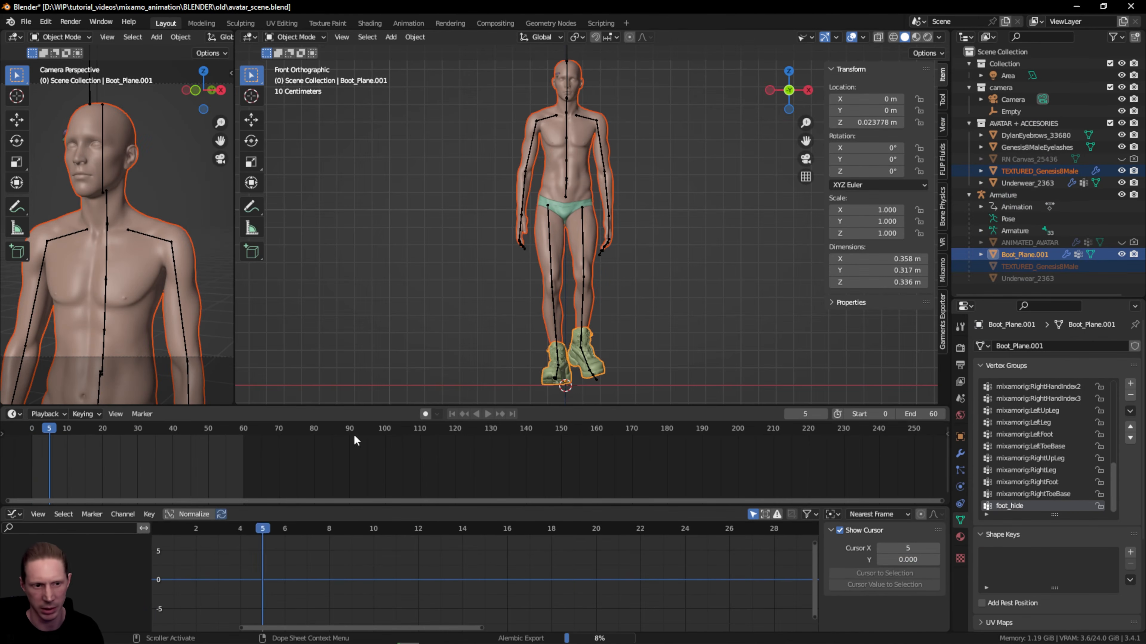